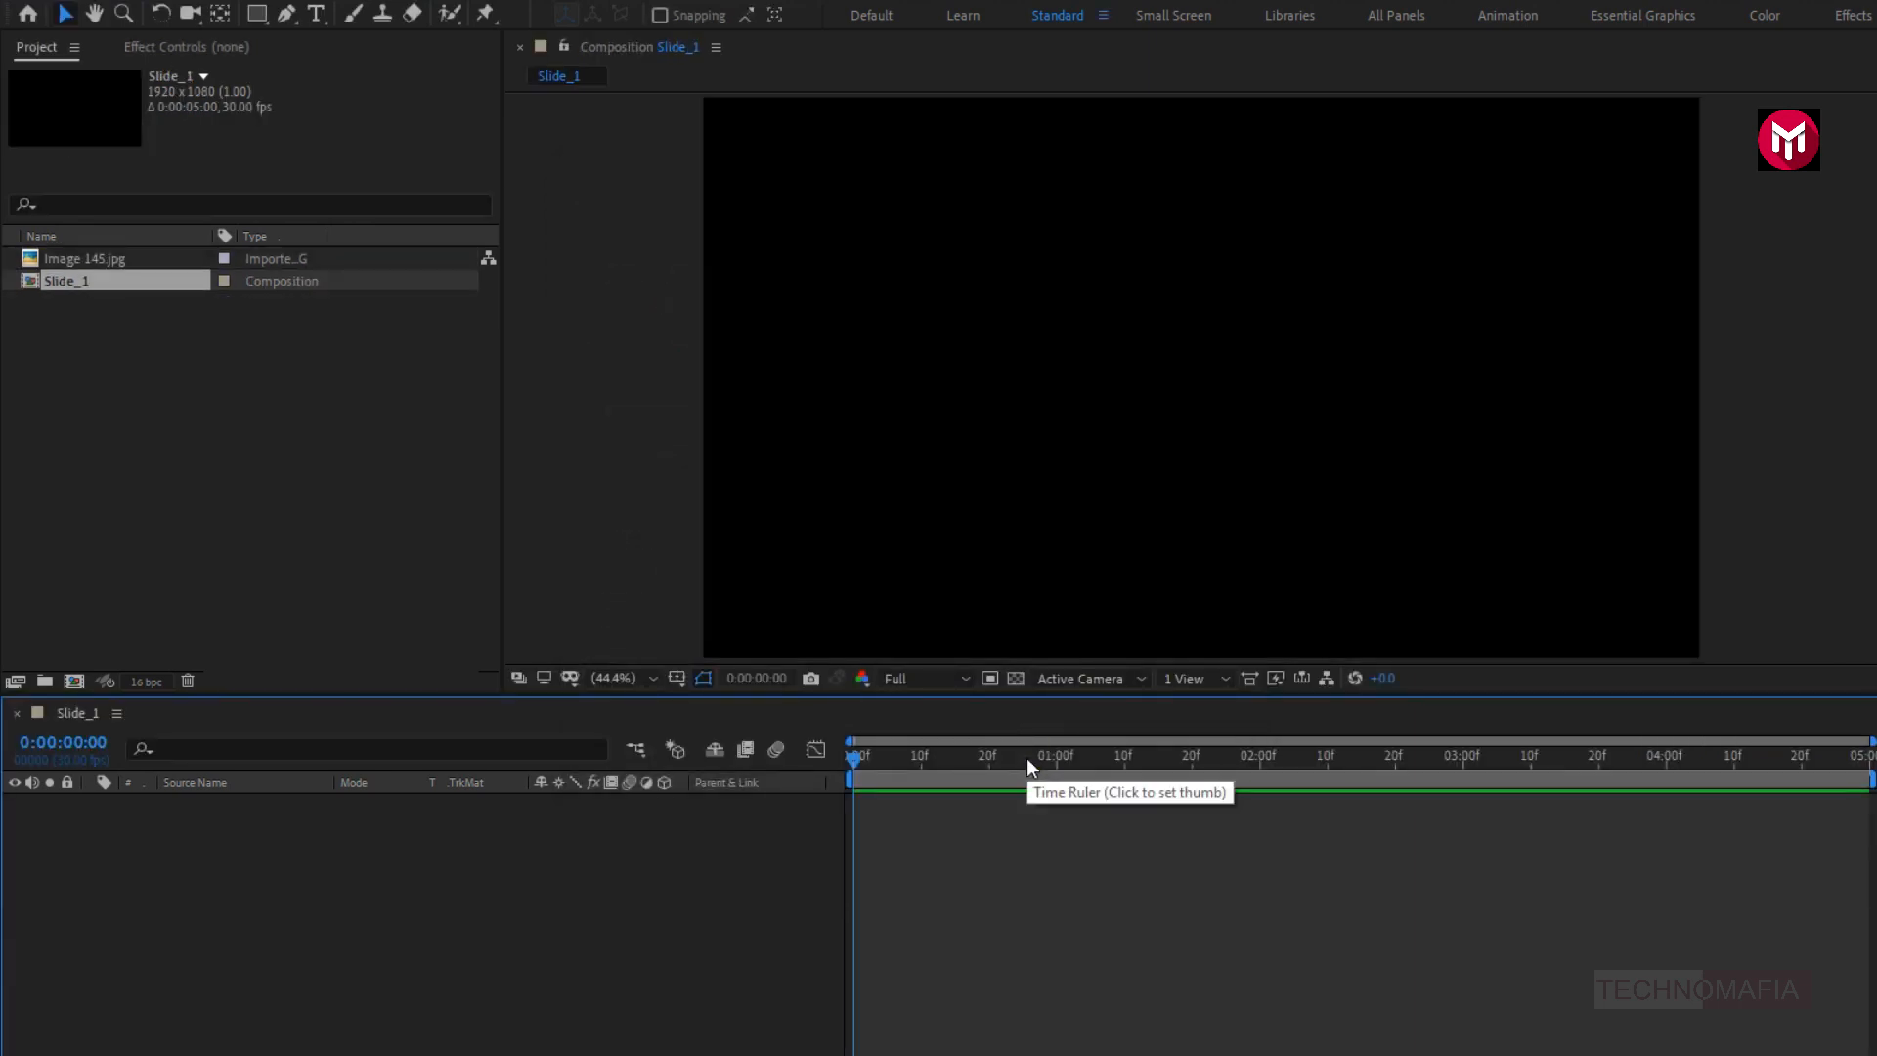
# - Add Image 145.jpg to the Slide_1 composition and scale it down to 36%
pyautogui.click(73, 259)
pyautogui.moveTo(67, 256); pyautogui.dragTo(184, 905)
pyautogui.press('s')
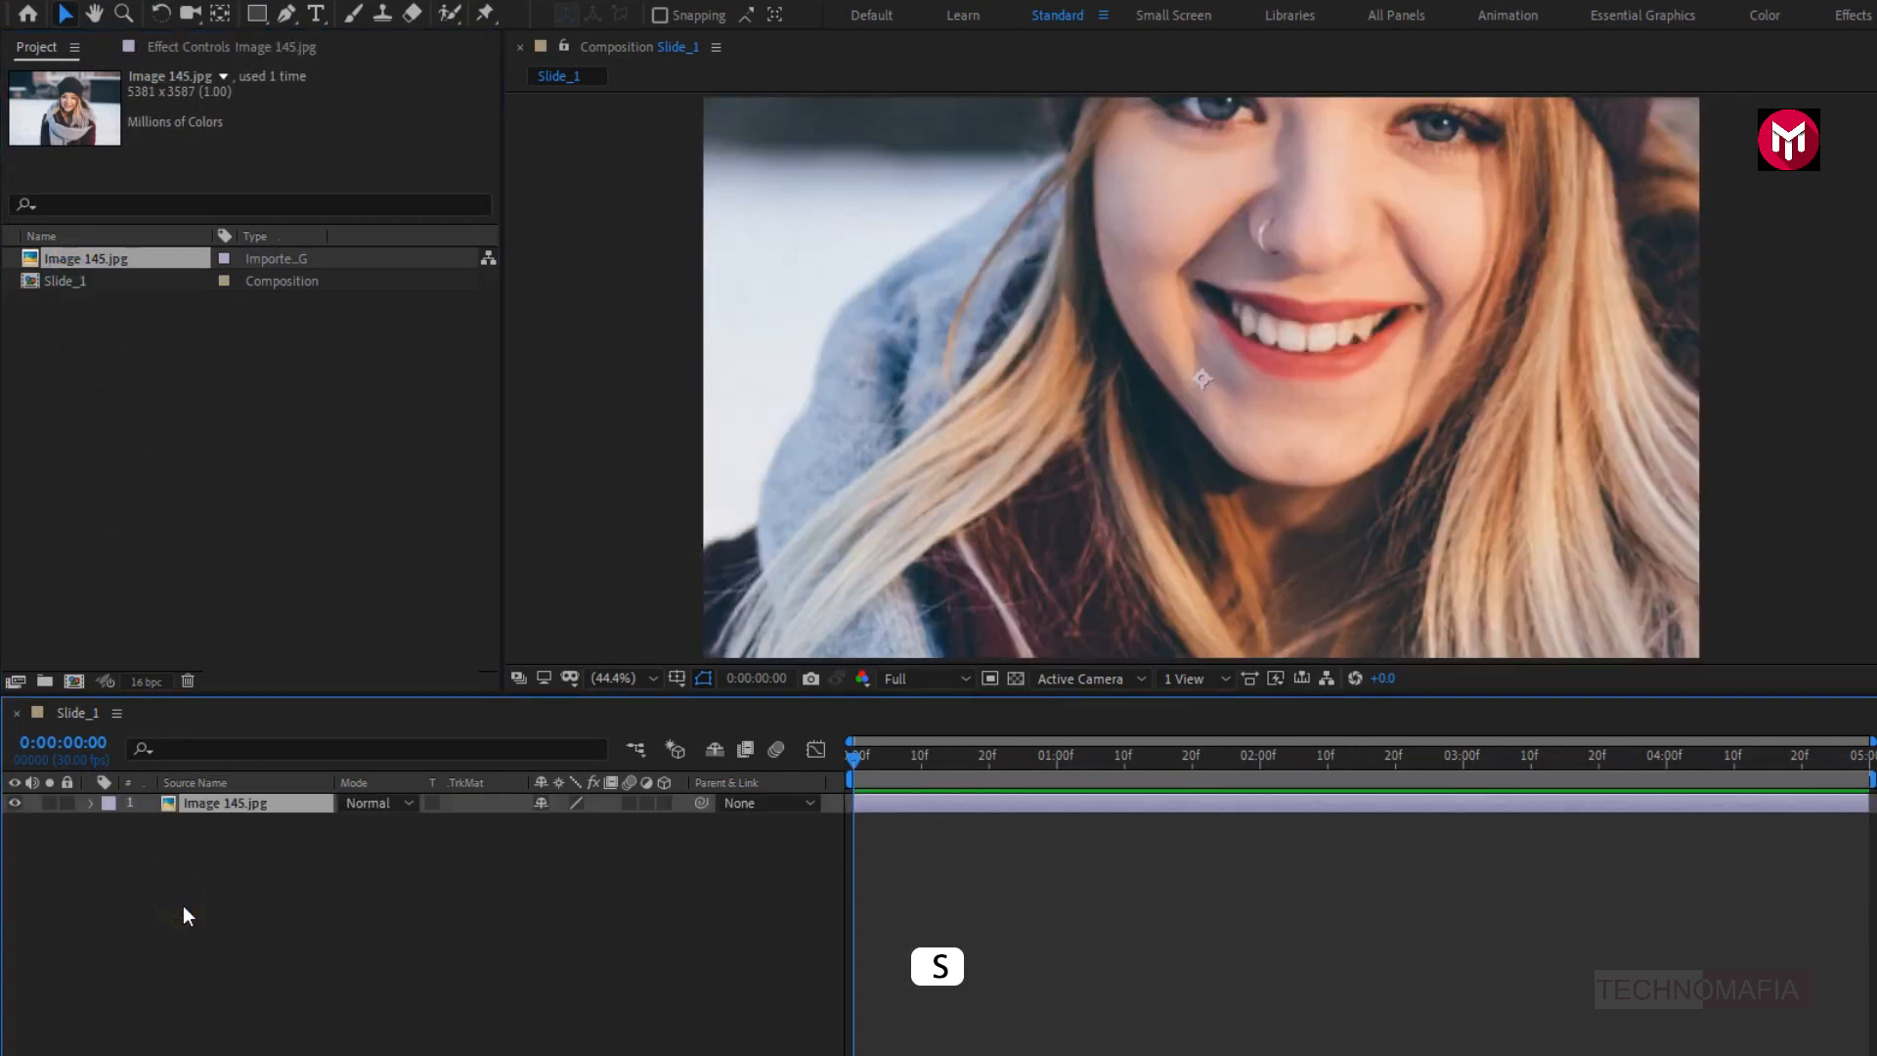
pyautogui.press('s')
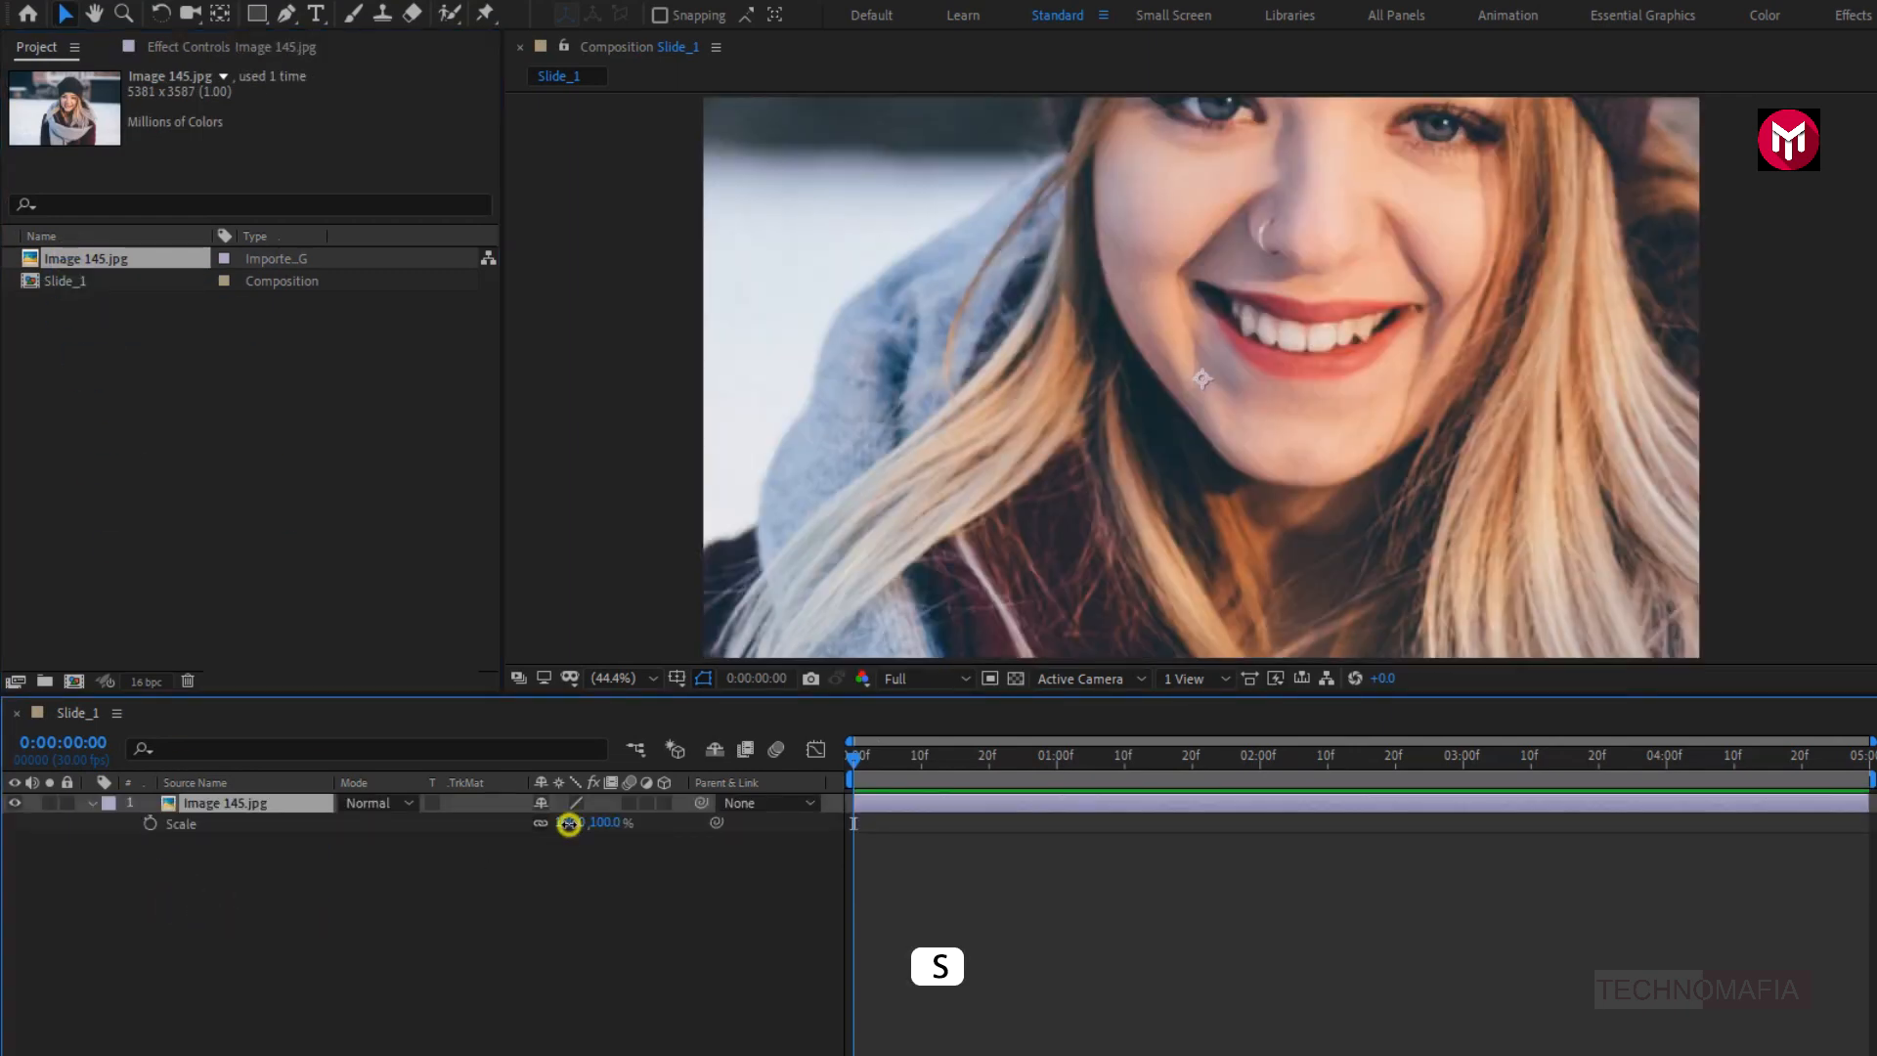
pyautogui.moveTo(568, 823); pyautogui.dragTo(515, 846)
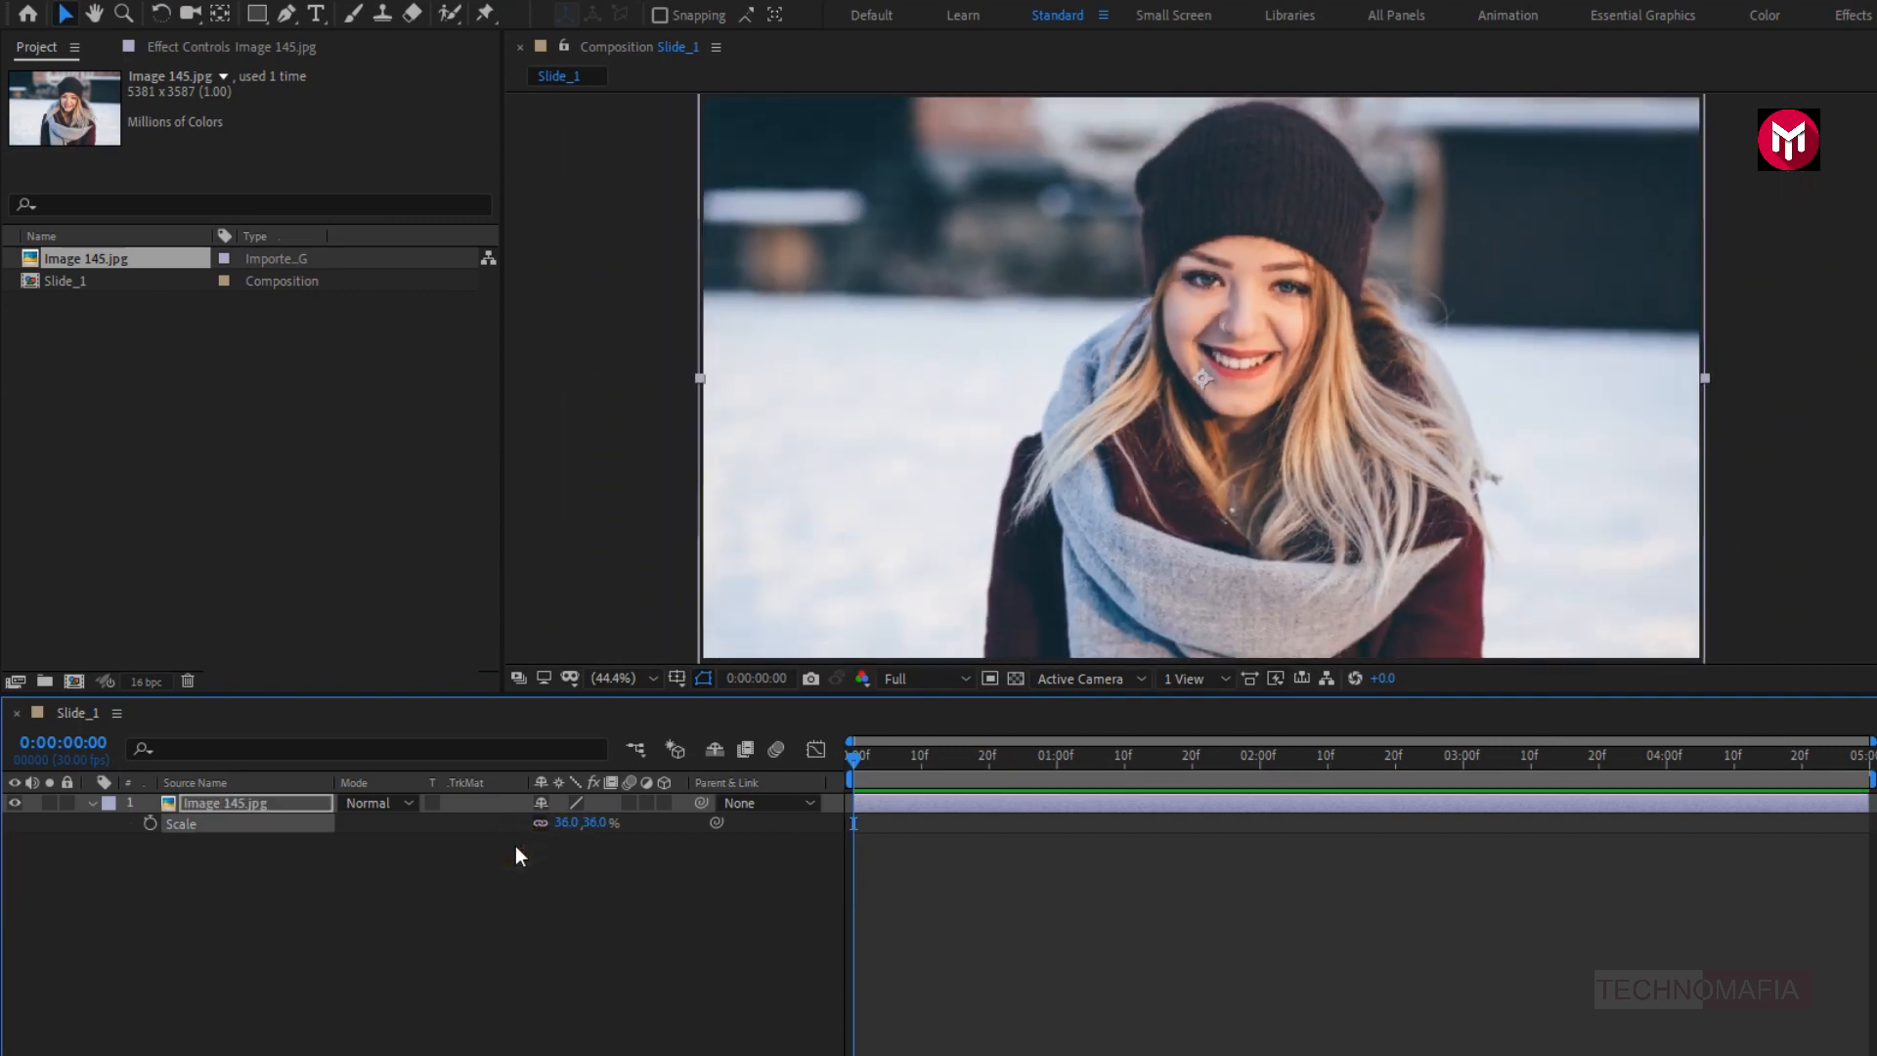
pyautogui.click(95, 804)
pyautogui.click(184, 835)
# - Pre-compose the image layer as Image_1, moving all attributes into the new composition, and set the preview resolution to Half
pyautogui.rightClick(197, 801)
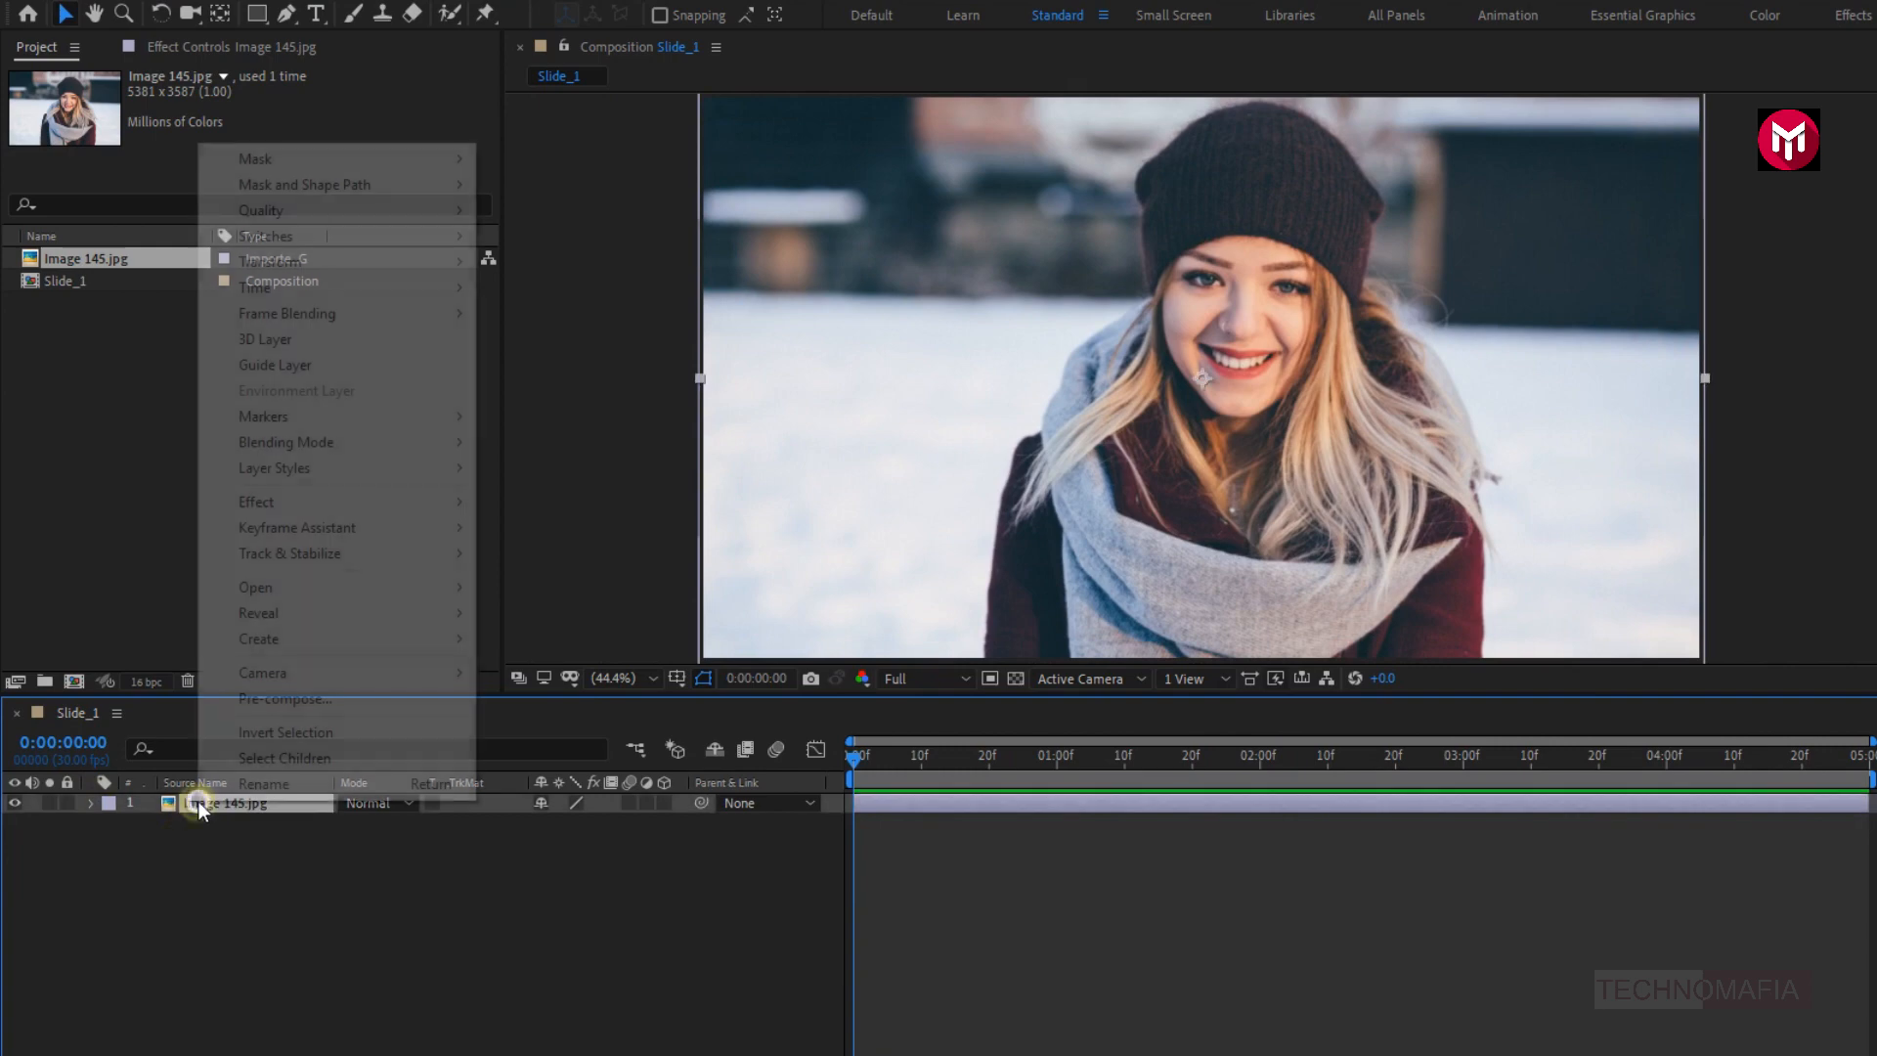
pyautogui.click(232, 690)
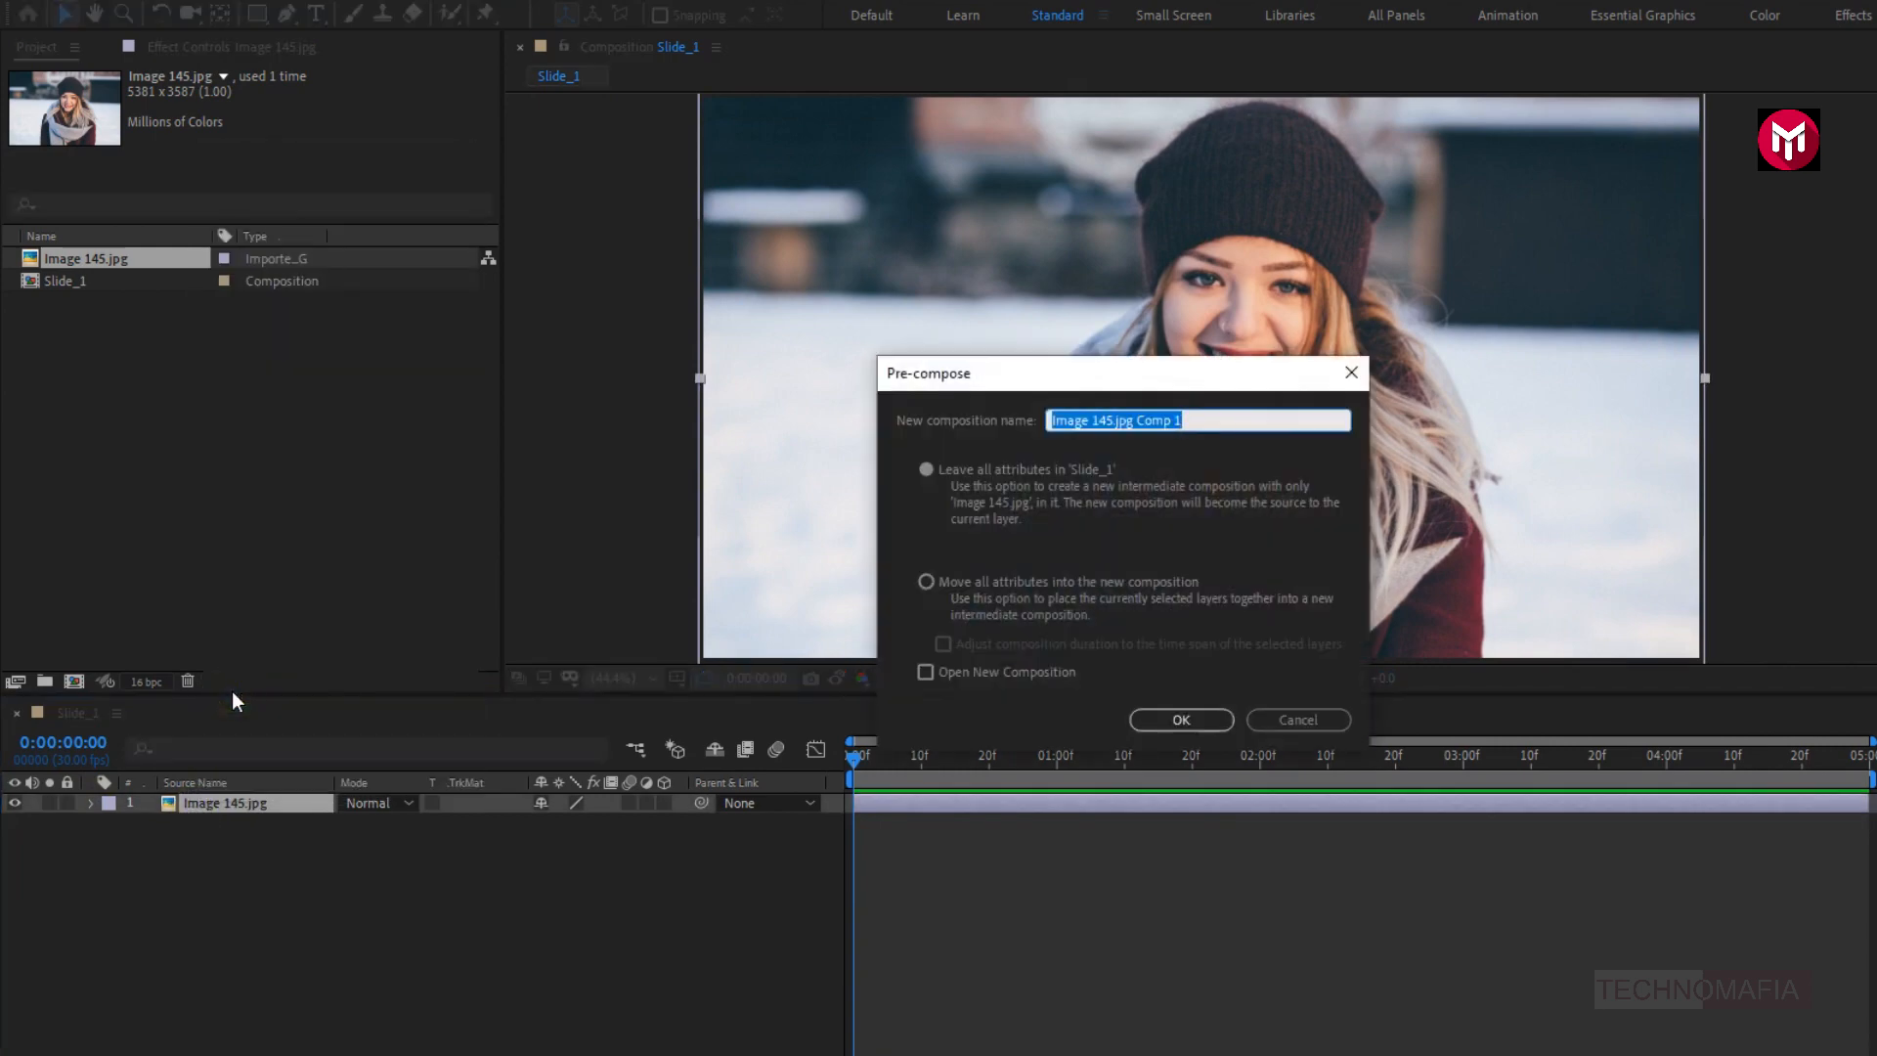
pyautogui.write('Image_1')
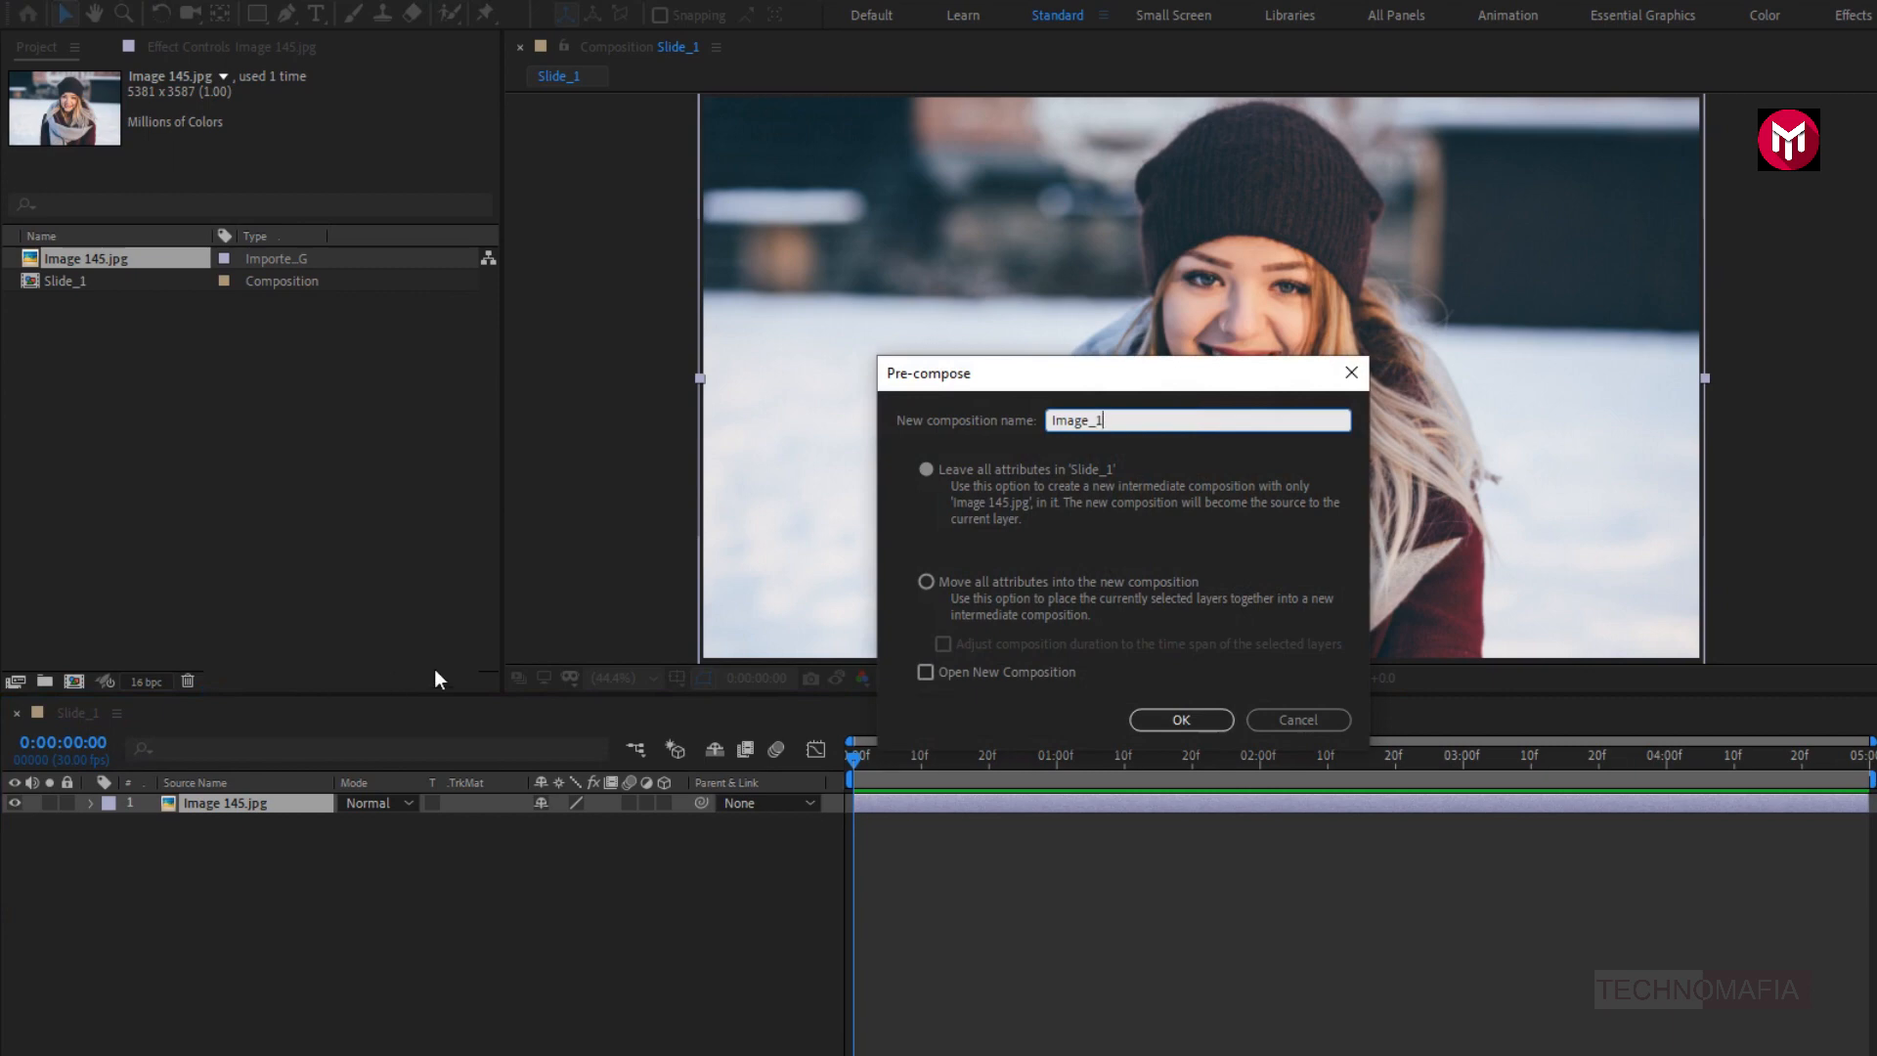
pyautogui.click(922, 581)
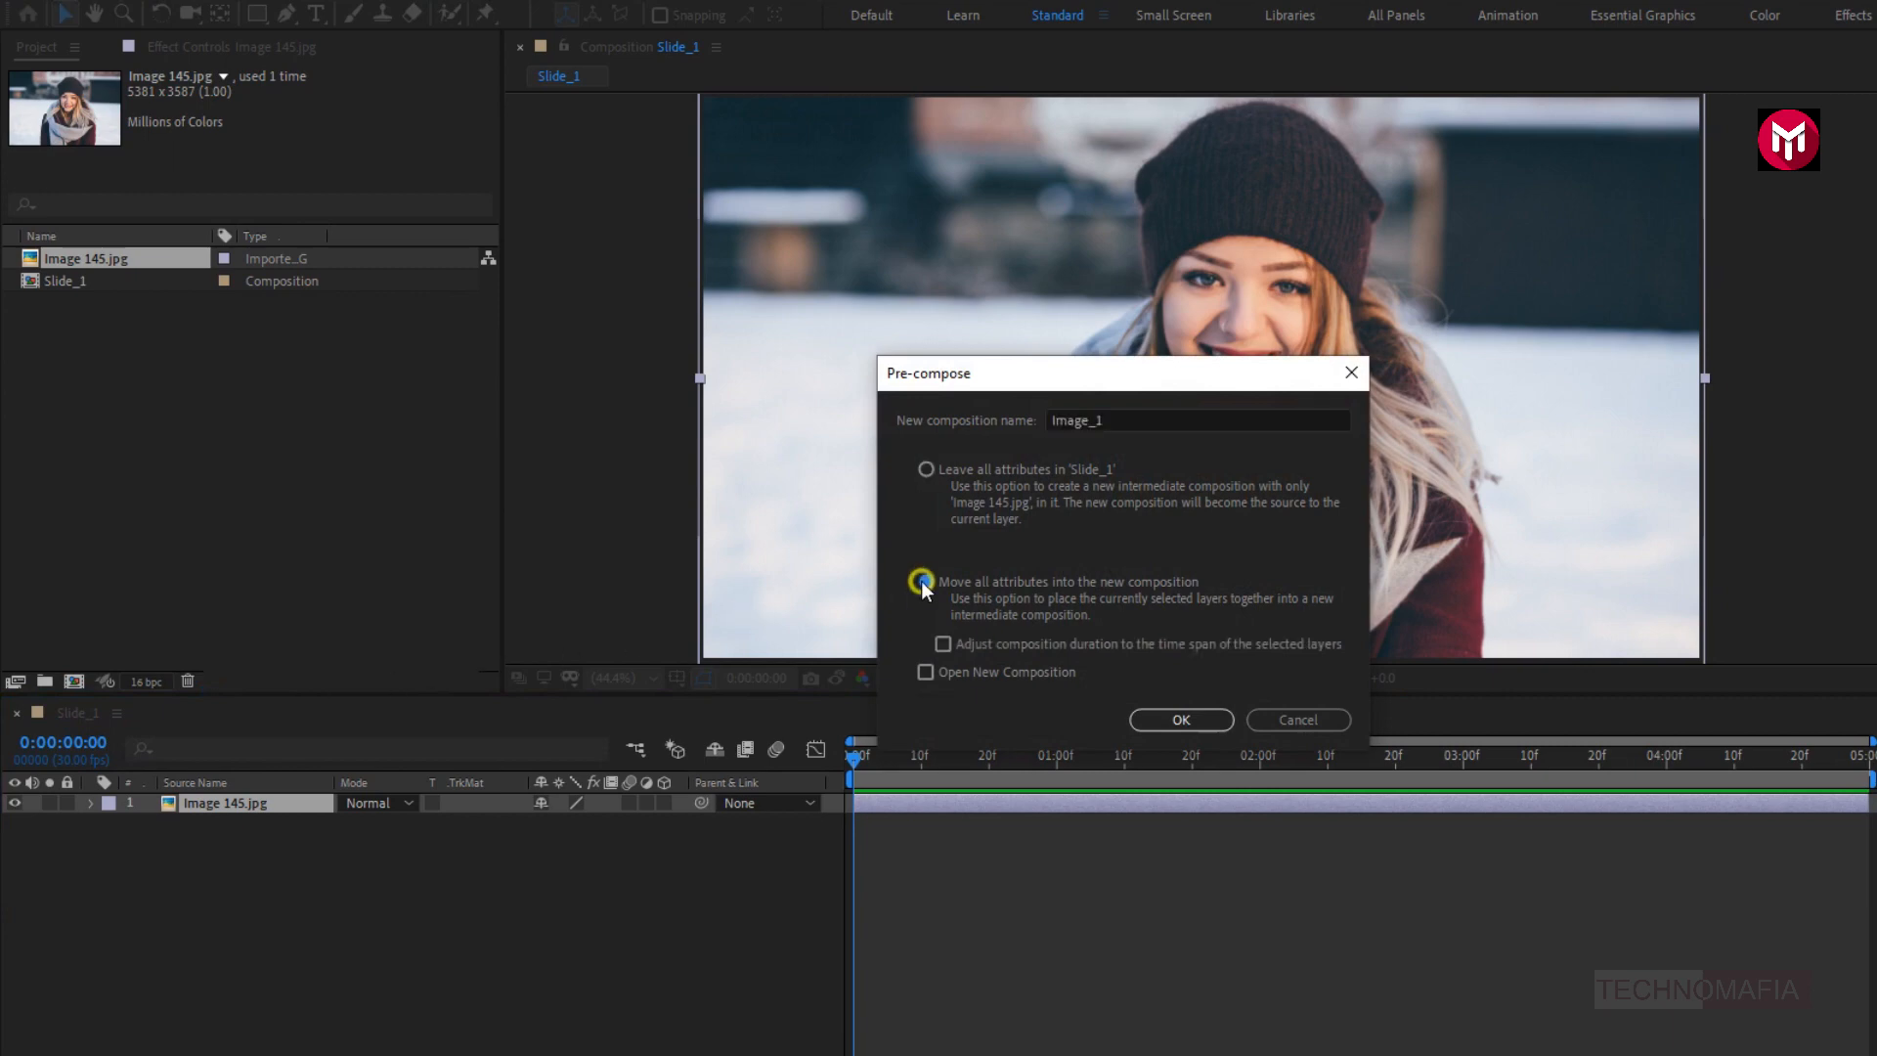
pyautogui.click(1145, 724)
pyautogui.click(919, 678)
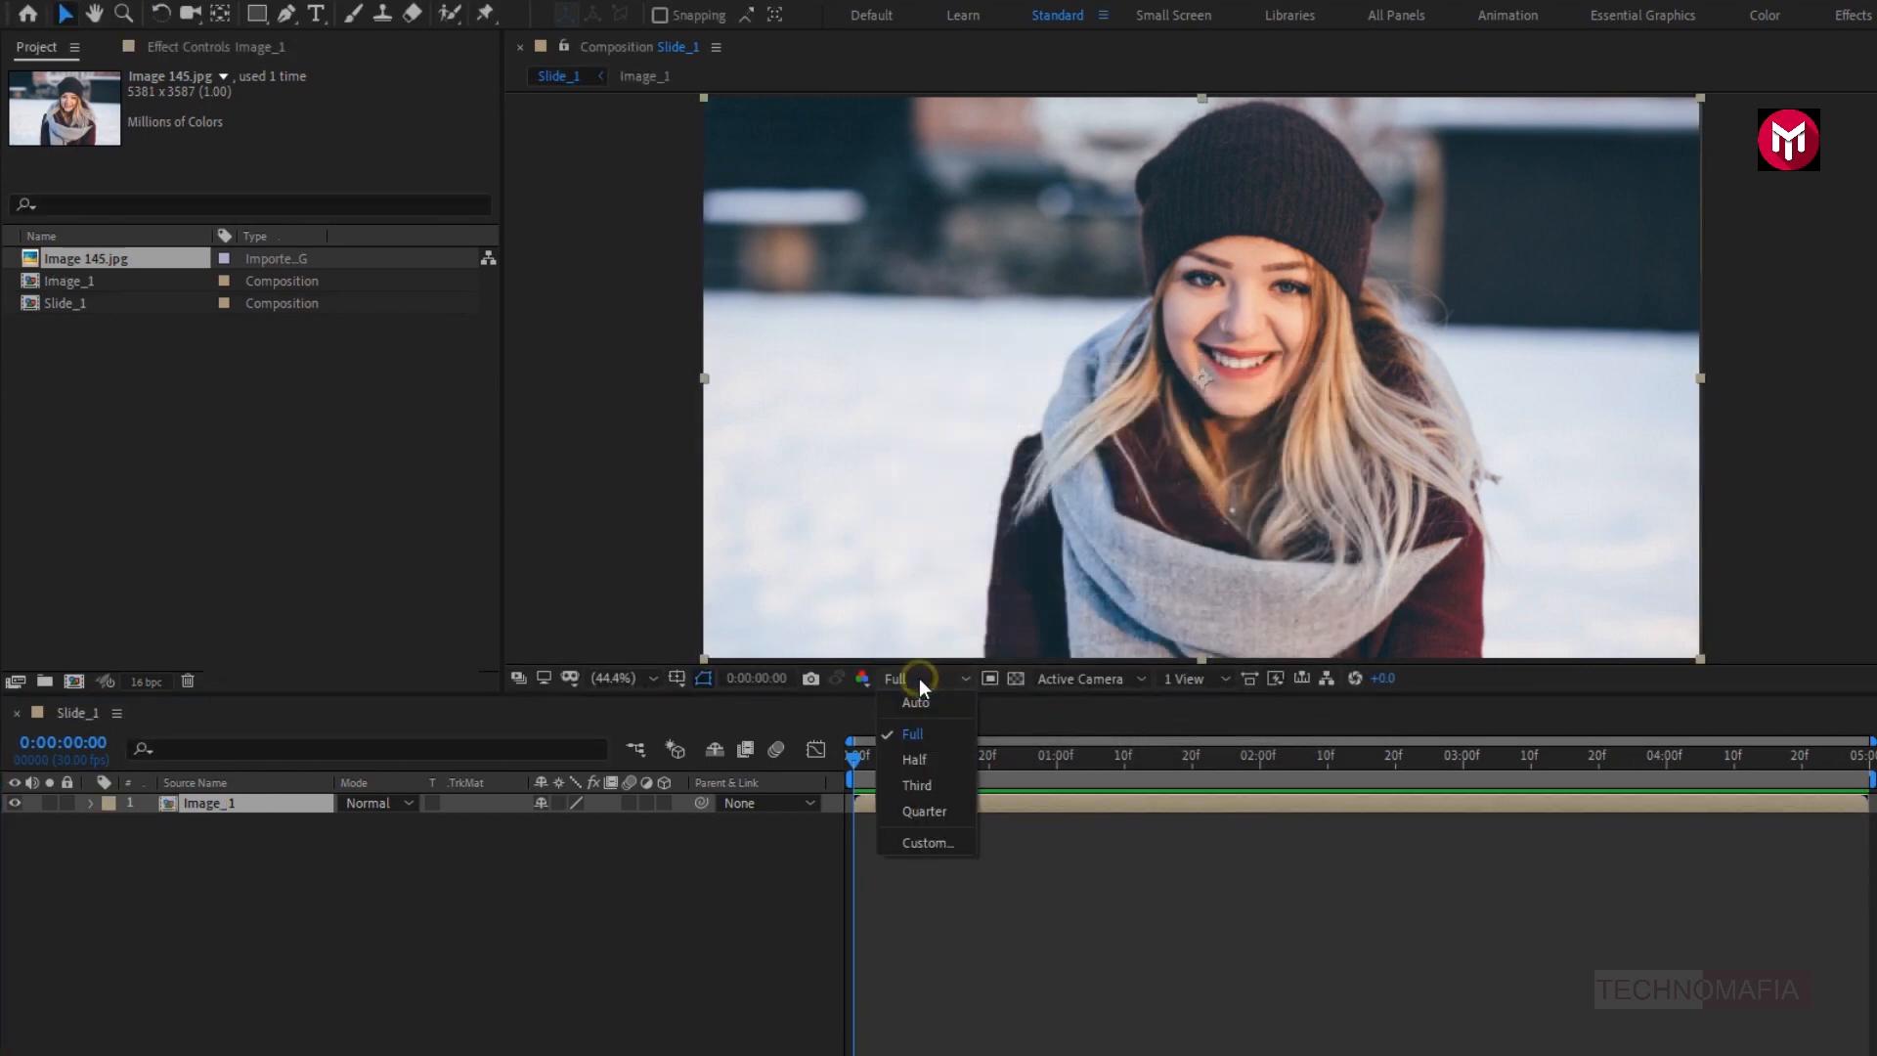
pyautogui.click(913, 772)
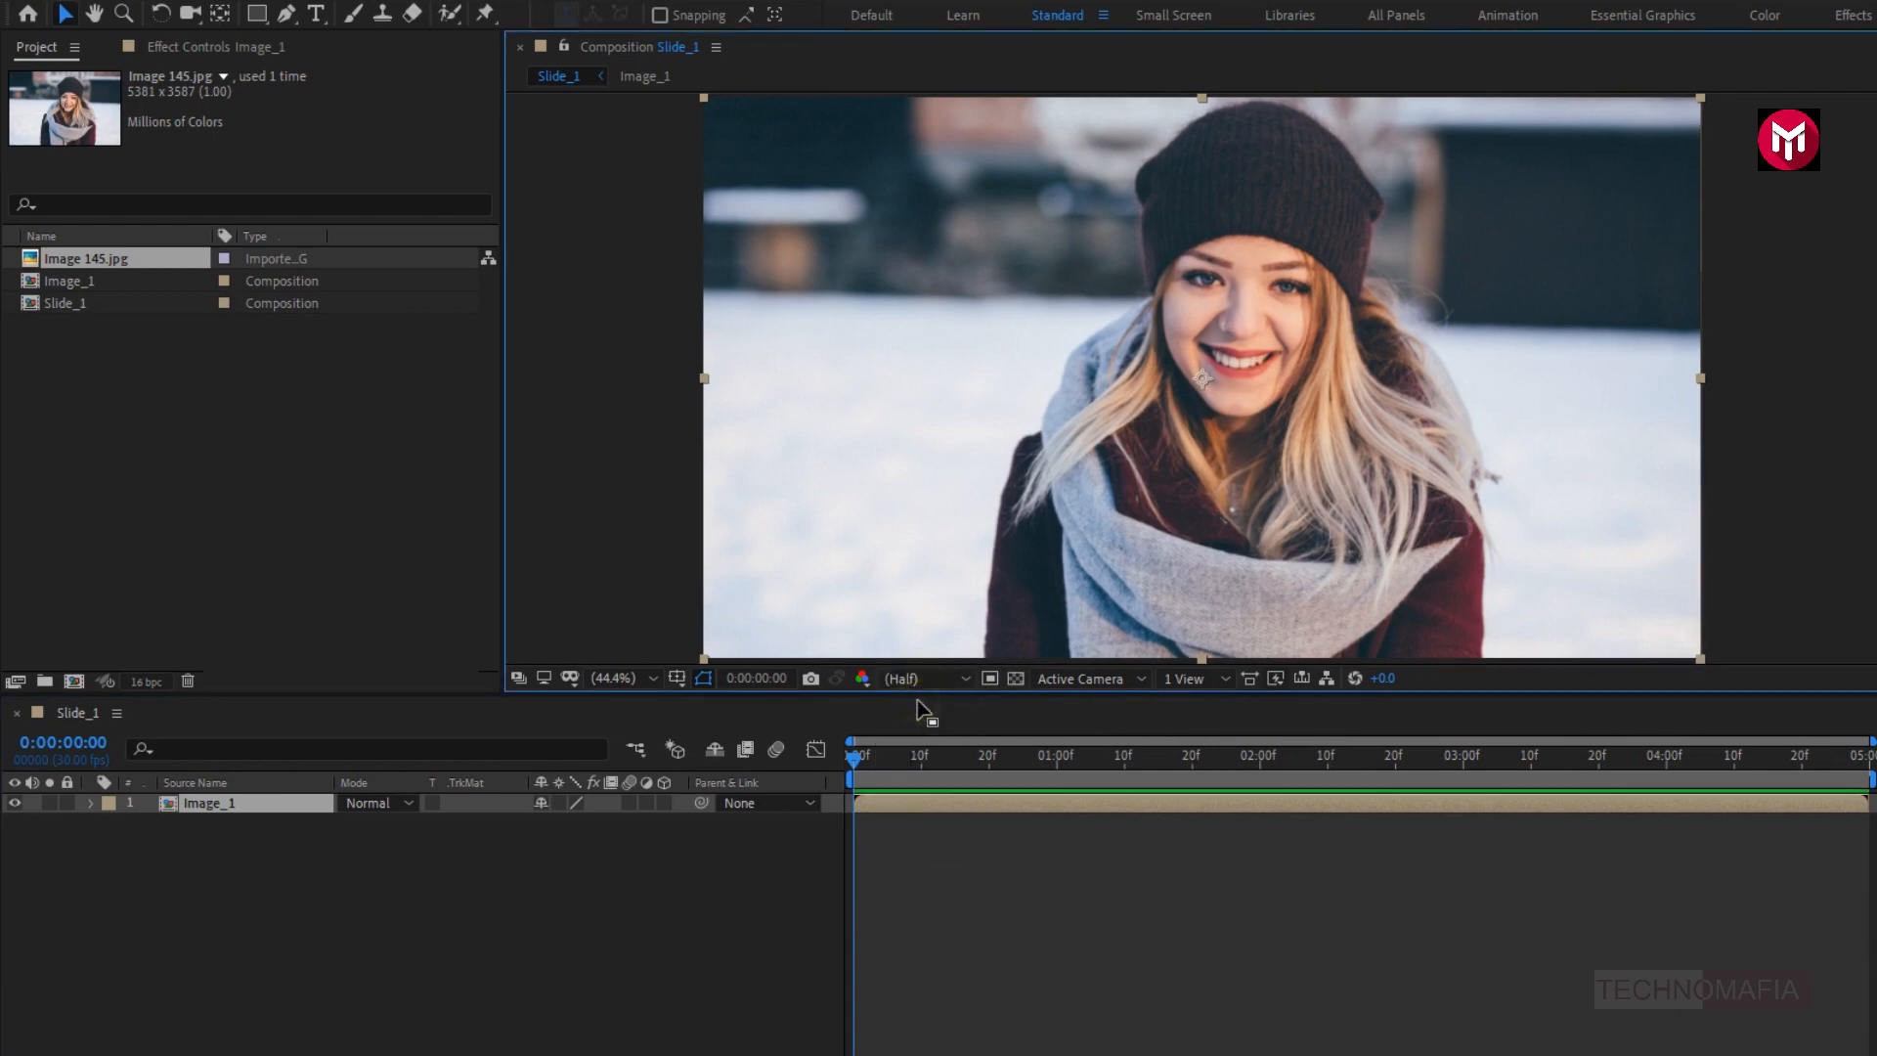
# - Create a text layer reading TECHNOMAFIA over the snow beside the woman in the image
pyautogui.click(316, 13)
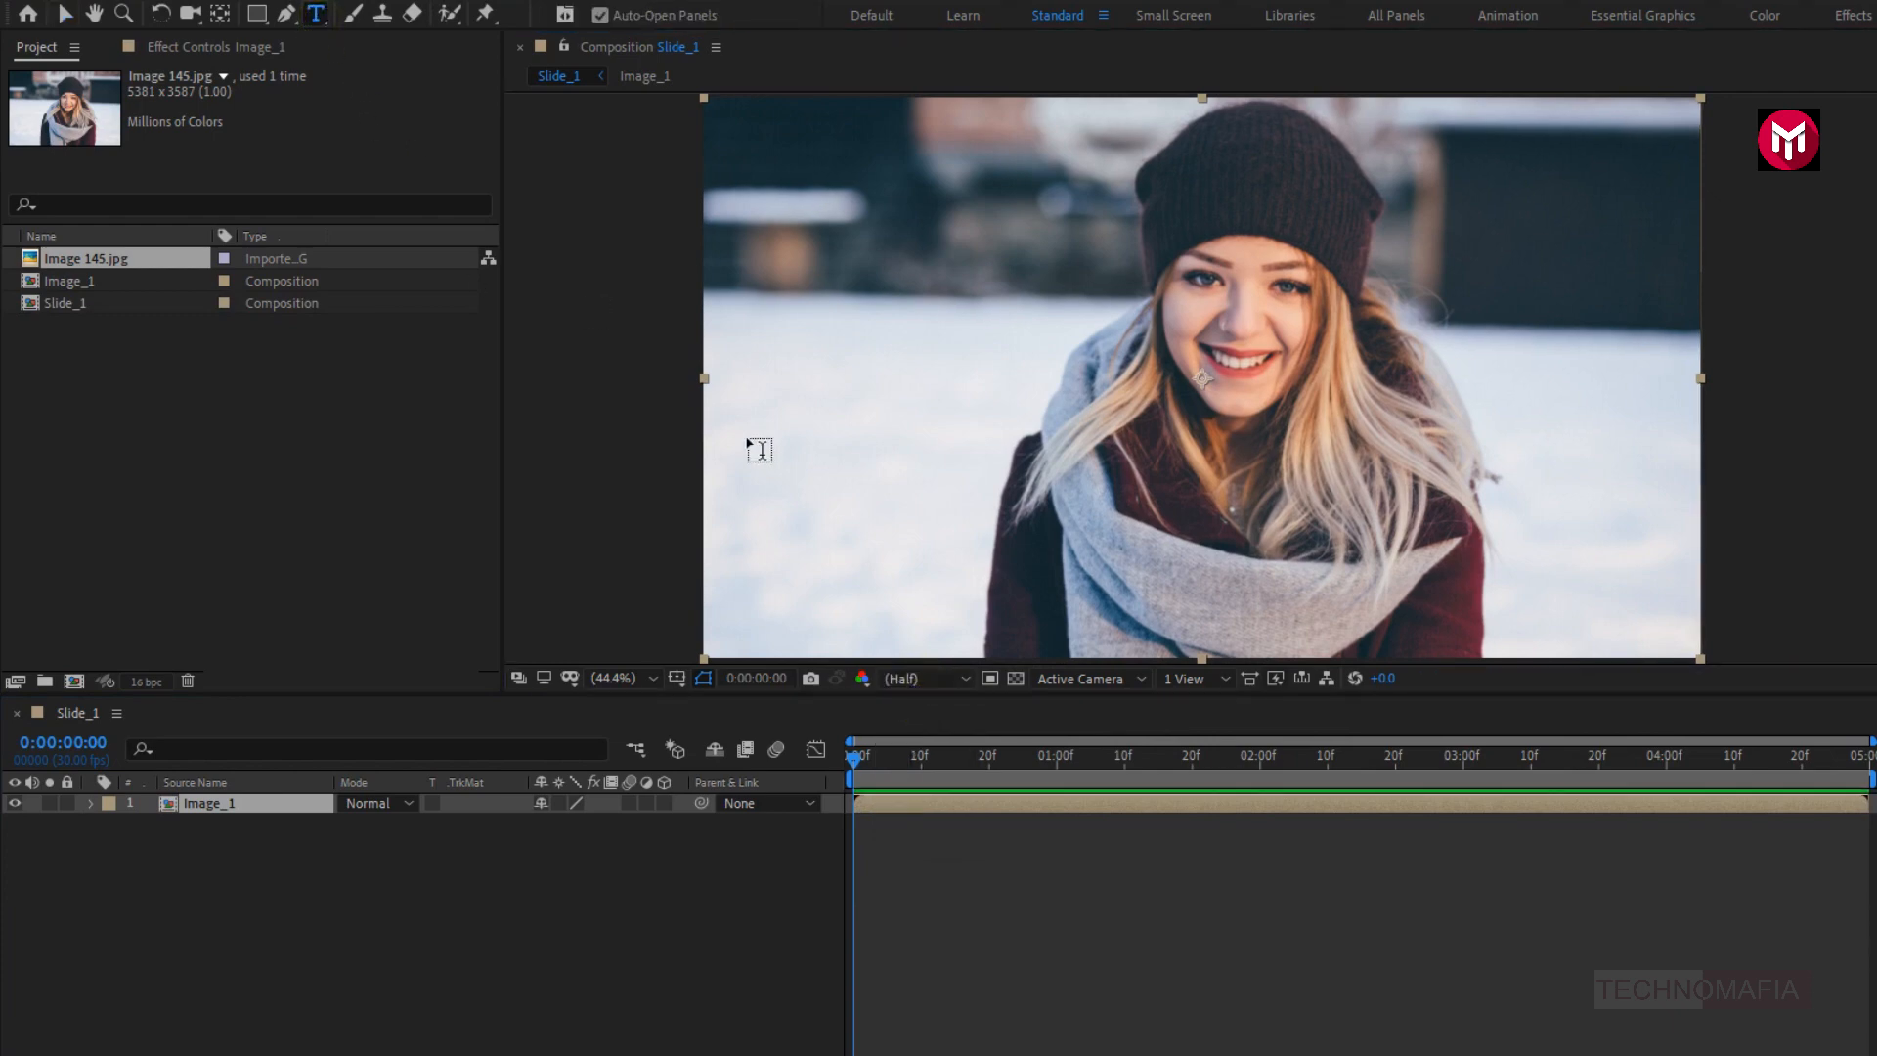
pyautogui.click(811, 507)
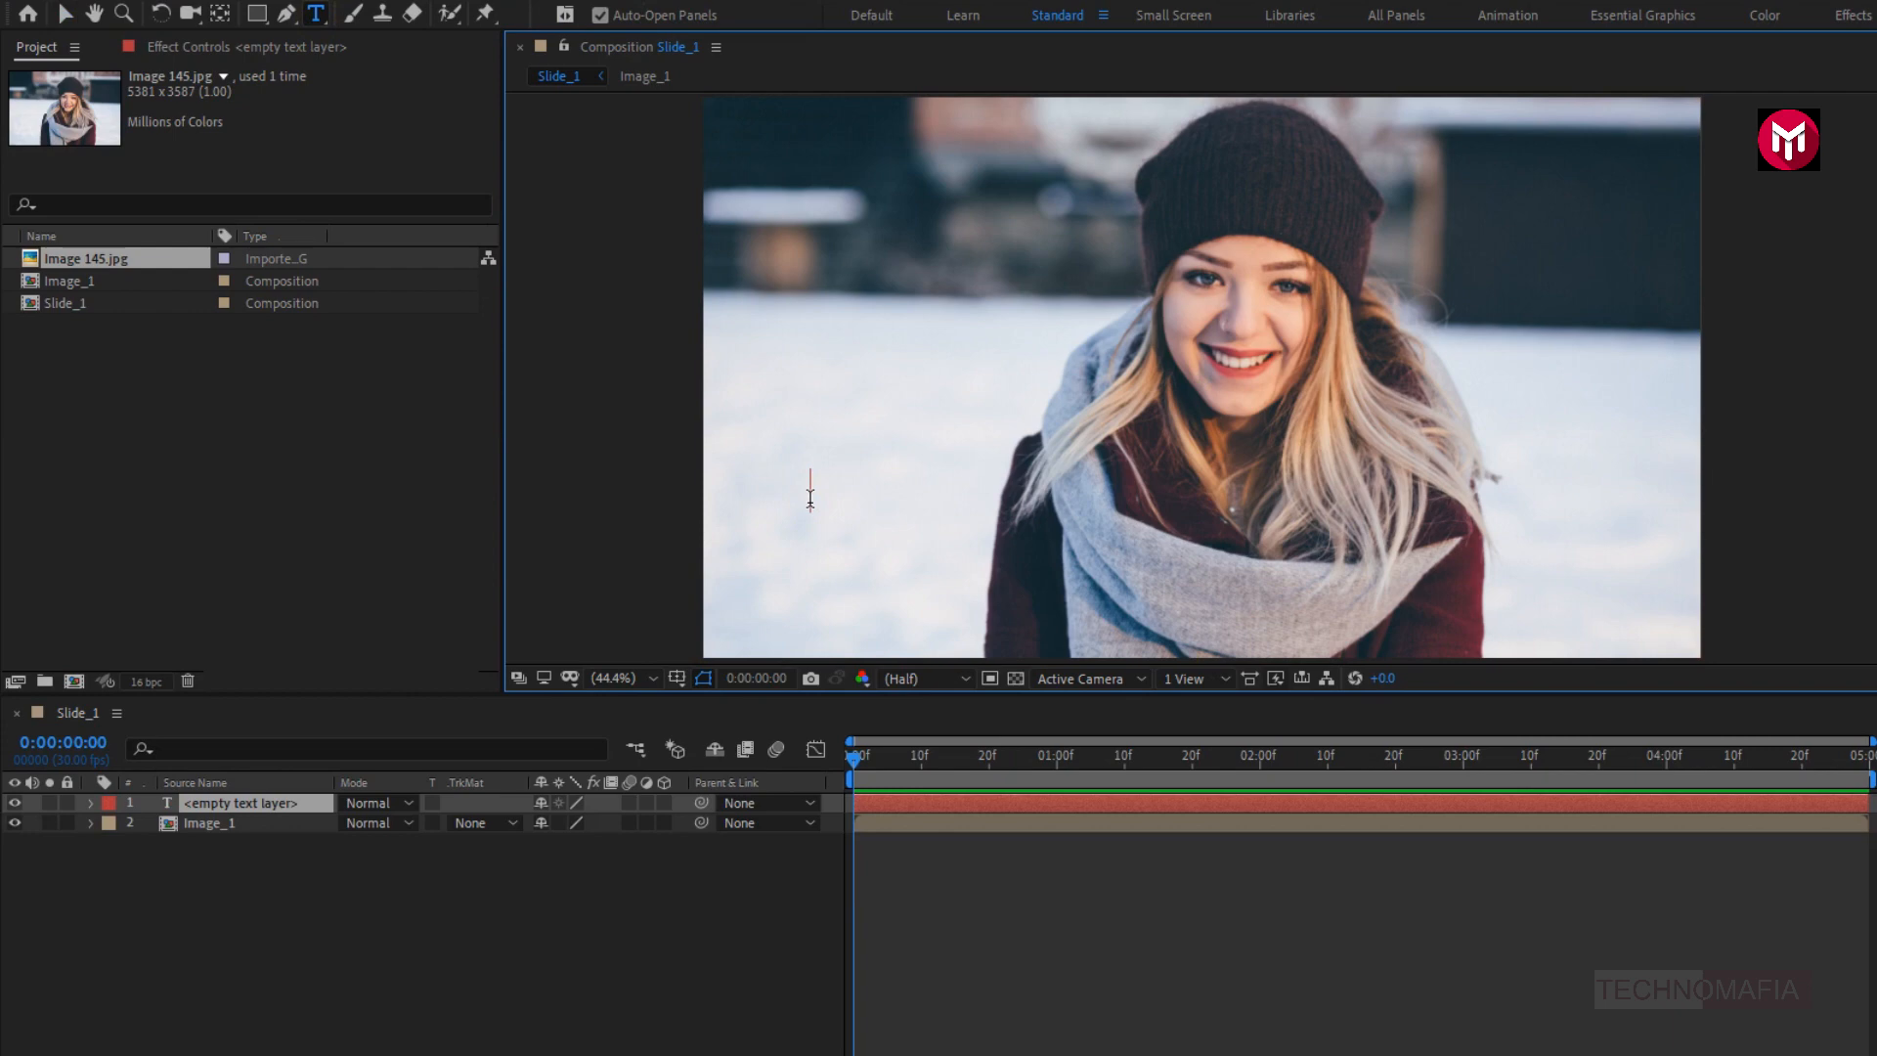
pyautogui.write('T')
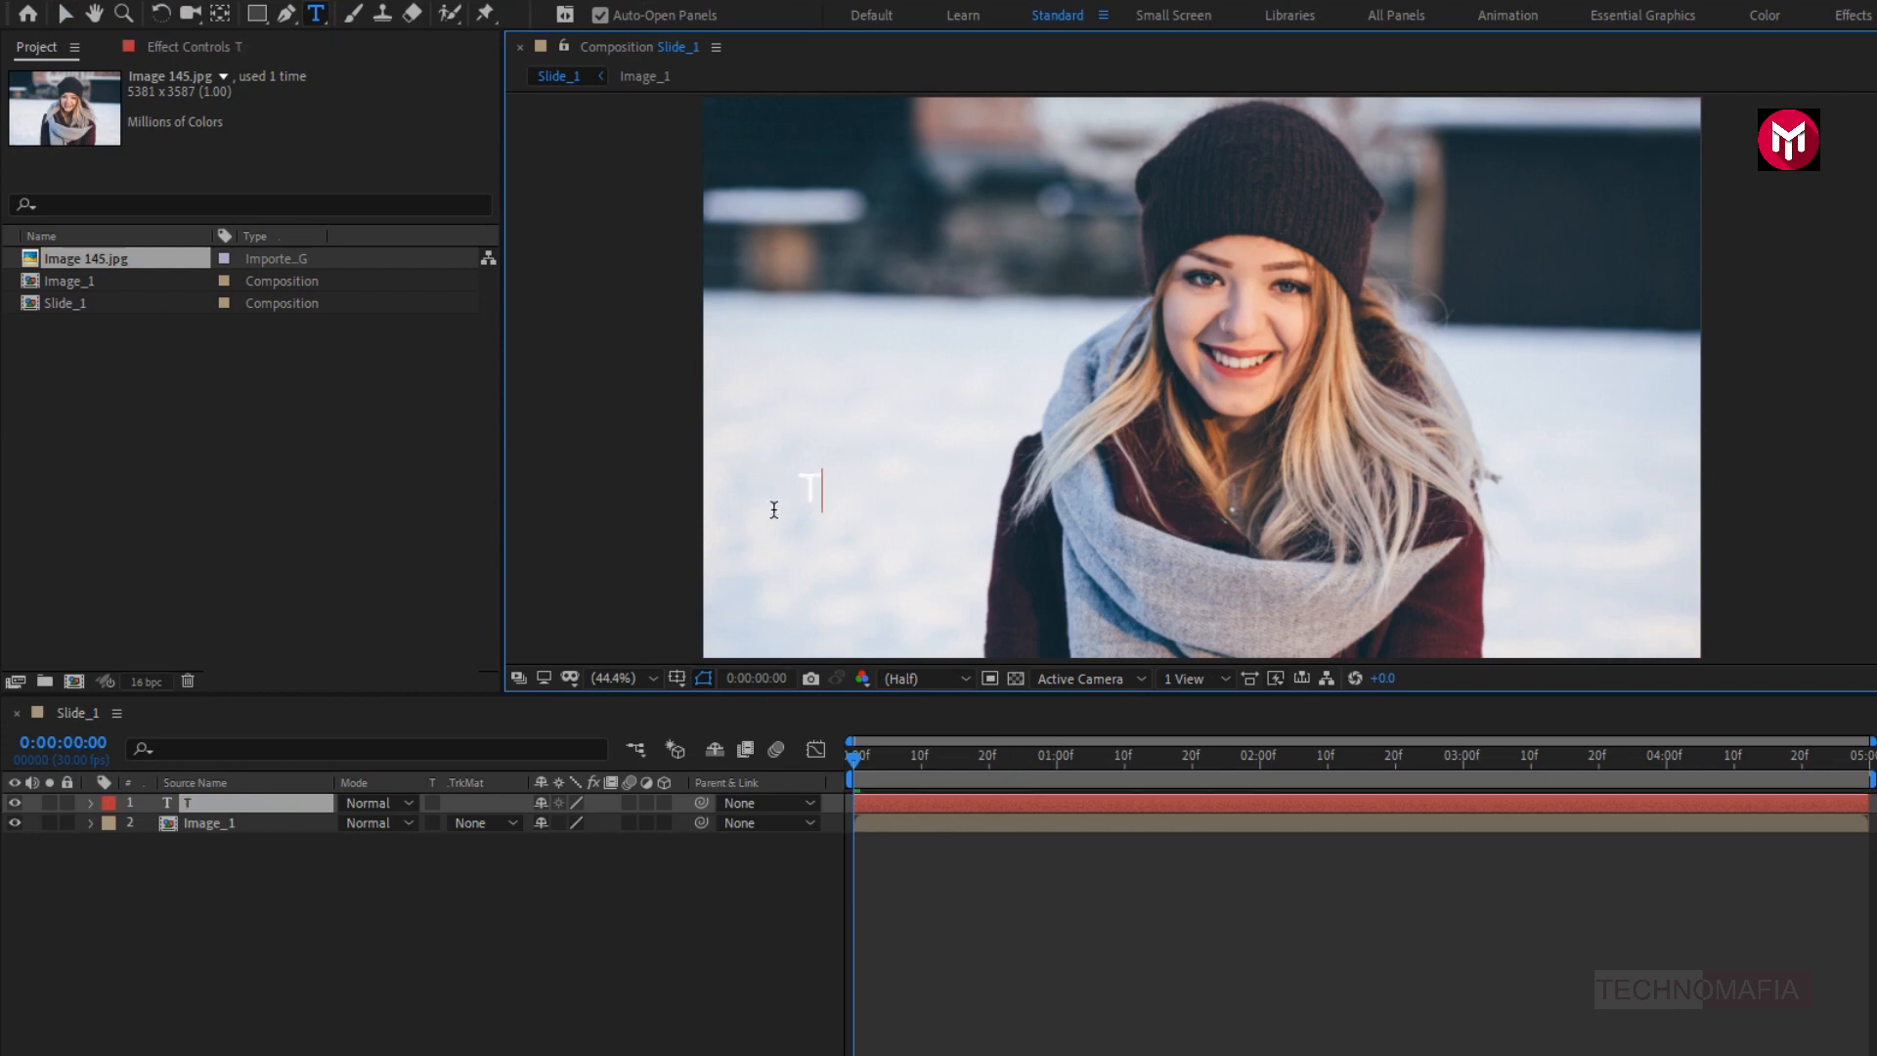
pyautogui.write('ECHNOMA')
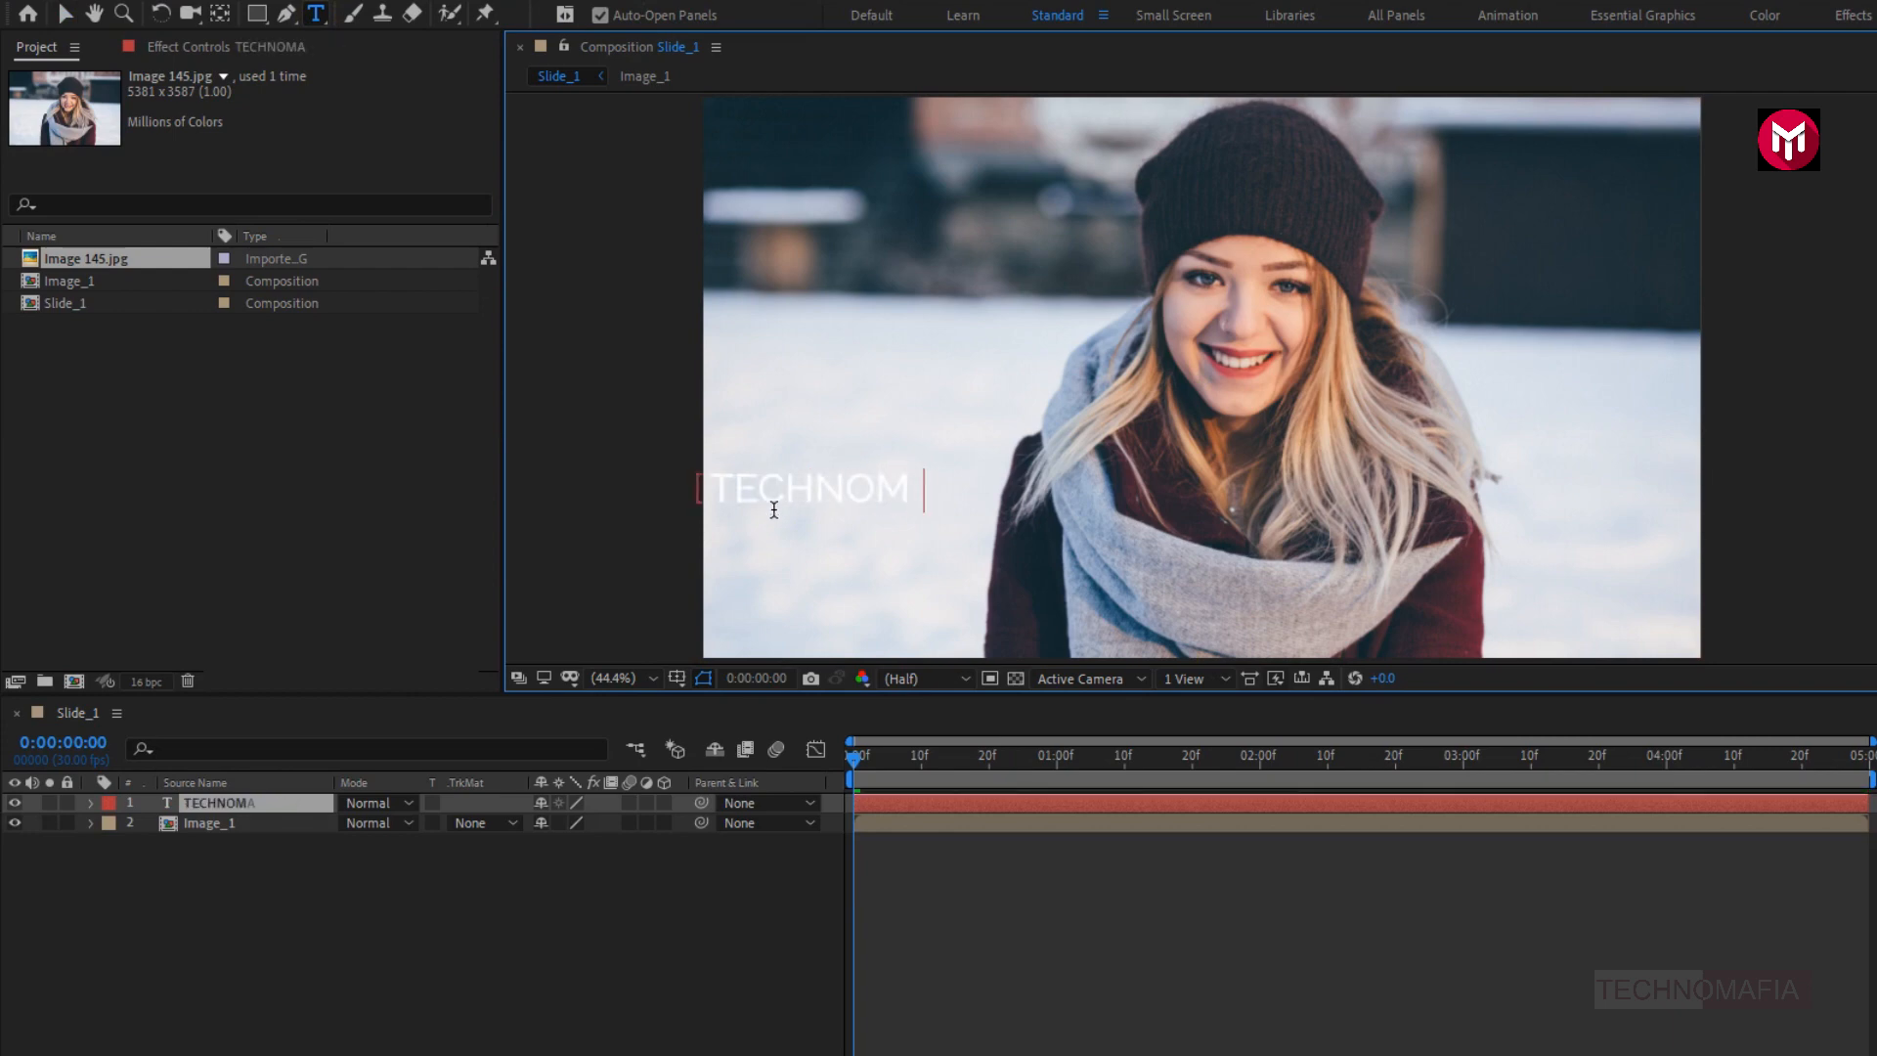
pyautogui.write('FIA')
pyautogui.press('KP_Enter')
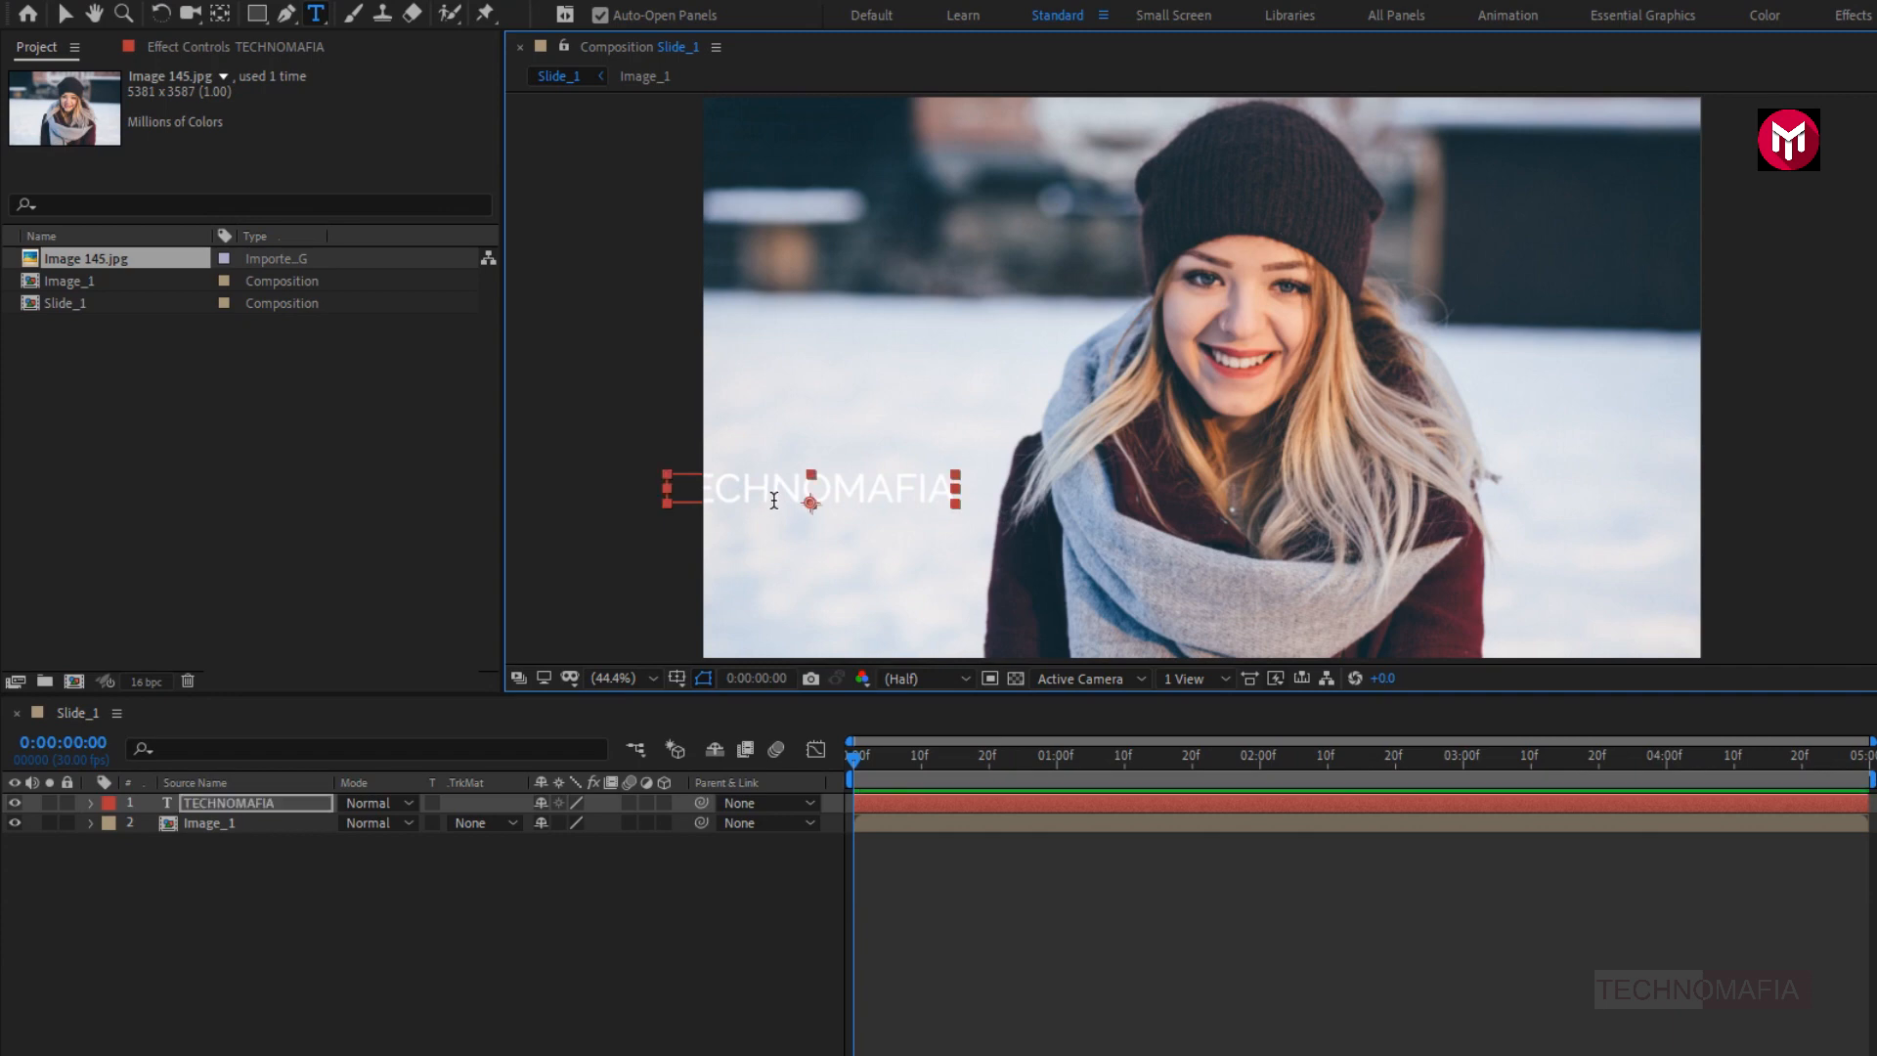
# - Set the whole TECHNOMAFIA text to the American Captain font, Regular style, at a size of 175 px
pyautogui.doubleClick(772, 493)
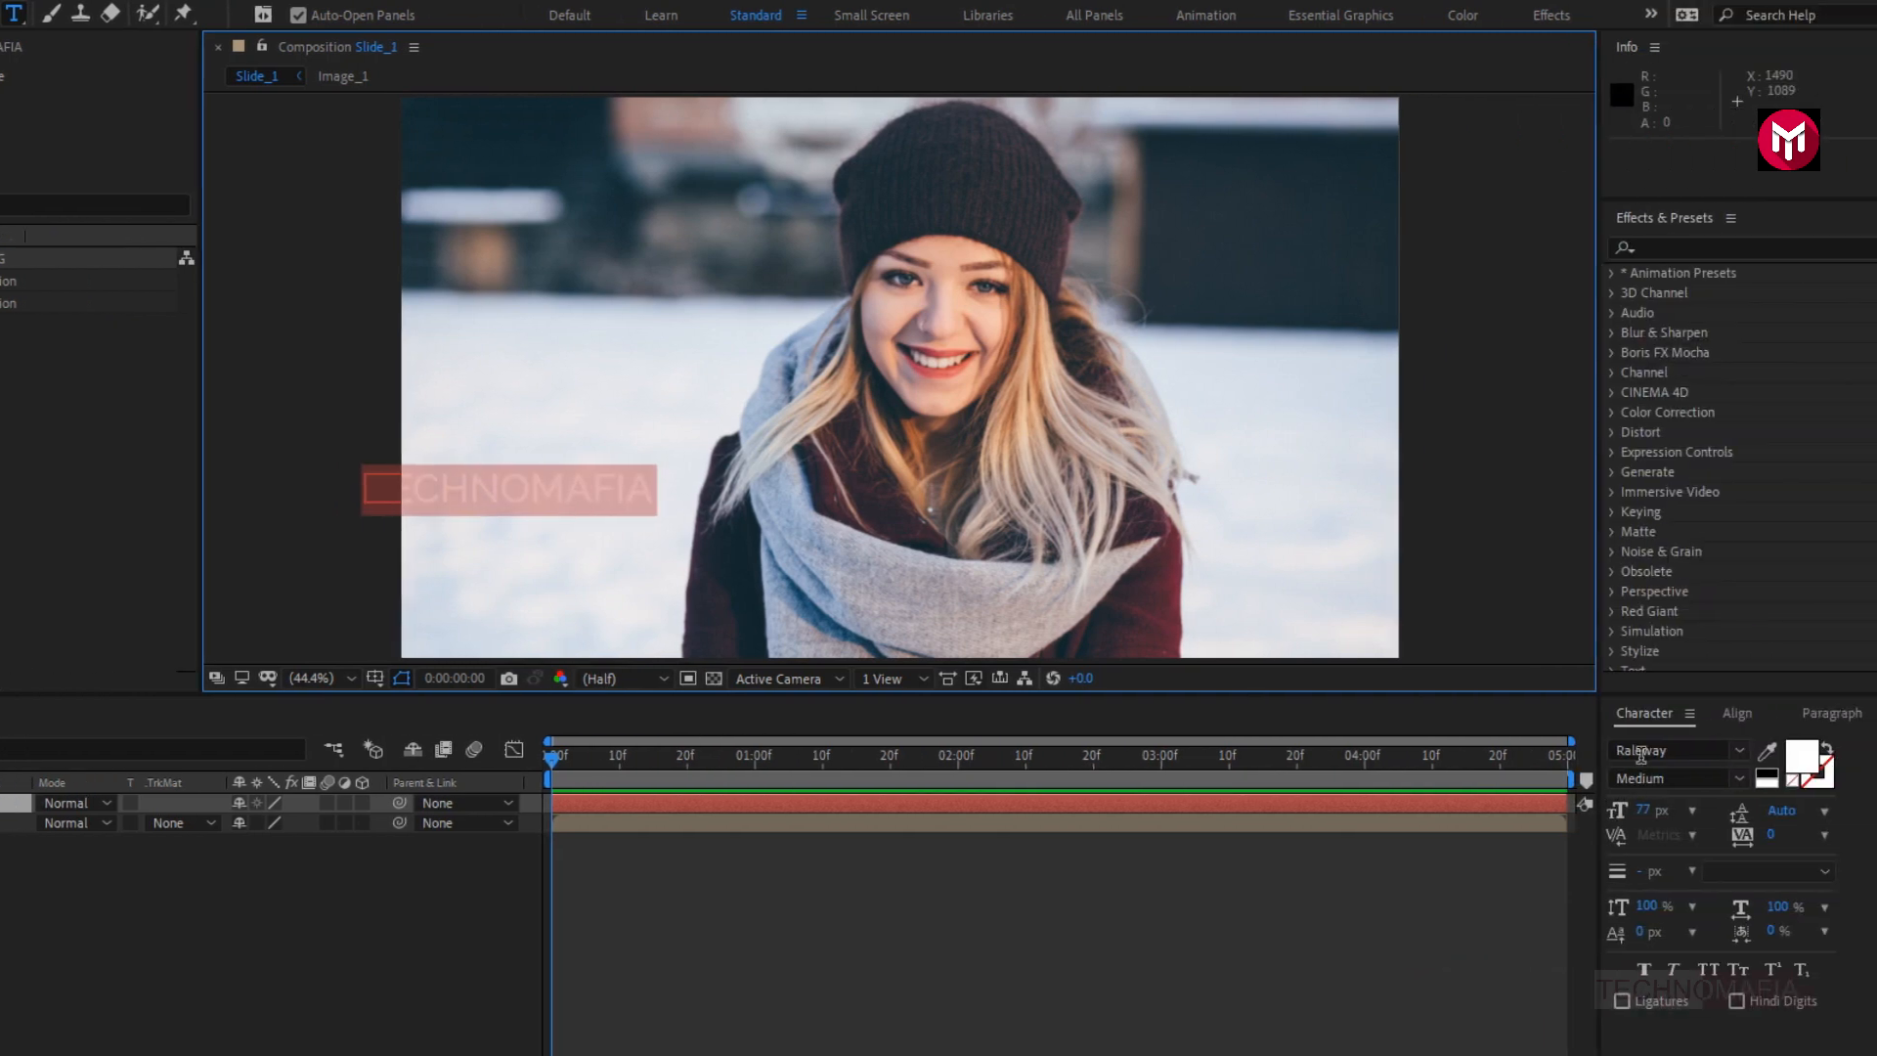
pyautogui.click(1642, 752)
pyautogui.write('ame')
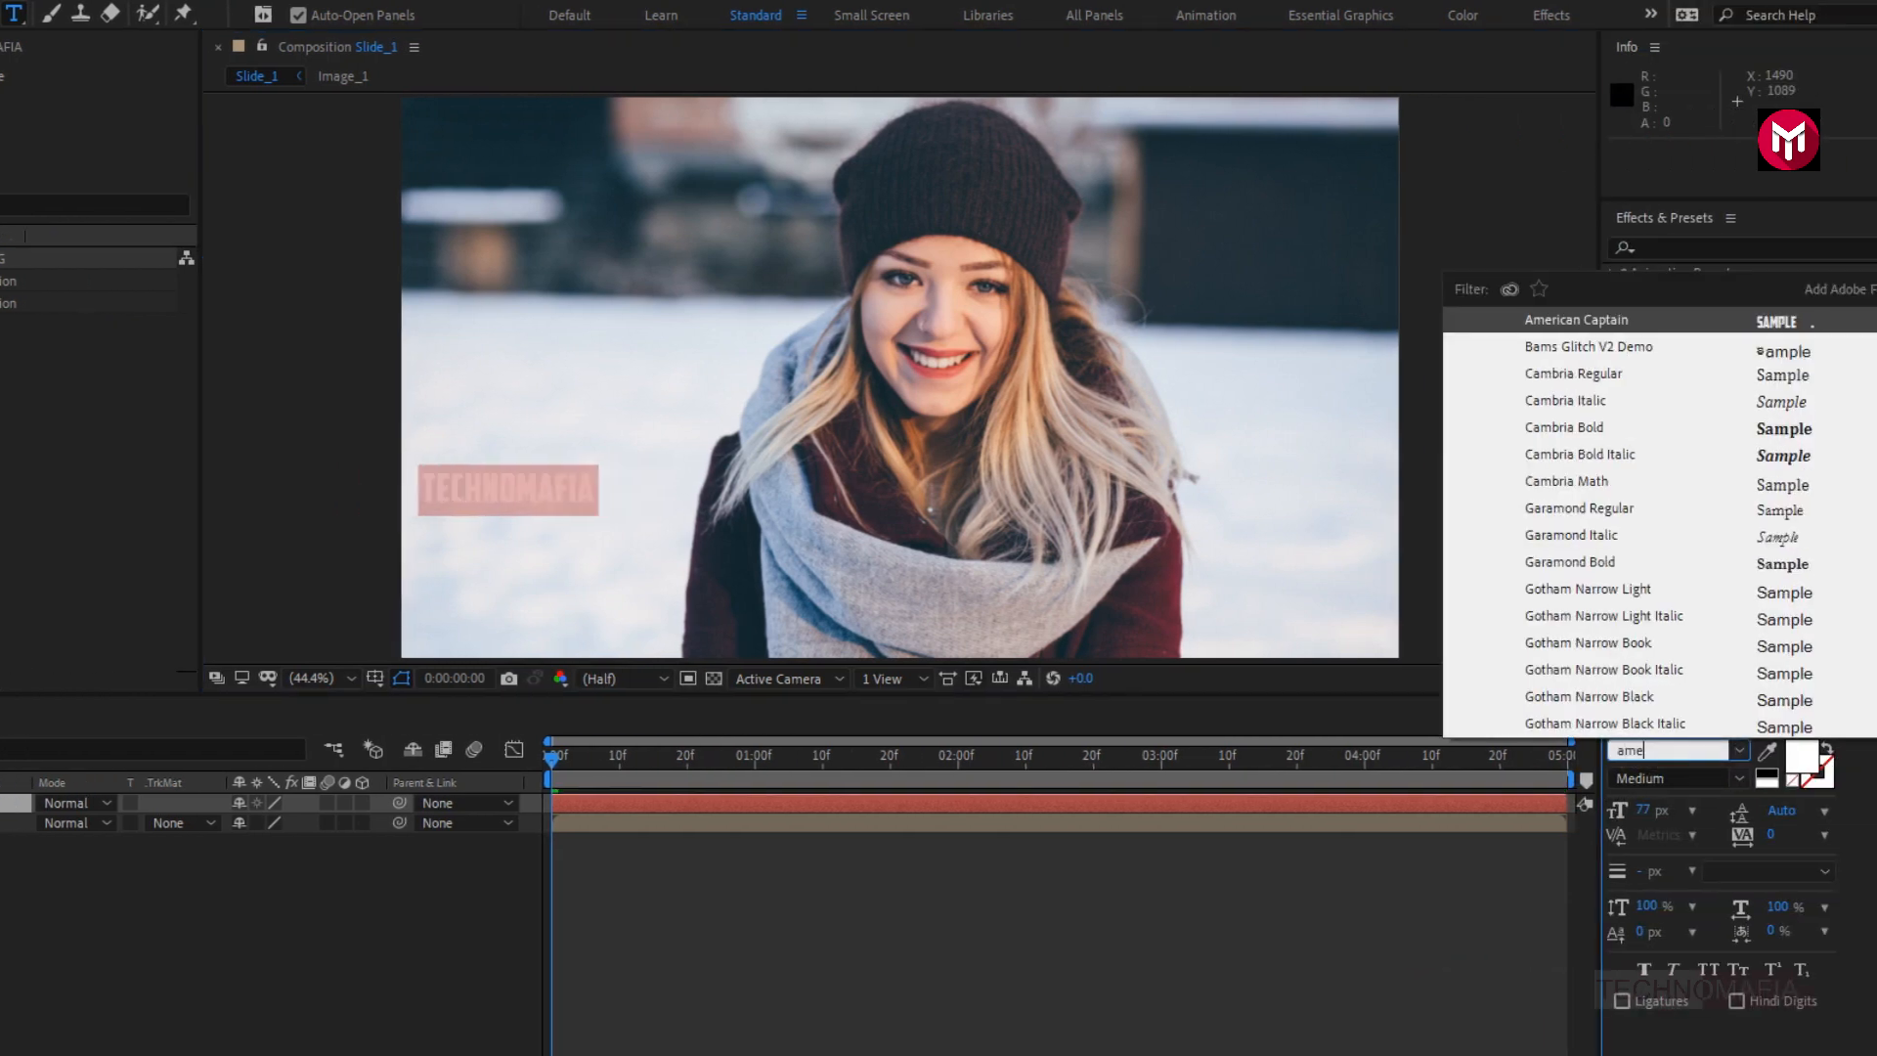
pyautogui.click(1598, 325)
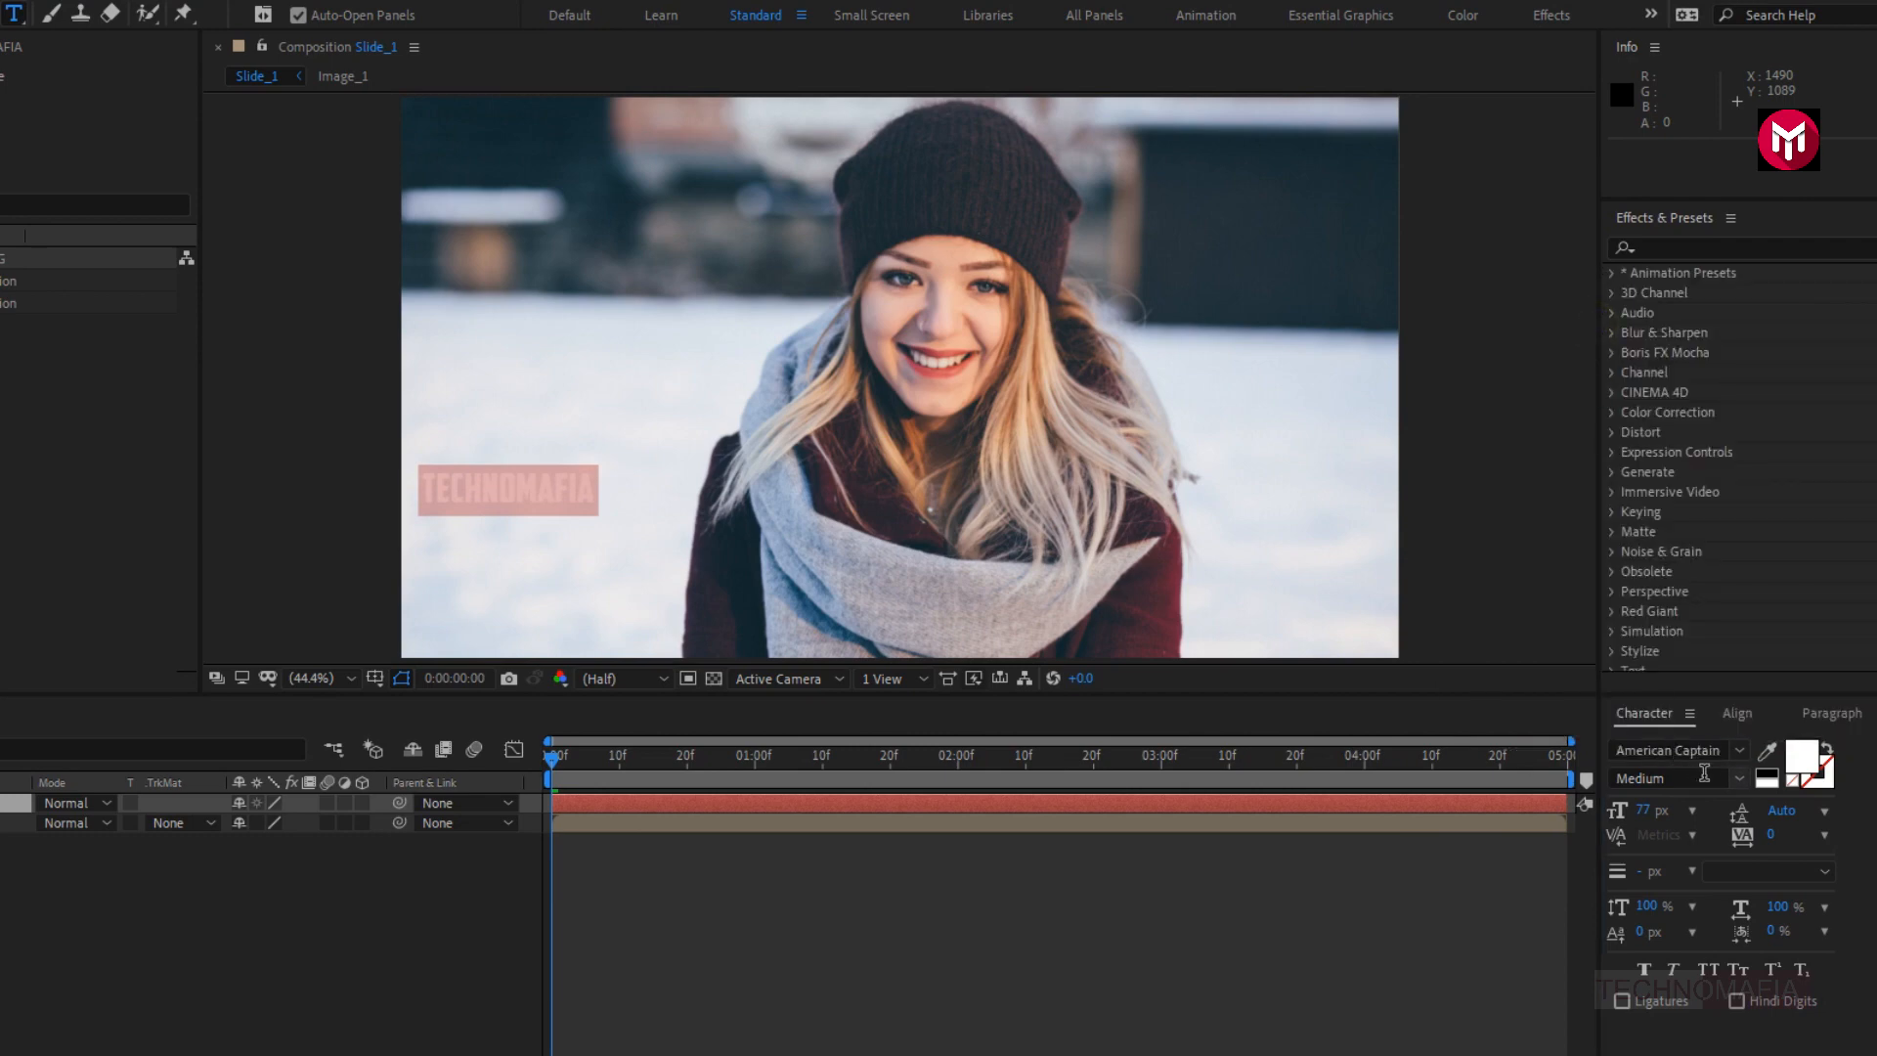
pyautogui.click(1735, 780)
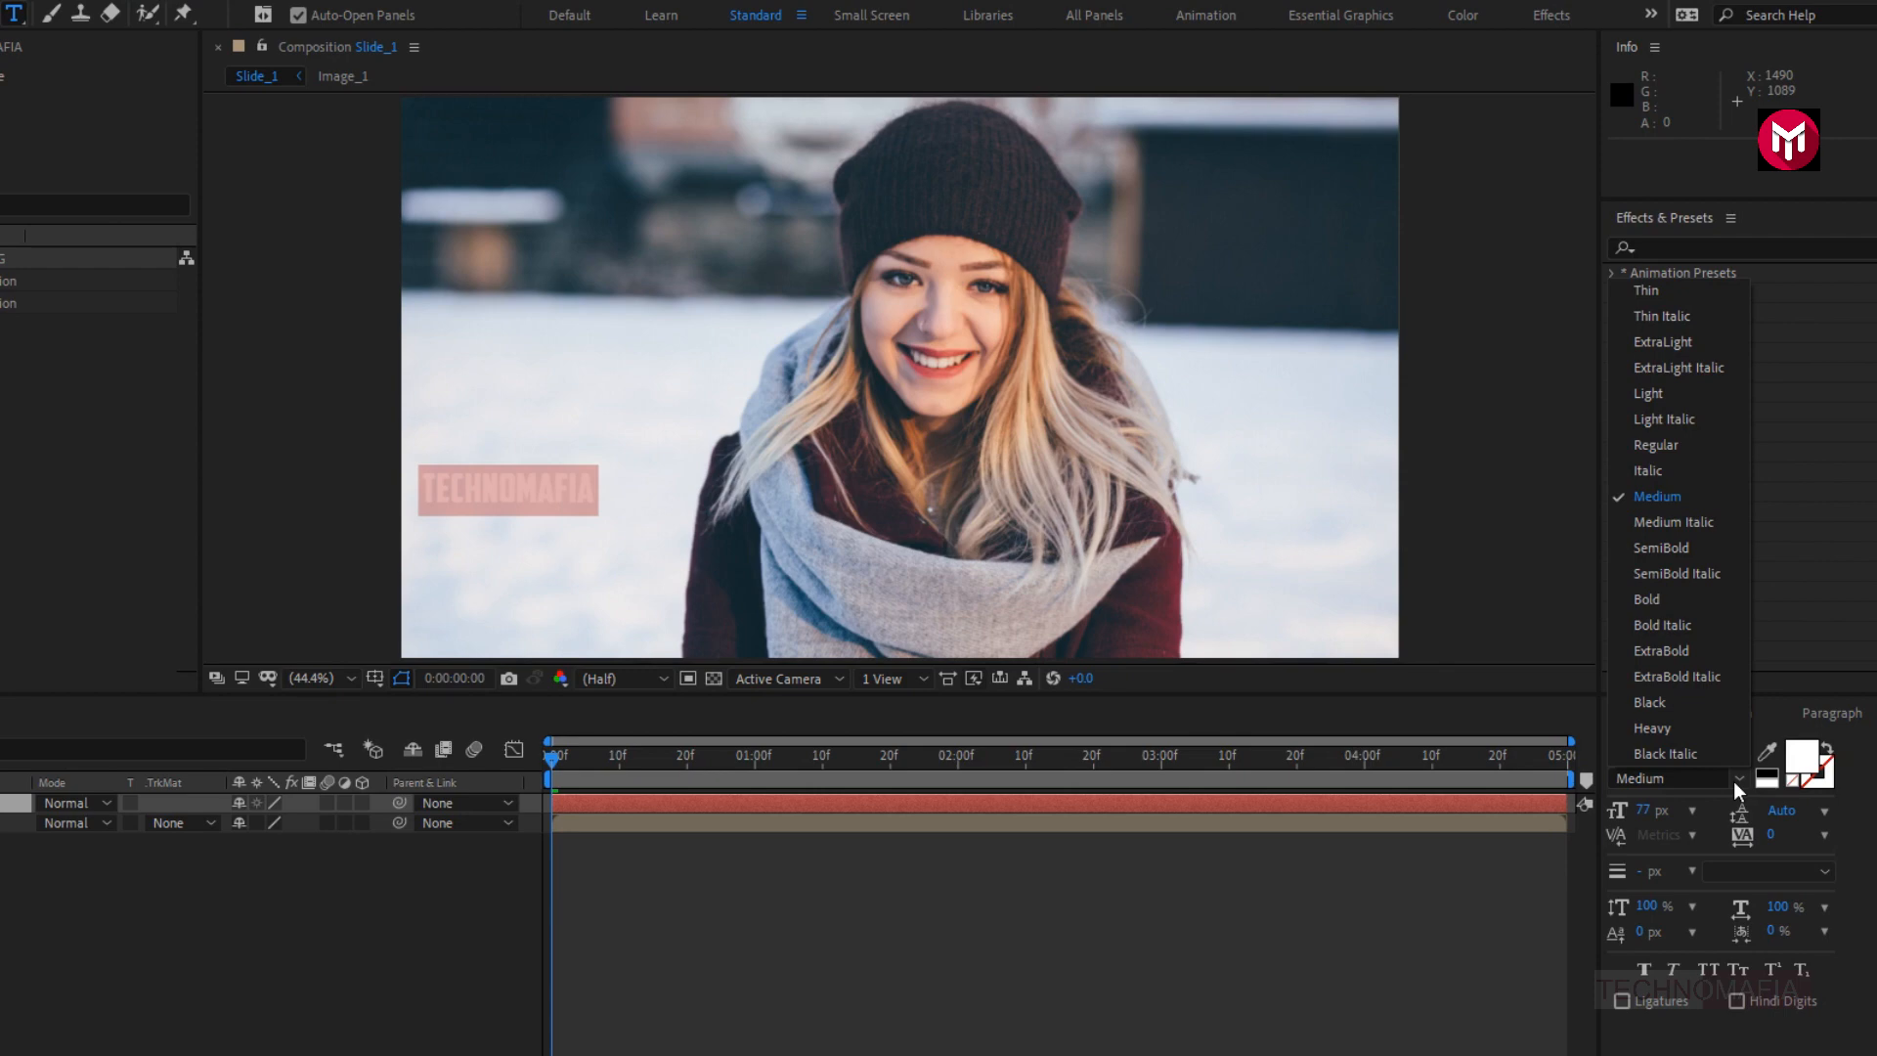
pyautogui.click(1662, 600)
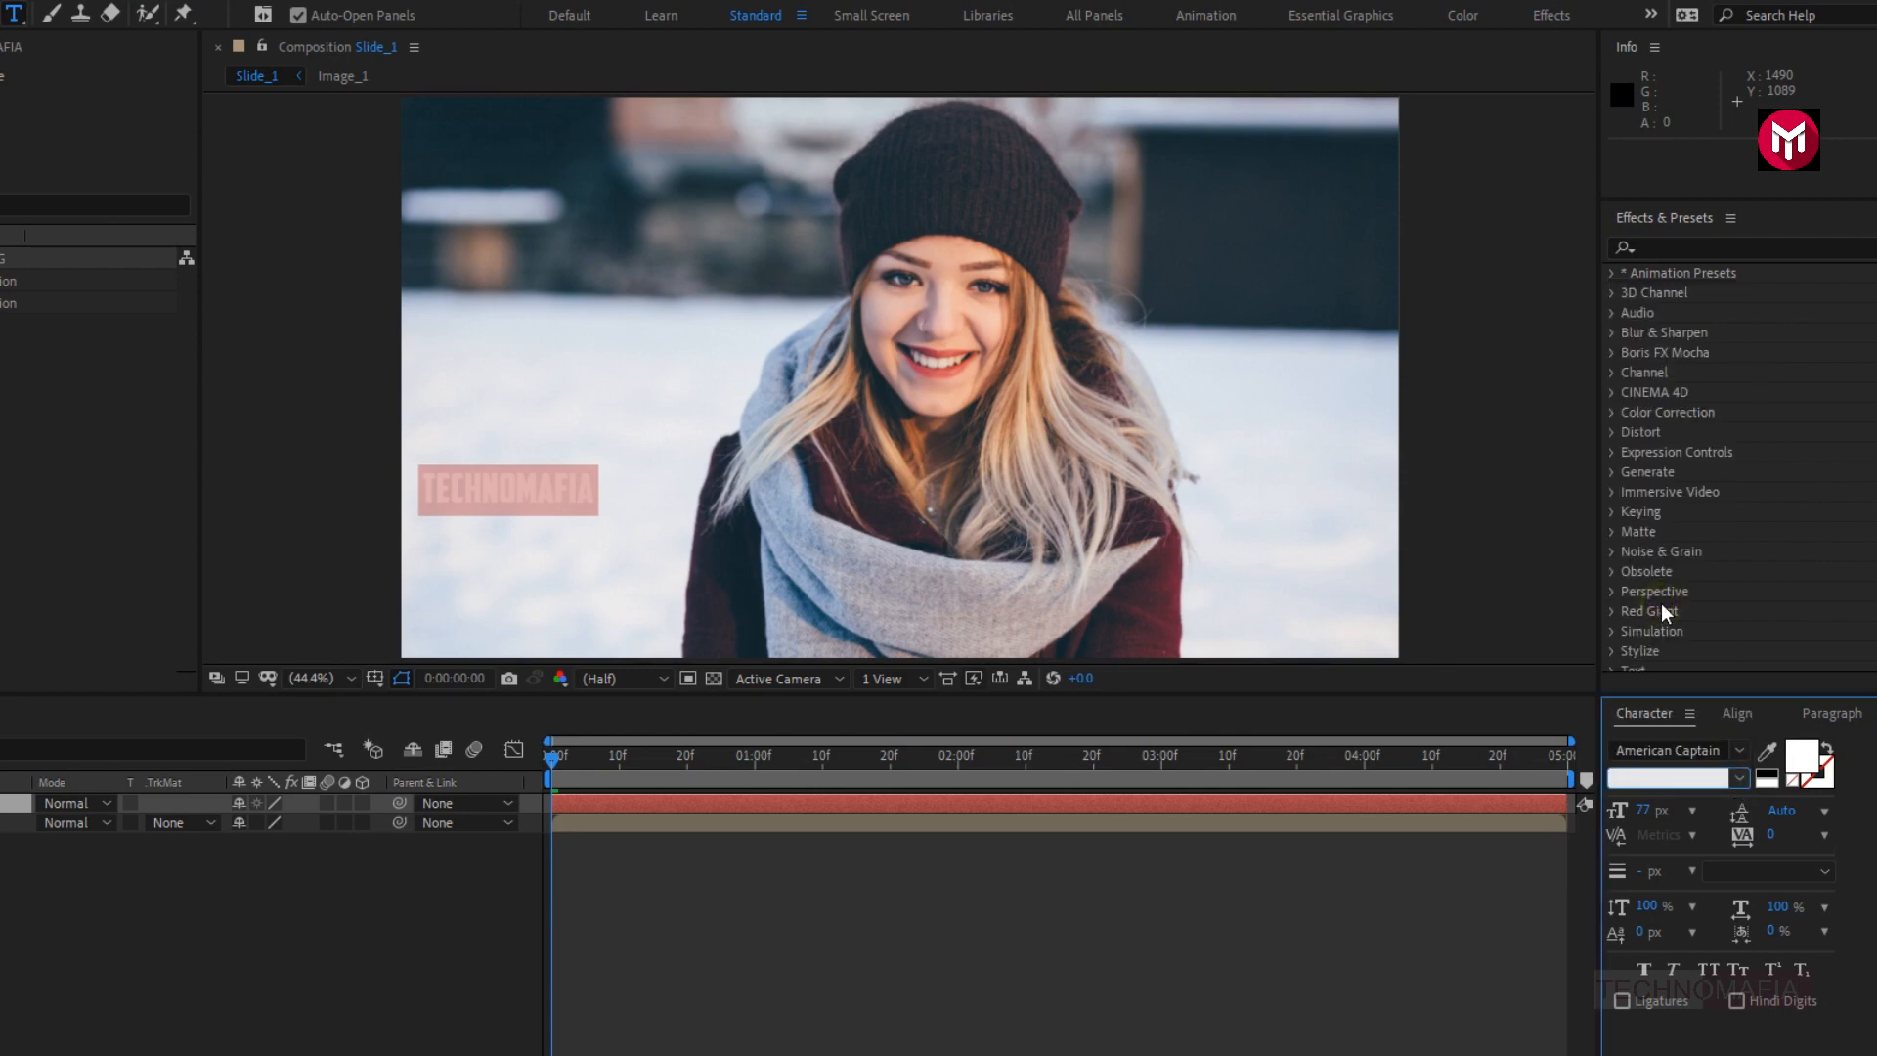
pyautogui.moveTo(1650, 821); pyautogui.dragTo(1765, 809)
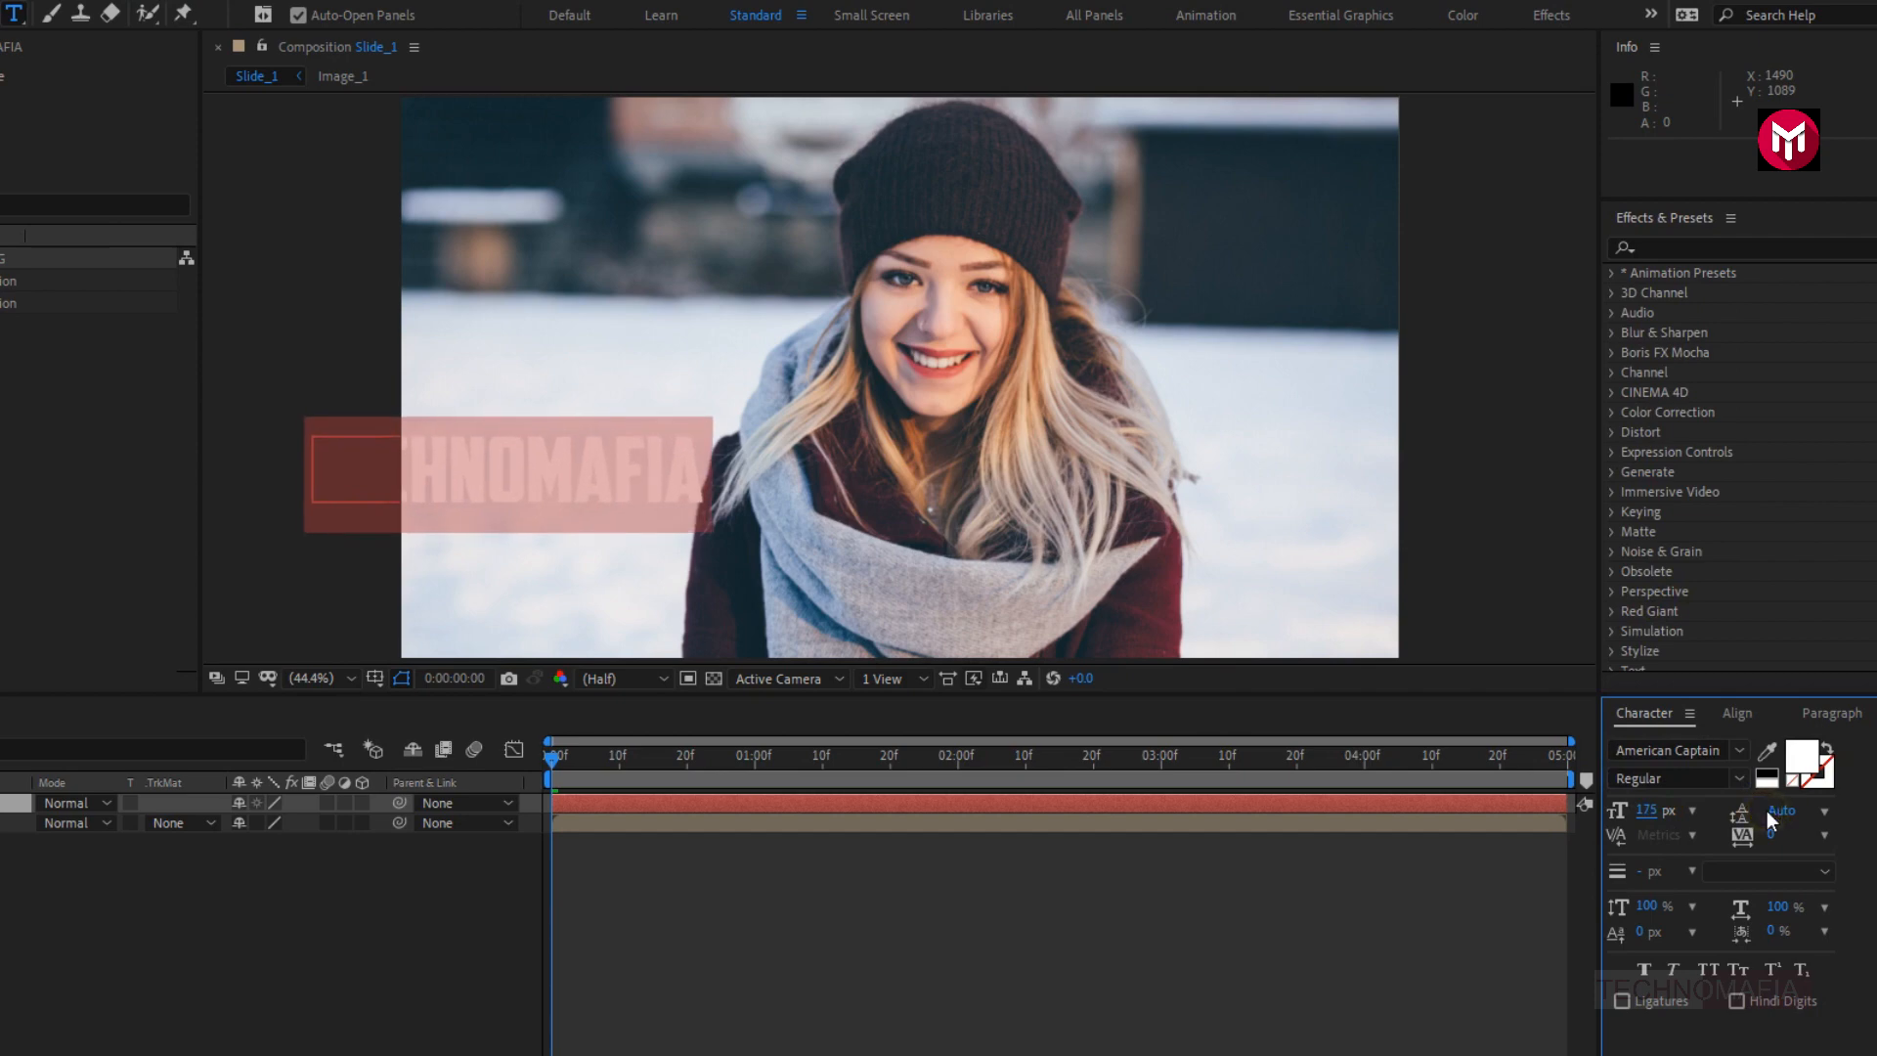
# - Change the fill color of the TECHNOMAFIA text to orange, D77319
pyautogui.click(1798, 762)
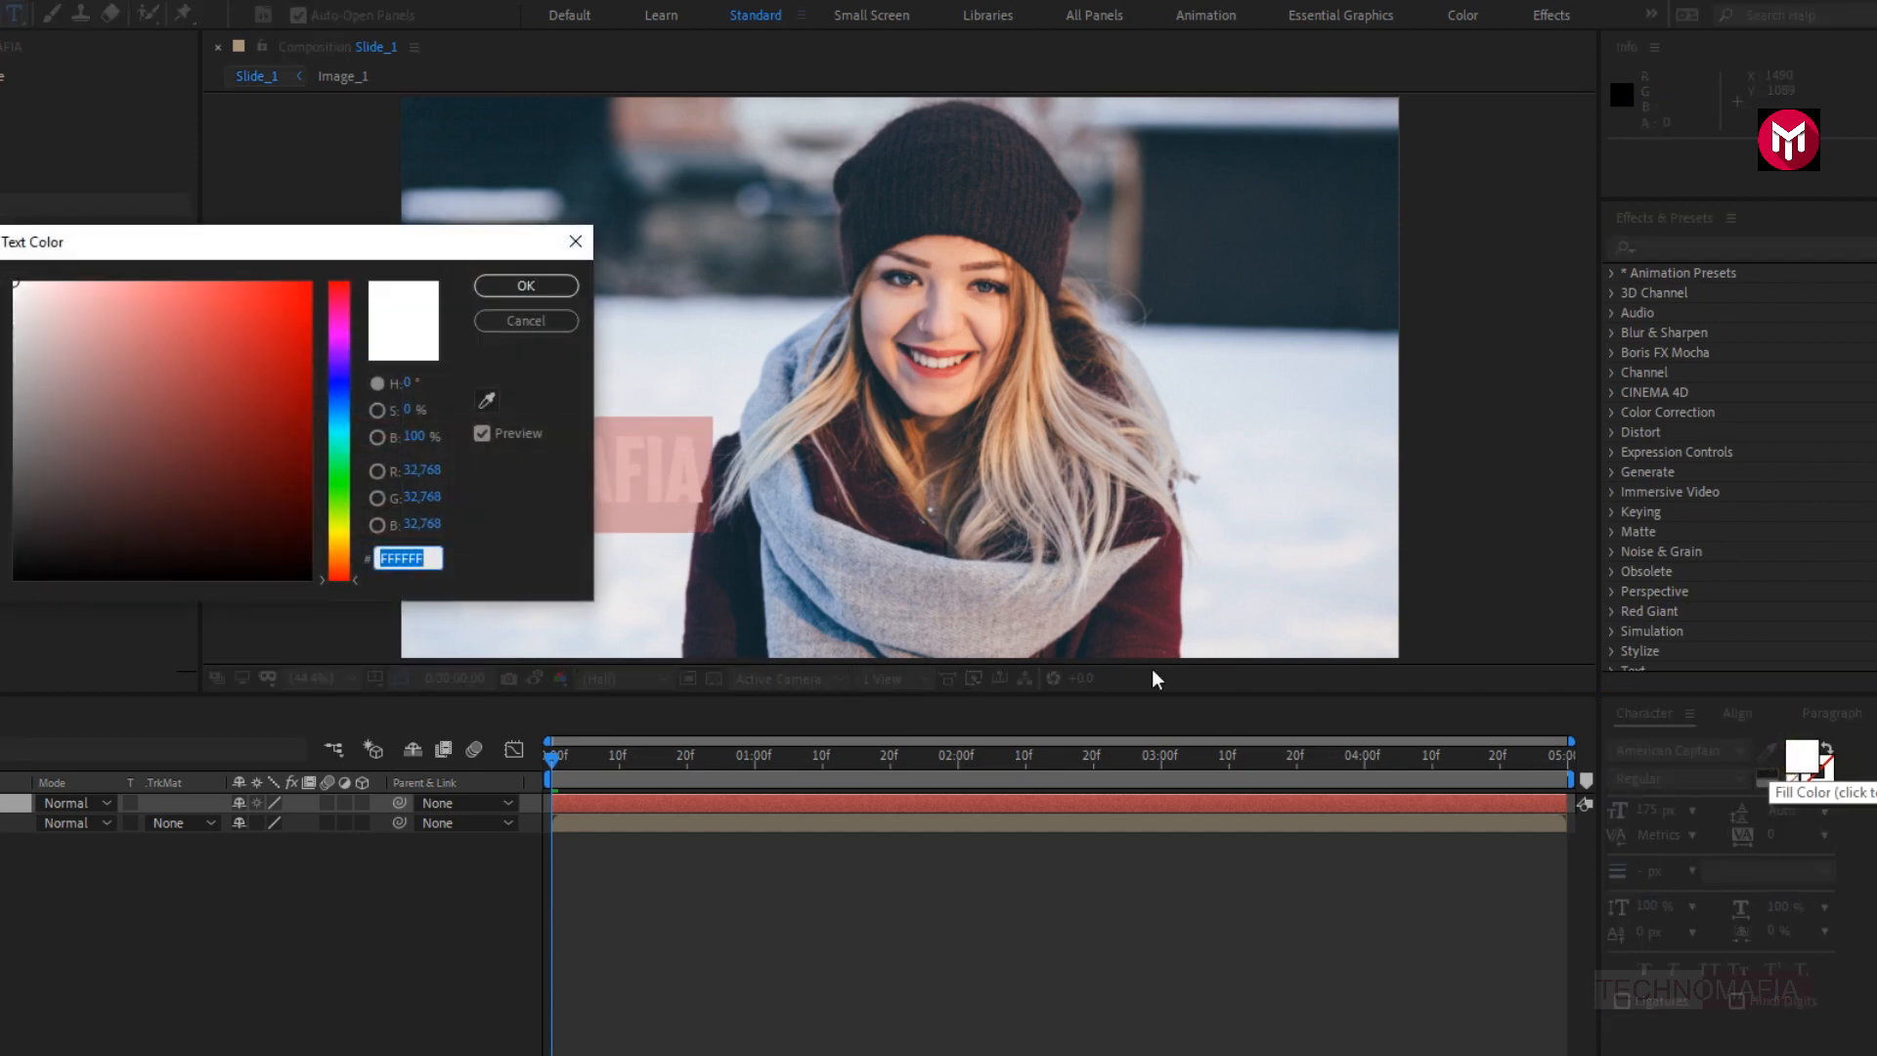
pyautogui.moveTo(334, 523); pyautogui.dragTo(336, 557)
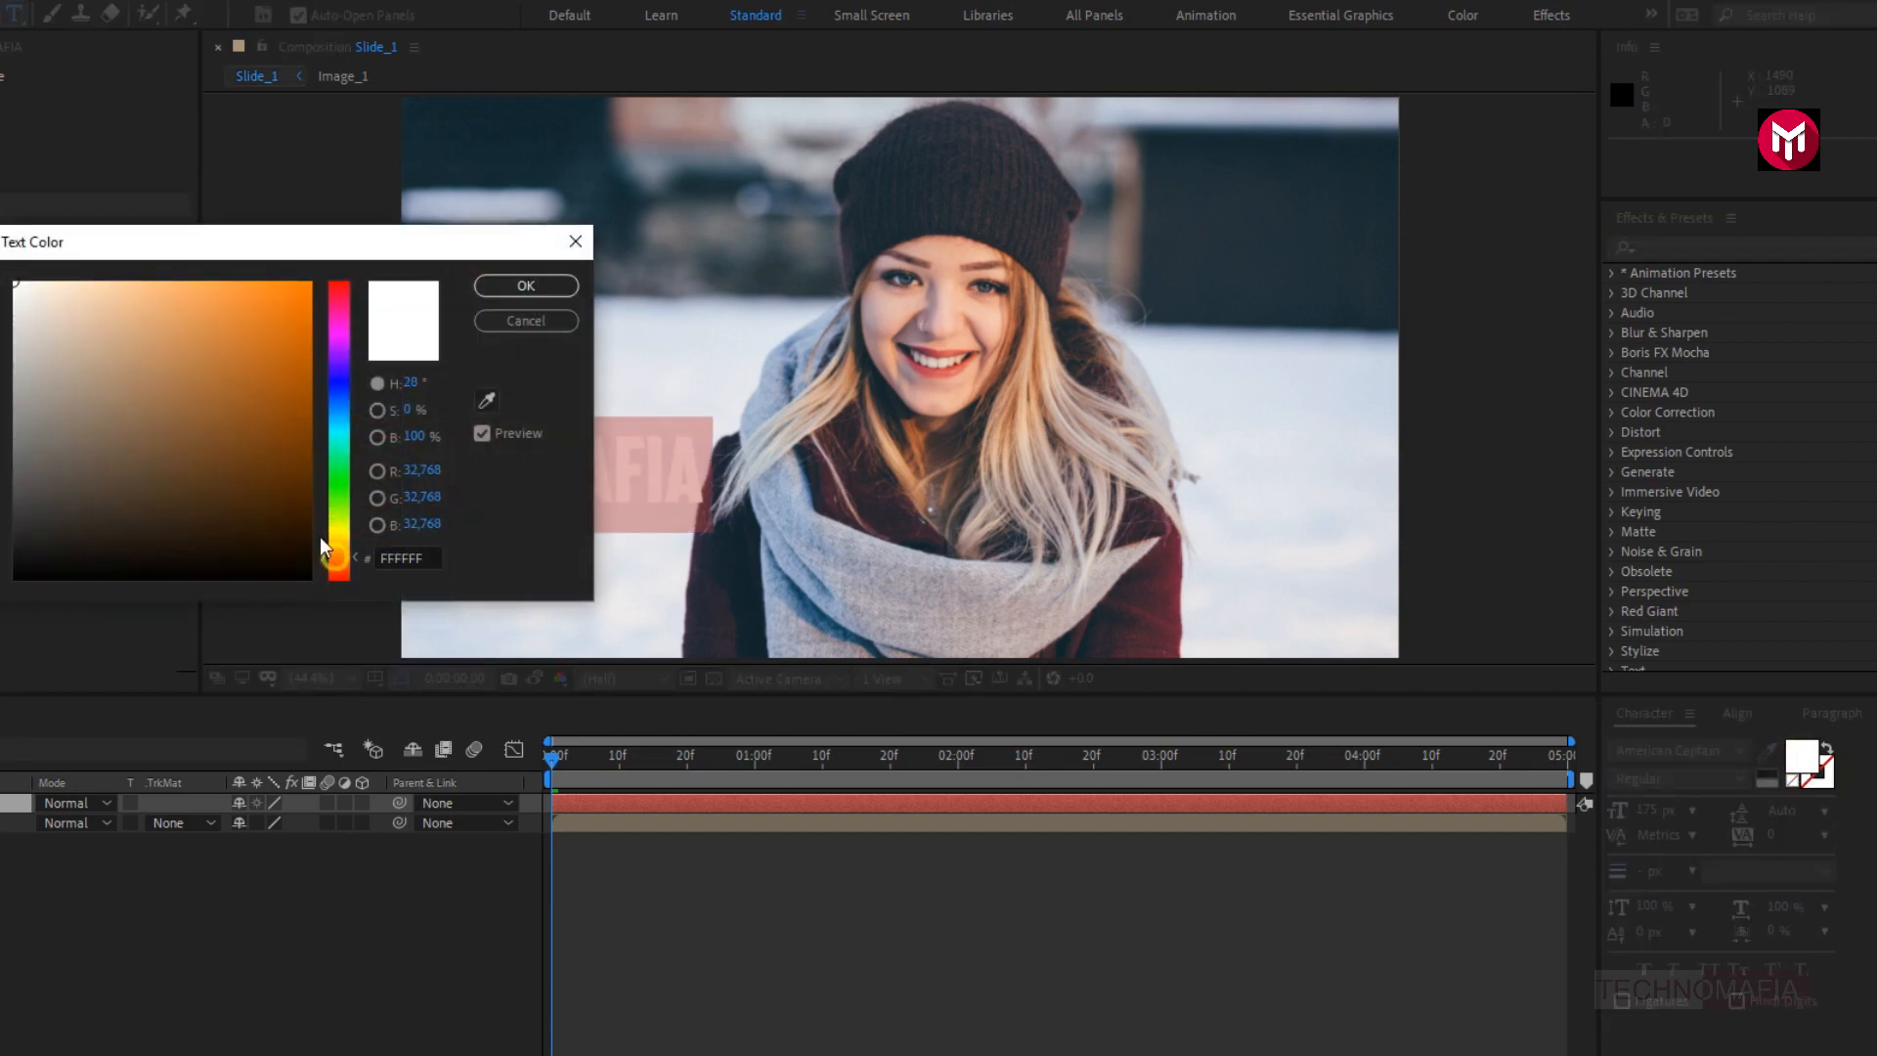
pyautogui.moveTo(231, 305)
pyautogui.mouseDown()
pyautogui.moveTo(256, 280)
pyautogui.moveTo(276, 327)
pyautogui.mouseUp()
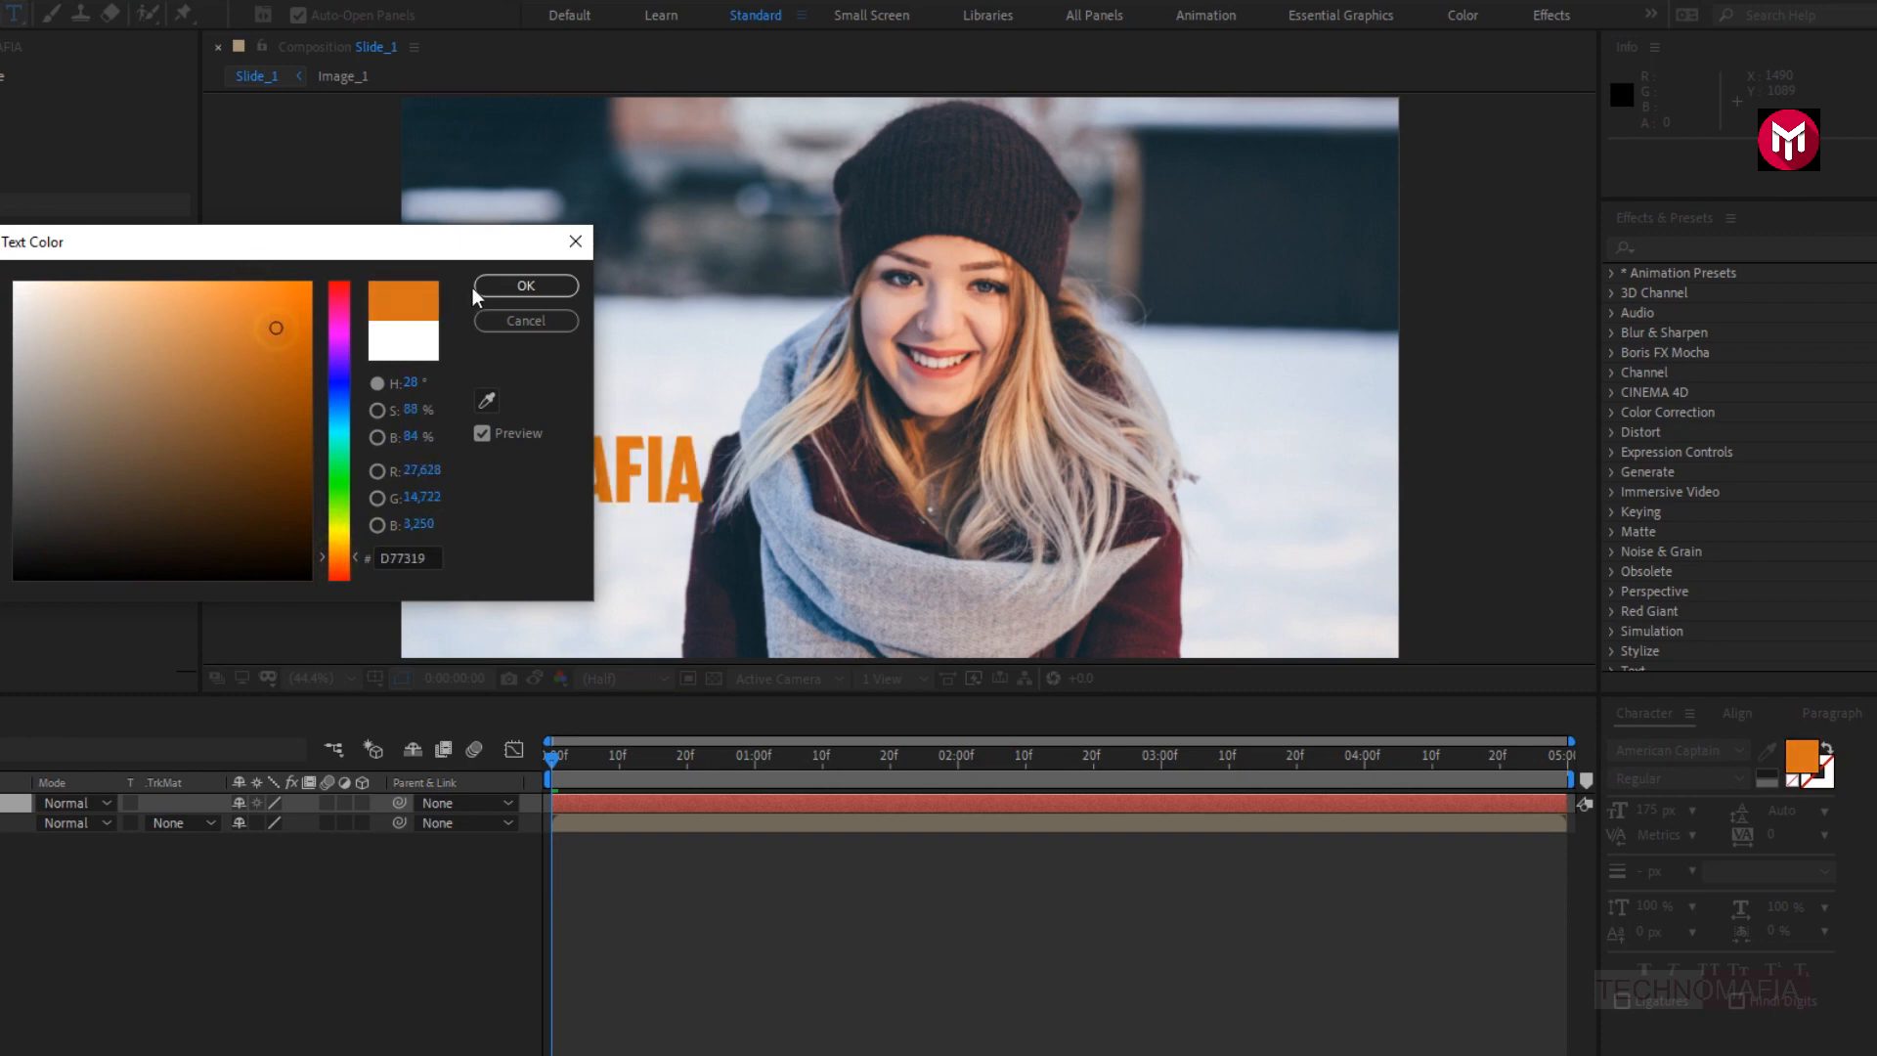
pyautogui.click(503, 286)
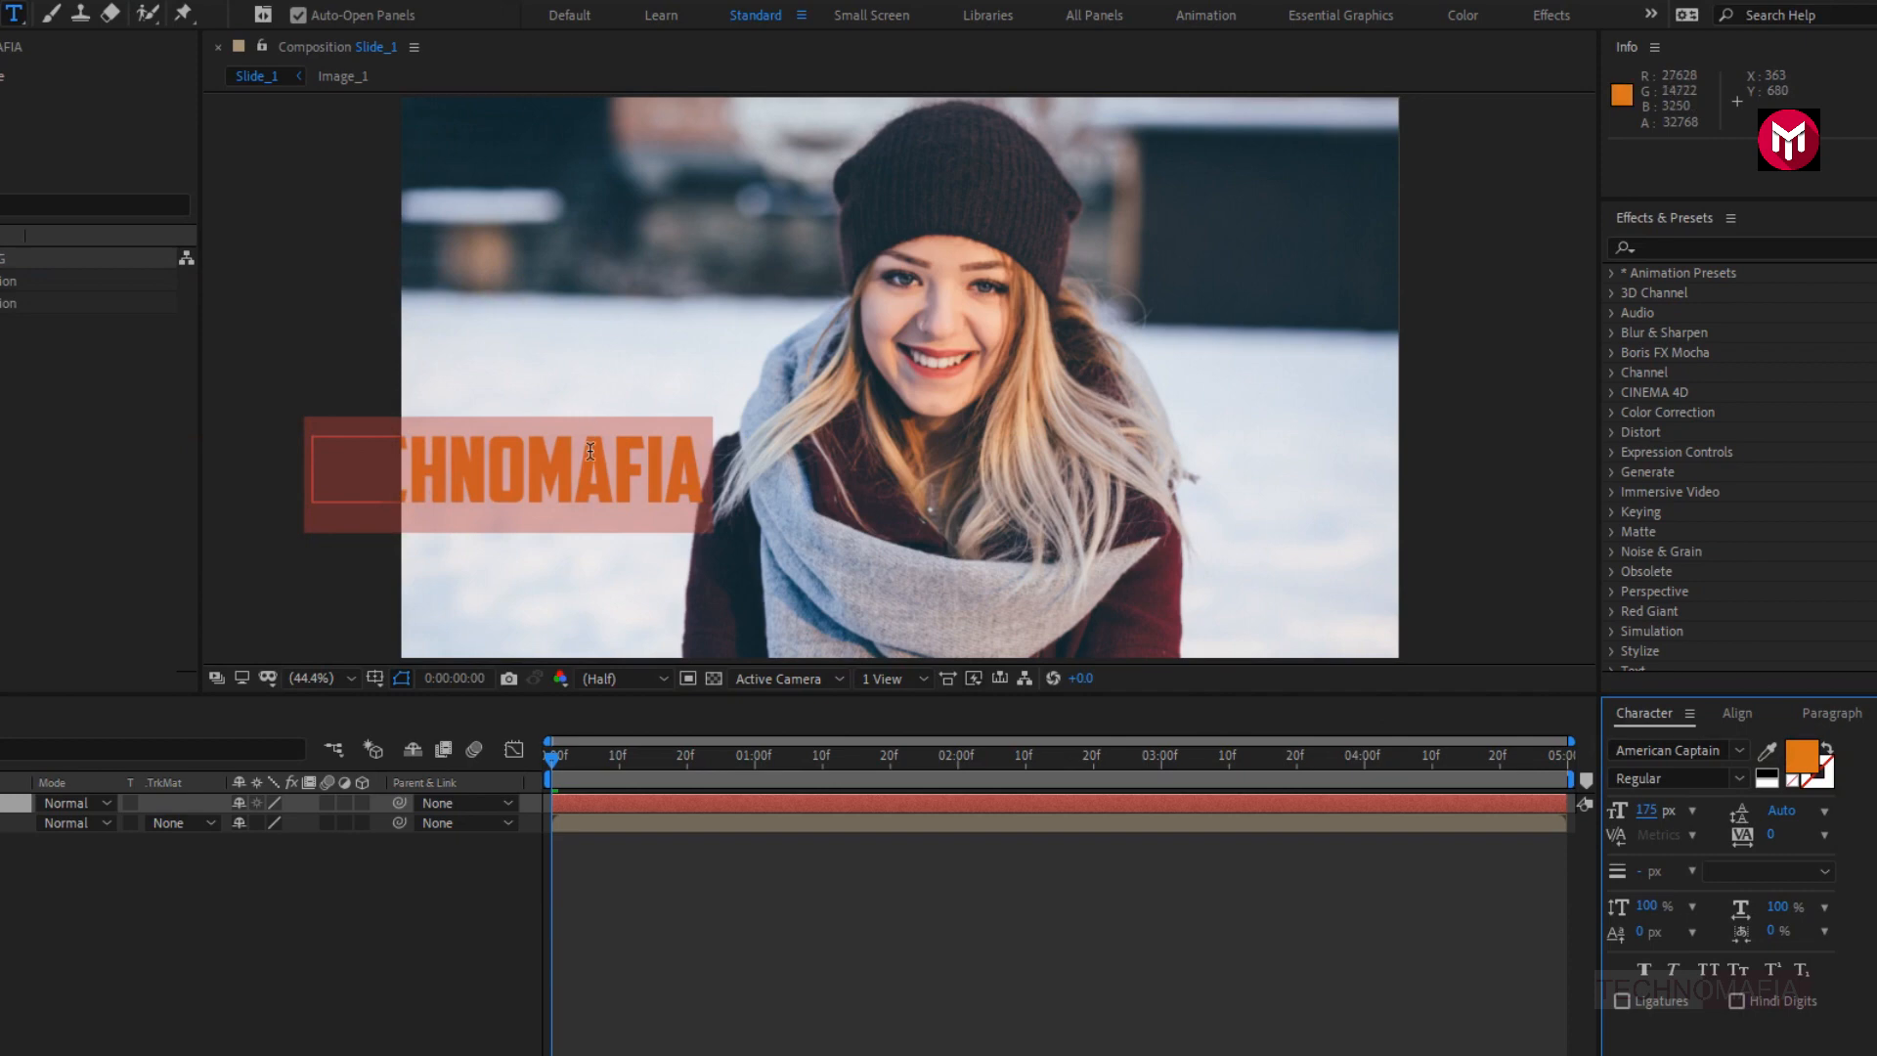
# - Give the TECHNOMAFIA text a black (000000) stroke with a width of 7 px
pyautogui.click(1826, 770)
pyautogui.click(1824, 768)
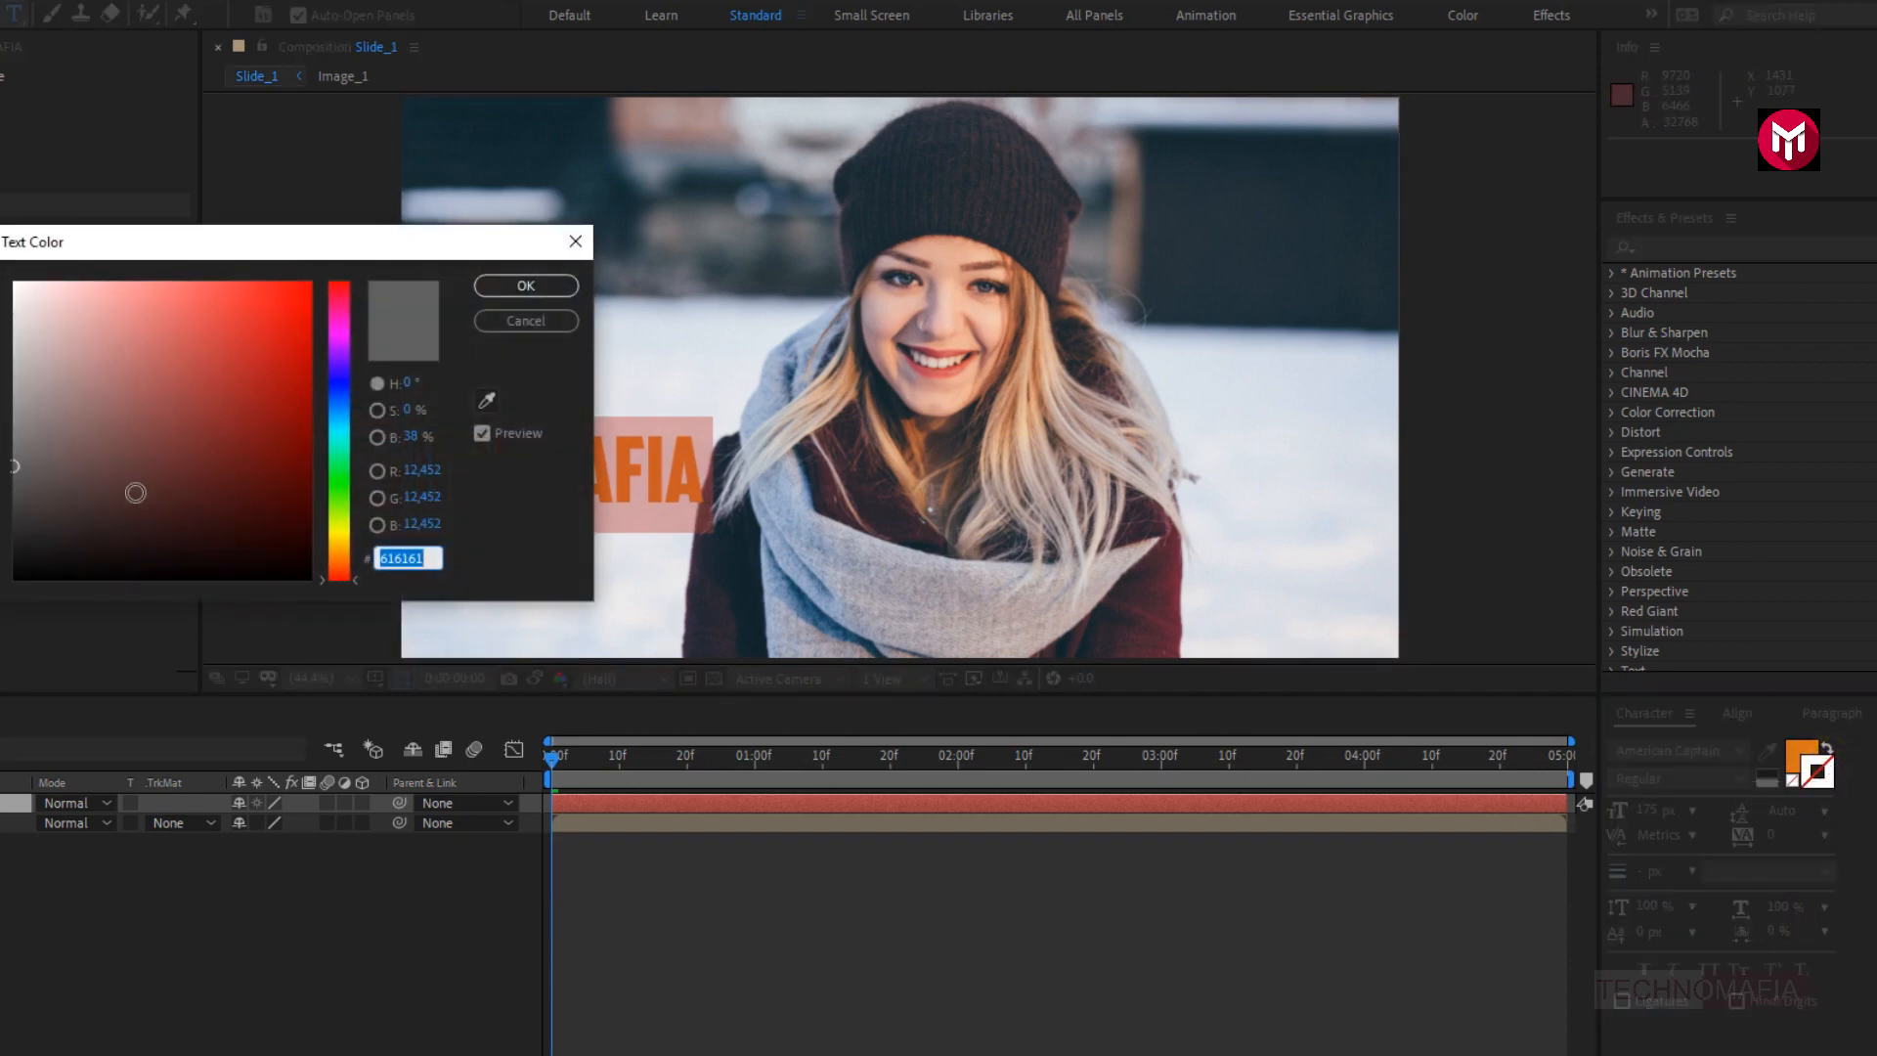
pyautogui.moveTo(30, 533); pyautogui.dragTo(10, 583)
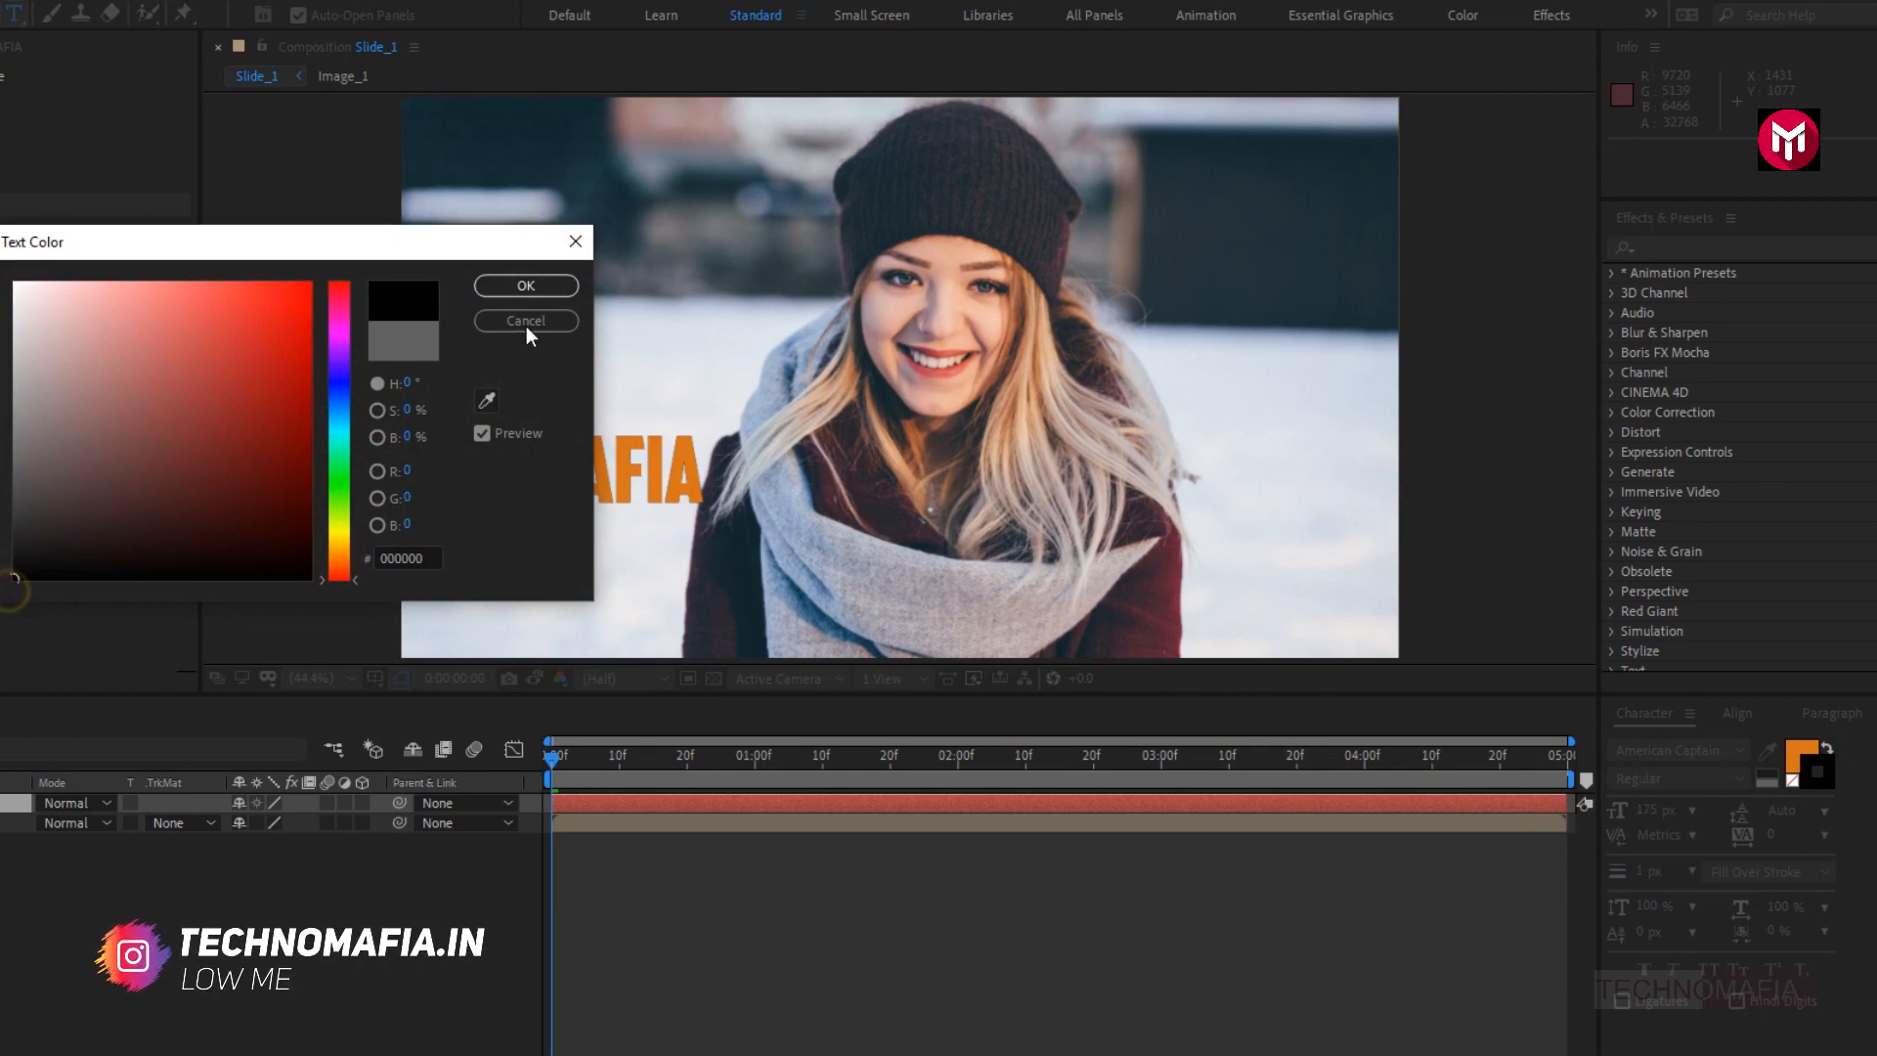
pyautogui.click(535, 284)
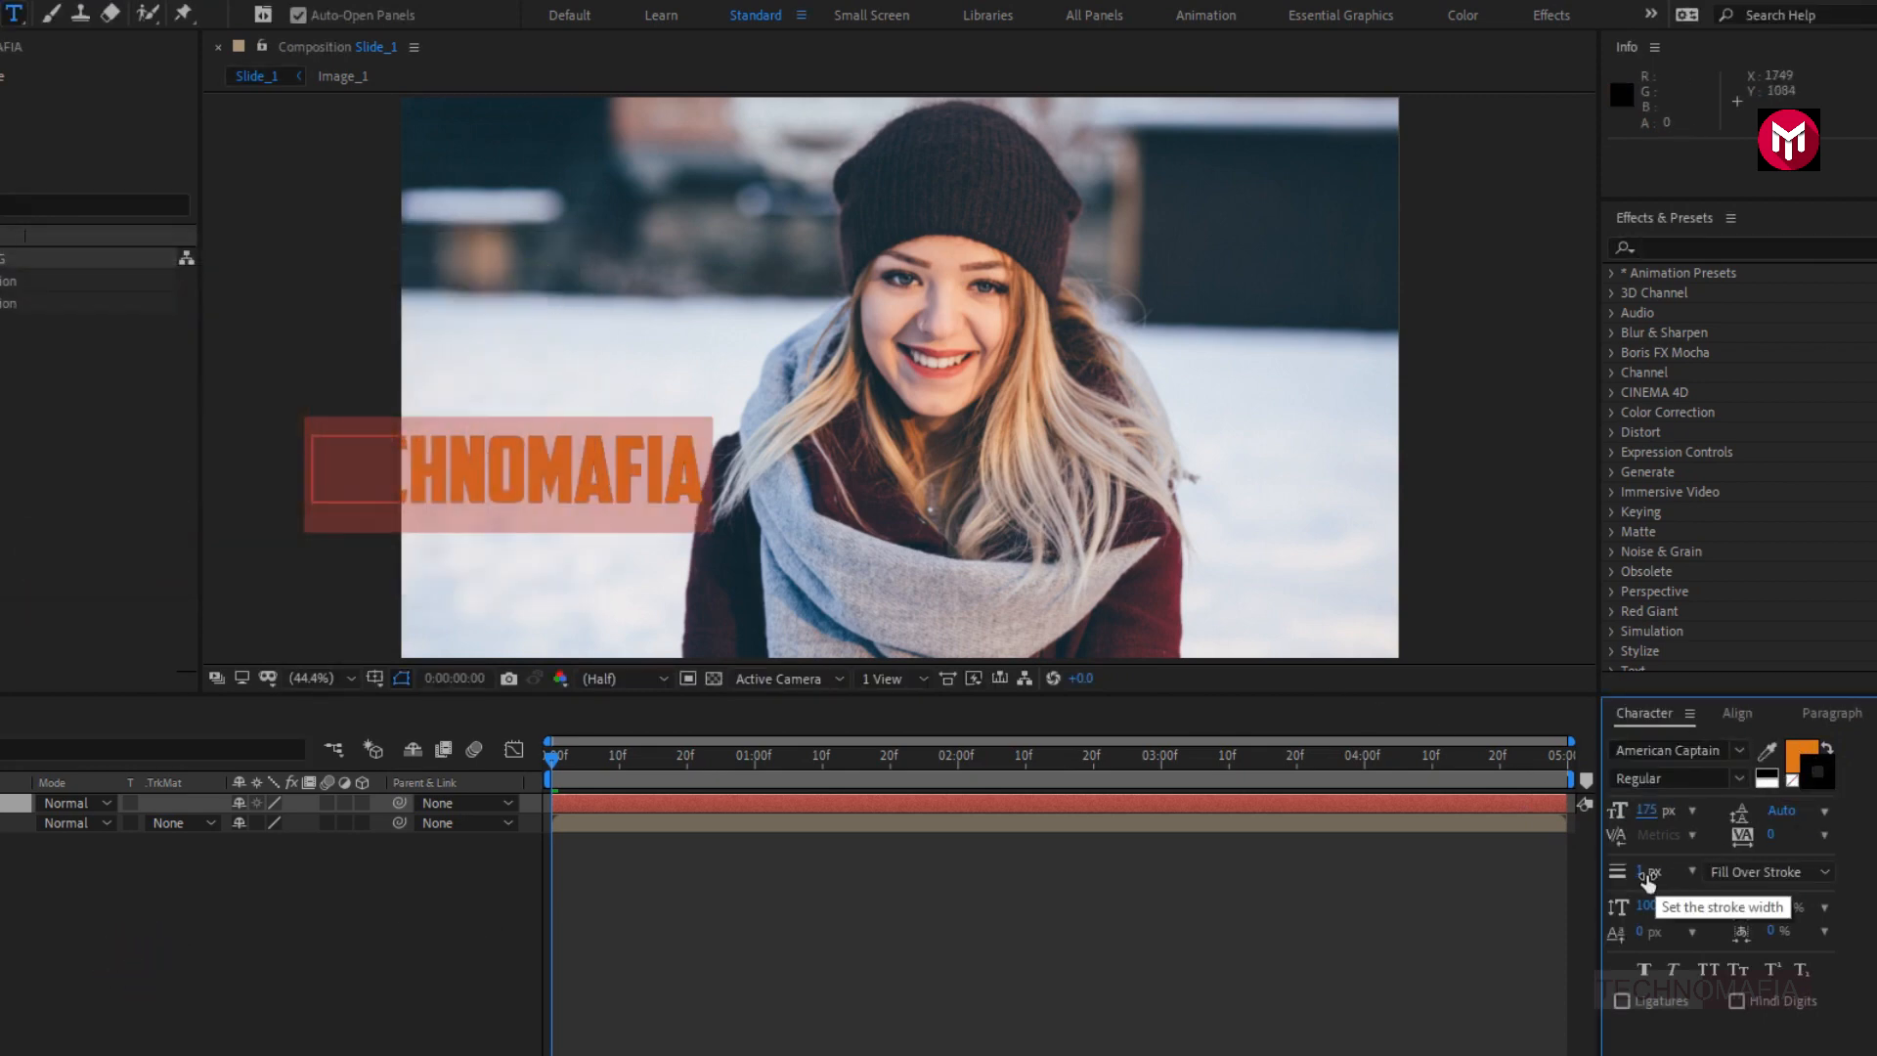
pyautogui.click(1640, 871)
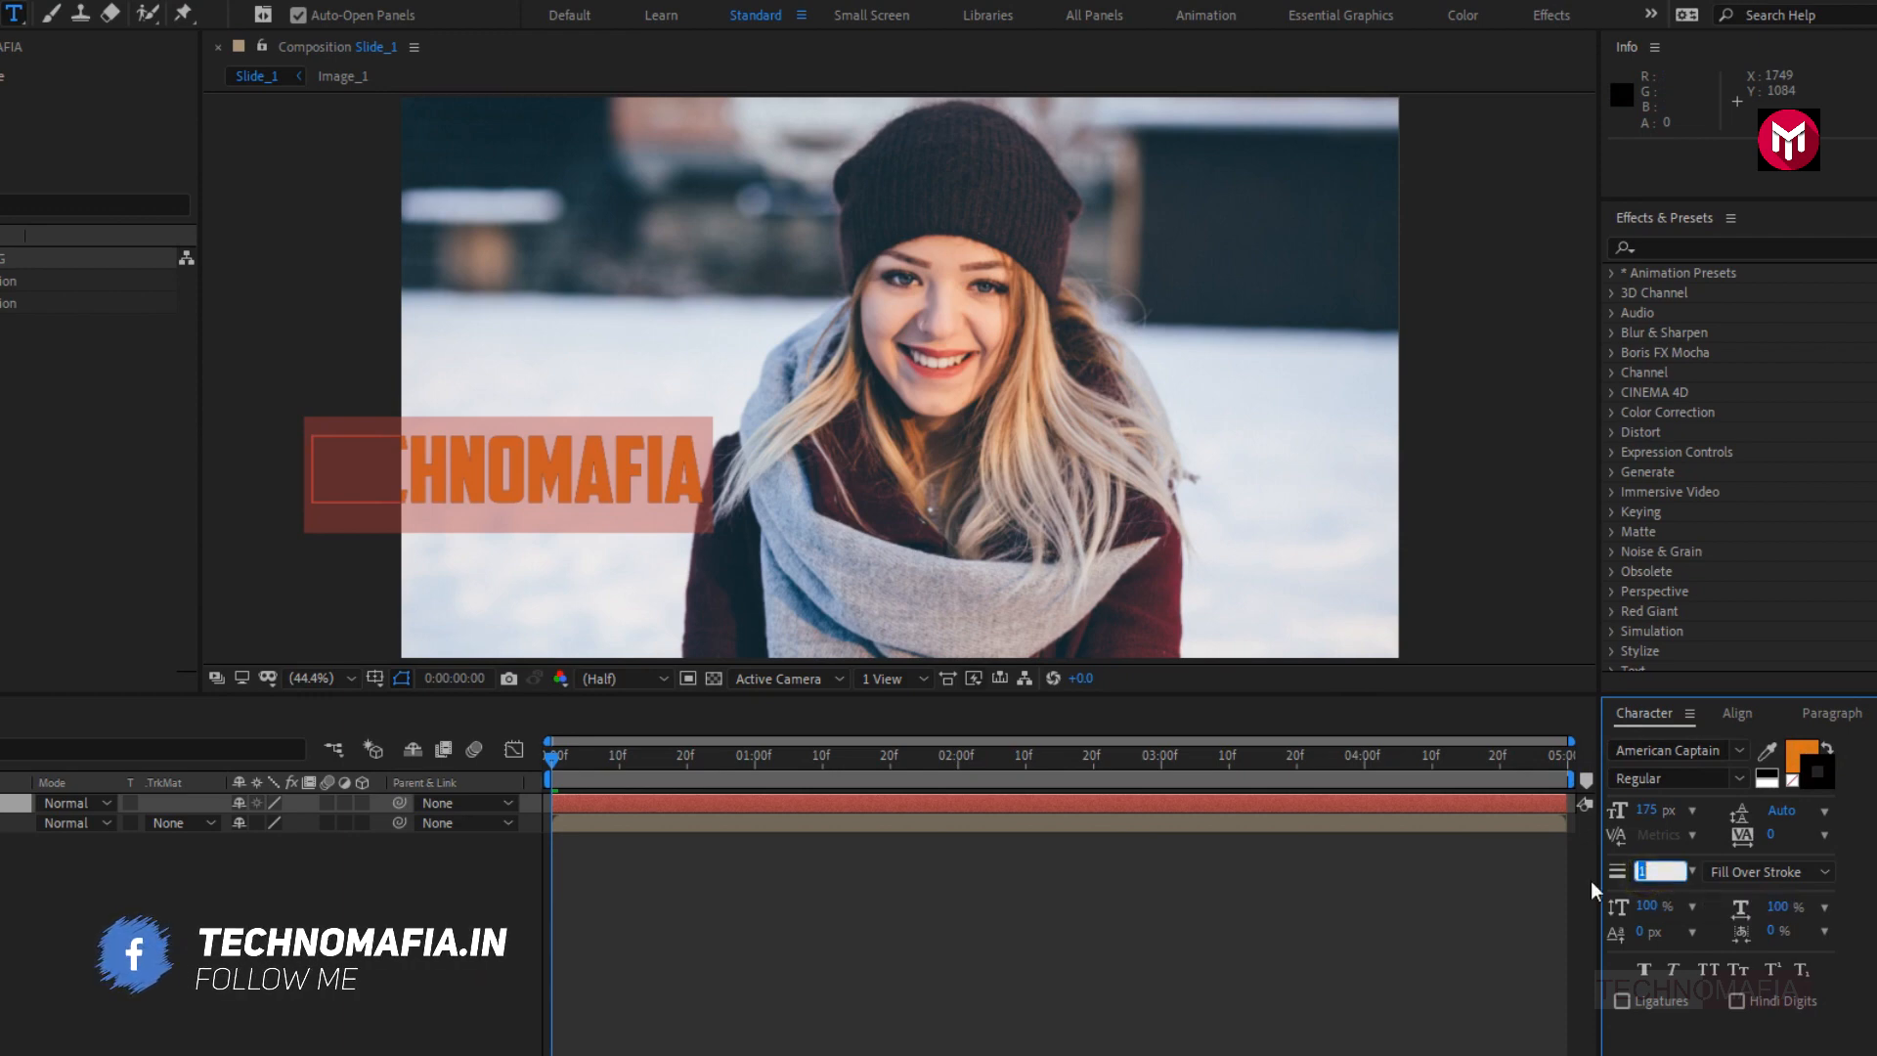
pyautogui.write('7')
pyautogui.press('Return')
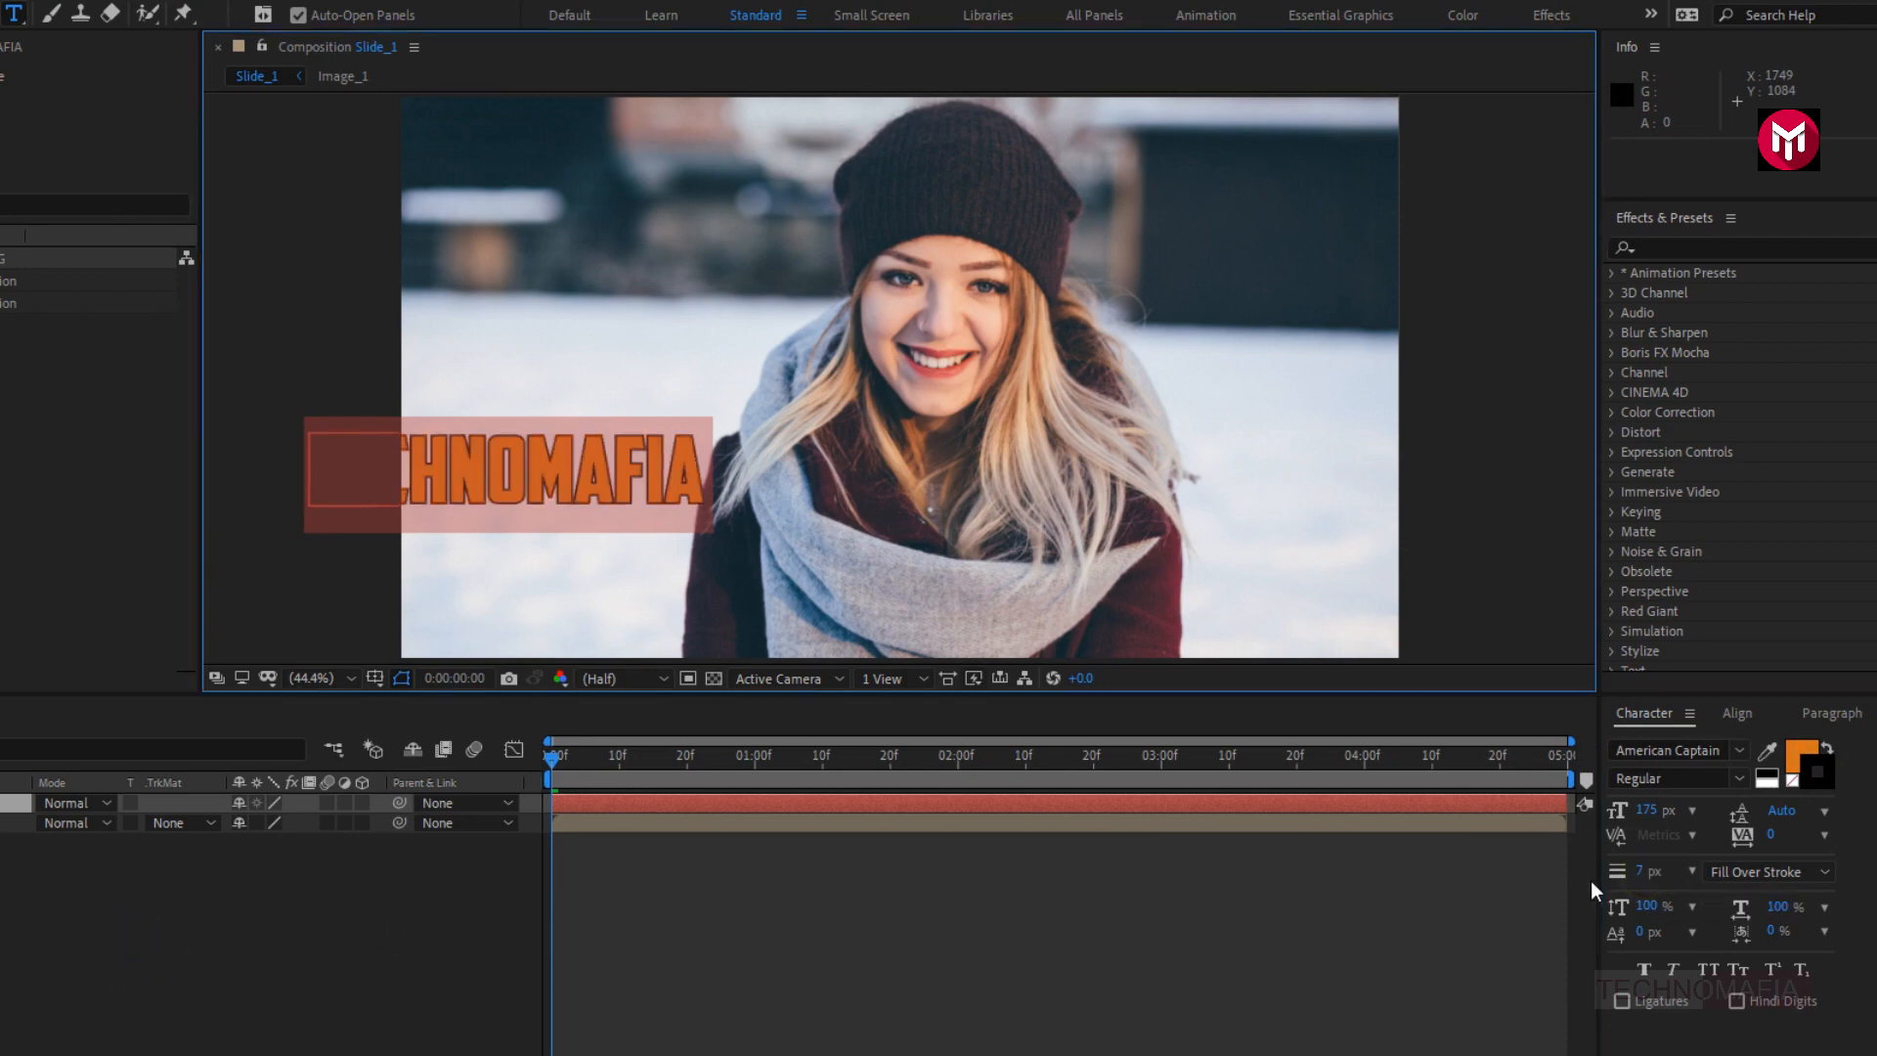
# - Finish editing the text and move the title fully inside the frame, in the lower-left area of the image
pyautogui.click(5, 809)
pyautogui.press('v')
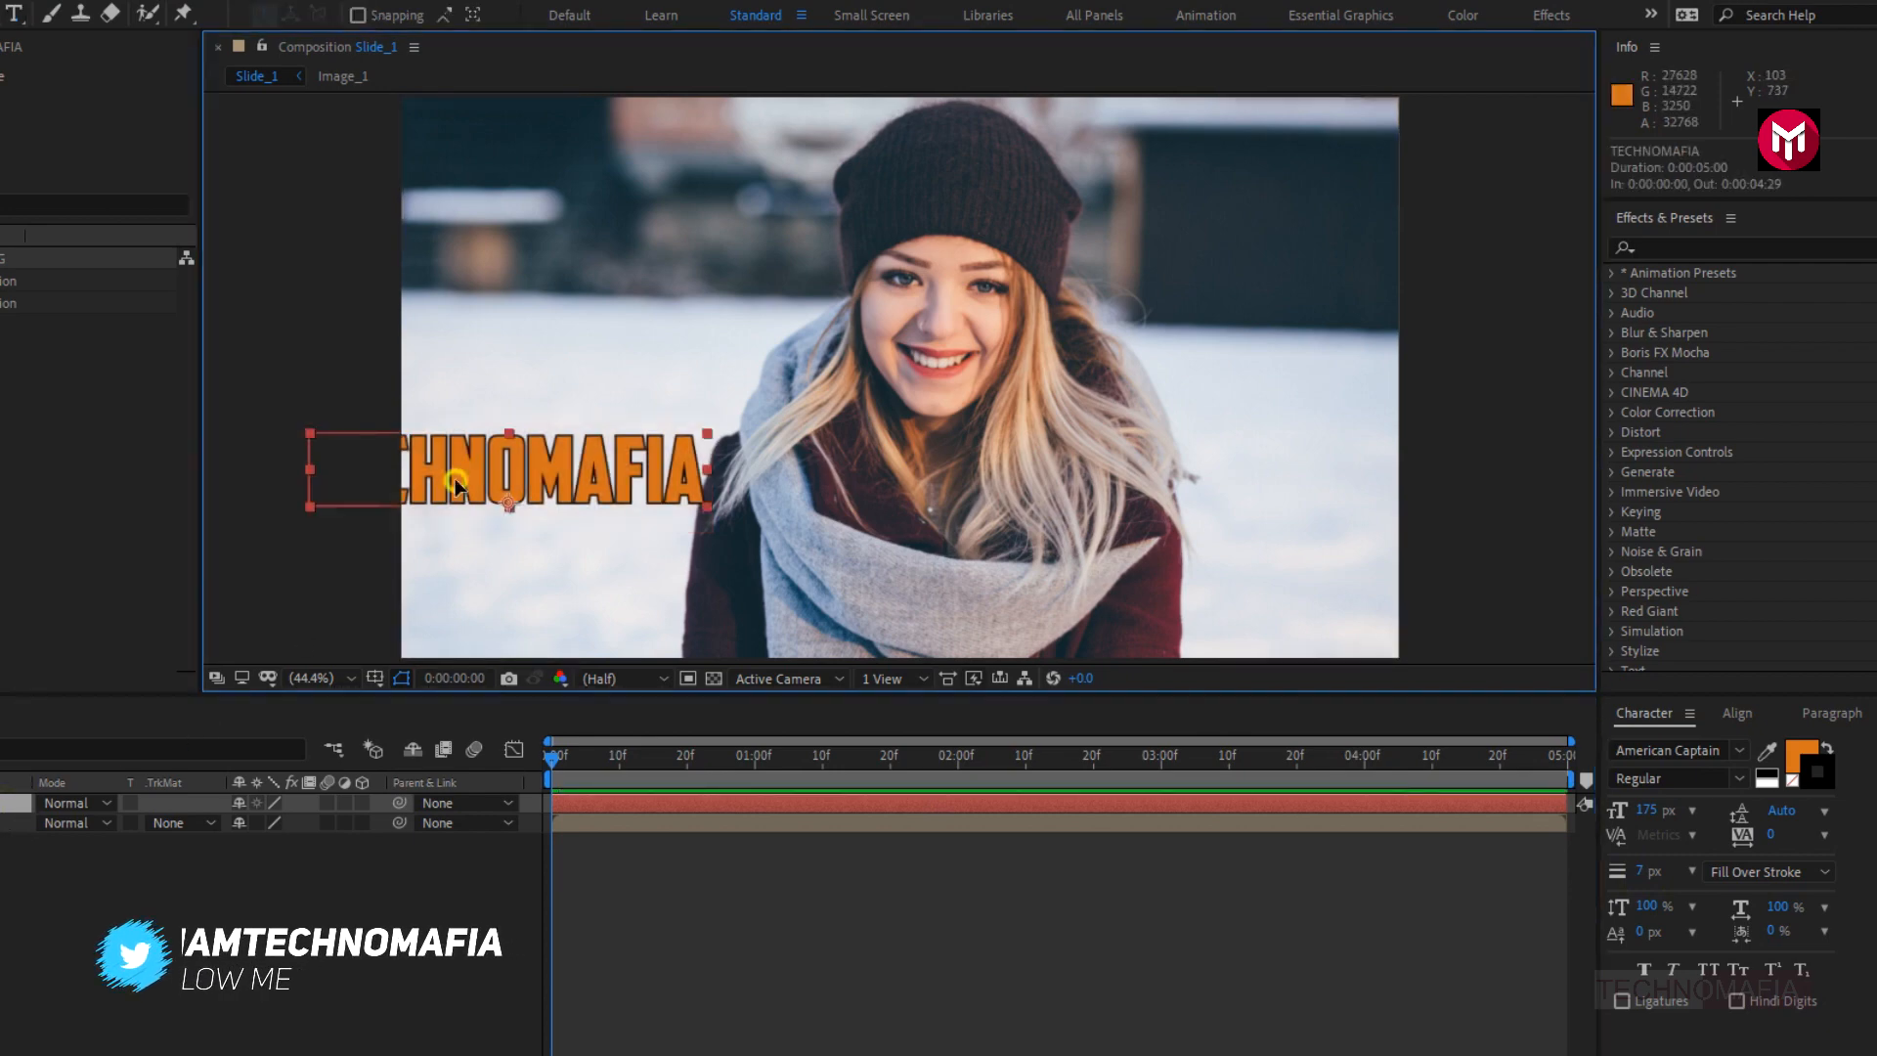
pyautogui.moveTo(452, 486); pyautogui.dragTo(587, 531)
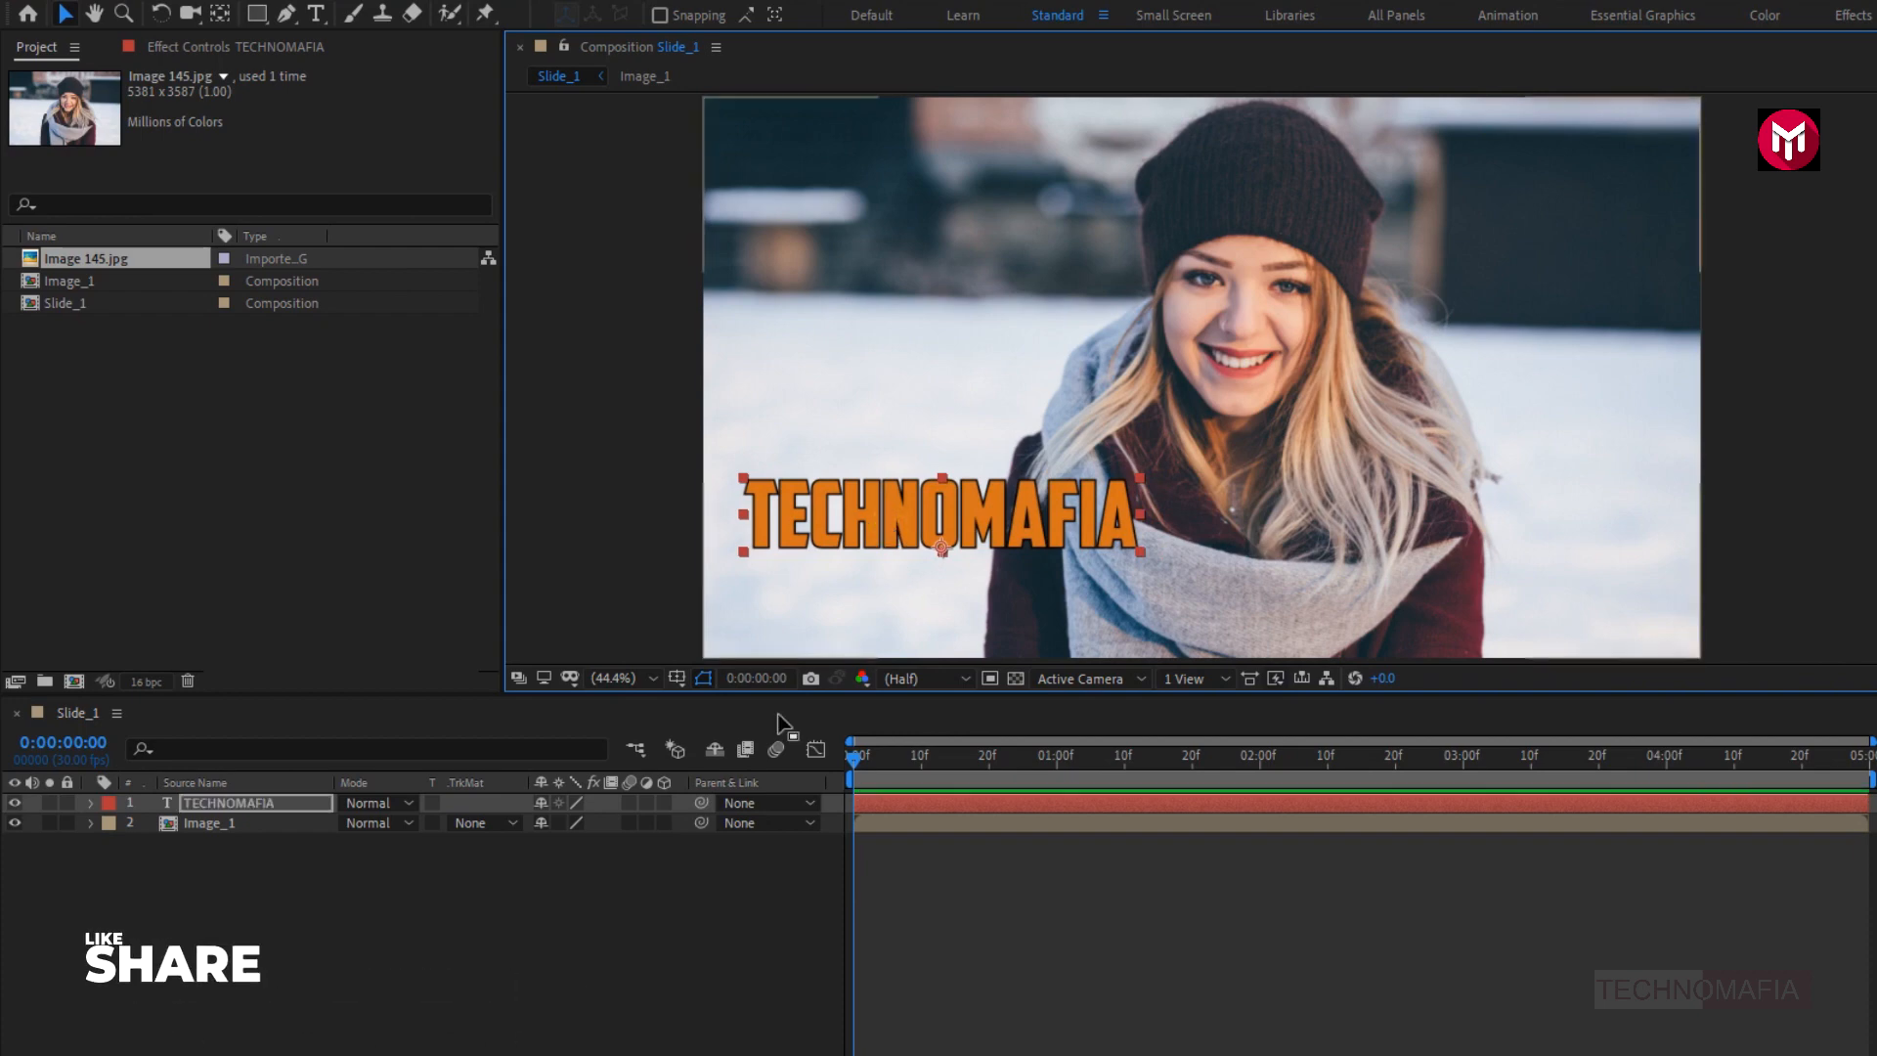
# - Add a Tracking animator to the TECHNOMAFIA text layer and expand its Range Selector 1 properties
pyautogui.click(92, 803)
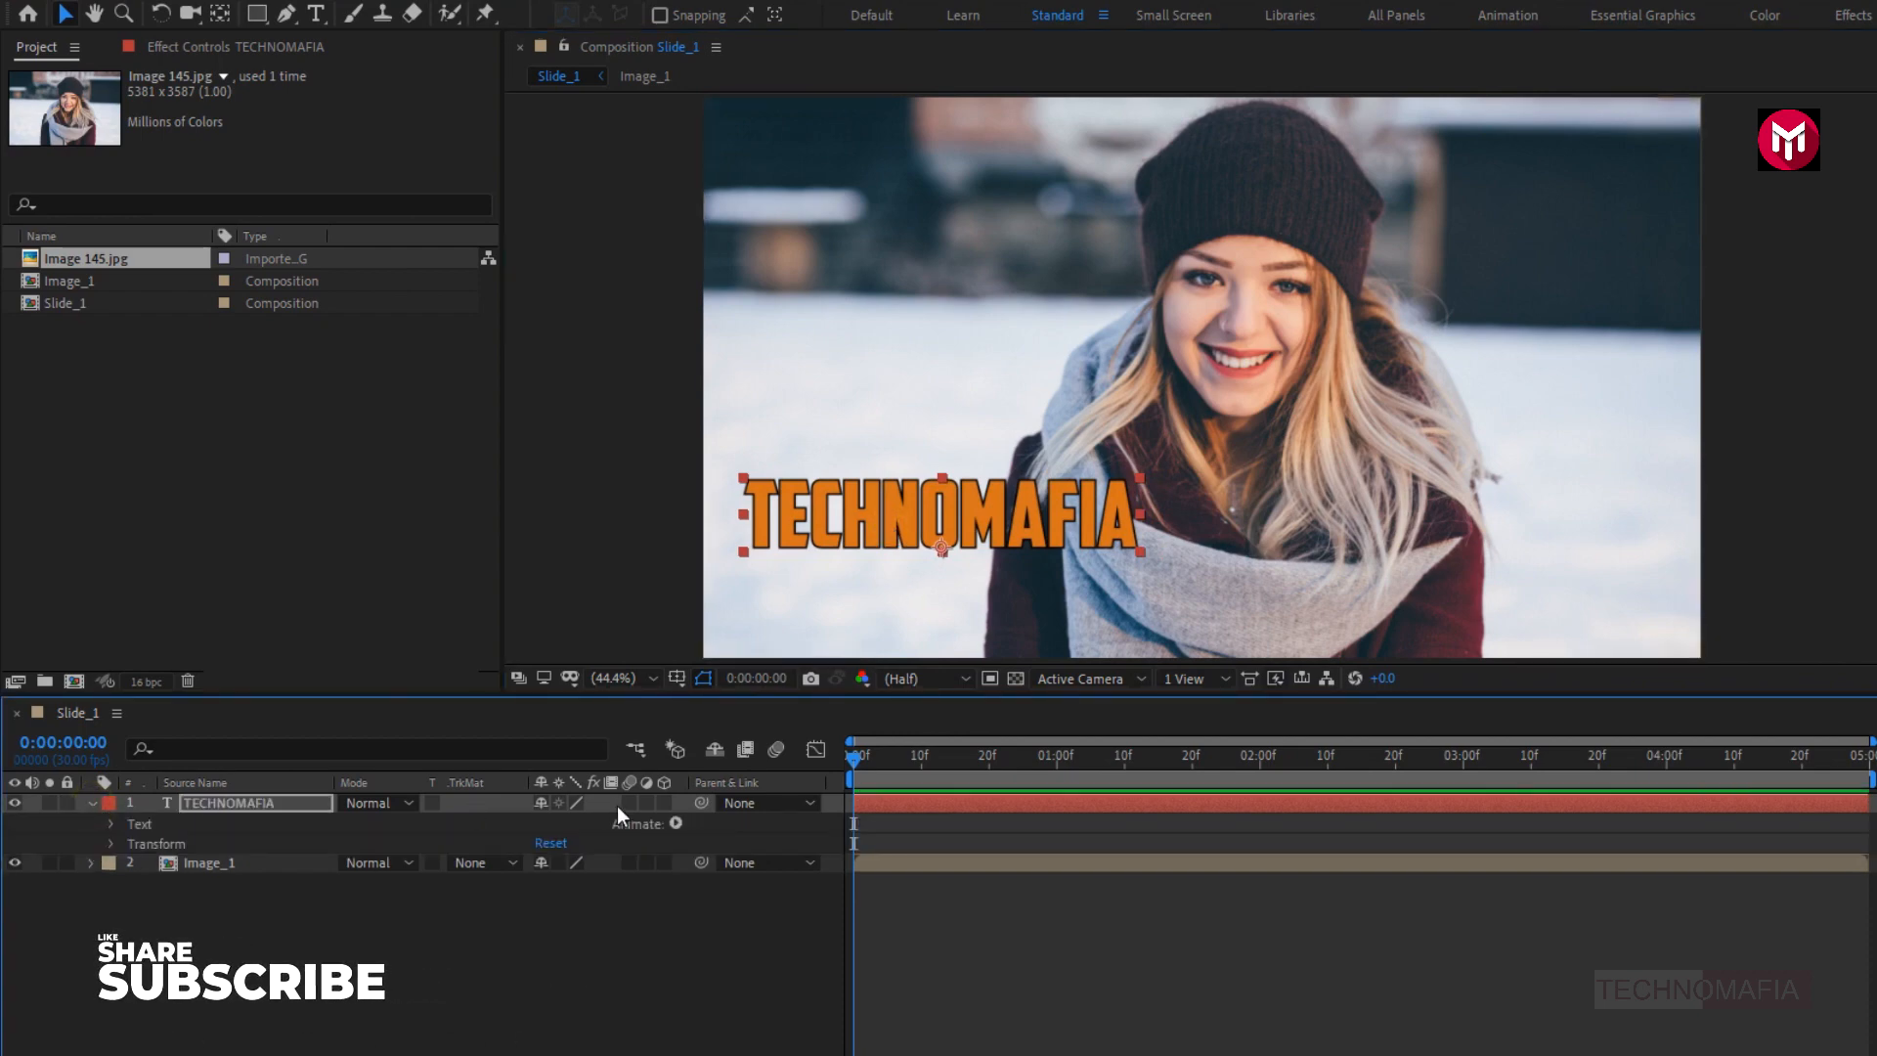
pyautogui.click(677, 823)
pyautogui.click(738, 653)
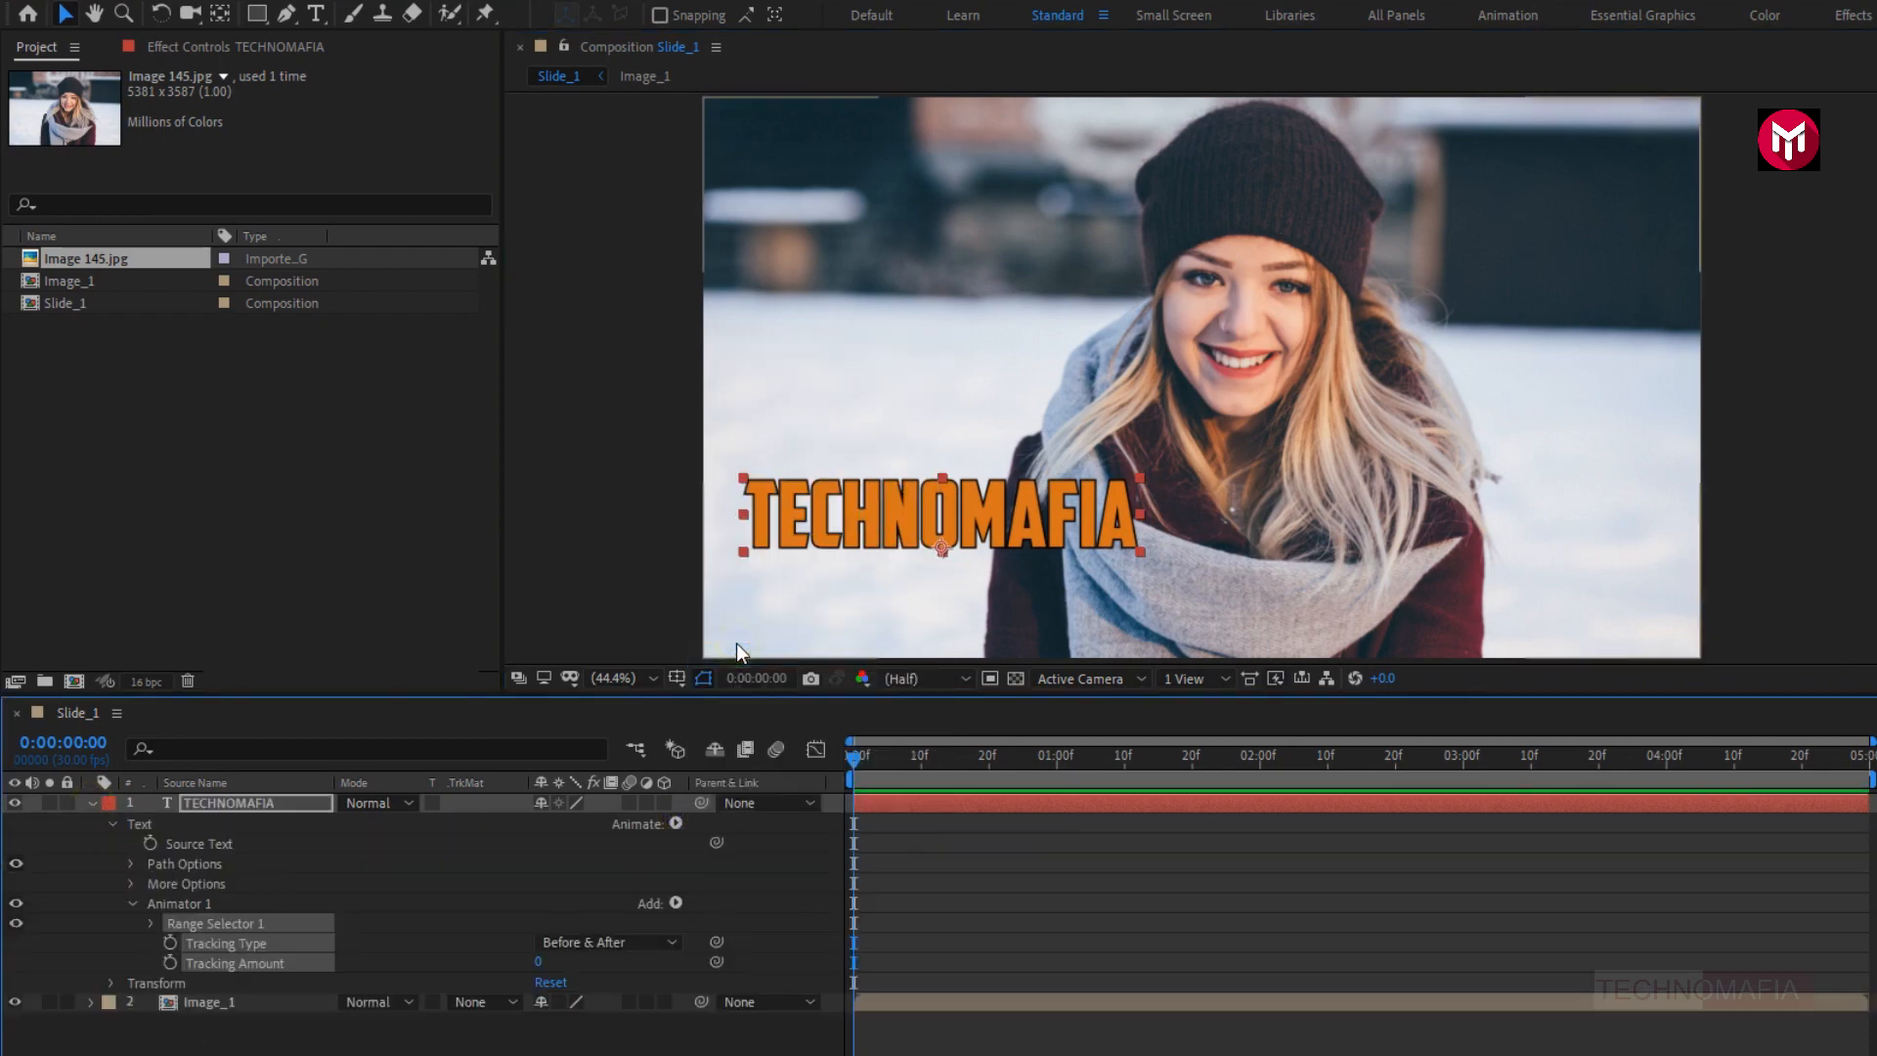
pyautogui.click(152, 923)
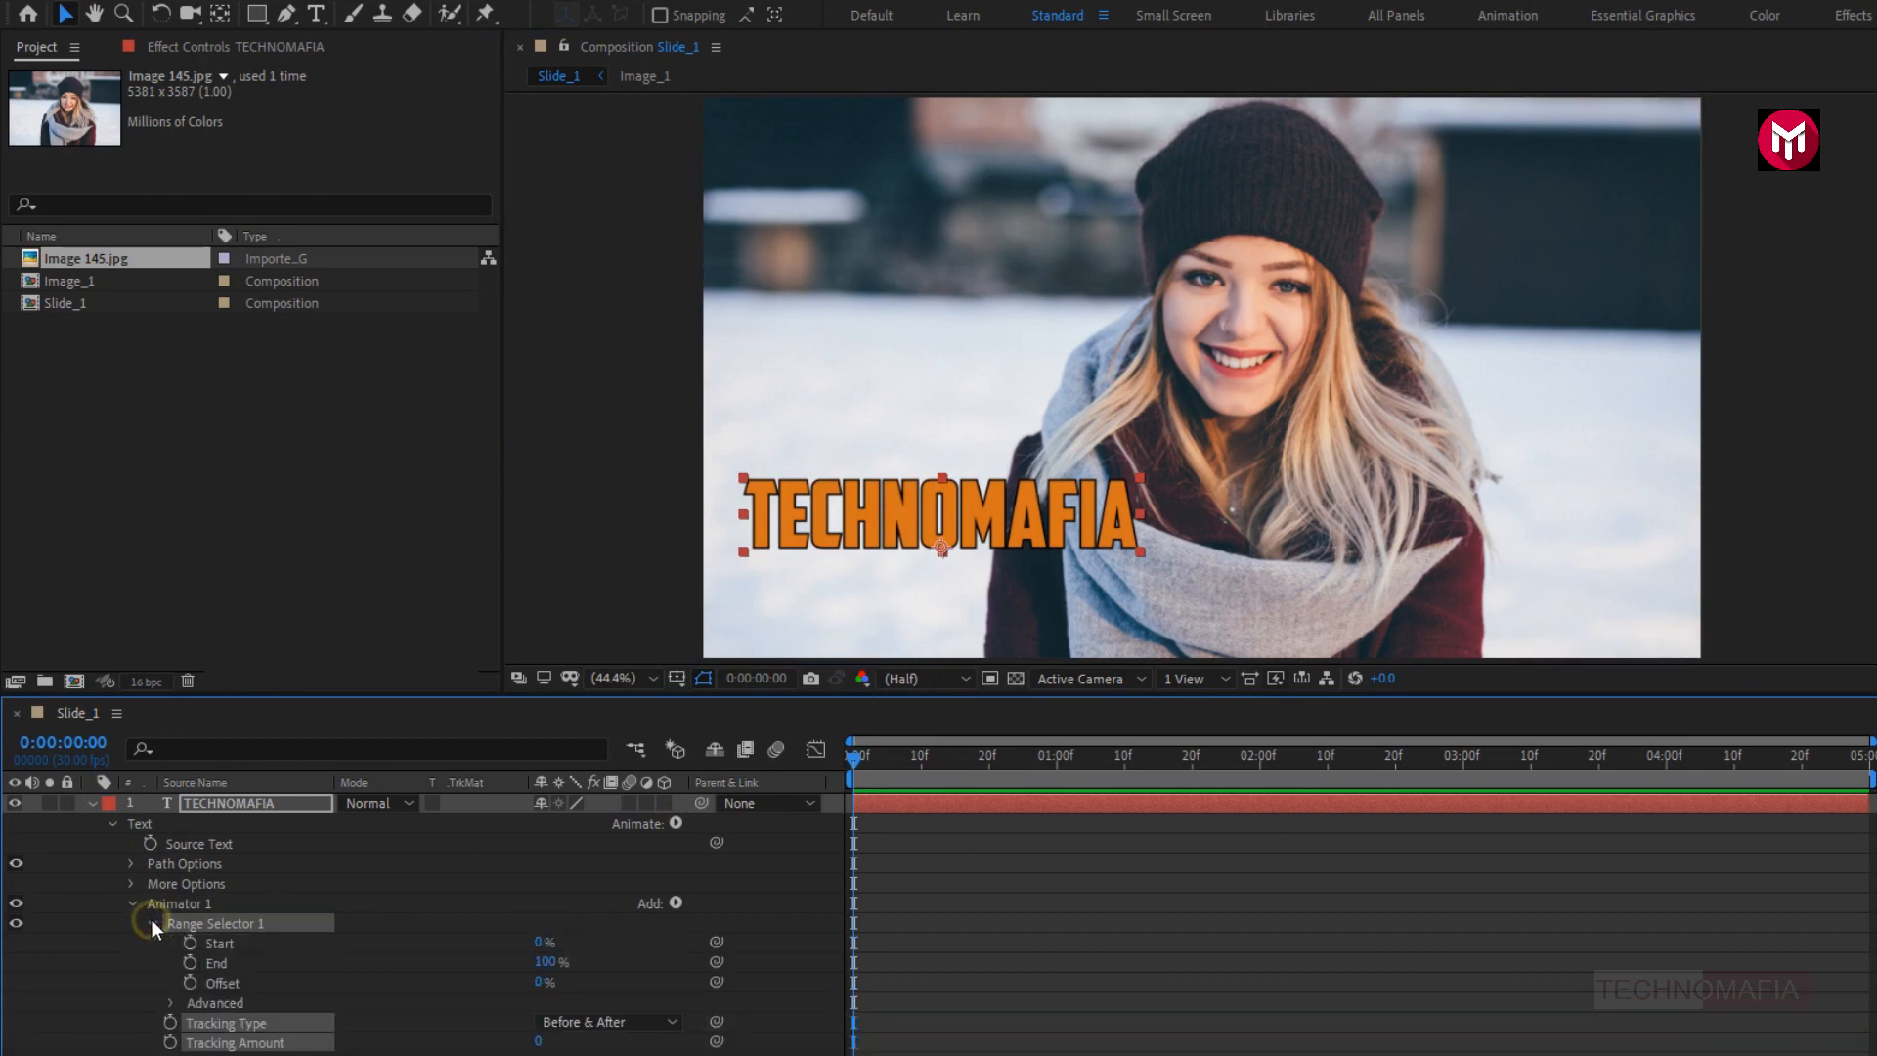
pyautogui.click(156, 971)
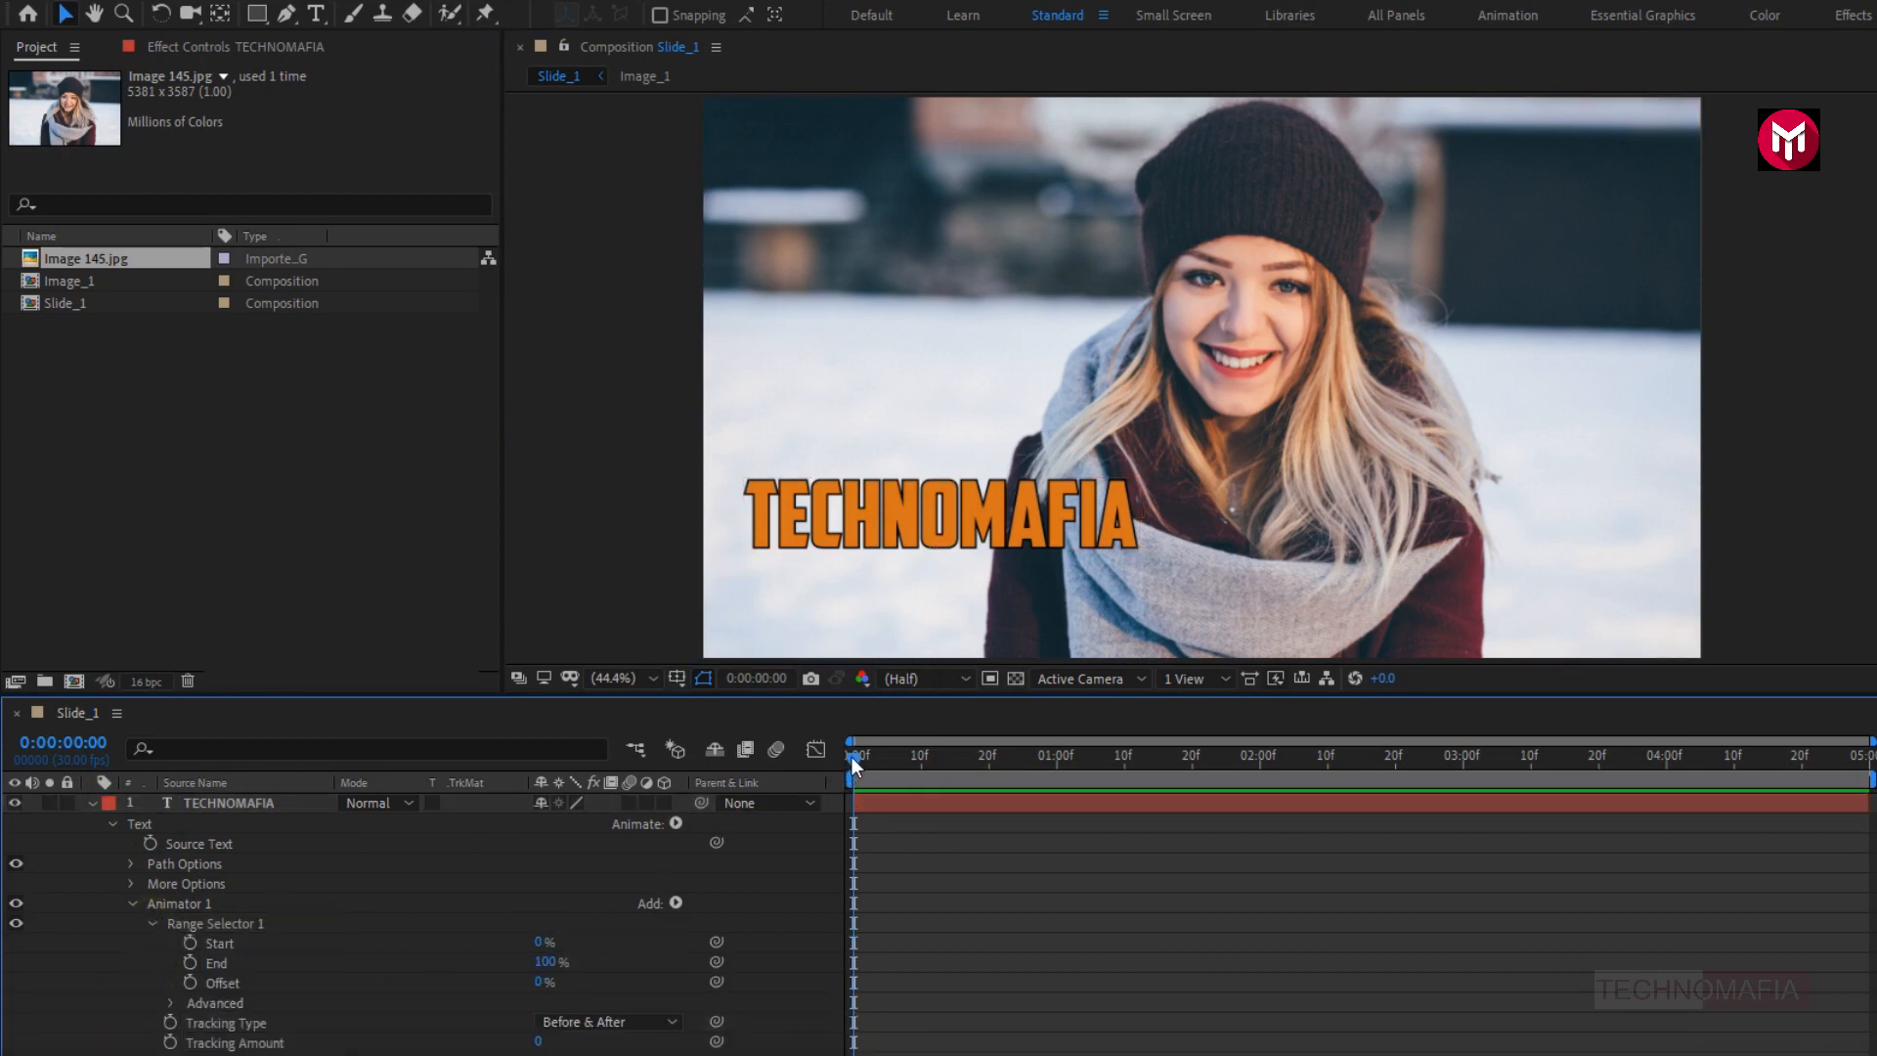
# - Keyframe the Range Selector 1 Offset of the TECHNOMAFIA text at 0% on the first frame and 100% at 0:00:02:00
pyautogui.click(189, 984)
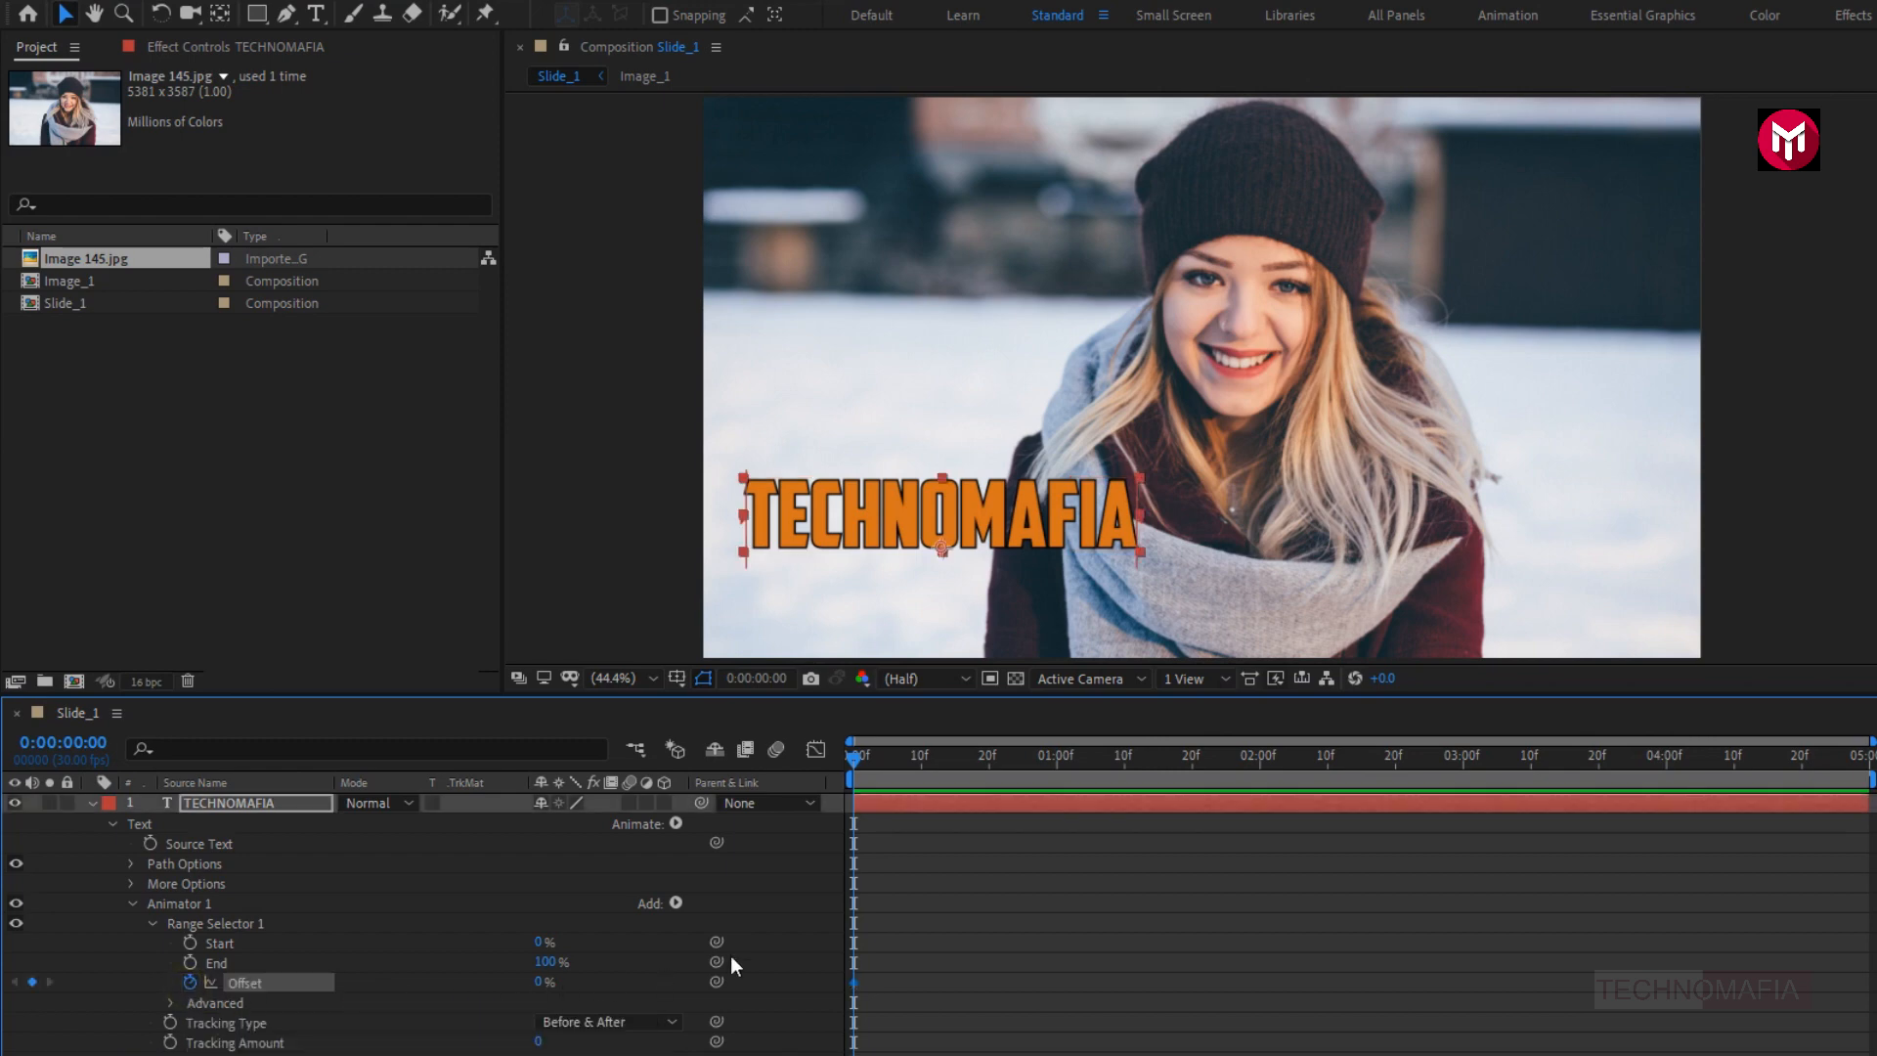
pyautogui.click(1261, 759)
pyautogui.click(542, 981)
pyautogui.write('100')
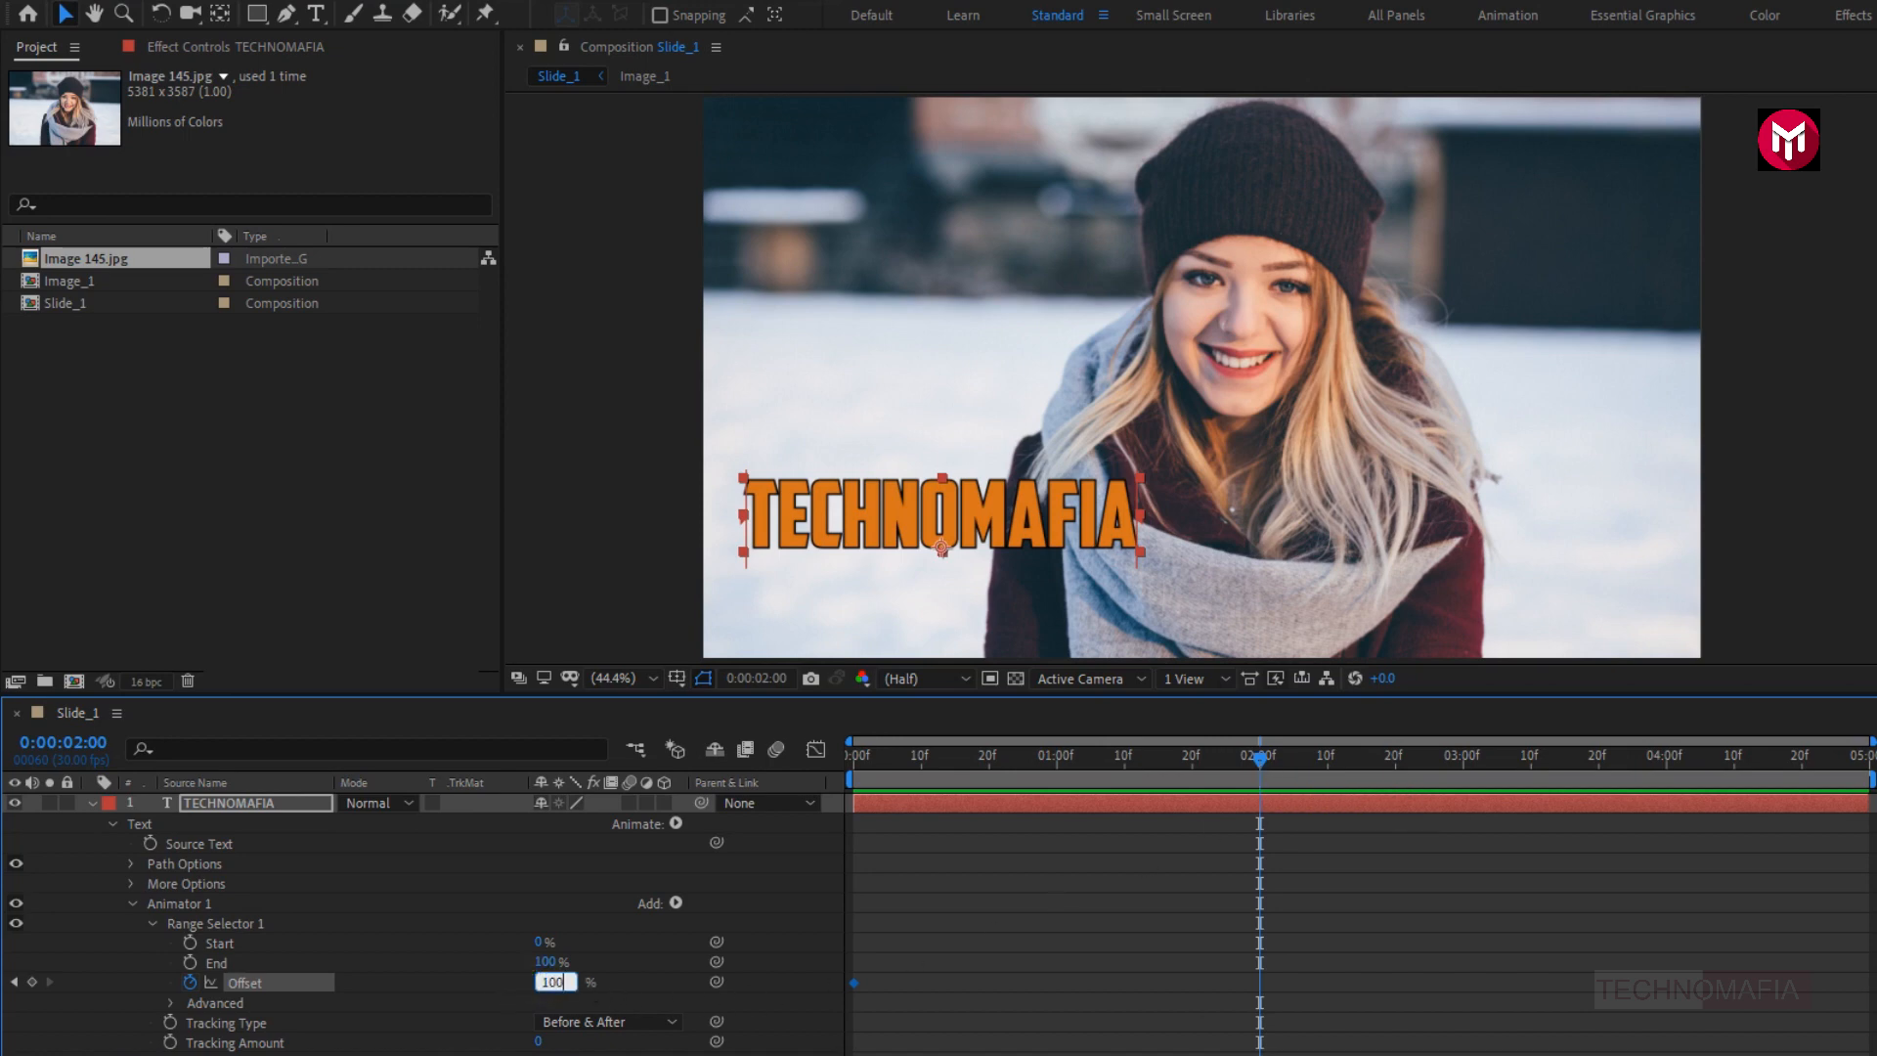
pyautogui.press('Return')
# - Add an Opacity property to Animator 1, set it to 0%, and preview the title animation from the start
pyautogui.click(674, 902)
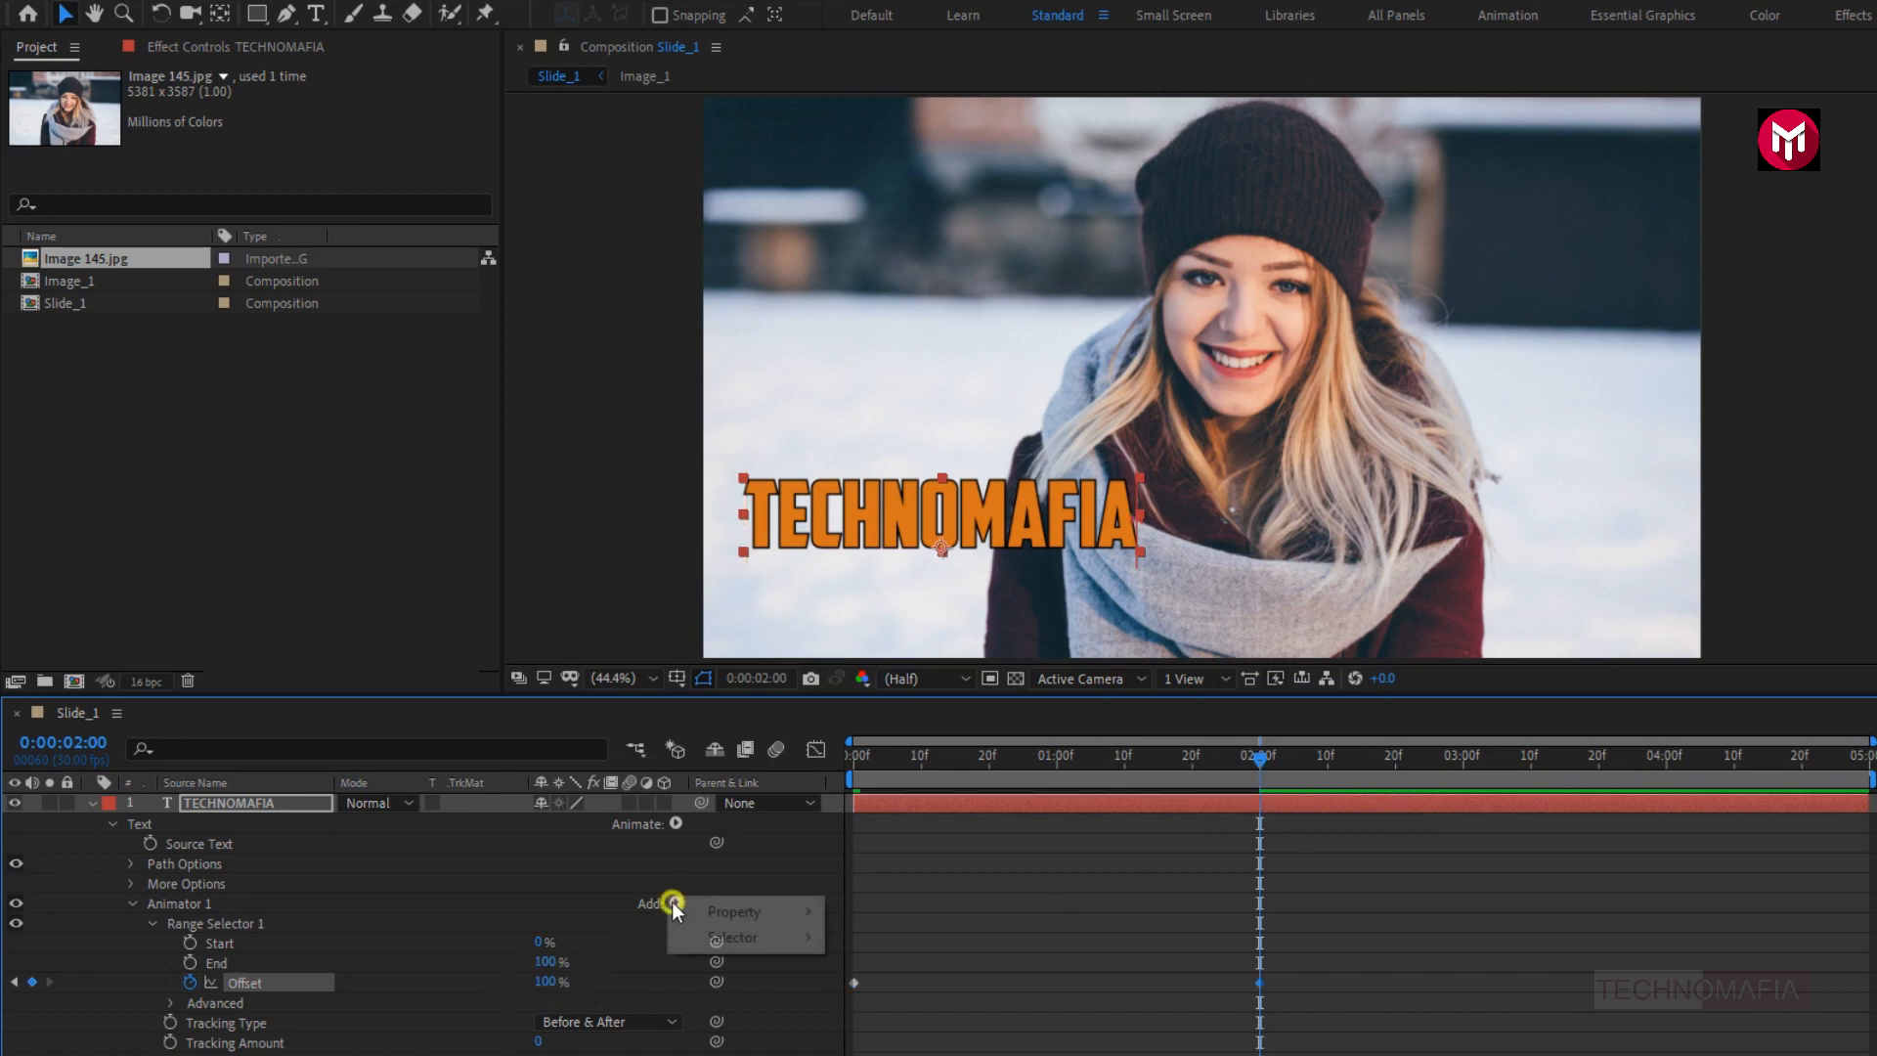
pyautogui.moveTo(733, 911)
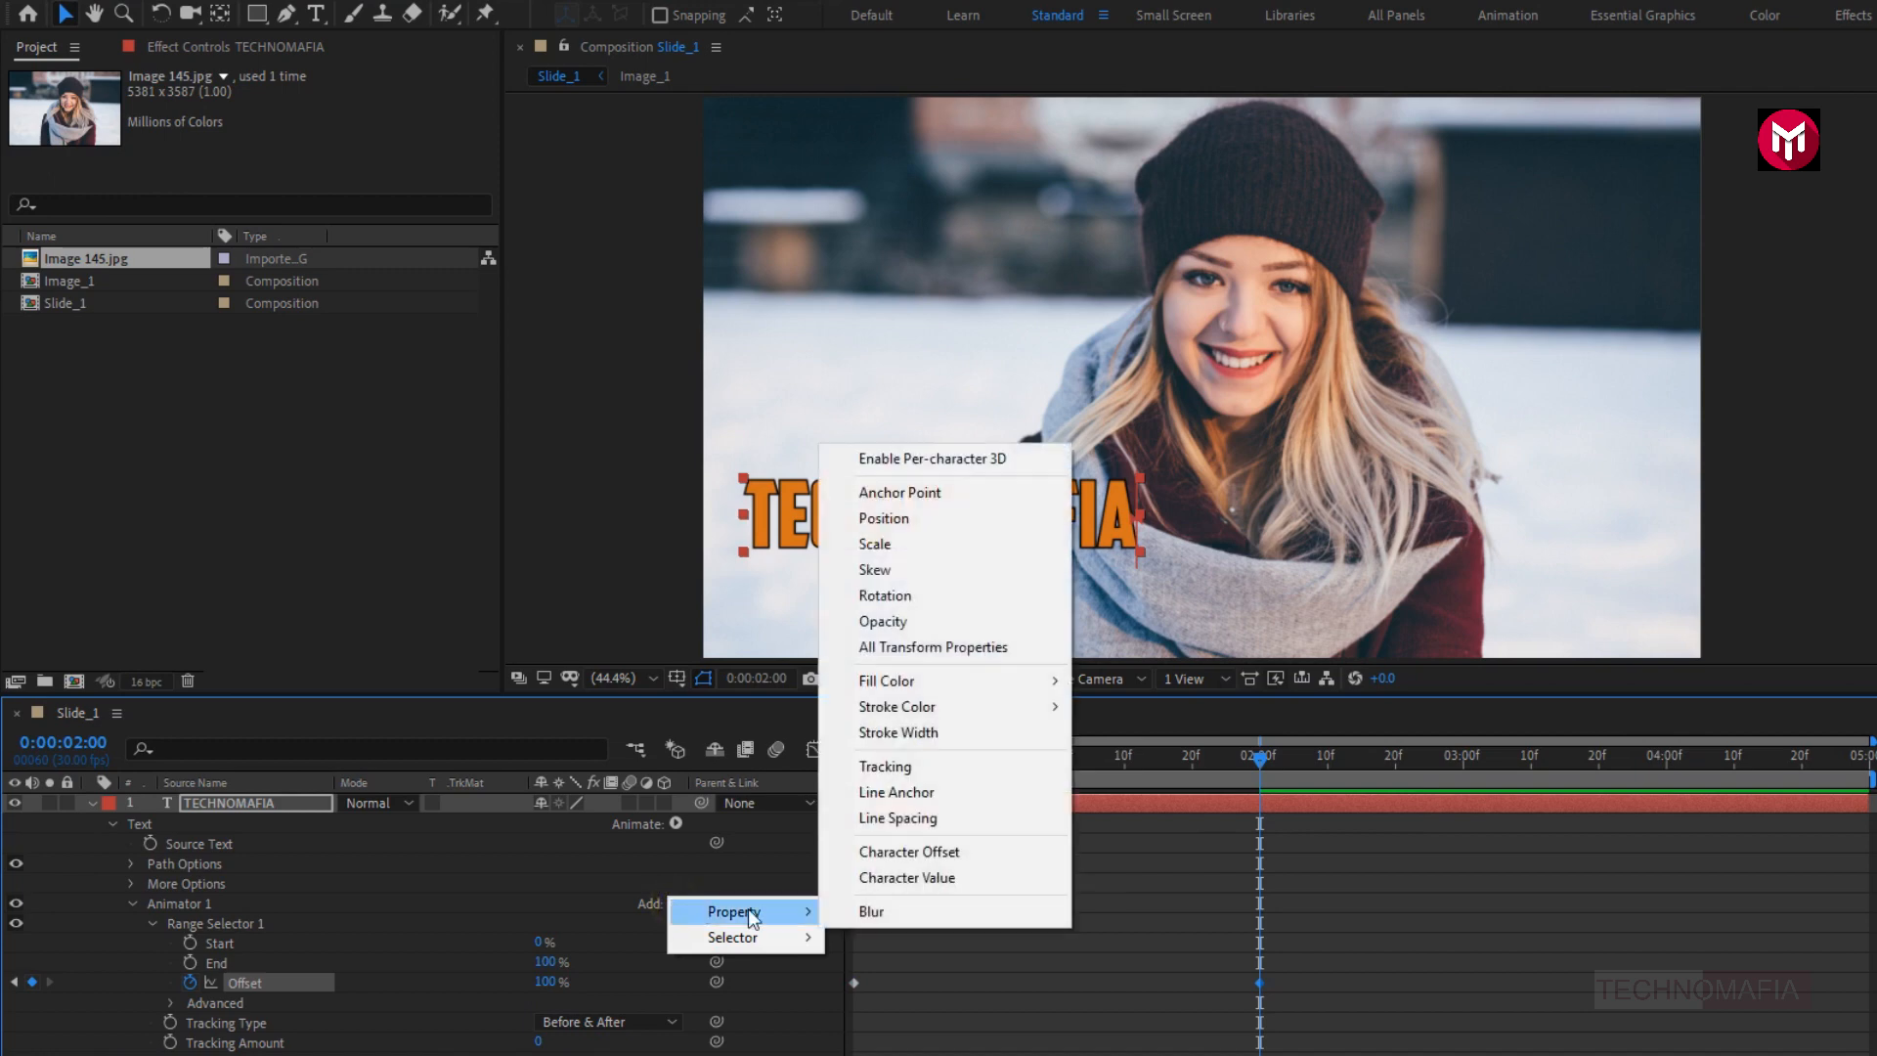
pyautogui.click(870, 623)
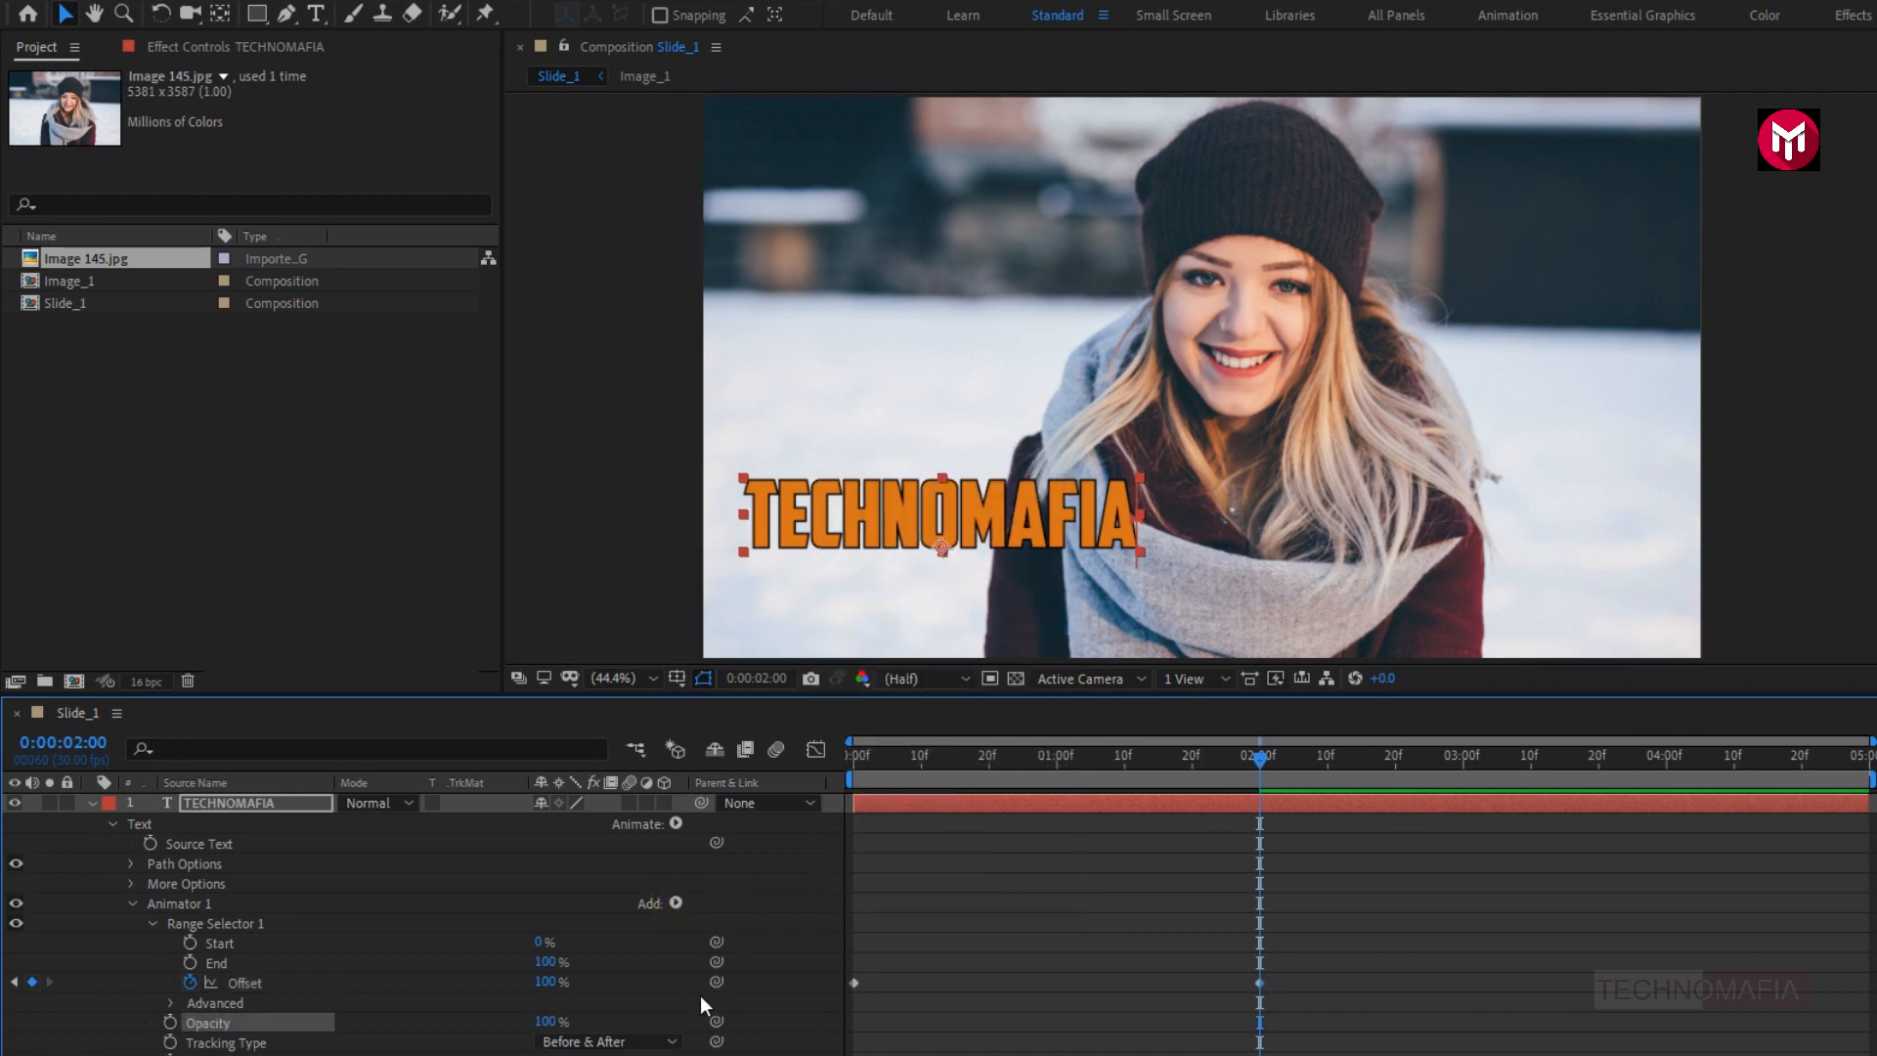
pyautogui.click(546, 1020)
pyautogui.write('0')
pyautogui.press('Return')
pyautogui.click(849, 752)
pyautogui.press('space')
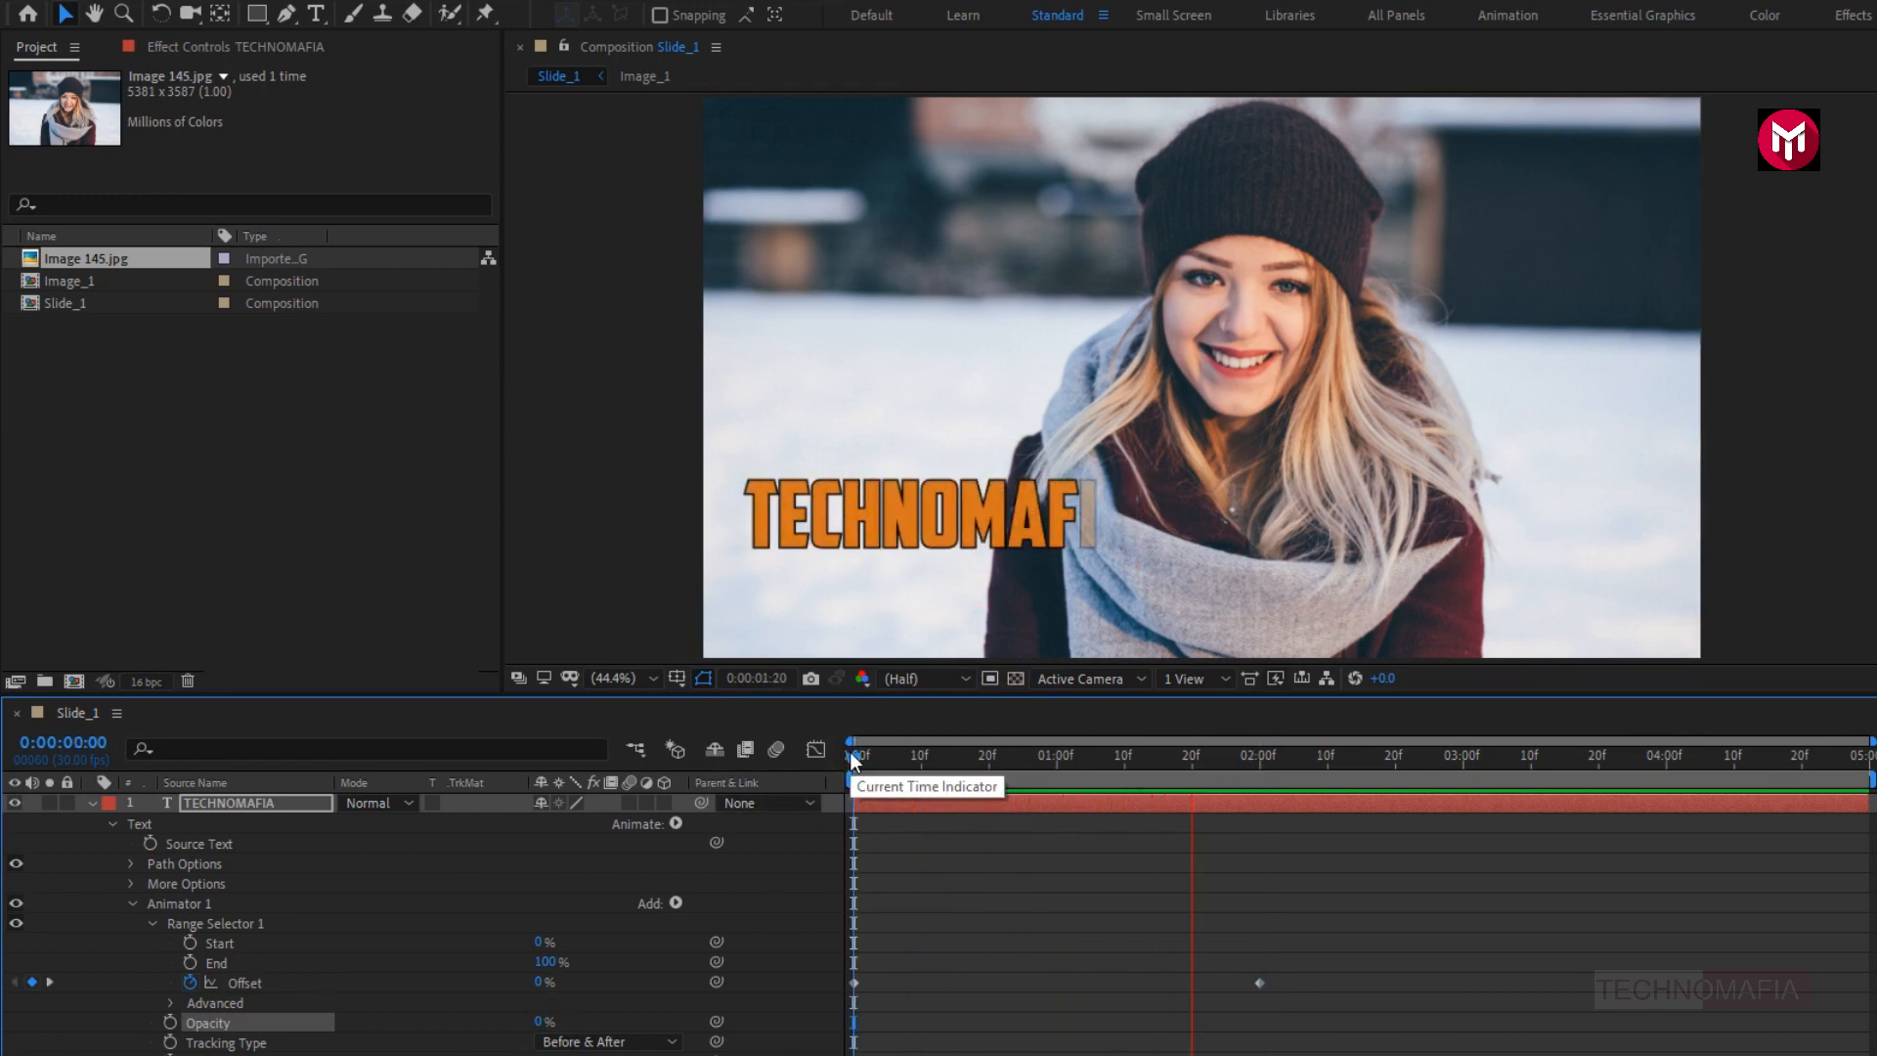
pyautogui.press('space')
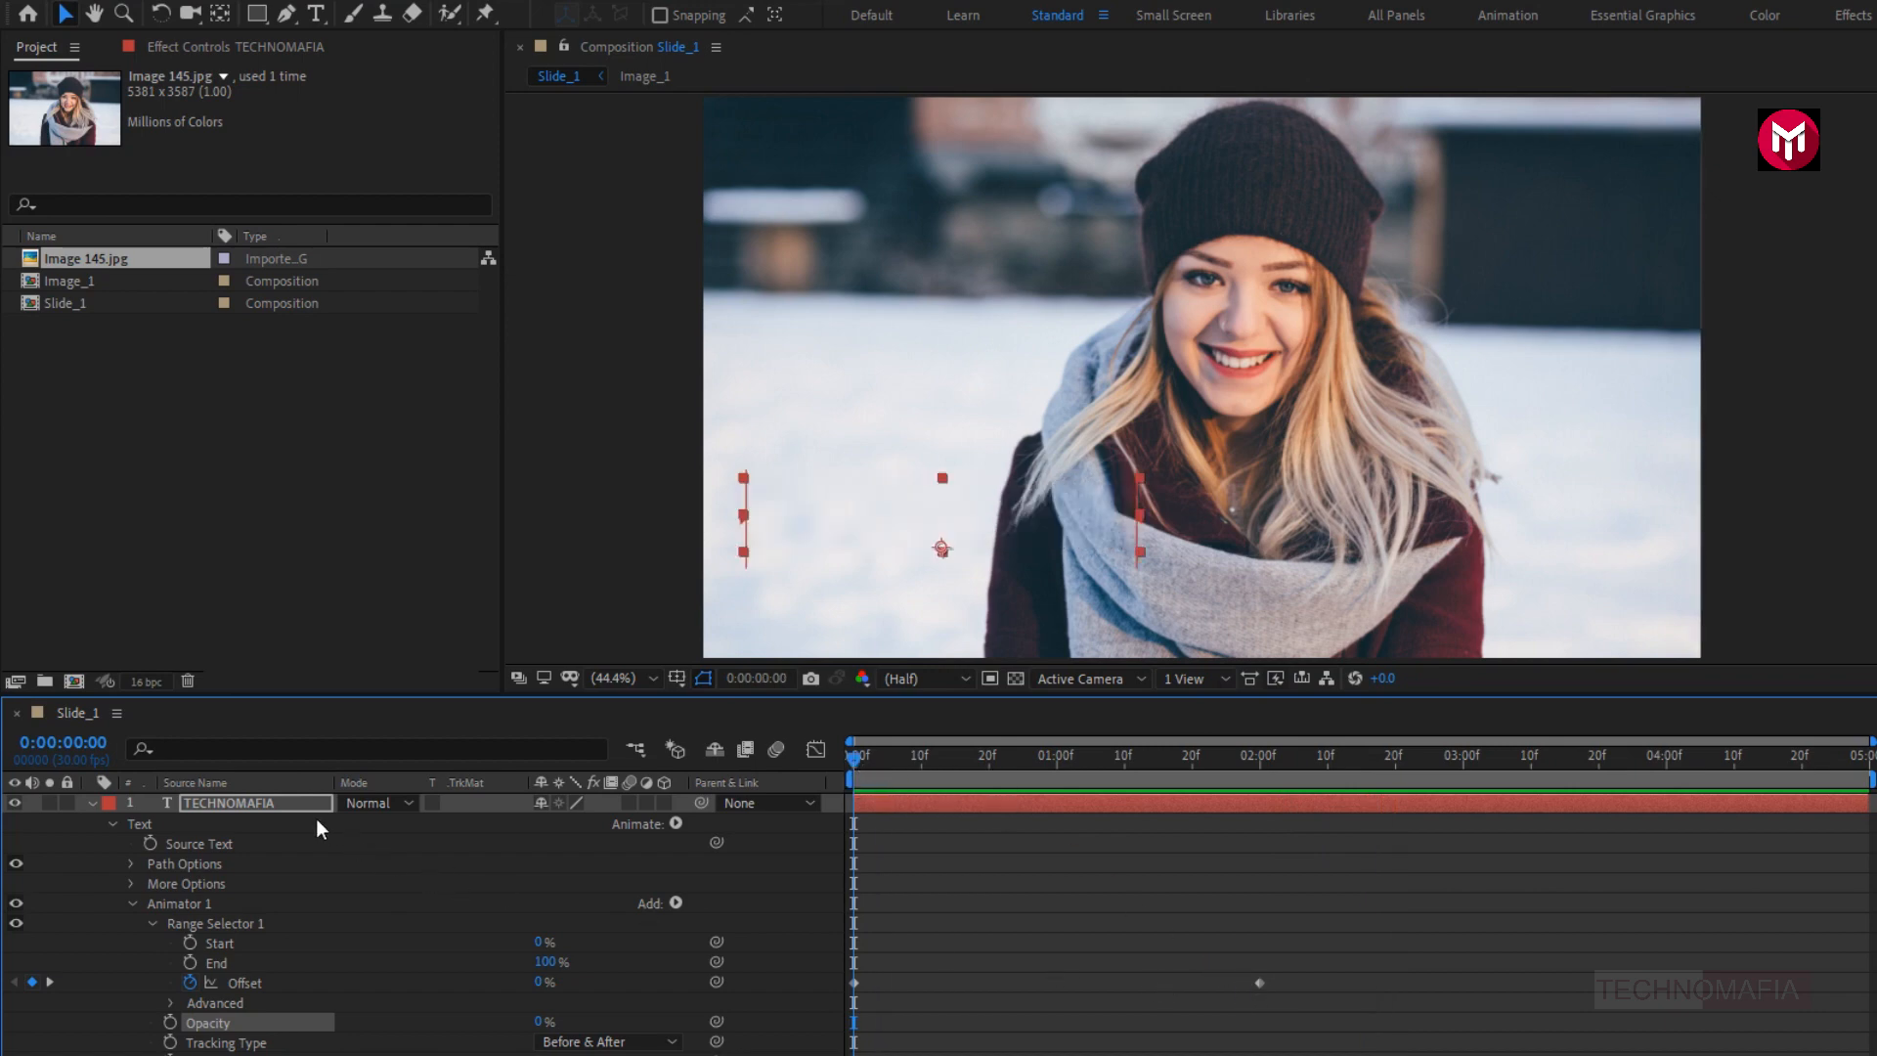
# - Add a Drop Shadow layer style to the TECHNOMAFIA layer and expand its settings
pyautogui.click(293, 804)
pyautogui.click(93, 804)
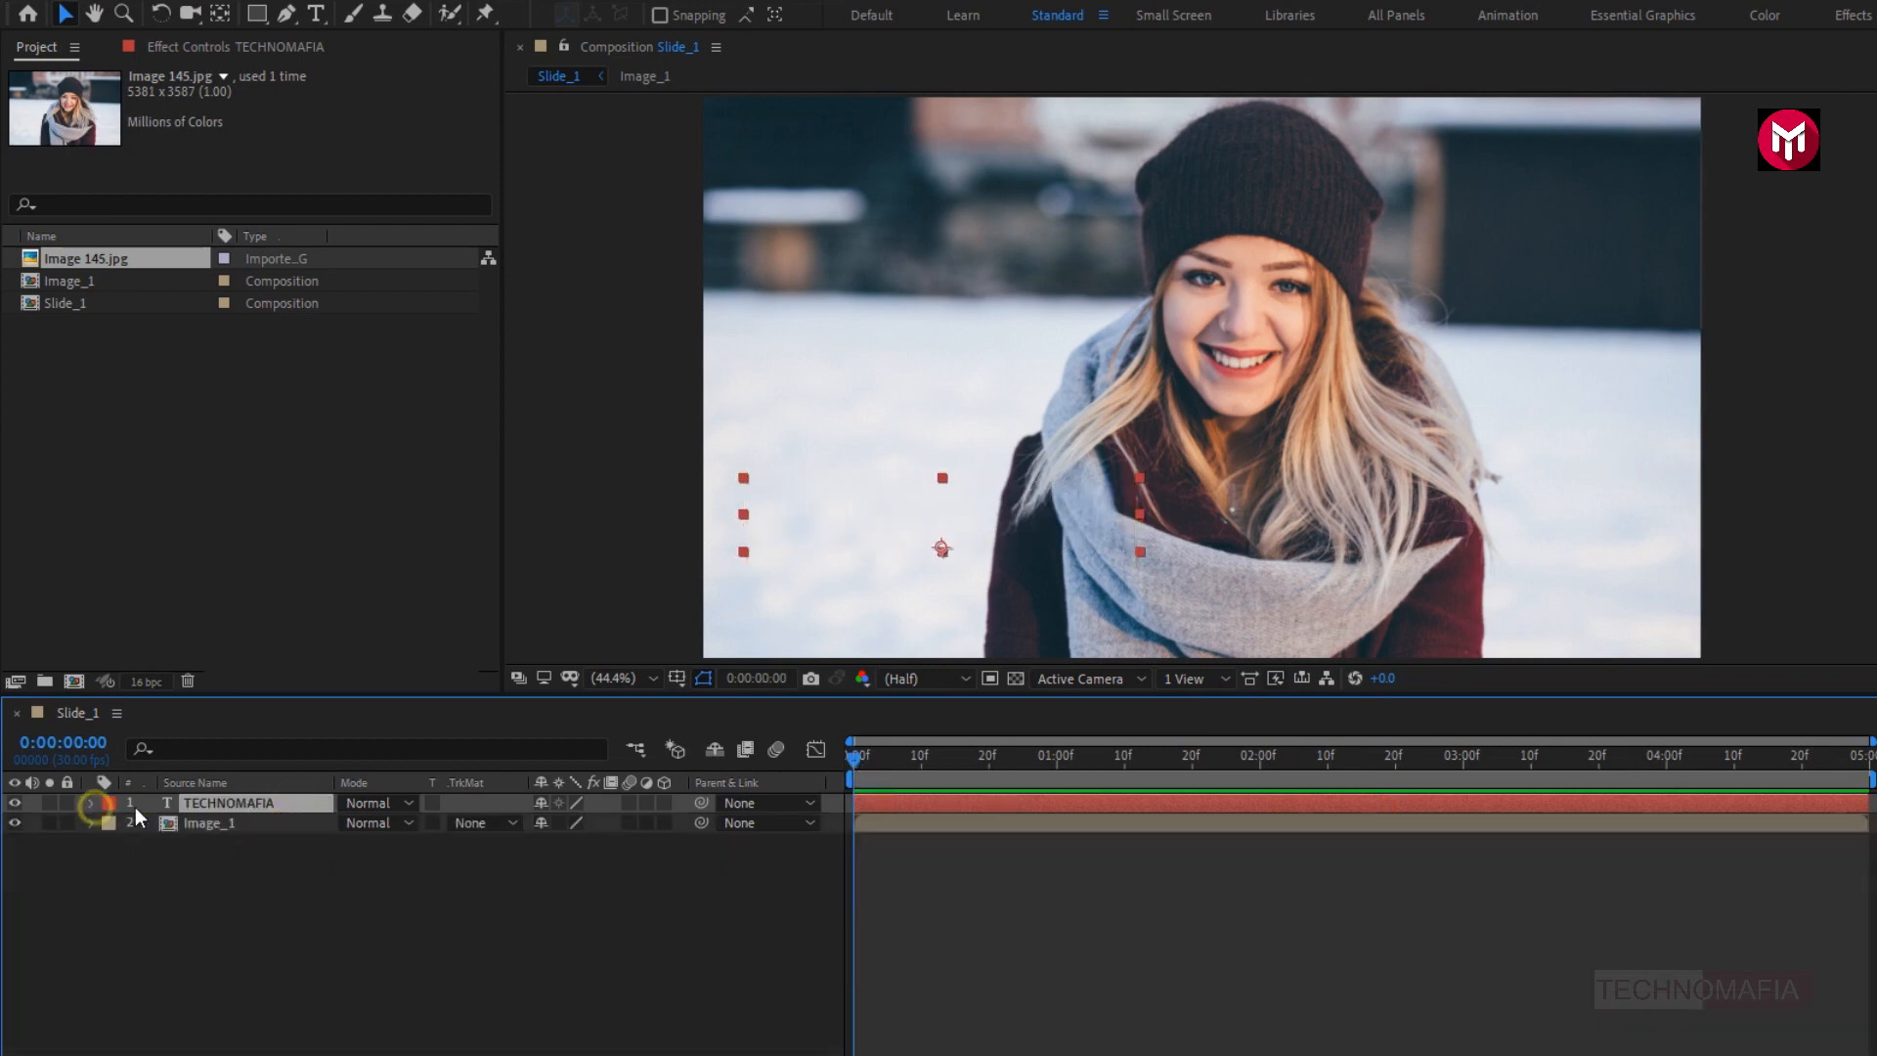
pyautogui.rightClick(244, 804)
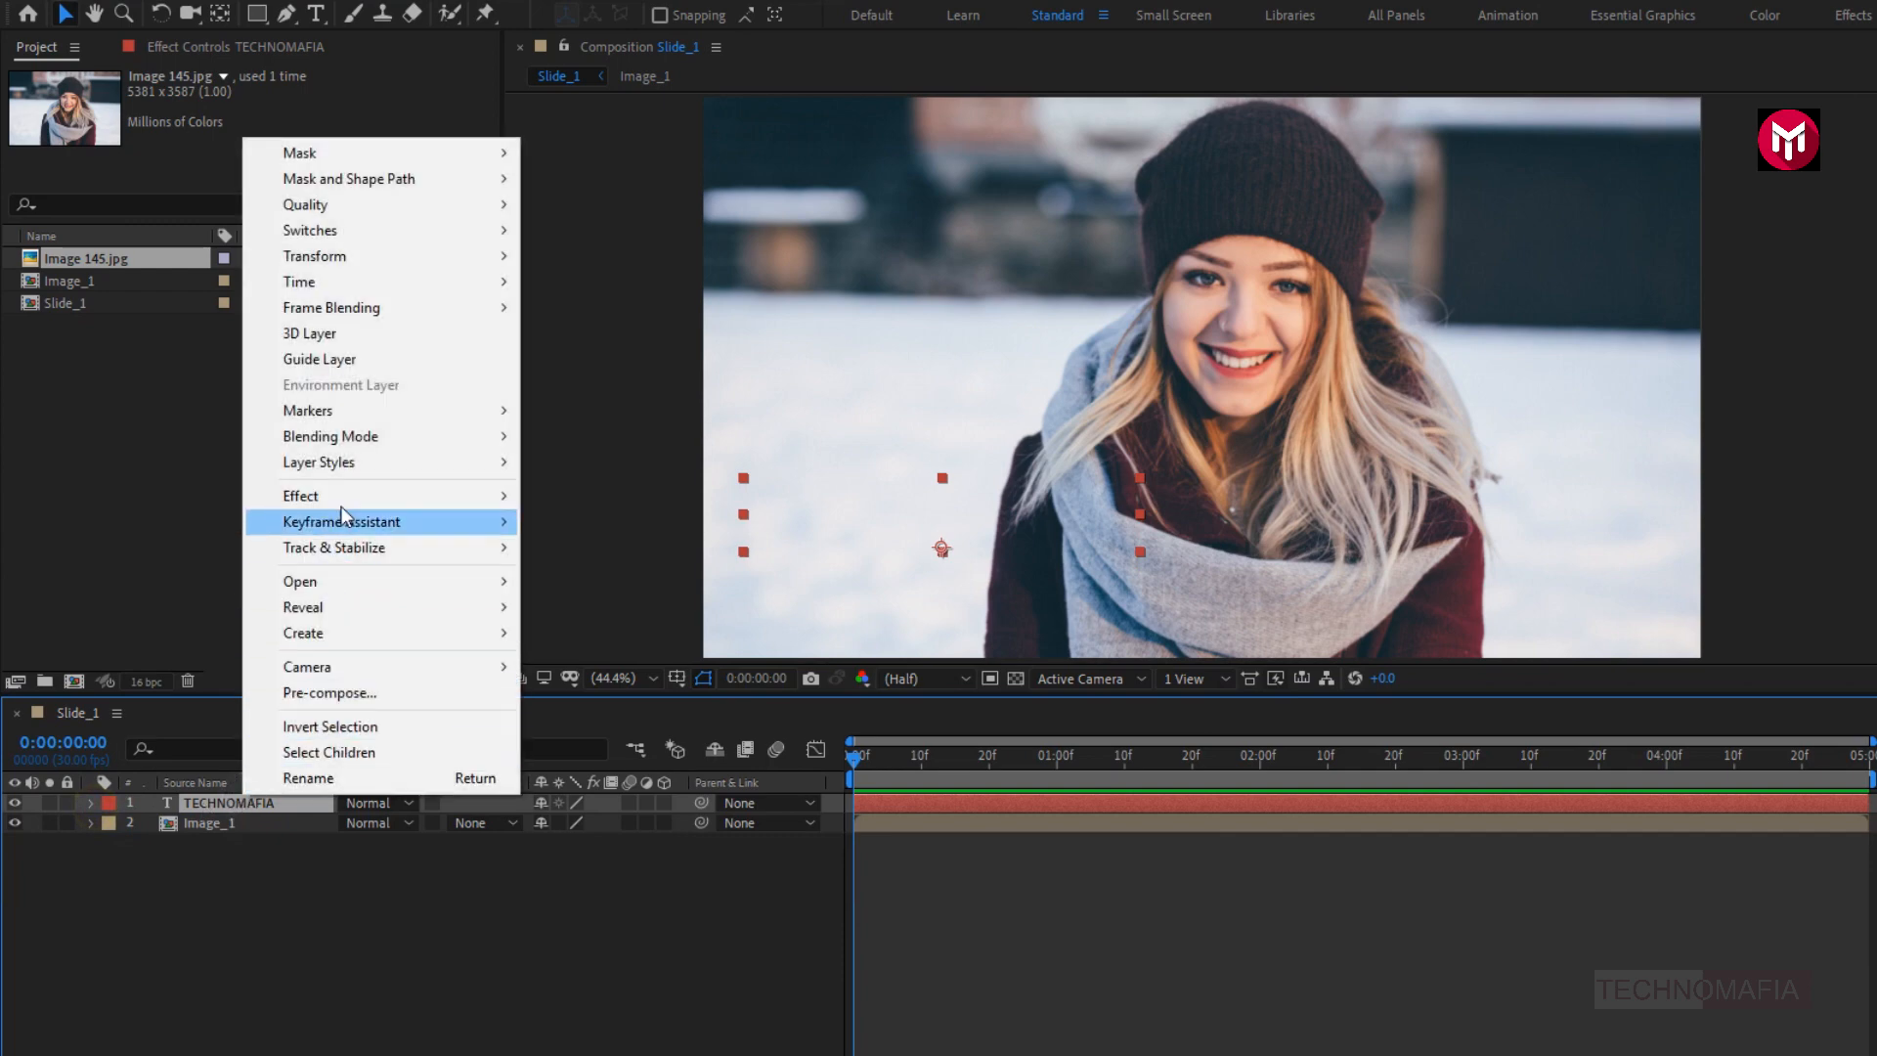
pyautogui.moveTo(343, 464)
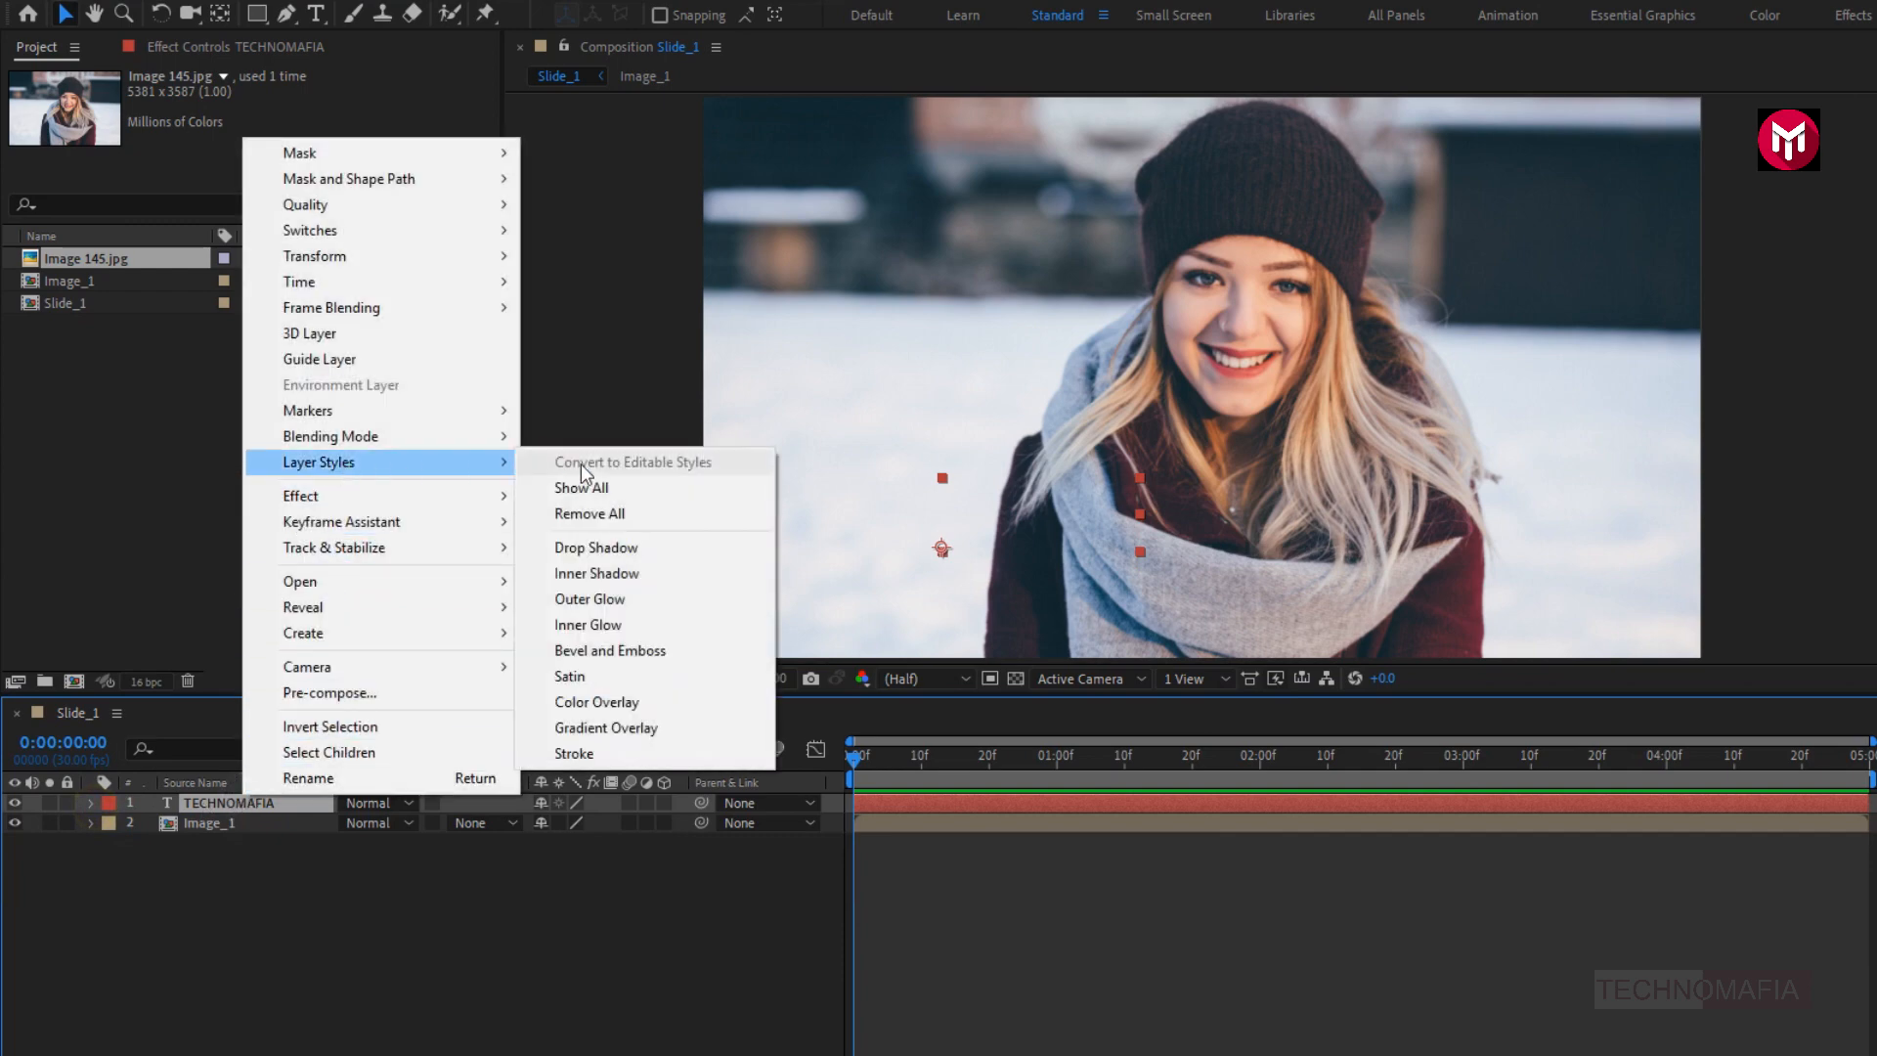
pyautogui.click(600, 545)
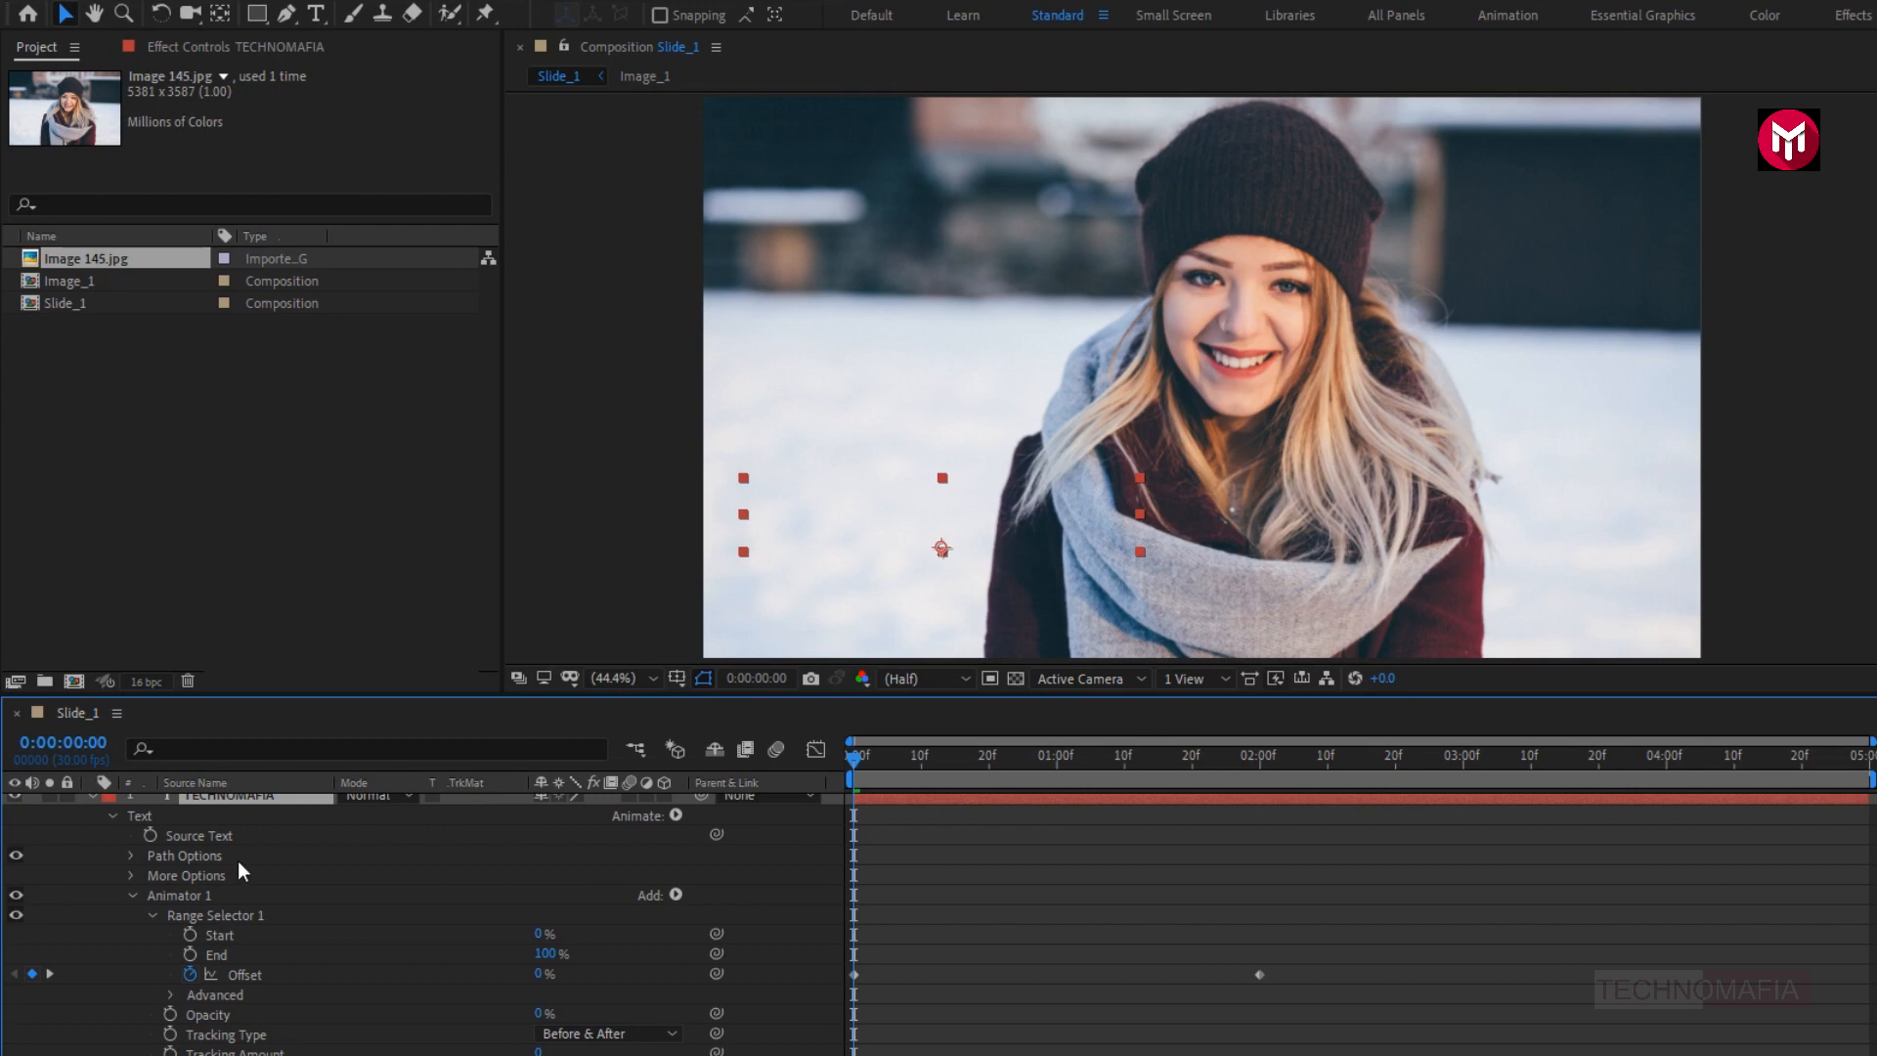
pyautogui.click(115, 817)
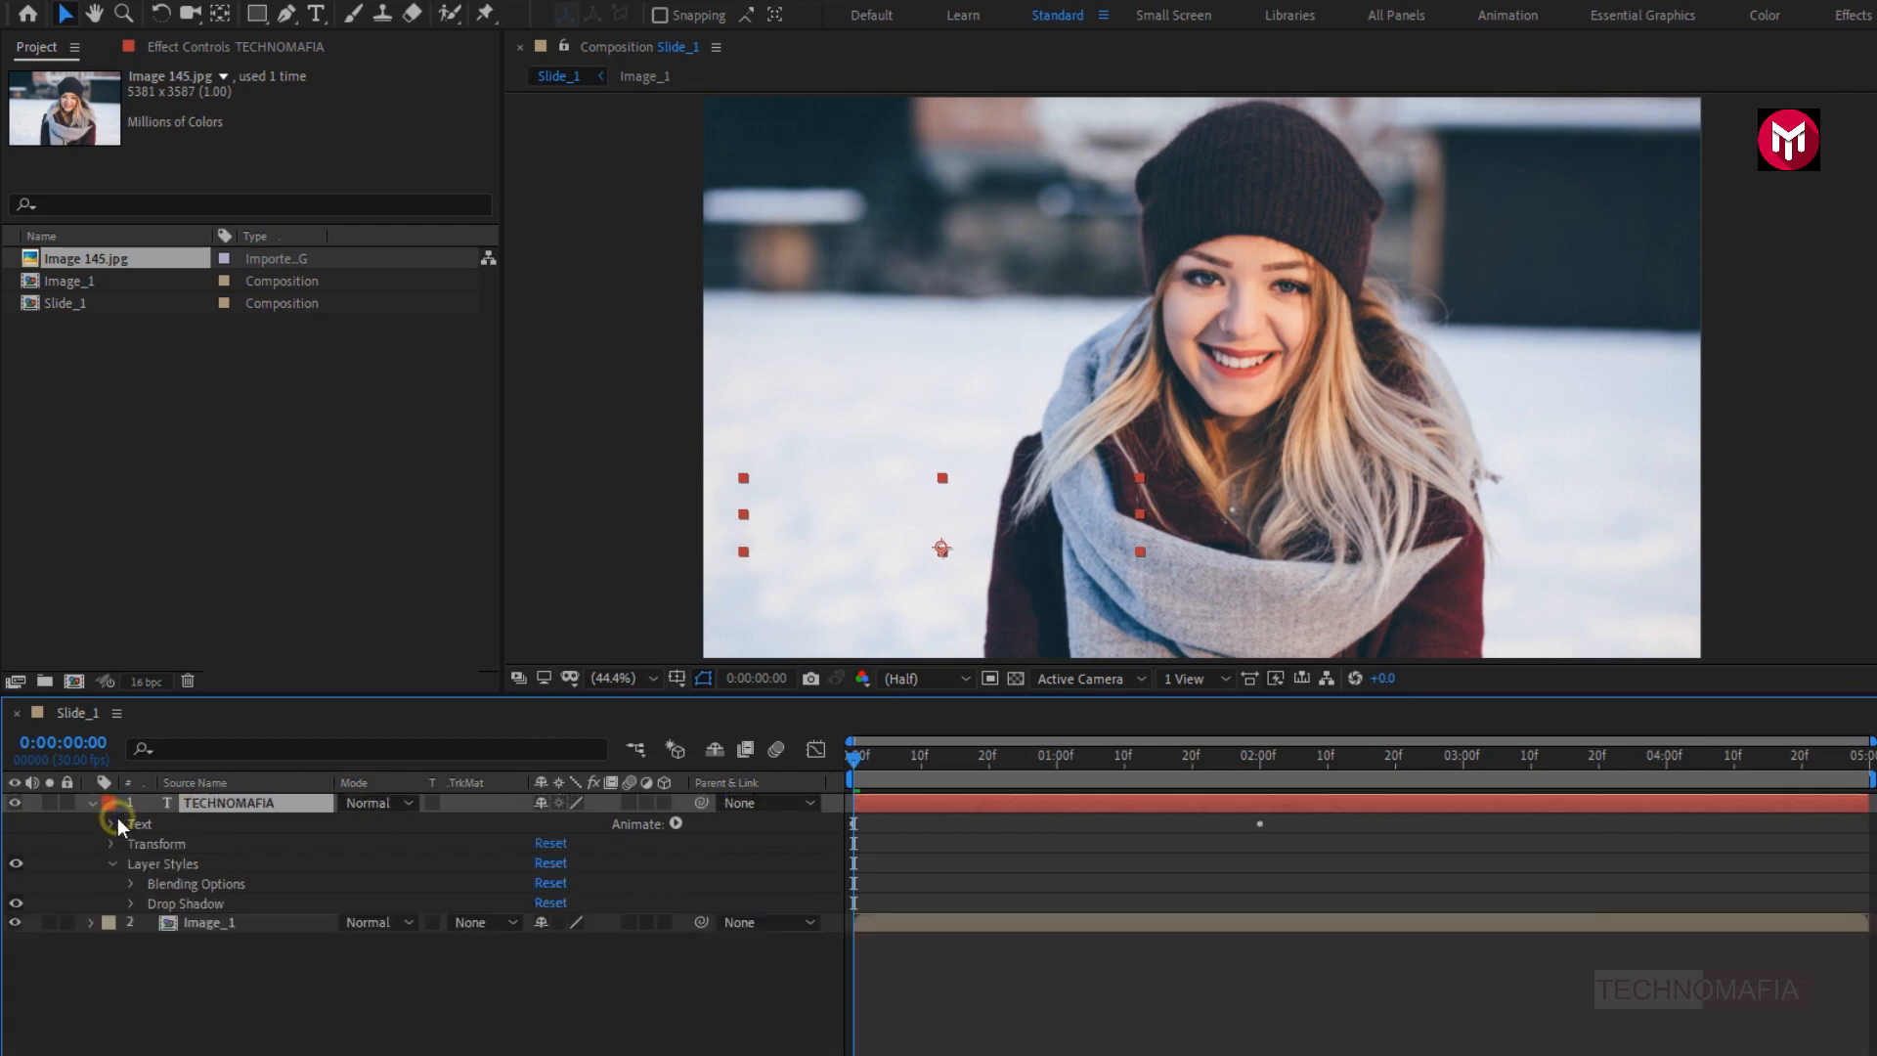
pyautogui.click(130, 903)
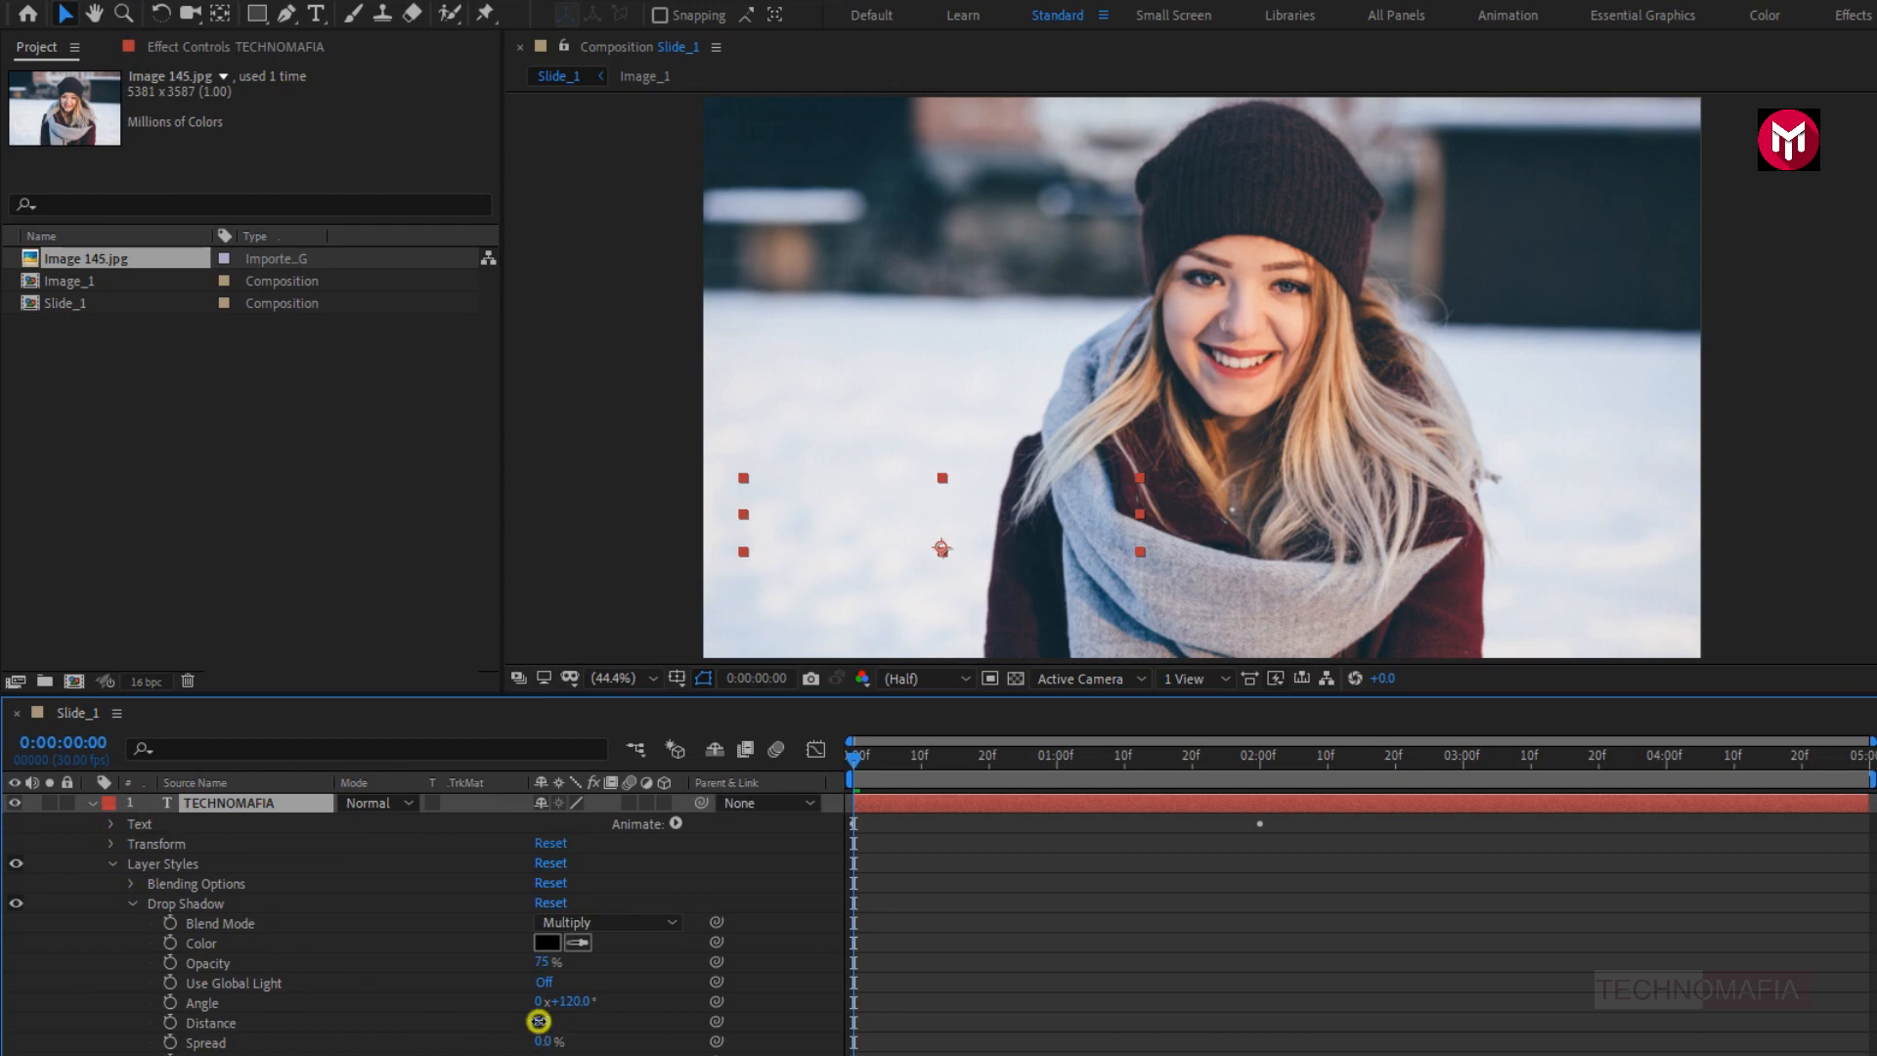
# - Set the title's Drop Shadow distance to 20, viewing the frame at 0:00:02:12
pyautogui.click(538, 1020)
pyautogui.click(1345, 768)
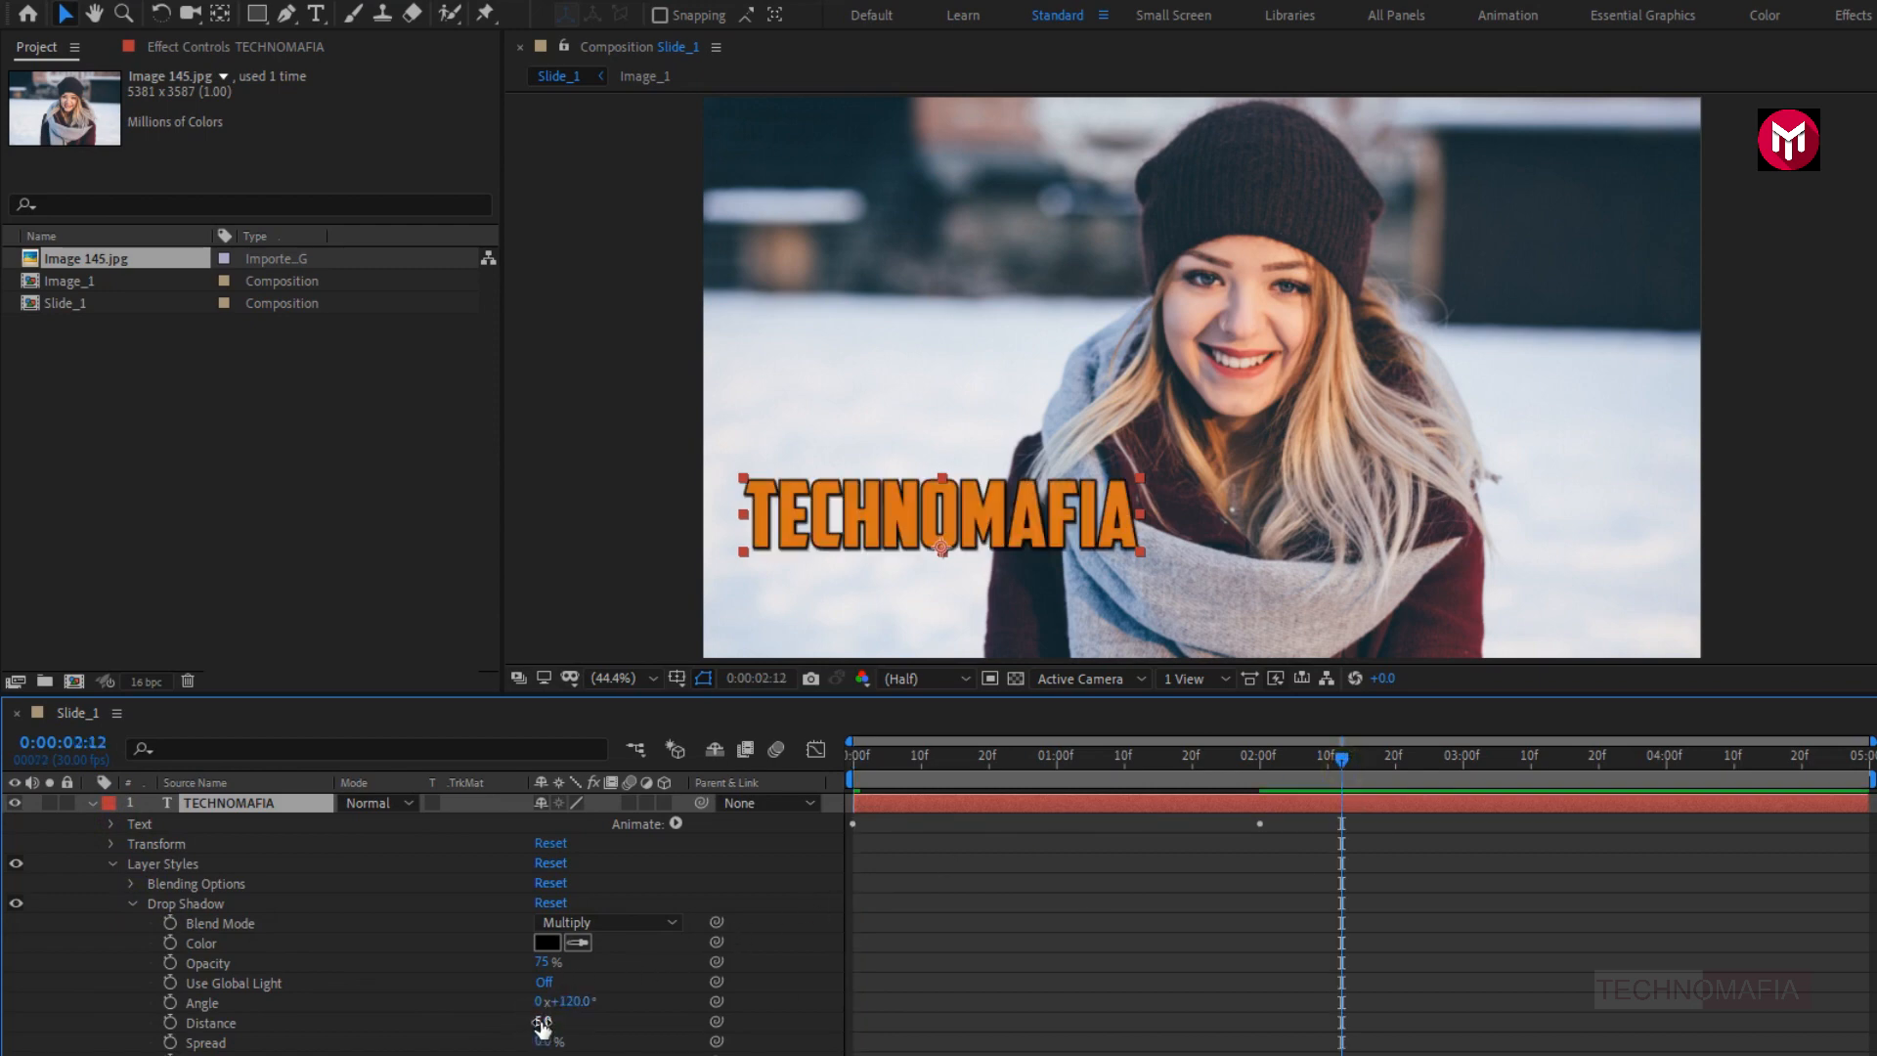
pyautogui.moveTo(543, 1021); pyautogui.dragTo(548, 1021)
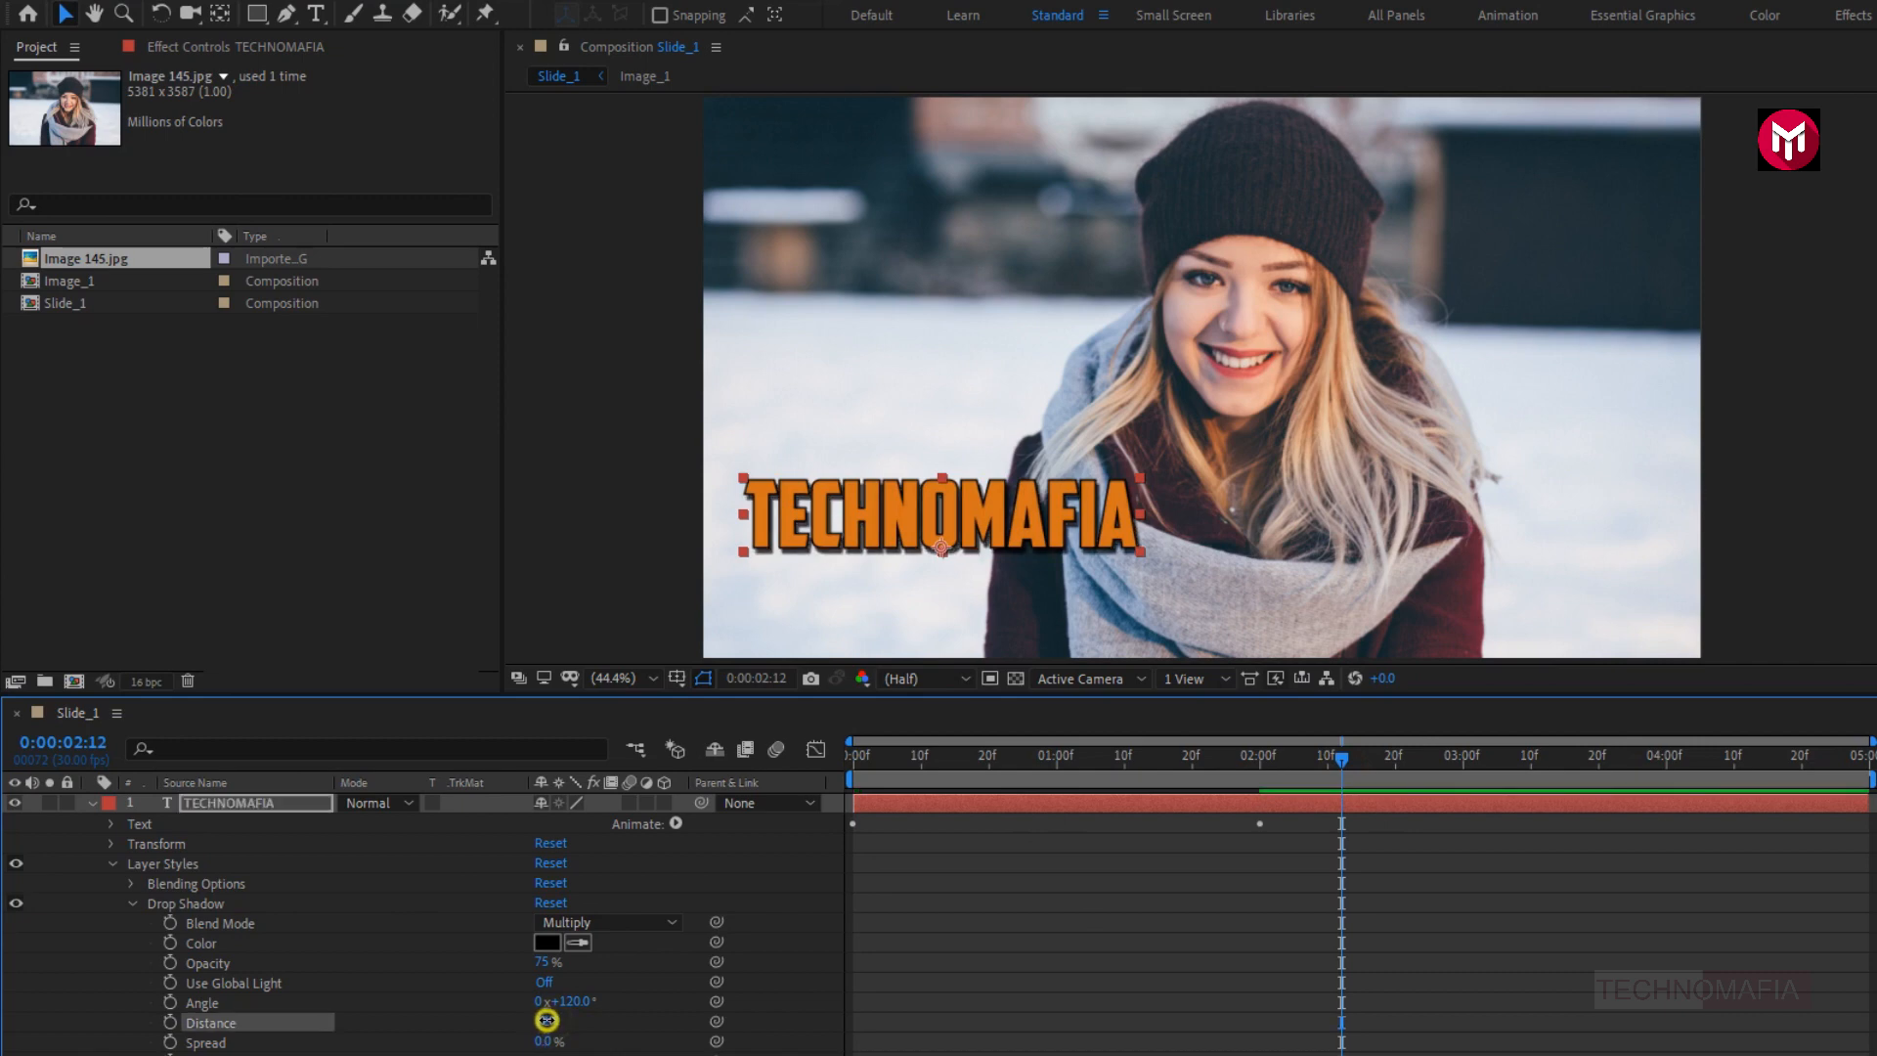
pyautogui.moveTo(546, 1019); pyautogui.dragTo(551, 1019)
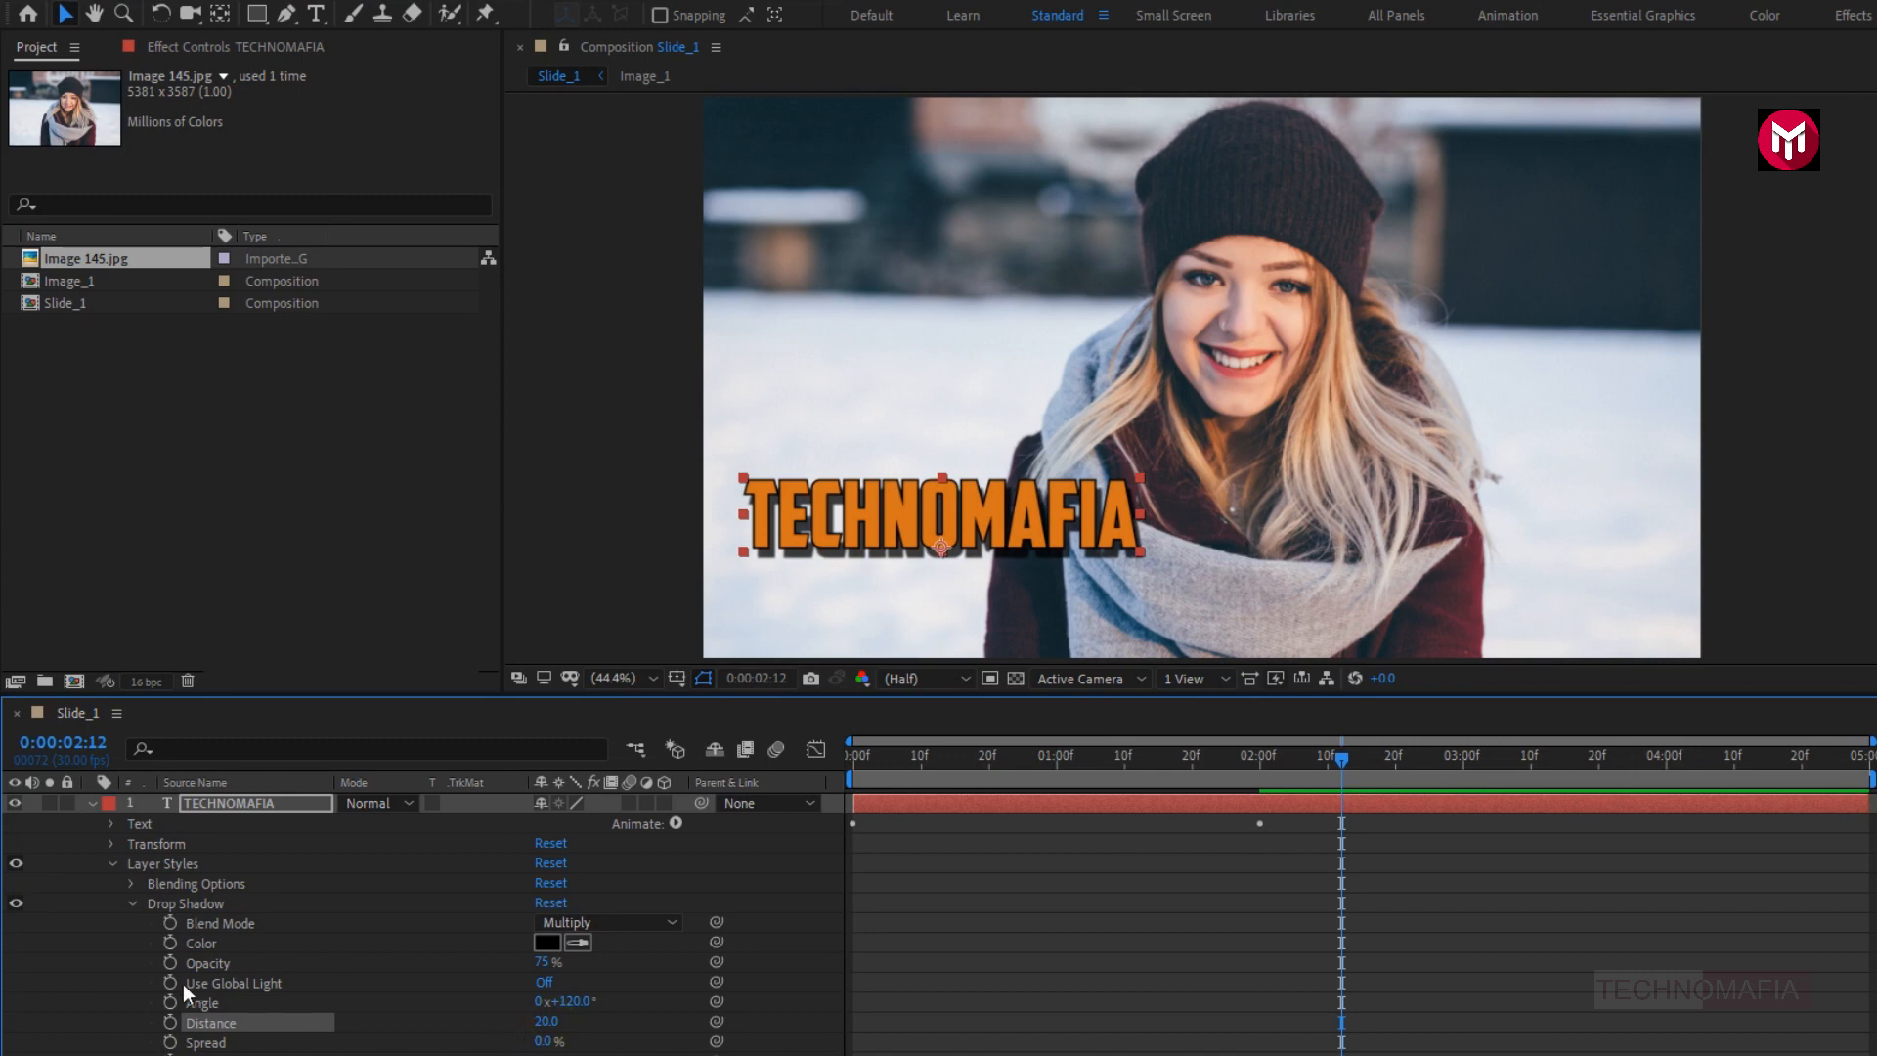
# - Duplicate the TECHNOMAFIA text layer and place the copy just below the original title
pyautogui.click(92, 802)
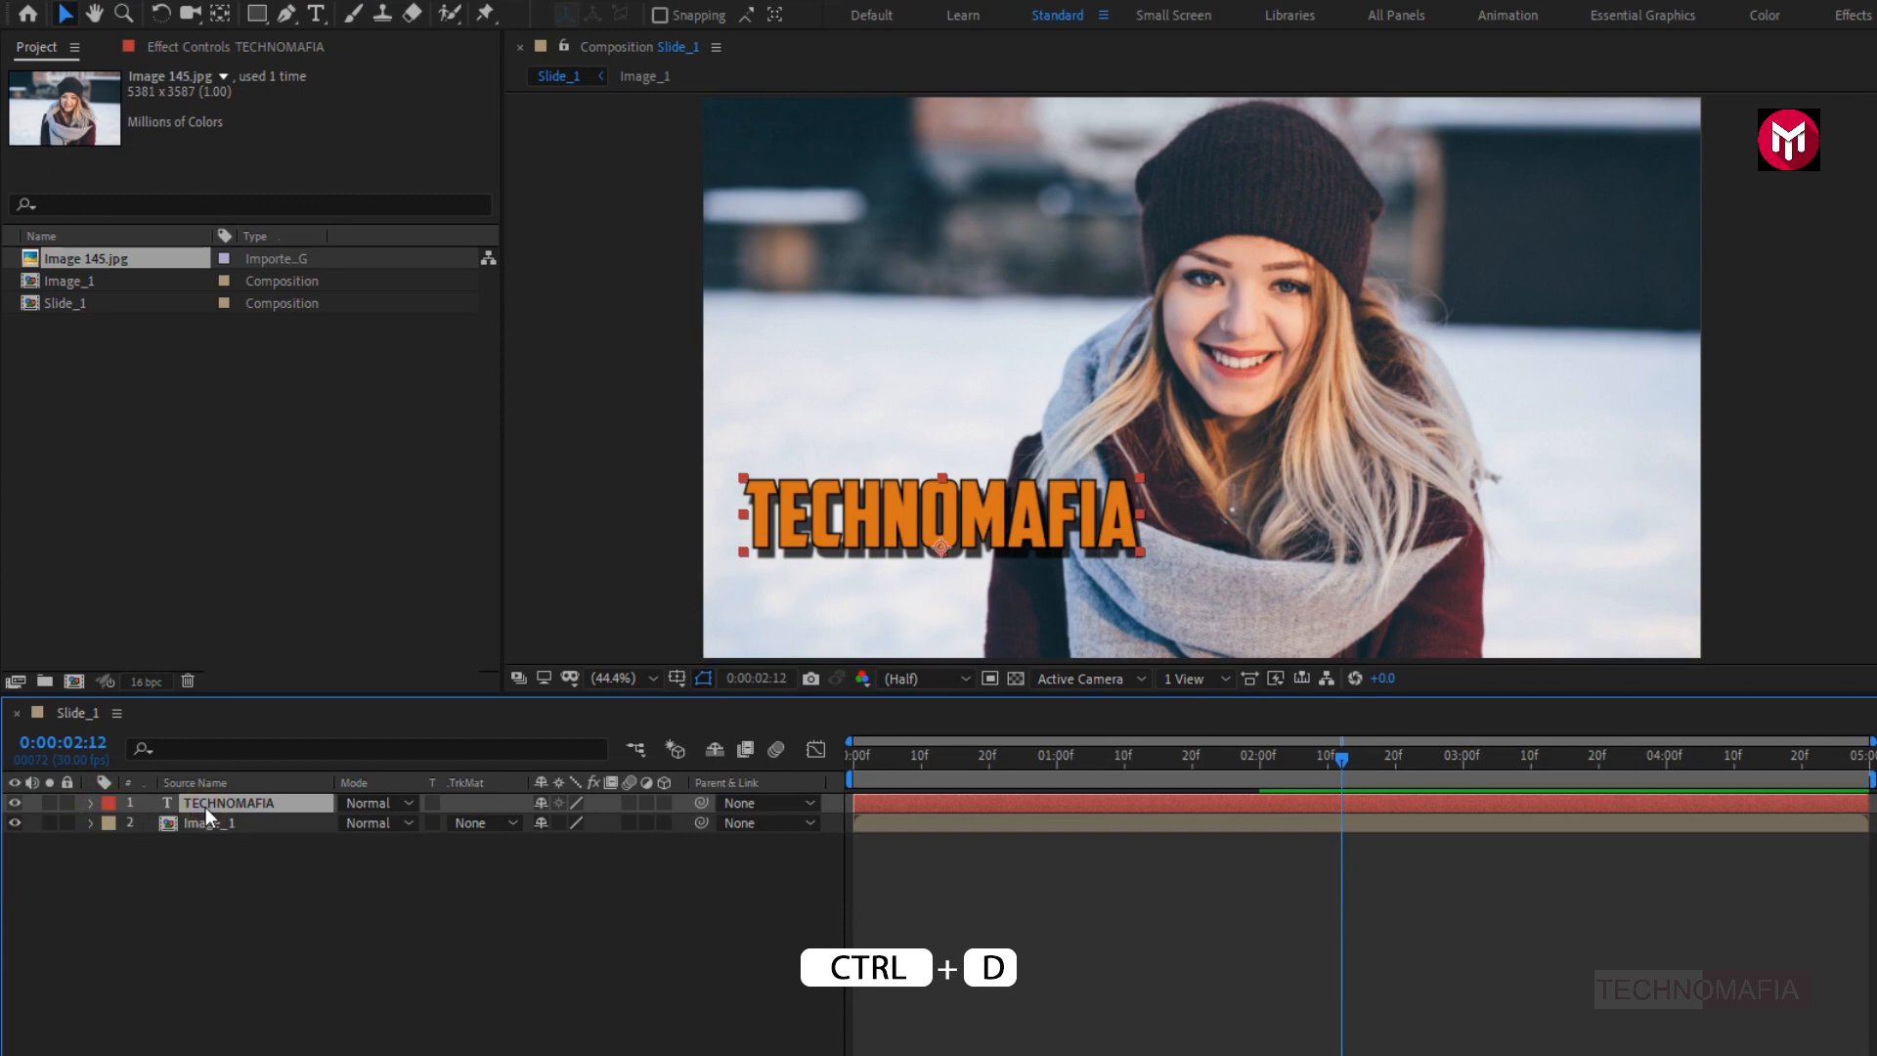
pyautogui.hotkey('ctrl', 'd')
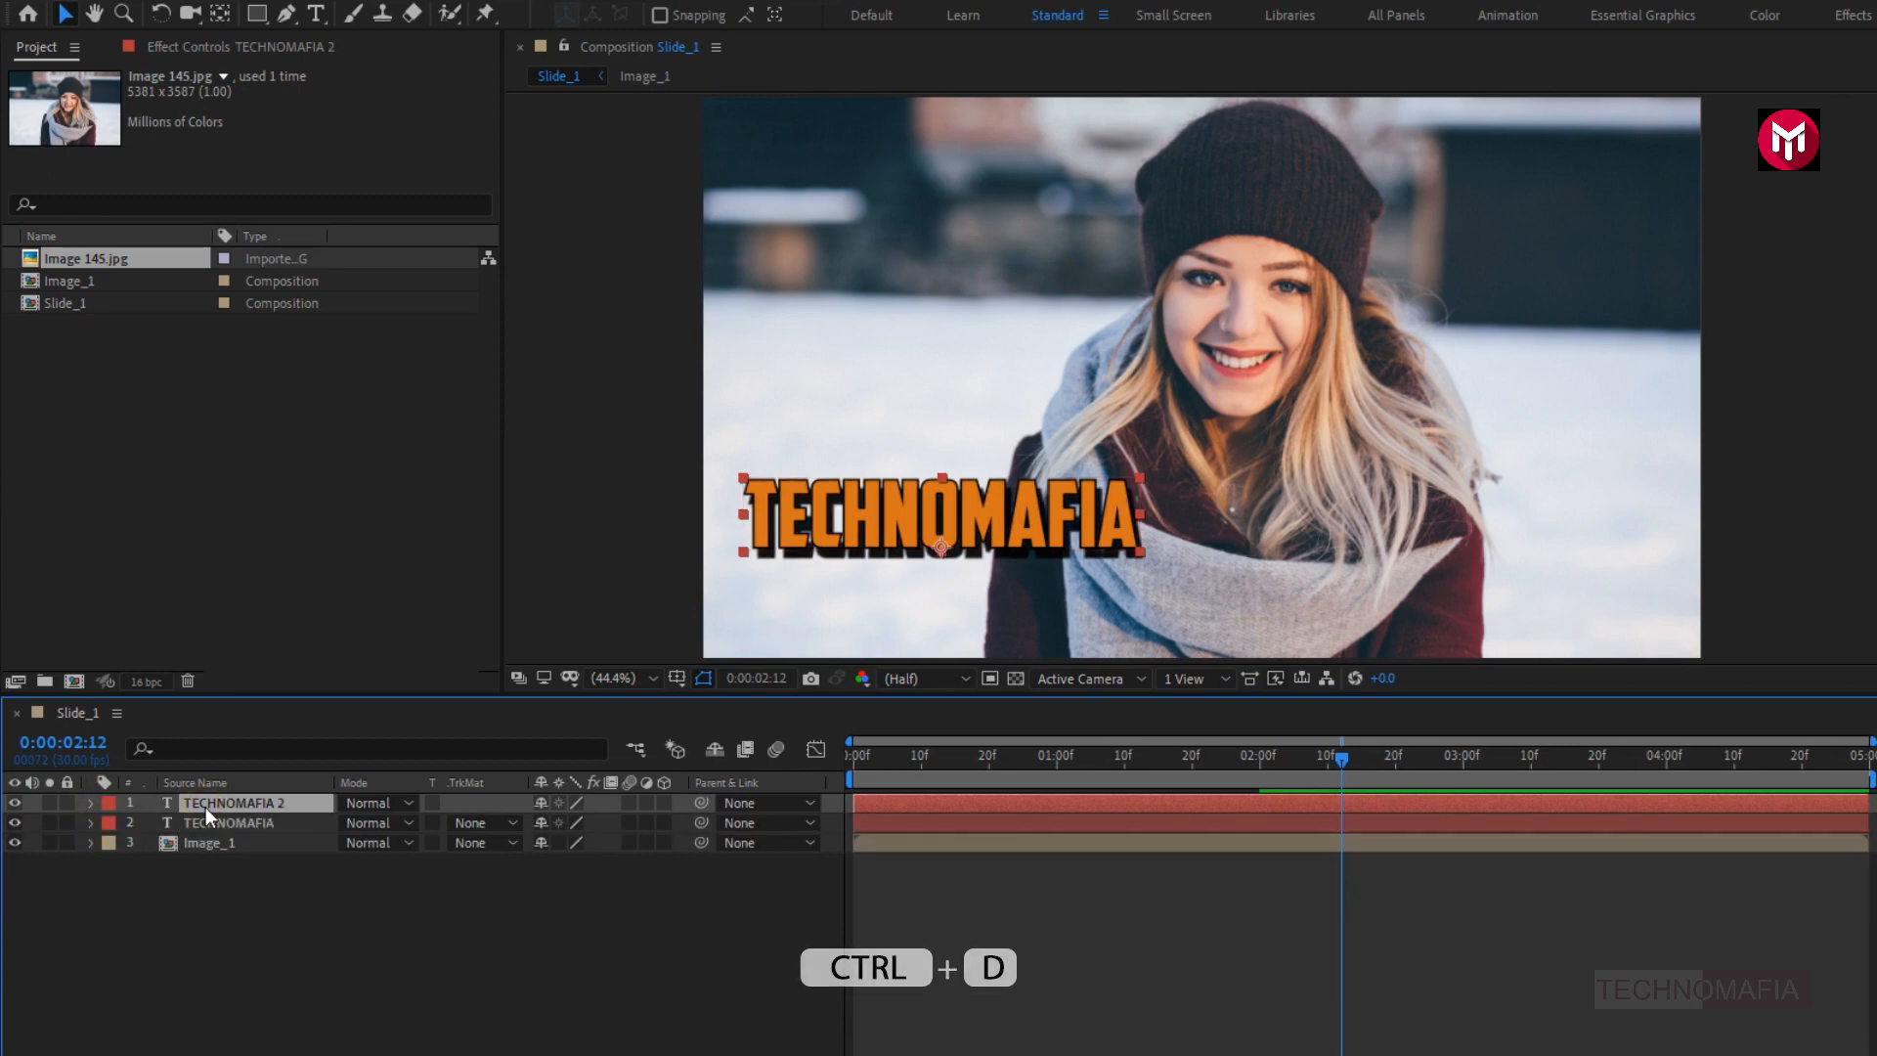
pyautogui.moveTo(876, 533); pyautogui.dragTo(891, 604)
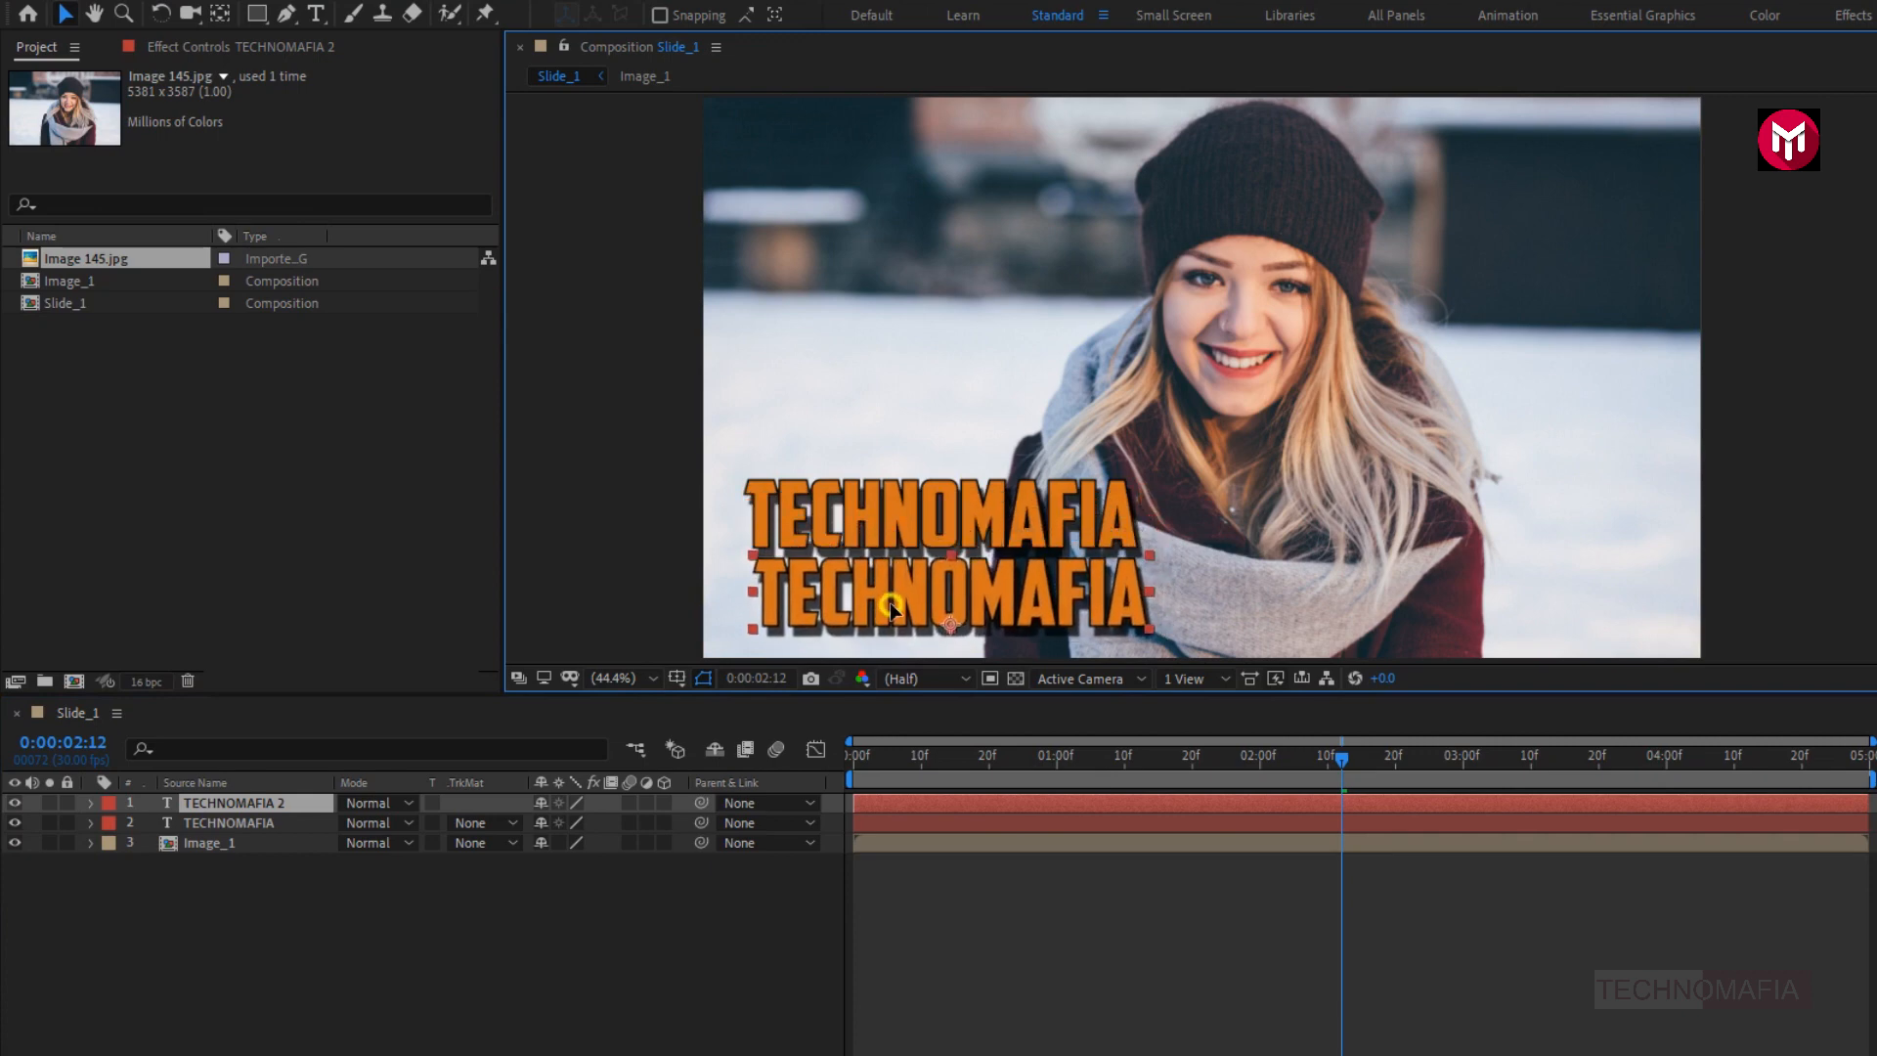
# - Replace the text of the duplicated title with PRESENTS
pyautogui.doubleClick(891, 604)
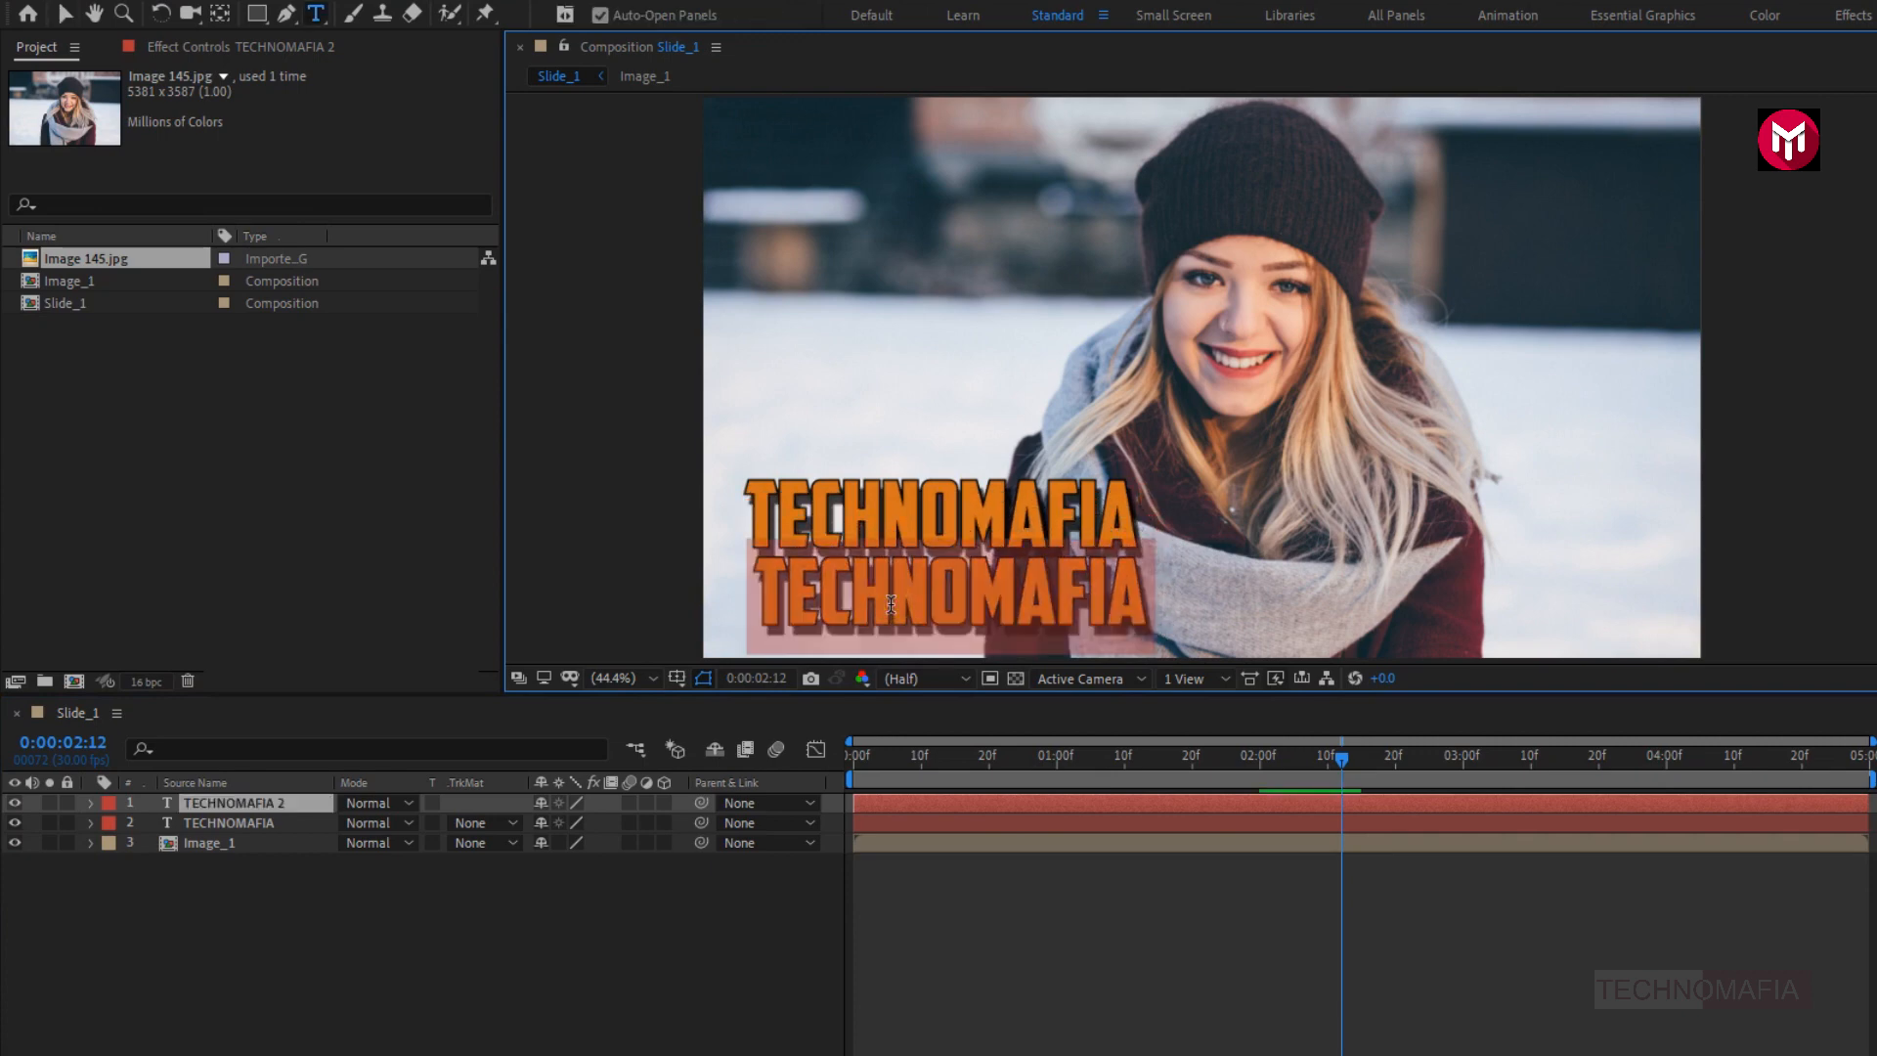
pyautogui.write('PRES')
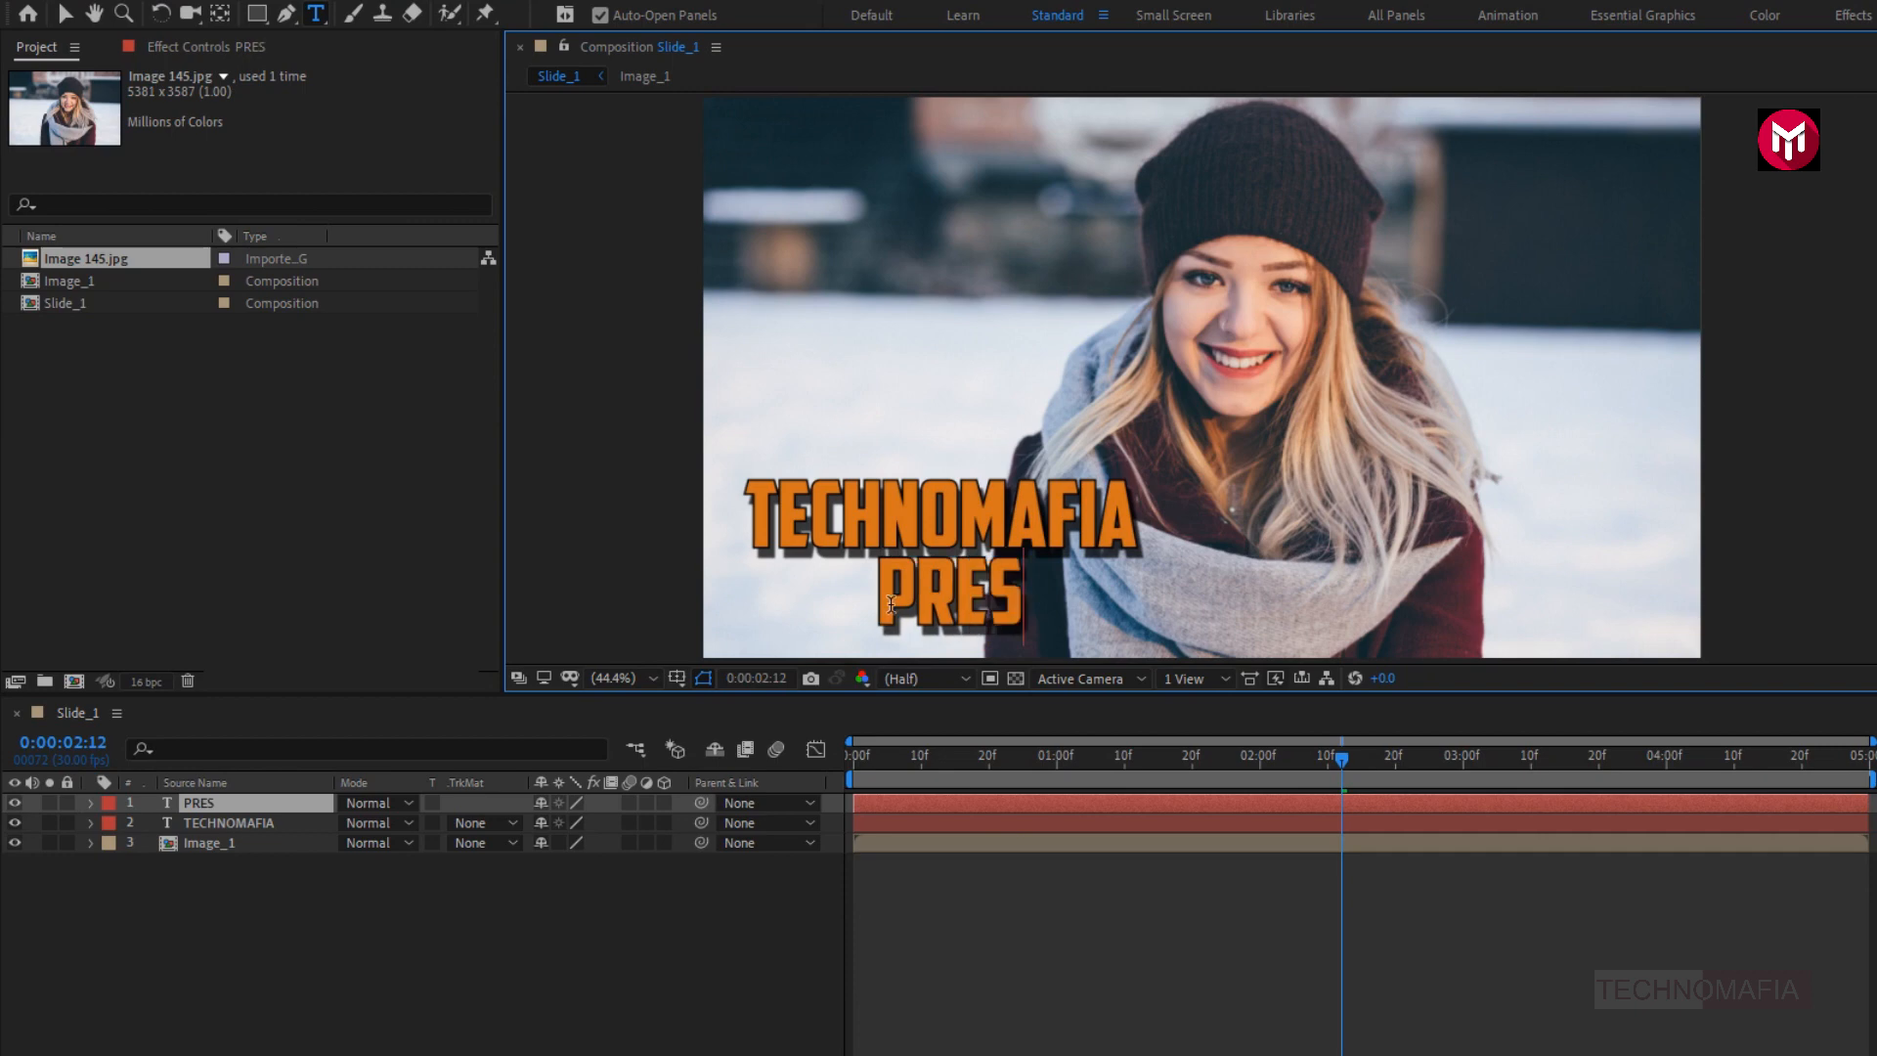
pyautogui.write('ENTS')
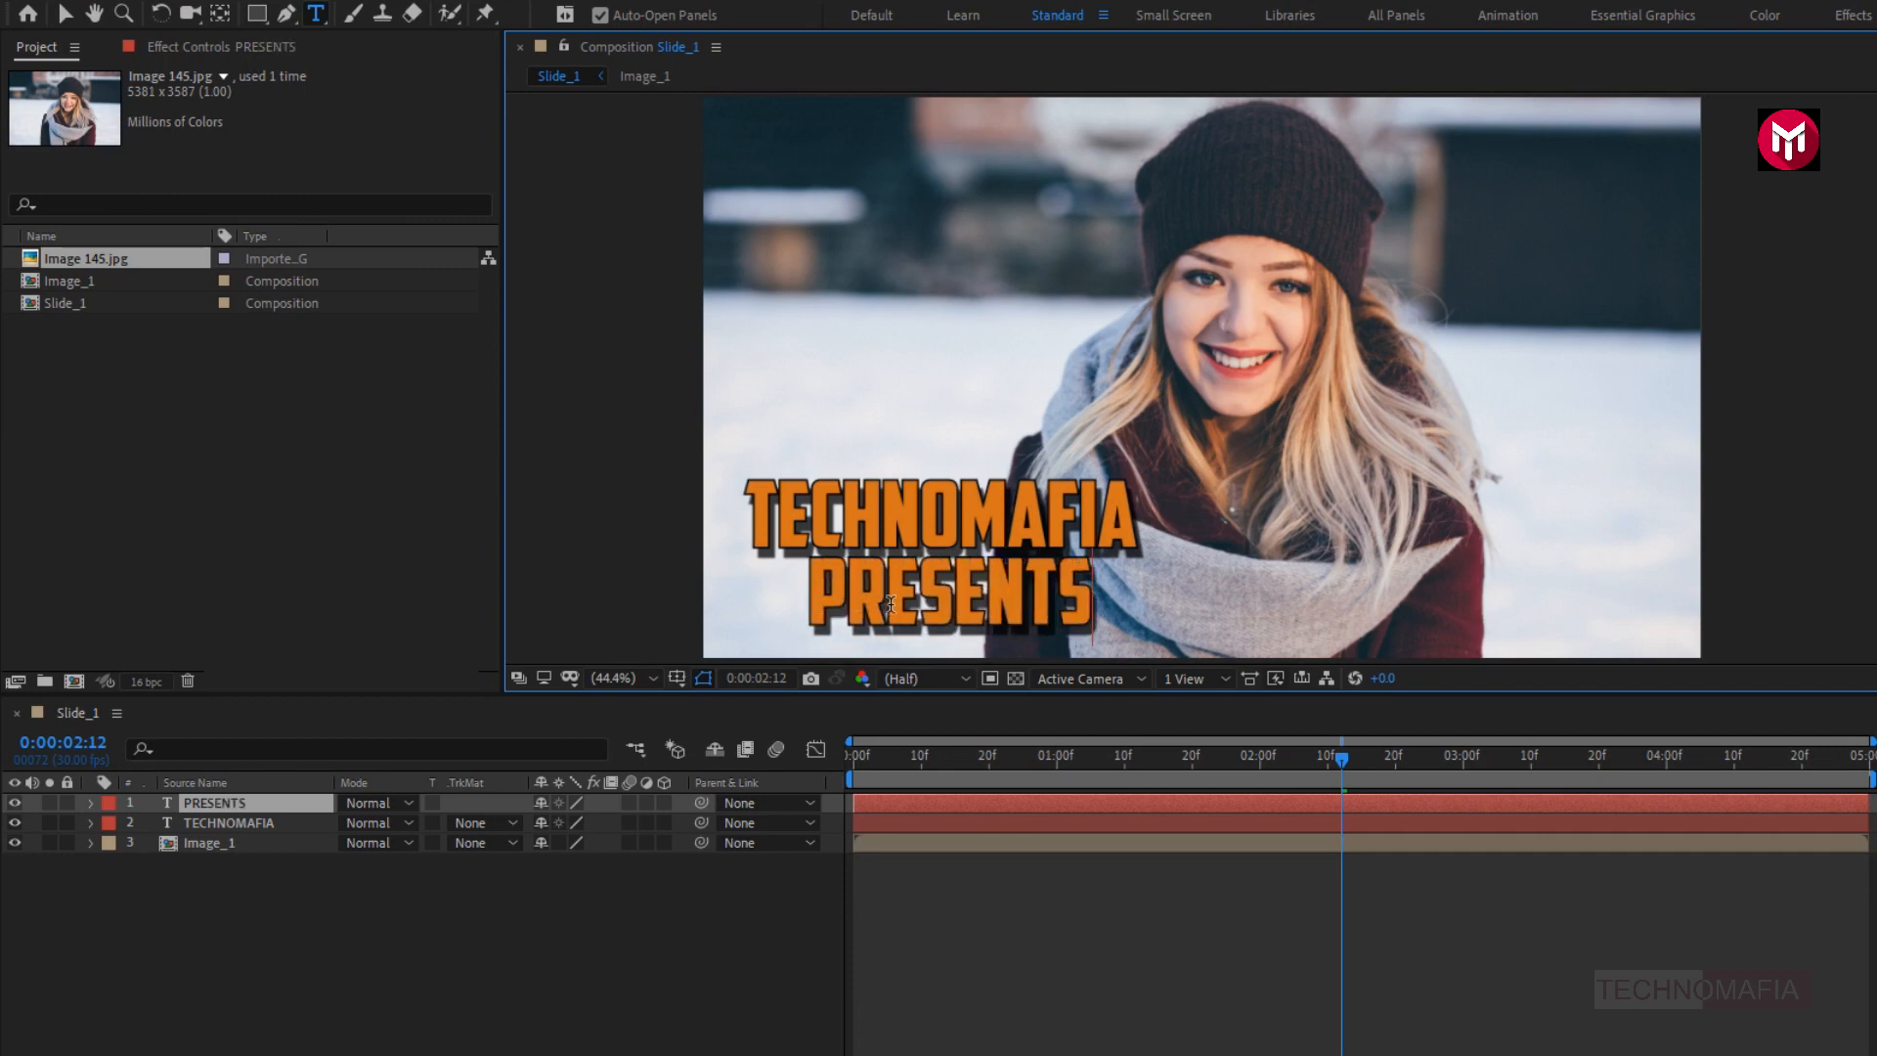
pyautogui.press('KP_Enter')
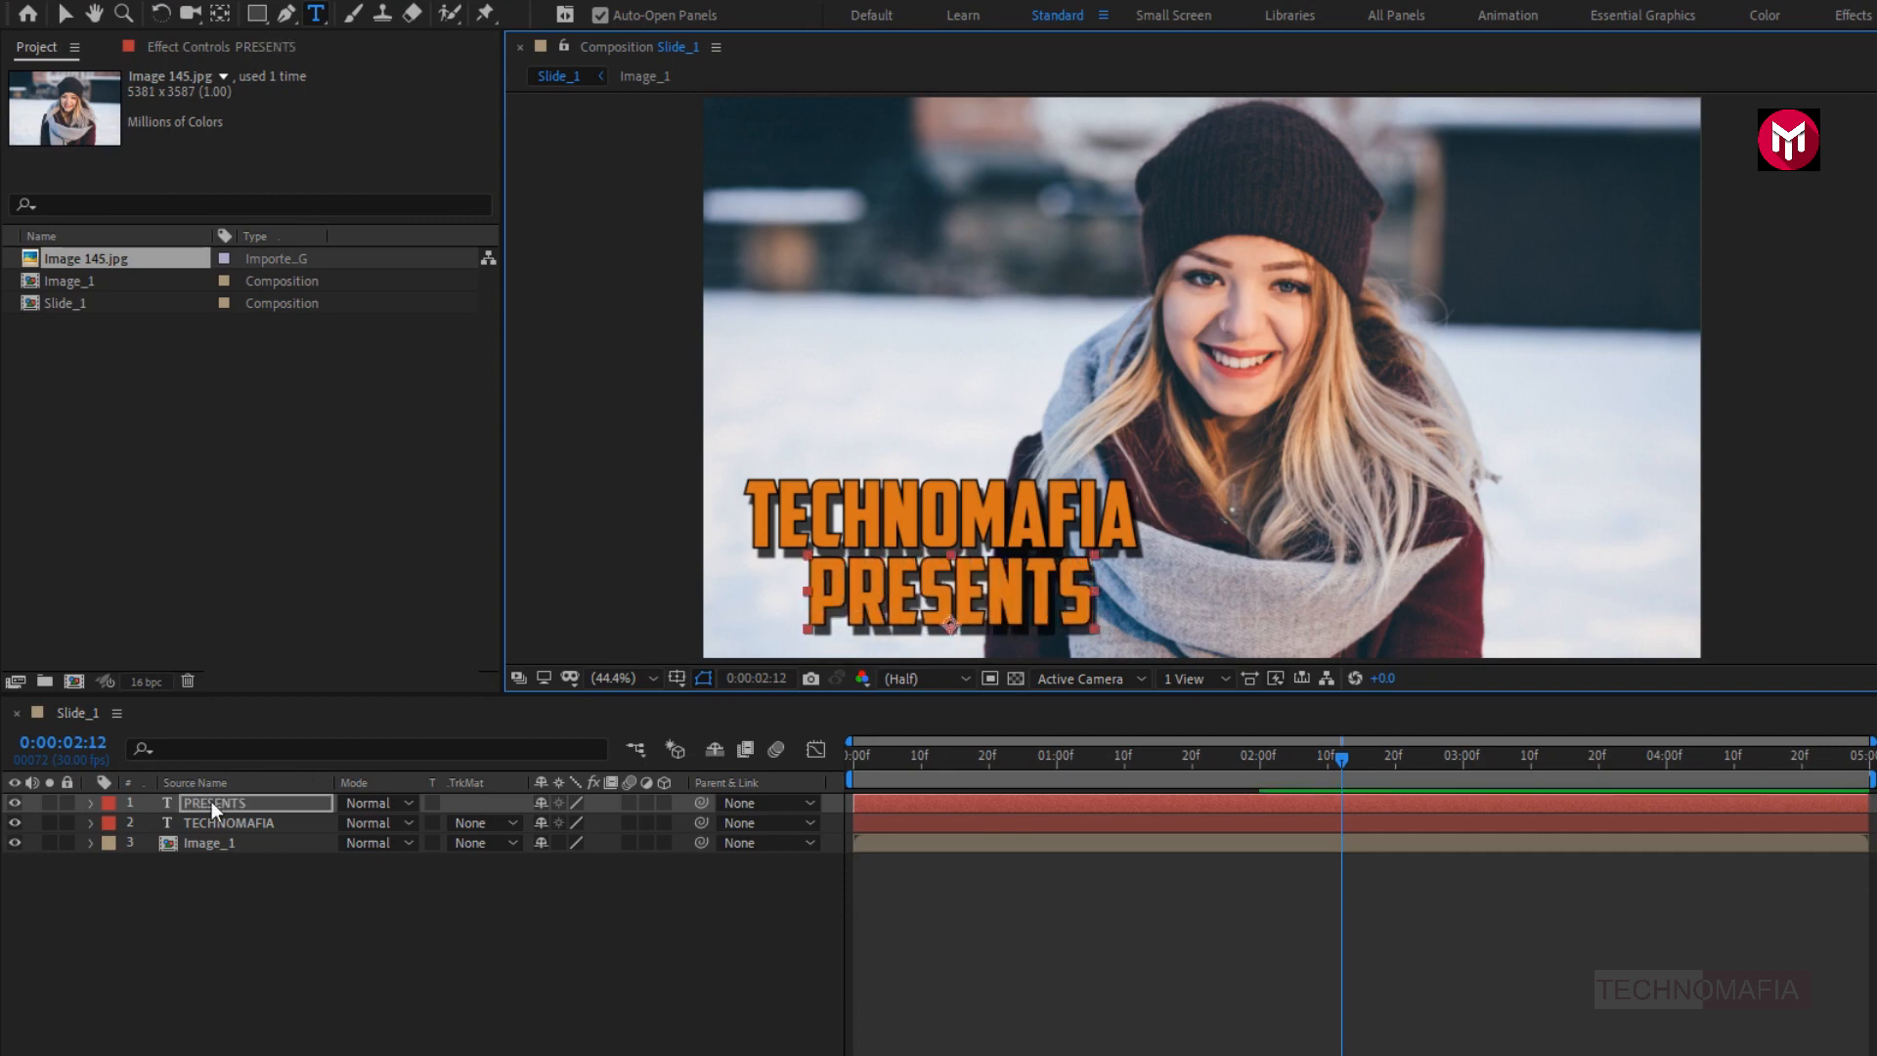
# - Reduce the PRESENTS text to a font size of 134 px and align it under the right end of TECHNOMAFIA
pyautogui.click(197, 810)
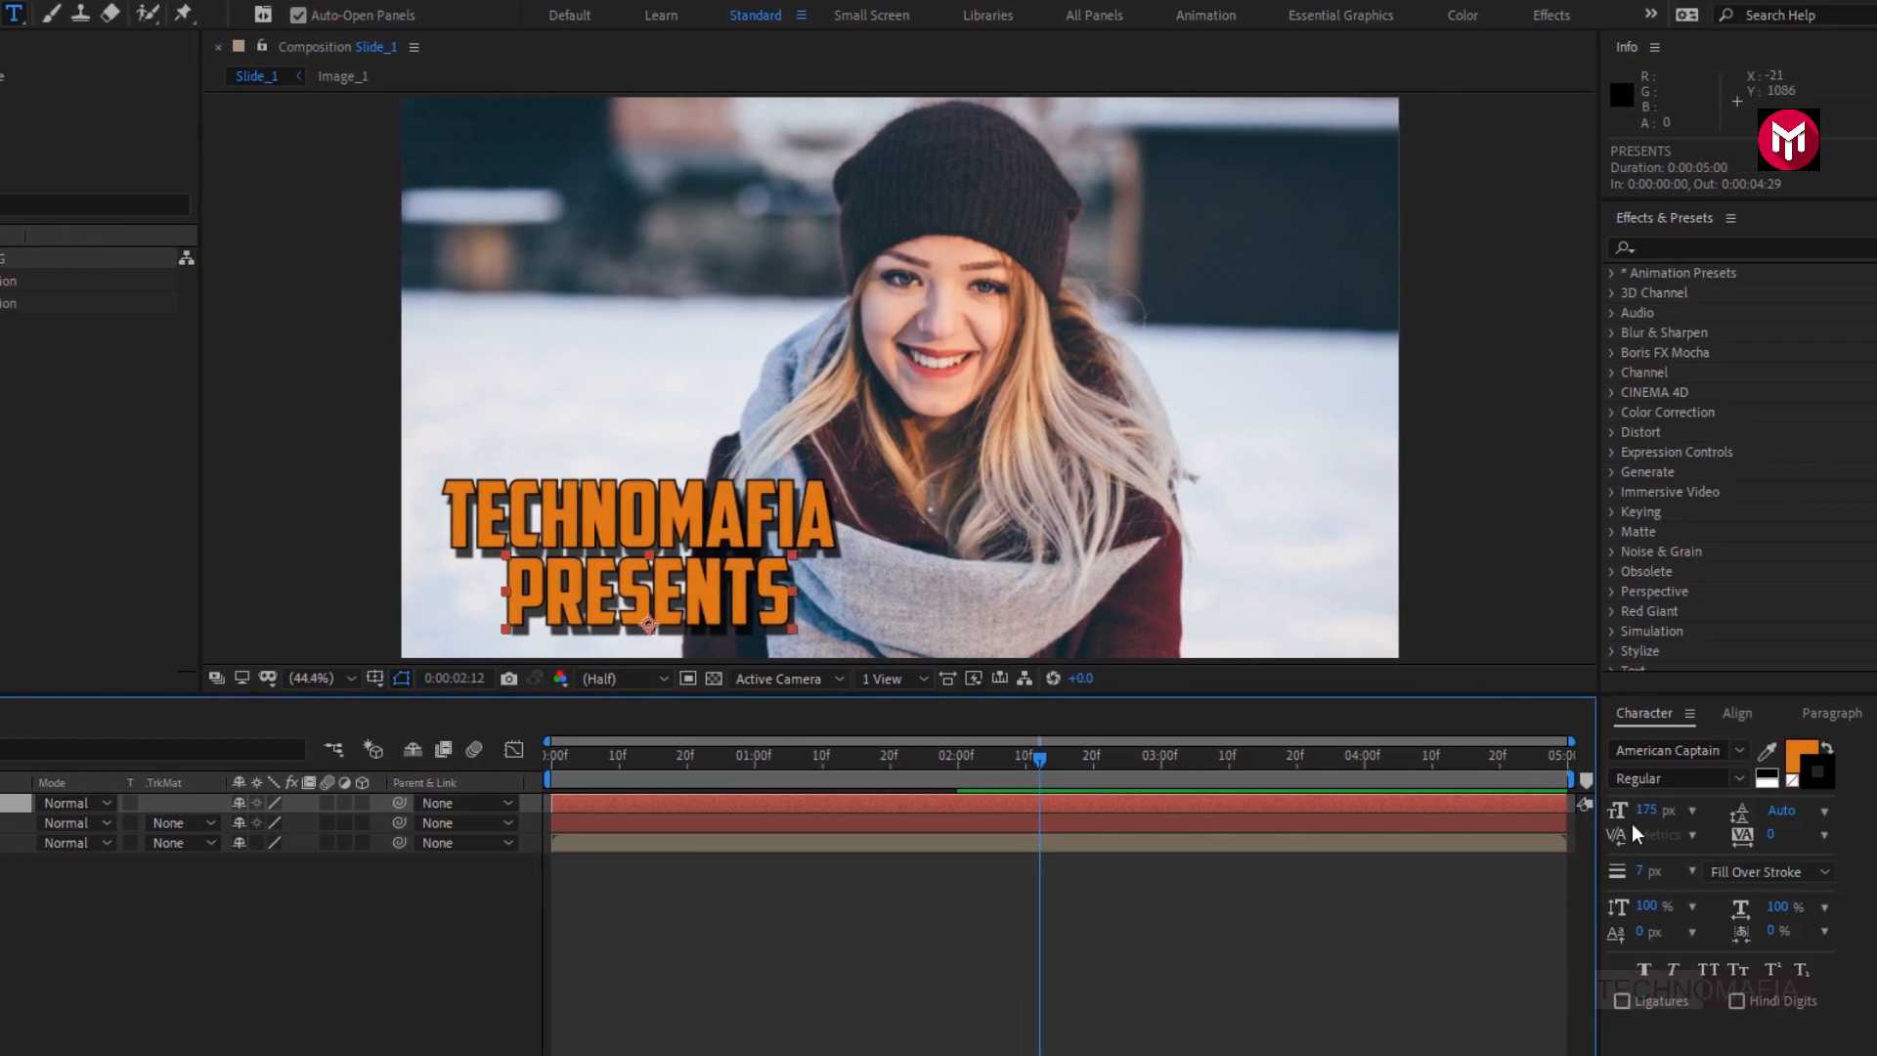
pyautogui.click(1643, 813)
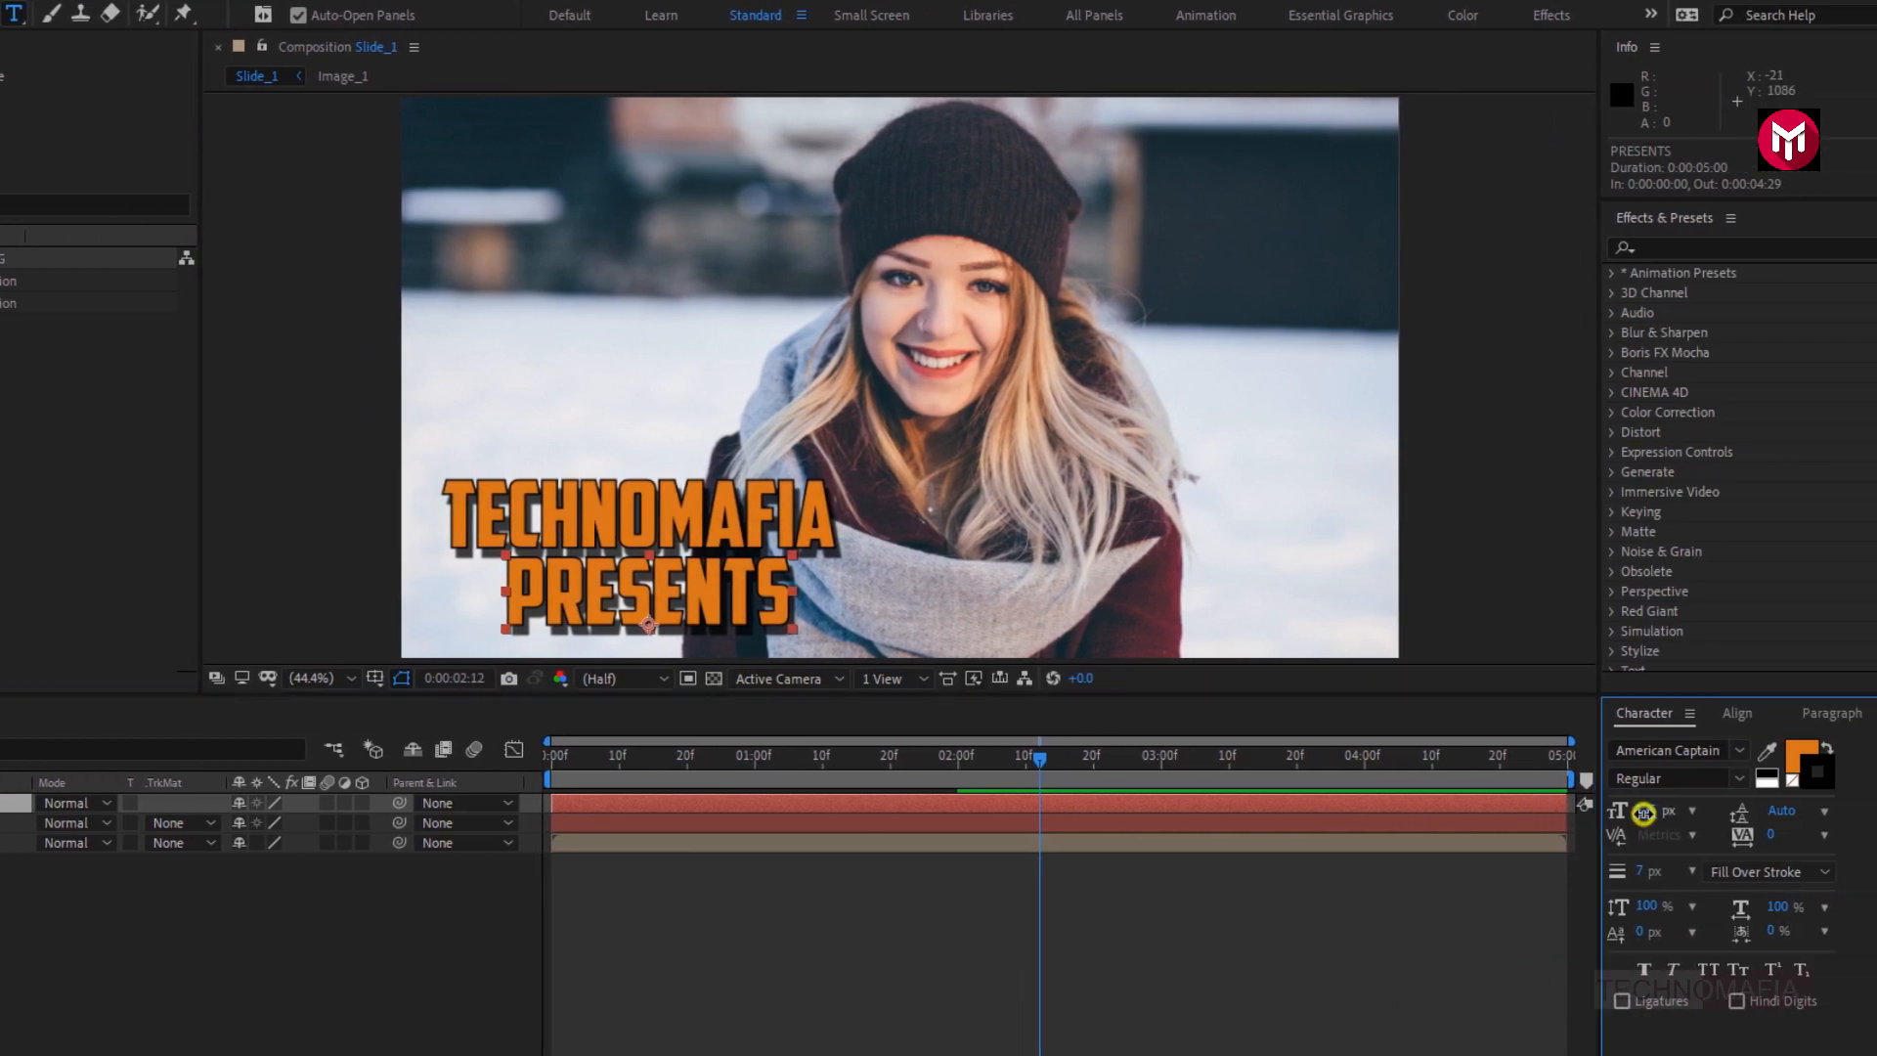
pyautogui.moveTo(1643, 813); pyautogui.dragTo(1605, 824)
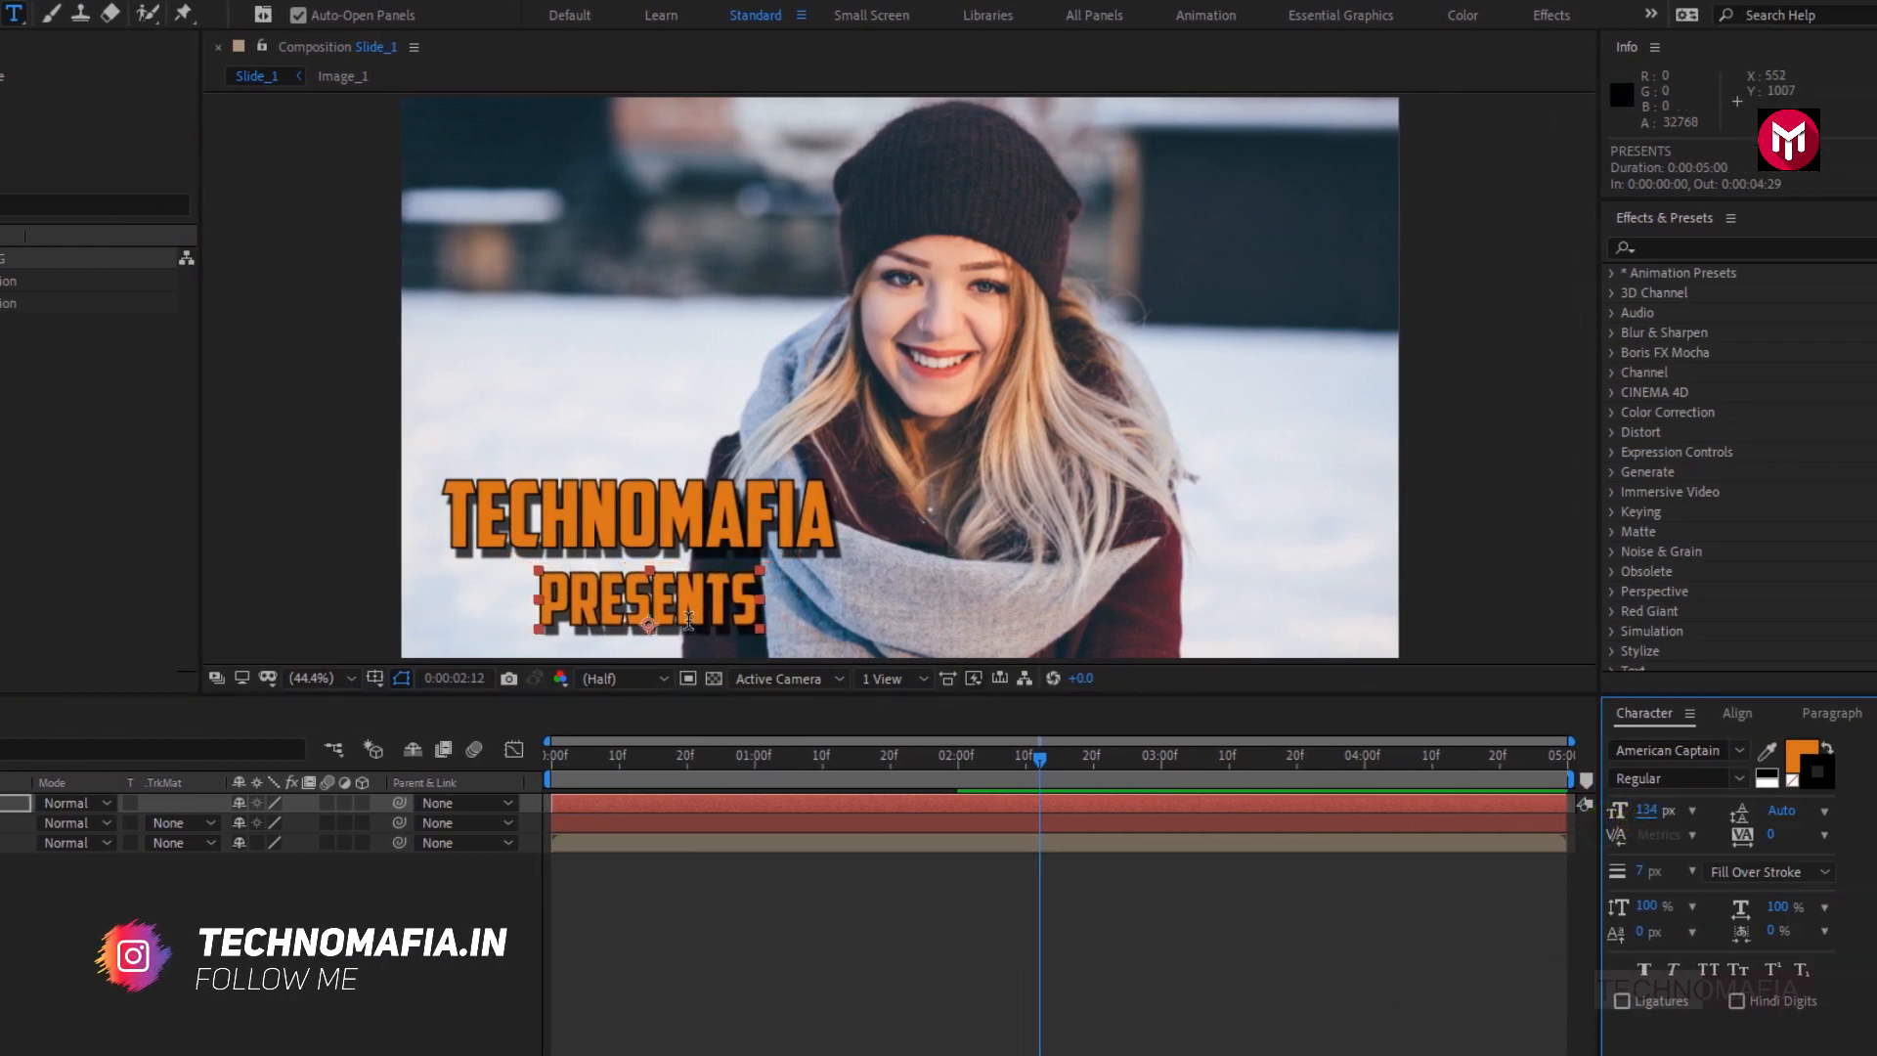
pyautogui.press('v')
pyautogui.moveTo(686, 611); pyautogui.dragTo(759, 604)
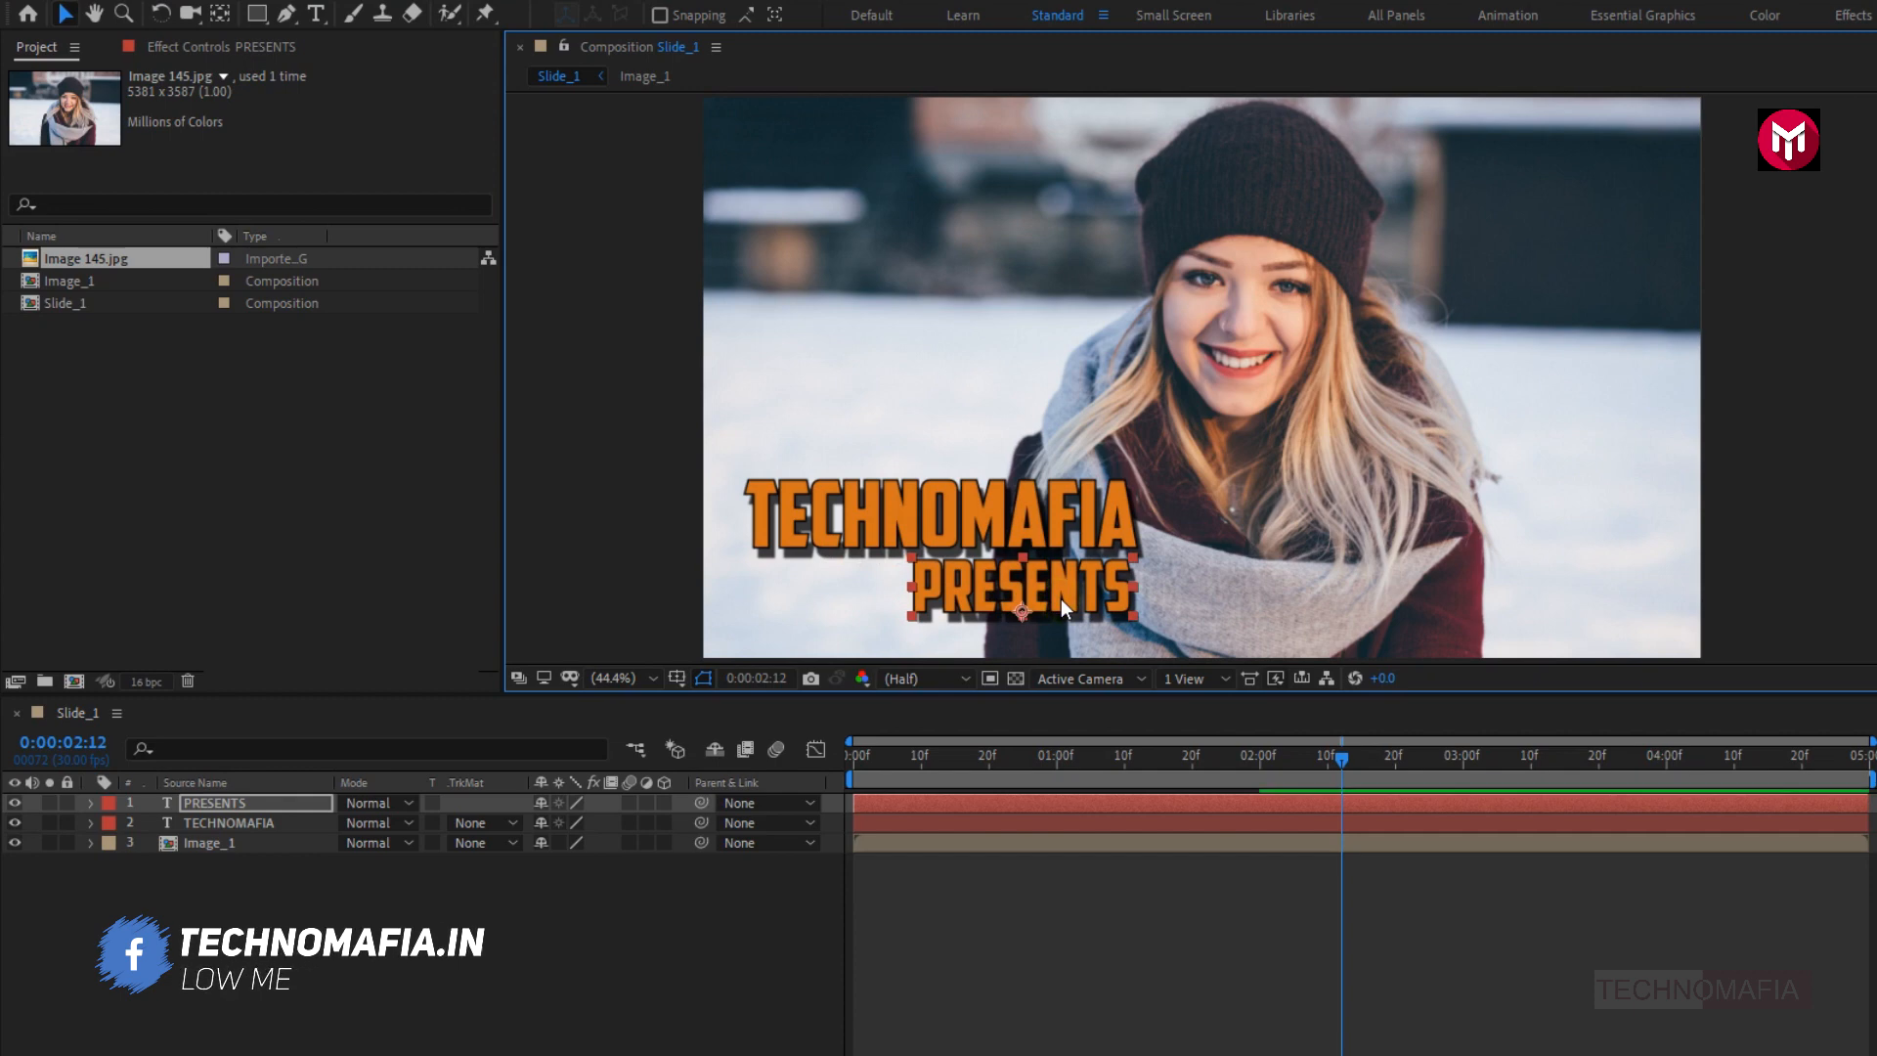
# - Pre-compose the PRESENTS and TECHNOMAFIA layers together into a new composition named Text_1
pyautogui.click(243, 825)
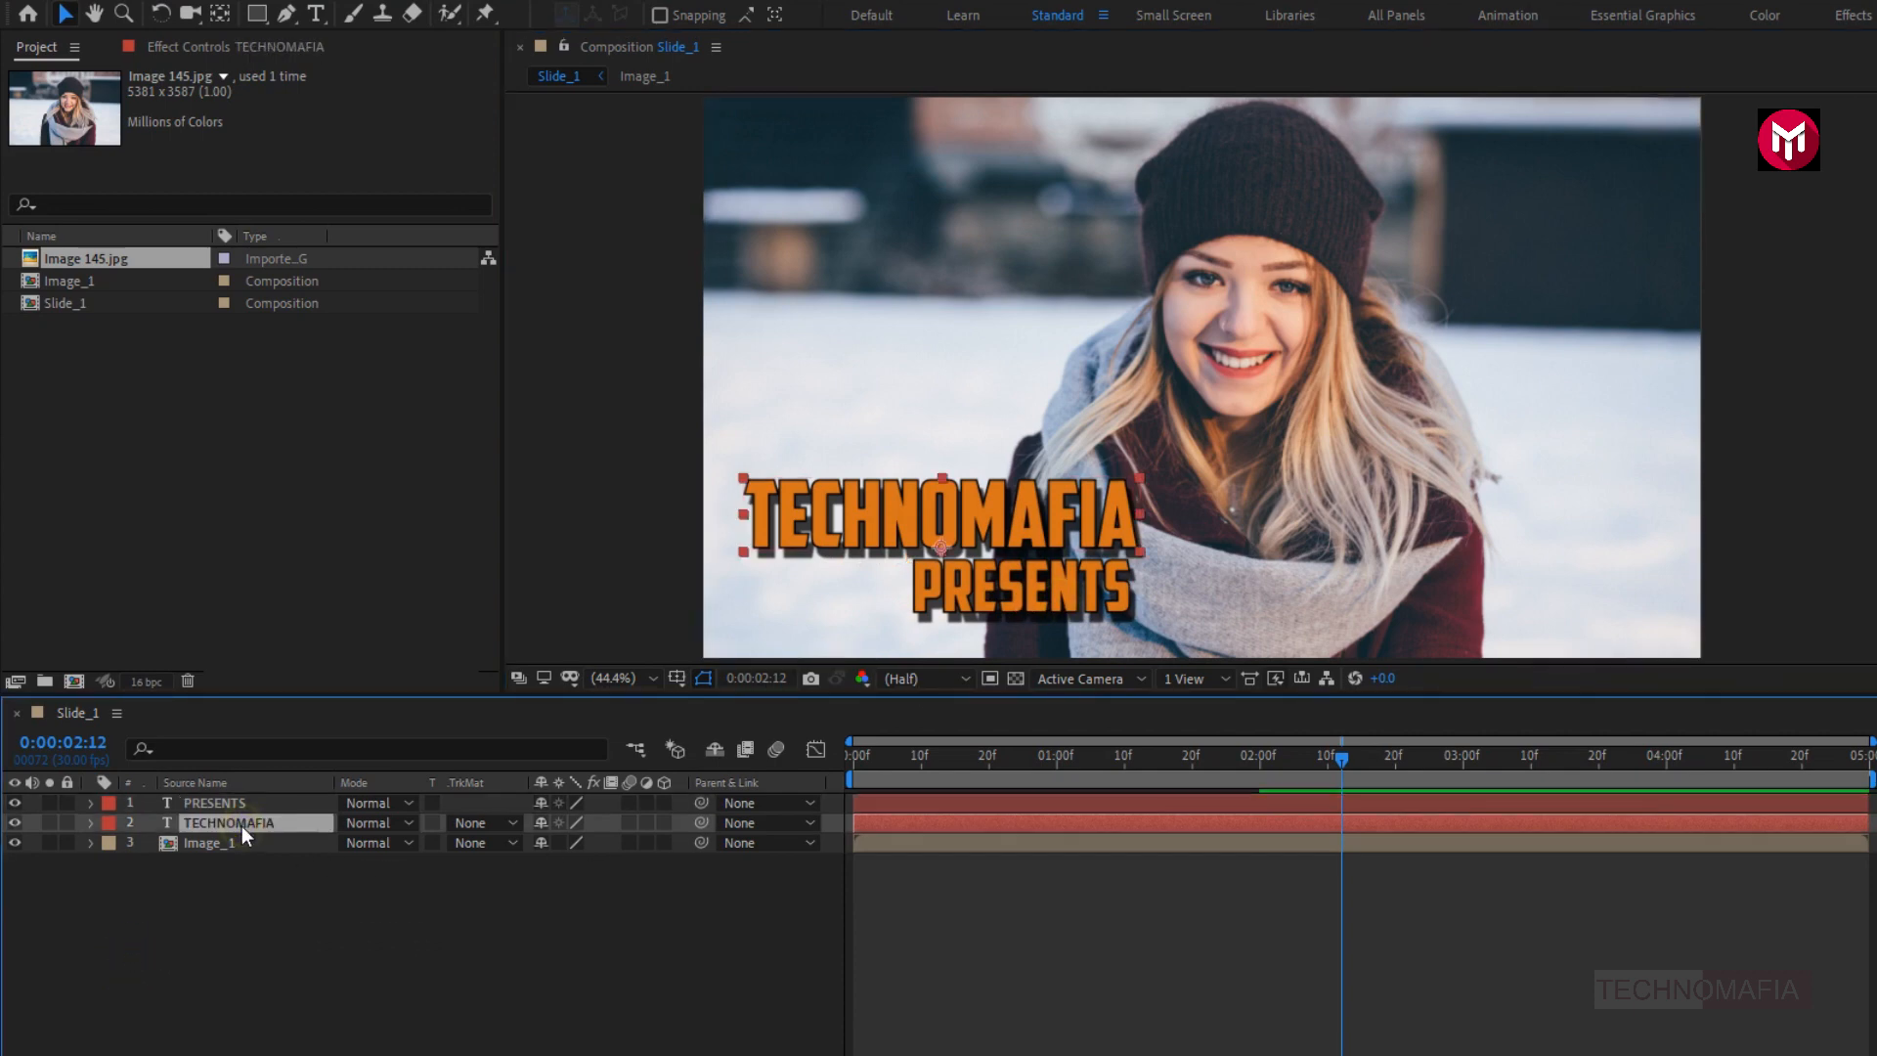
pyautogui.rightClick(231, 805)
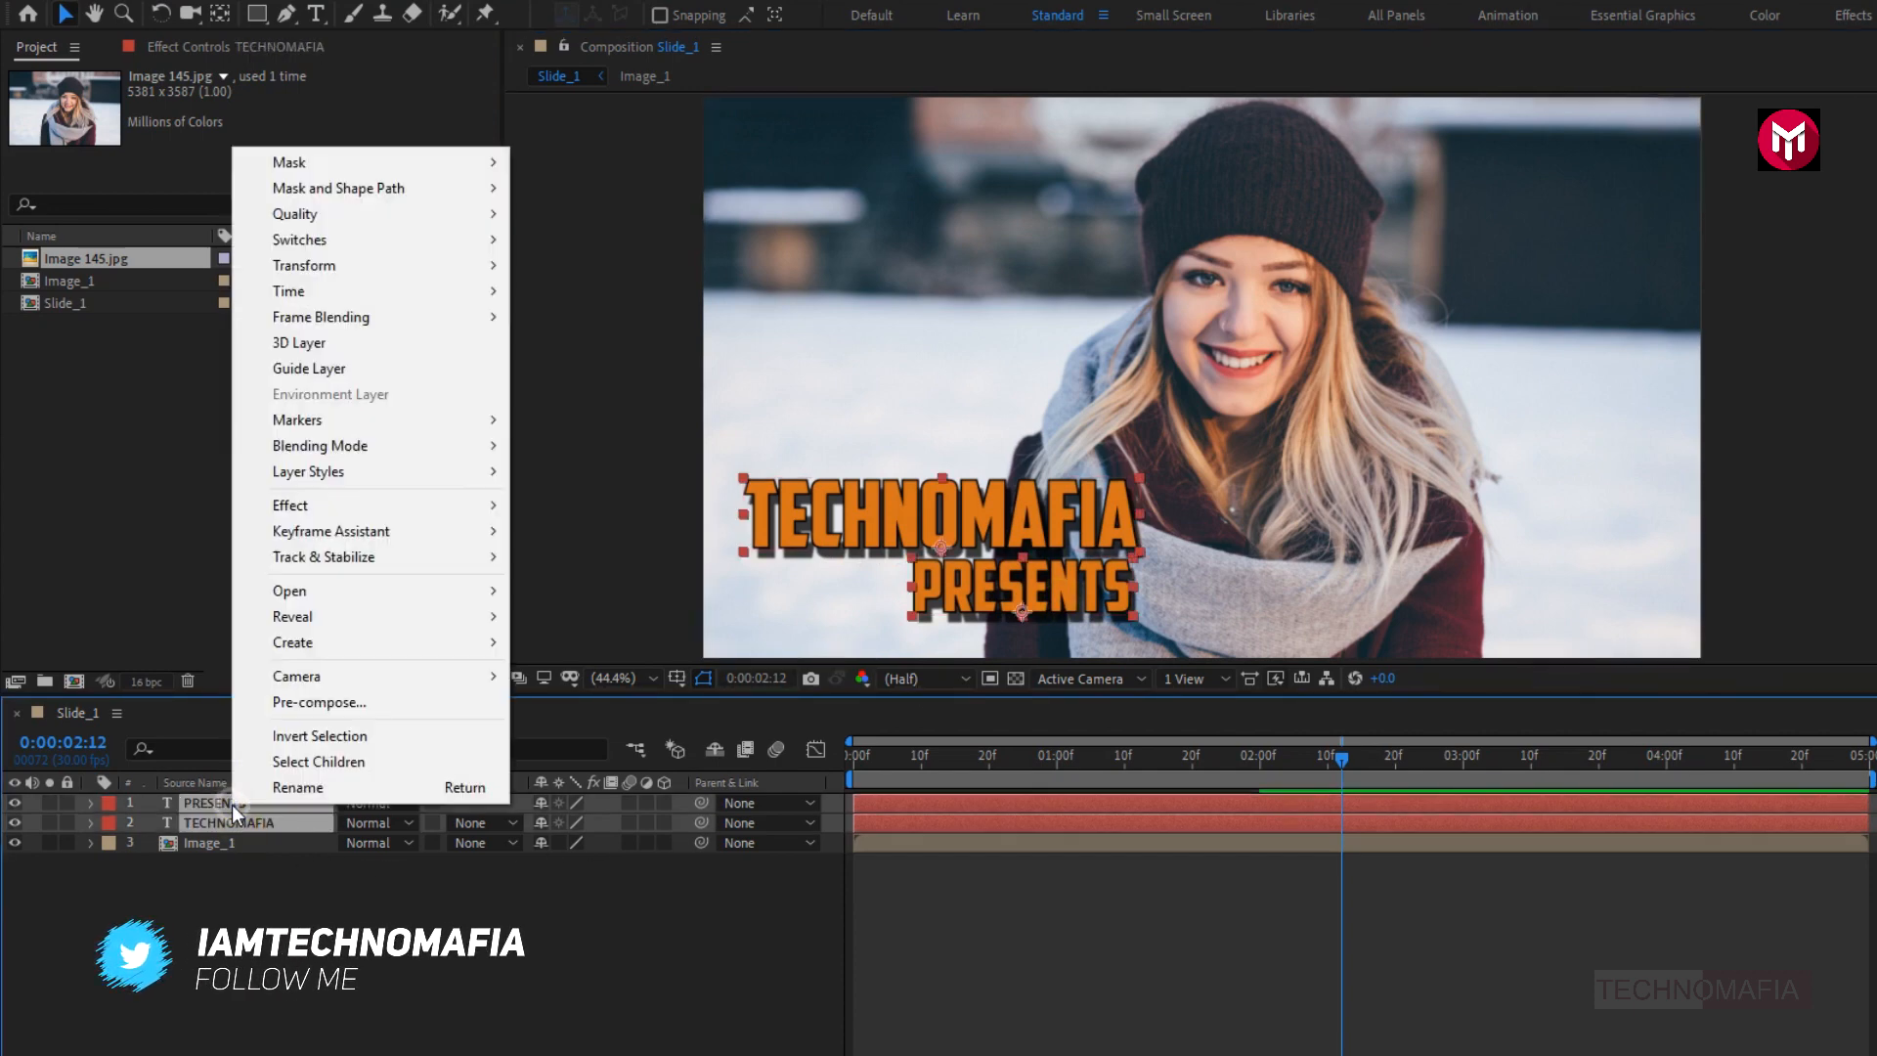
pyautogui.click(272, 704)
pyautogui.write('T')
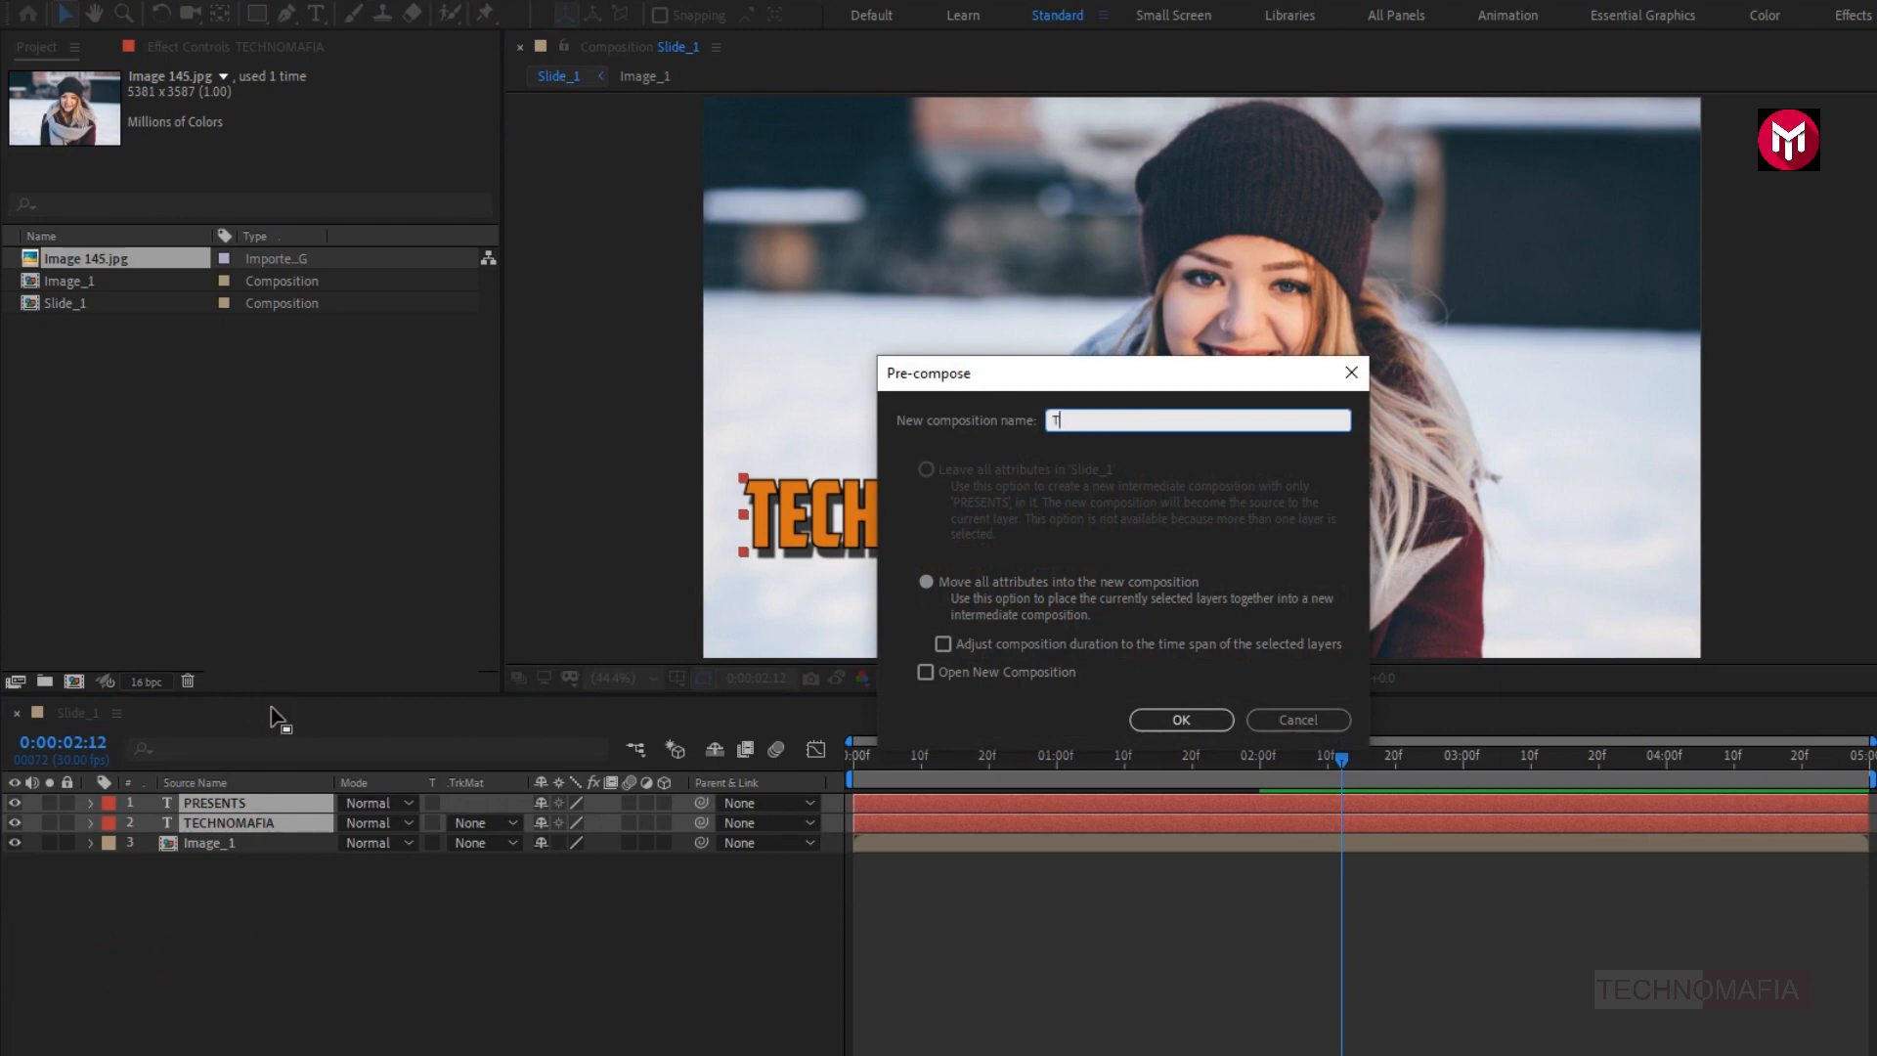
pyautogui.write('ext_1')
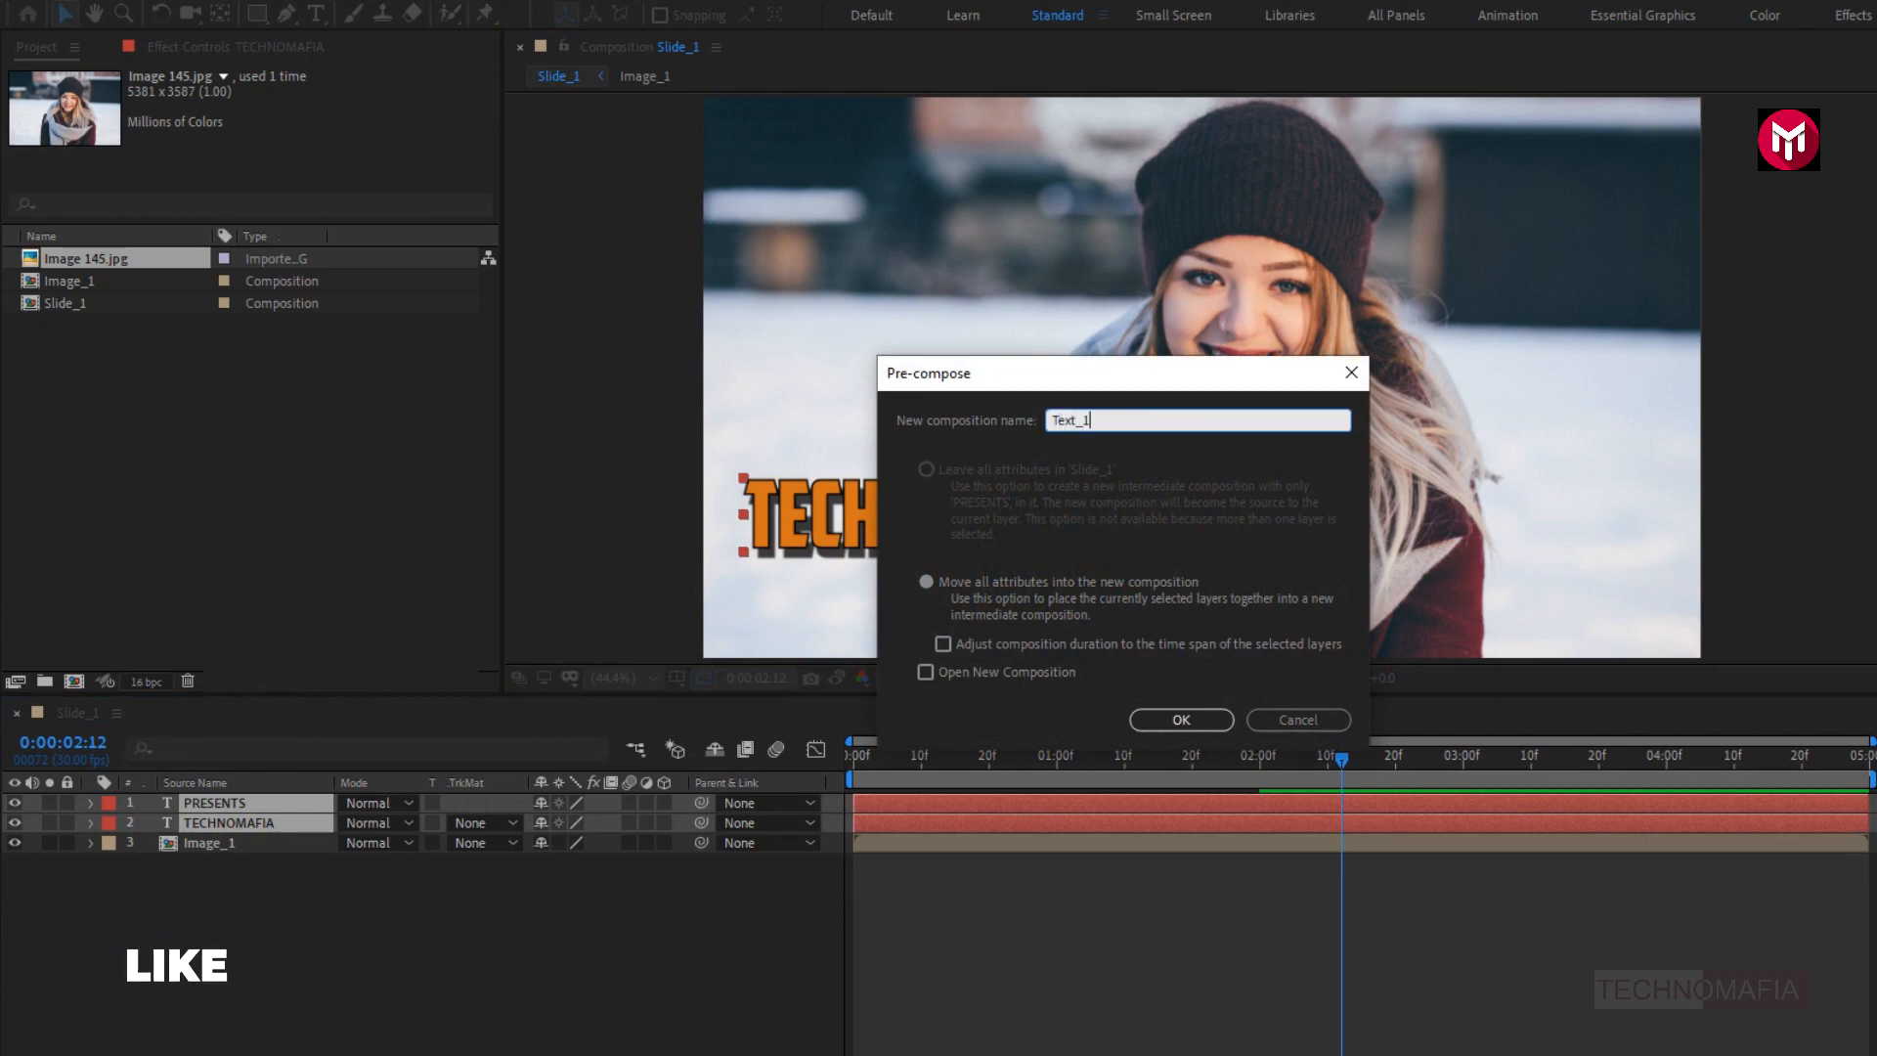
pyautogui.click(1145, 722)
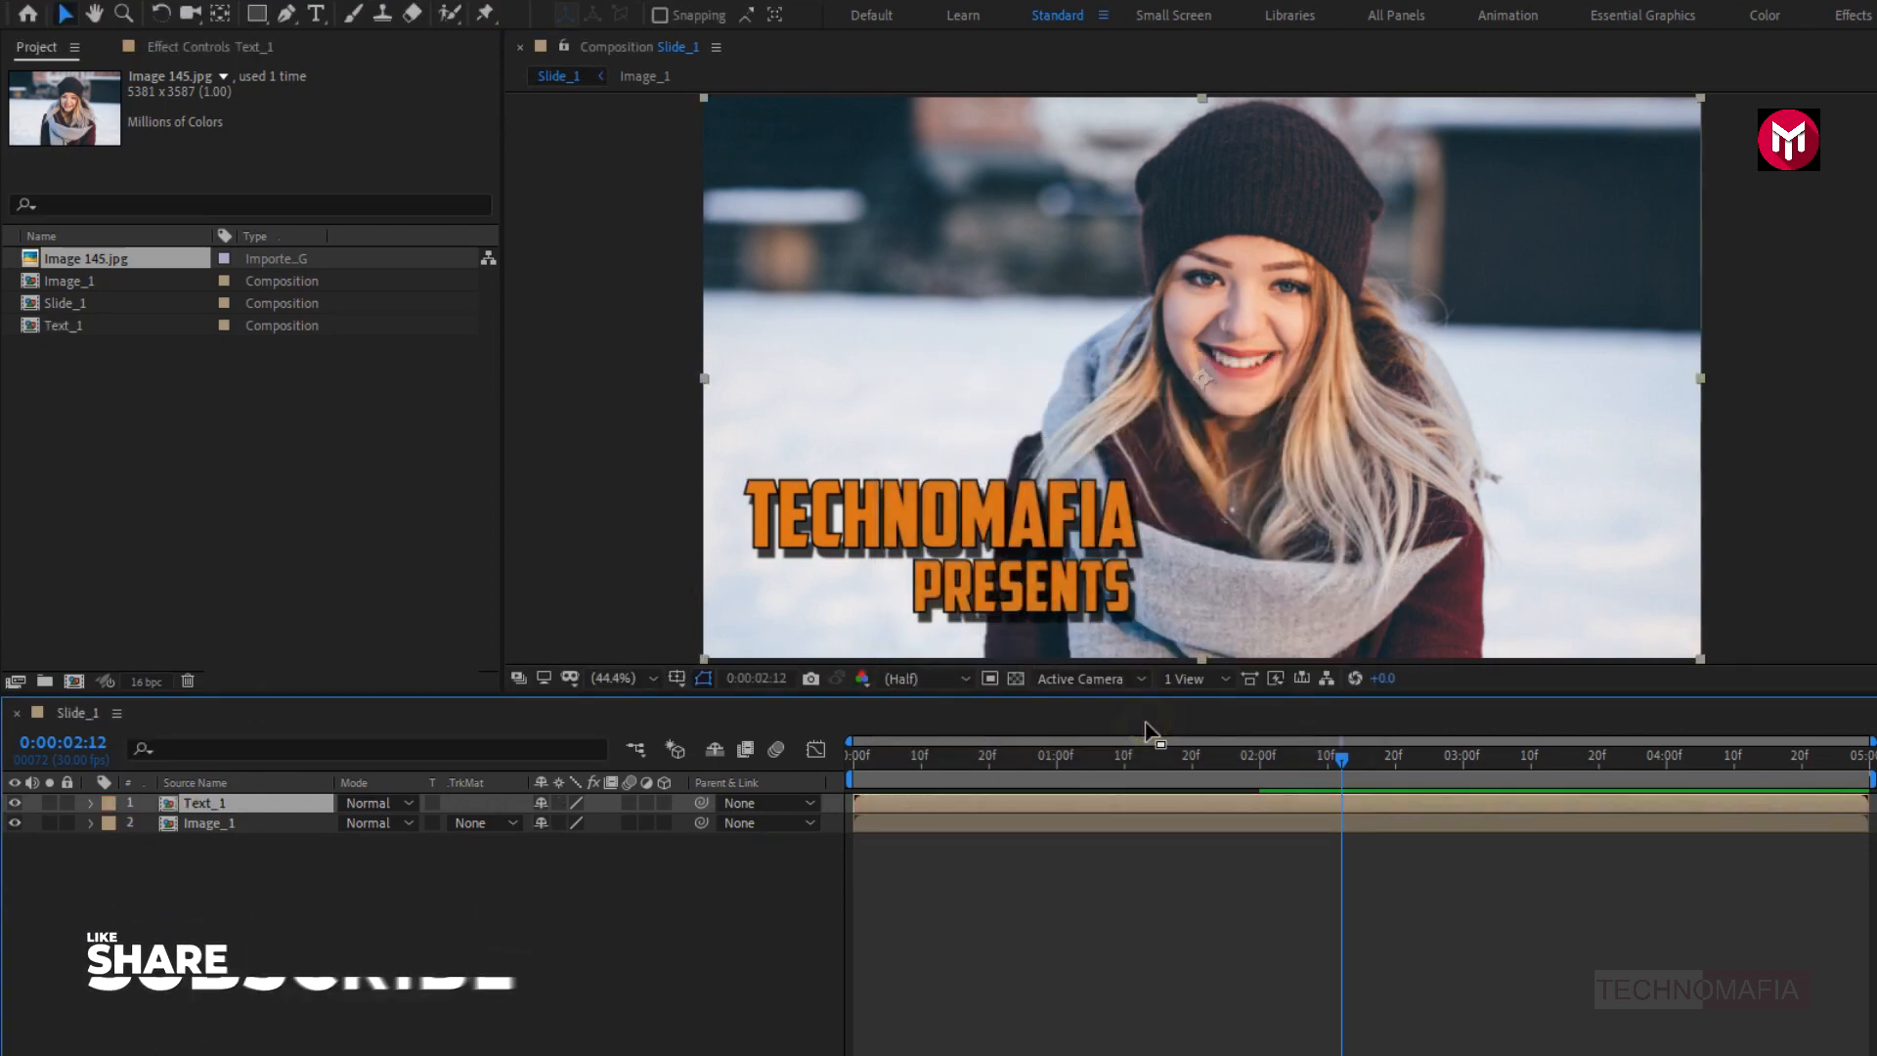
# - Shift the Text_1 layer in time so that it starts at 0:00:01:00
pyautogui.click(855, 760)
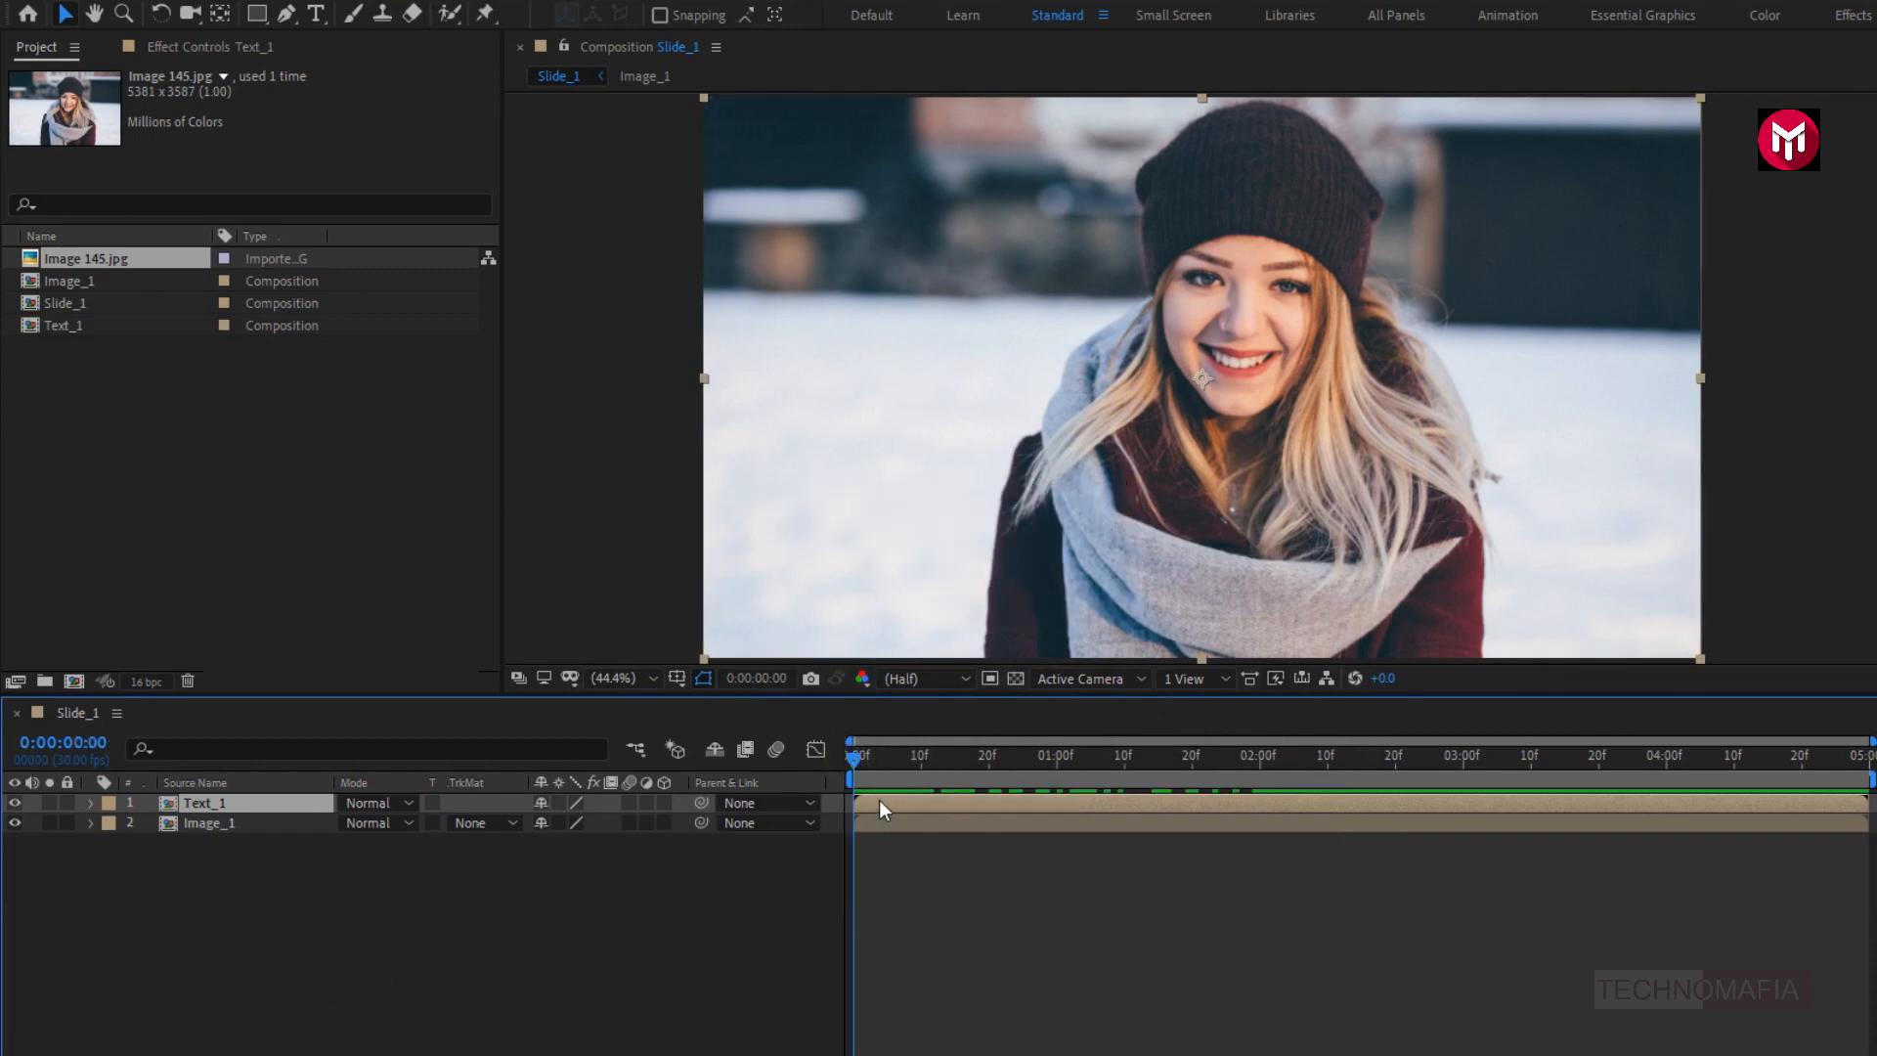
pyautogui.moveTo(878, 802); pyautogui.dragTo(1079, 797)
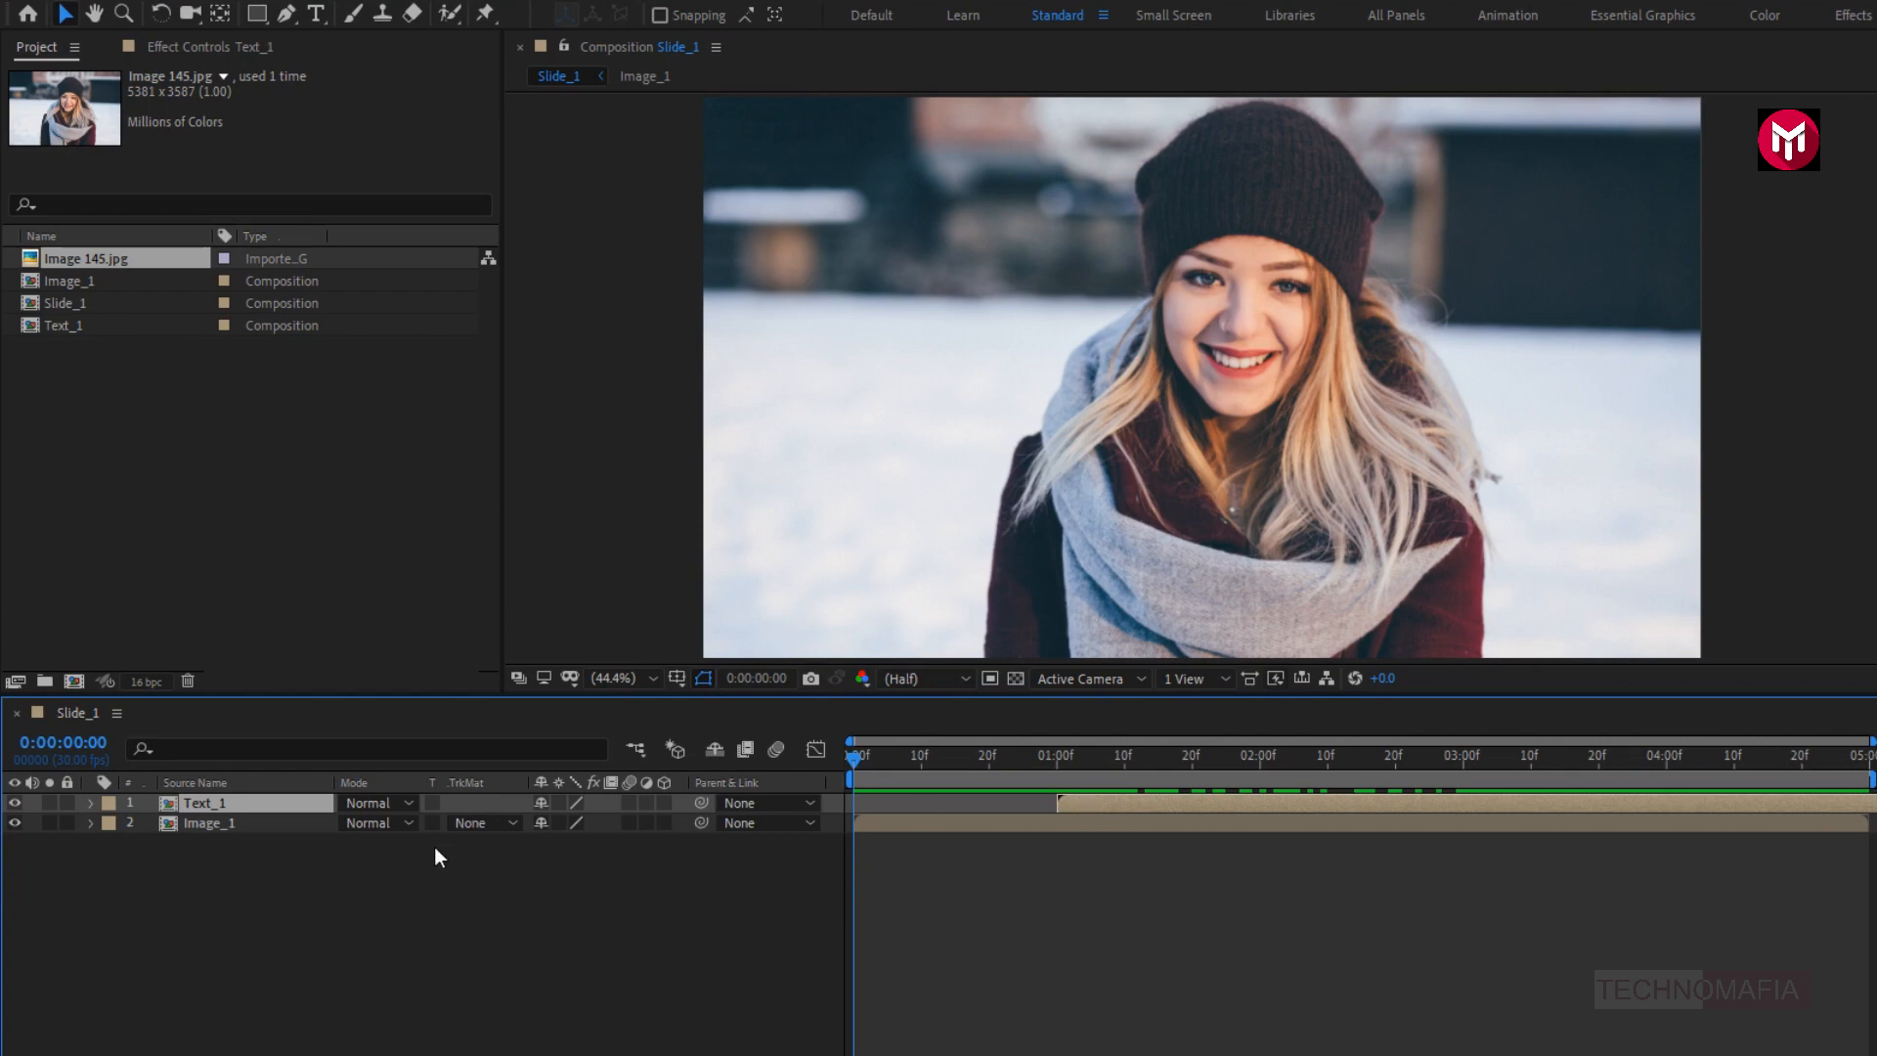
# - Add a new empty shape layer to the Slide_1 composition
pyautogui.rightClick(360, 872)
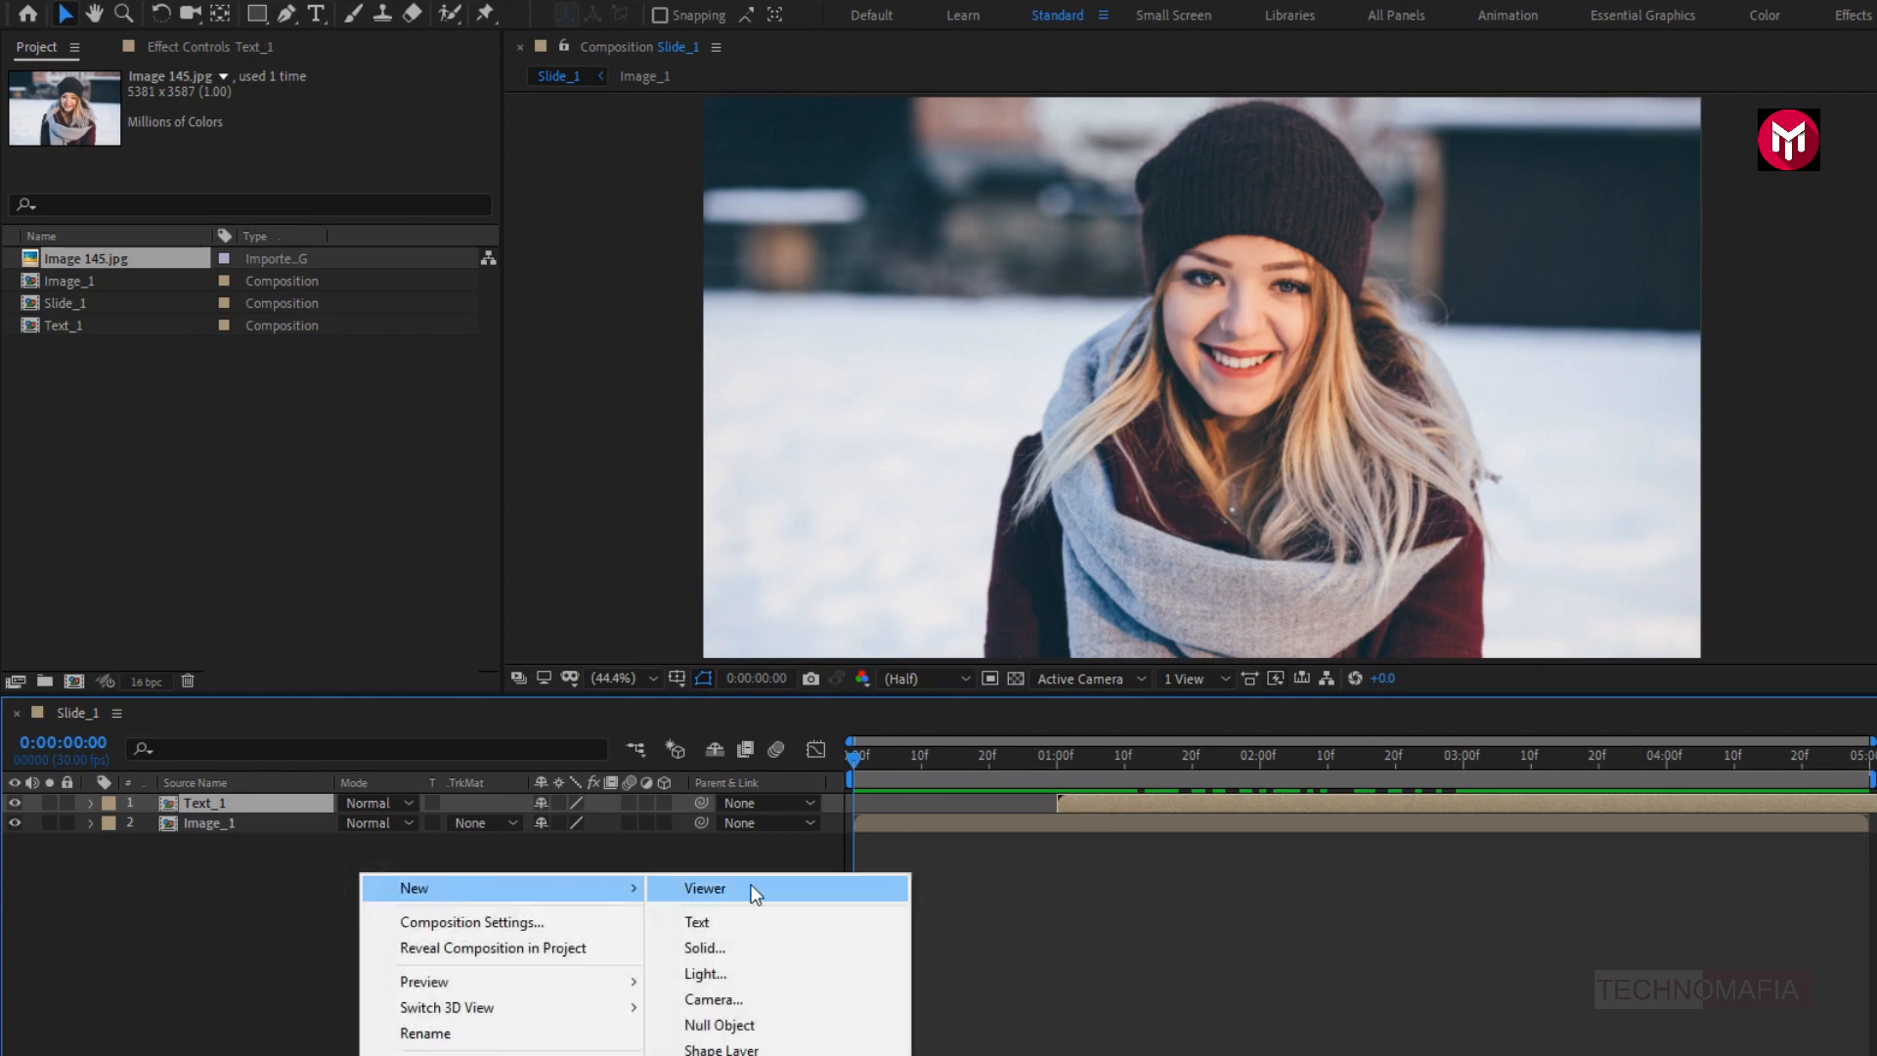
pyautogui.click(731, 1049)
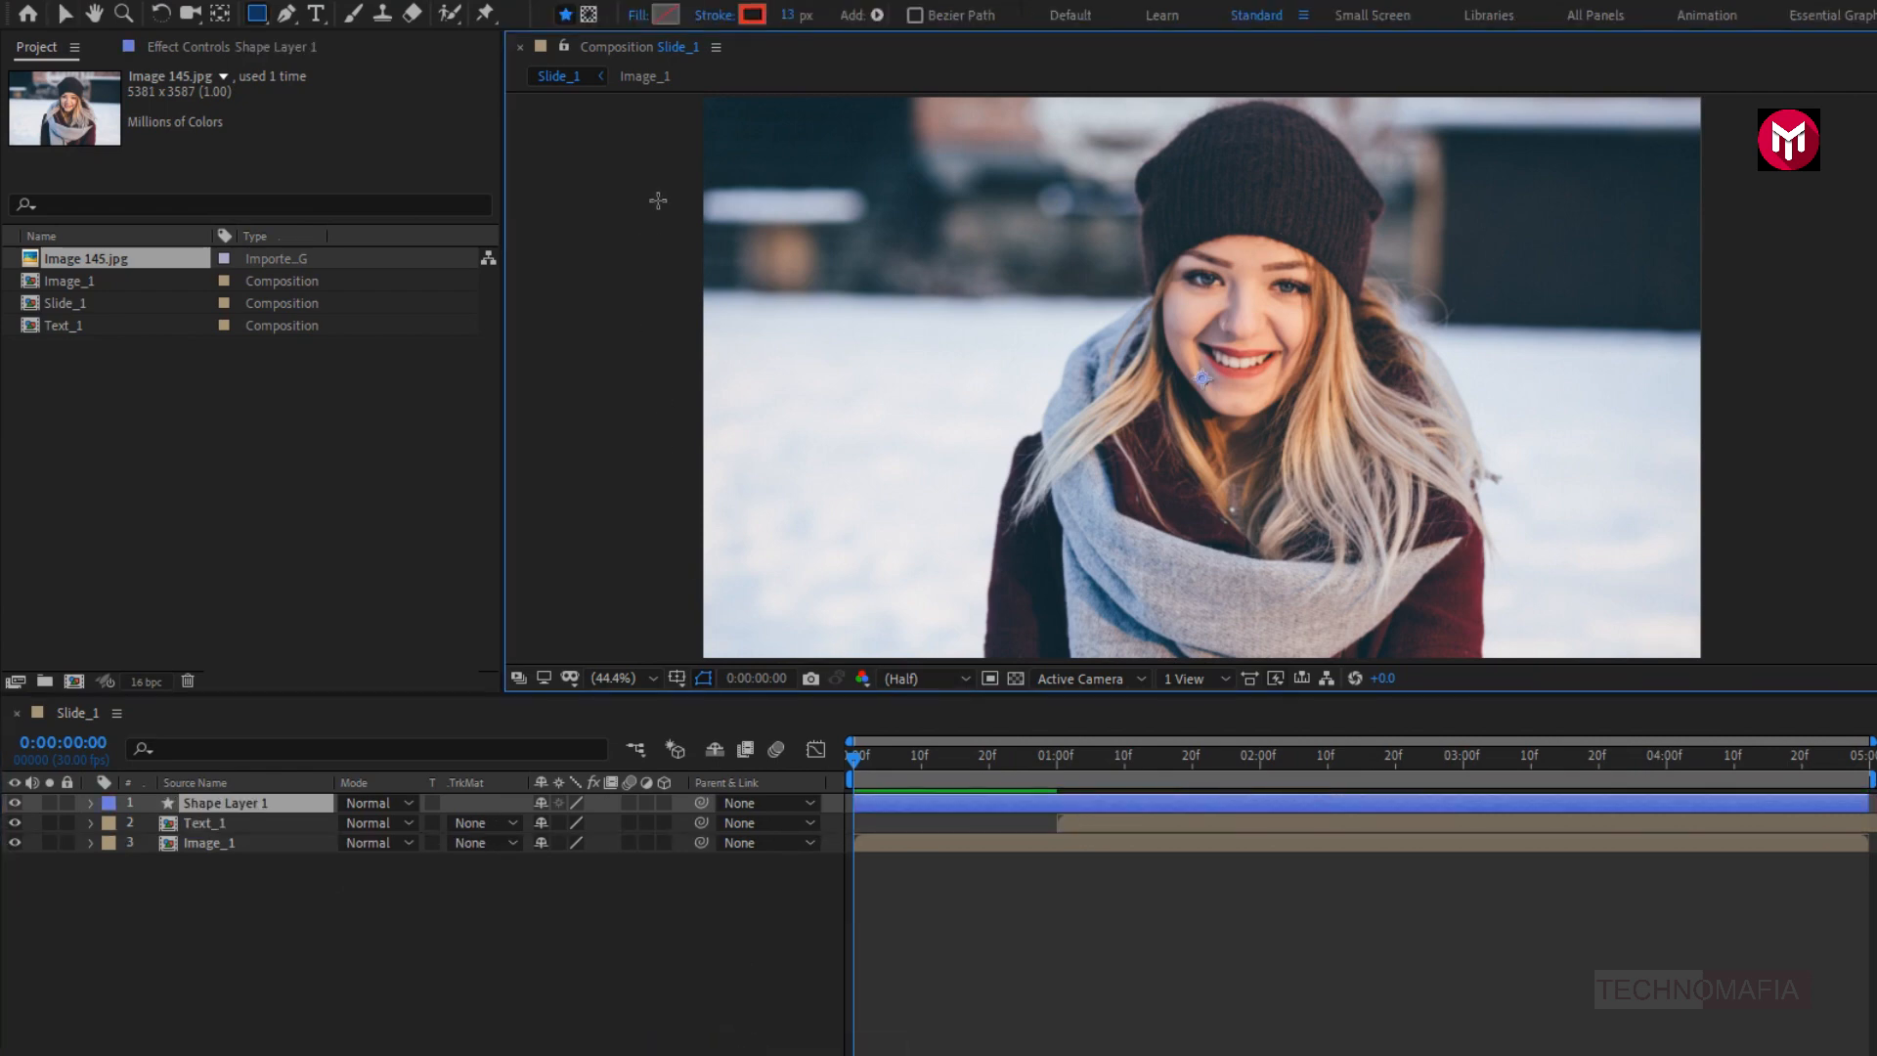
# - Set the stroke of Shape Layer 1 to None
pyautogui.click(712, 15)
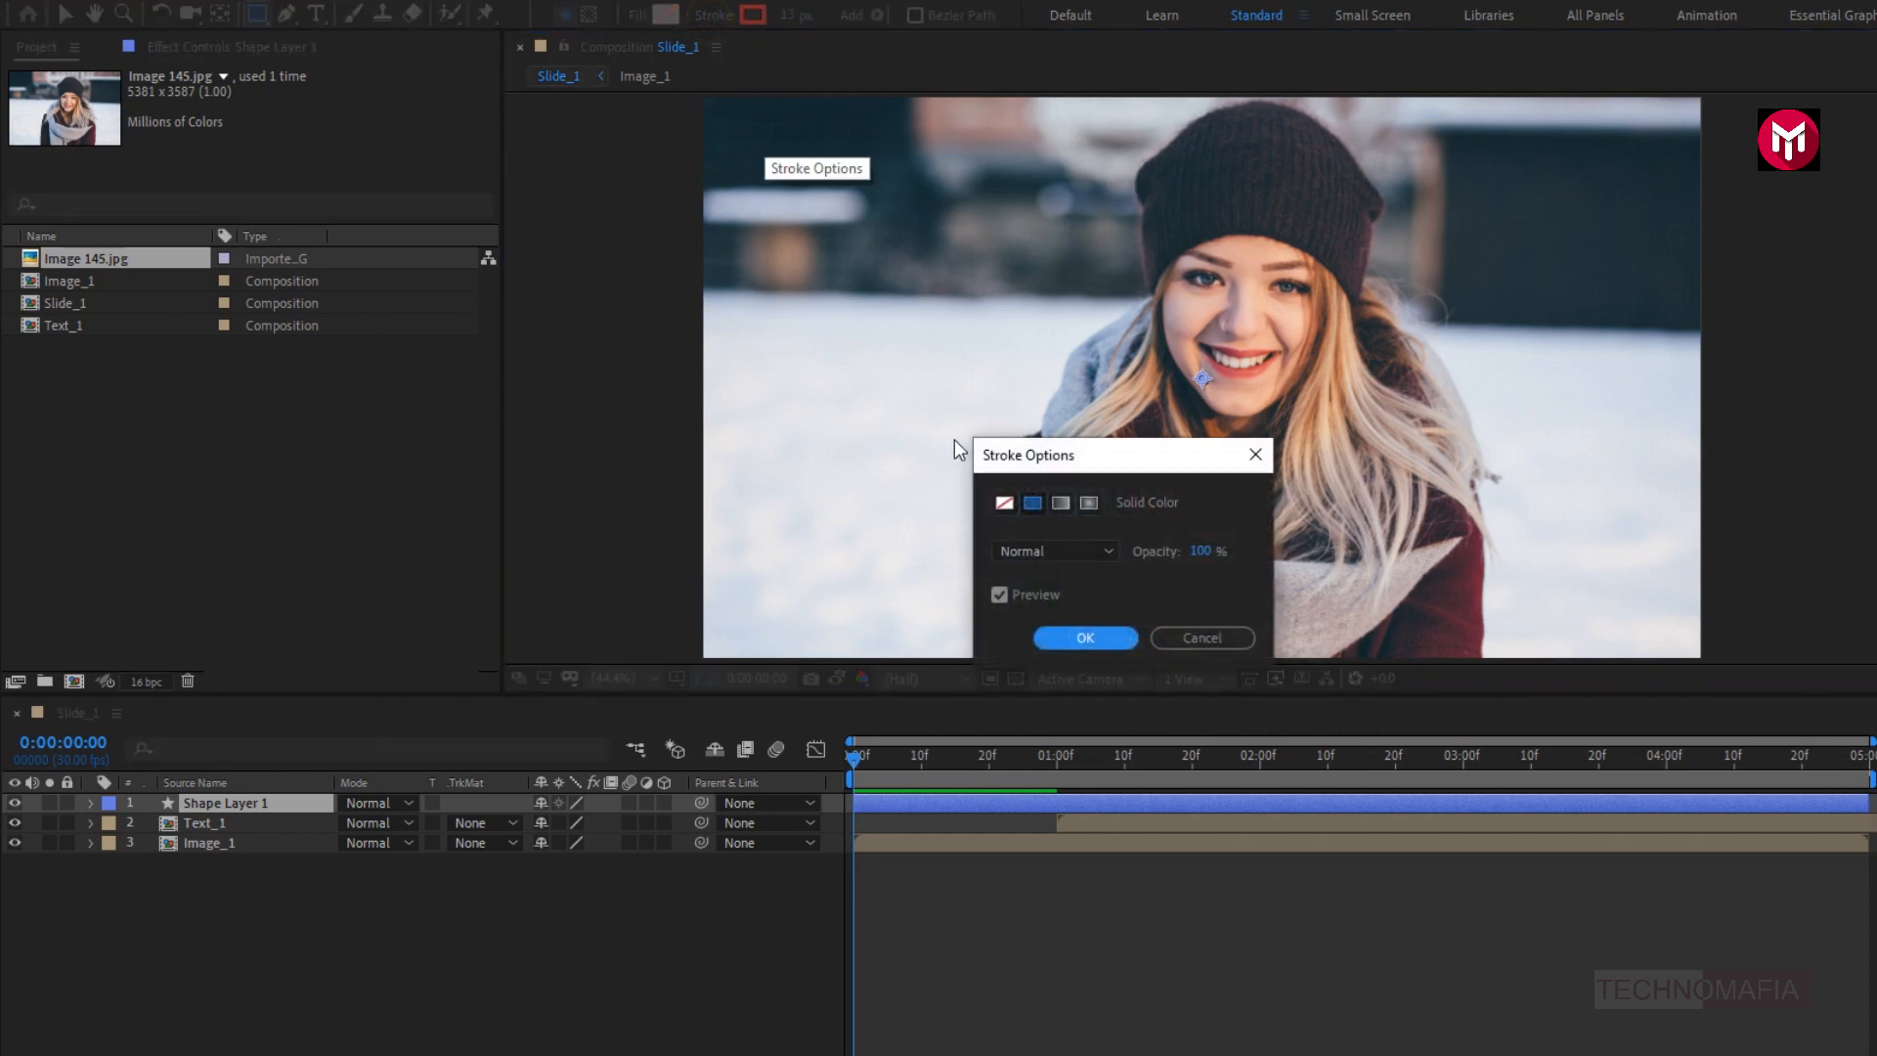
pyautogui.click(1002, 502)
pyautogui.click(1075, 636)
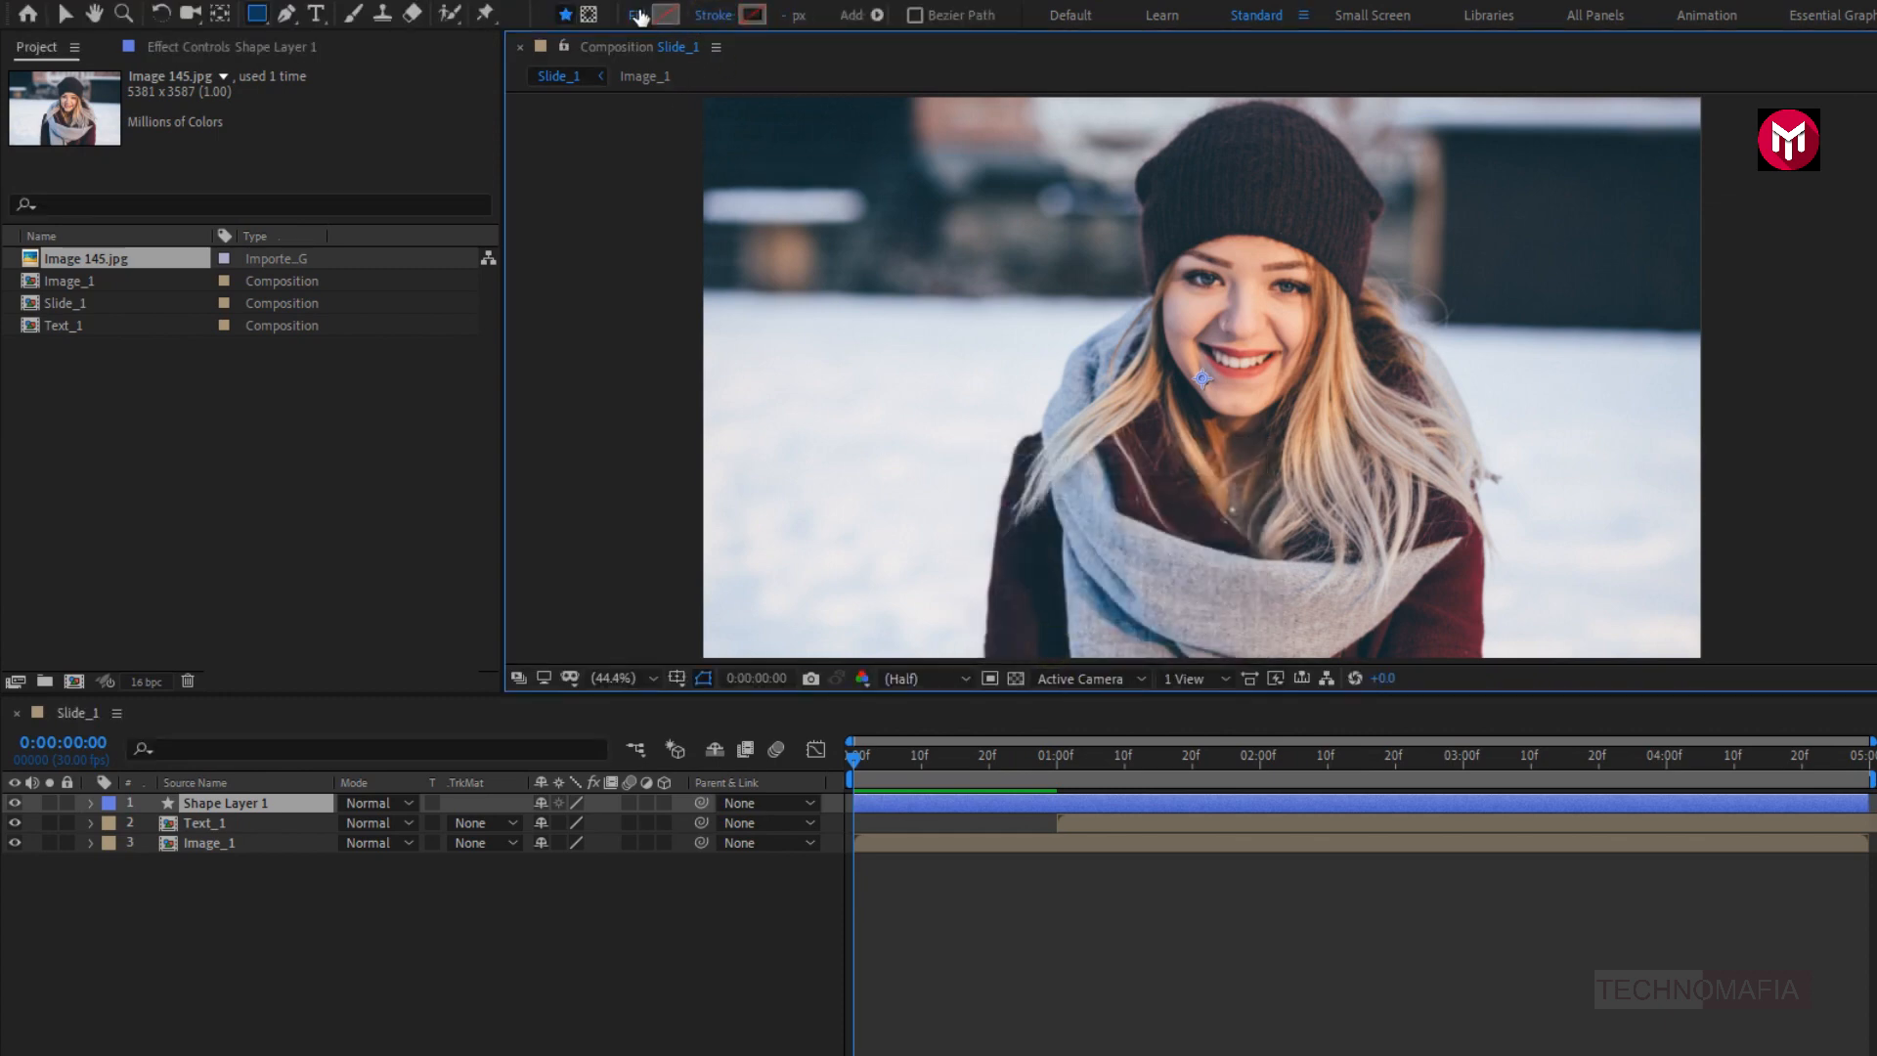
# - Set the shape fill to a solid color and make it black (000000)
pyautogui.click(637, 14)
pyautogui.click(1030, 501)
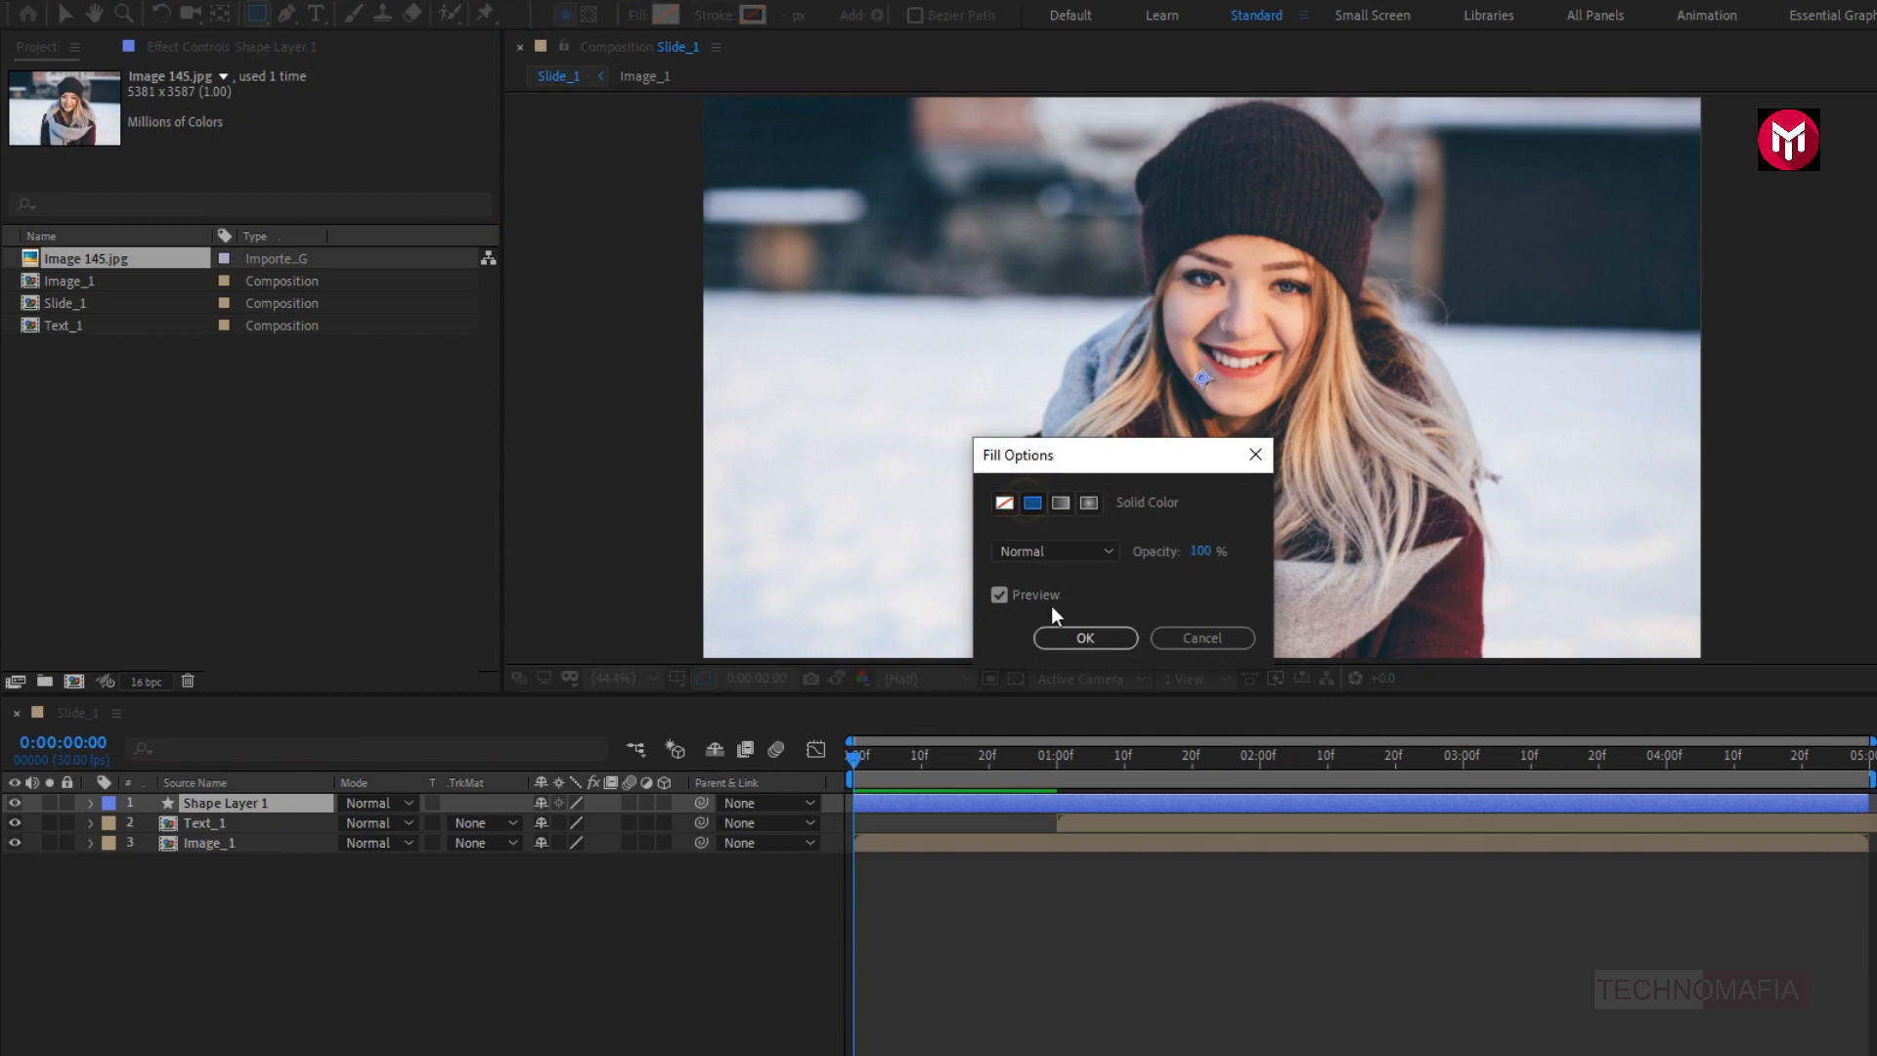
pyautogui.click(1054, 637)
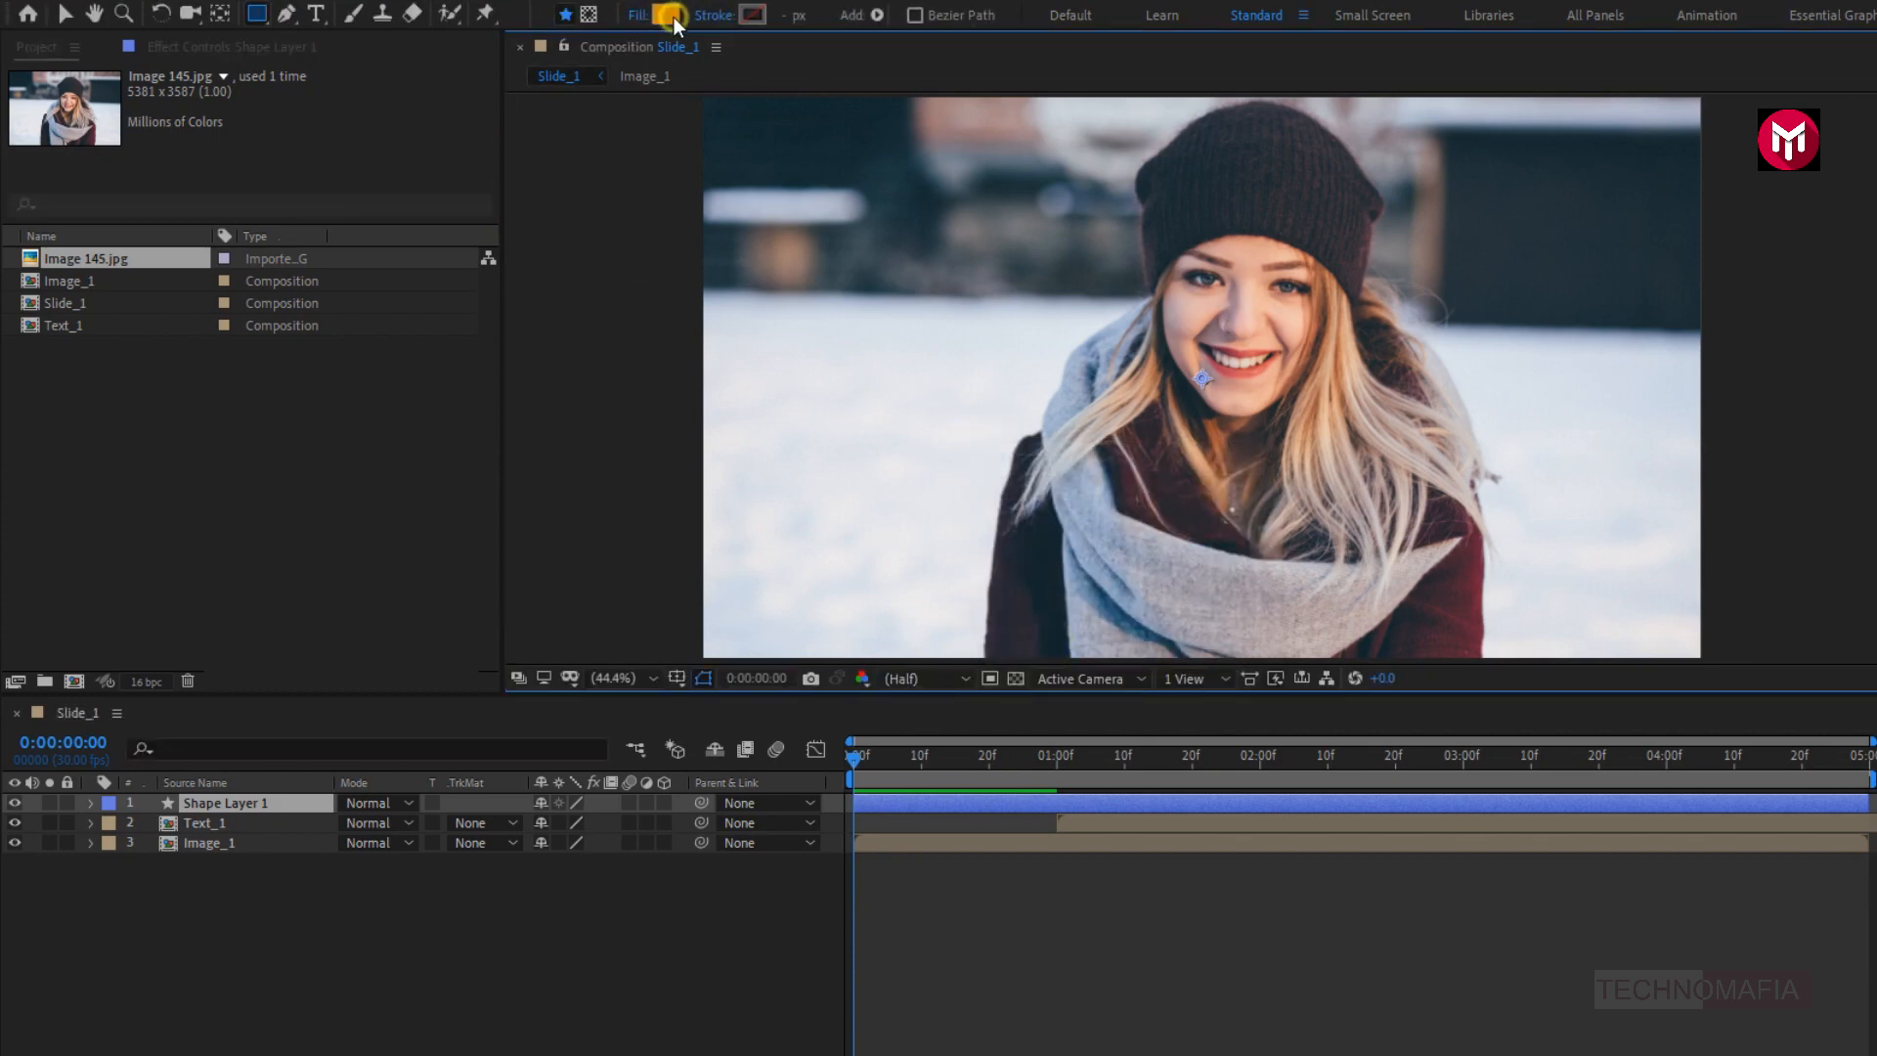
pyautogui.click(666, 14)
pyautogui.moveTo(598, 440); pyautogui.dragTo(624, 626)
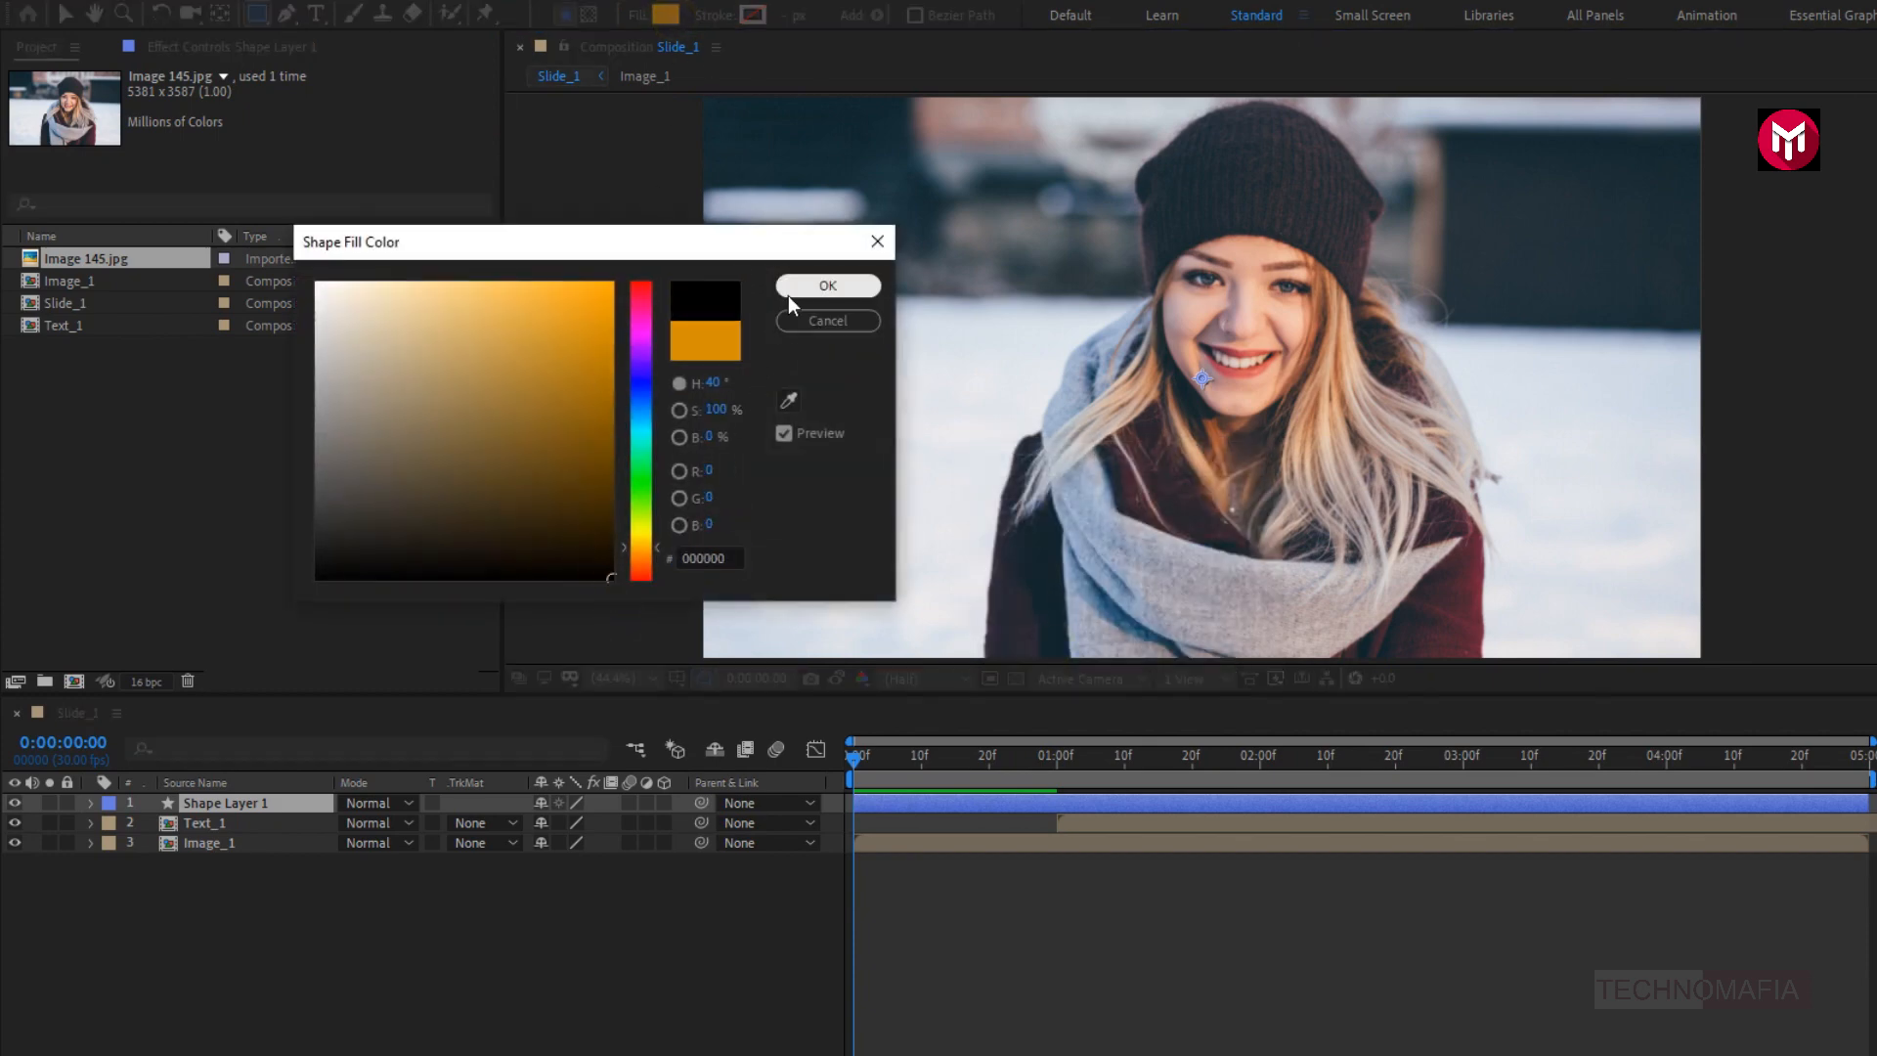
pyautogui.click(827, 286)
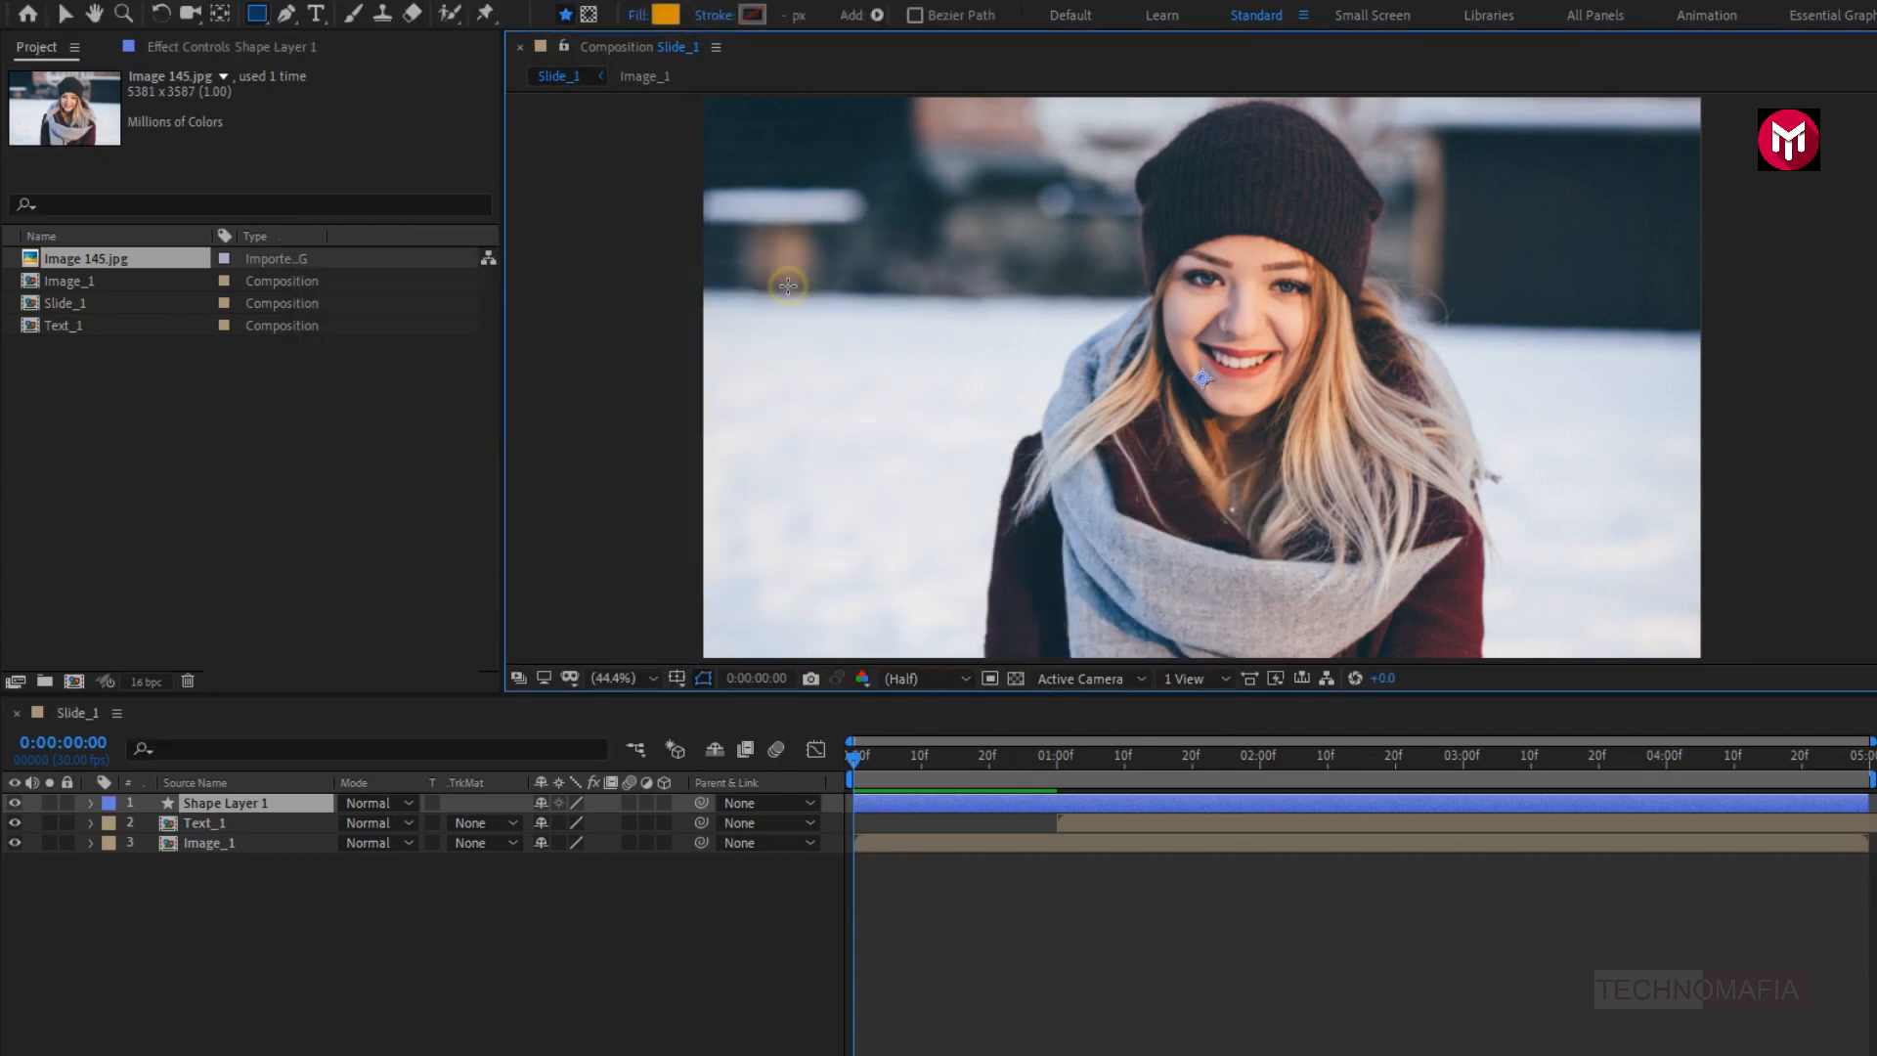
# - Draw six separate circles of varying sizes with the Ellipse tool on Shape Layer 1, clustered beside the woman's face and over her scarf
pyautogui.click(256, 18)
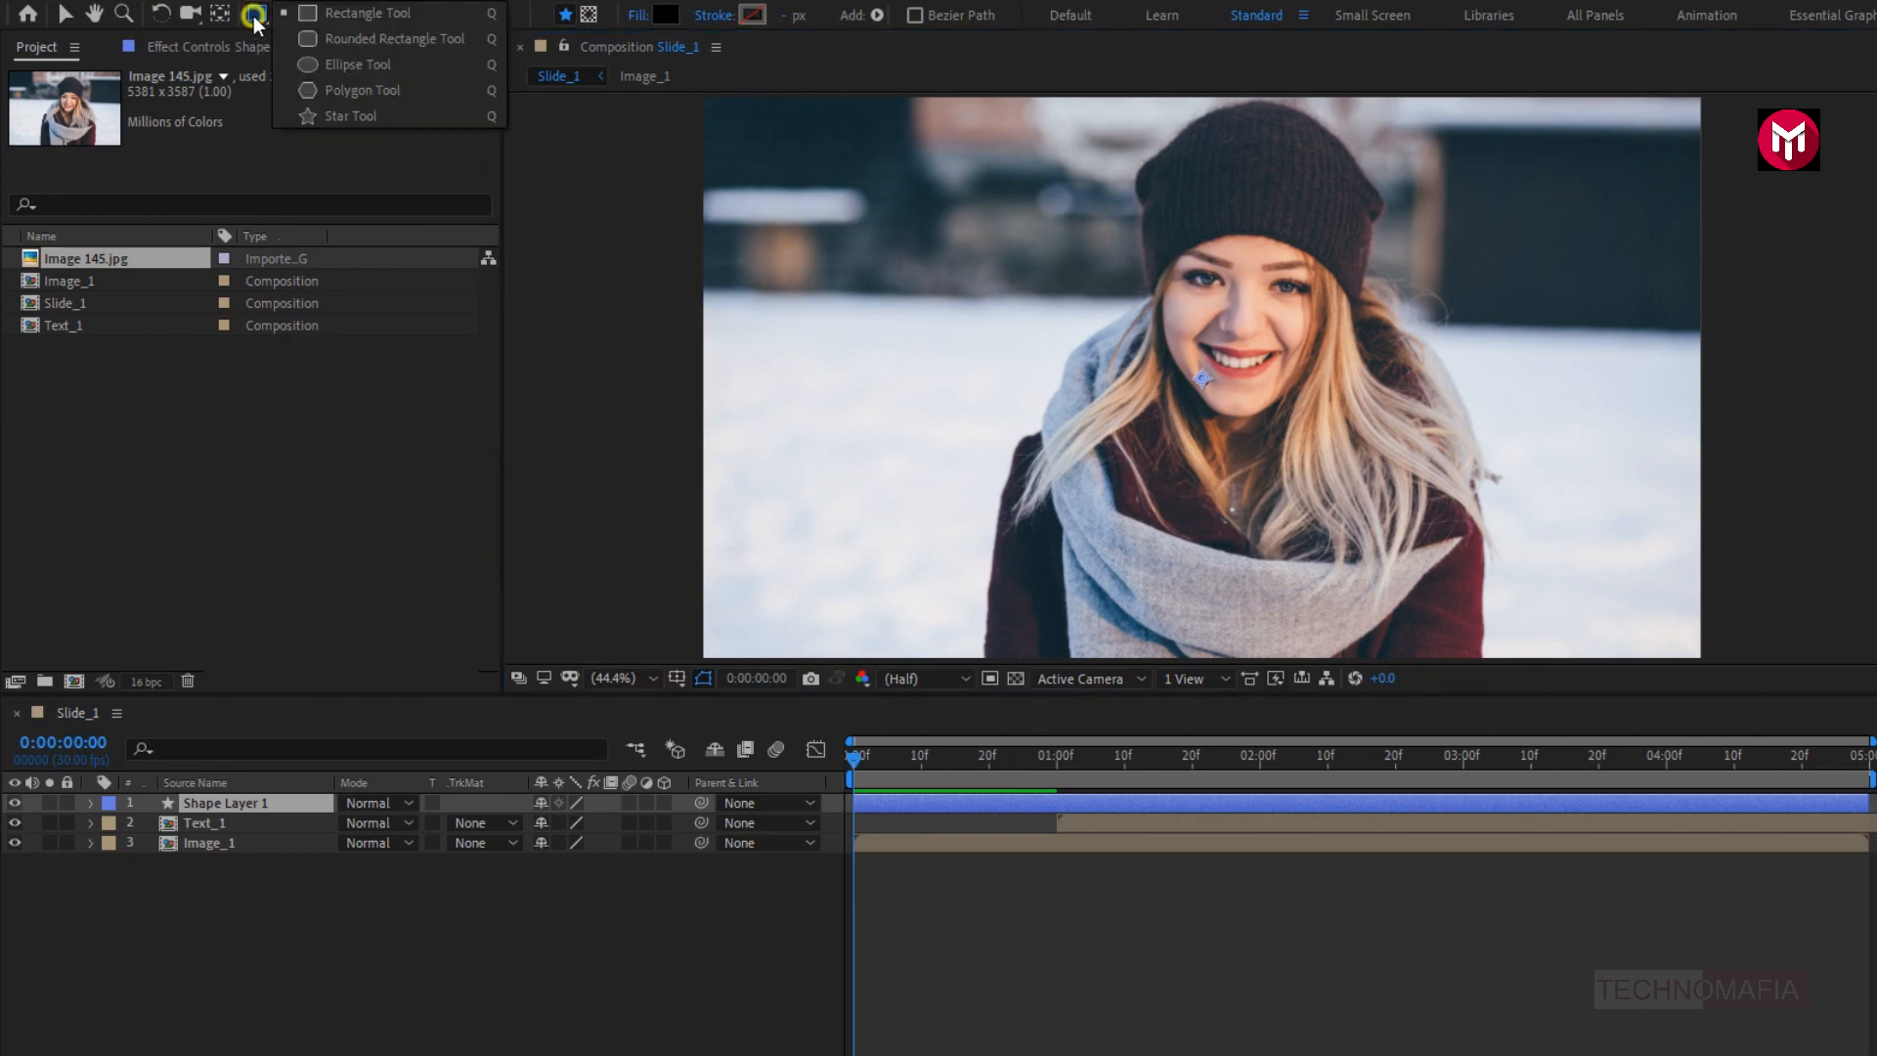
pyautogui.click(337, 65)
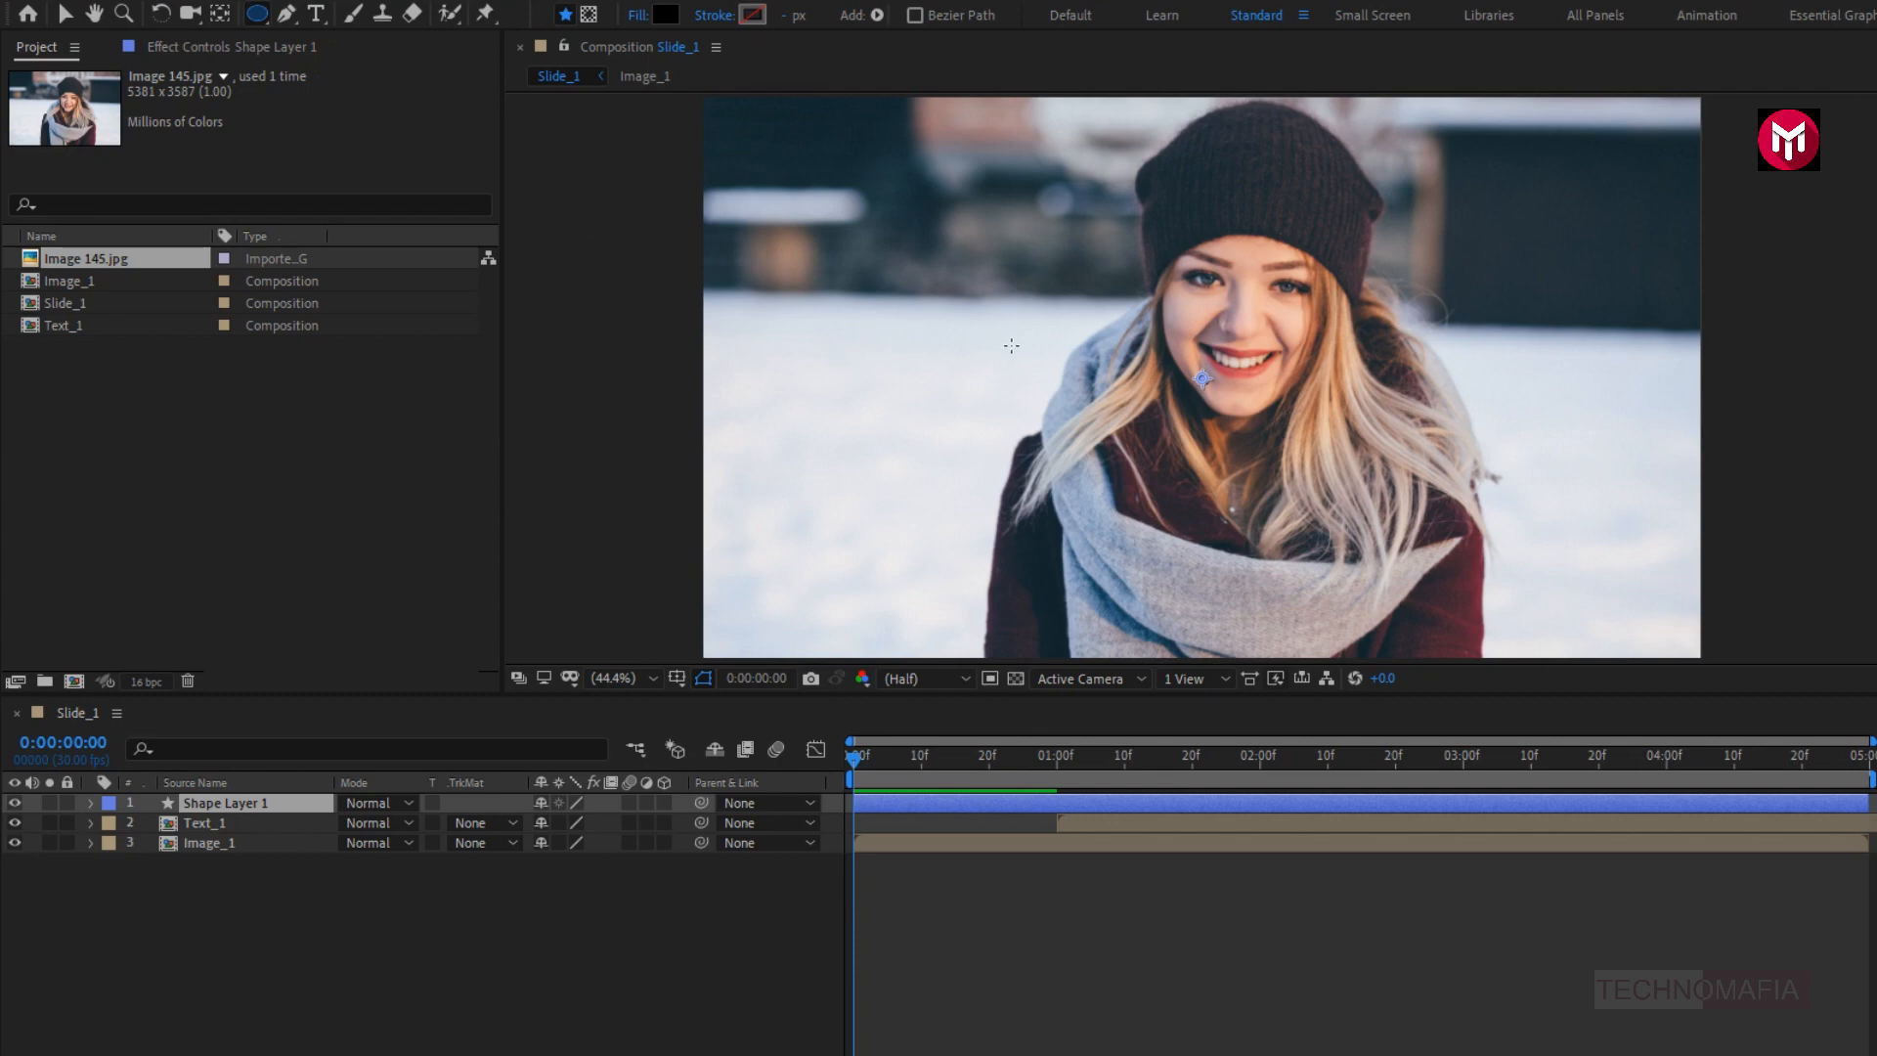
pyautogui.moveTo(1011, 345); pyautogui.dragTo(1053, 389)
pyautogui.moveTo(1080, 277); pyautogui.dragTo(1135, 333)
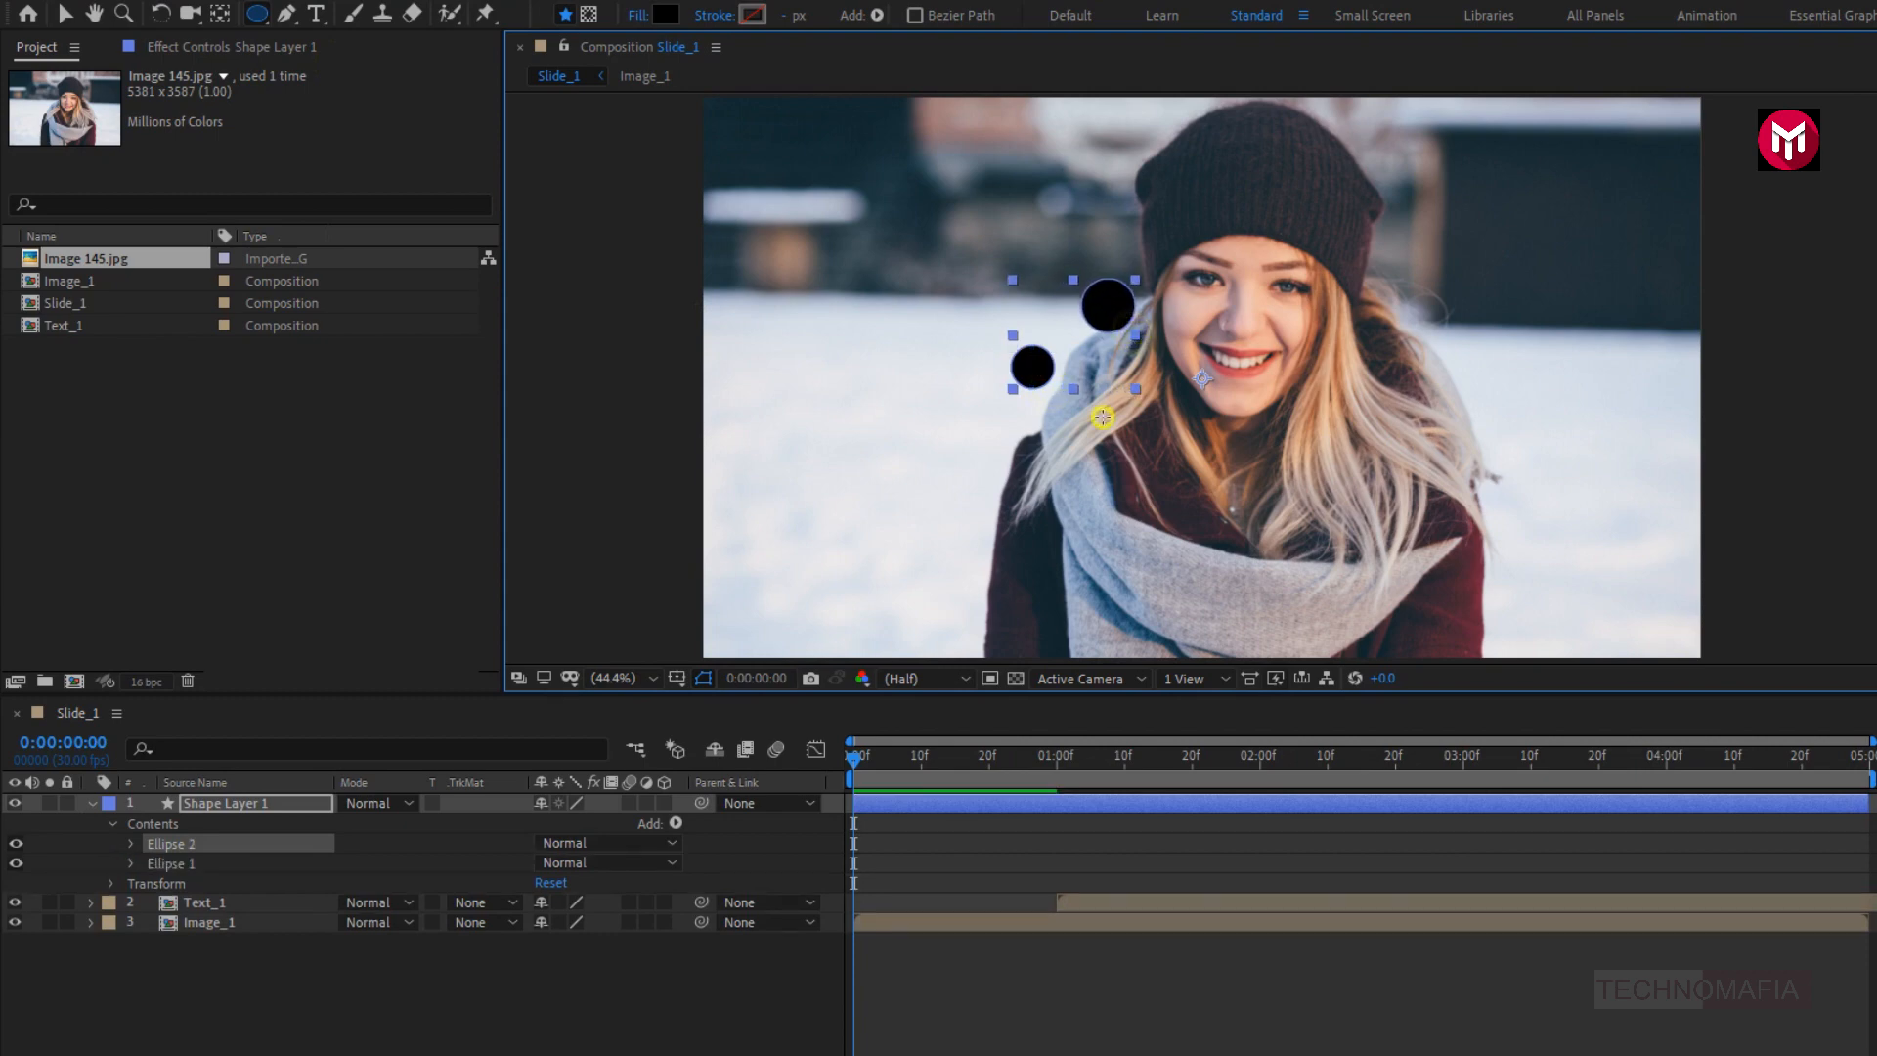
pyautogui.moveTo(1101, 416); pyautogui.dragTo(1173, 489)
pyautogui.moveTo(961, 268); pyautogui.dragTo(1040, 340)
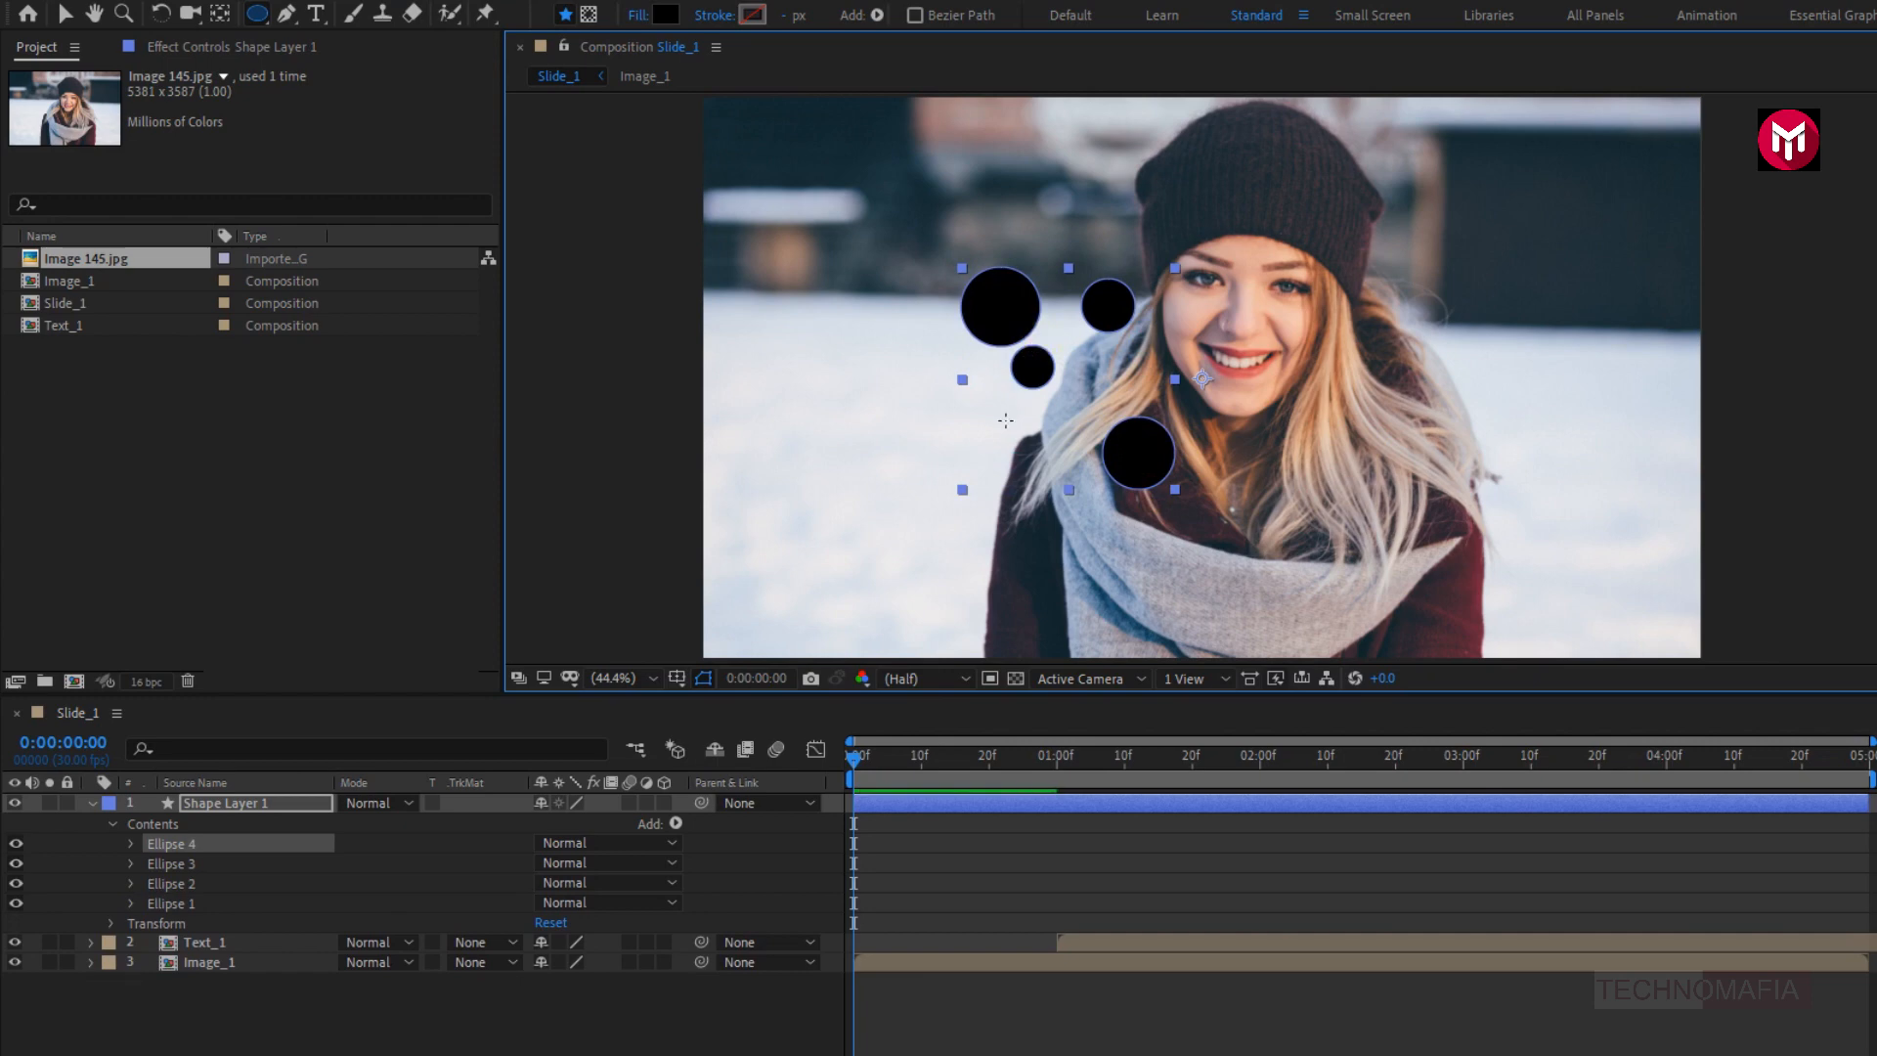
pyautogui.moveTo(981, 412); pyautogui.dragTo(1054, 508)
pyautogui.moveTo(858, 348); pyautogui.dragTo(943, 448)
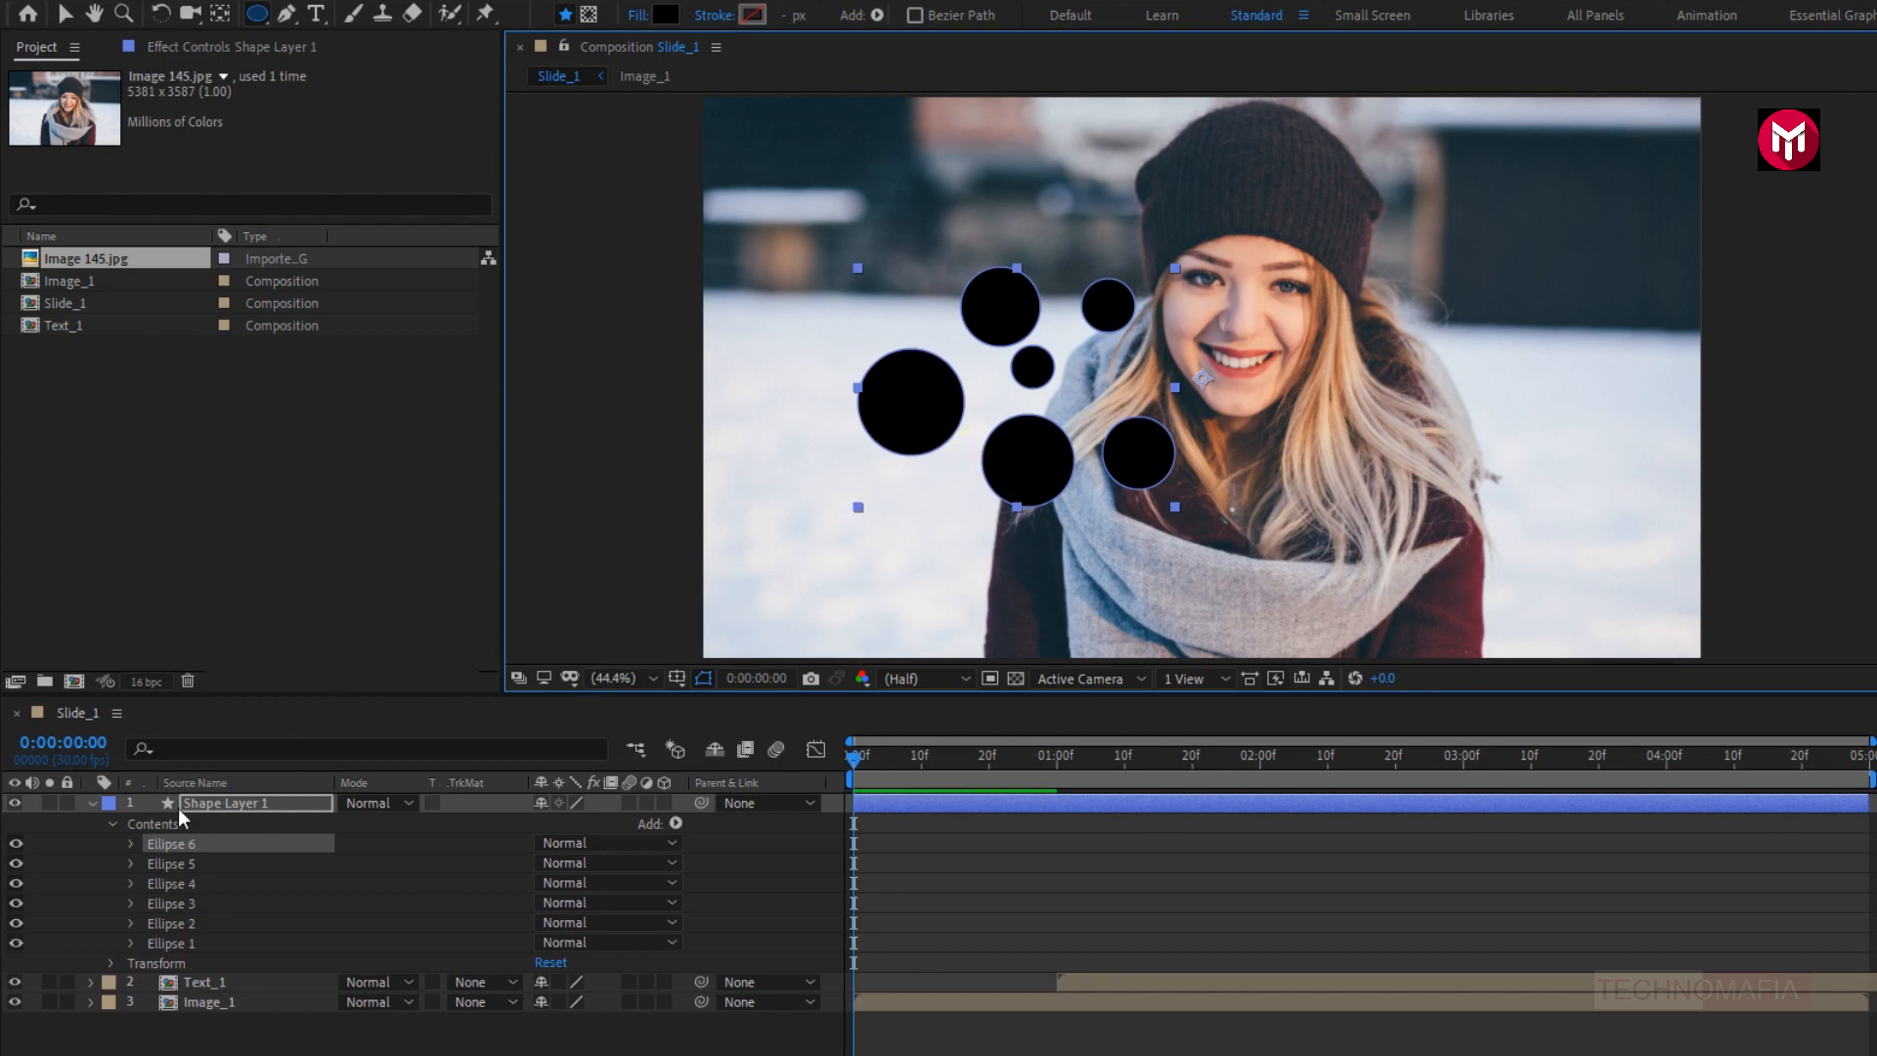
# - Set the fill opacity of Ellipse 6 to 40% and collapse its properties
pyautogui.click(131, 844)
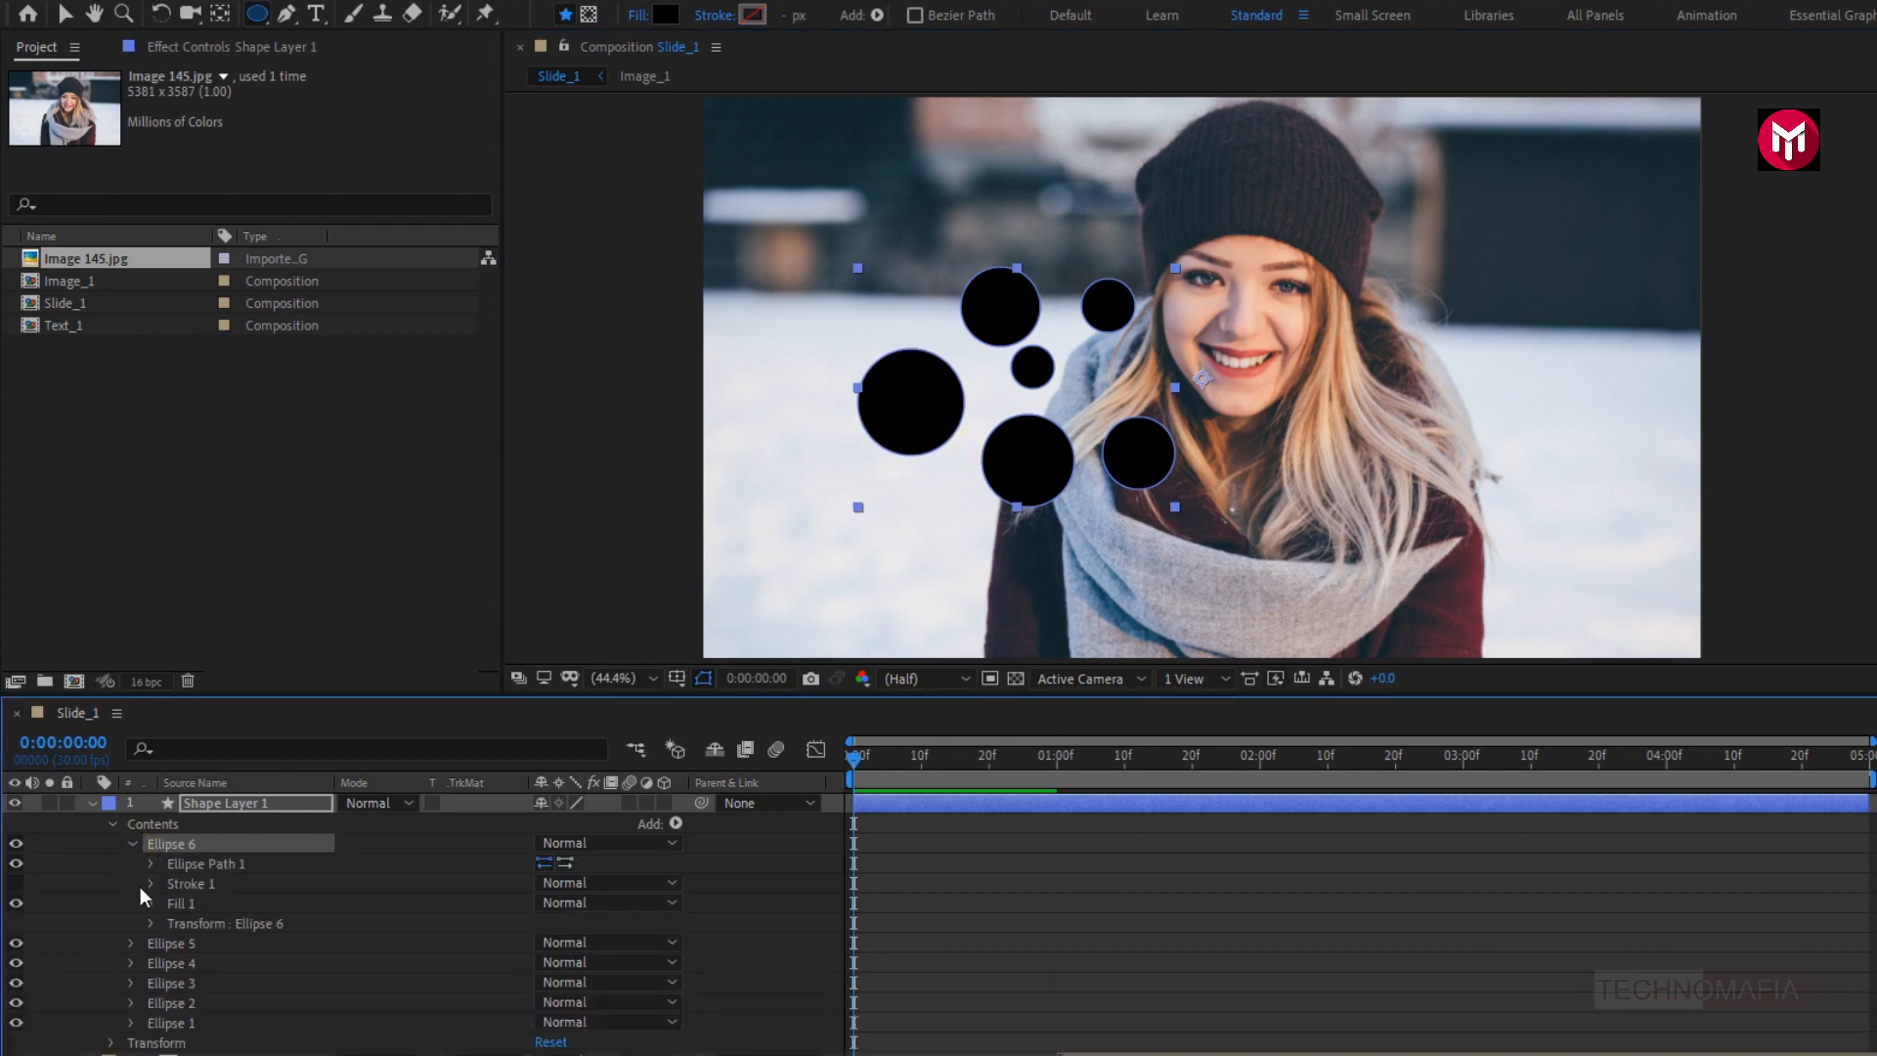
pyautogui.click(149, 904)
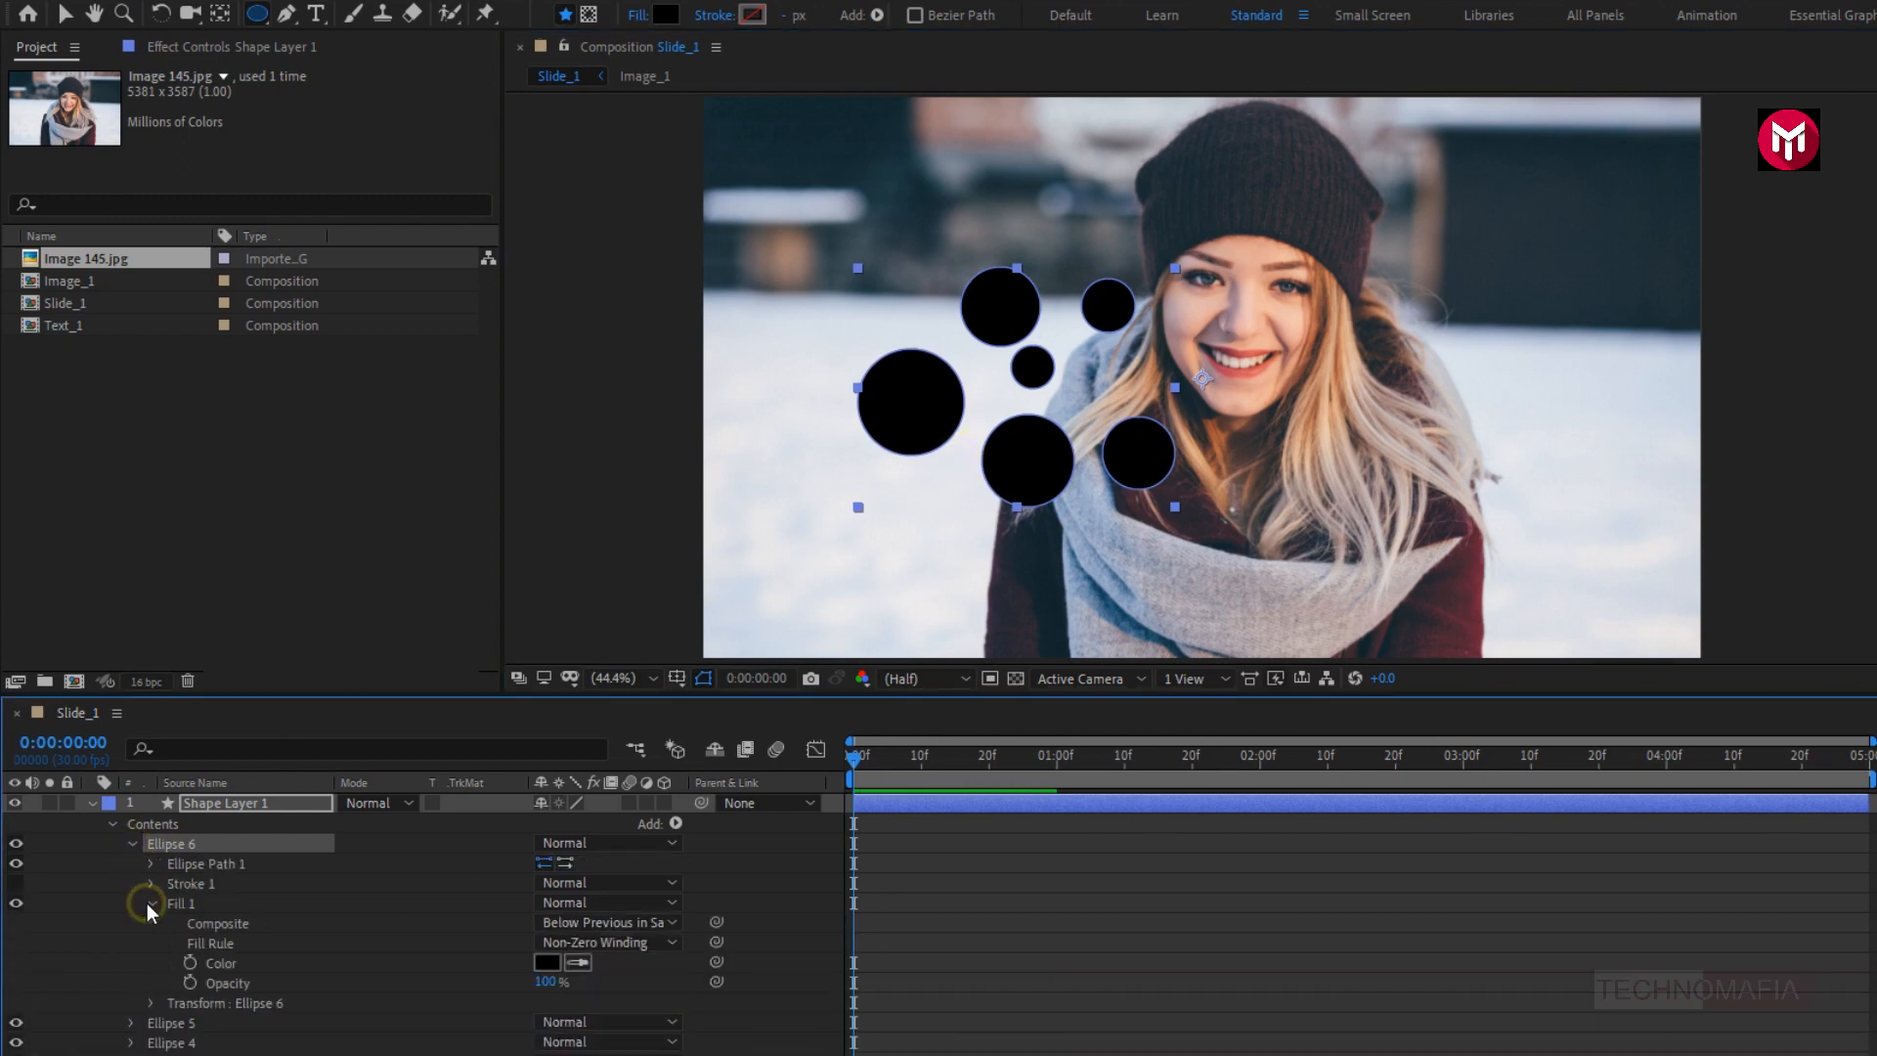
pyautogui.click(541, 985)
pyautogui.write('40')
pyautogui.press('Return')
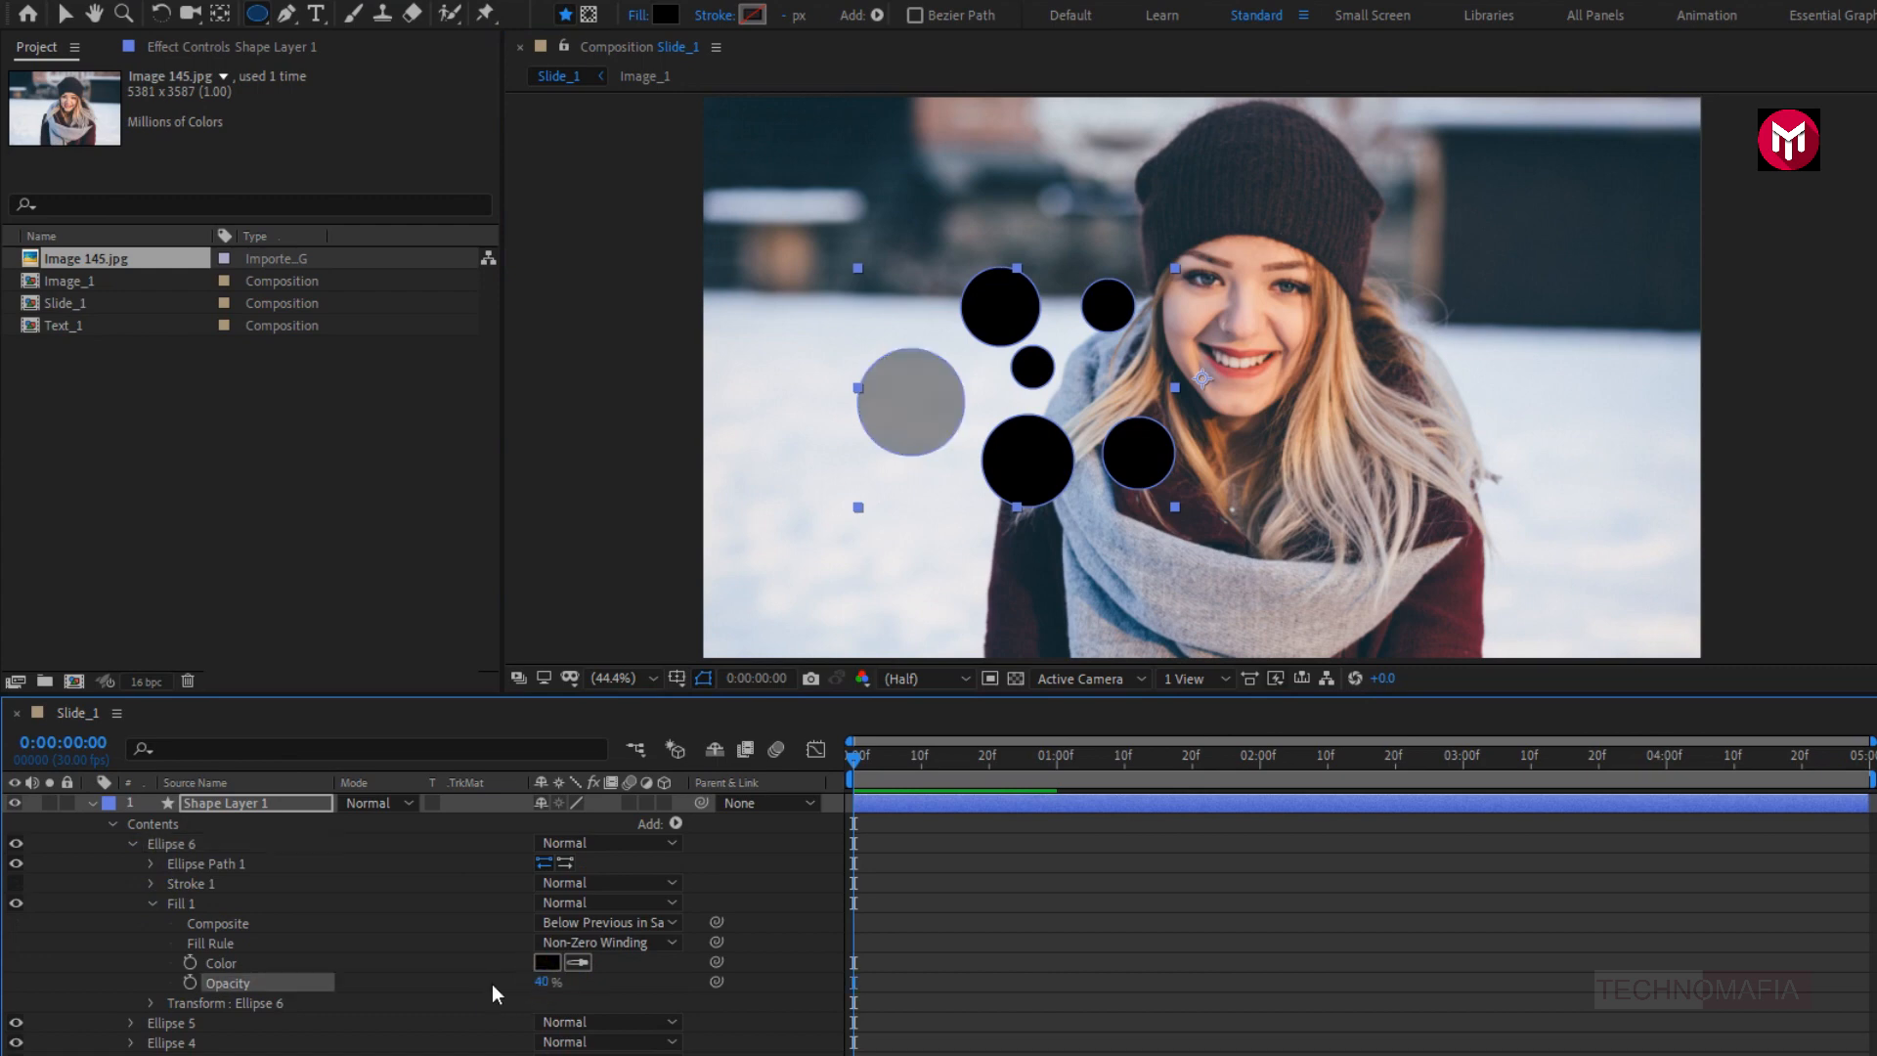
pyautogui.click(151, 903)
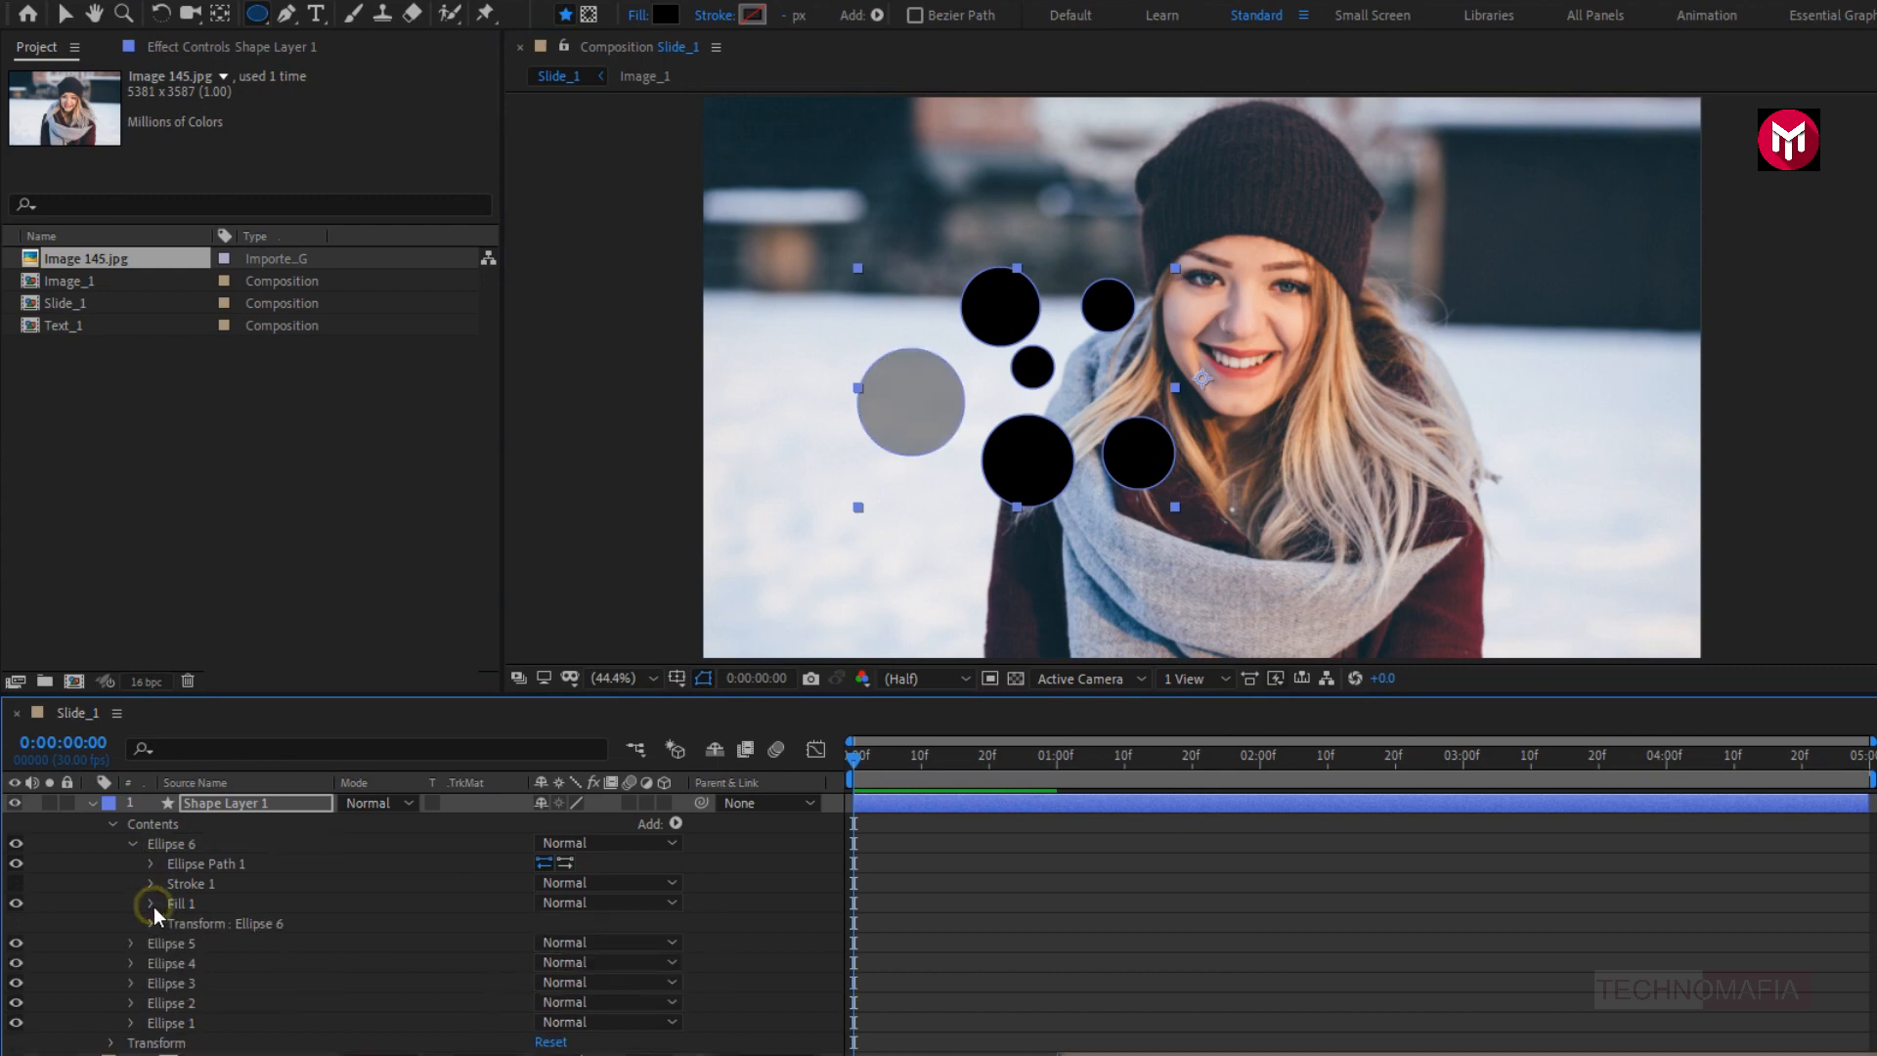
pyautogui.click(135, 844)
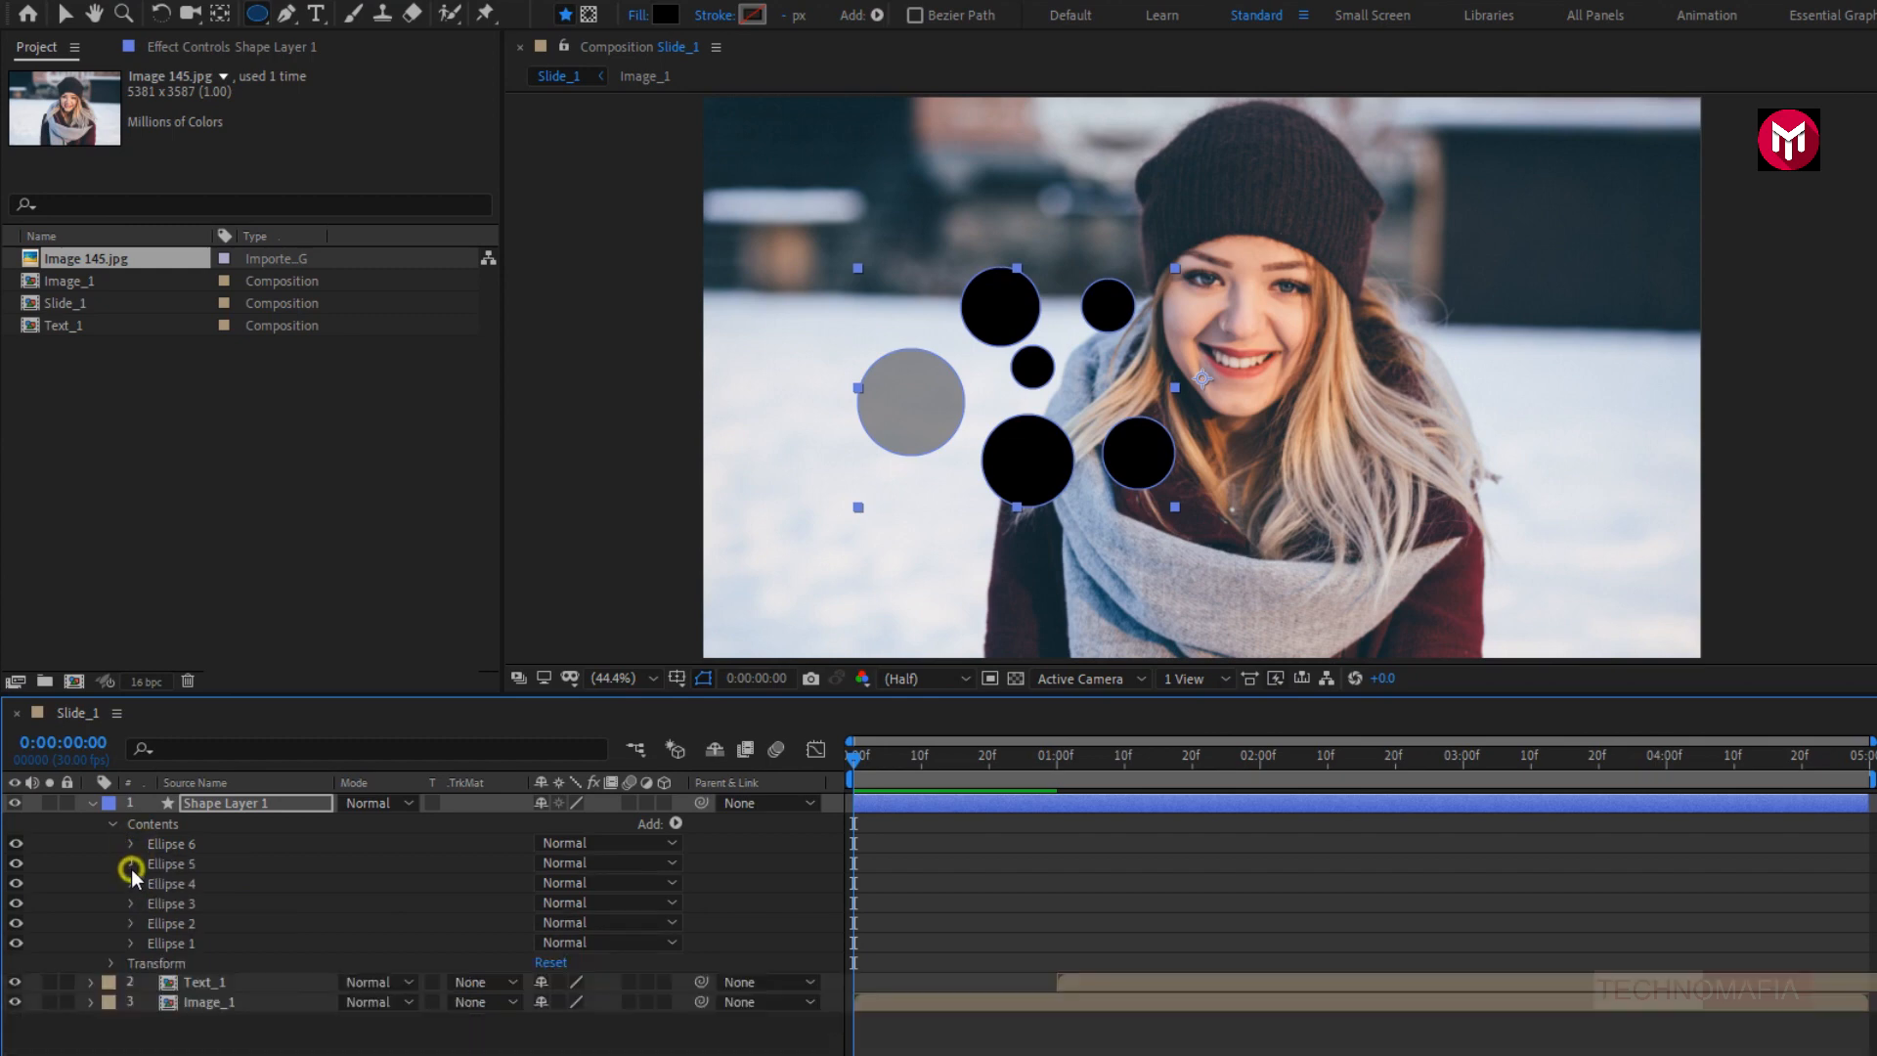
# - Set the fill opacity of Ellipse 5 to 40% and collapse its properties
pyautogui.click(131, 866)
pyautogui.click(152, 828)
pyautogui.click(541, 905)
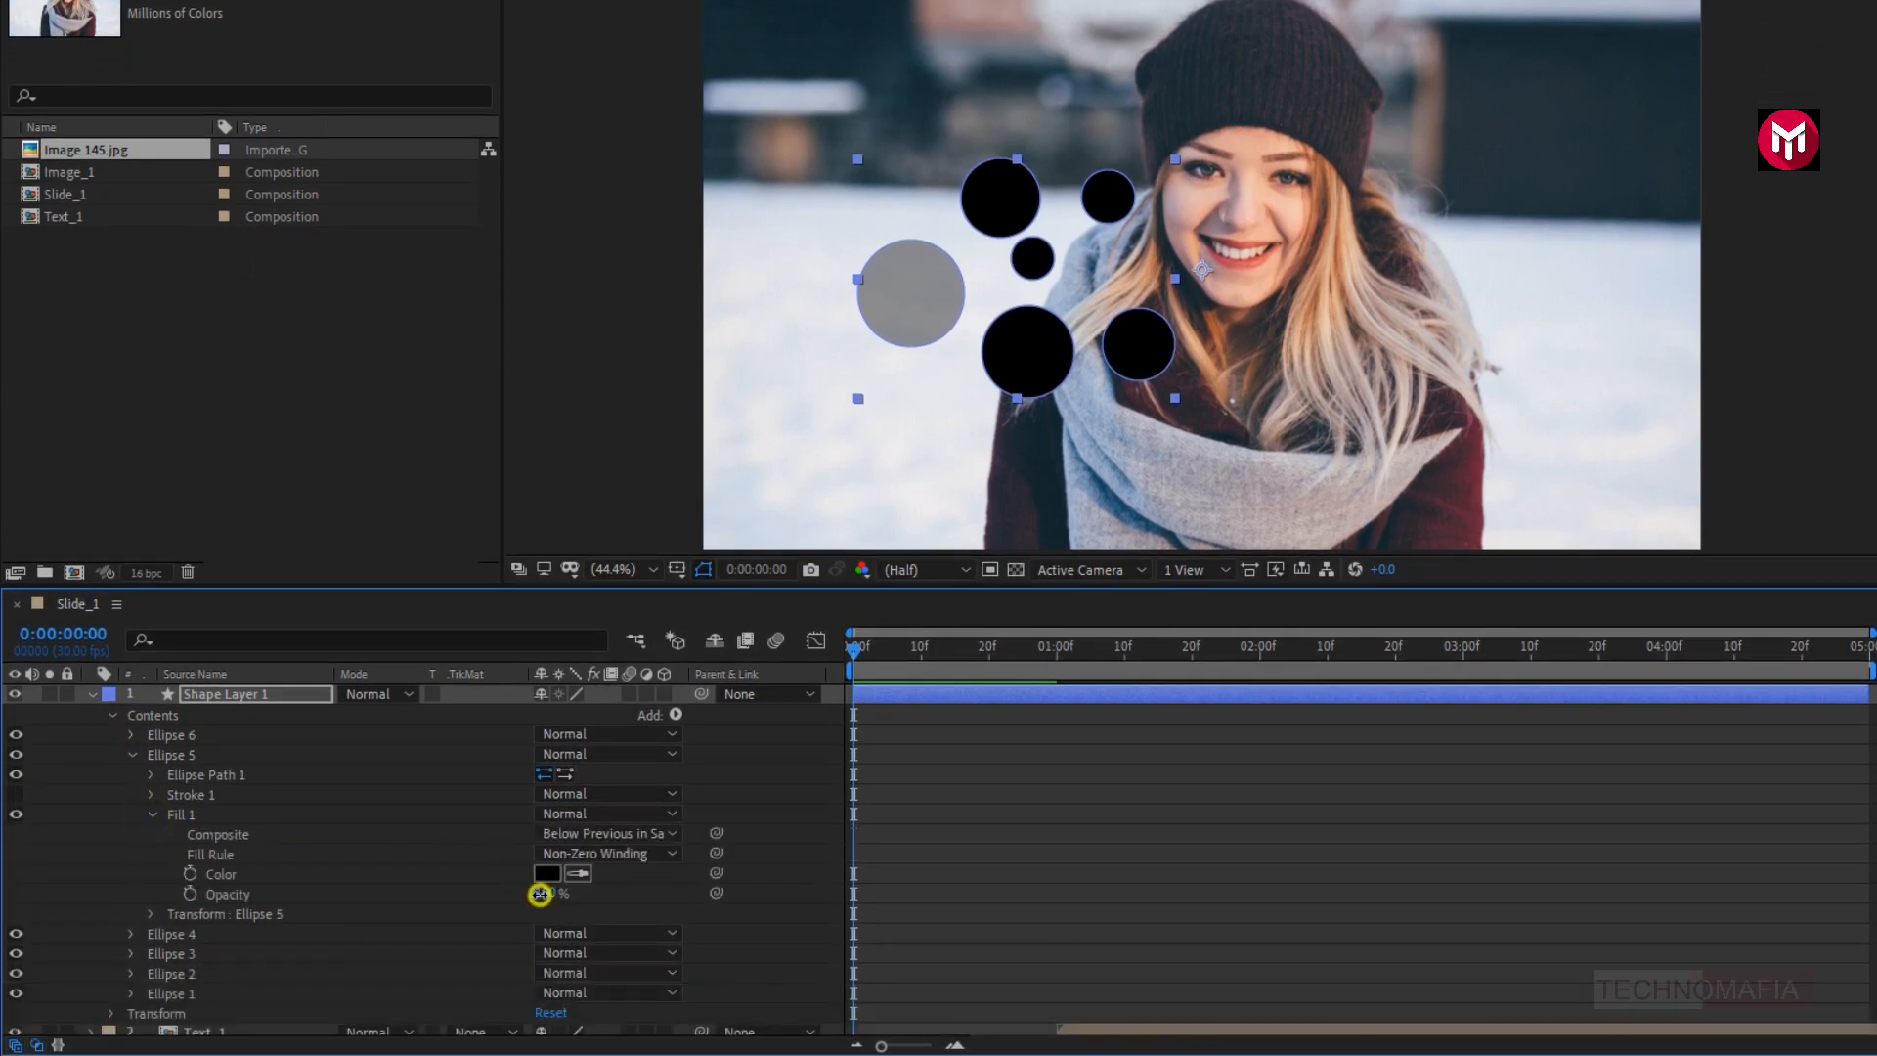
pyautogui.write('40')
pyautogui.press('Return')
pyautogui.click(153, 816)
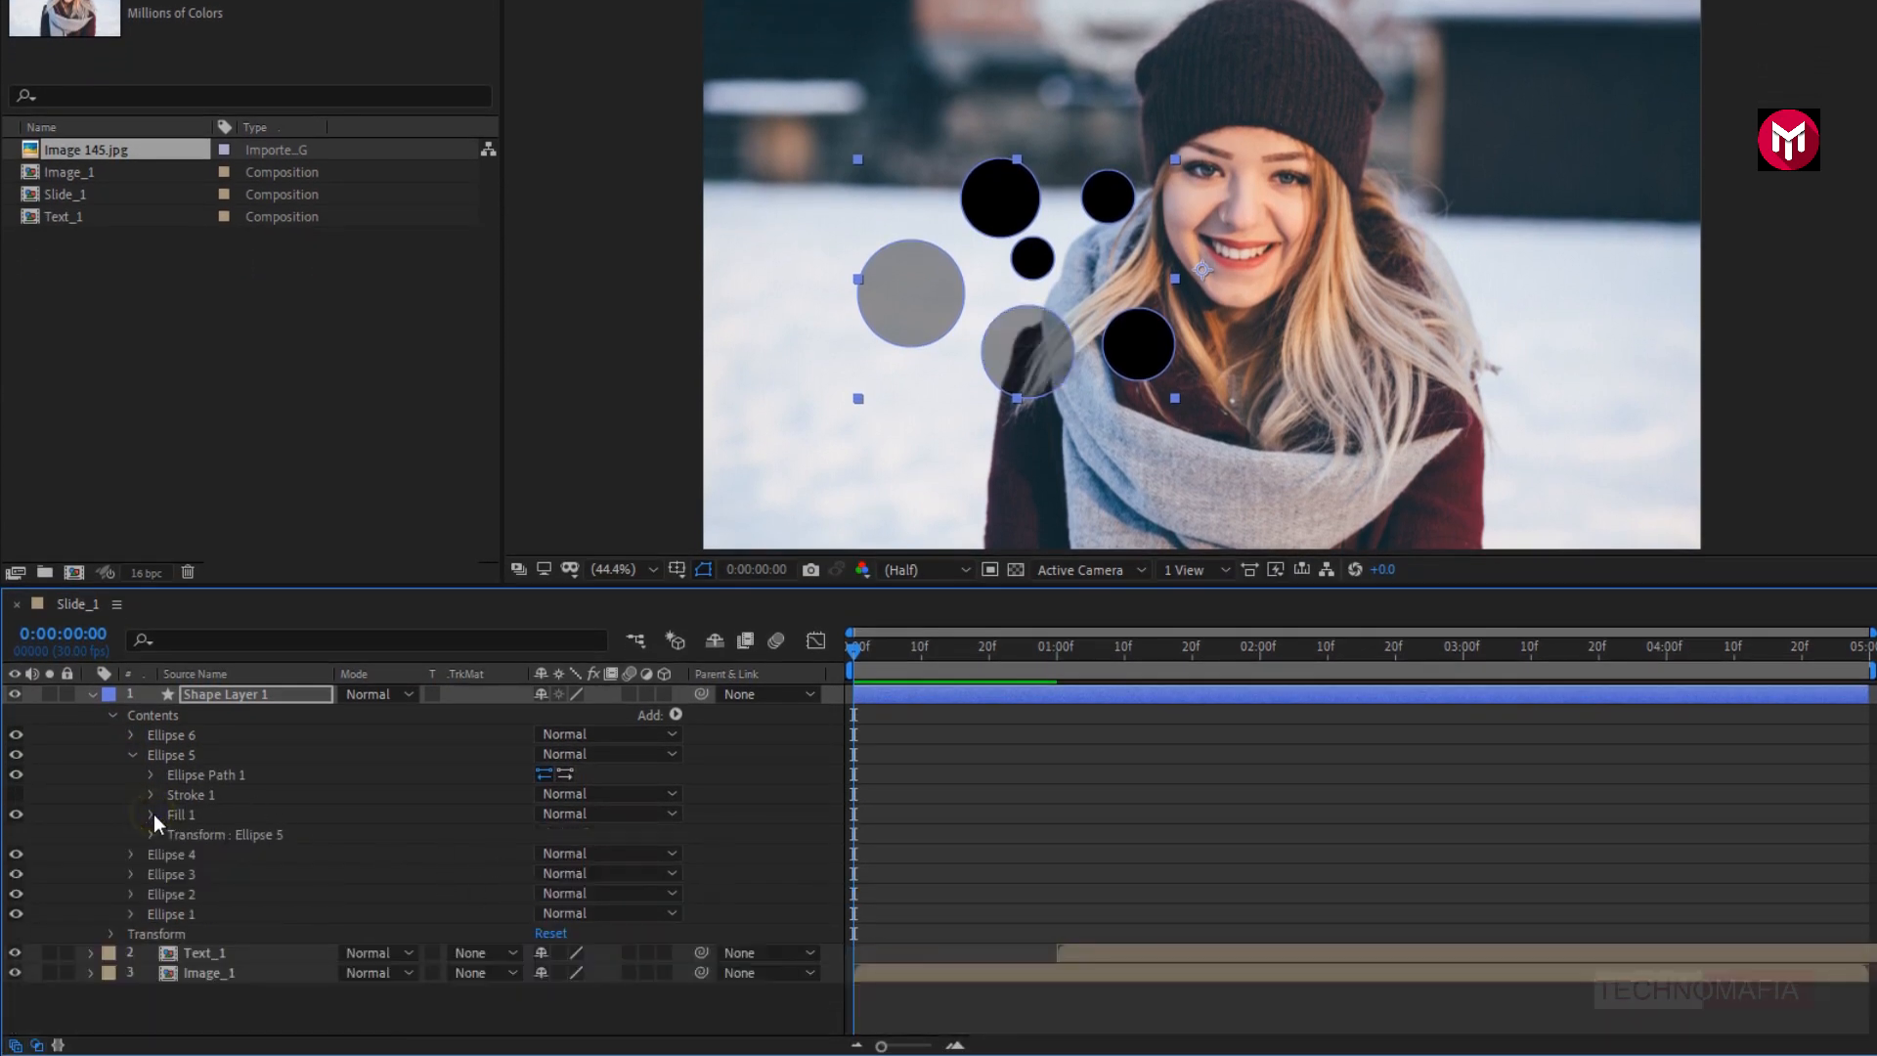
pyautogui.click(131, 757)
# - Set the fill opacity of Ellipse 4 to 40% and collapse its properties
pyautogui.click(132, 776)
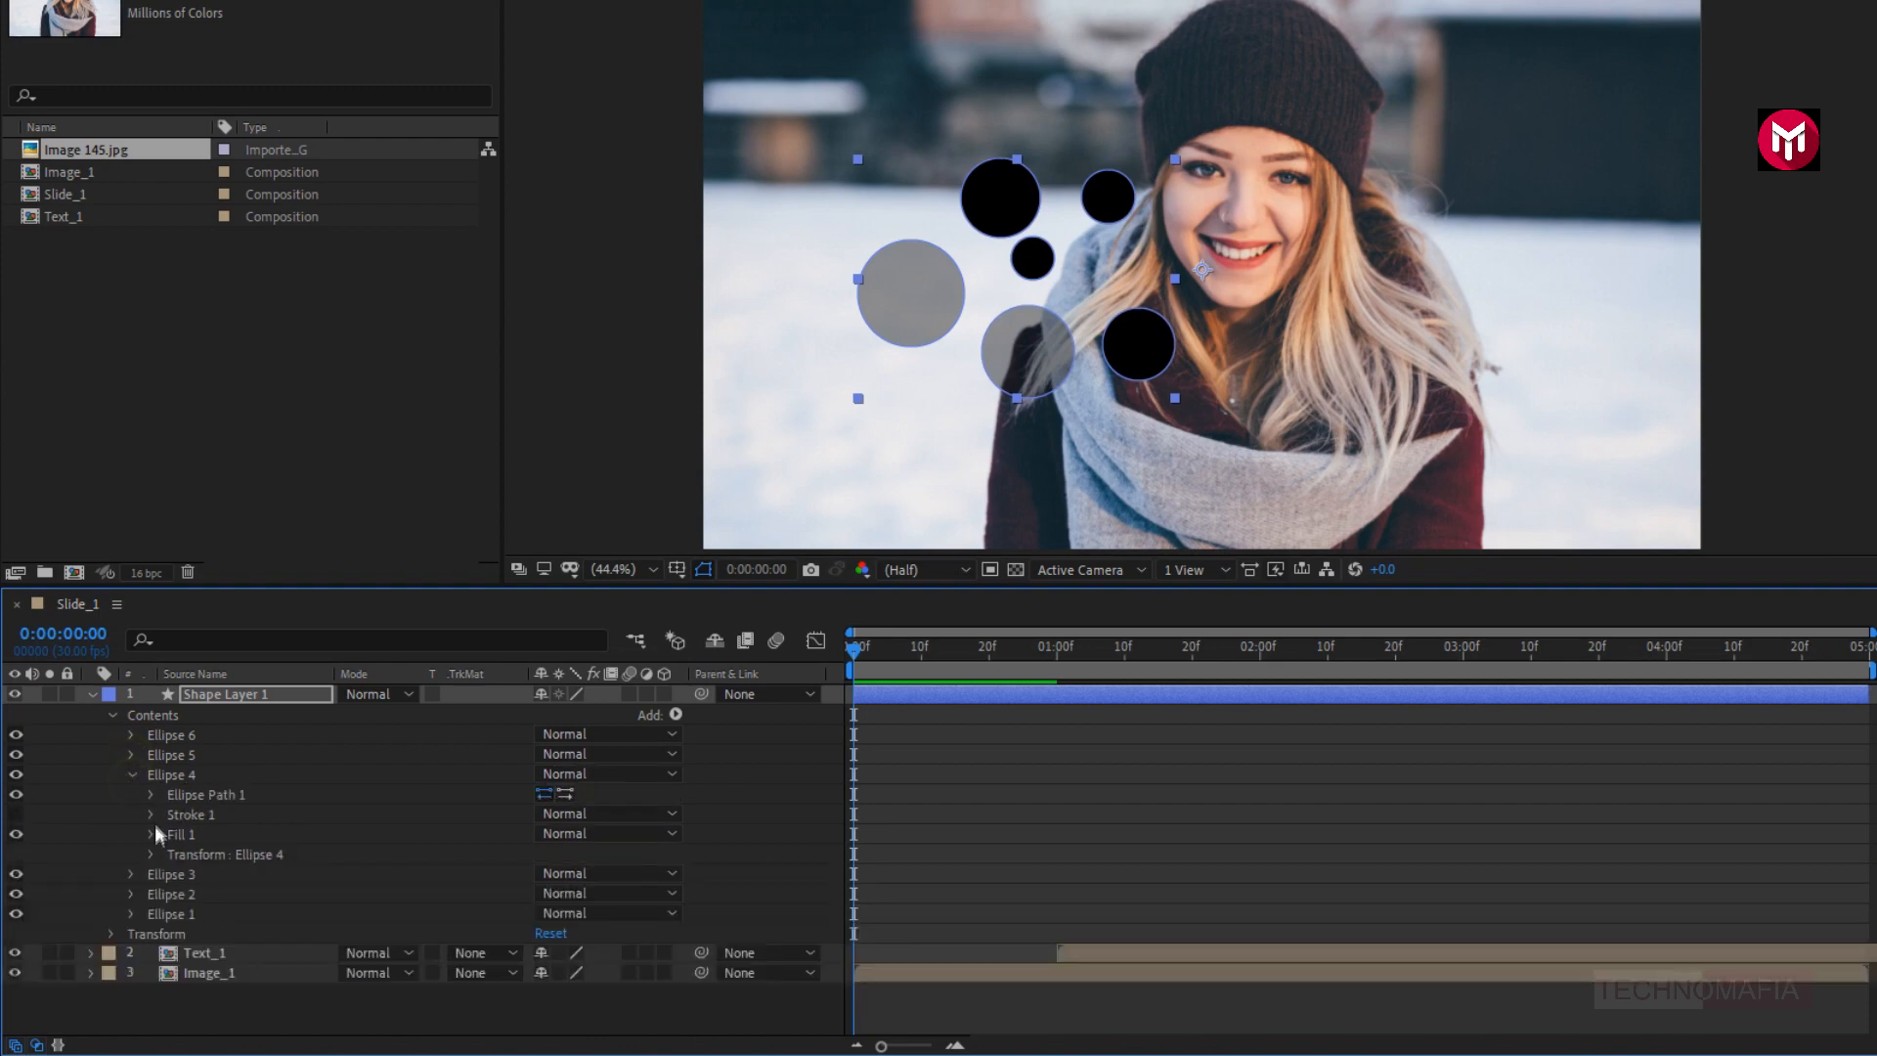
pyautogui.click(151, 833)
pyautogui.click(543, 913)
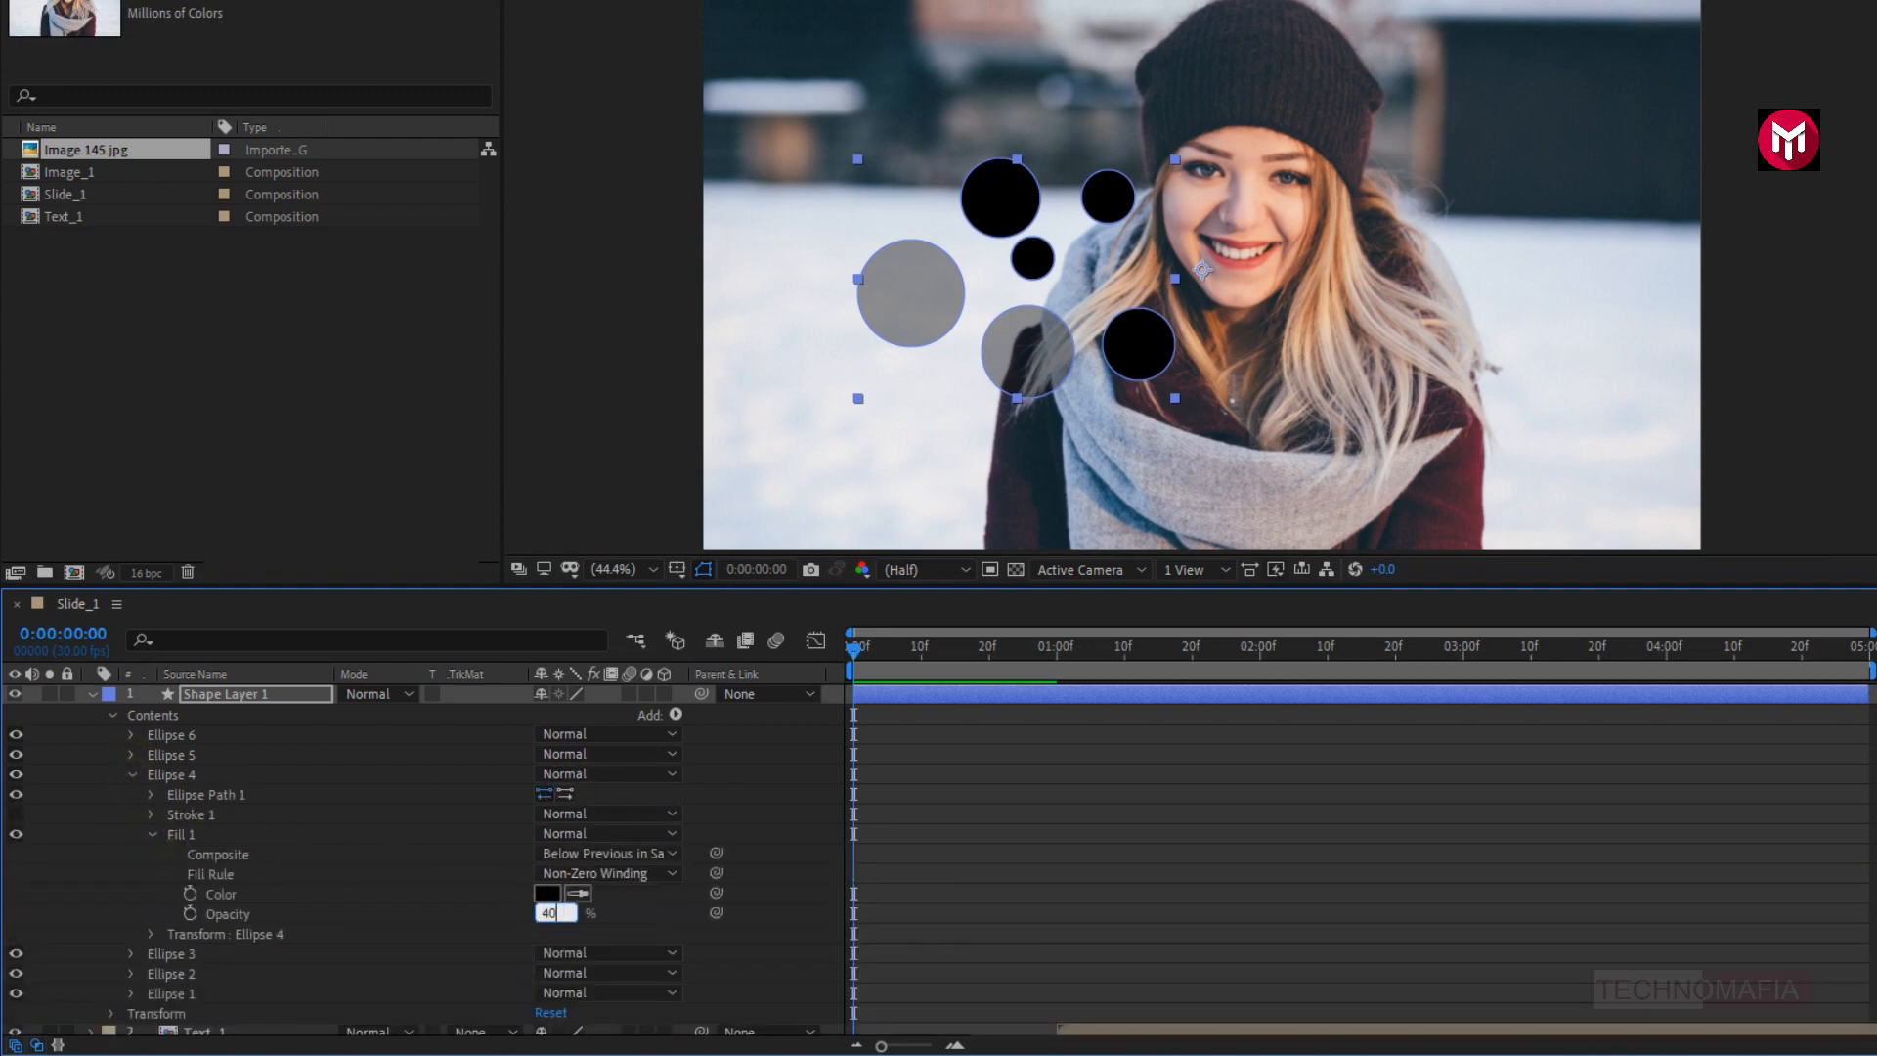
pyautogui.click(485, 907)
pyautogui.click(133, 775)
# - Set the fill opacity of Ellipse 3 to 40% and collapse its properties
pyautogui.click(129, 794)
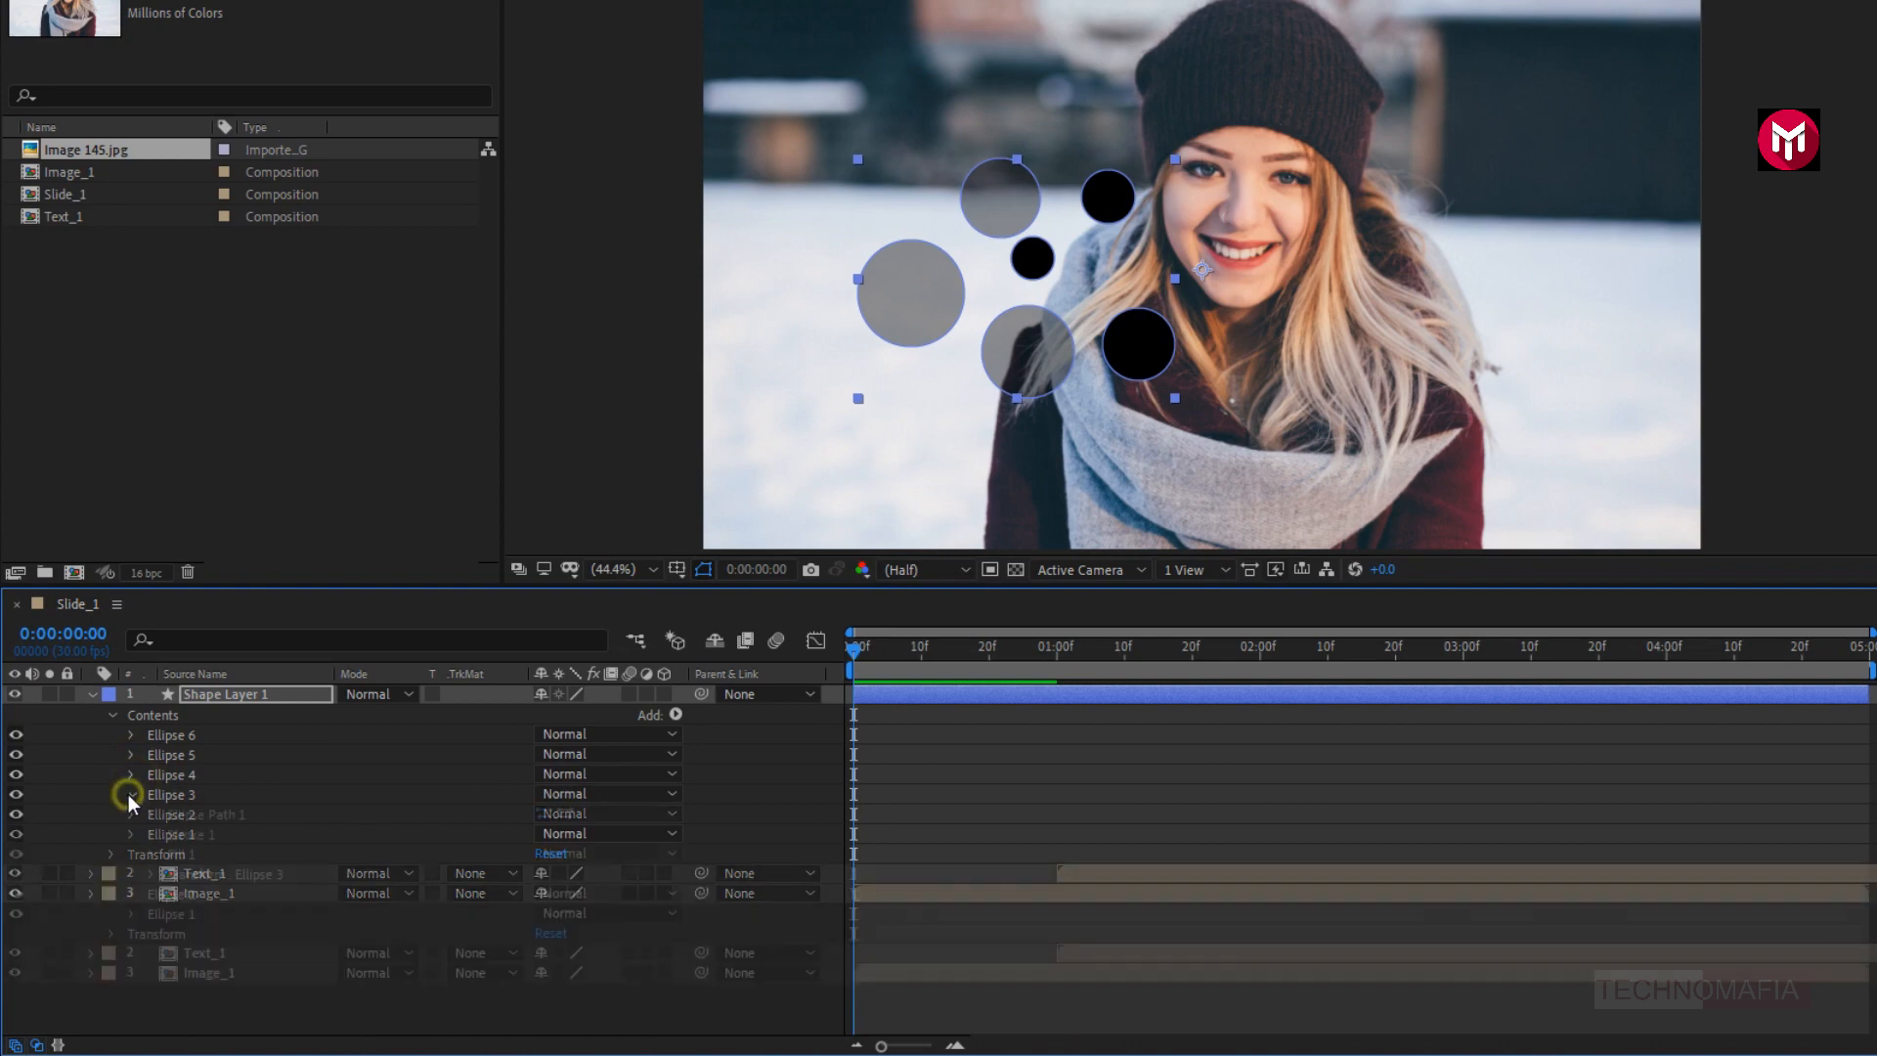
pyautogui.click(153, 853)
pyautogui.click(544, 933)
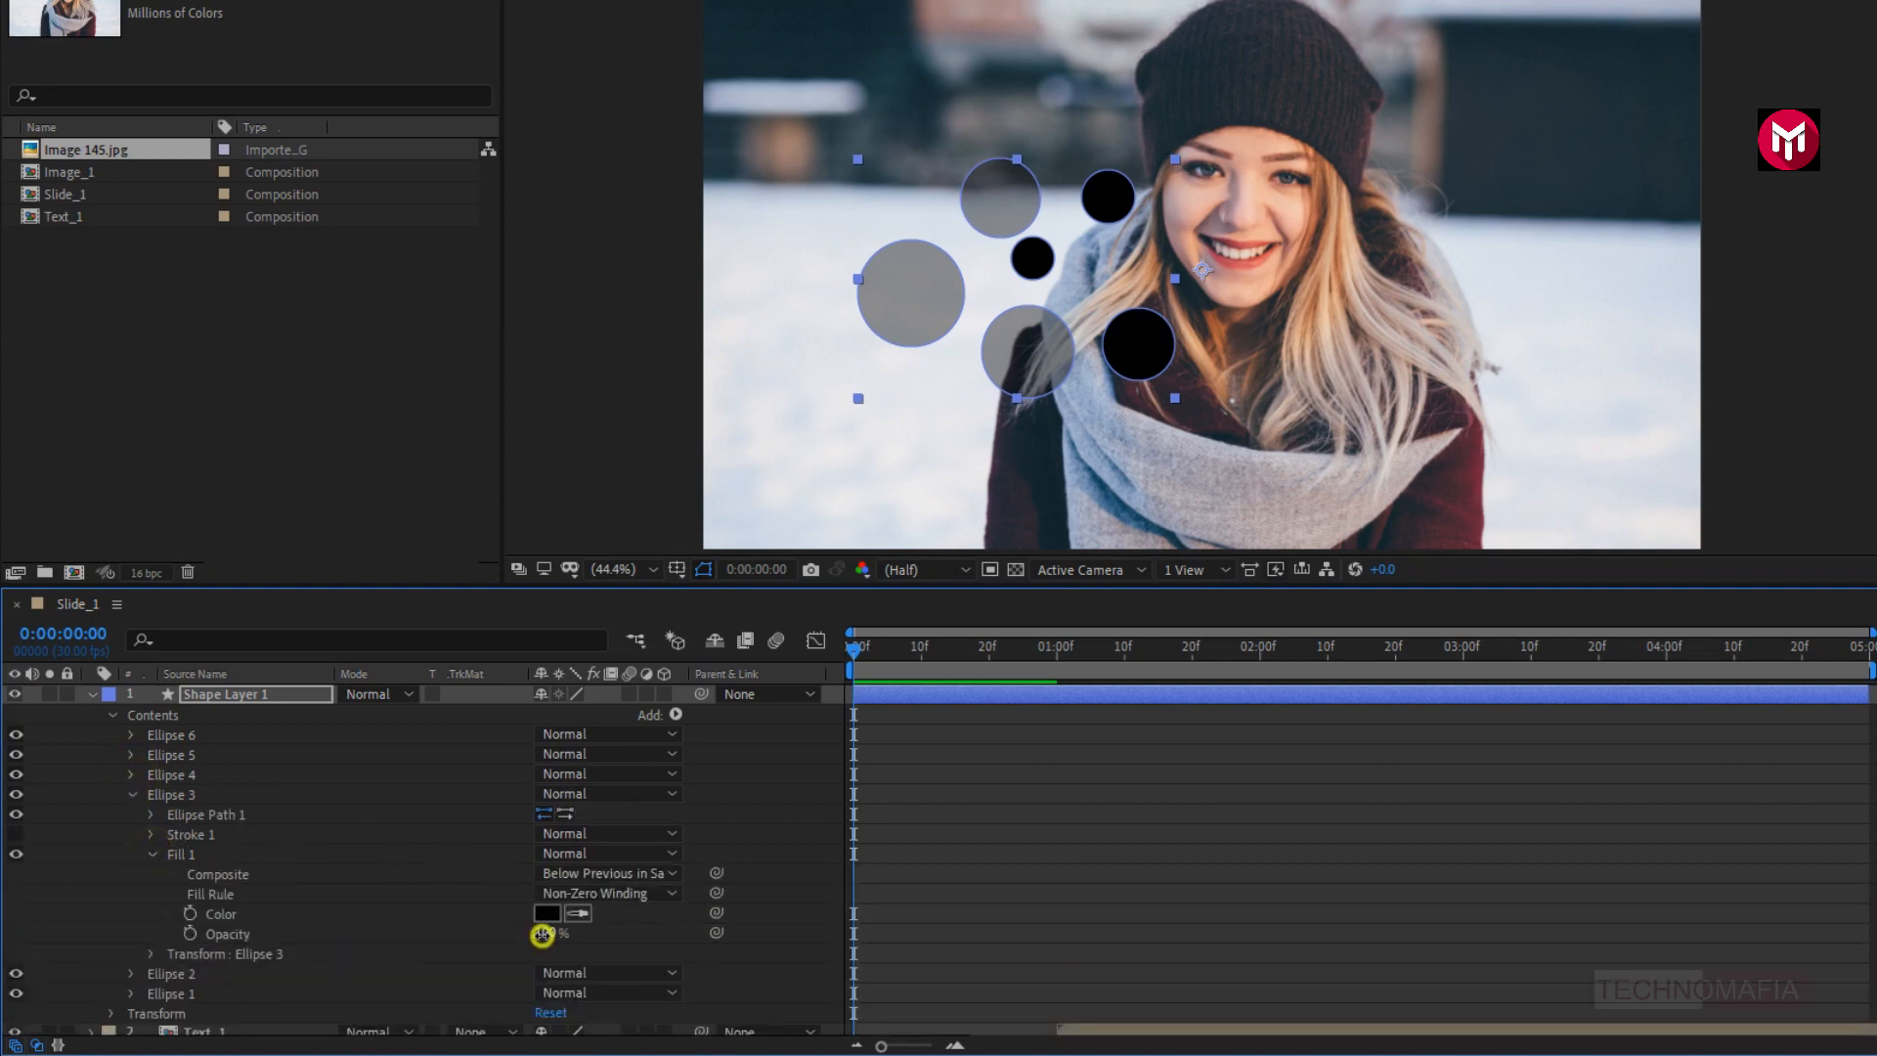
pyautogui.write('40')
pyautogui.click(359, 933)
pyautogui.click(132, 794)
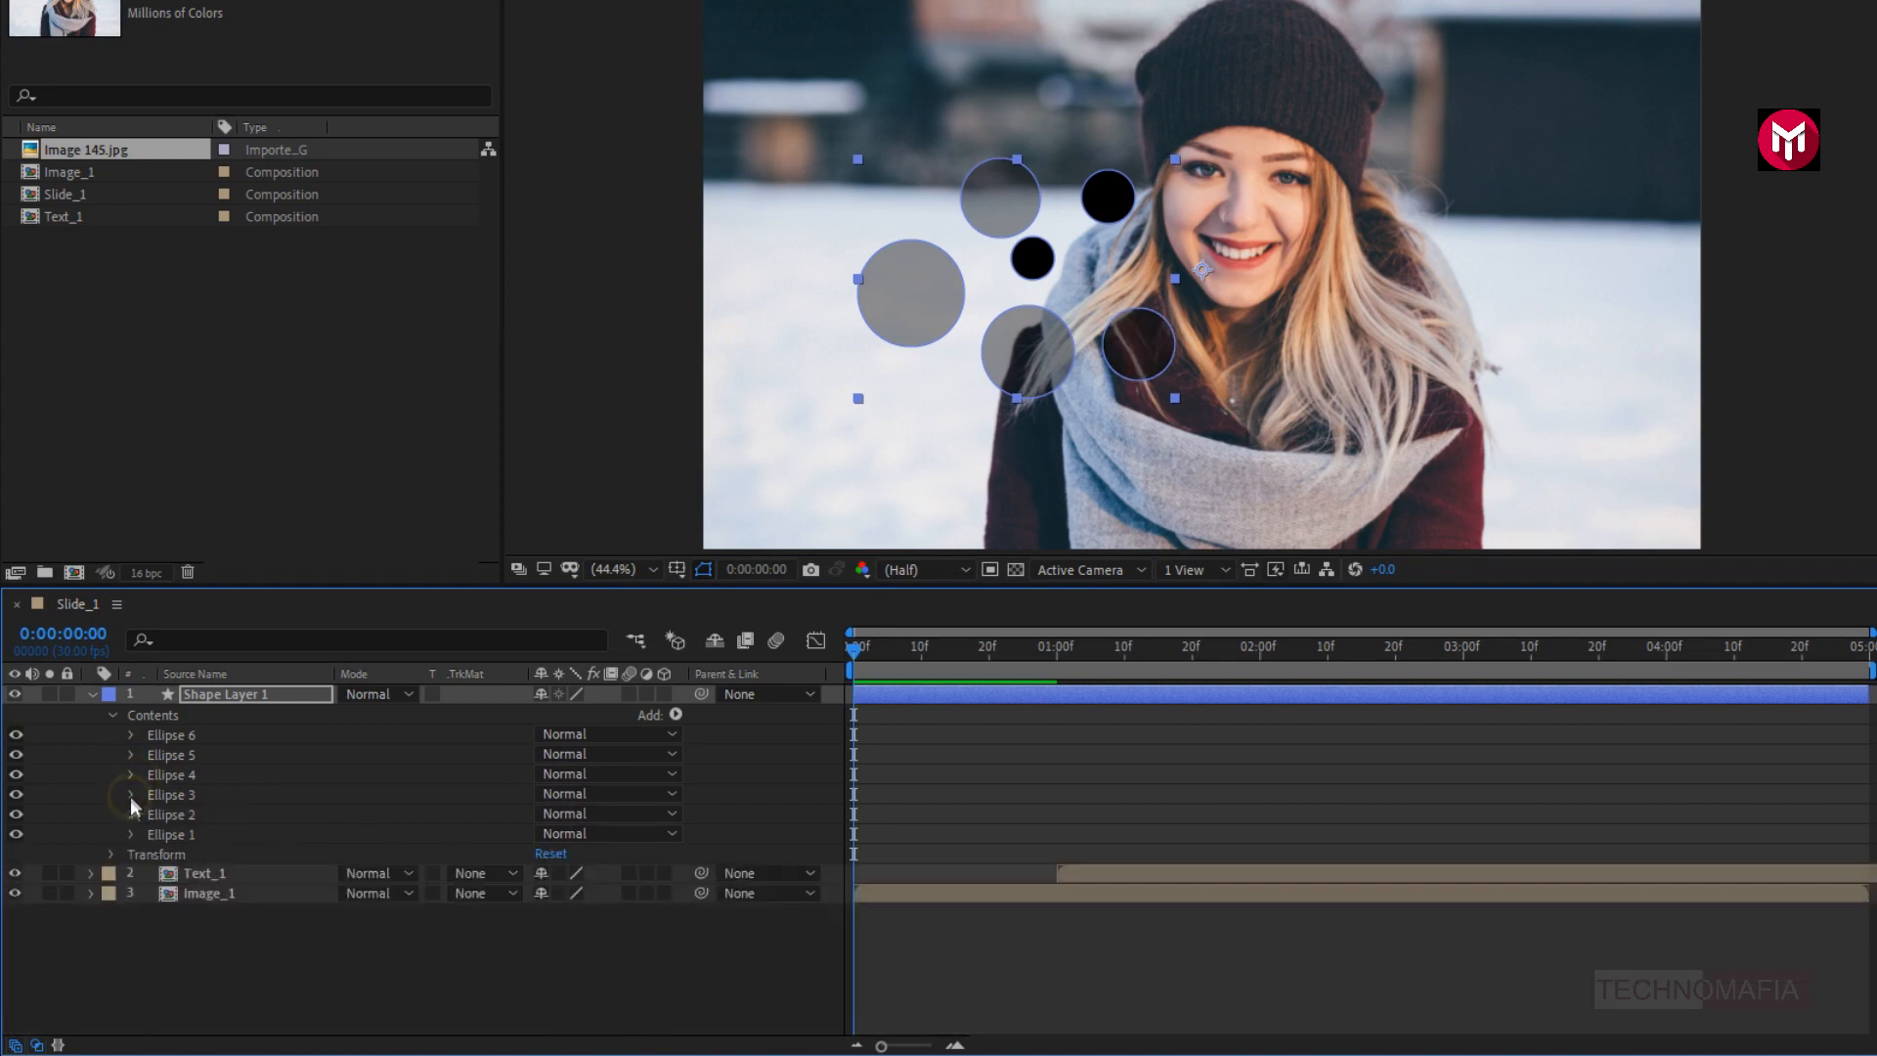
# - Set the fill opacity of Ellipse 2 to 40% and collapse its properties
pyautogui.click(132, 814)
pyautogui.click(152, 873)
pyautogui.click(543, 953)
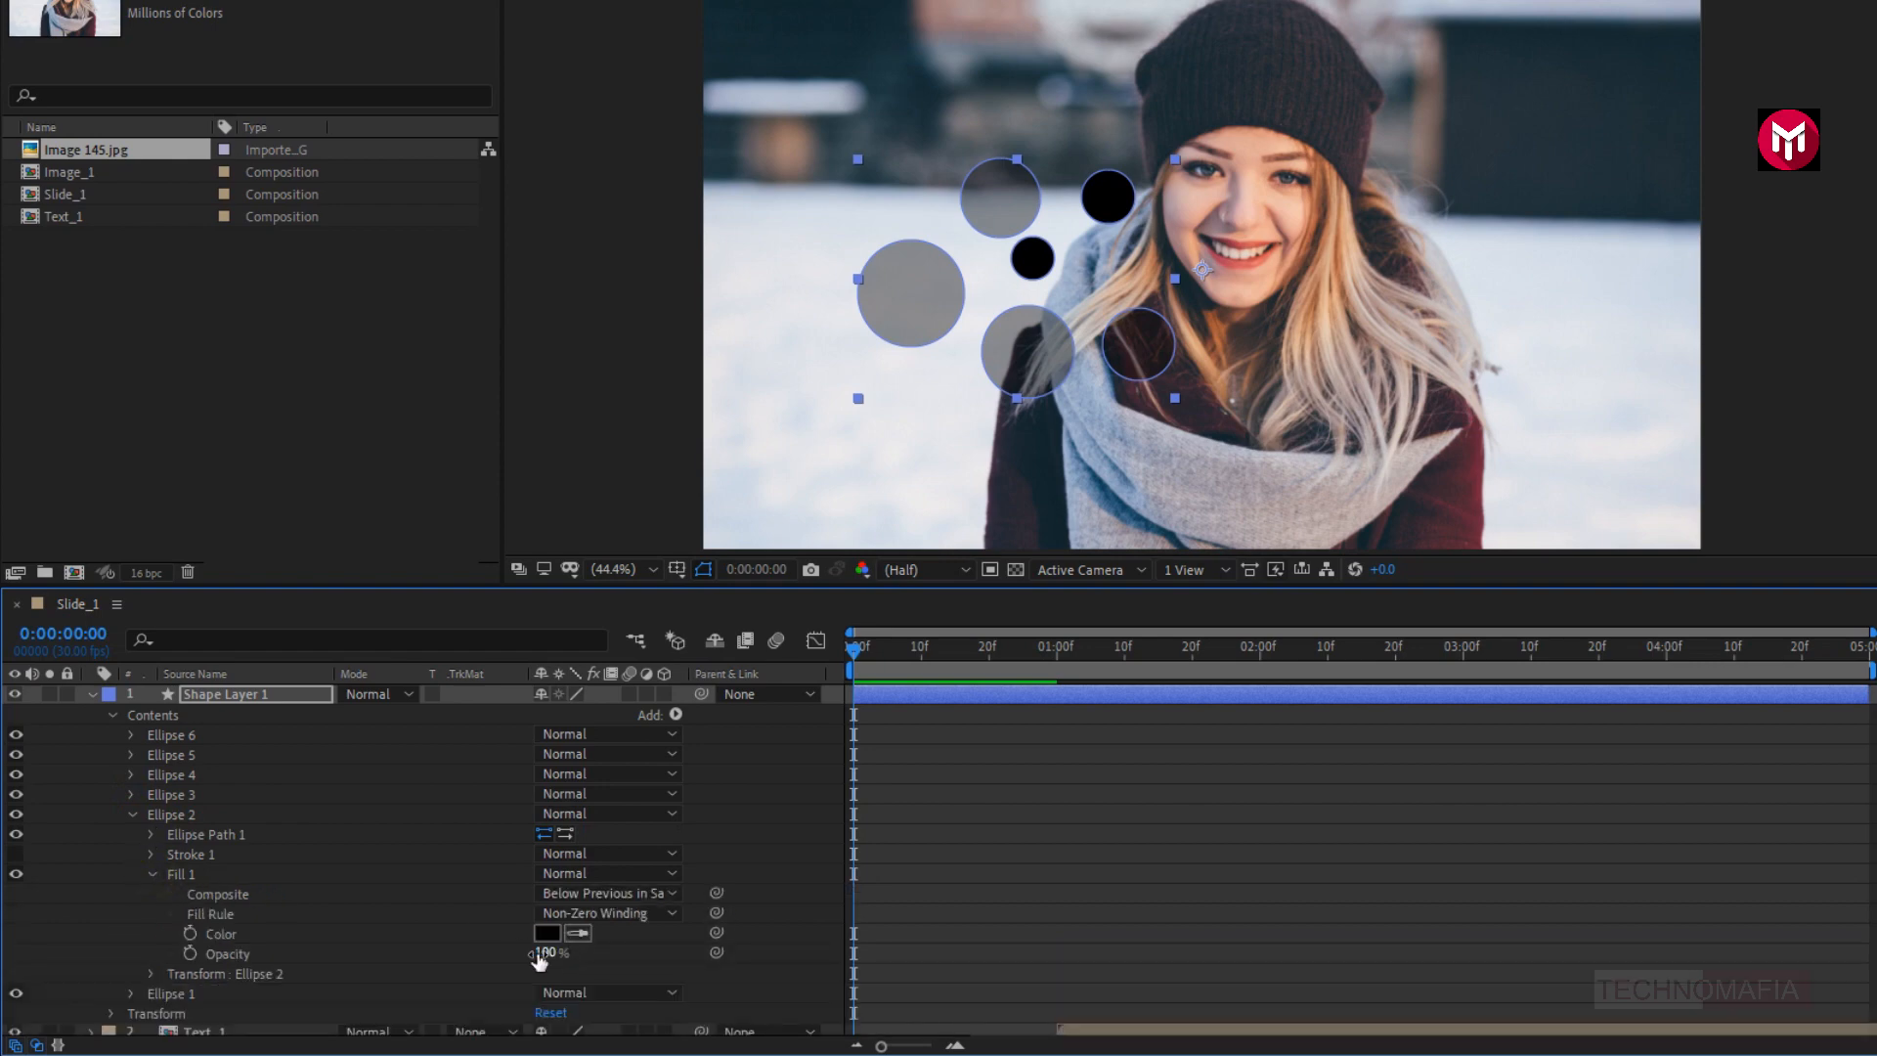
pyautogui.write('40')
pyautogui.press('Return')
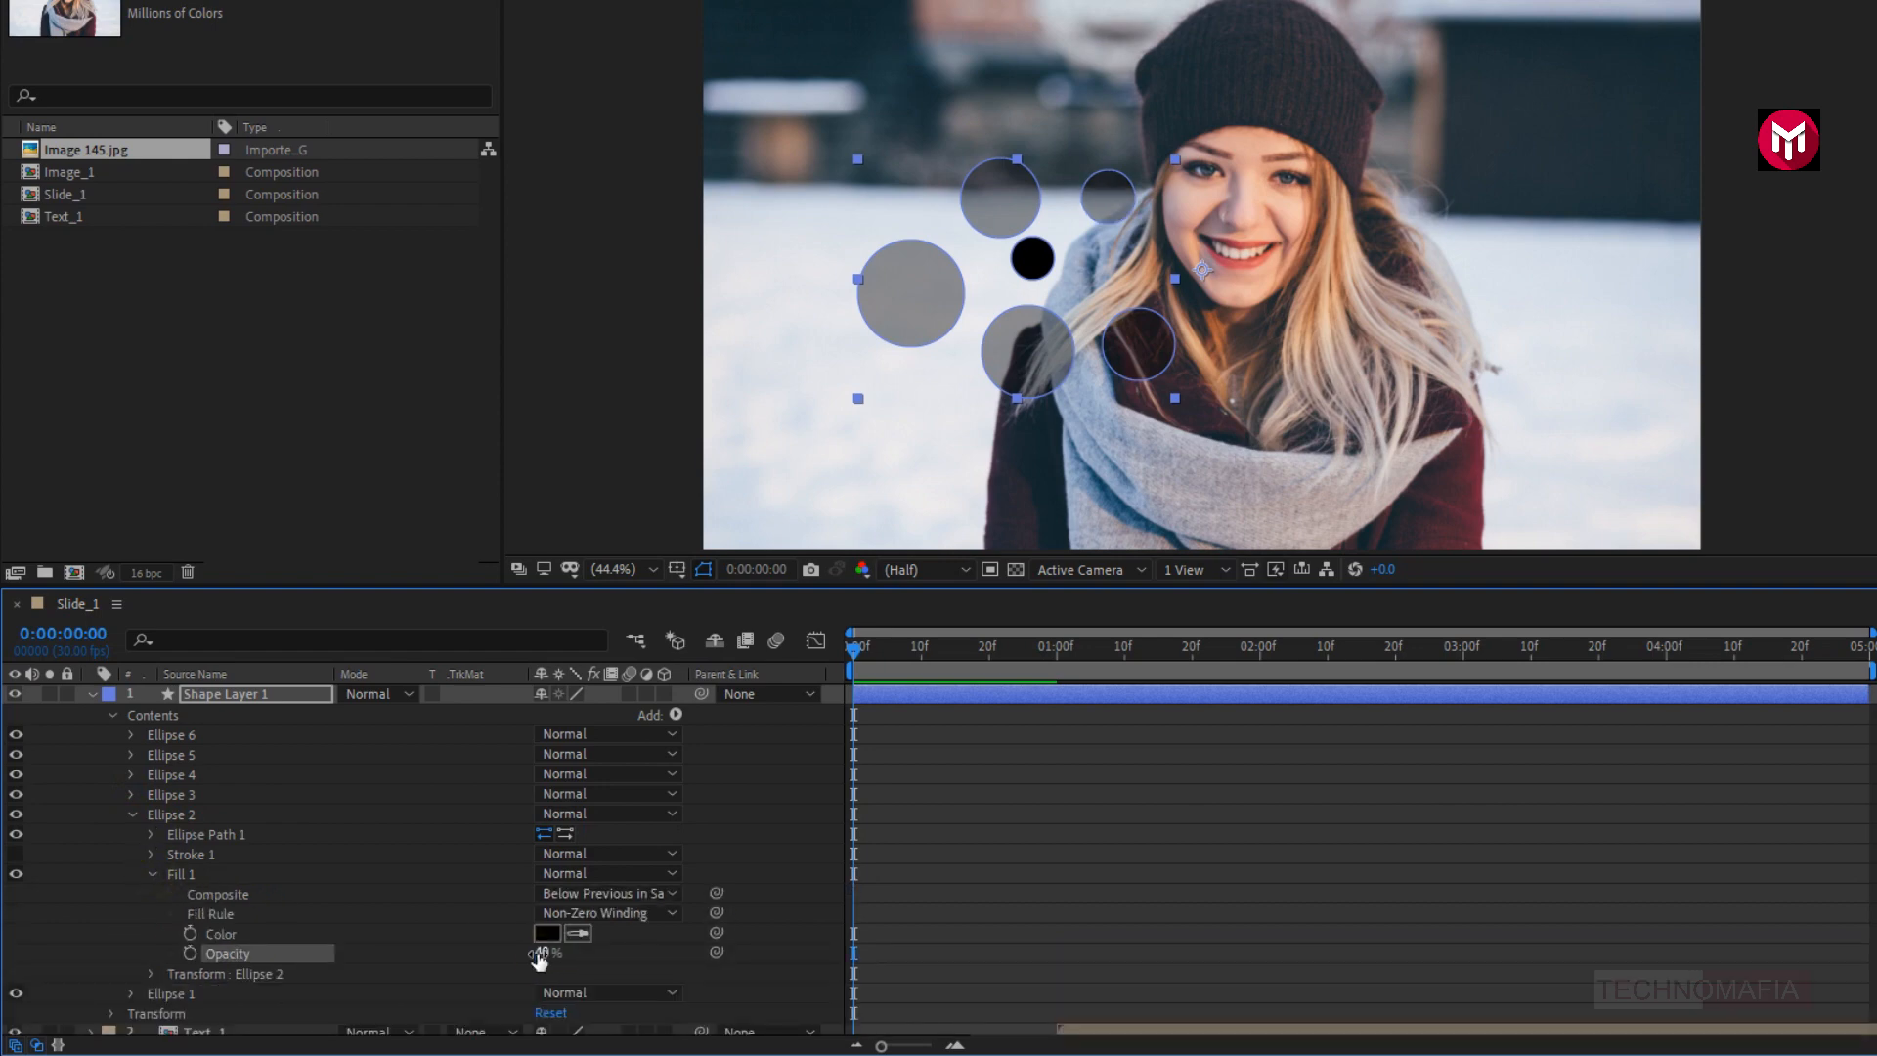
pyautogui.click(133, 815)
# - Set the fill opacity of Ellipse 1 to 40% and collapse the contents of Shape Layer 1
pyautogui.click(133, 834)
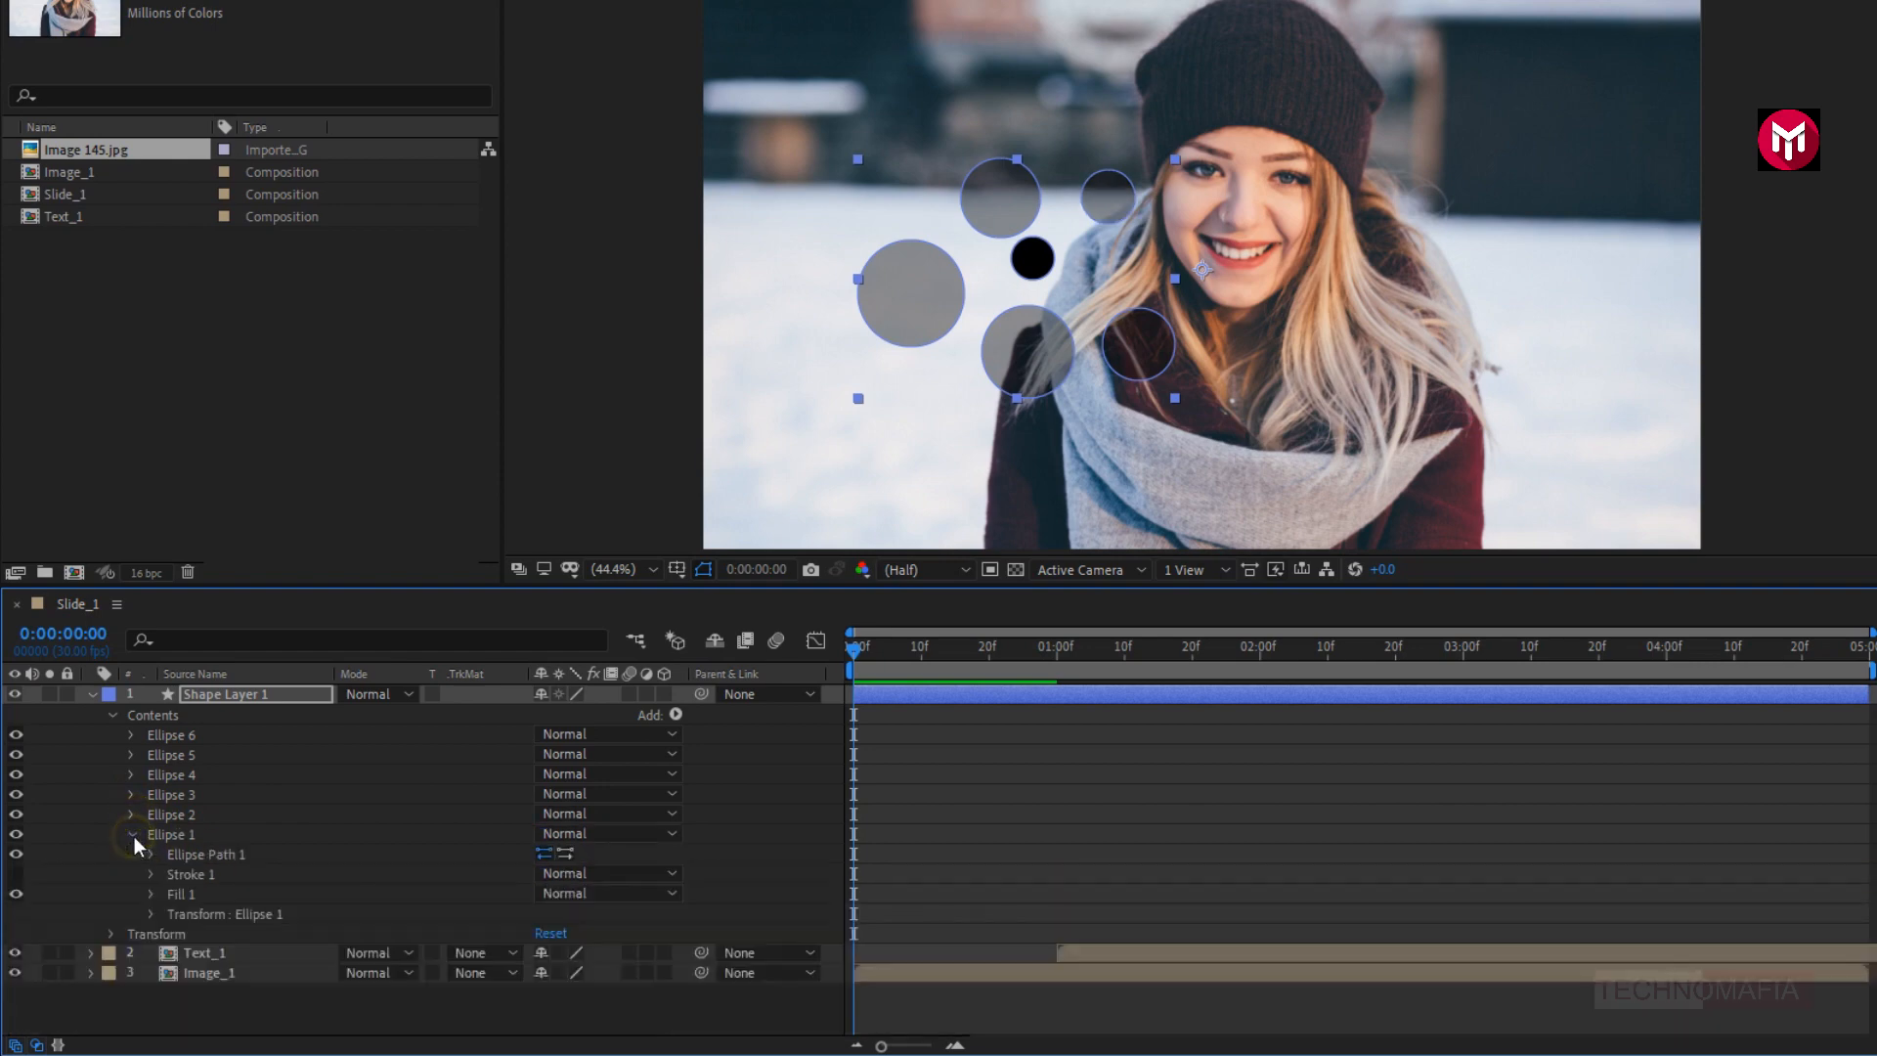
pyautogui.click(152, 893)
pyautogui.click(545, 972)
pyautogui.write('40')
pyautogui.press('Return')
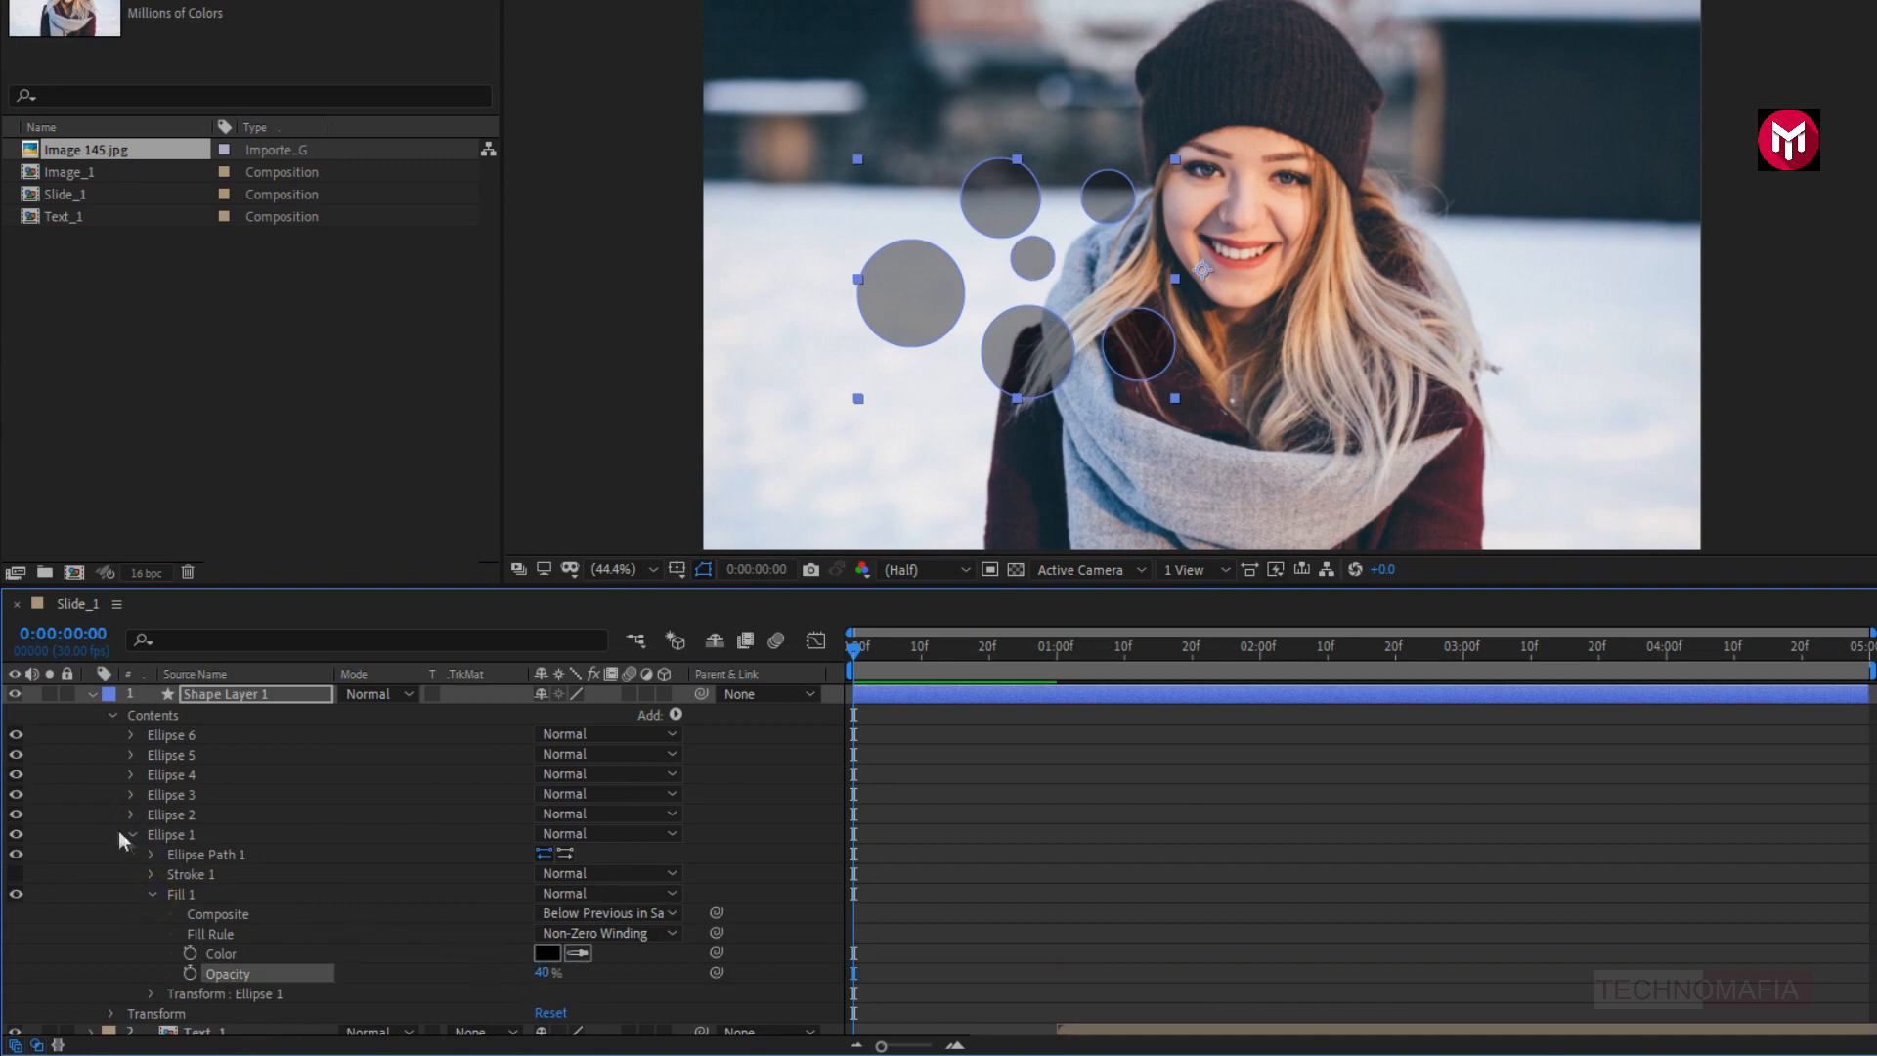
pyautogui.click(129, 835)
pyautogui.click(113, 717)
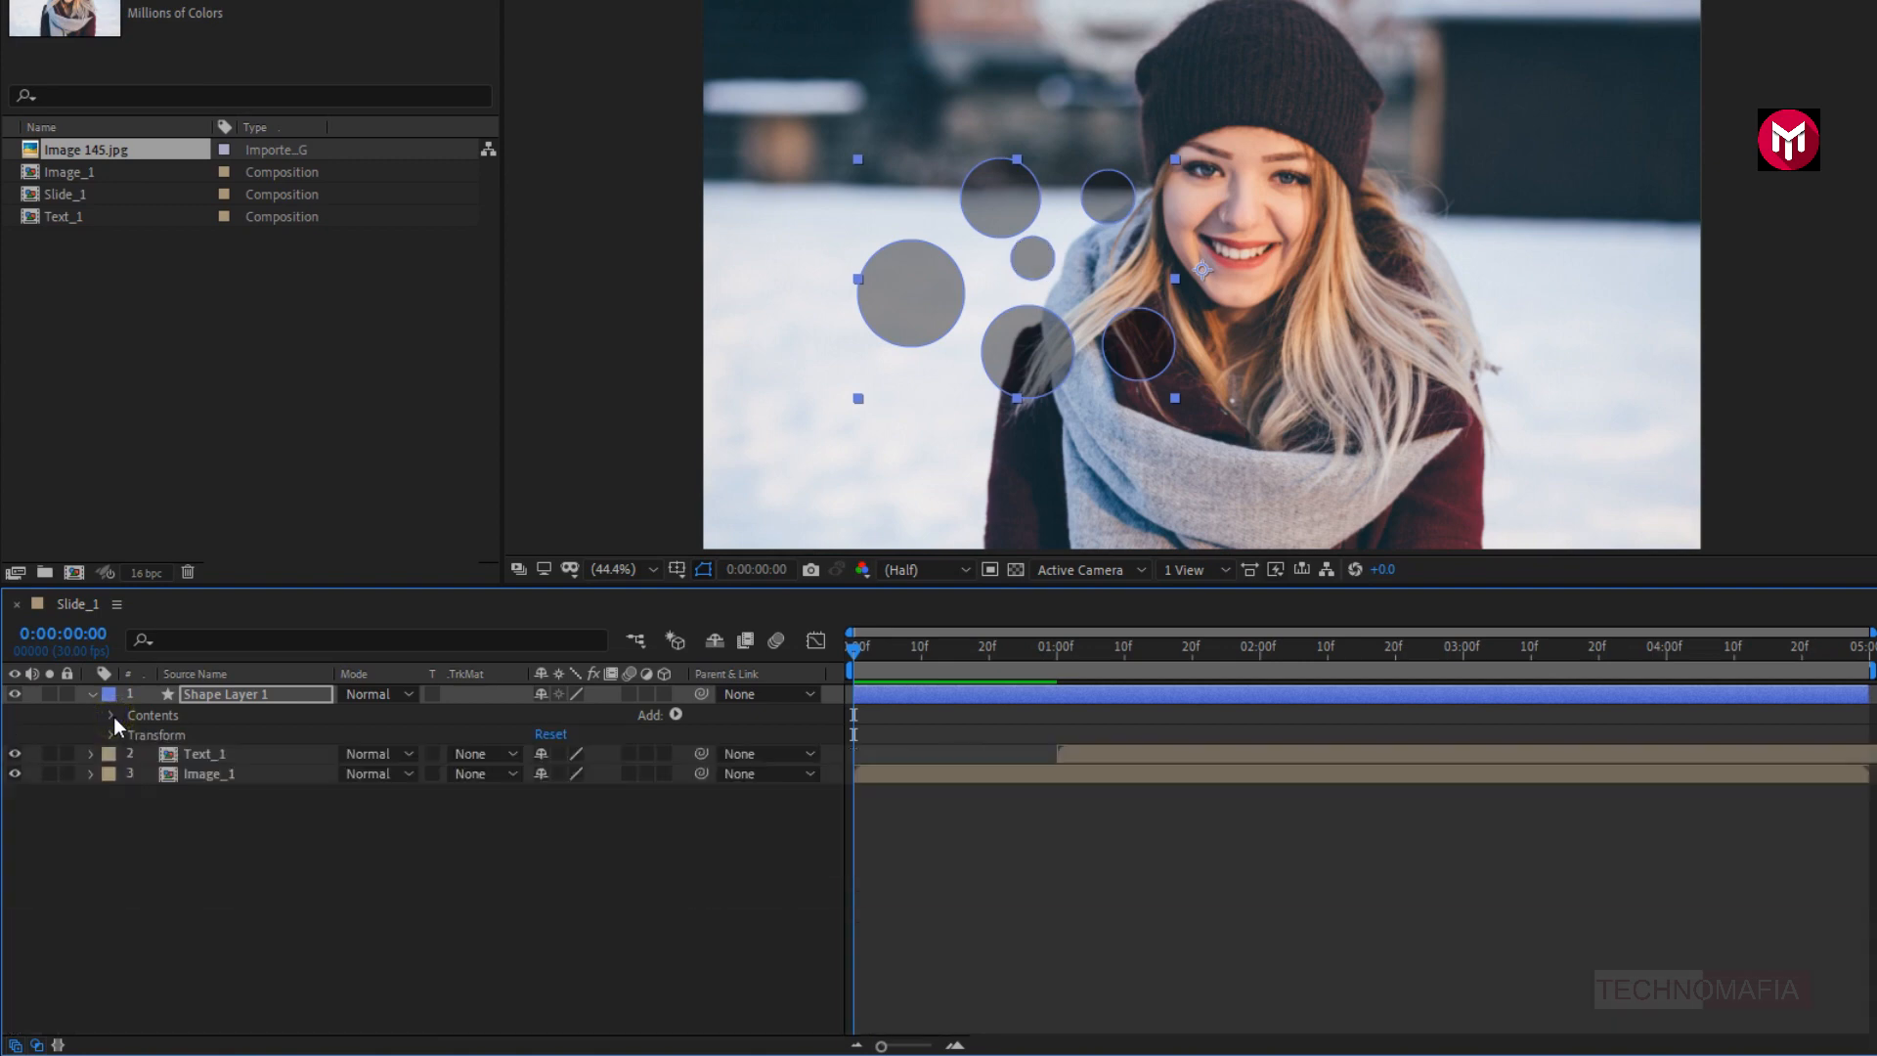
# - Add an Offset Paths operator to the whole of Shape Layer 1
pyautogui.click(200, 700)
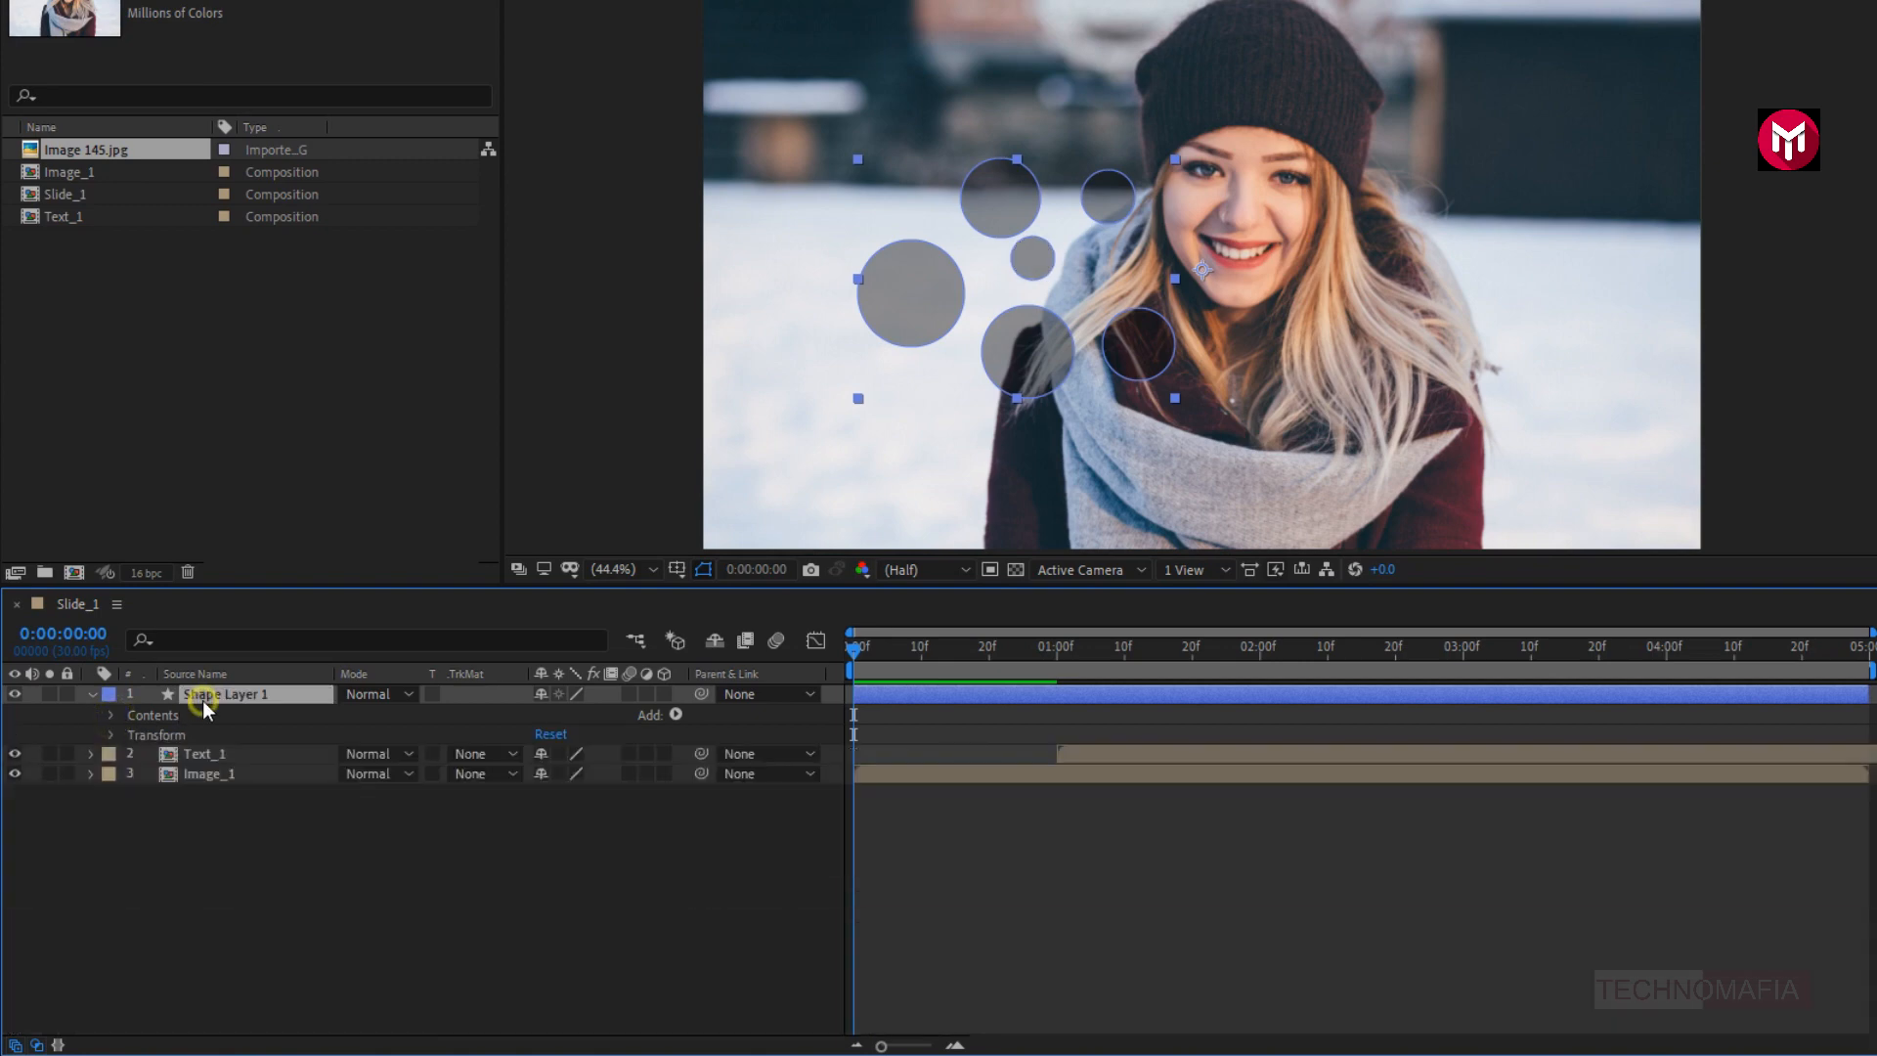
pyautogui.click(674, 714)
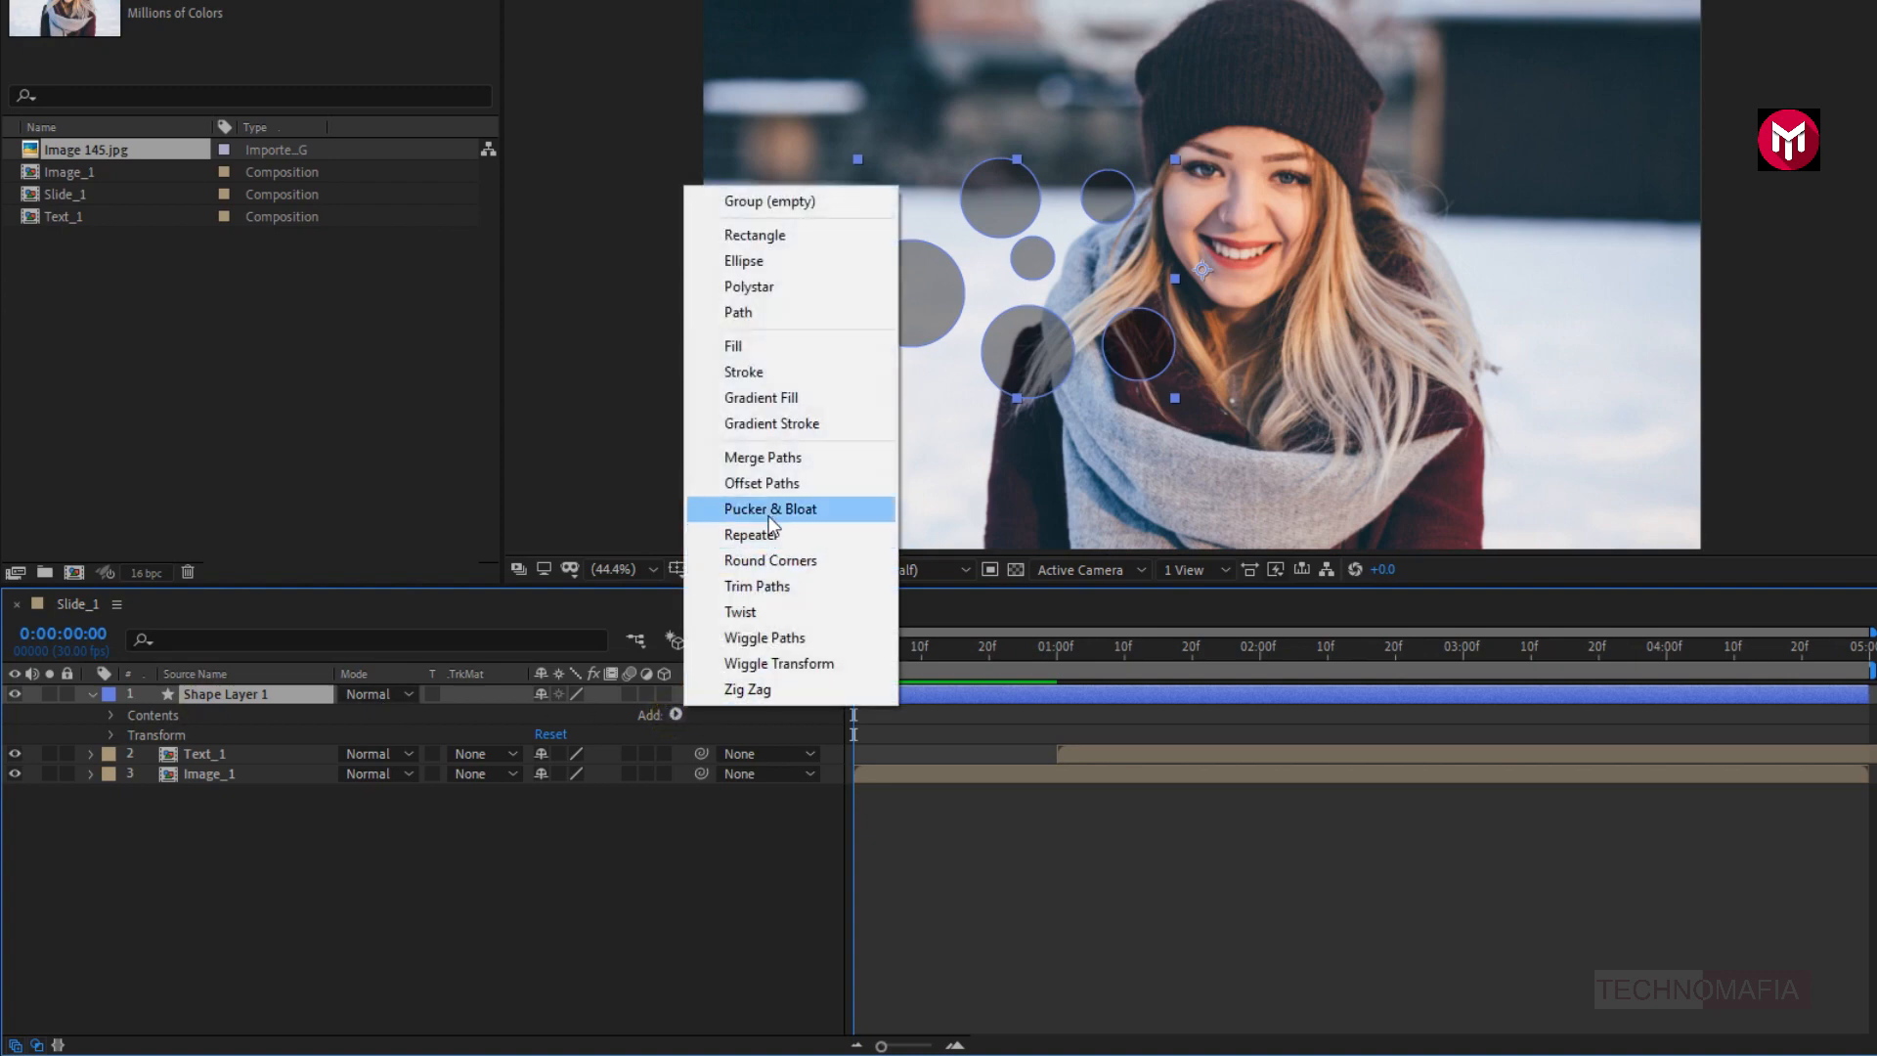
pyautogui.click(762, 483)
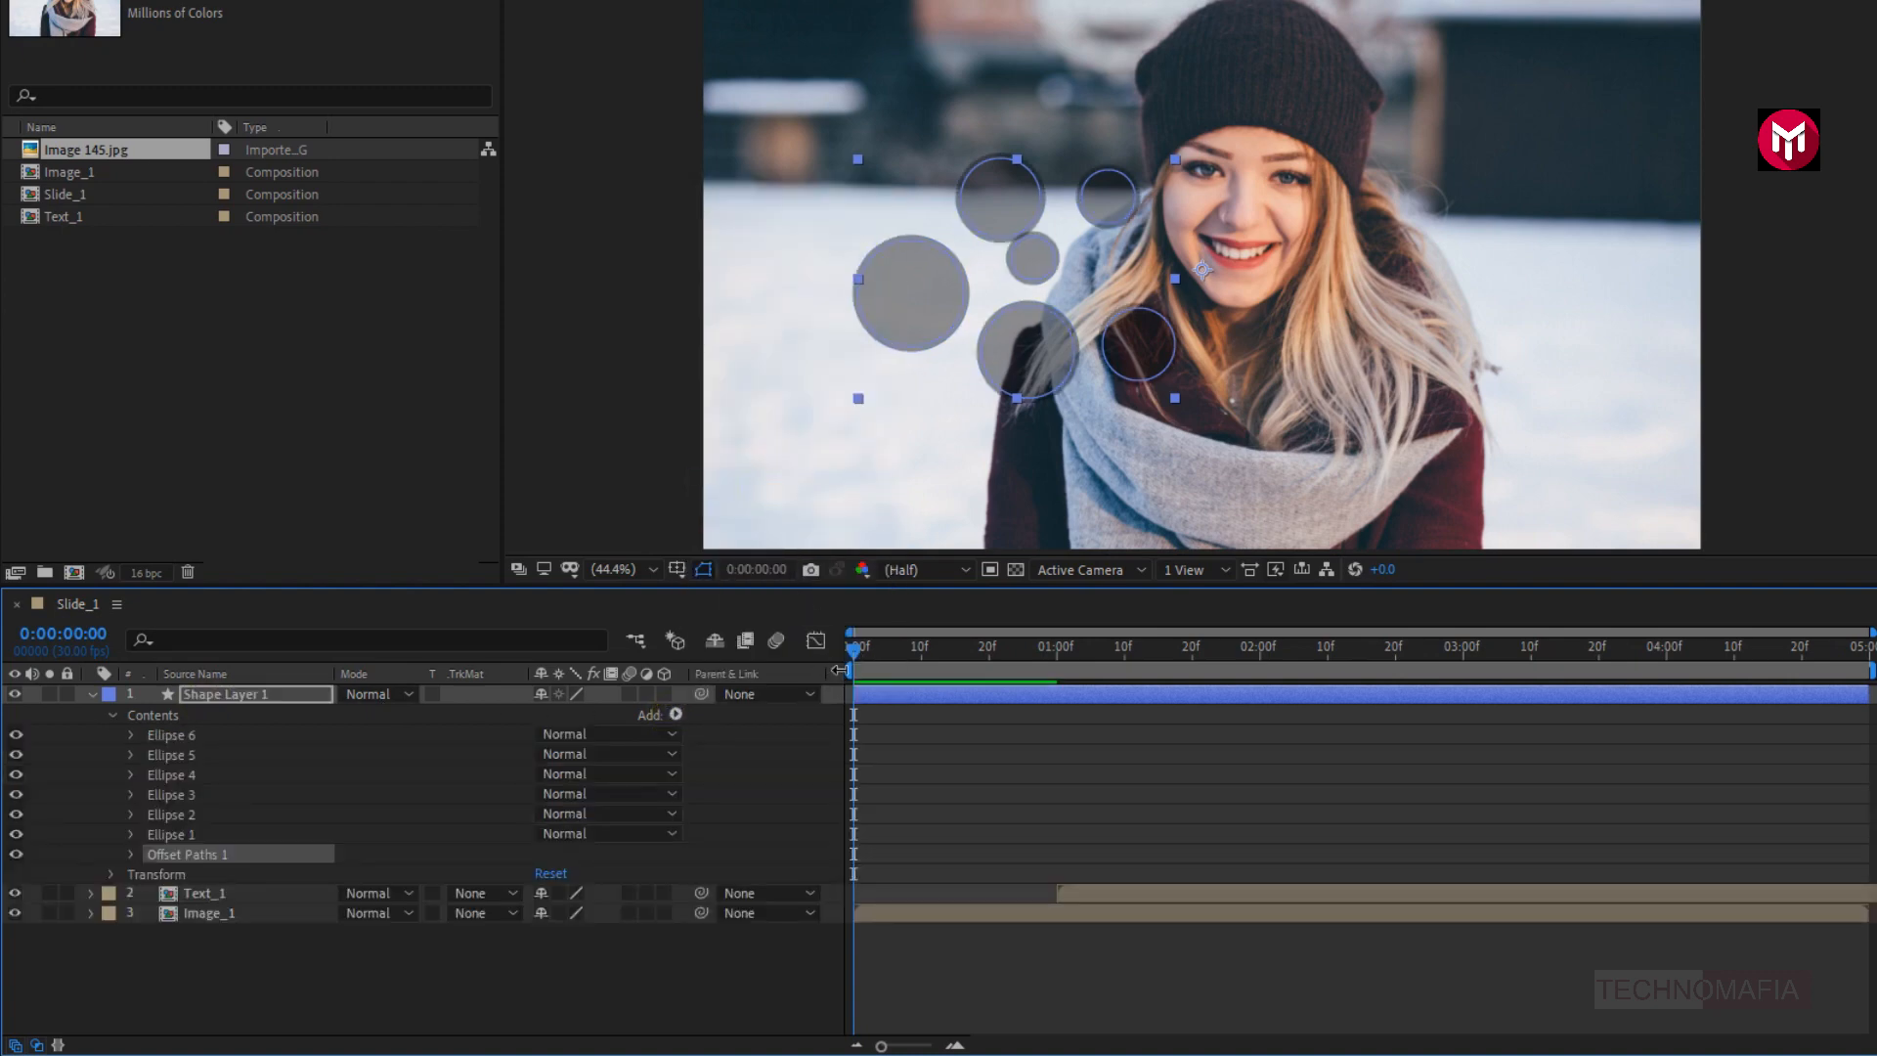
# - Keyframe the Offset Paths Amount at 0:00:00:00 with a value of -100
pyautogui.click(129, 853)
pyautogui.click(172, 875)
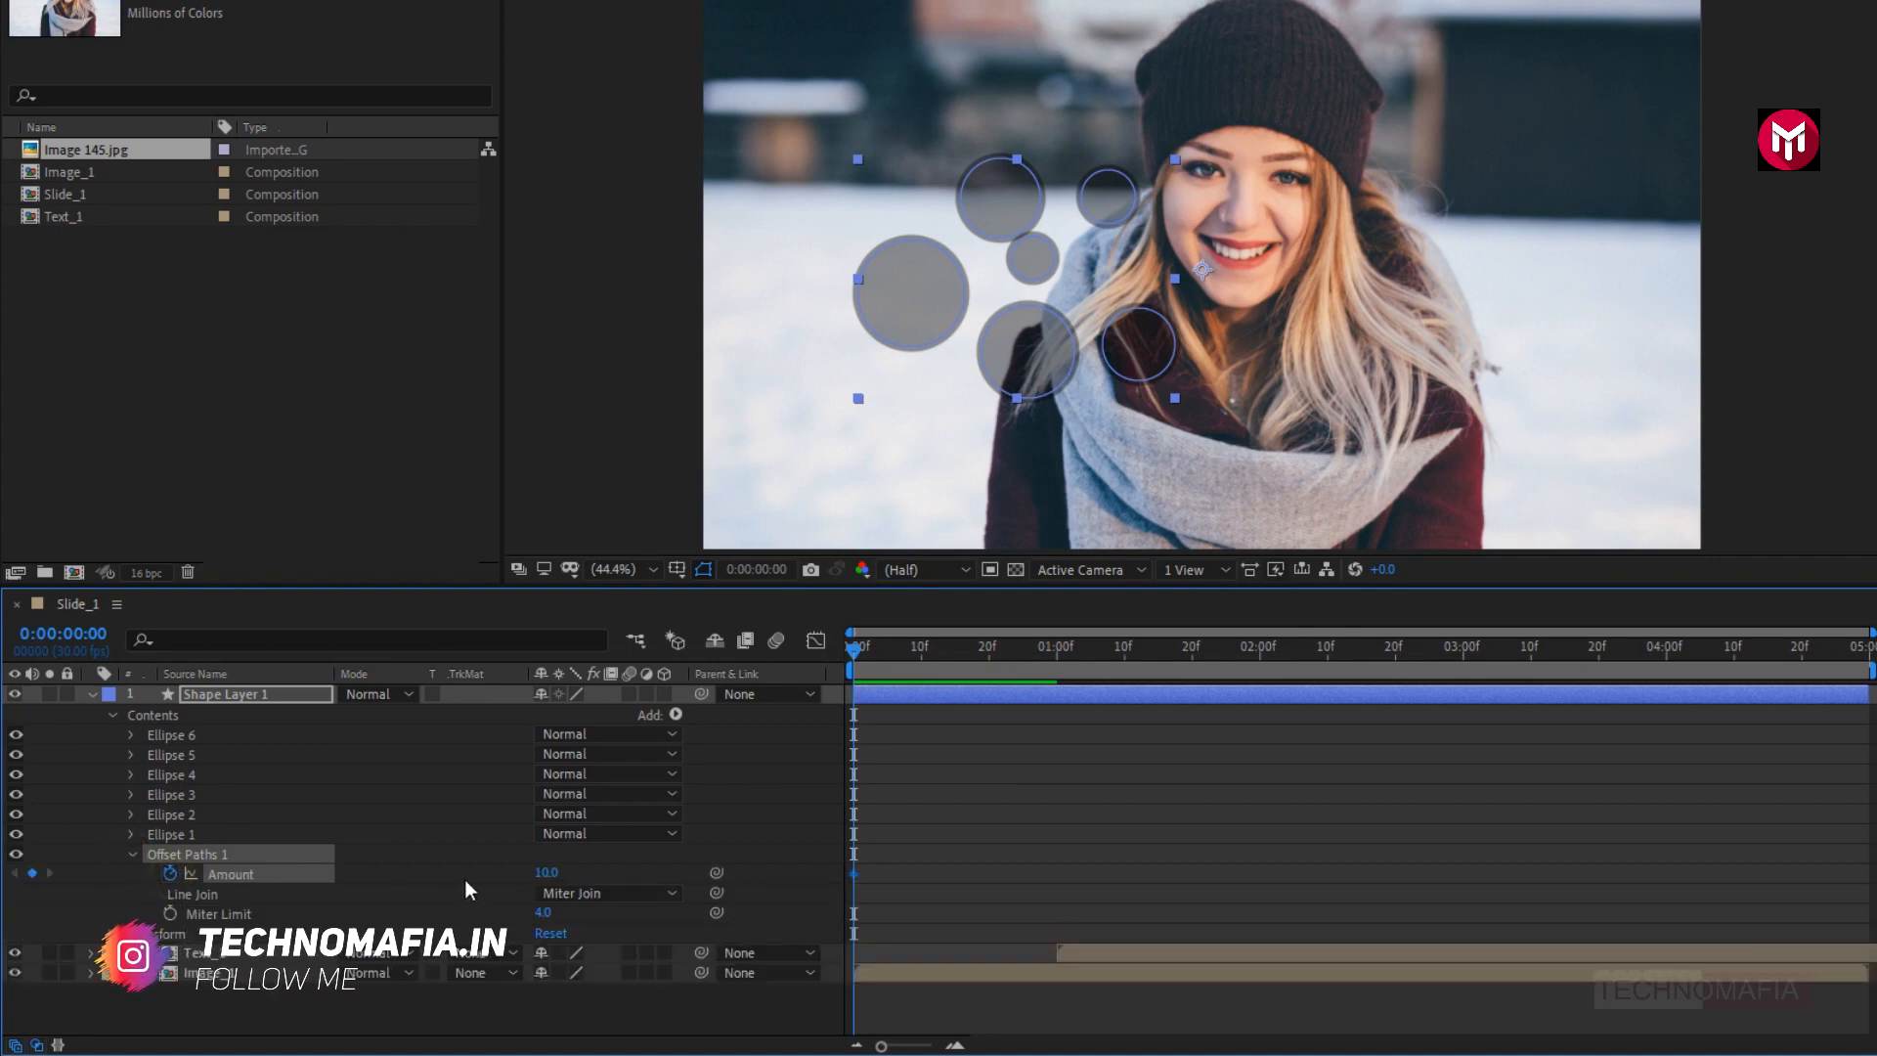
pyautogui.click(545, 871)
pyautogui.write('-1')
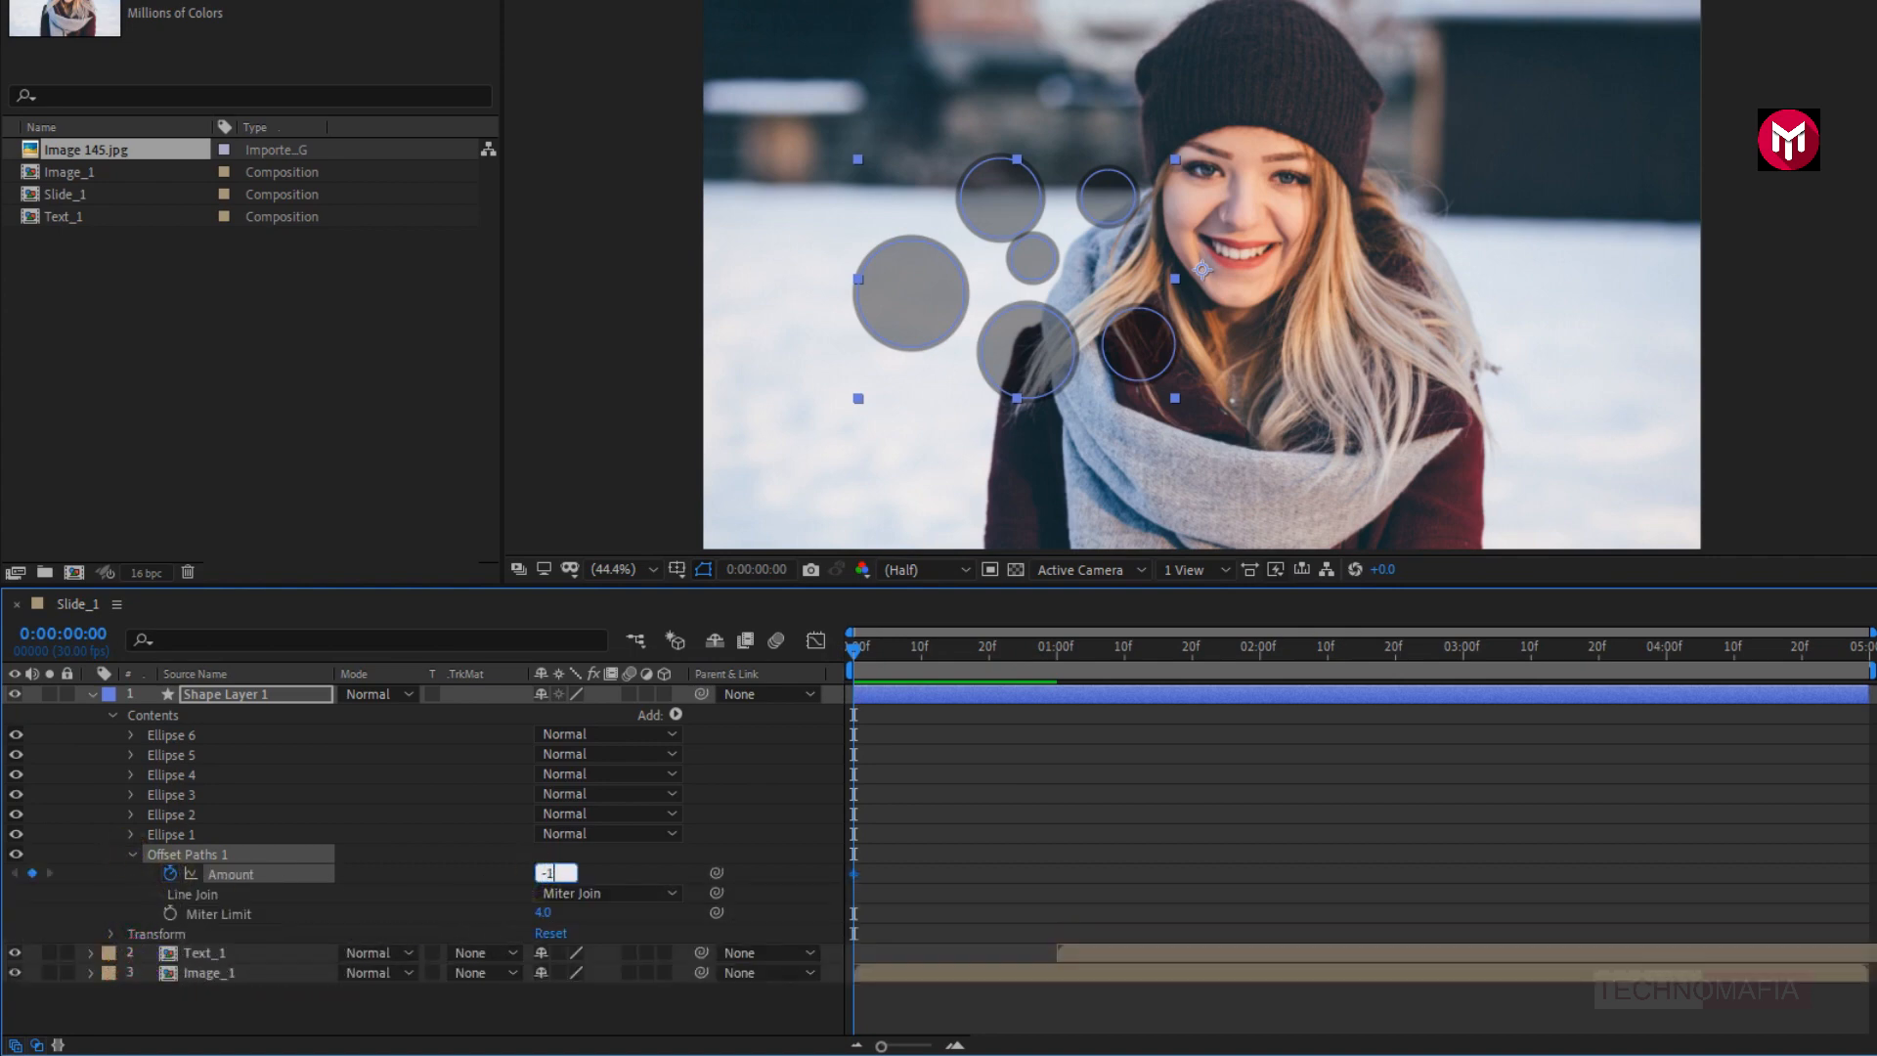
pyautogui.write('00')
pyautogui.press('Return')
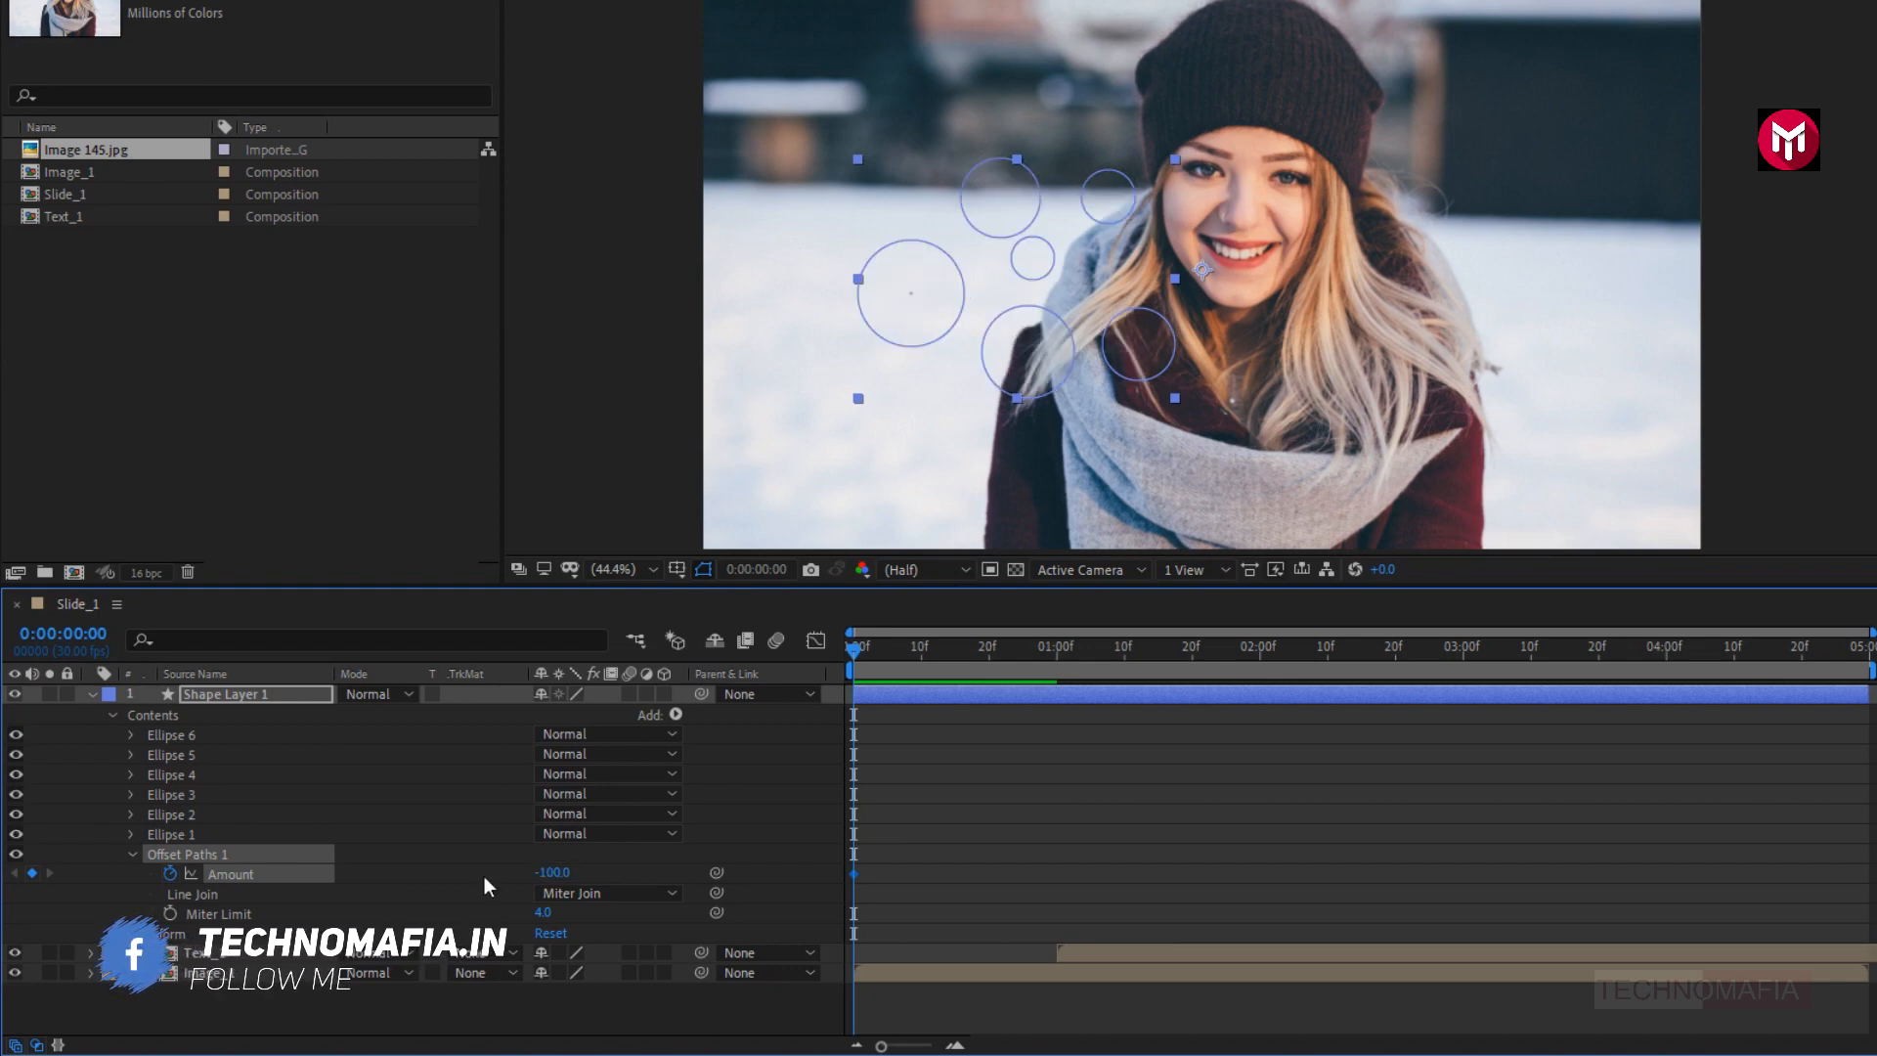
# - Keyframe the Offset Paths Amount at 0:00:02:00 with a value of 1713 and collapse Shape Layer 1
pyautogui.click(1260, 662)
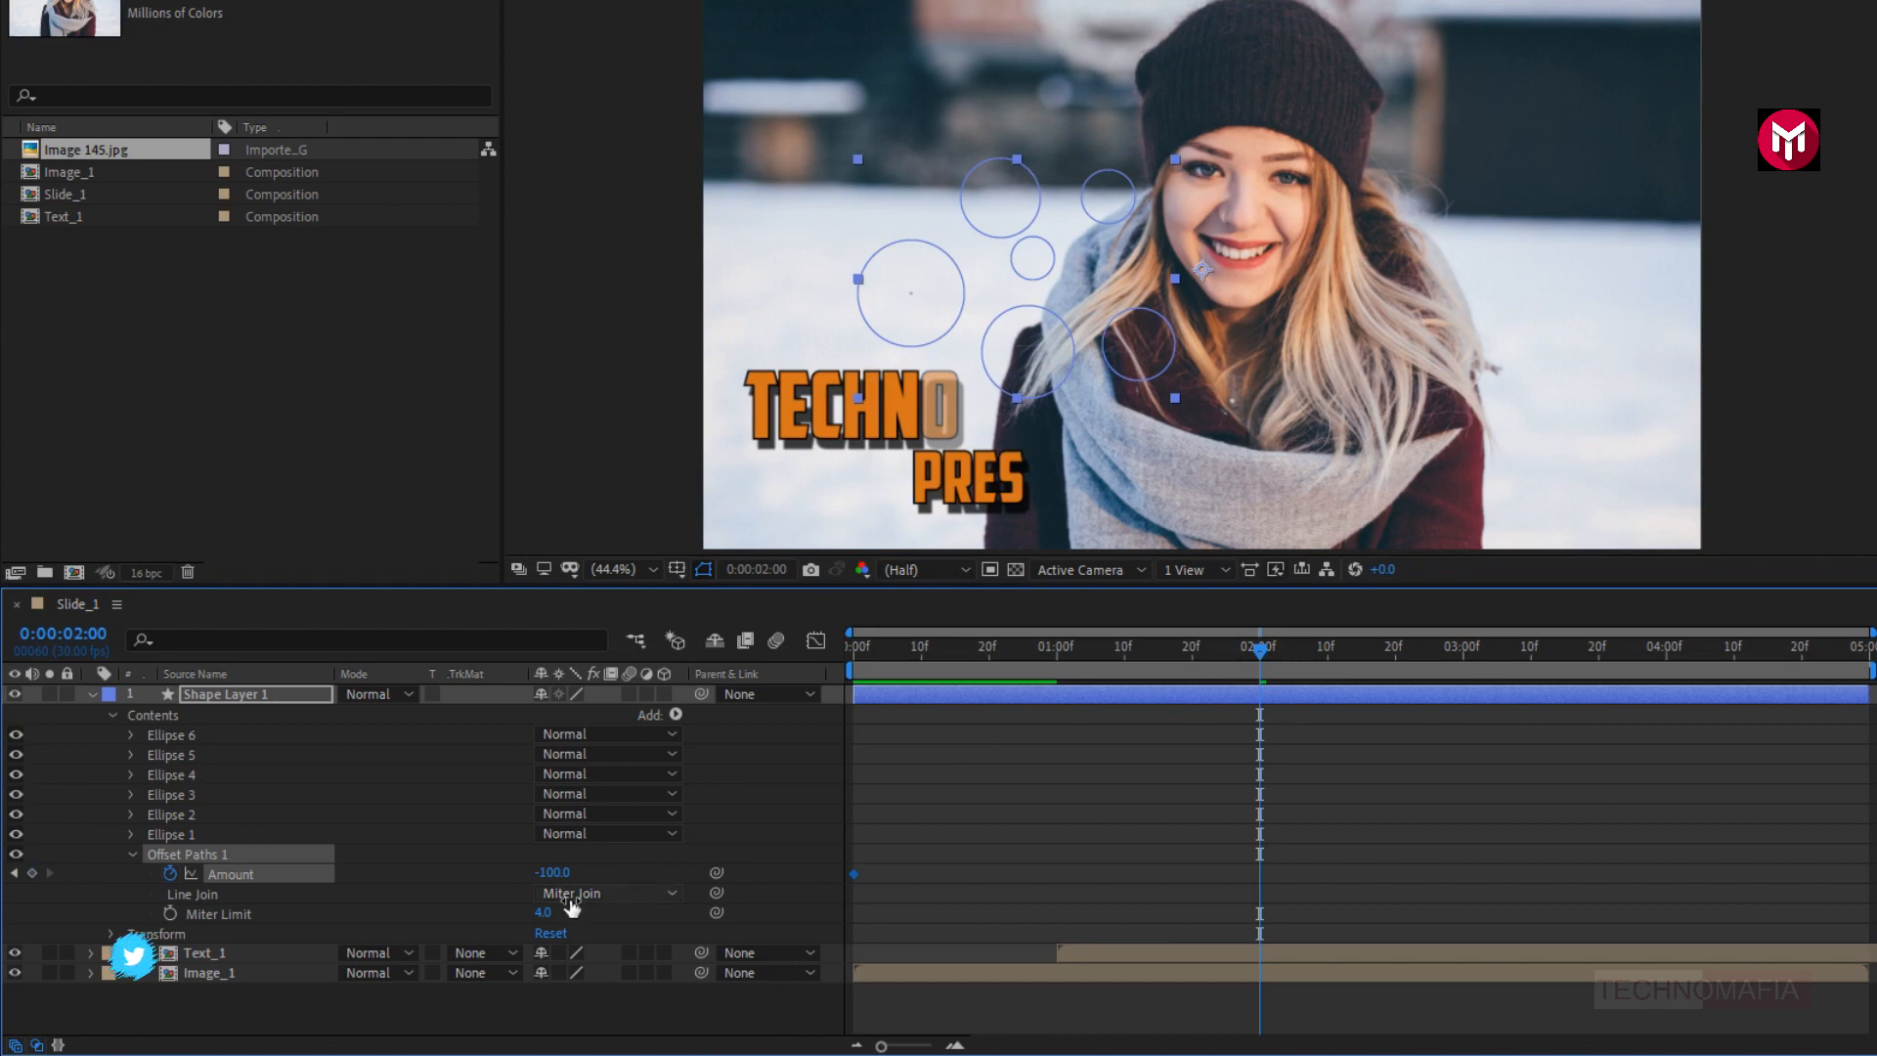
pyautogui.moveTo(552, 871); pyautogui.dragTo(1428, 796)
pyautogui.moveTo(539, 882); pyautogui.dragTo(1534, 842)
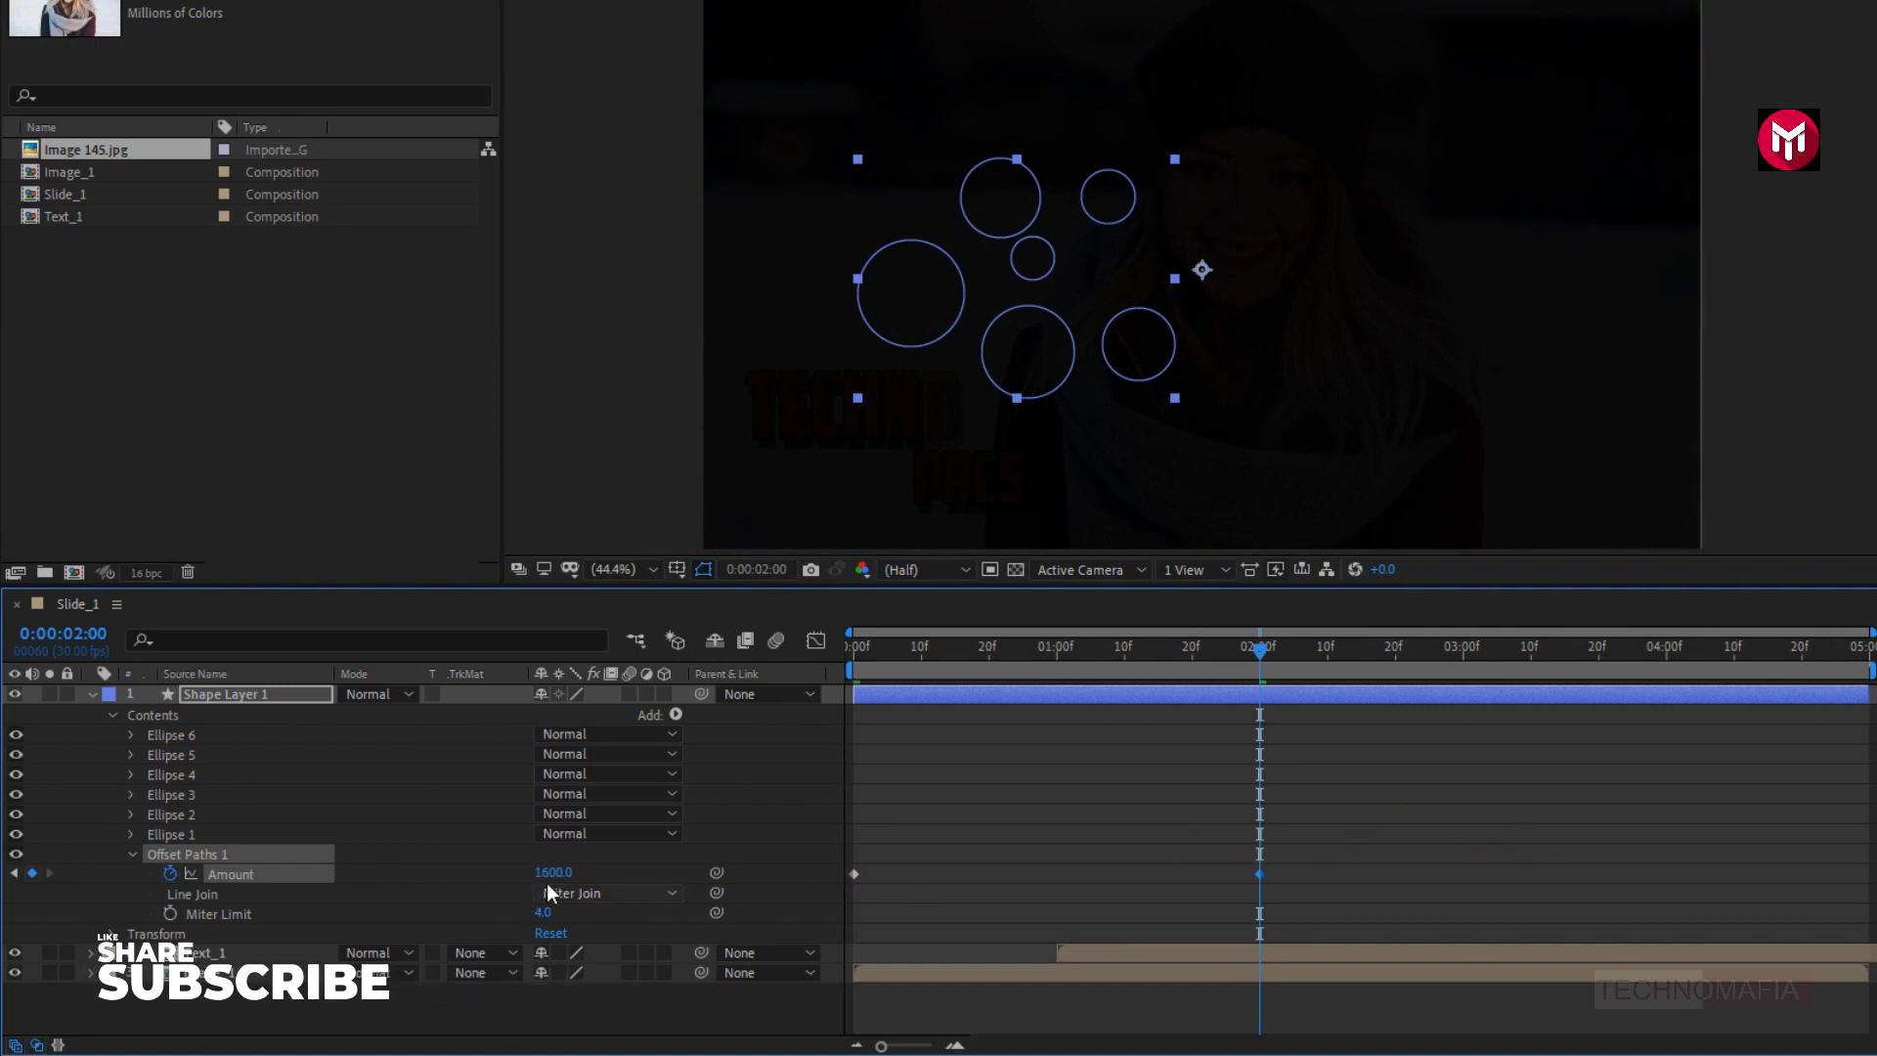
pyautogui.moveTo(547, 882); pyautogui.dragTo(674, 872)
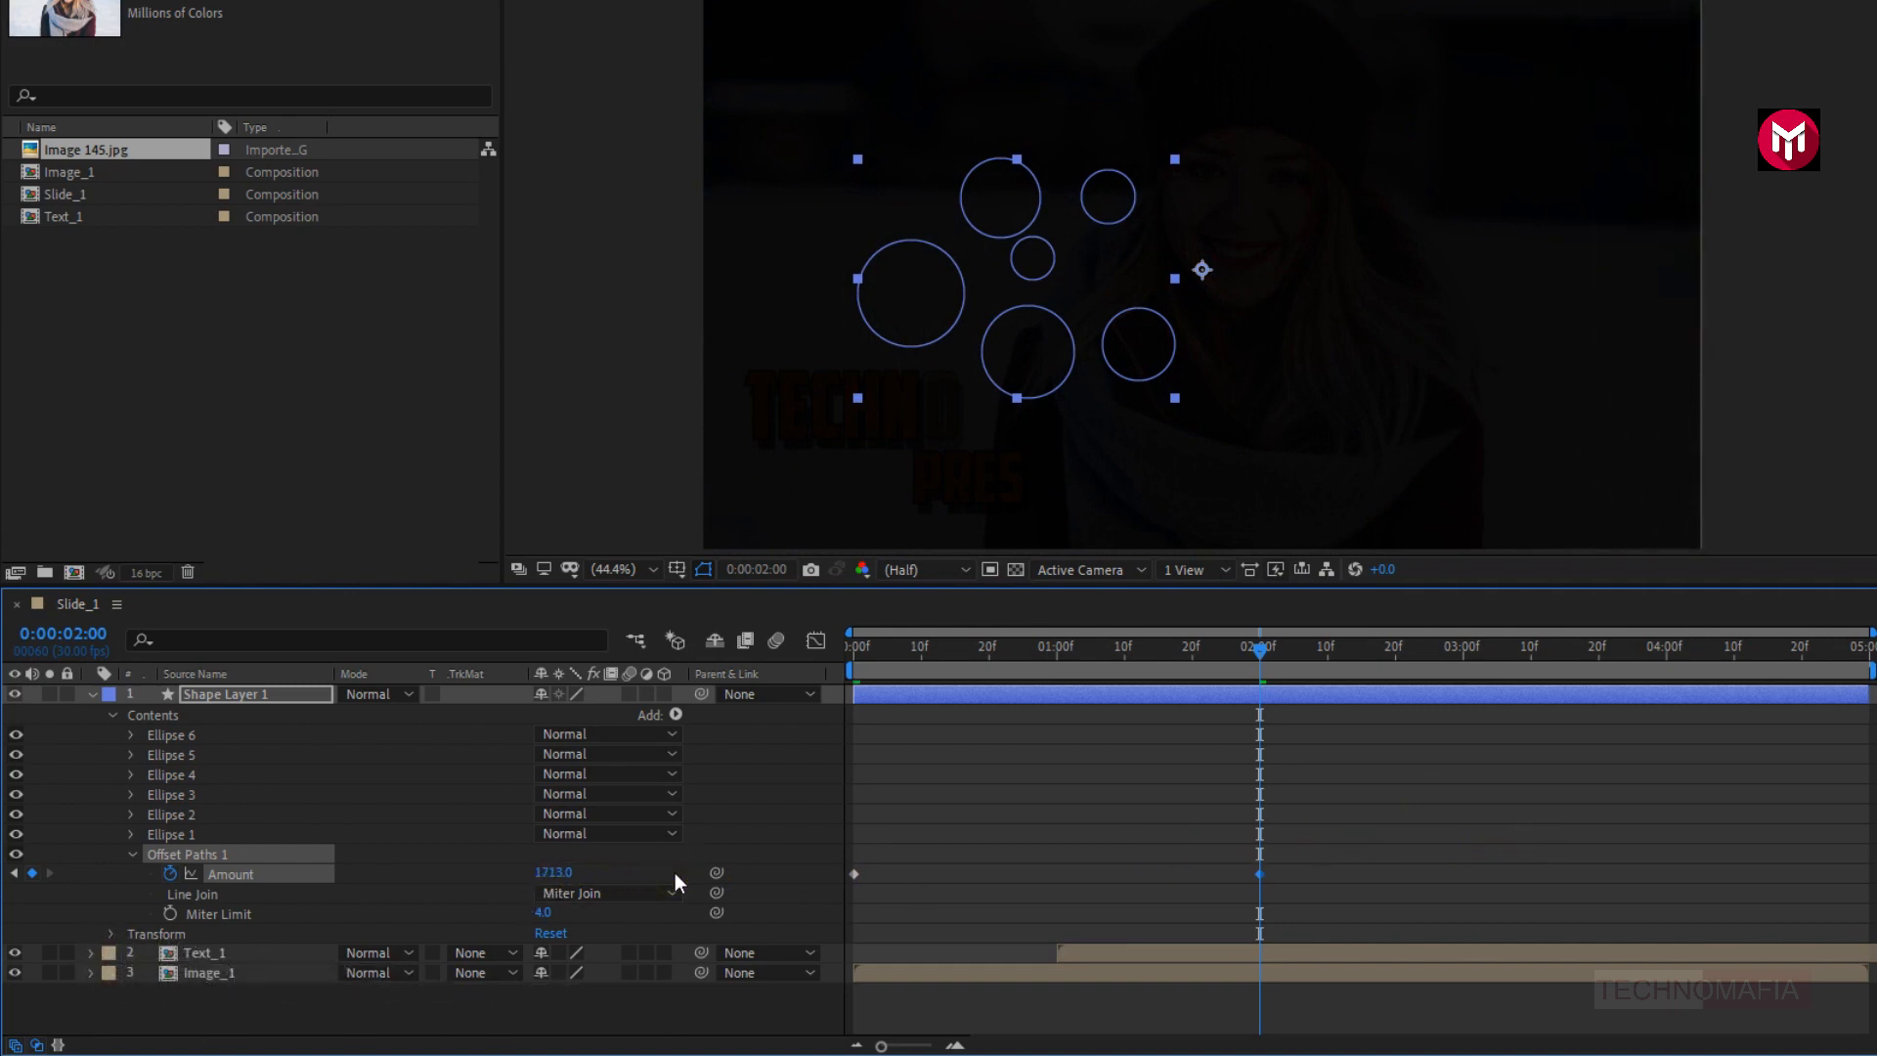
pyautogui.click(94, 803)
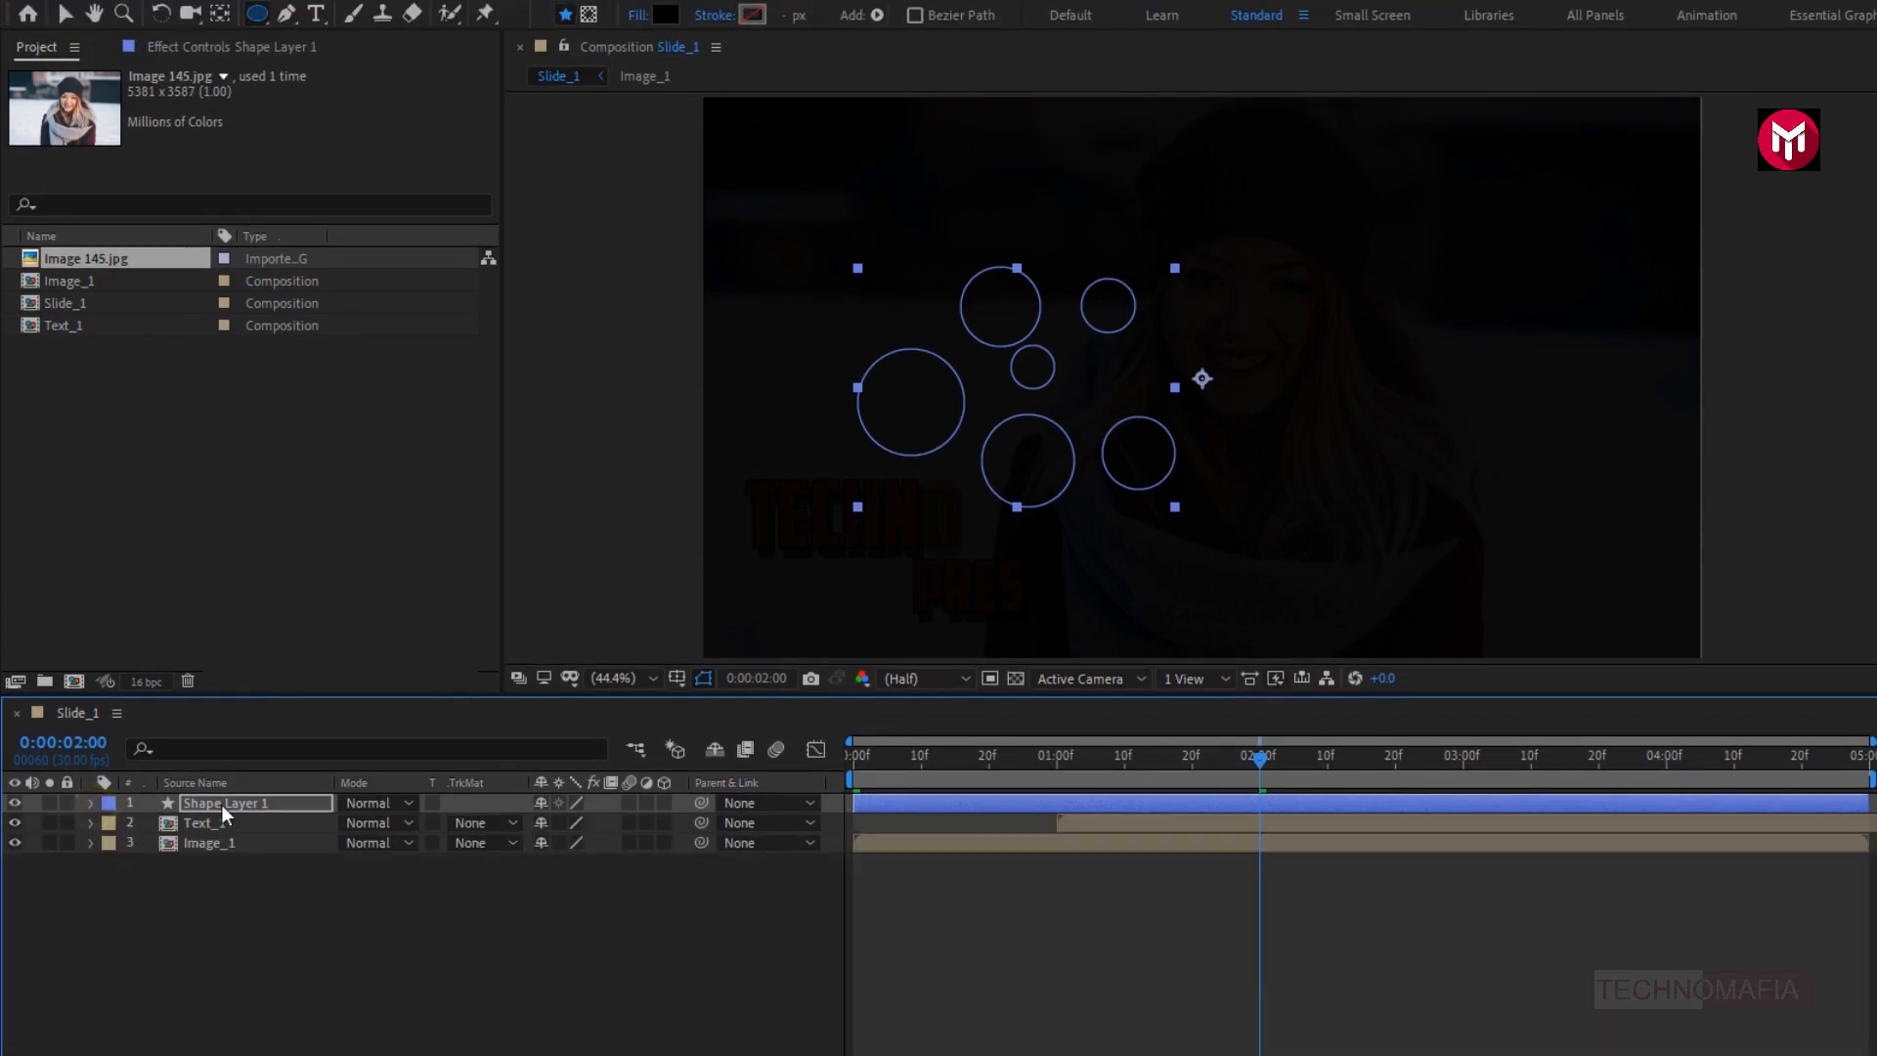
# - Apply the Turbulent Displace effect to Shape Layer 1 and set its Displacement to Turbulent Smoother
pyautogui.moveTo(985, 768)
pyautogui.mouseDown()
pyautogui.moveTo(1004, 764)
pyautogui.moveTo(977, 772)
pyautogui.mouseUp()
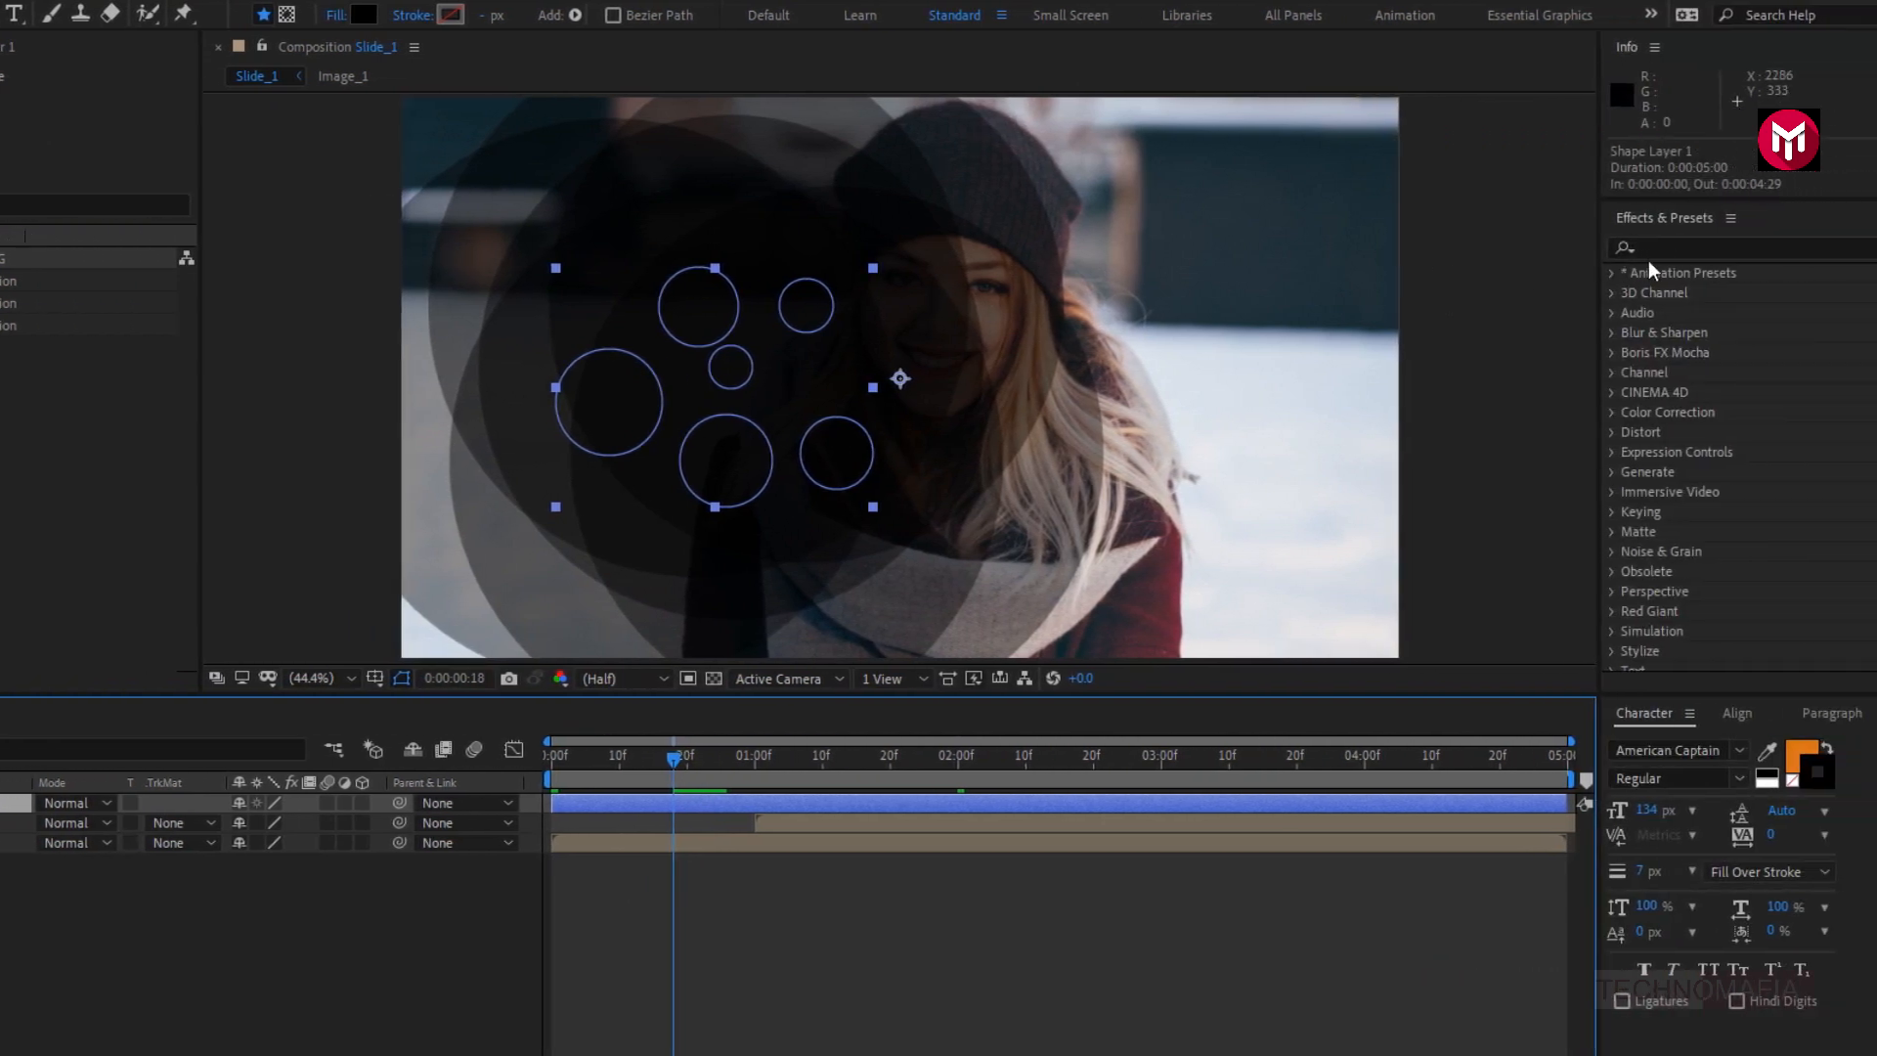
pyautogui.click(1648, 248)
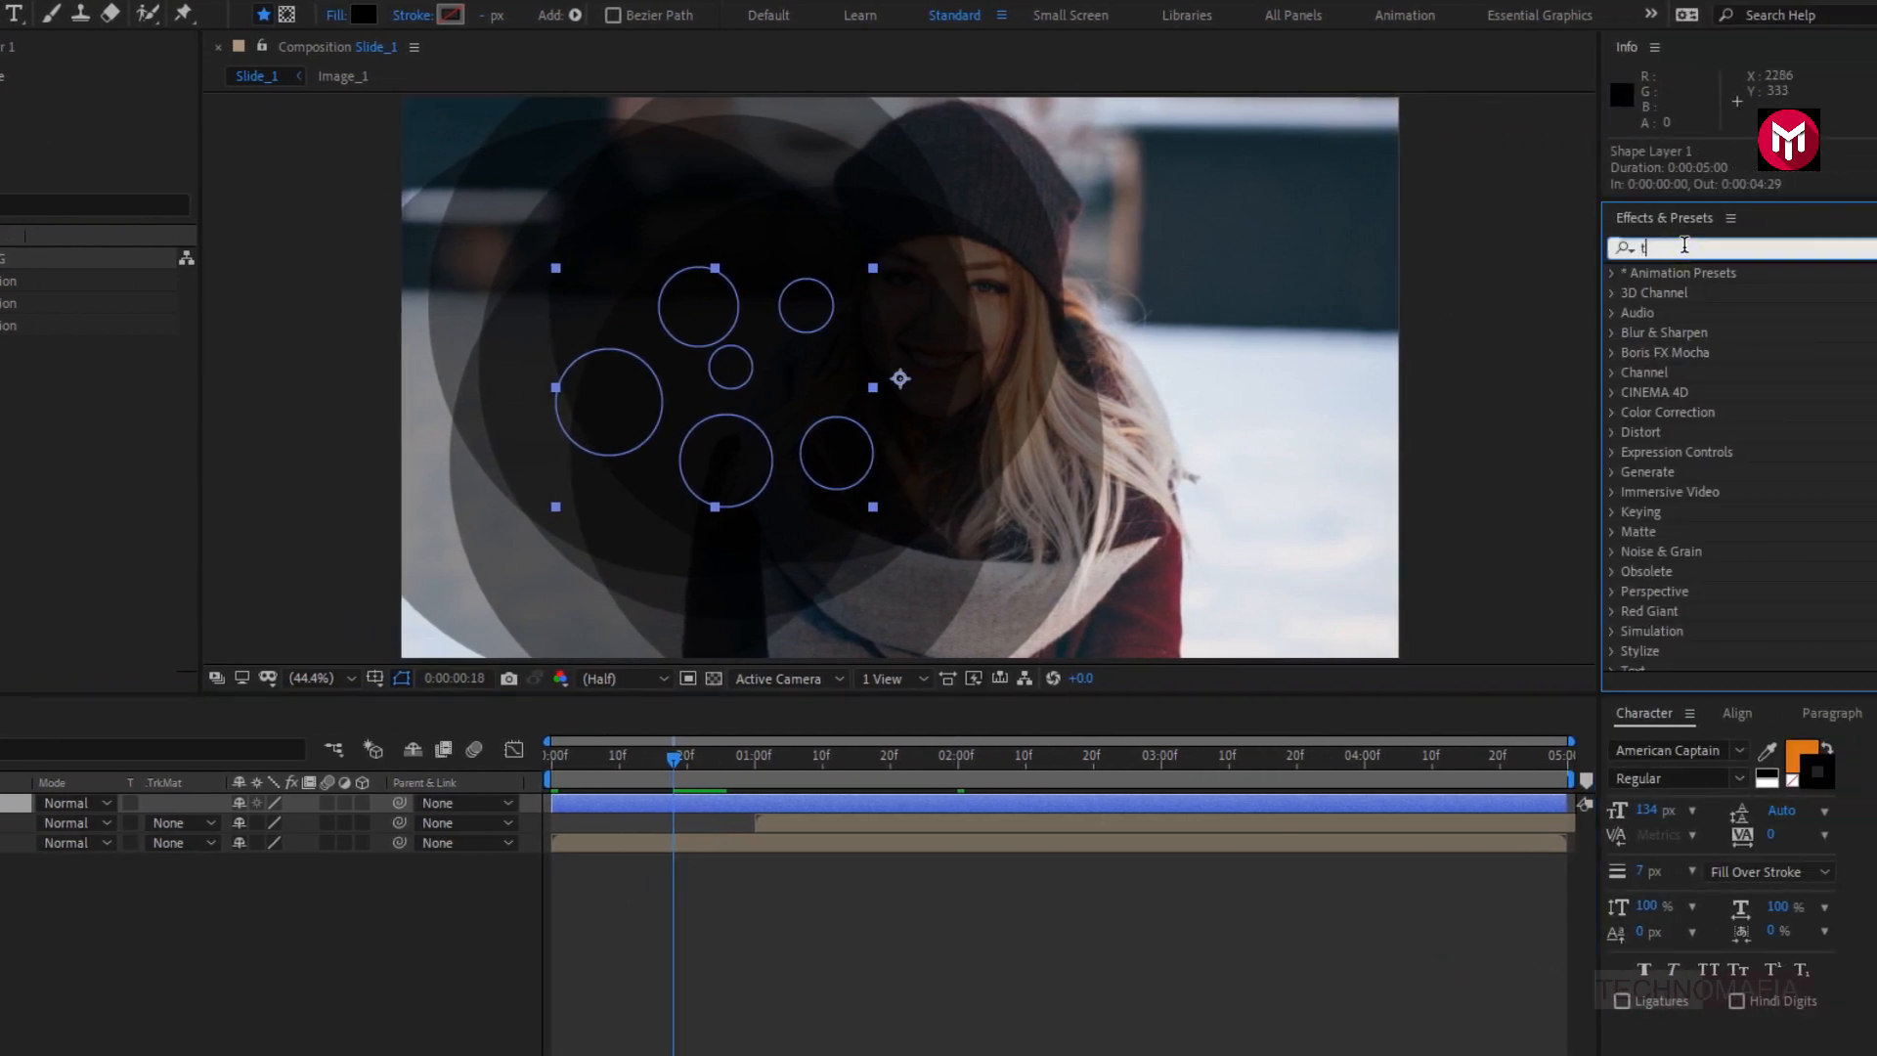
pyautogui.write('tur')
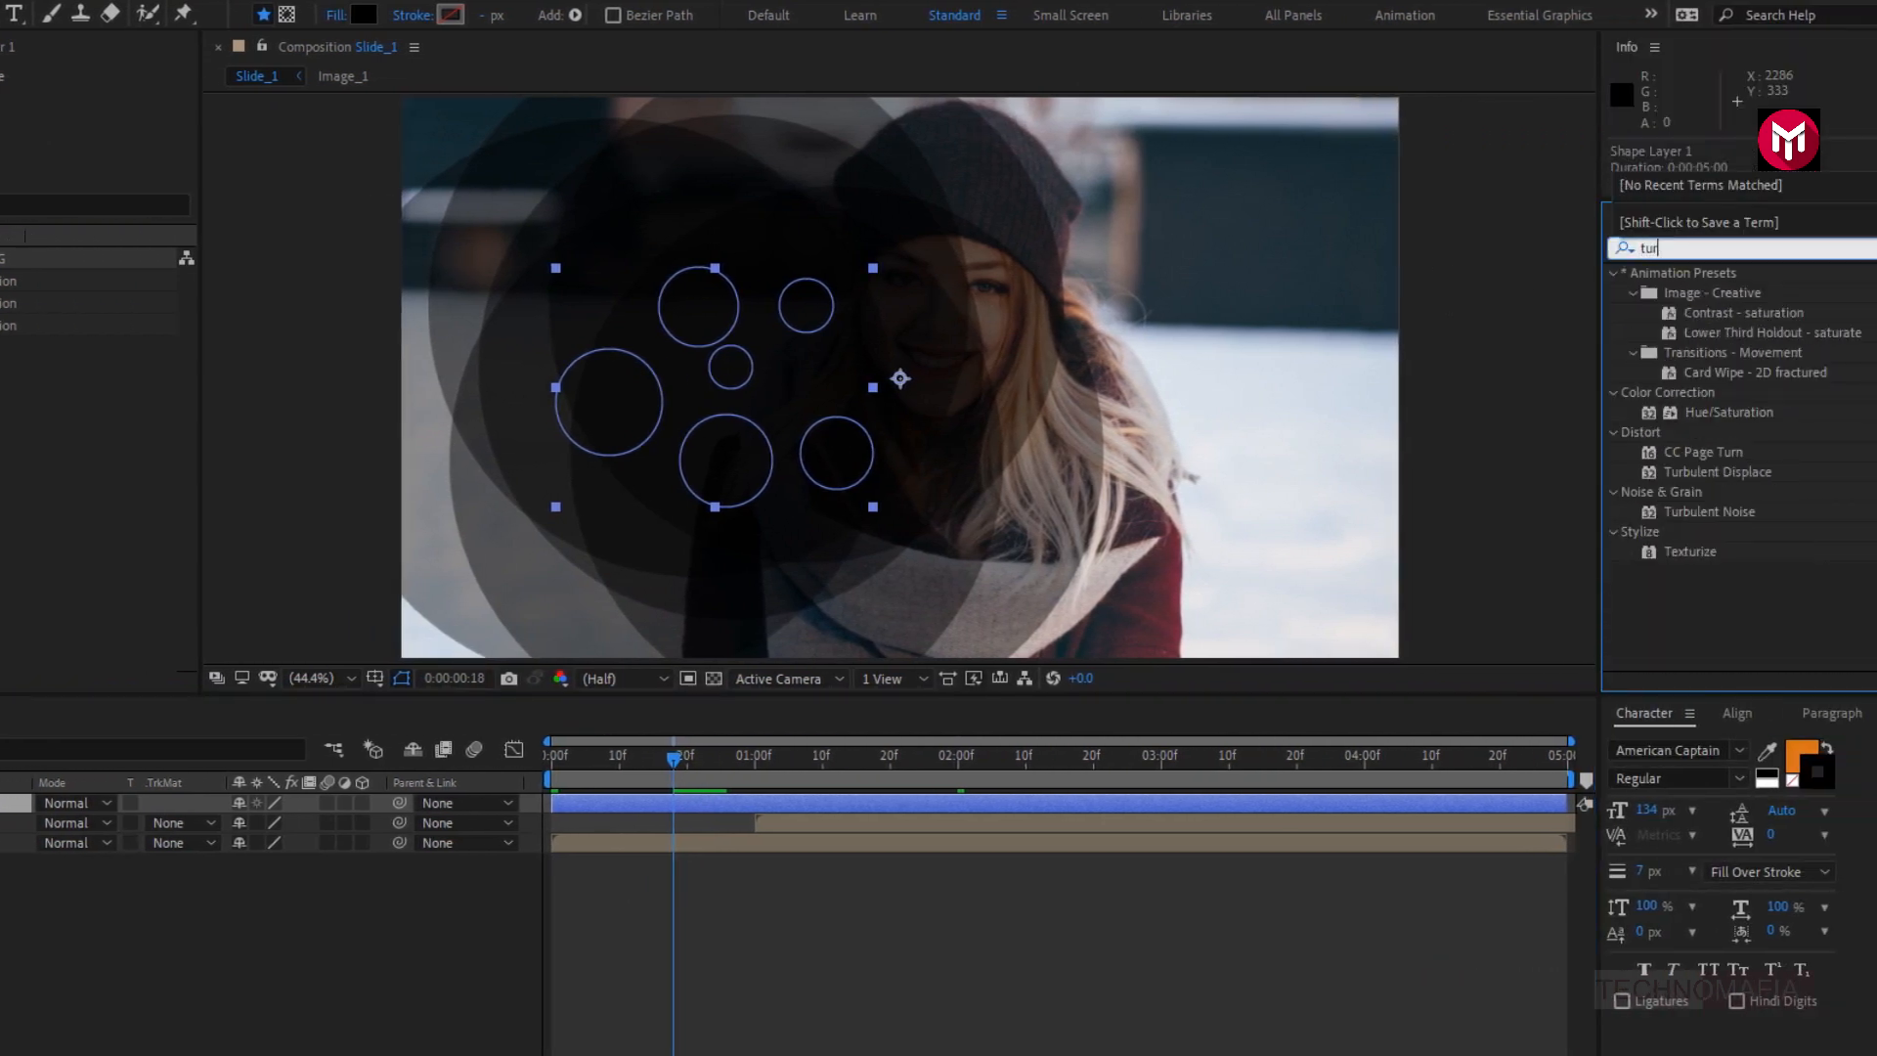
pyautogui.write('b')
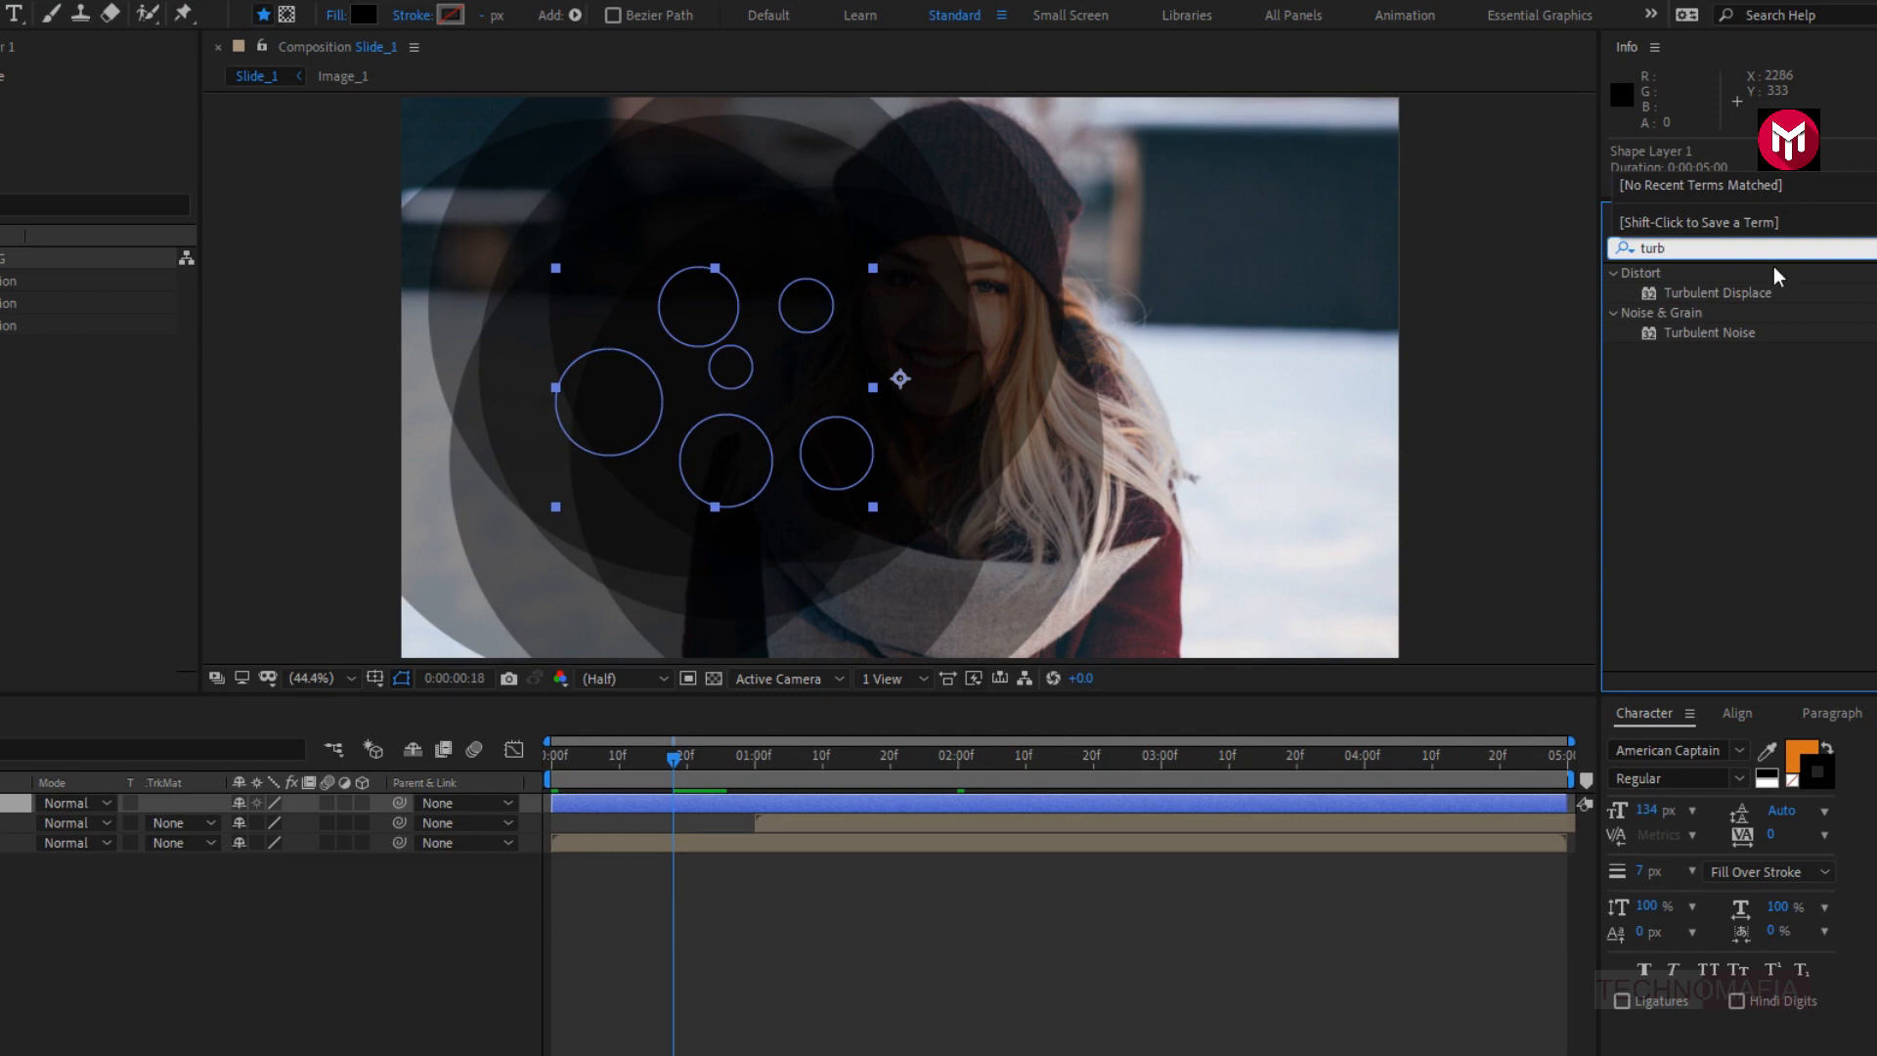
pyautogui.doubleClick(1750, 290)
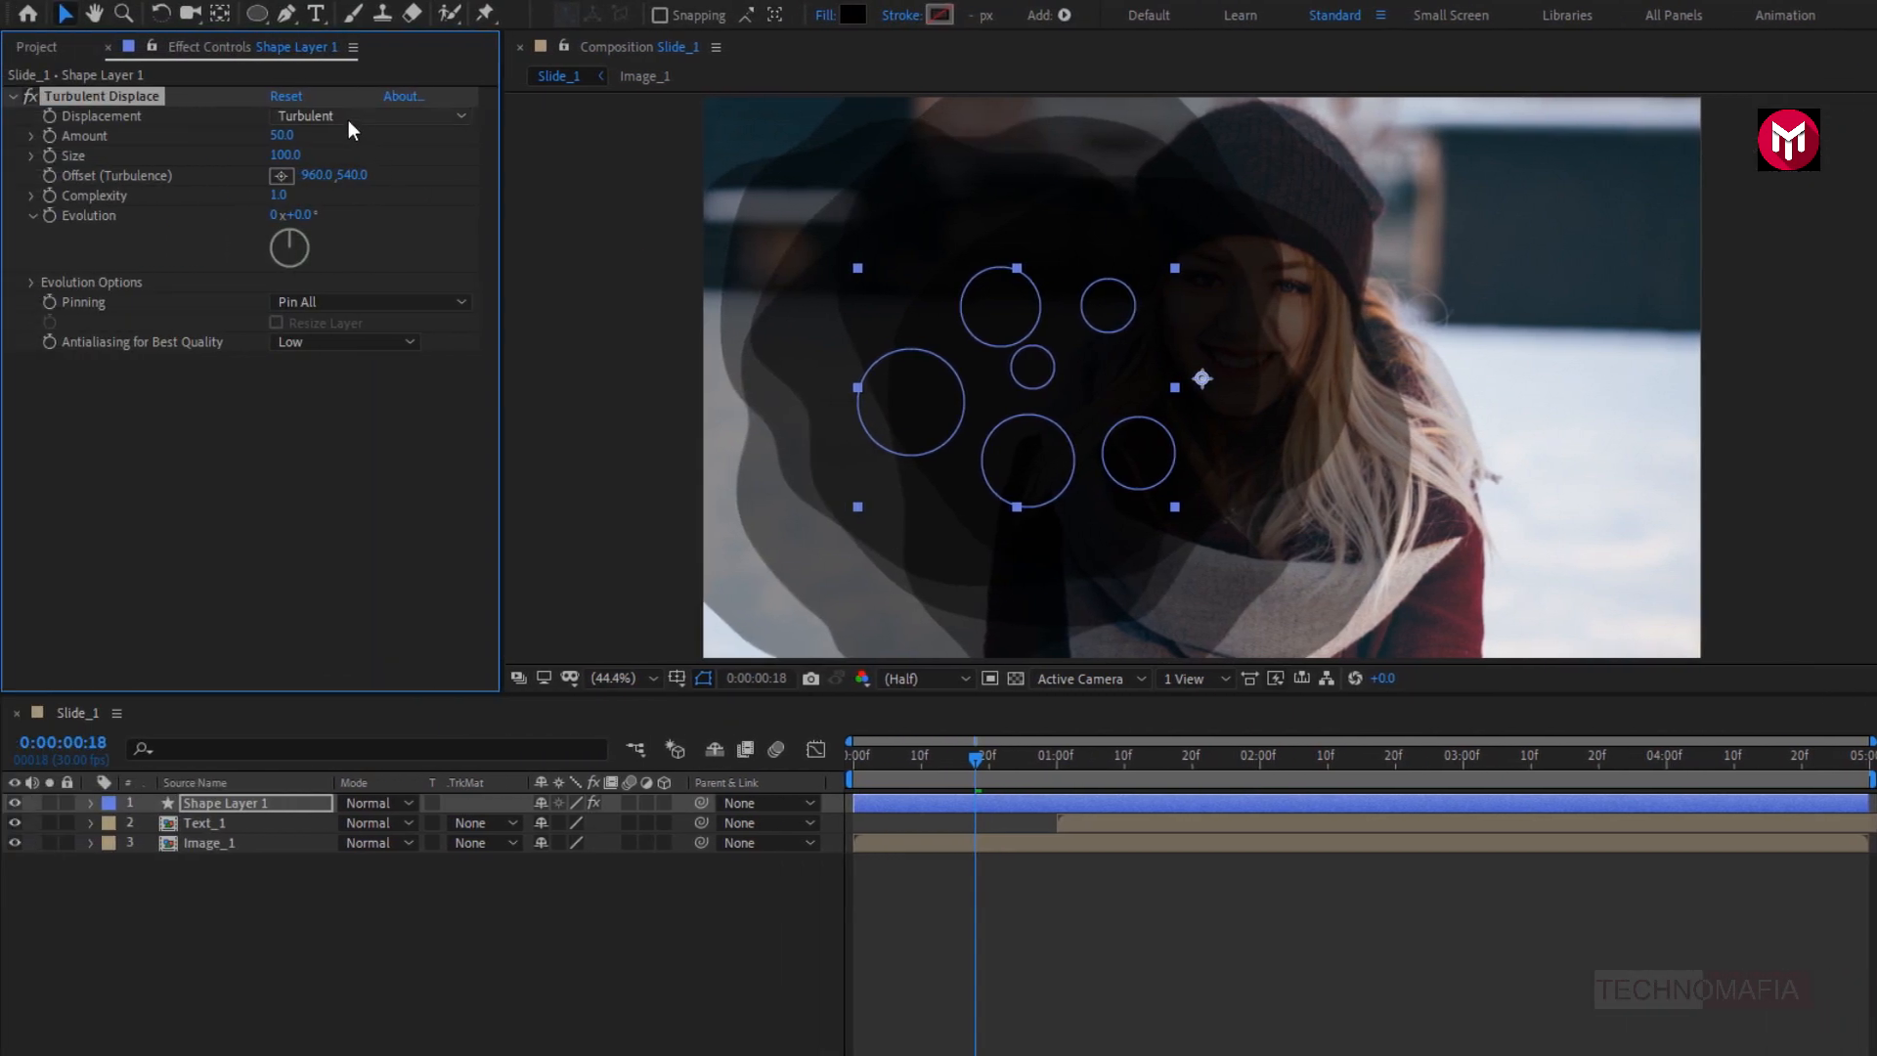
pyautogui.click(45, 117)
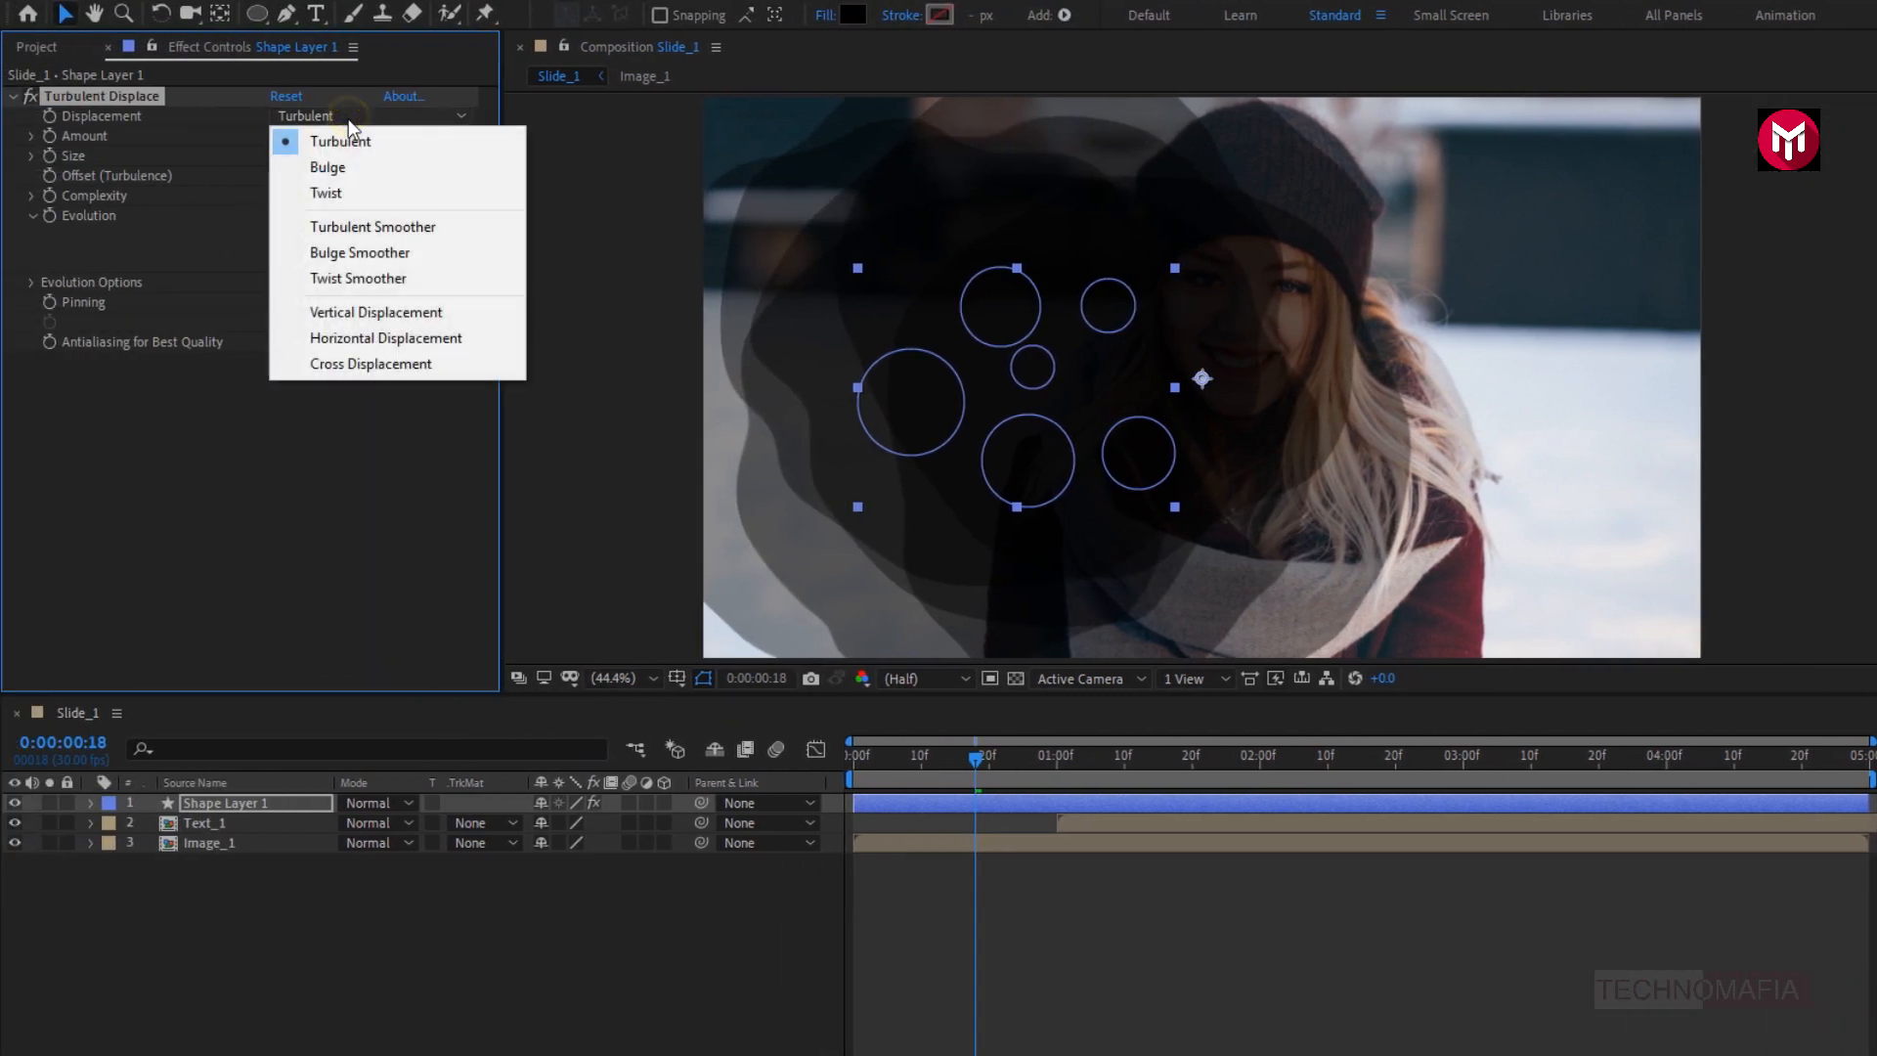
pyautogui.click(356, 228)
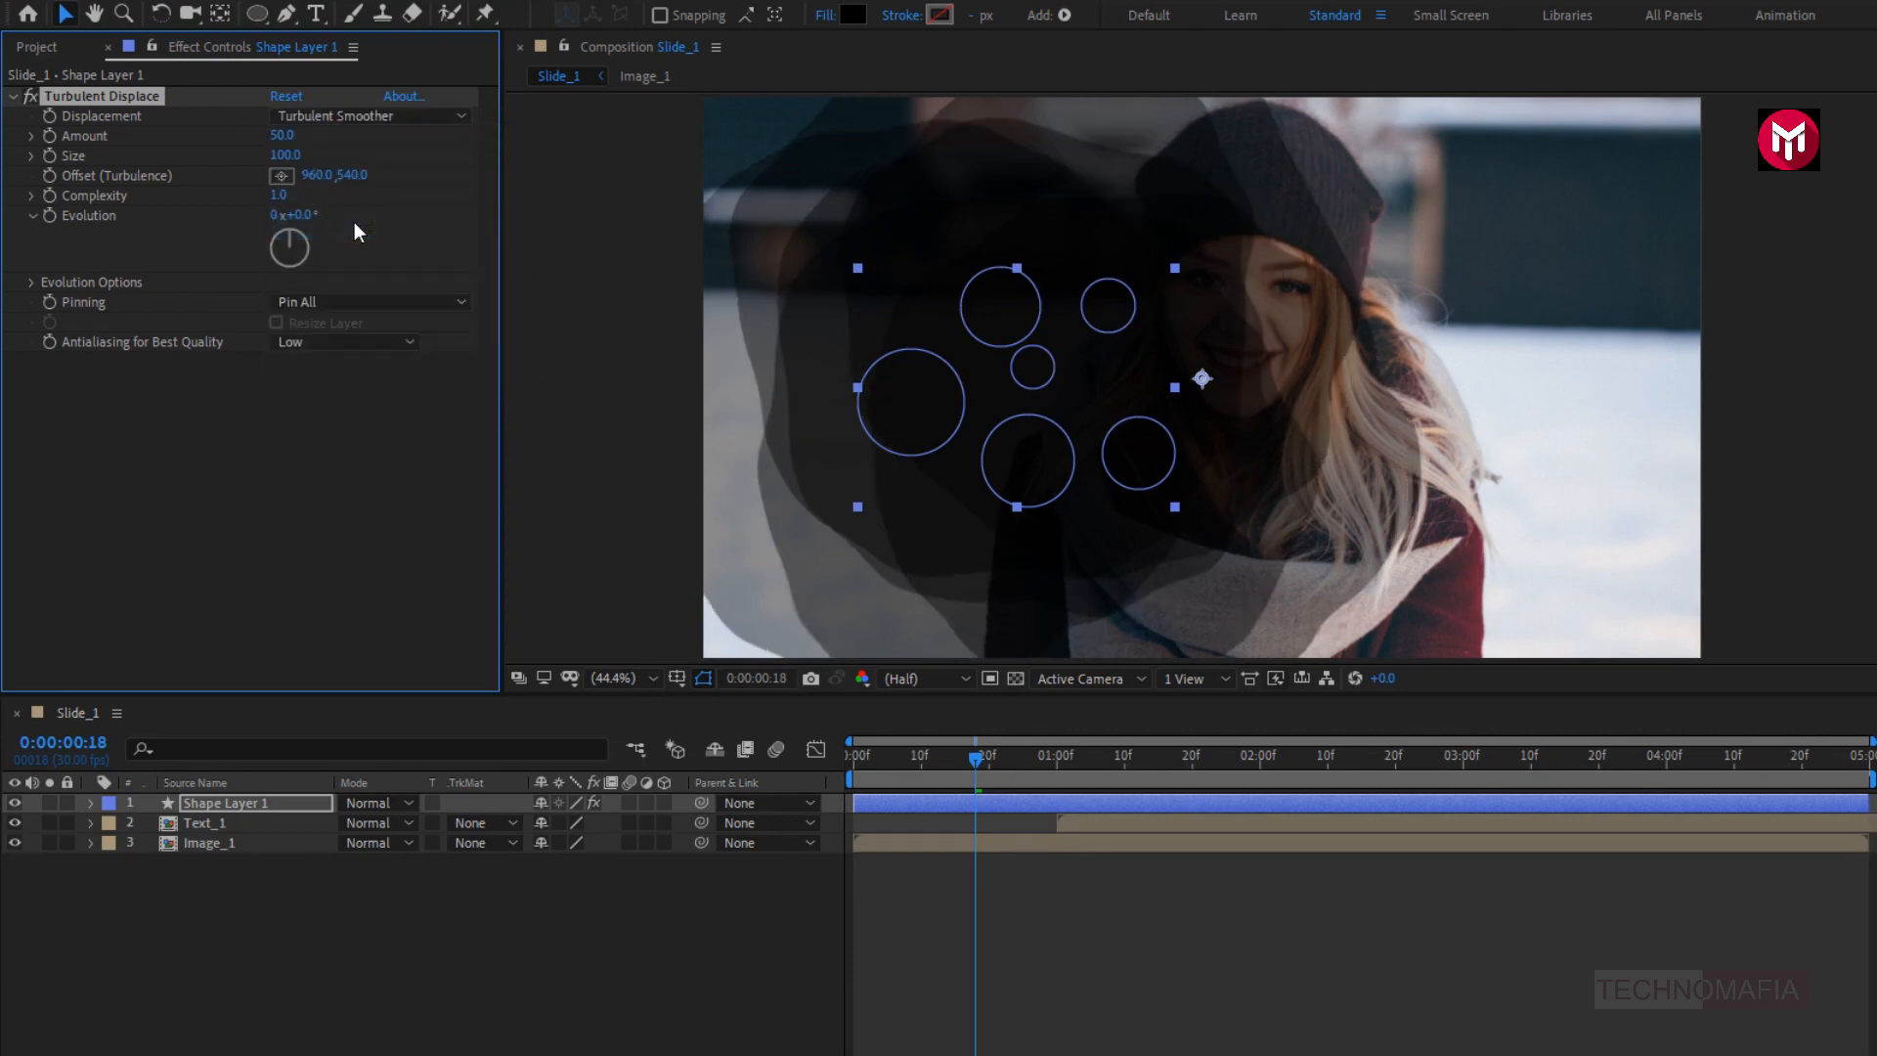
# - Set the Turbulent Displace Amount to 170, Size to 80 and Complexity to 3
pyautogui.click(283, 137)
pyautogui.write('170')
pyautogui.press('Return')
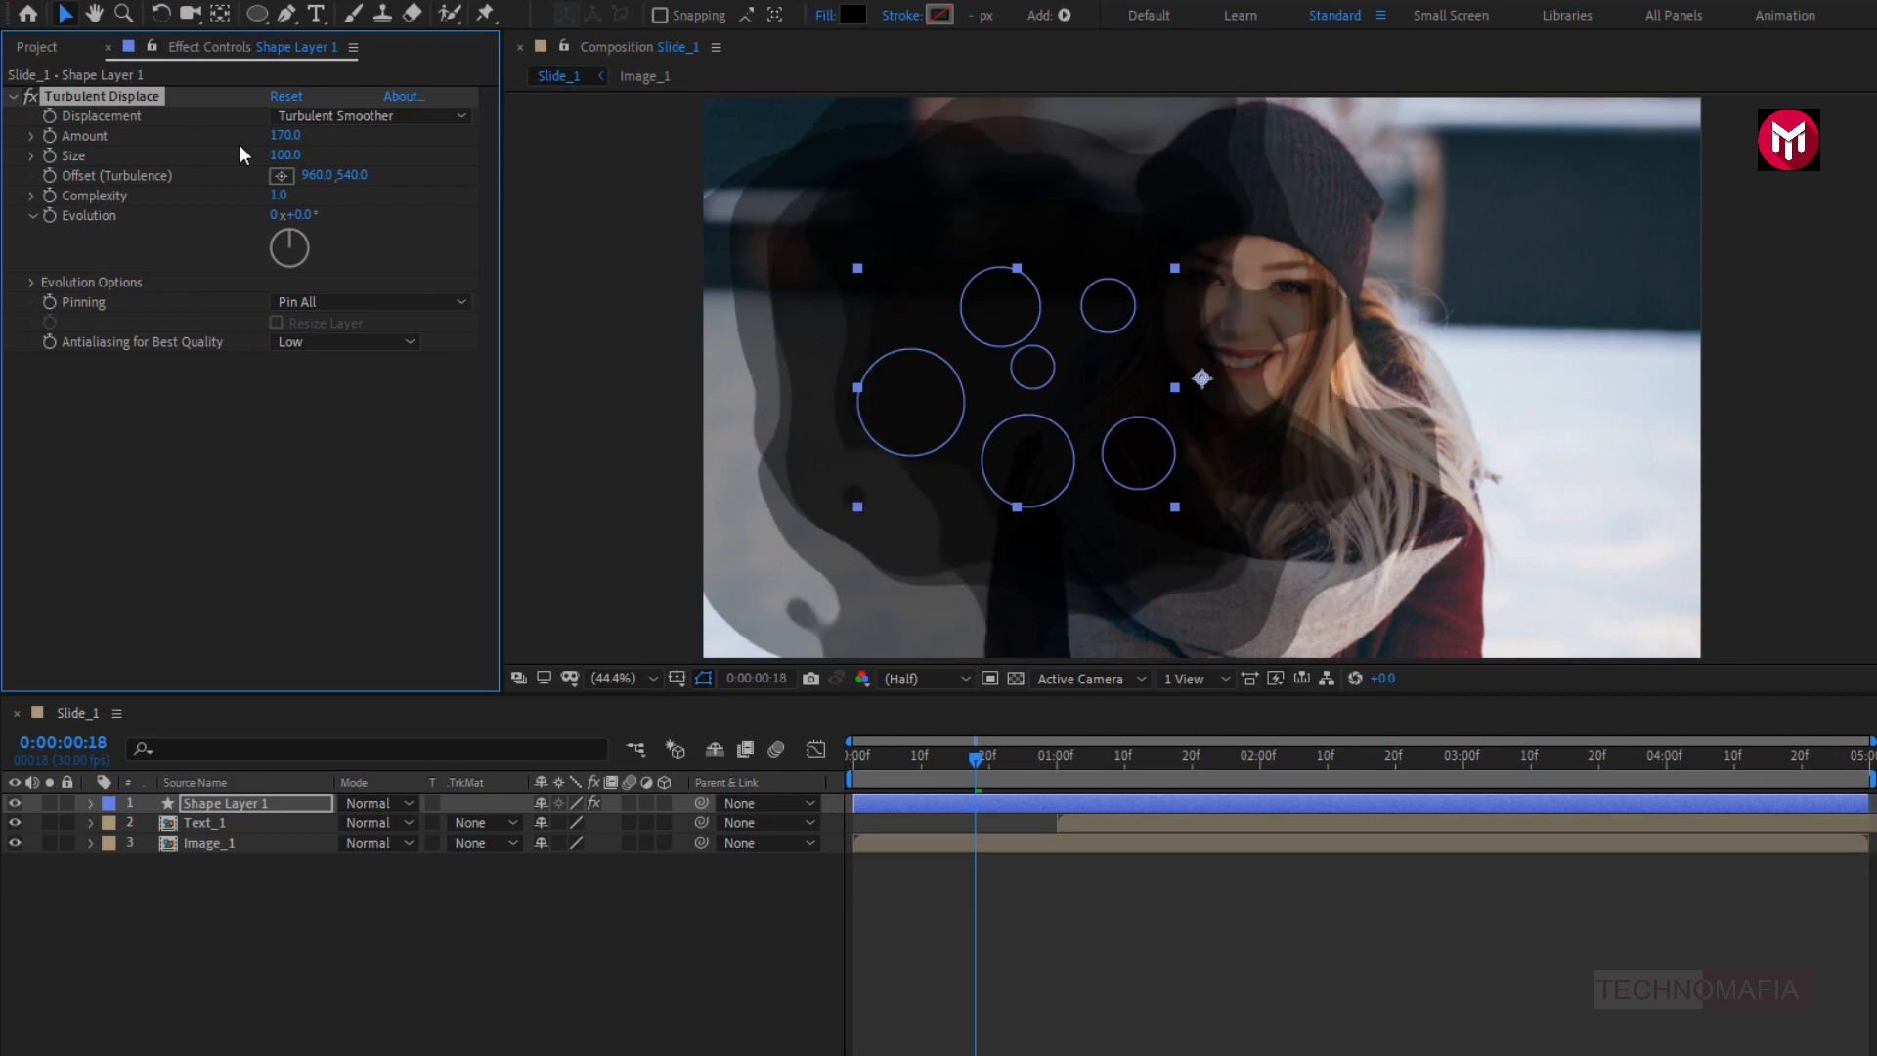
pyautogui.click(281, 156)
pyautogui.write('80')
pyautogui.press('Return')
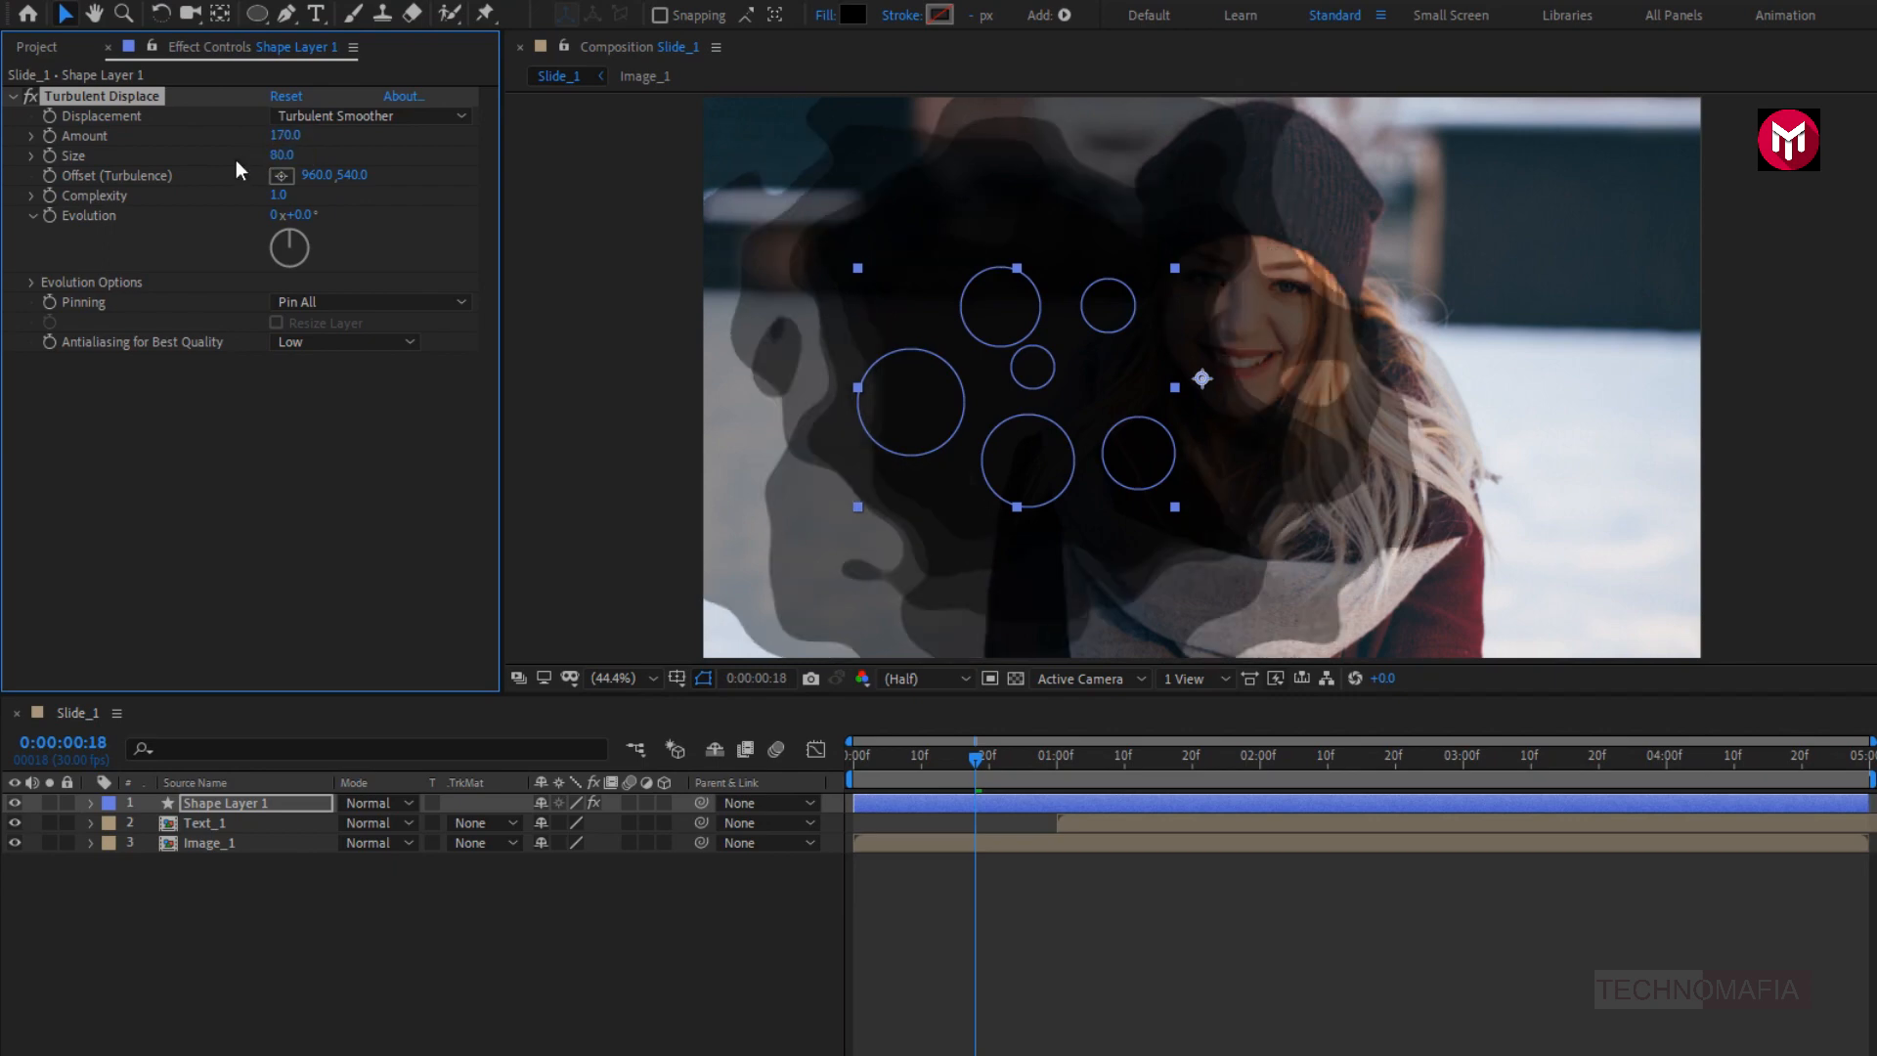
pyautogui.click(277, 195)
pyautogui.write('3')
pyautogui.press('Return')
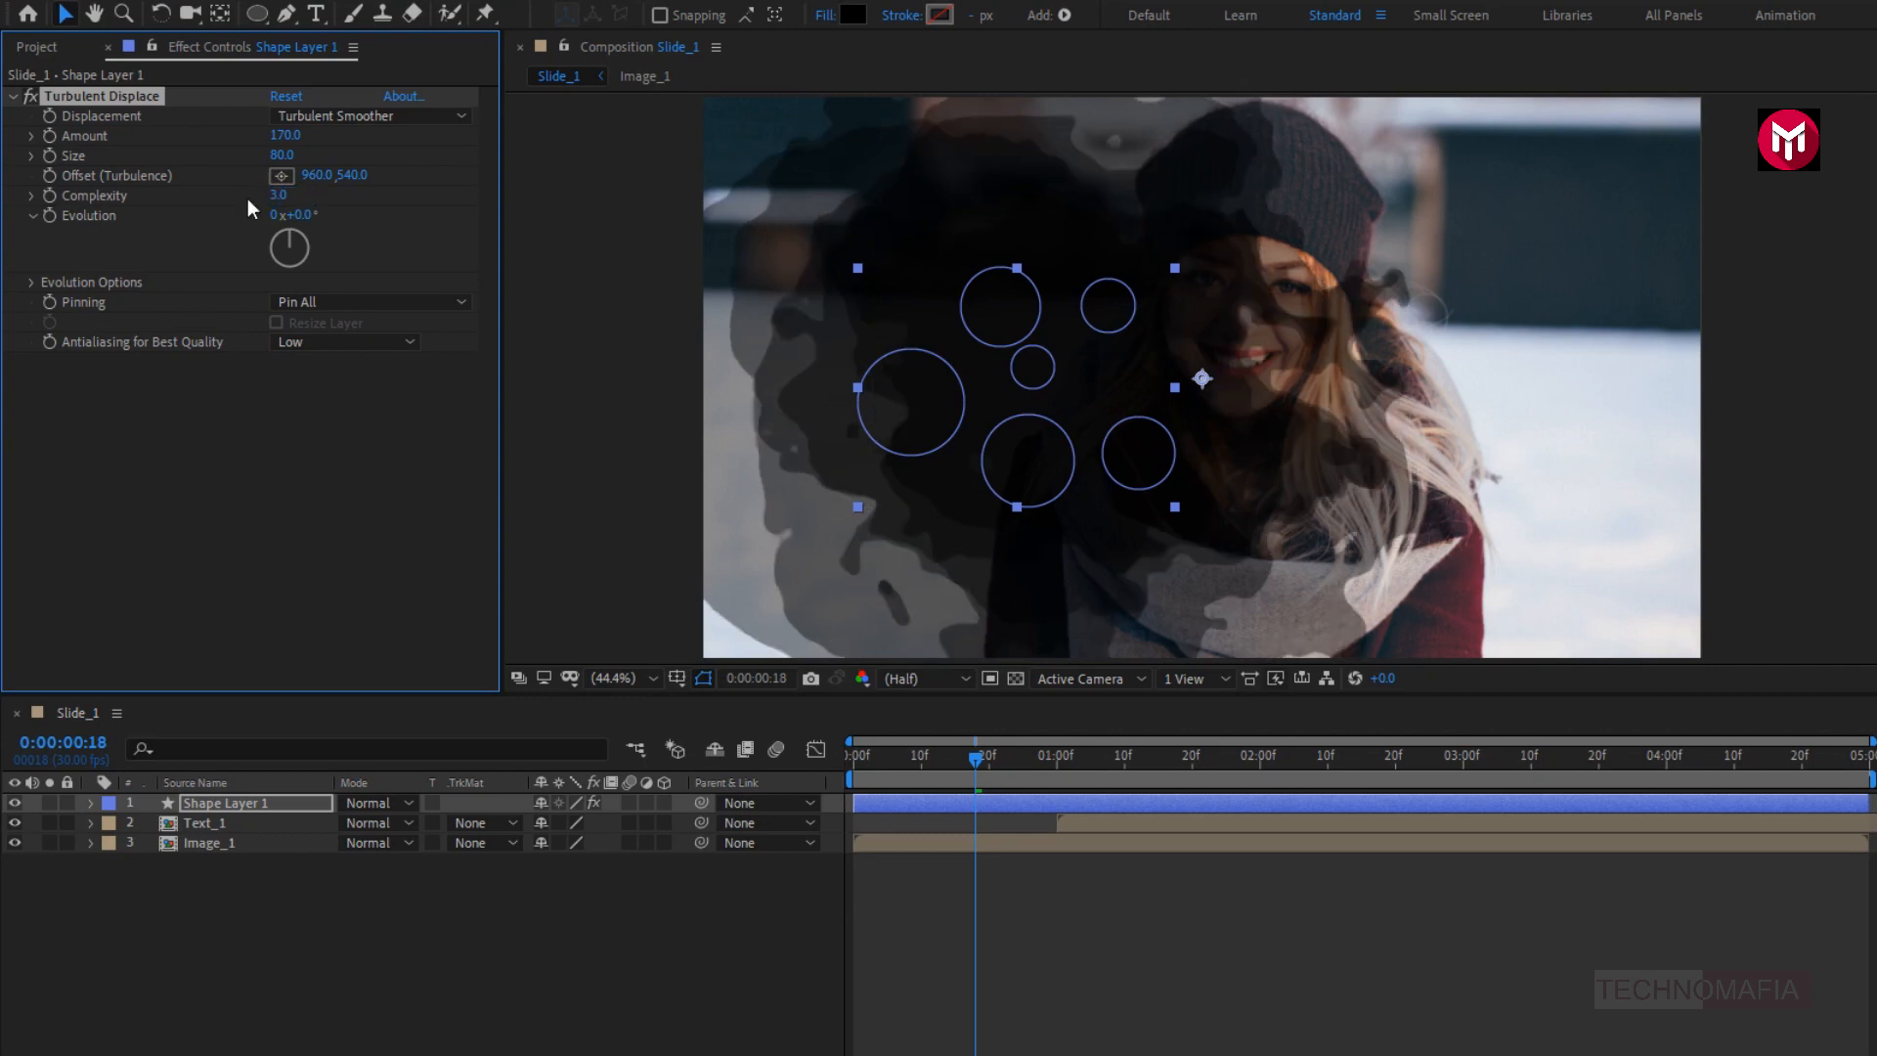
# - Move Shape Layer 1 to the upper-left corner of the frame, partly outside it, and preview the growing circles
pyautogui.moveTo(860, 755); pyautogui.dragTo(1033, 765)
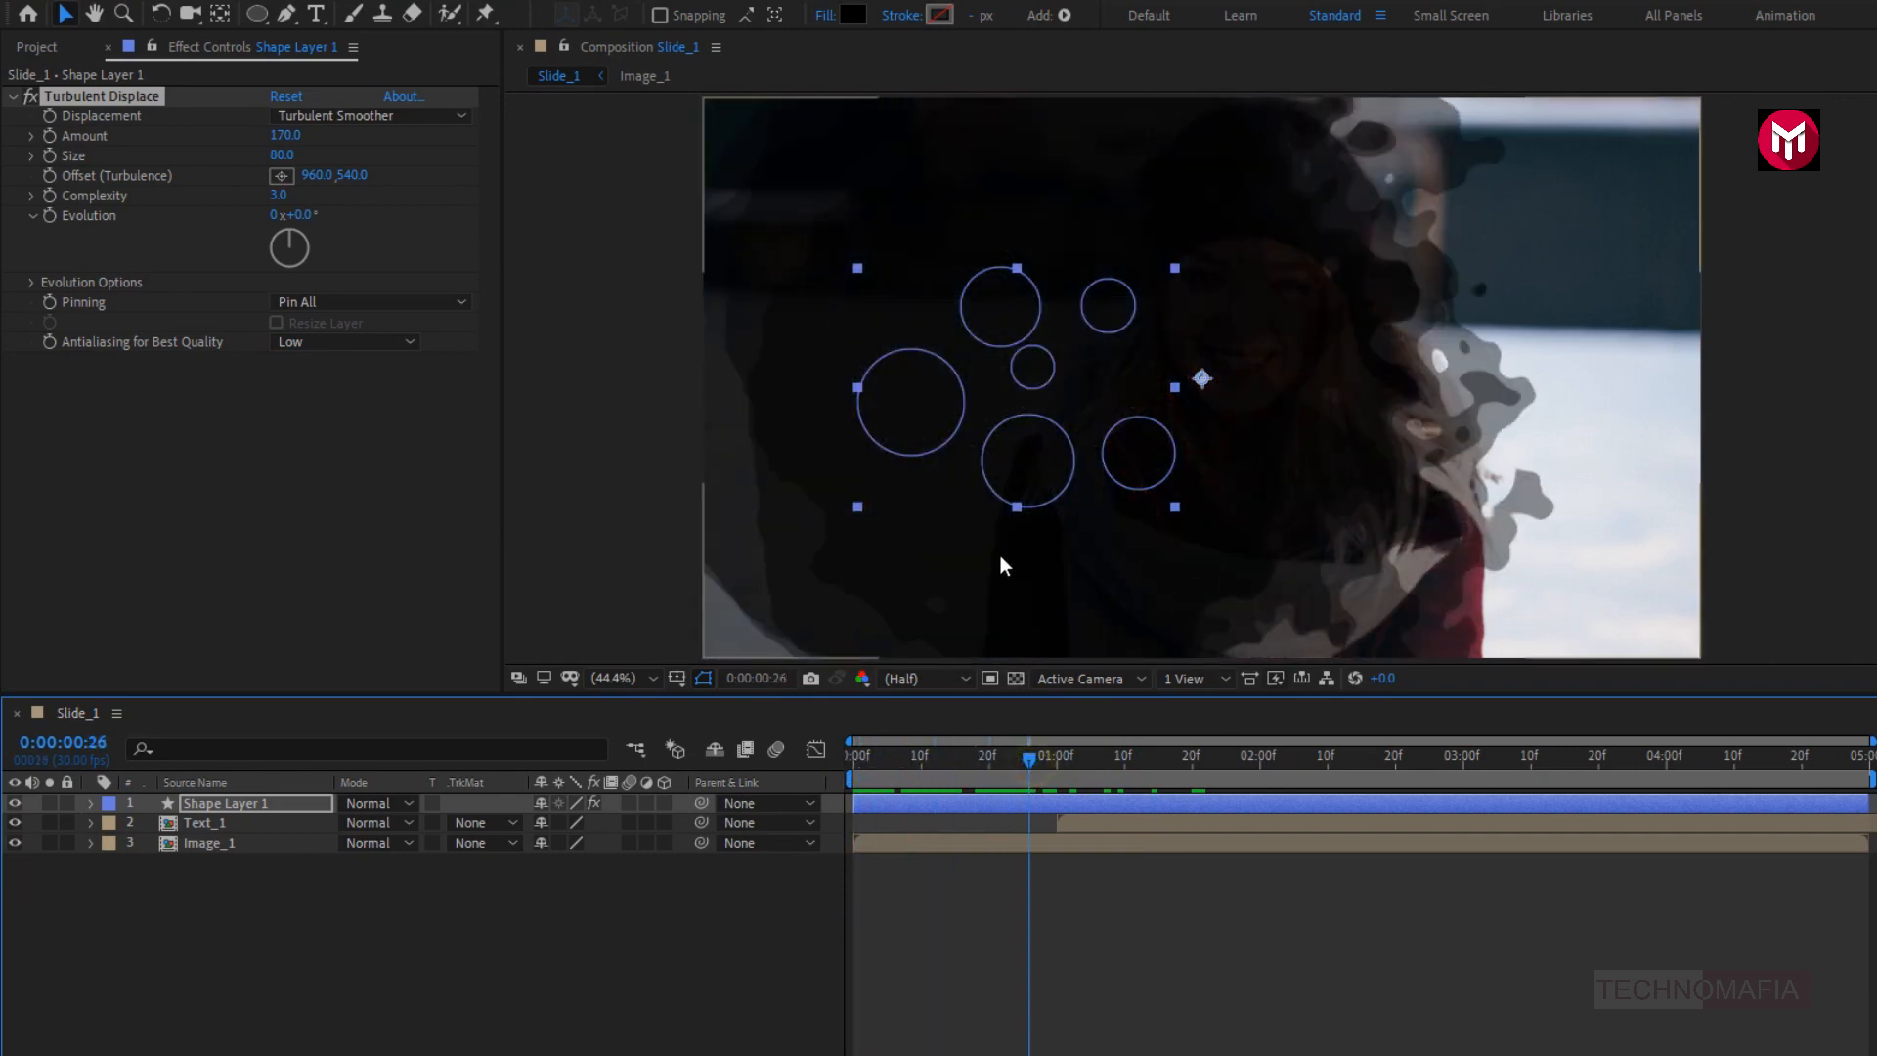
pyautogui.scroll(-2, 1000, 555)
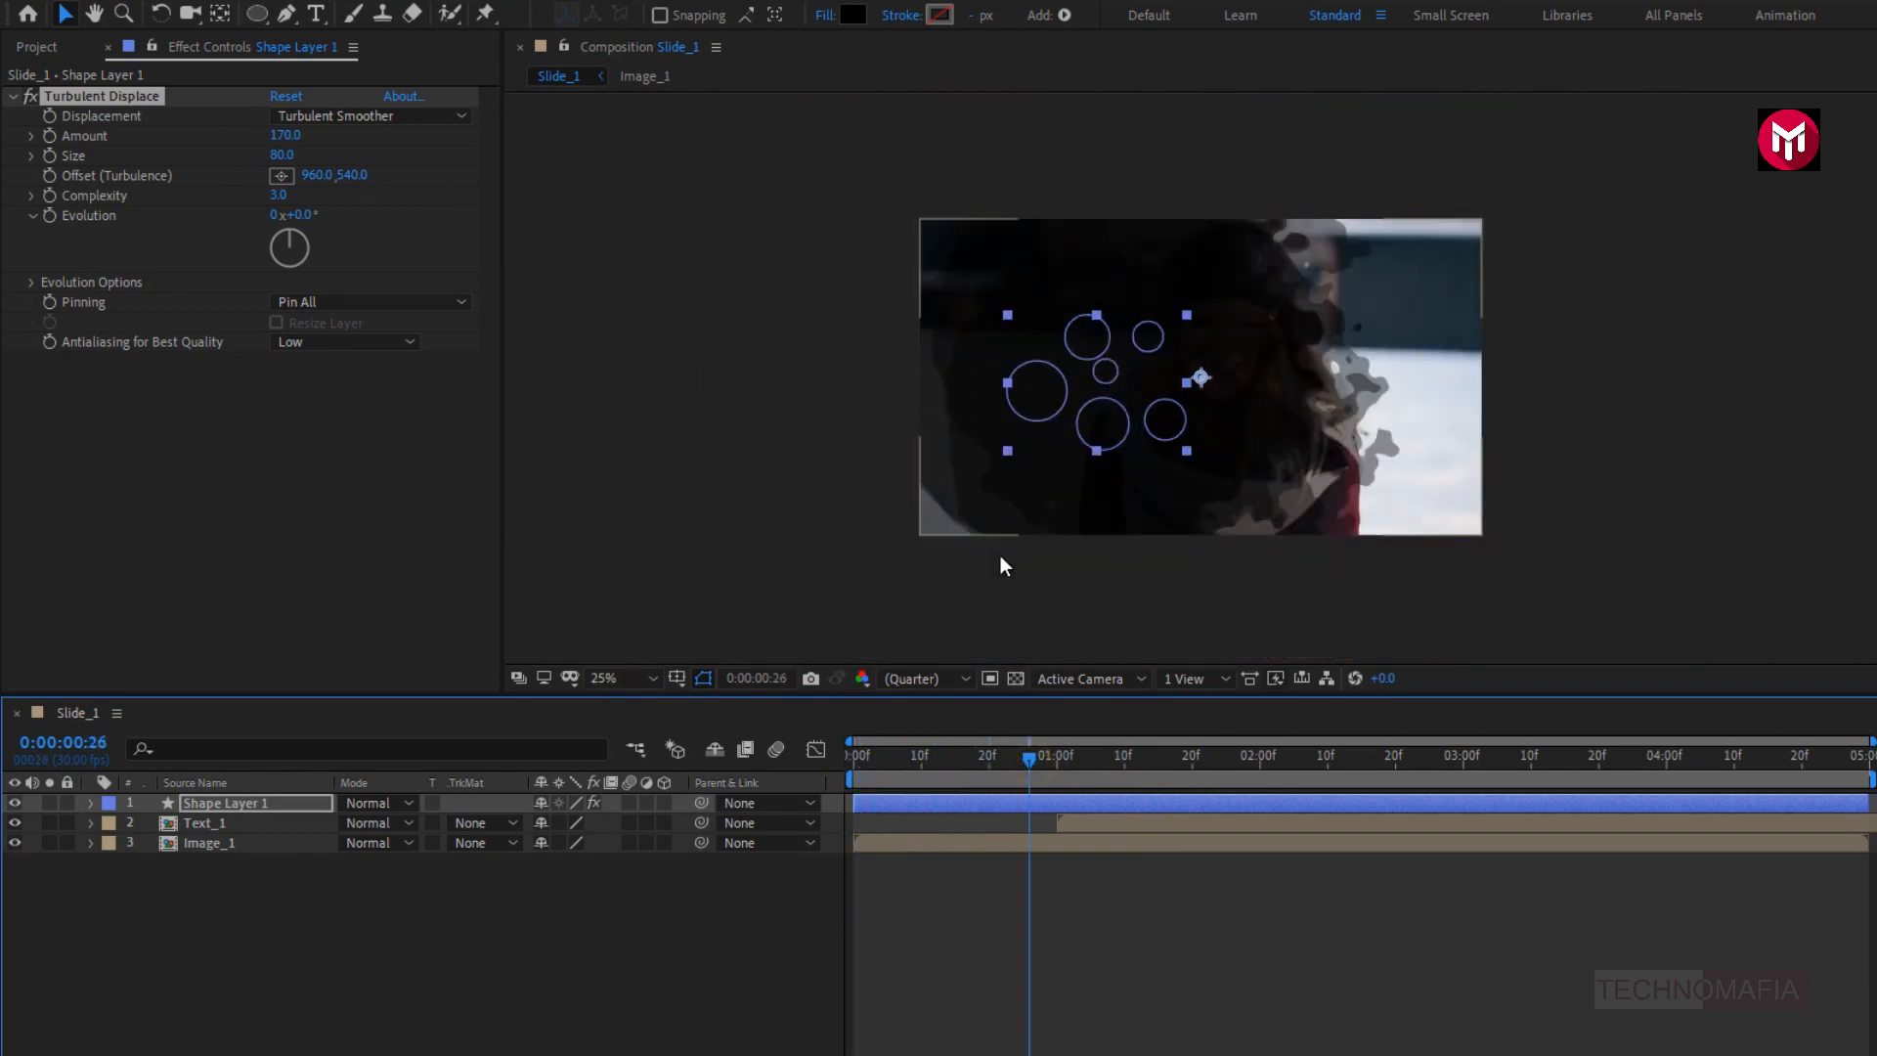
pyautogui.click(1047, 488)
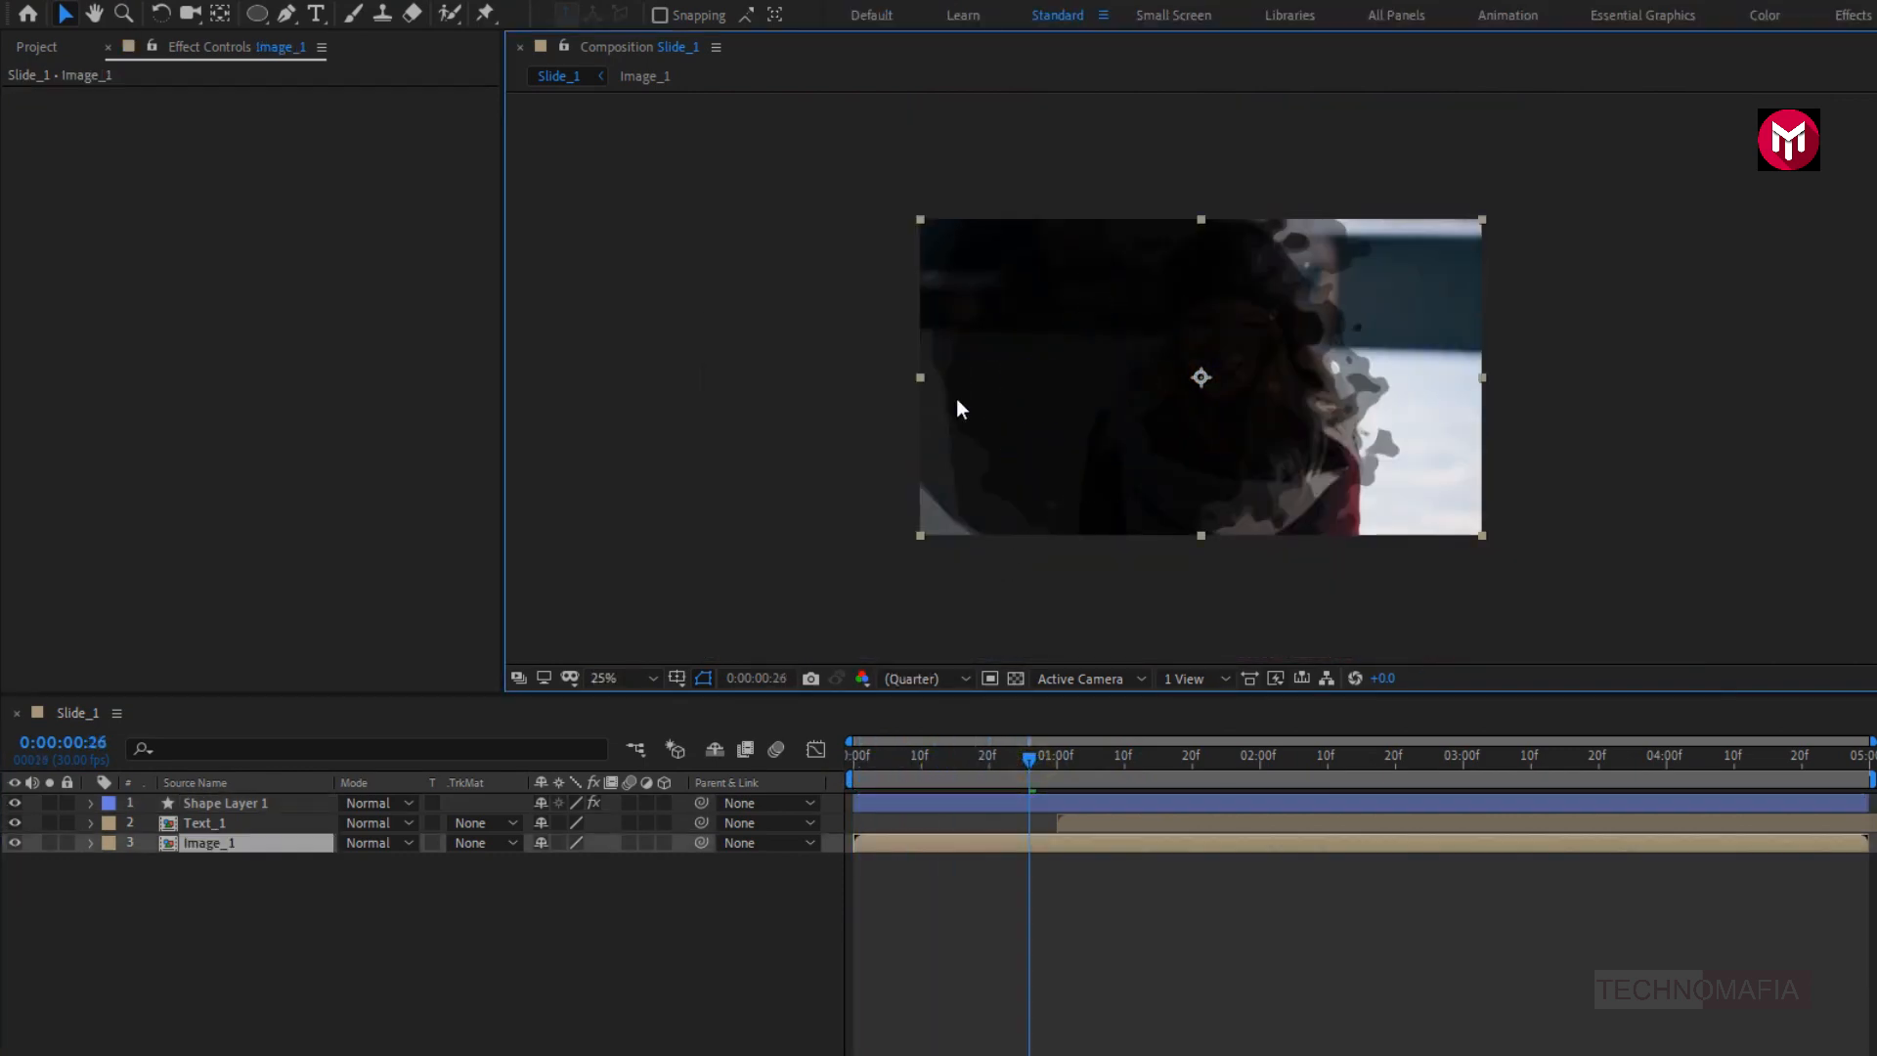
pyautogui.click(260, 809)
pyautogui.moveTo(1017, 398); pyautogui.dragTo(852, 235)
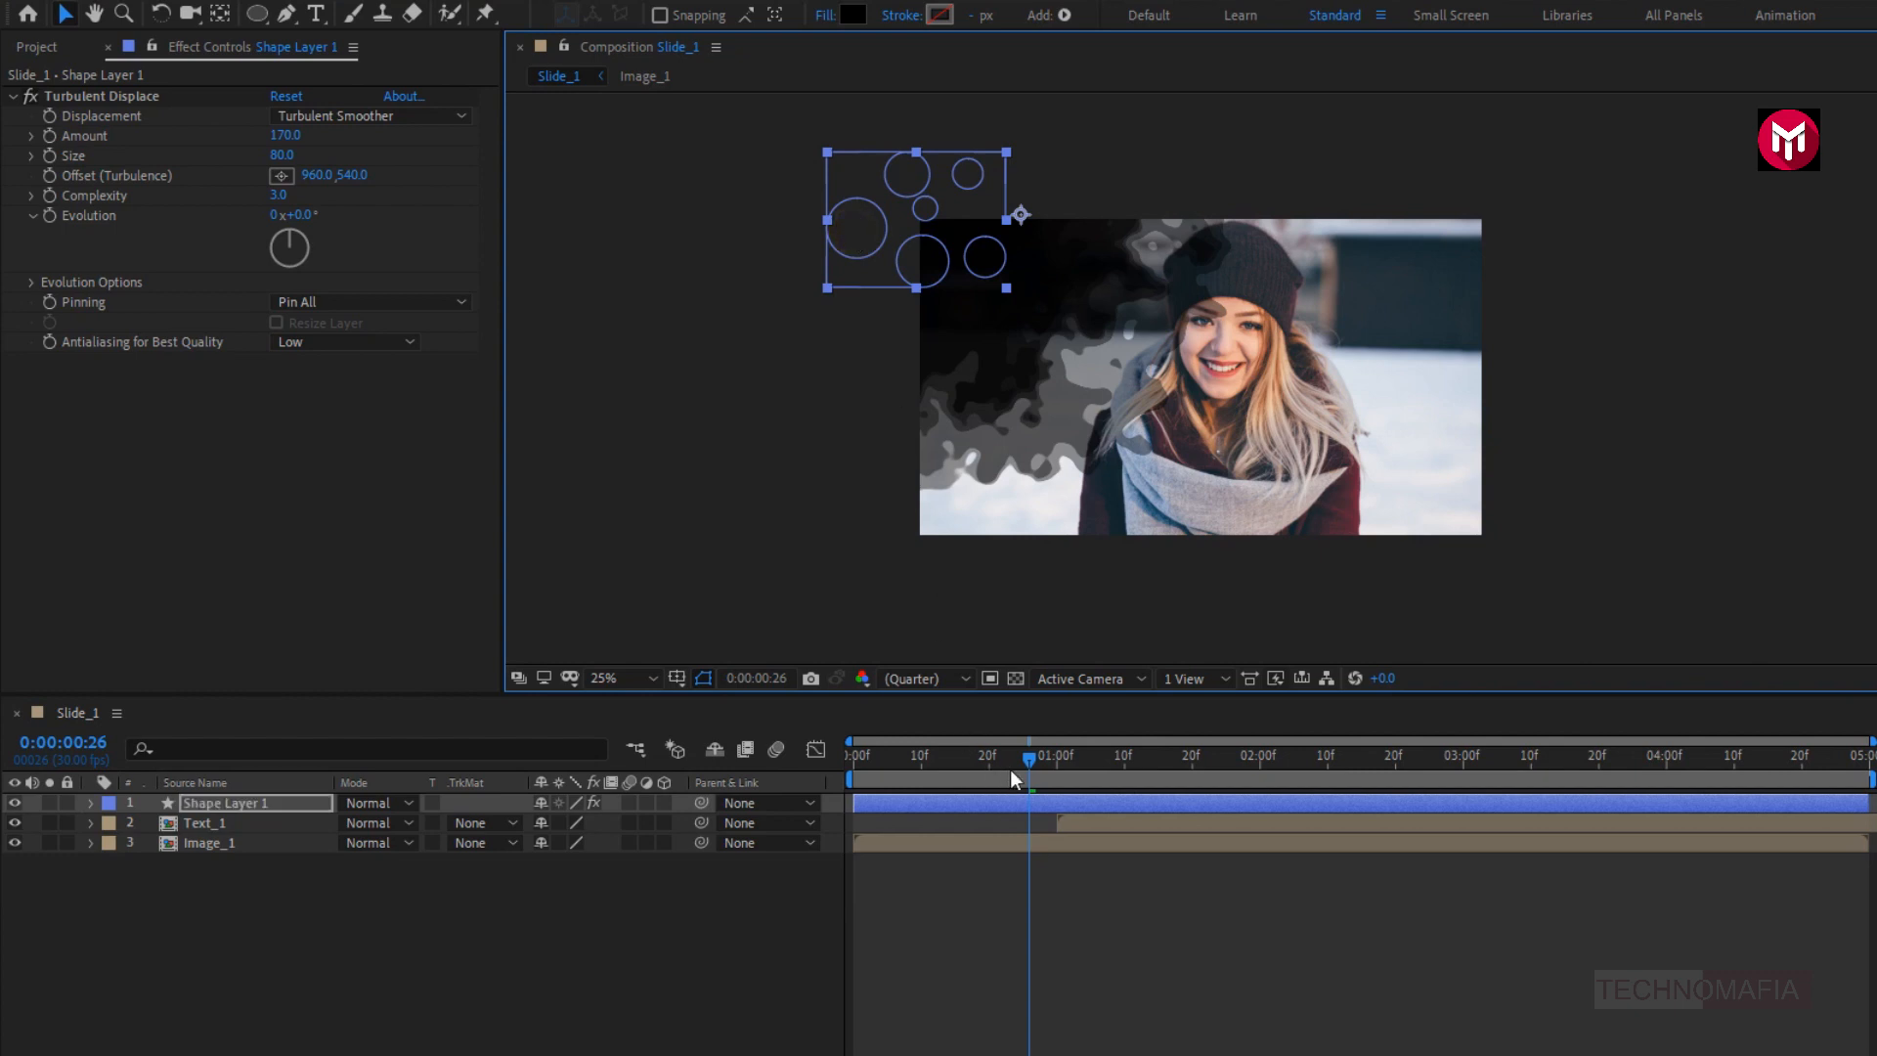
pyautogui.moveTo(1024, 760)
pyautogui.mouseDown()
pyautogui.moveTo(1537, 766)
pyautogui.moveTo(1050, 768)
pyautogui.mouseUp()
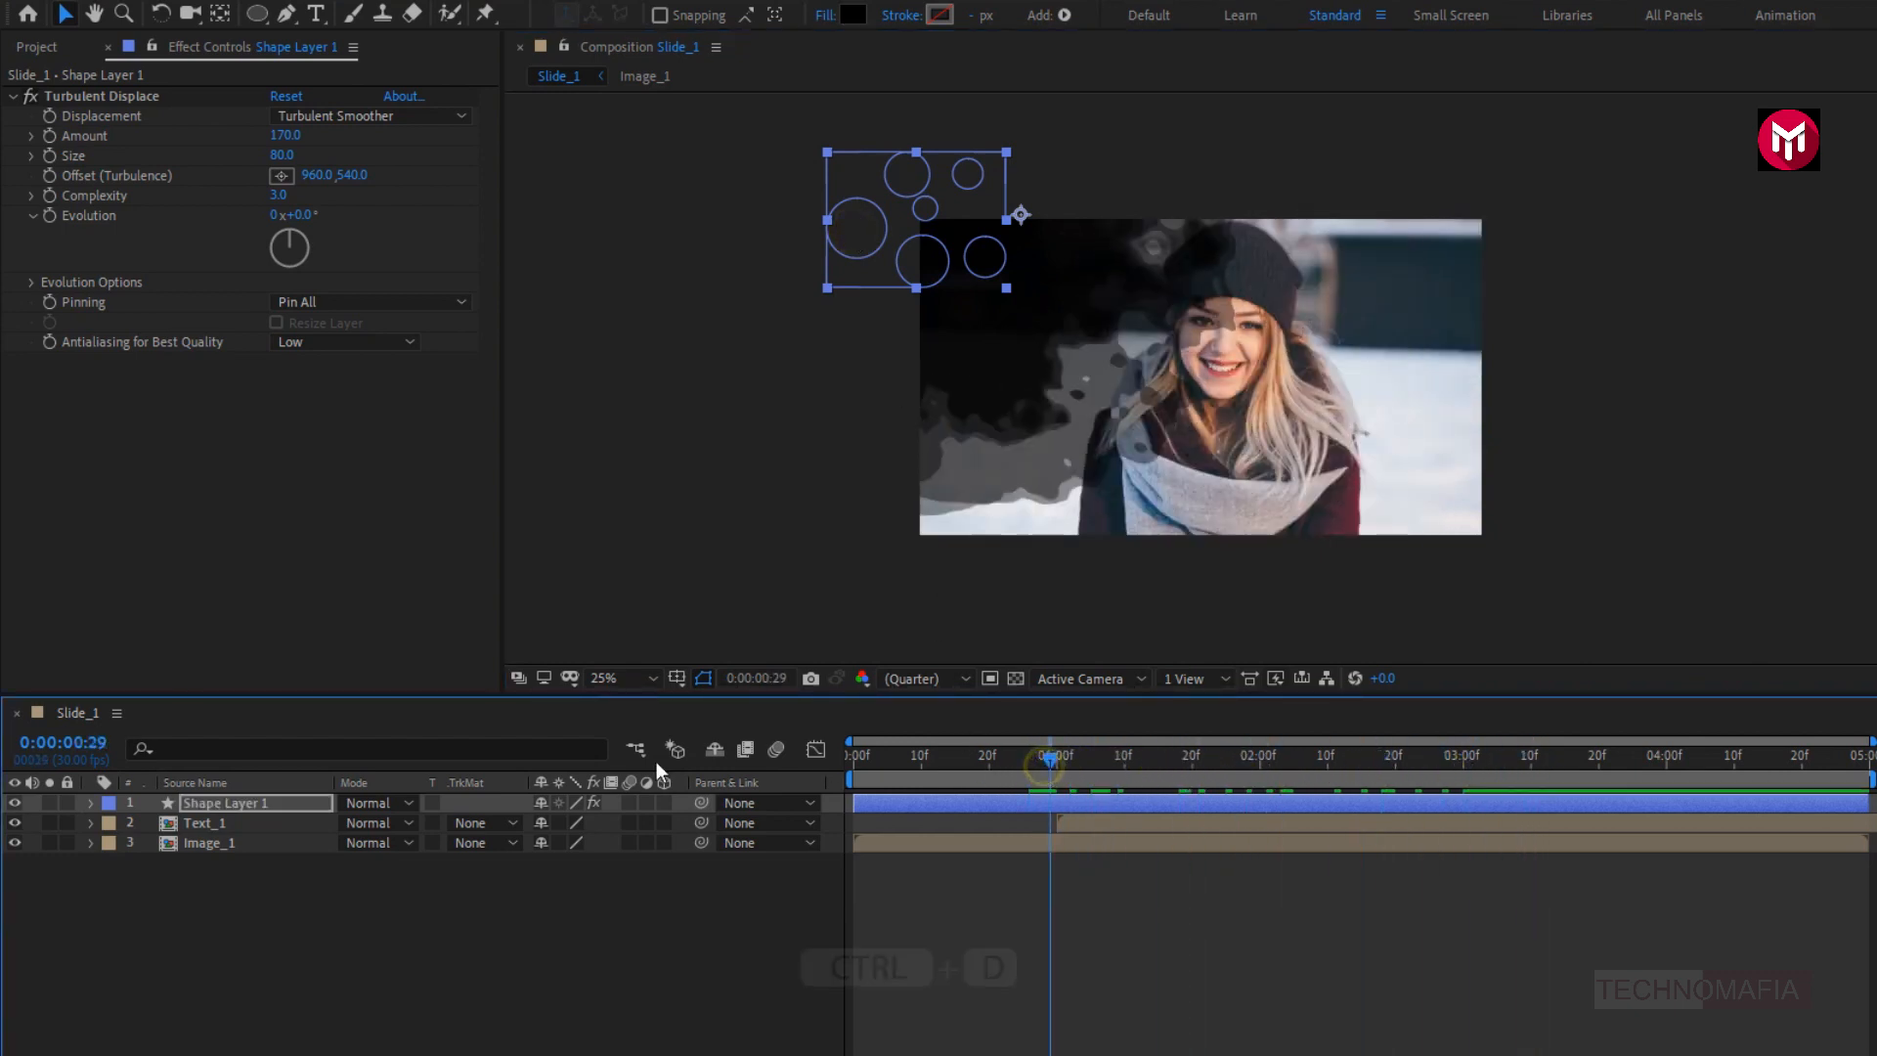
# - Duplicate Shape Layer 1, move the copy to the lower-right corner of the frame and preview both layers' animation
pyautogui.click(225, 805)
pyautogui.hotkey('ctrl', 'd')
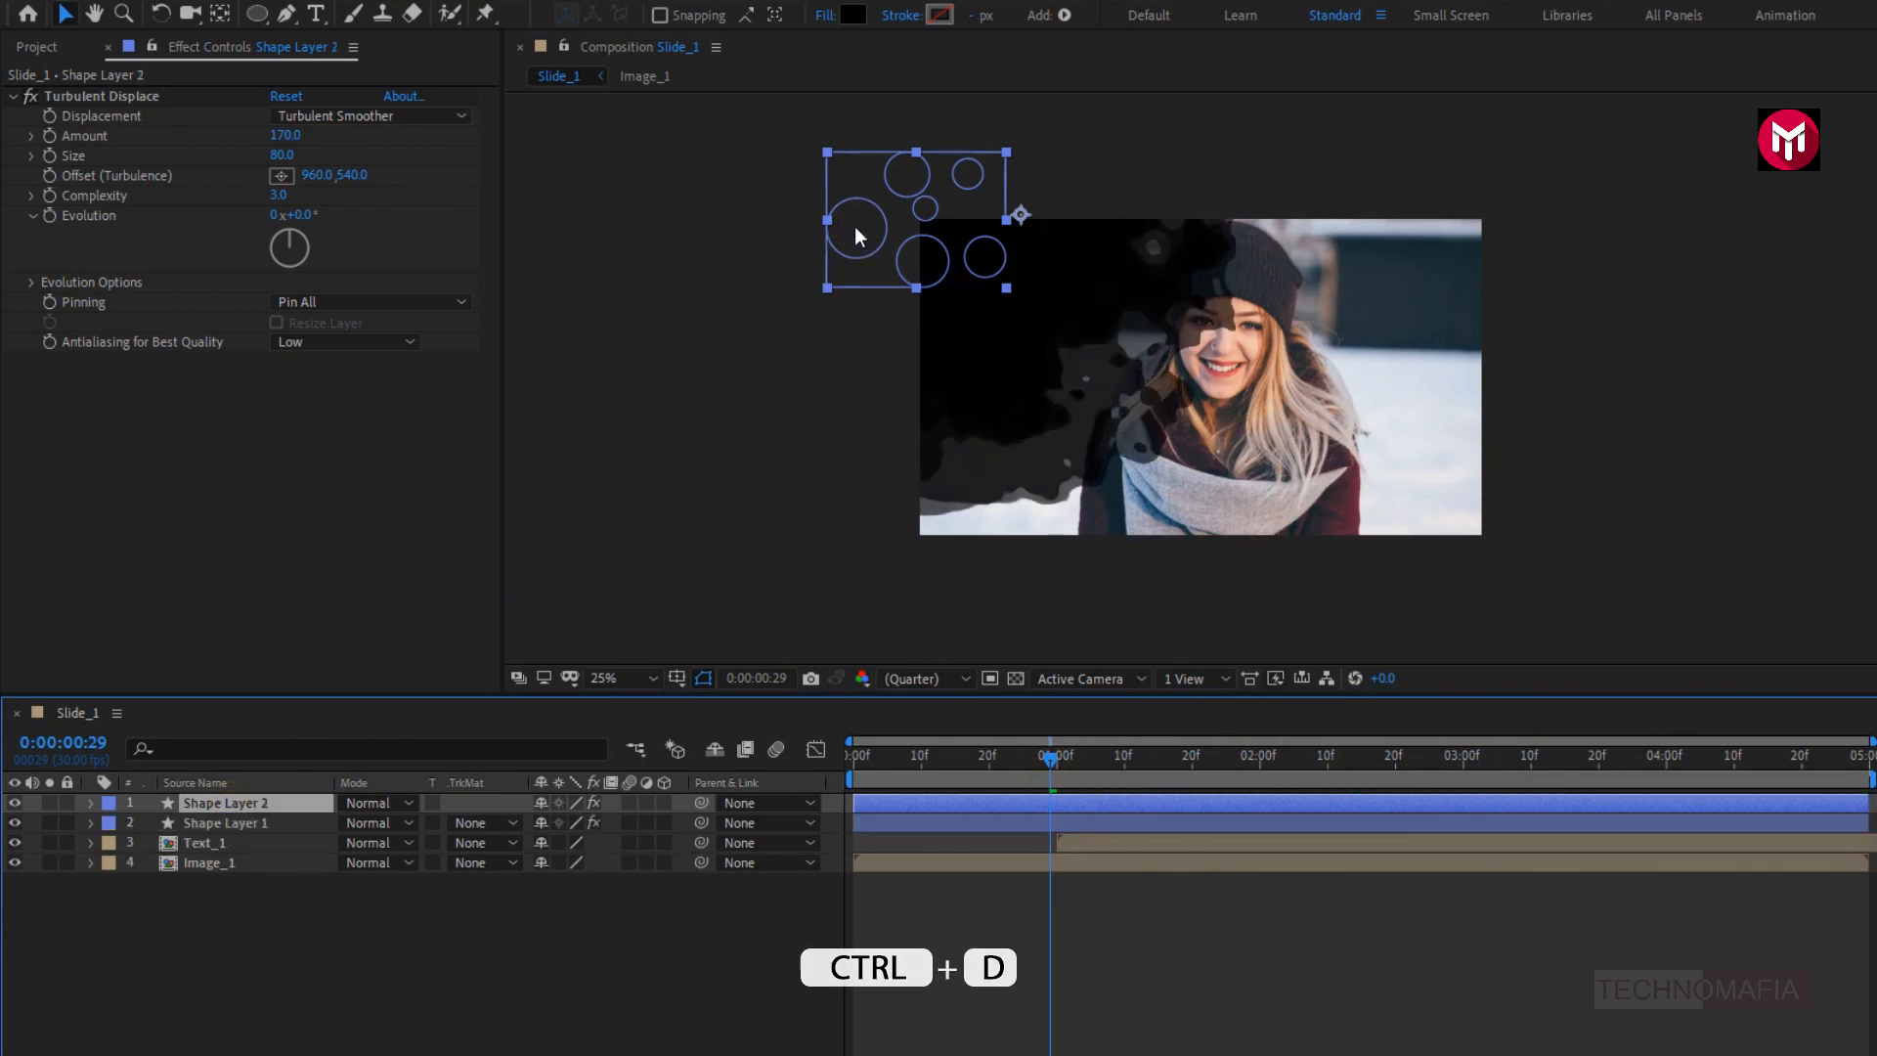
pyautogui.moveTo(934, 243); pyautogui.dragTo(1372, 509)
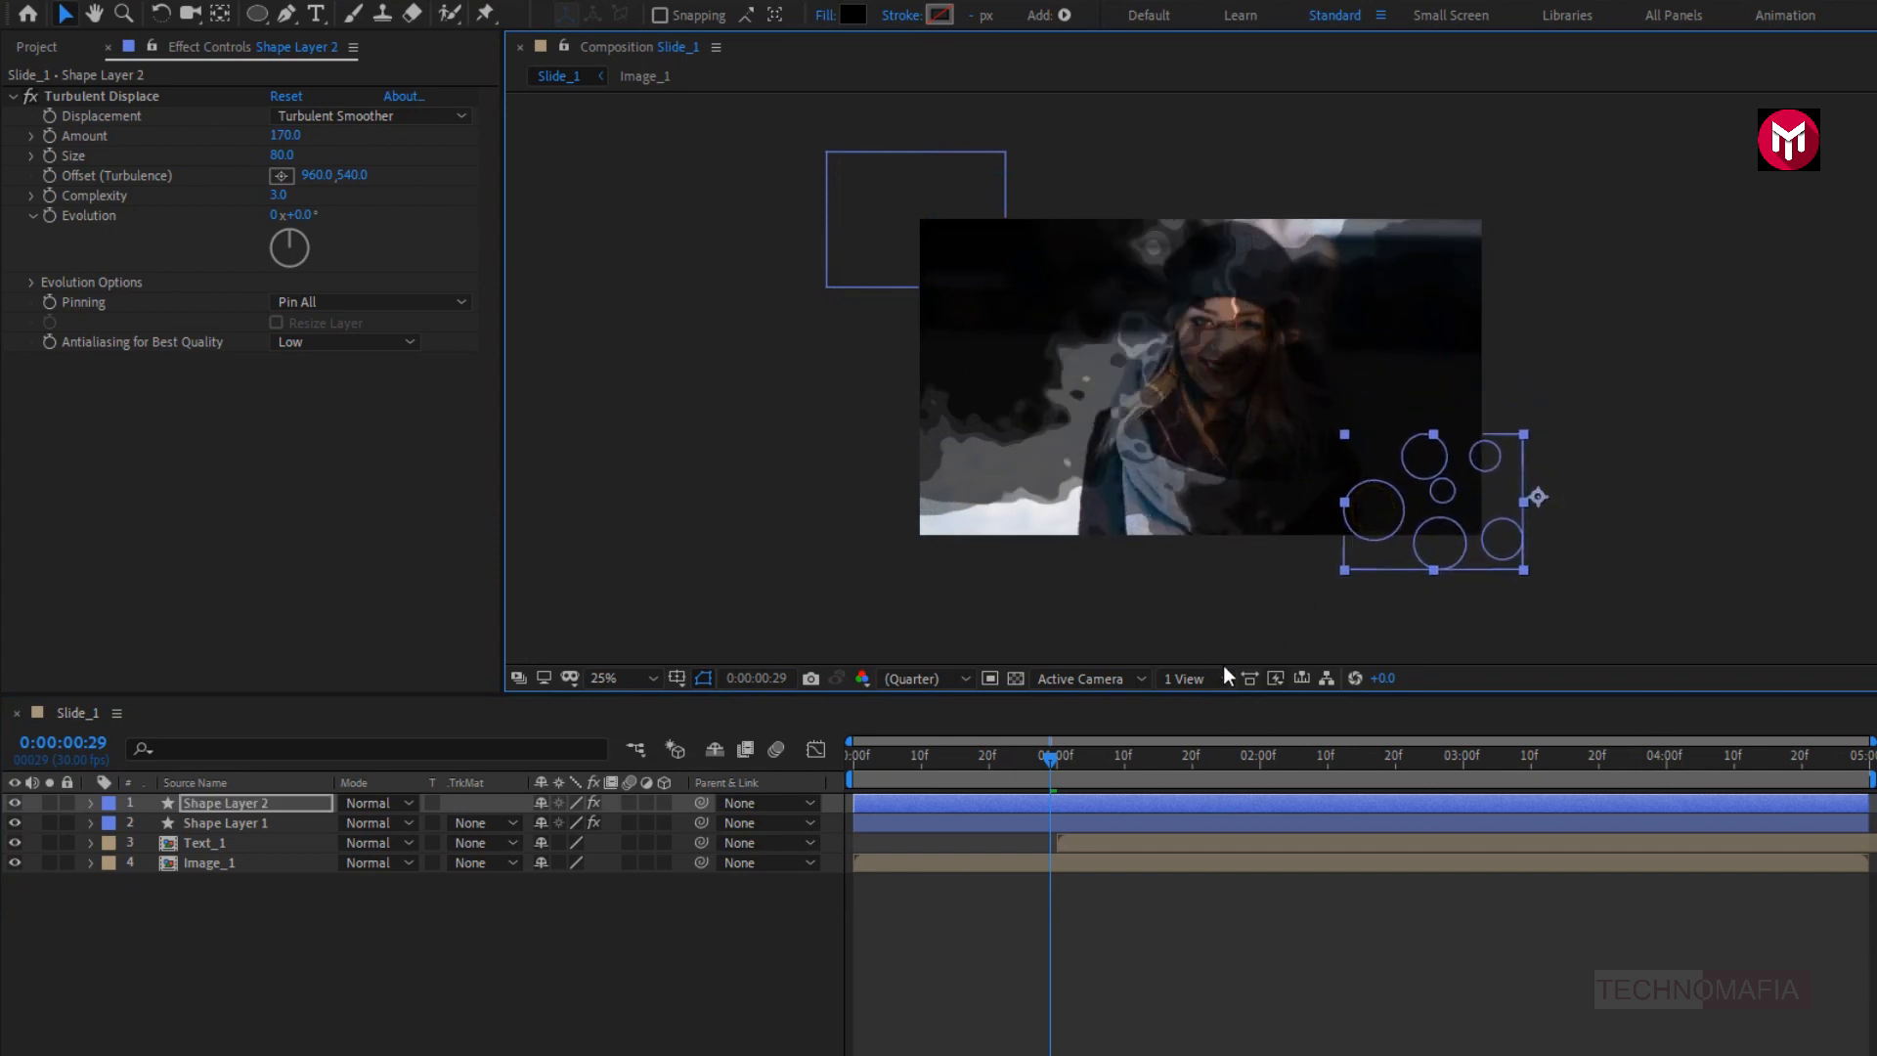
pyautogui.moveTo(1047, 756); pyautogui.dragTo(1475, 778)
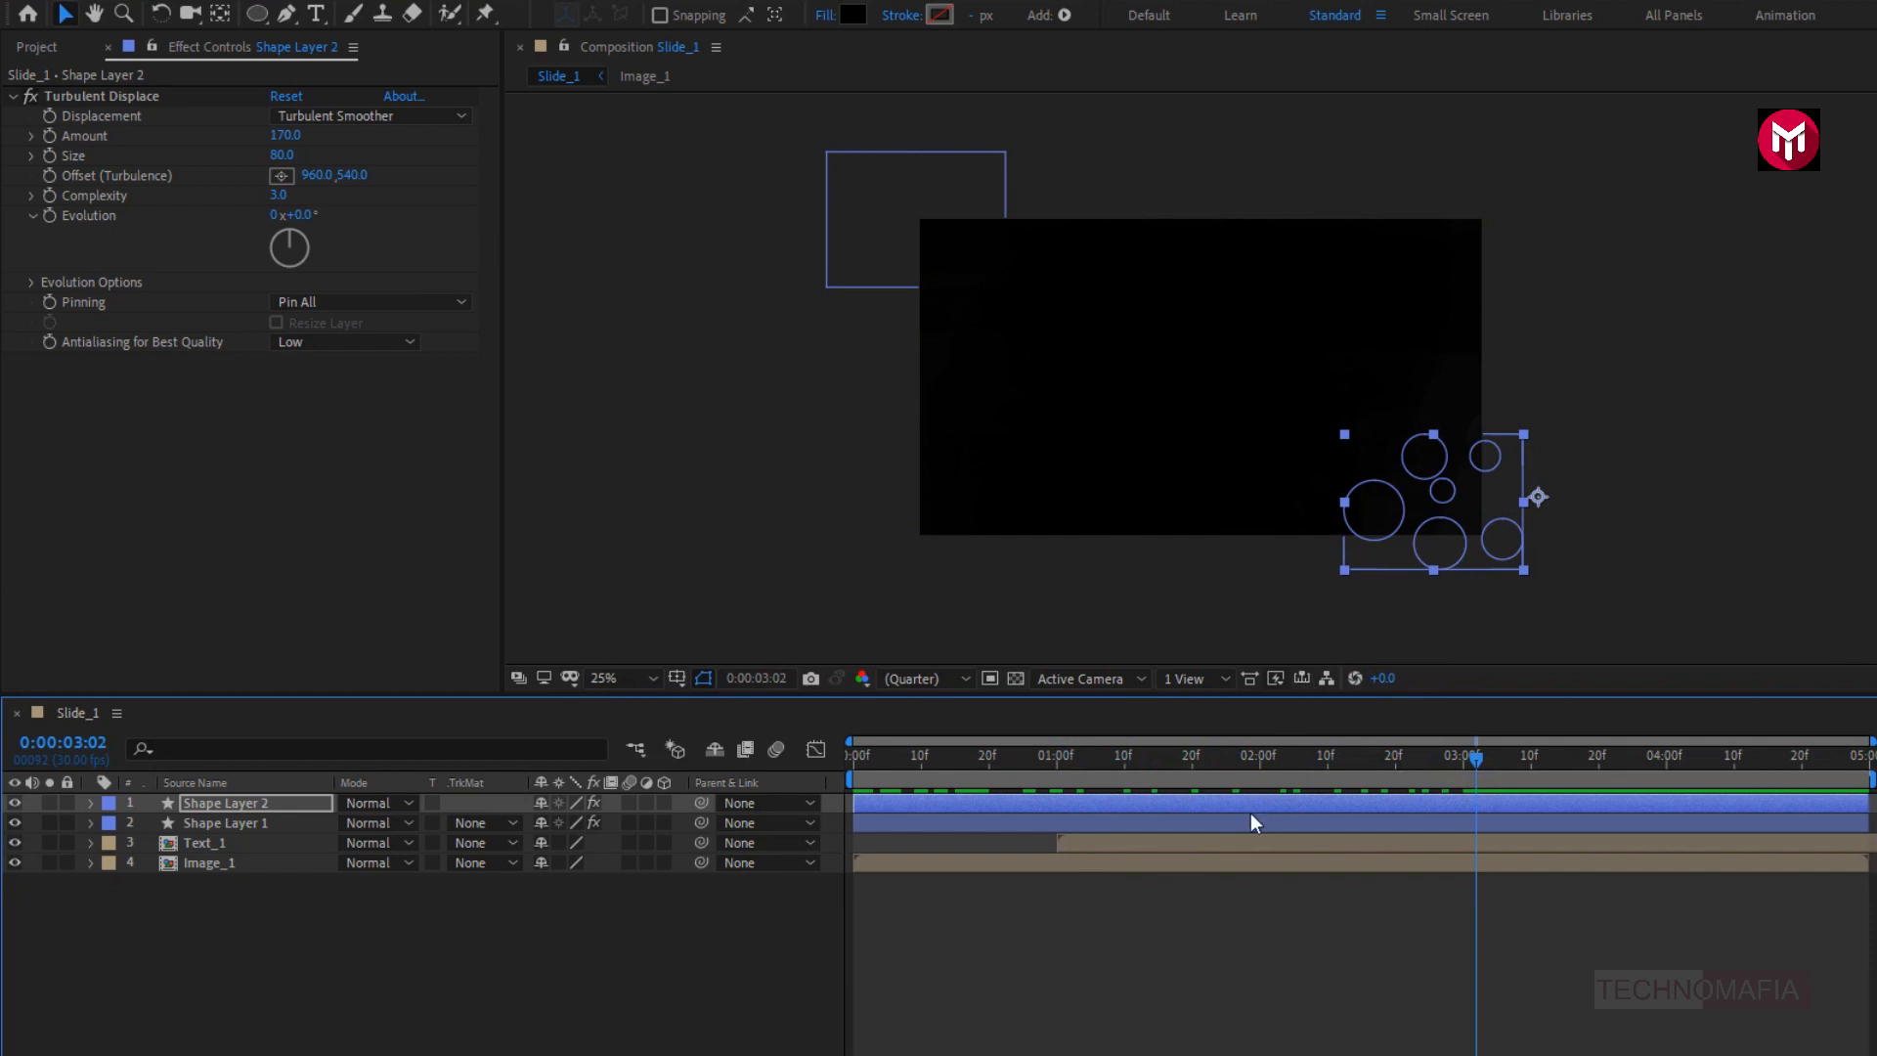
pyautogui.moveTo(1222, 761); pyautogui.dragTo(1016, 761)
# - Pre-compose Shape Layer 1 and Shape Layer 2 together into a composition named Transition
pyautogui.click(223, 826)
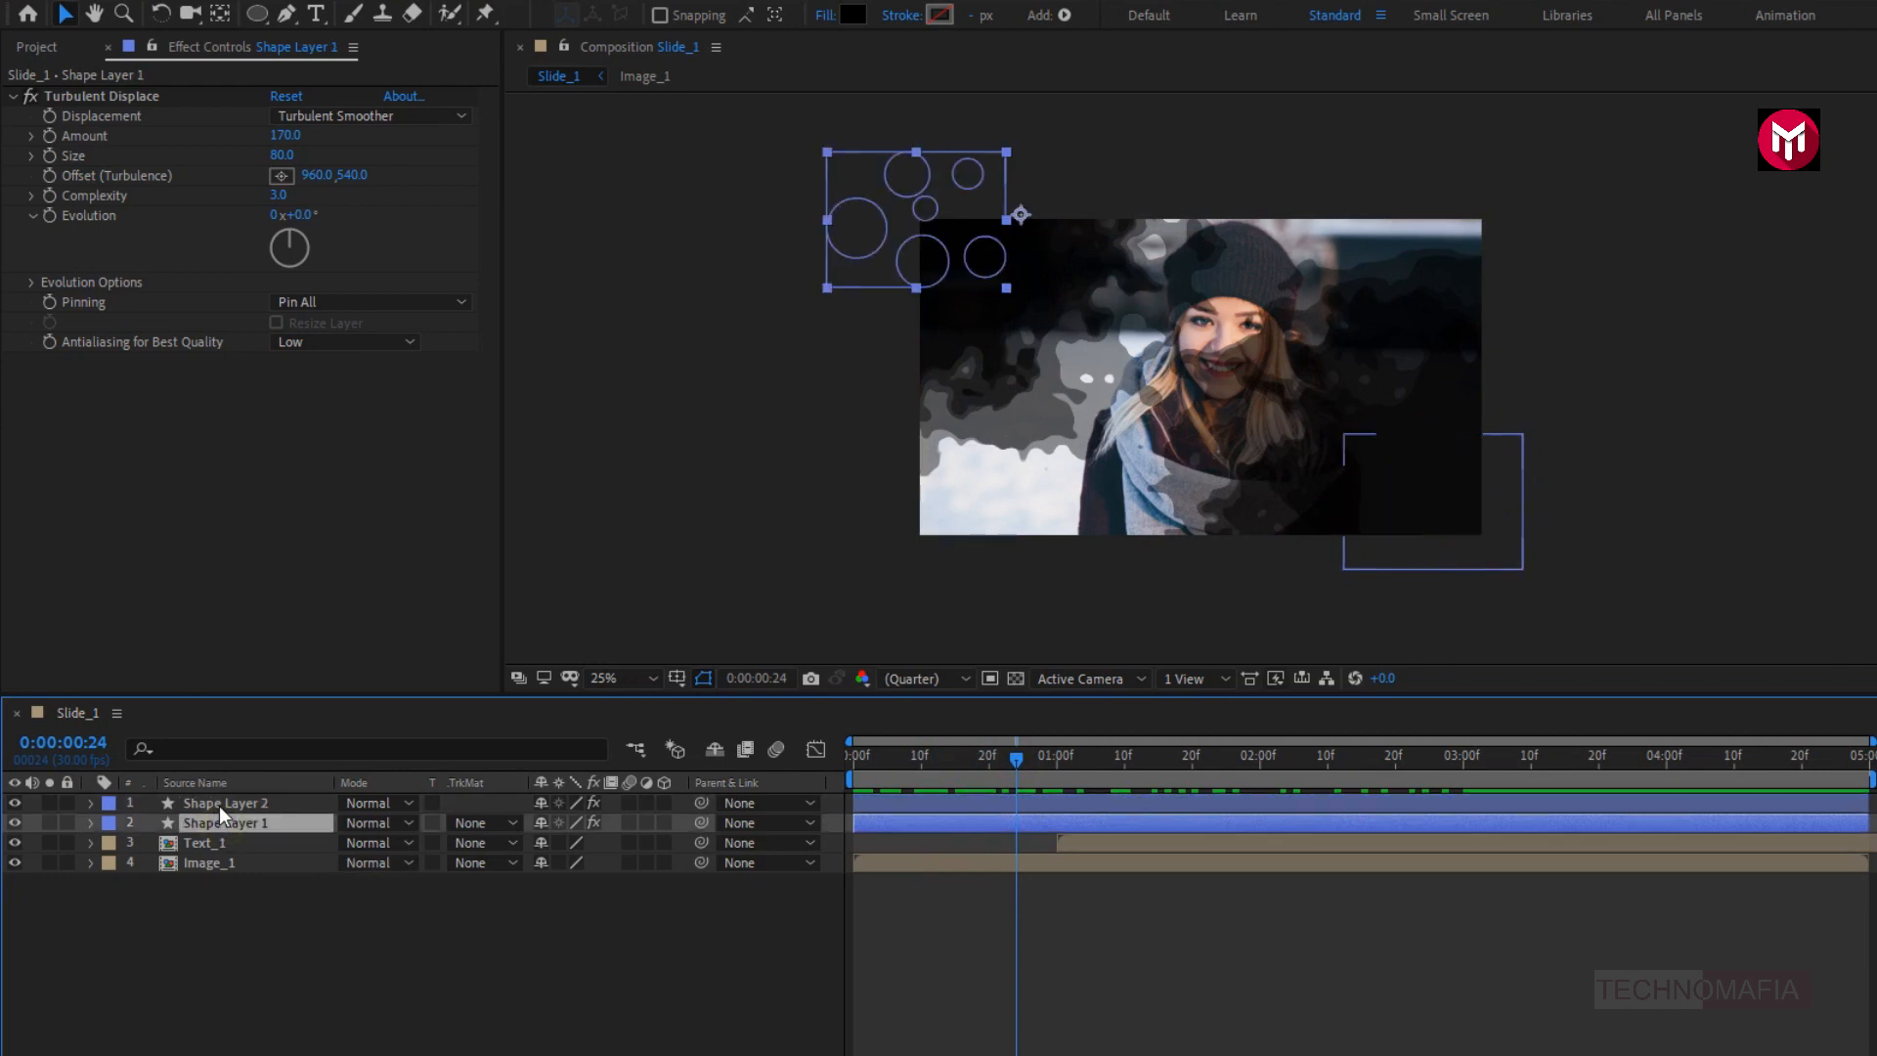
pyautogui.keyDown('shift'); pyautogui.click(219, 806); pyautogui.keyUp('shift')
pyautogui.rightClick(219, 806)
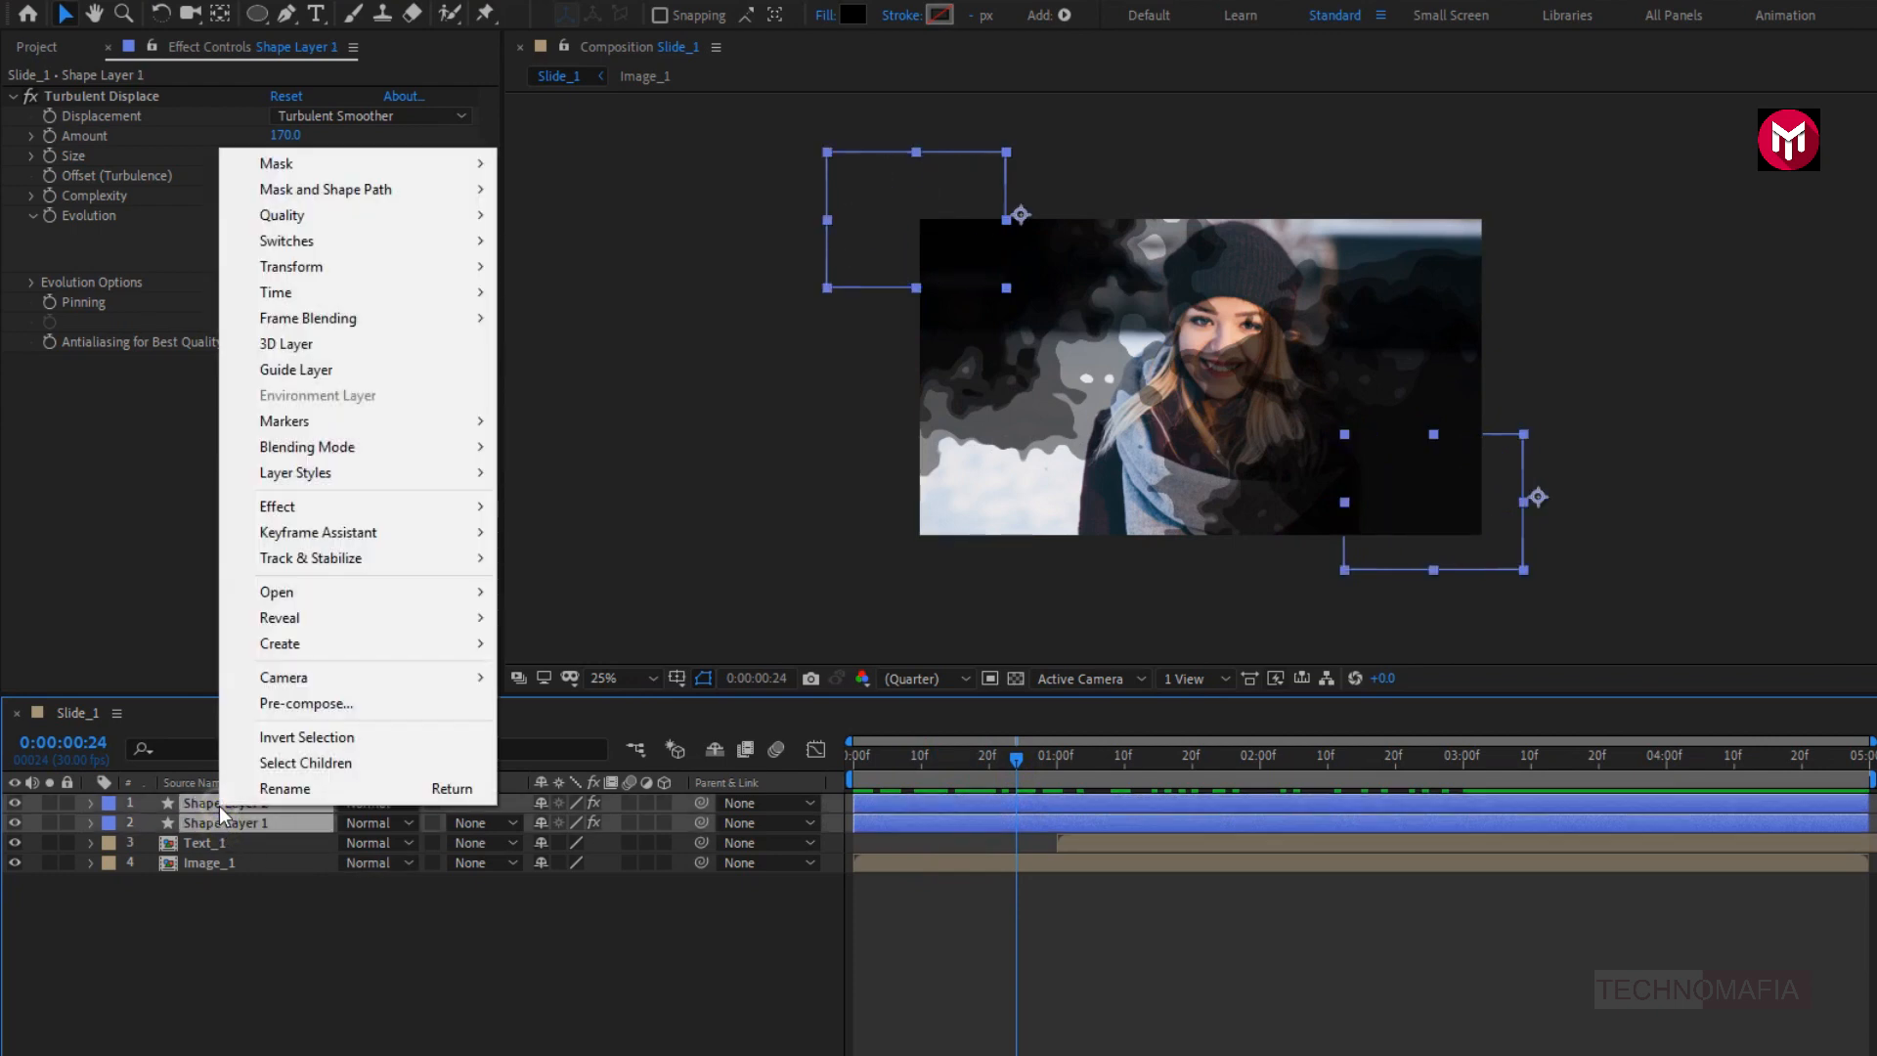
pyautogui.click(278, 706)
pyautogui.write('Transition')
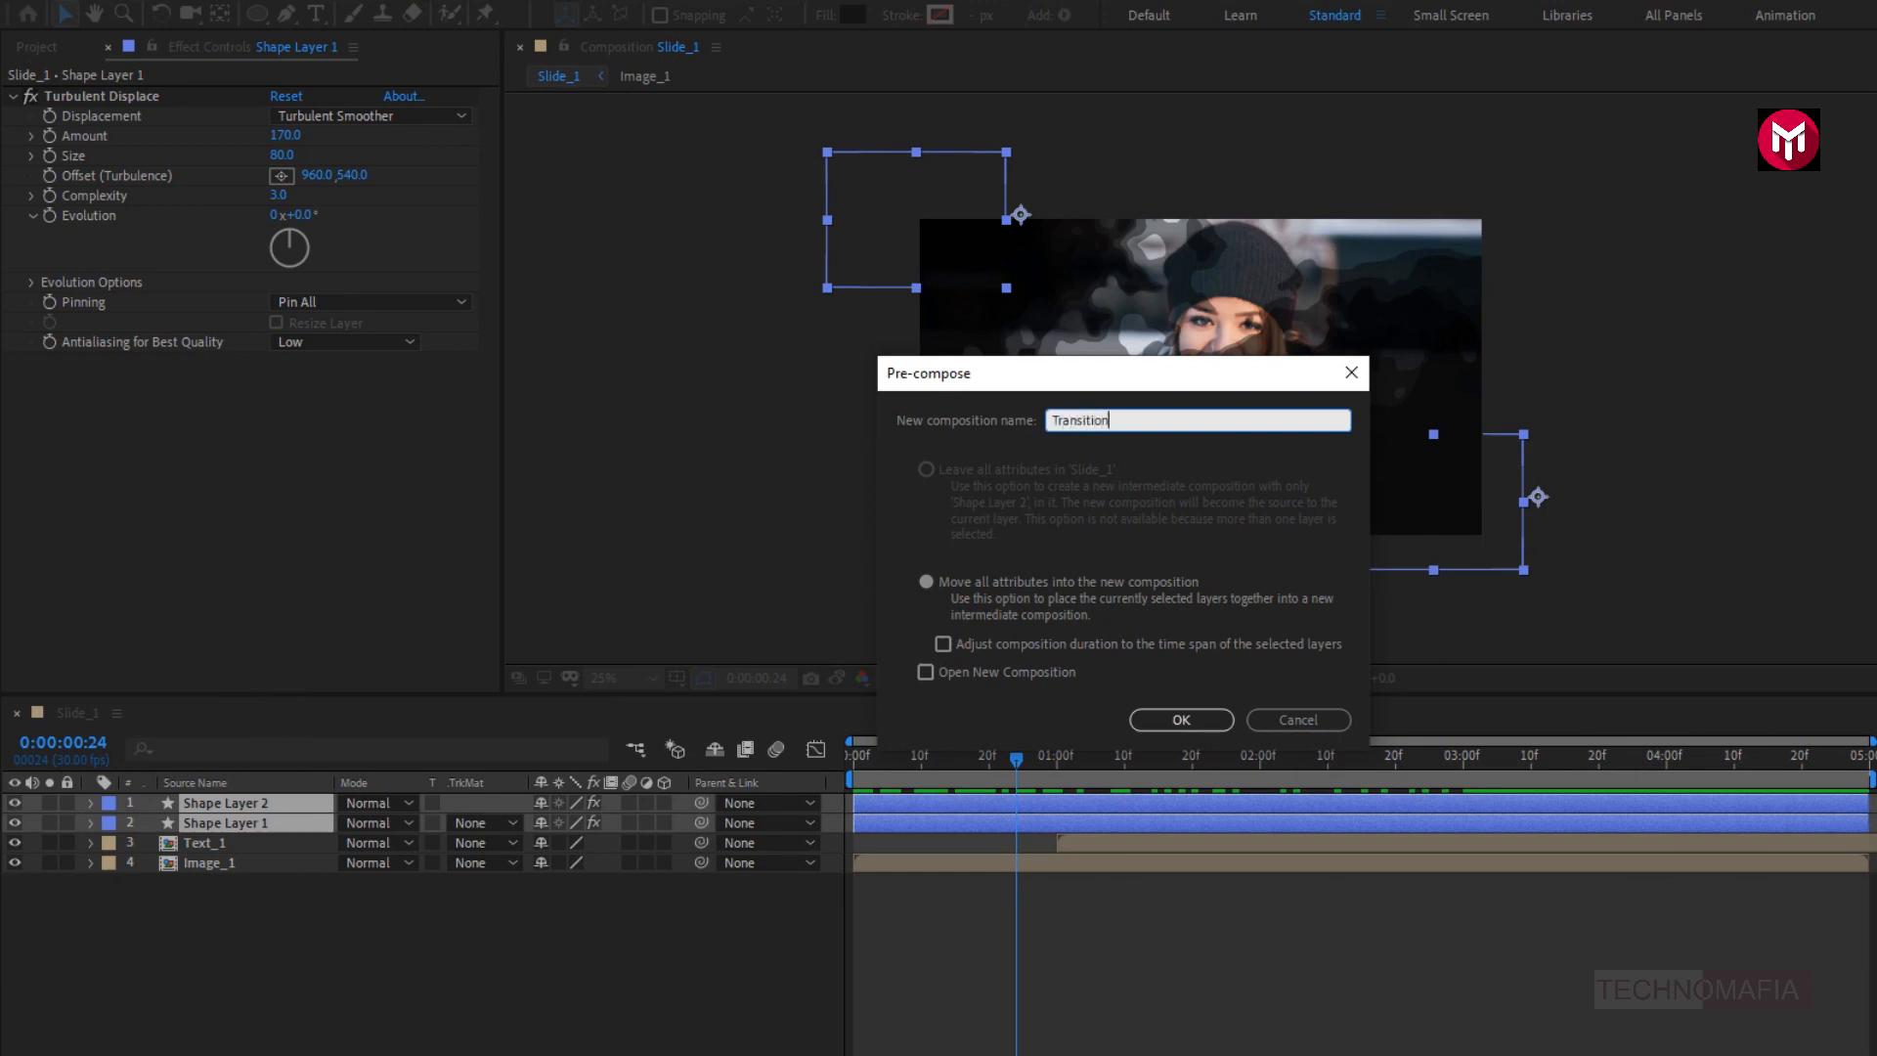
pyautogui.click(1169, 712)
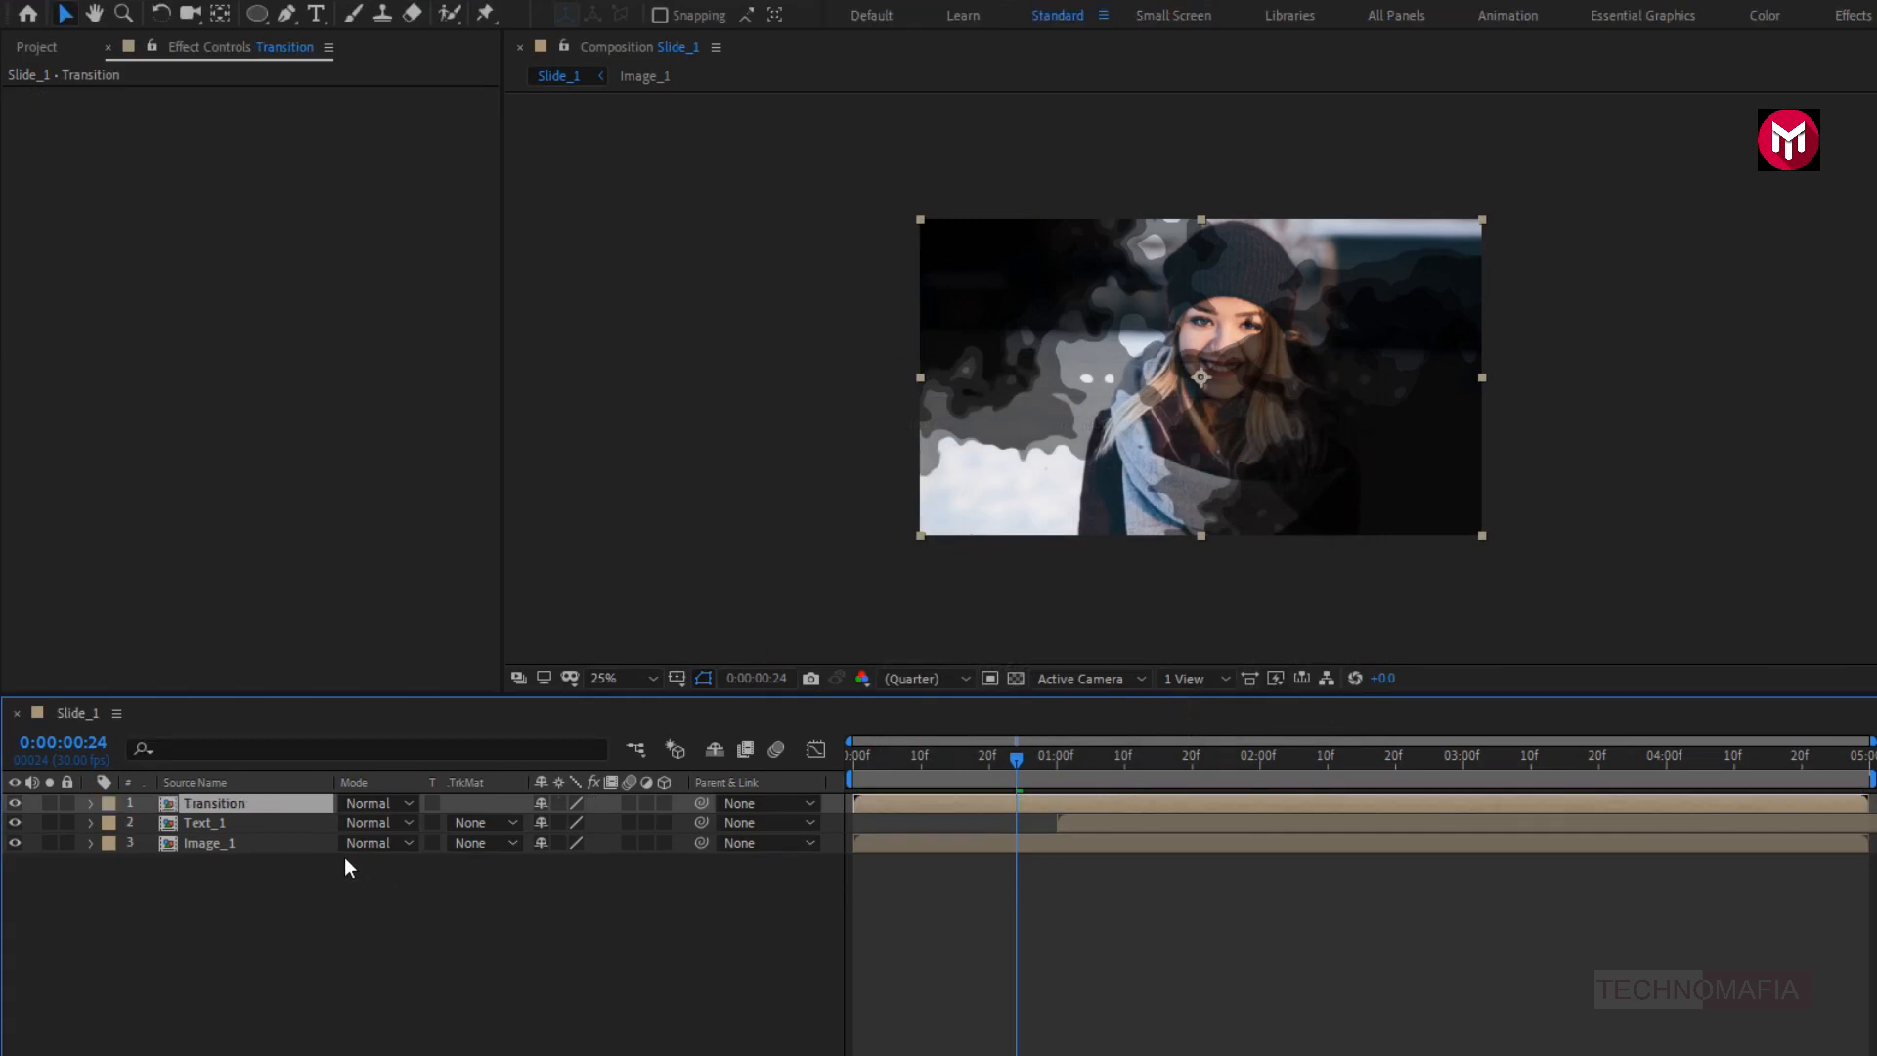
# - Pre-compose the Text_1 and Image_1 layers together into a composition named Media
pyautogui.click(260, 849)
pyautogui.keyDown('ctrl'); pyautogui.click(221, 830); pyautogui.keyUp('ctrl')
pyautogui.rightClick(223, 829)
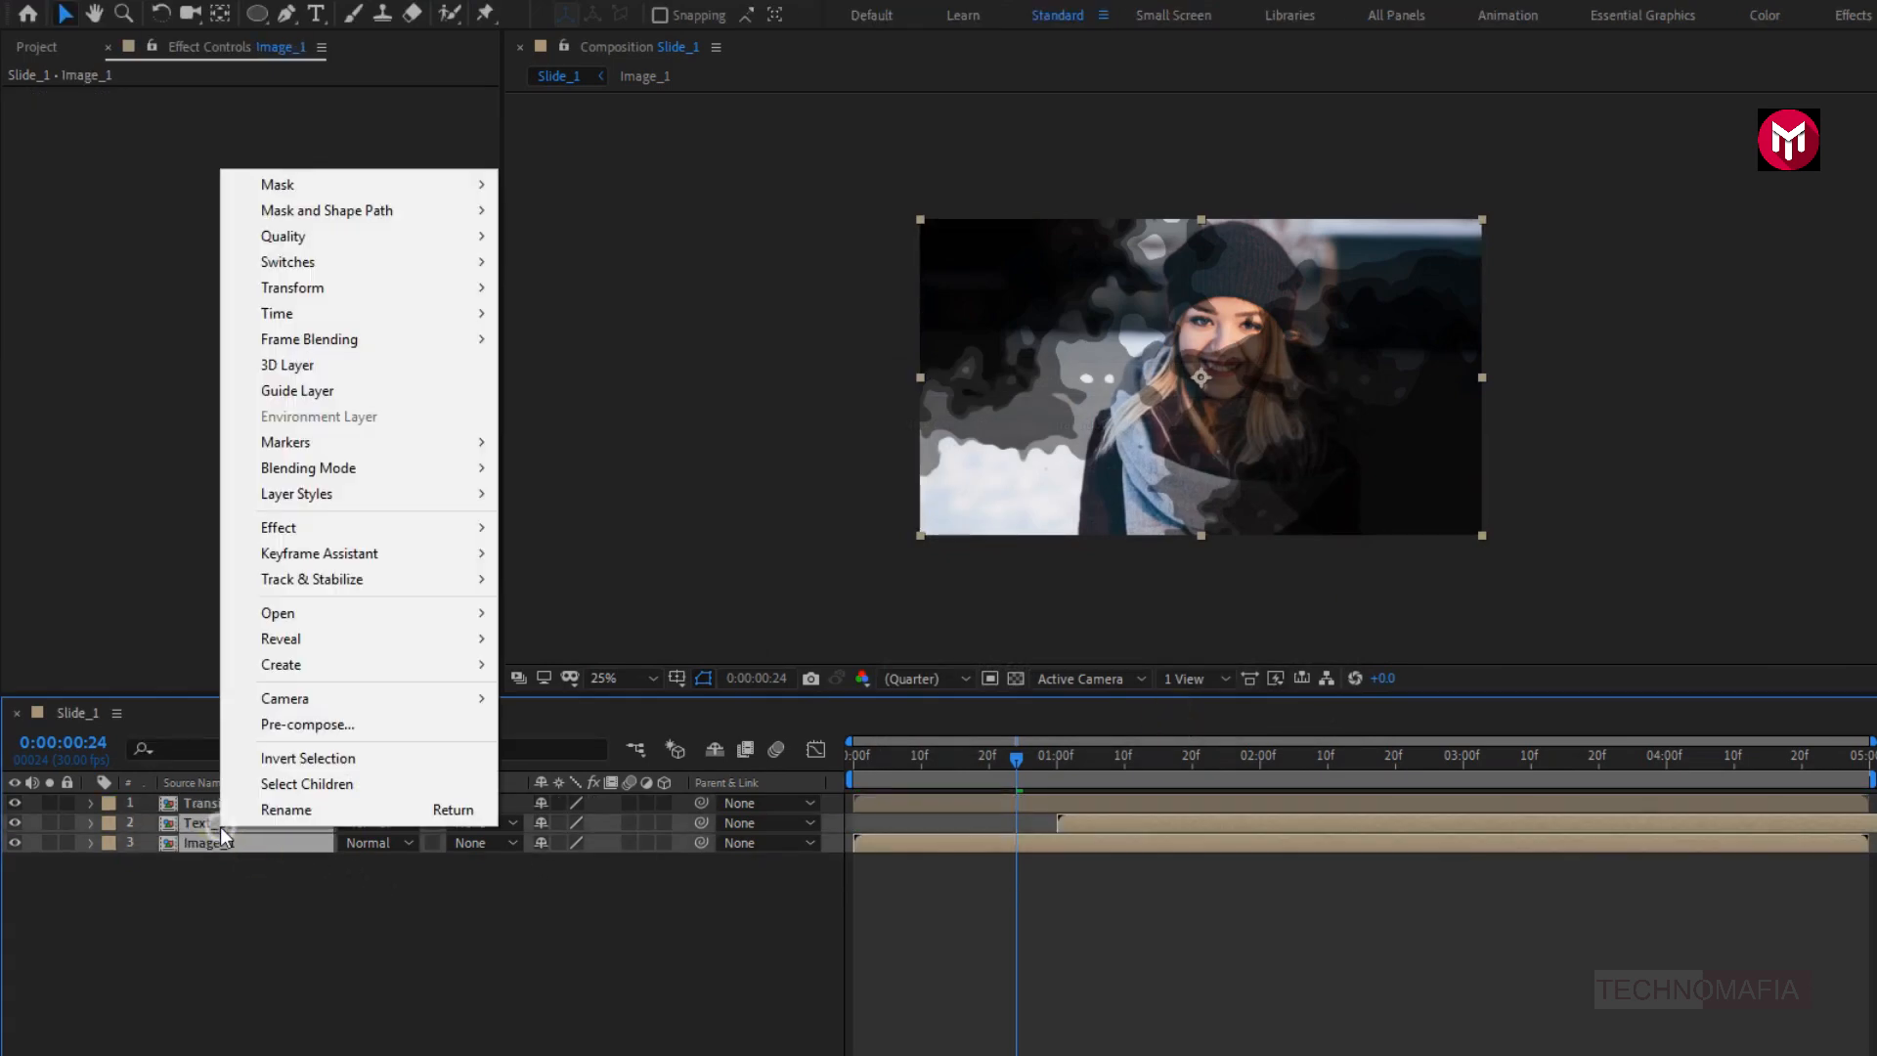
pyautogui.click(279, 755)
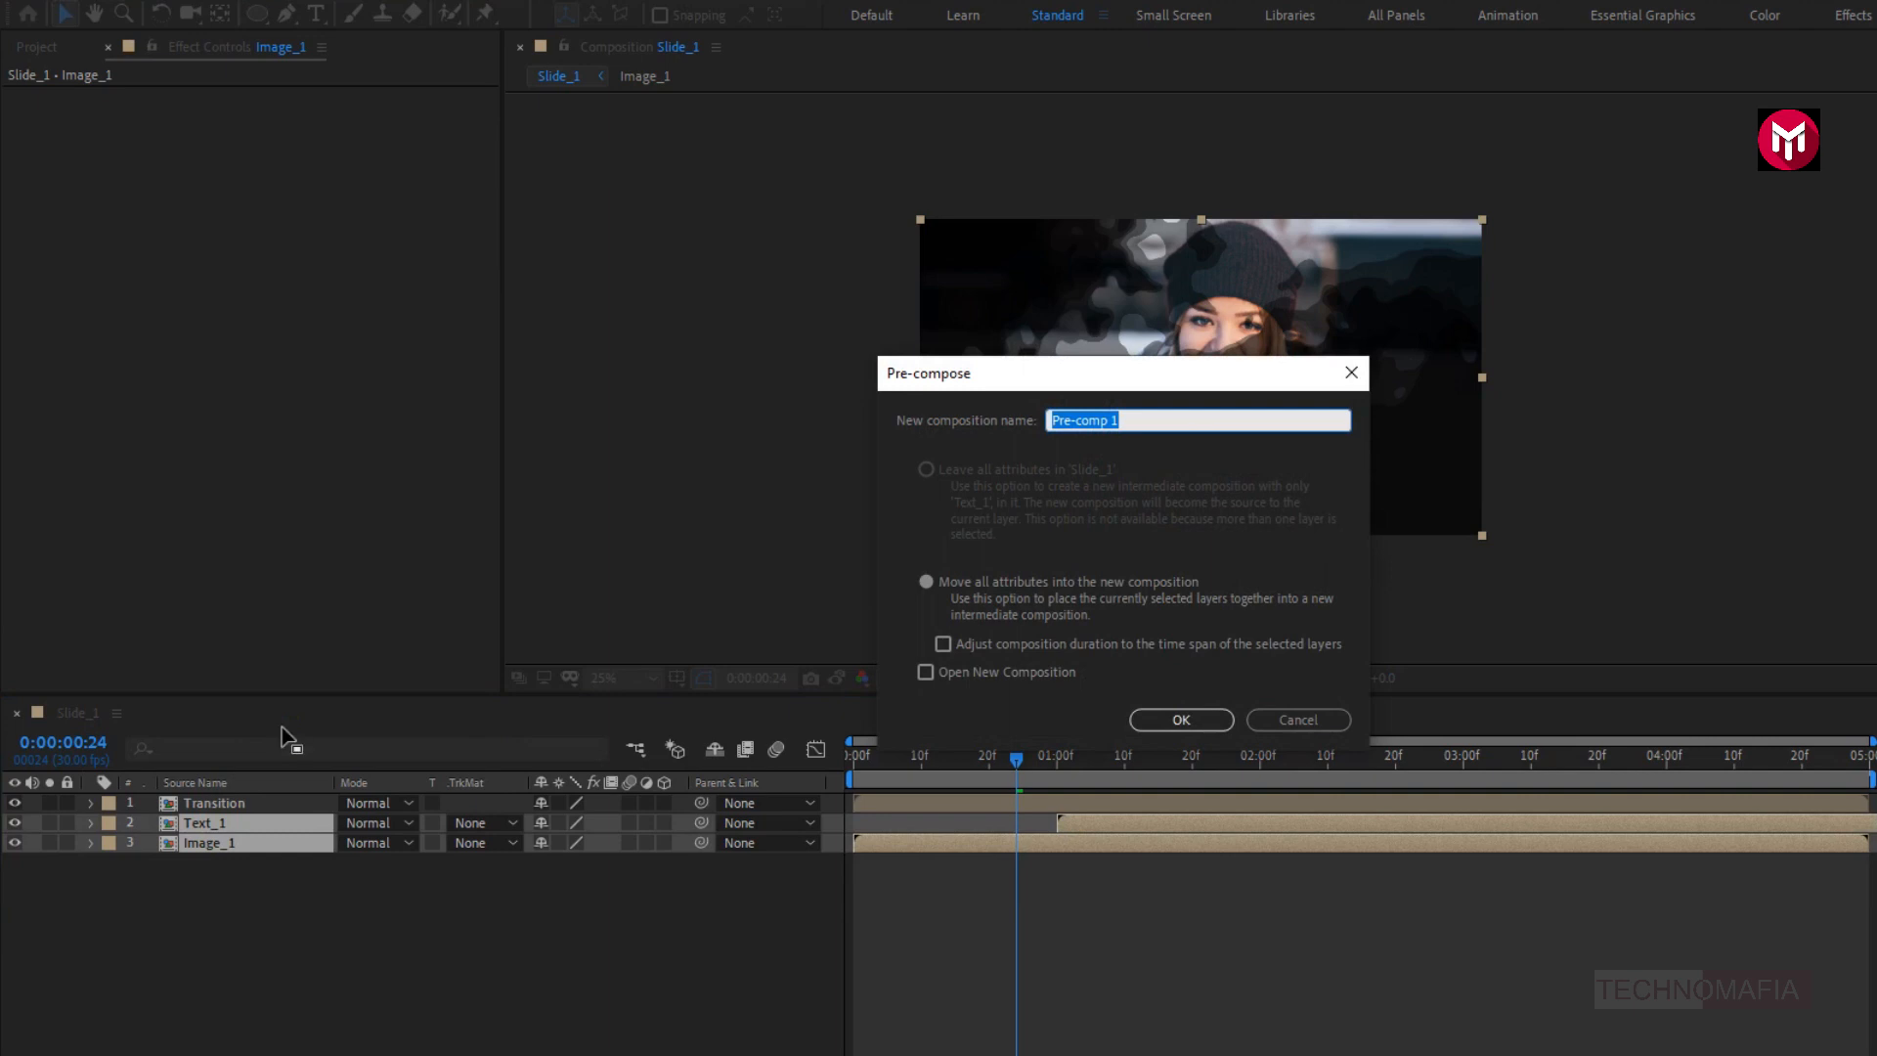
pyautogui.write('Media')
pyautogui.click(1152, 723)
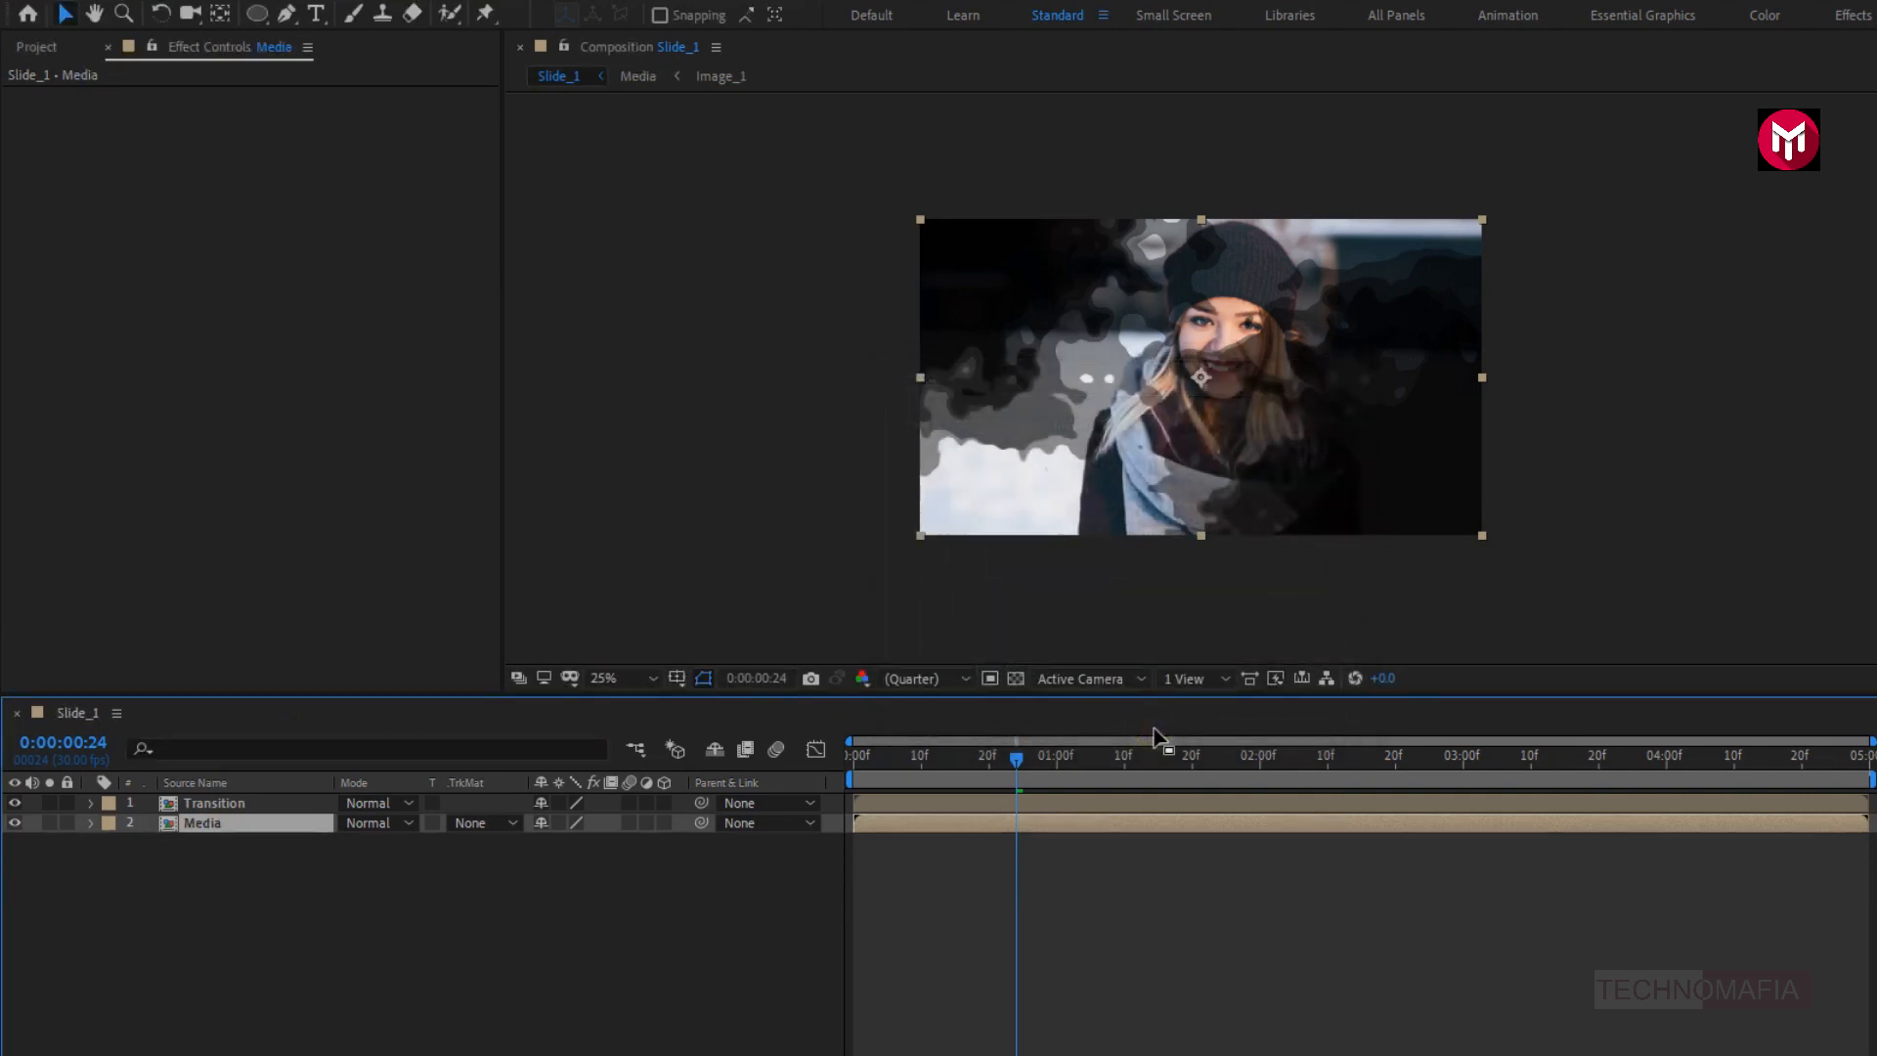
# - Set the Media layer's track matte to Alpha Matte "Transition" and preview the reveal along the timeline
pyautogui.click(471, 822)
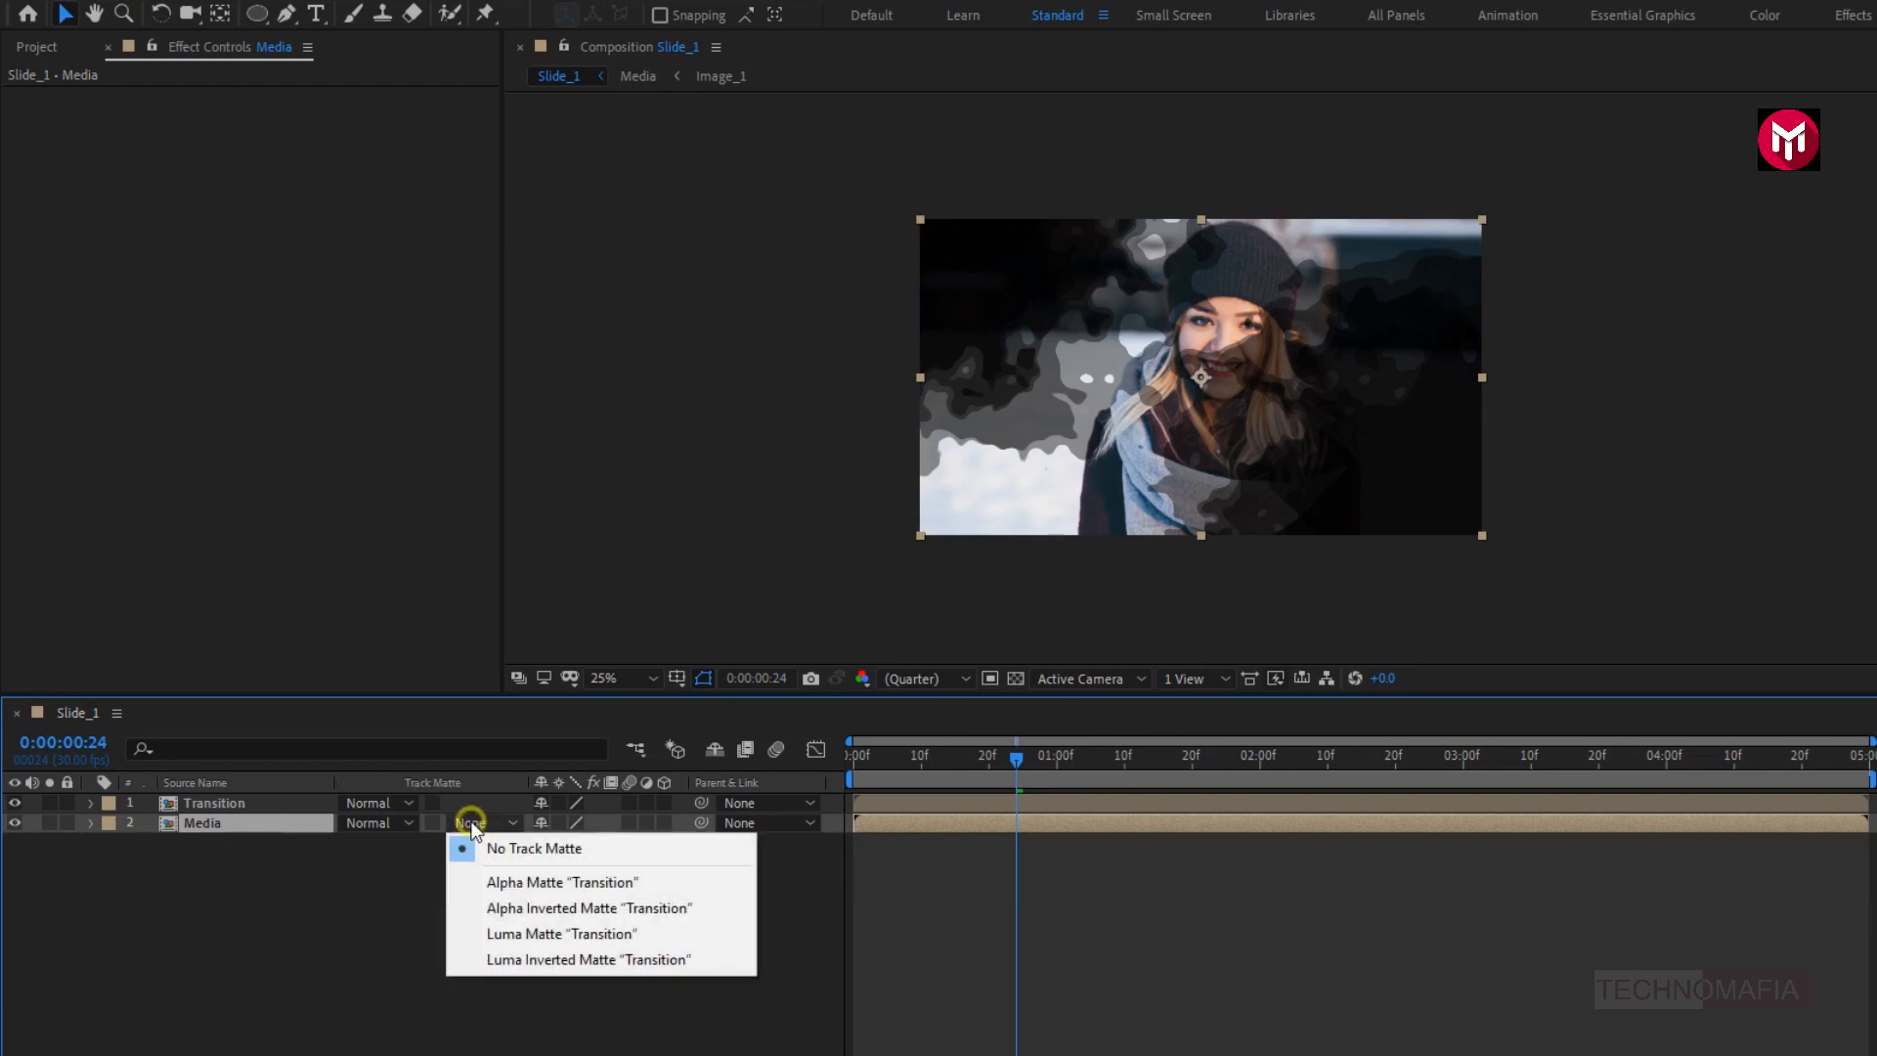
pyautogui.click(487, 882)
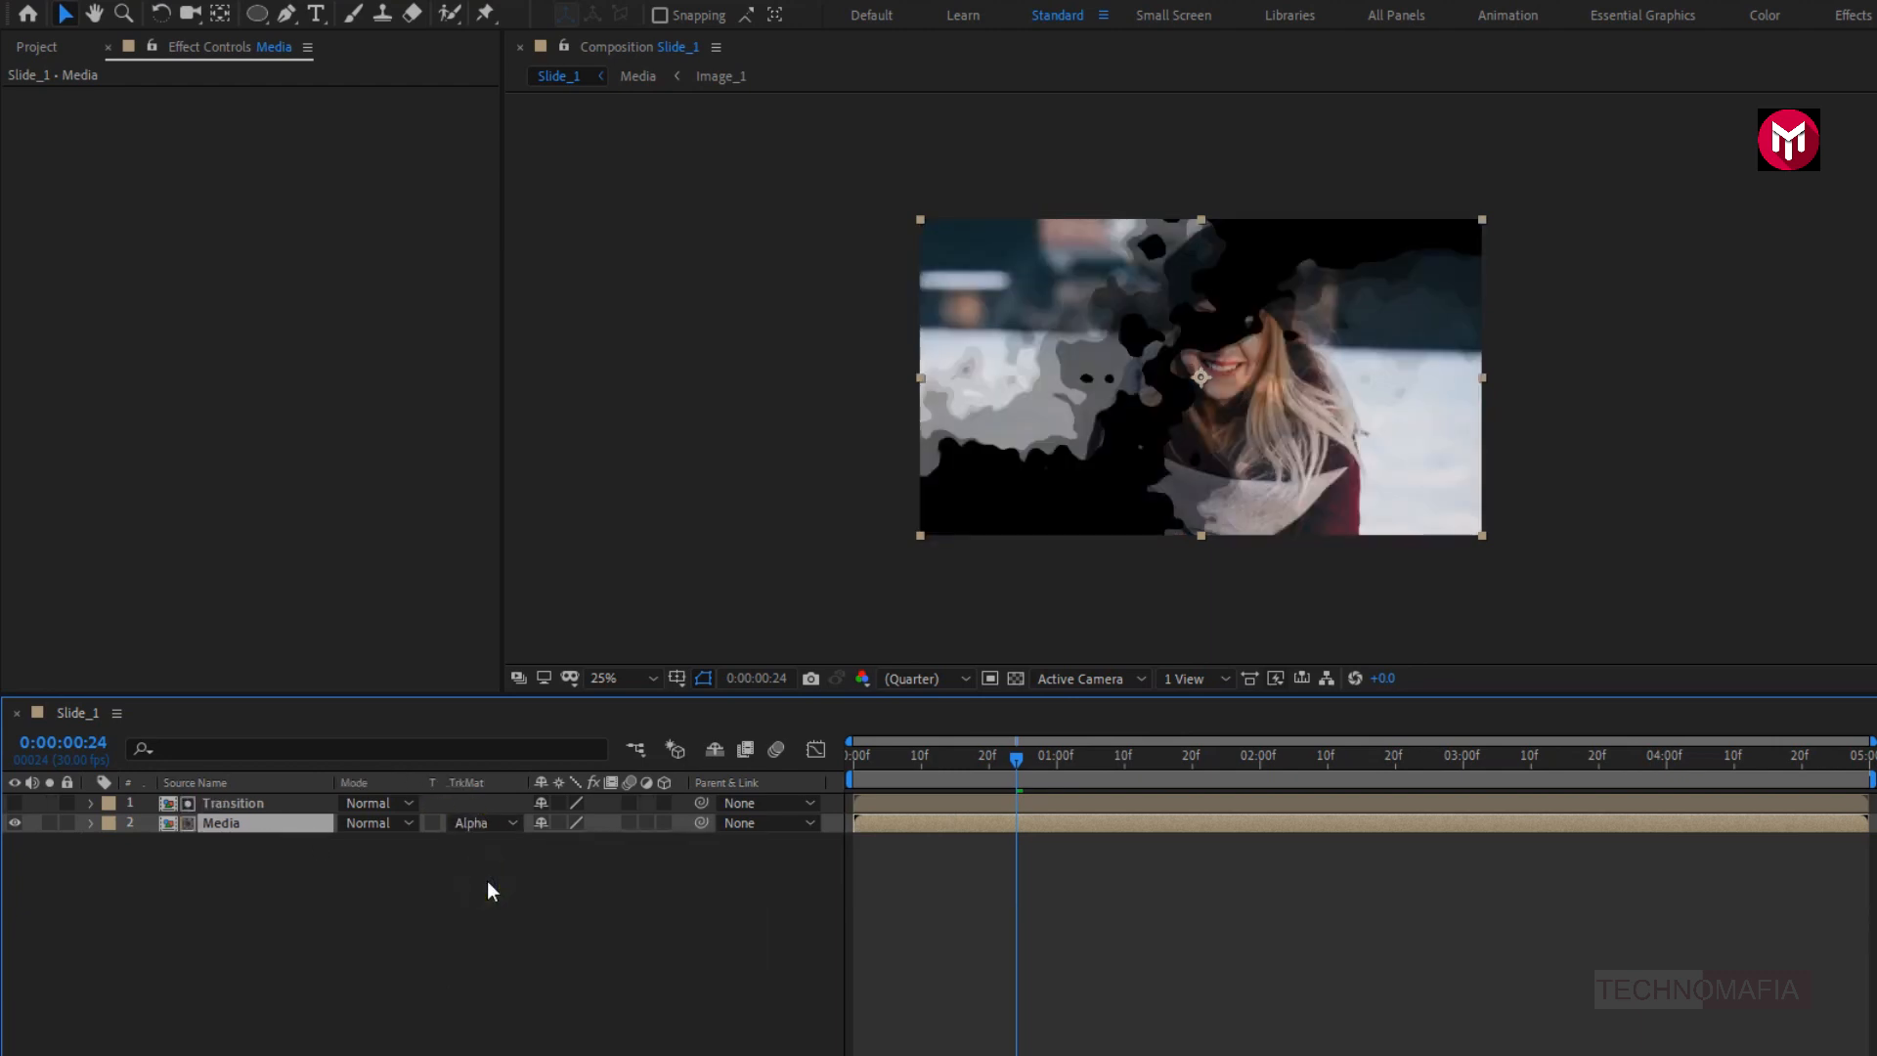
pyautogui.moveTo(846, 754); pyautogui.dragTo(1204, 787)
pyautogui.moveTo(1386, 786); pyautogui.dragTo(1516, 785)
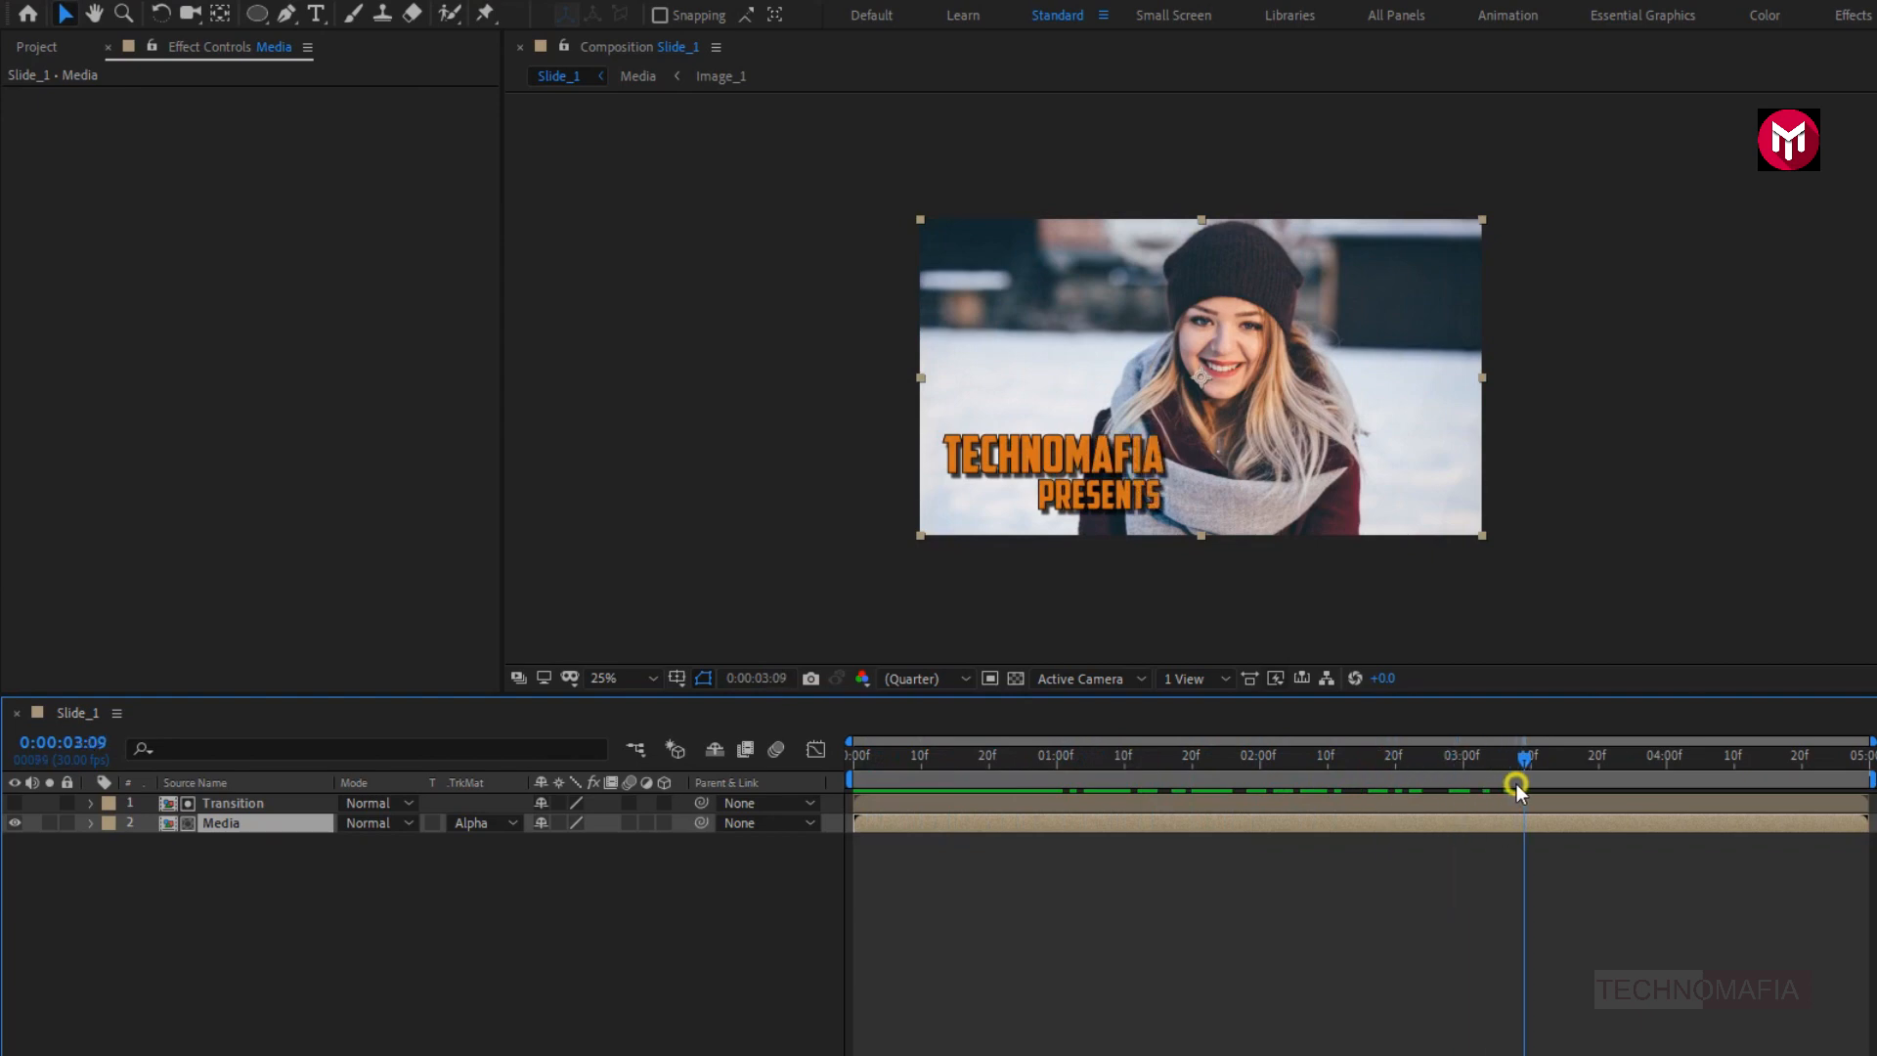
pyautogui.moveTo(1363, 768); pyautogui.dragTo(1062, 759)
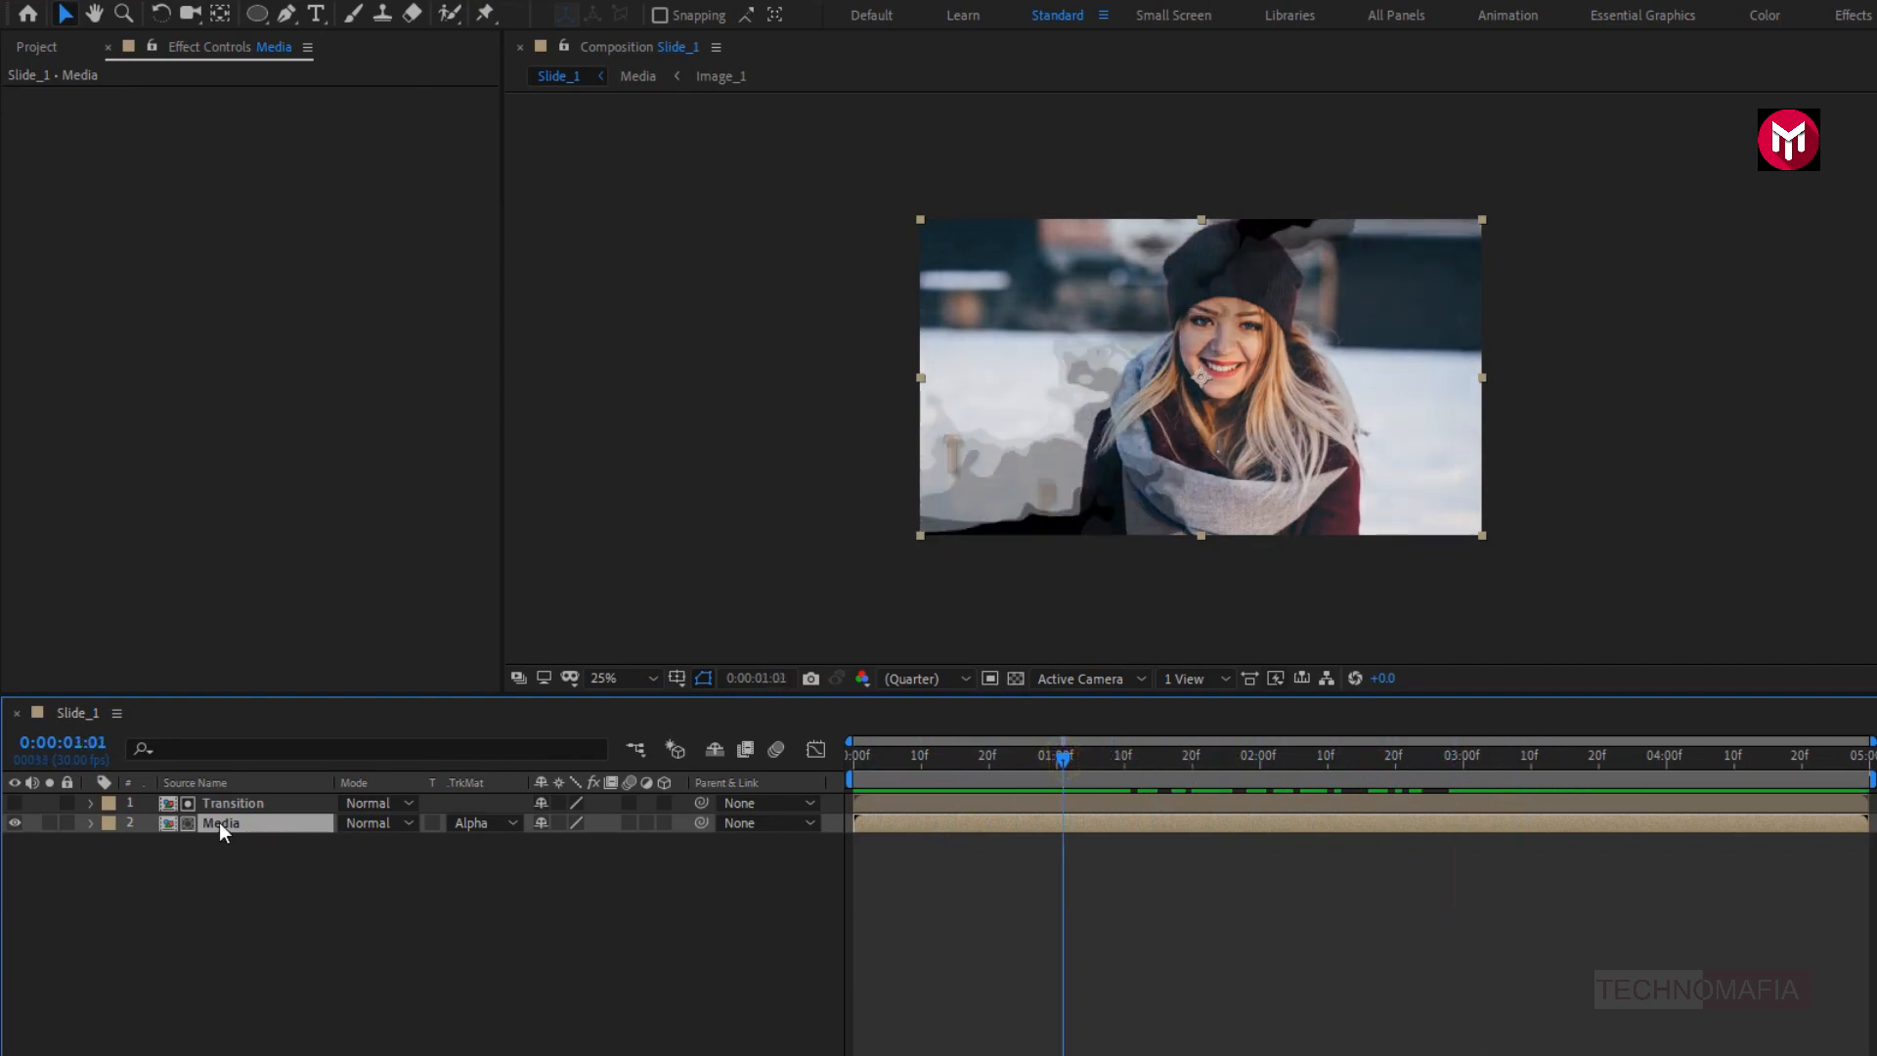
# - Find the 4-Color Gradient effect and apply it to the Media layer
pyautogui.moveTo(1708, 248); pyautogui.dragTo(1628, 255)
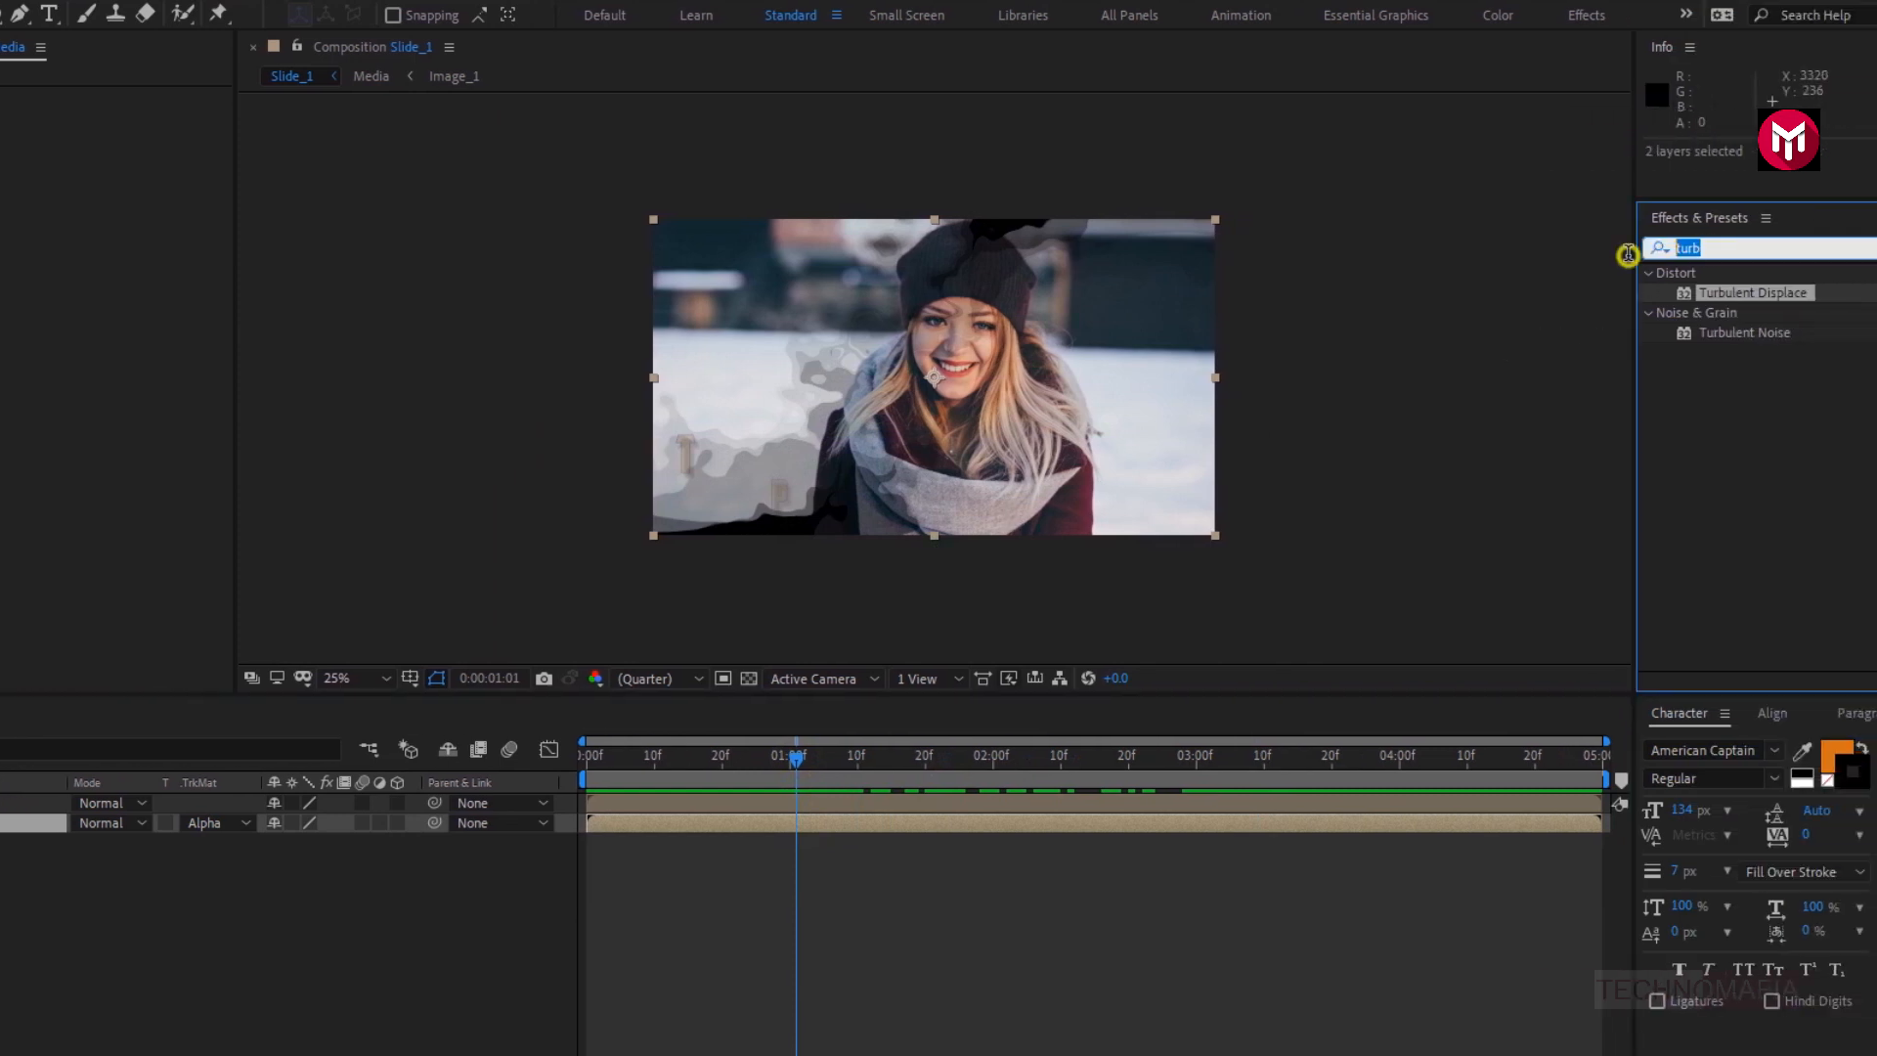
pyautogui.write('grad')
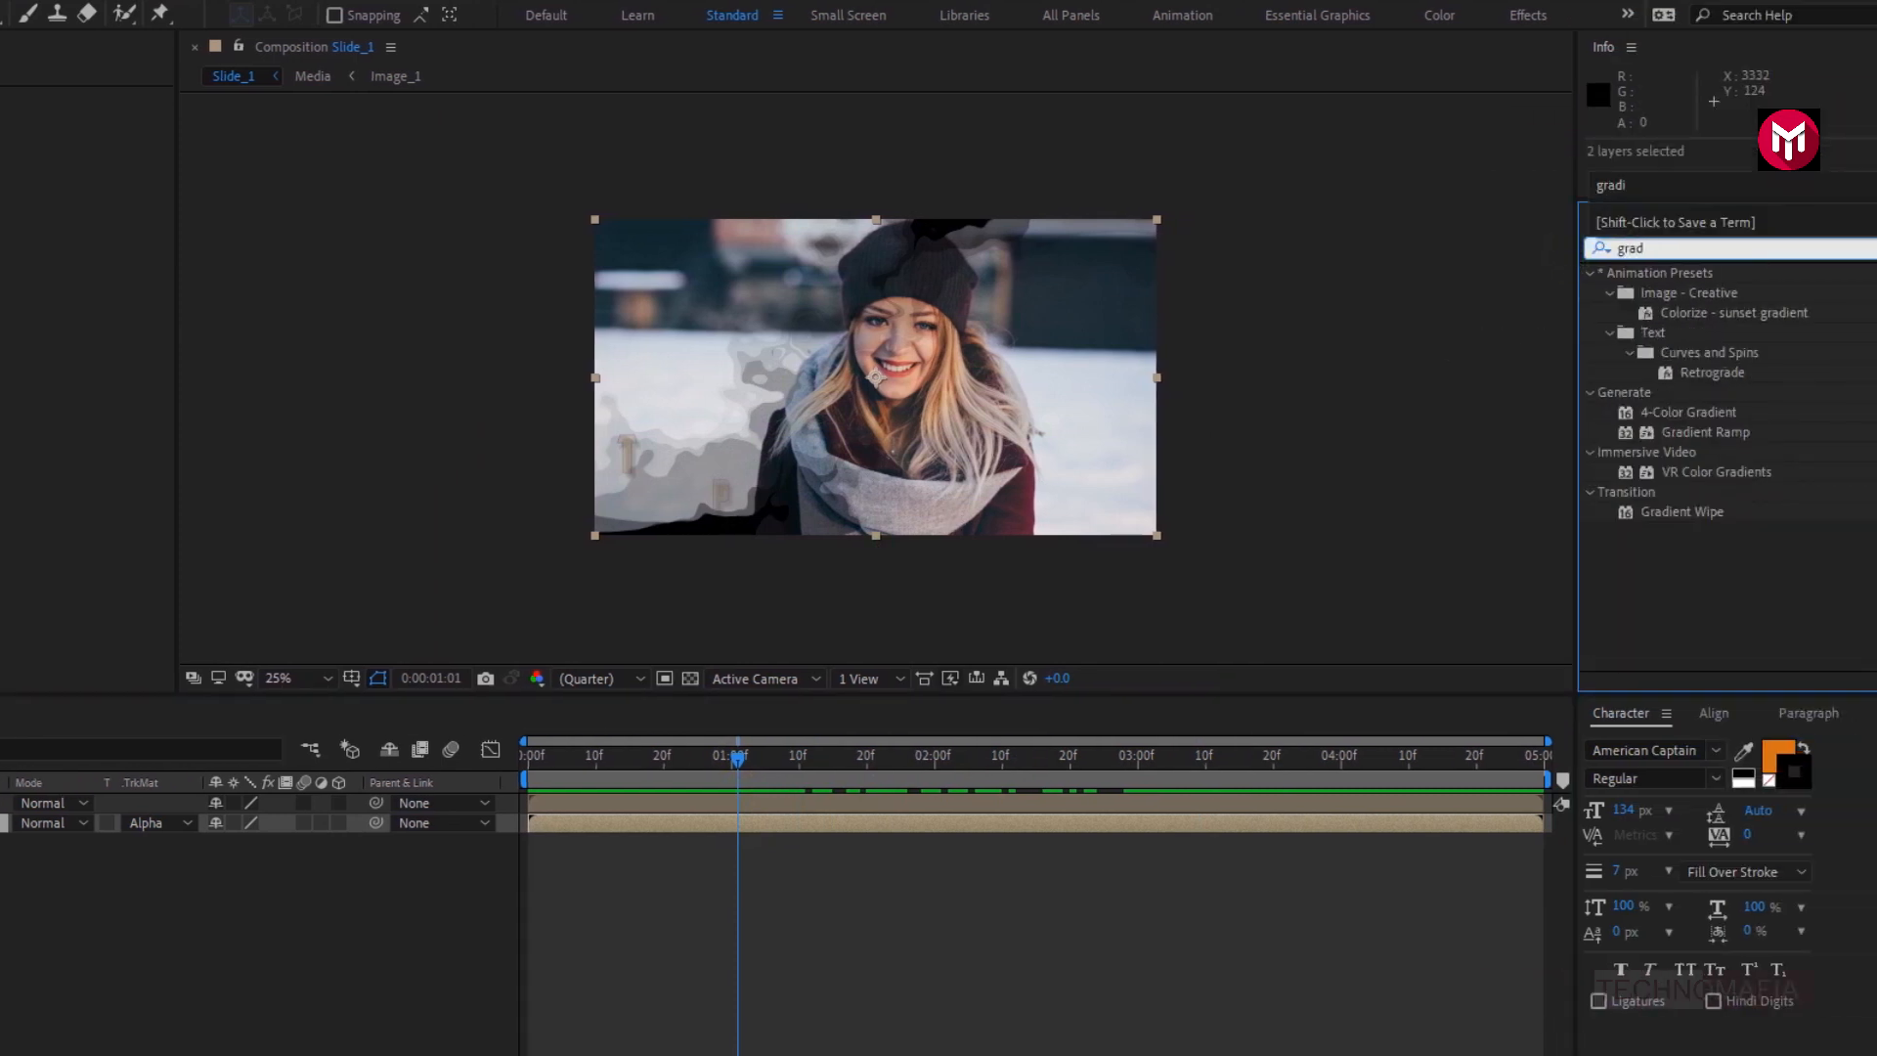
pyautogui.doubleClick(1675, 414)
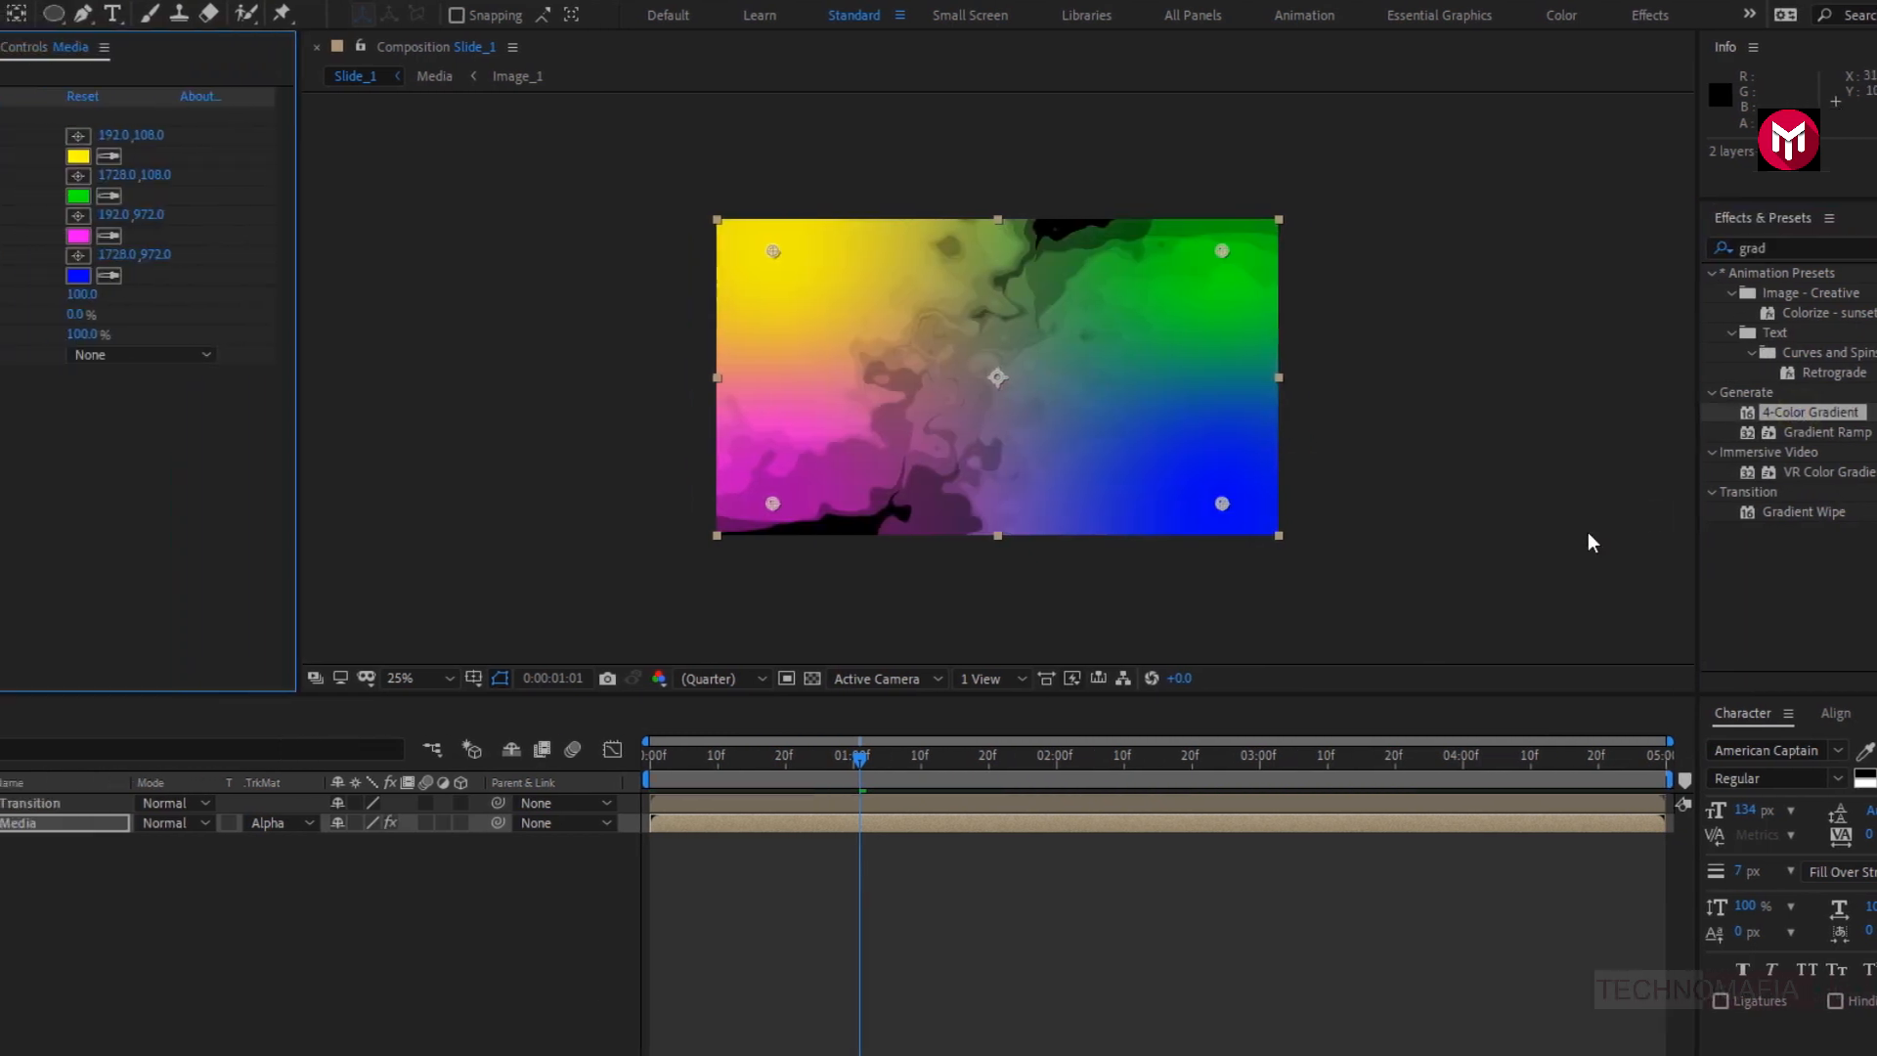
# - Set the gradient's Color 1 to a muted grey, about 8C8C80, and Color 4 to near-black 040404
pyautogui.click(282, 156)
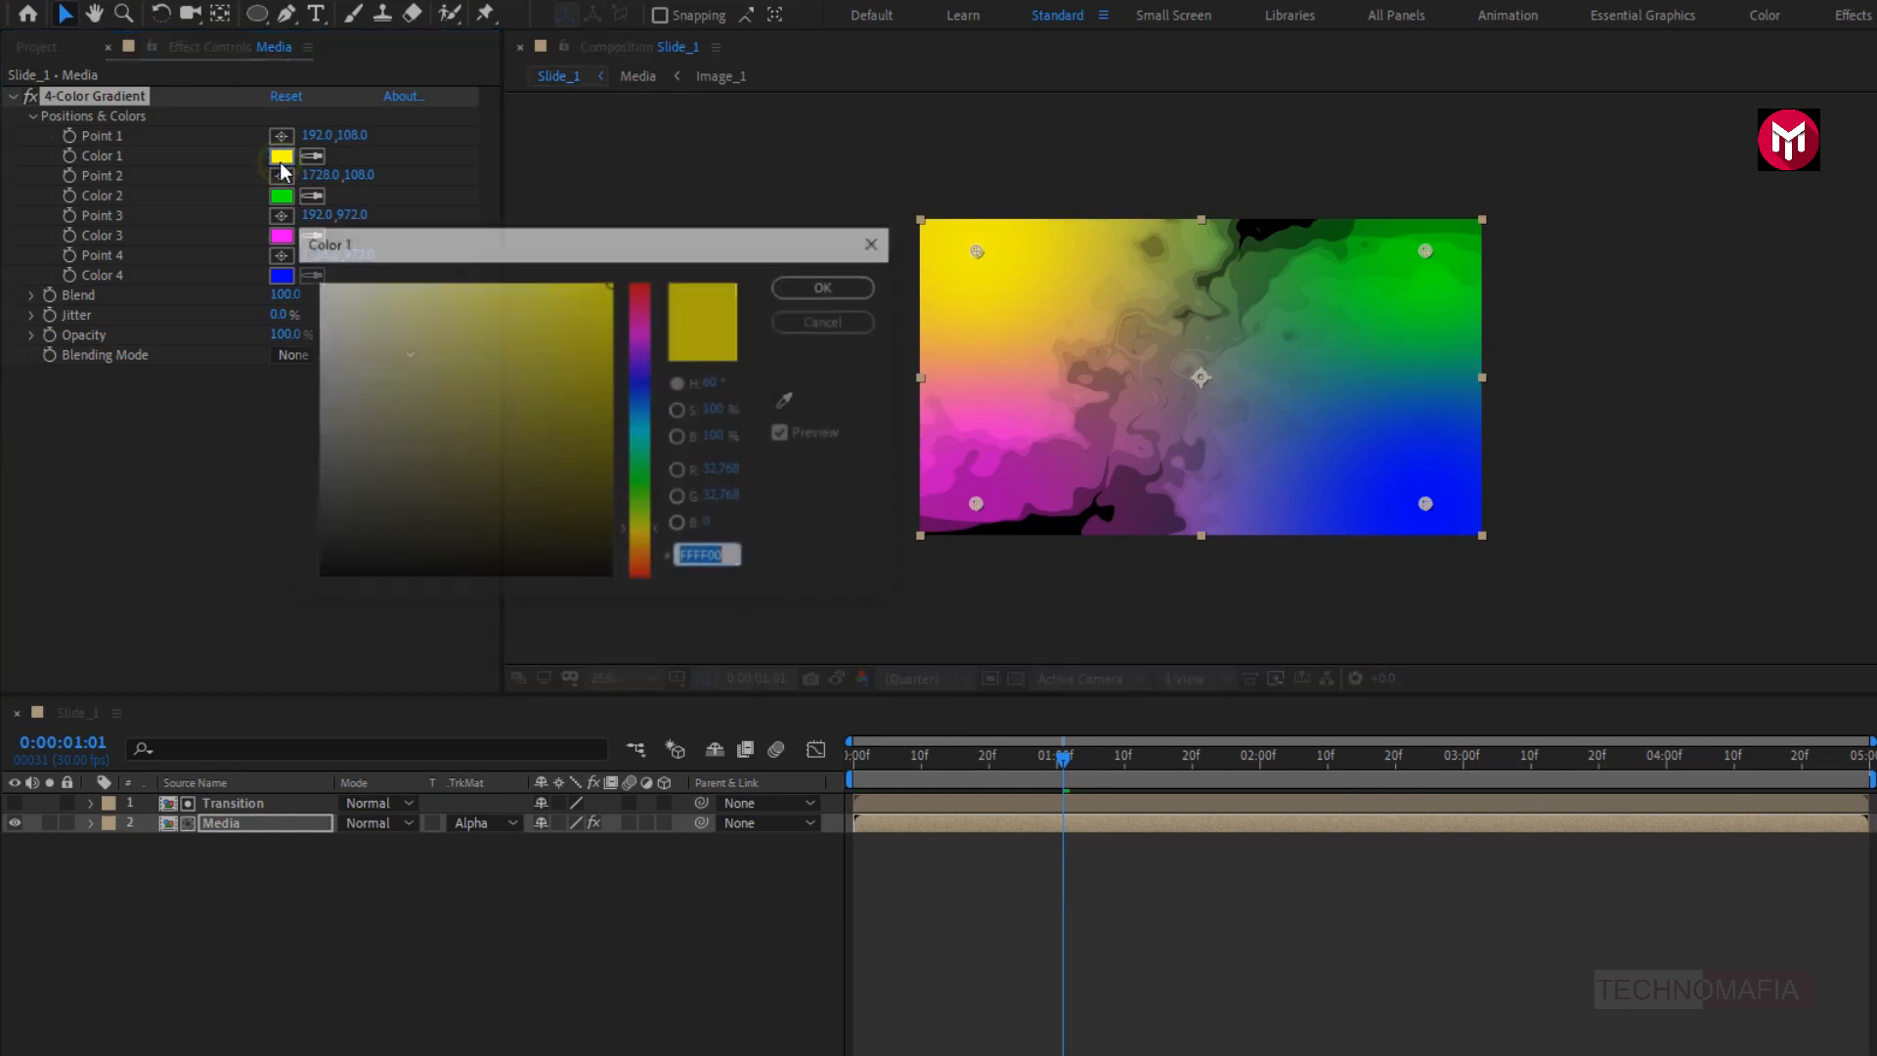
pyautogui.click(334, 425)
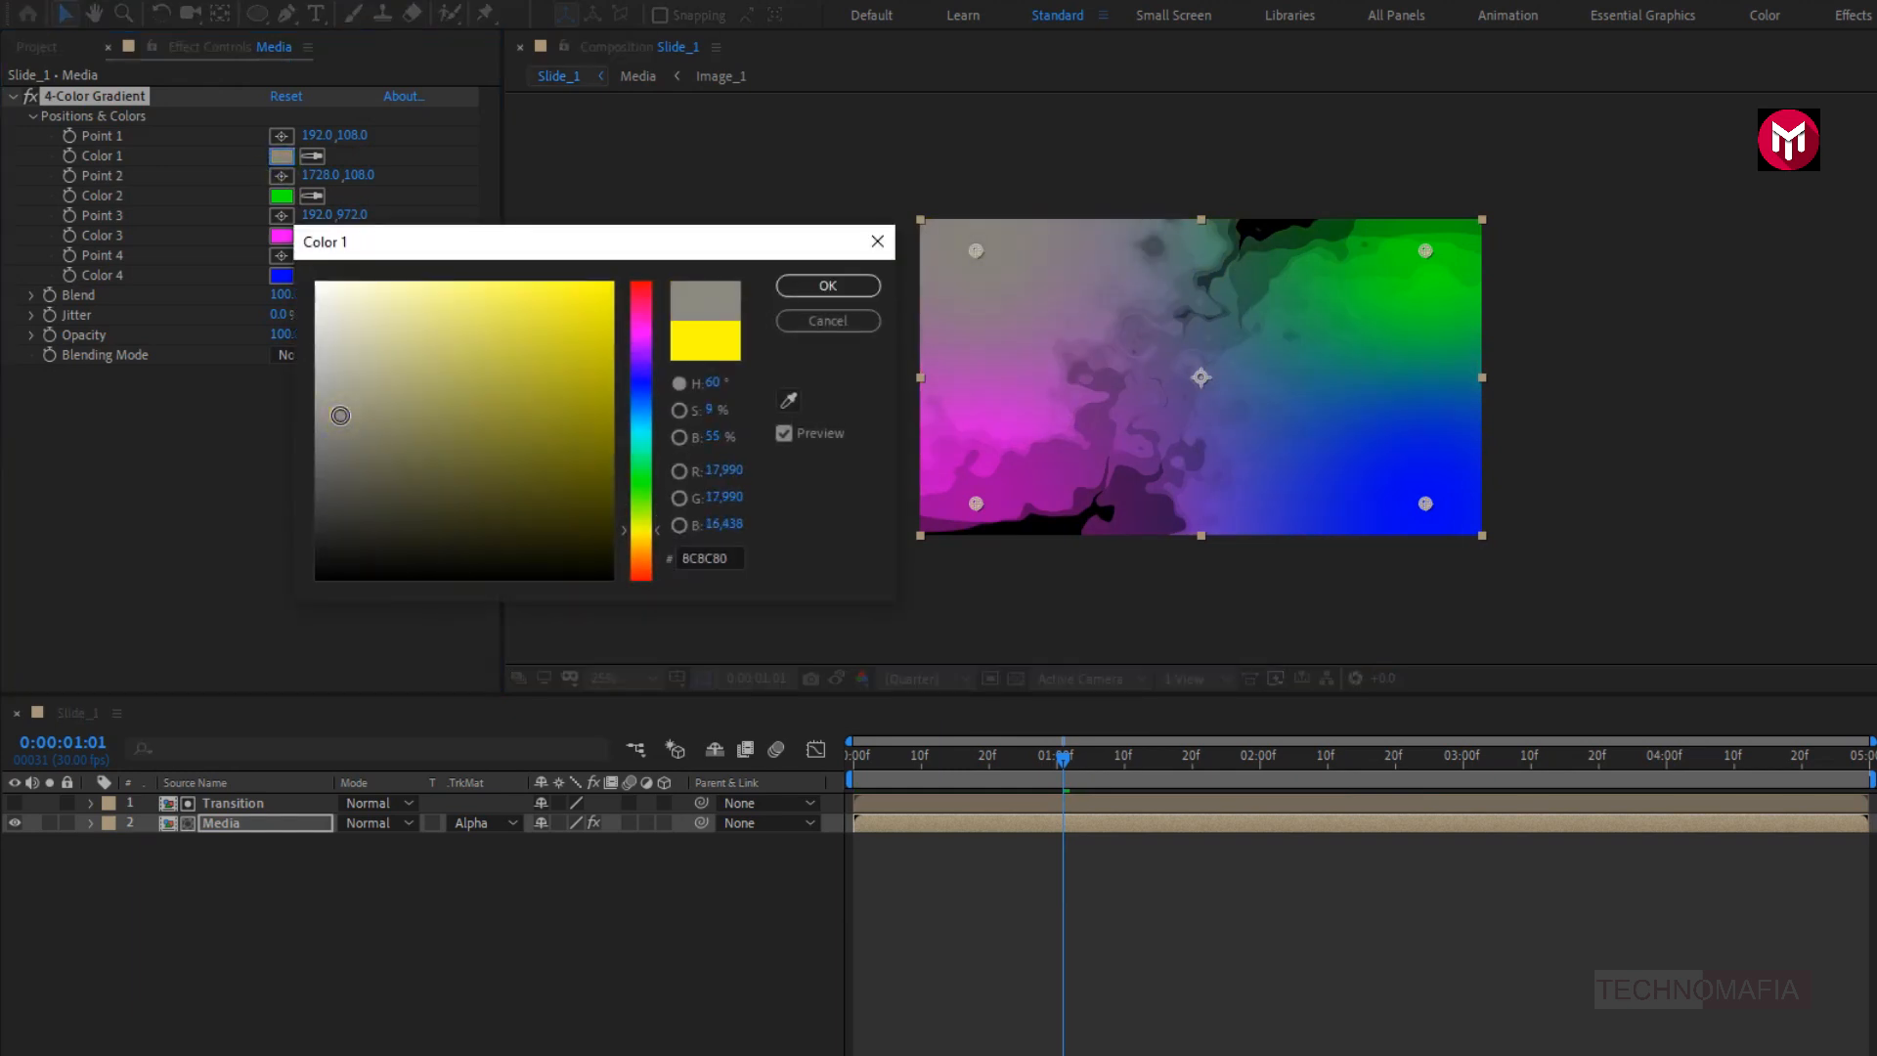
pyautogui.click(827, 285)
pyautogui.click(281, 274)
pyautogui.click(313, 574)
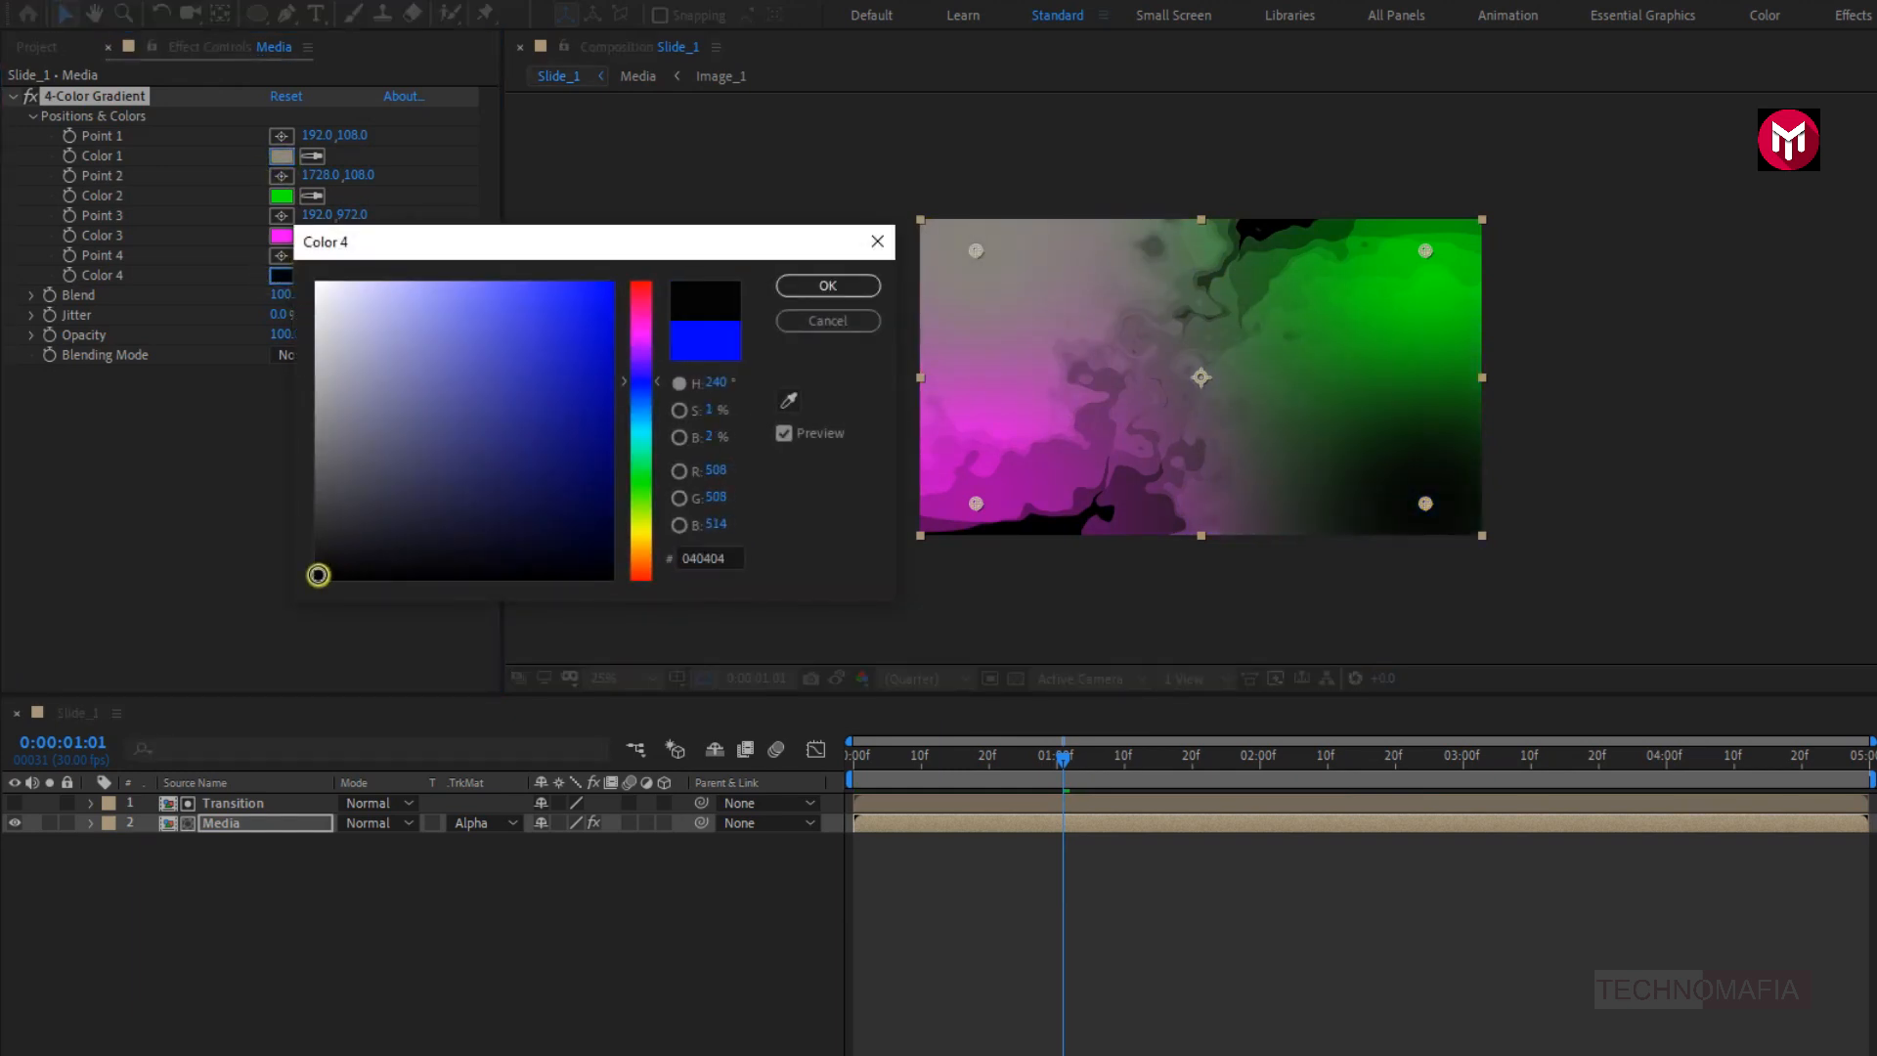
pyautogui.click(800, 285)
# - Set the gradient's Color 3 to a dark blue-grey and Color 2 to the dark muted purple 443B47
pyautogui.click(281, 236)
pyautogui.click(381, 513)
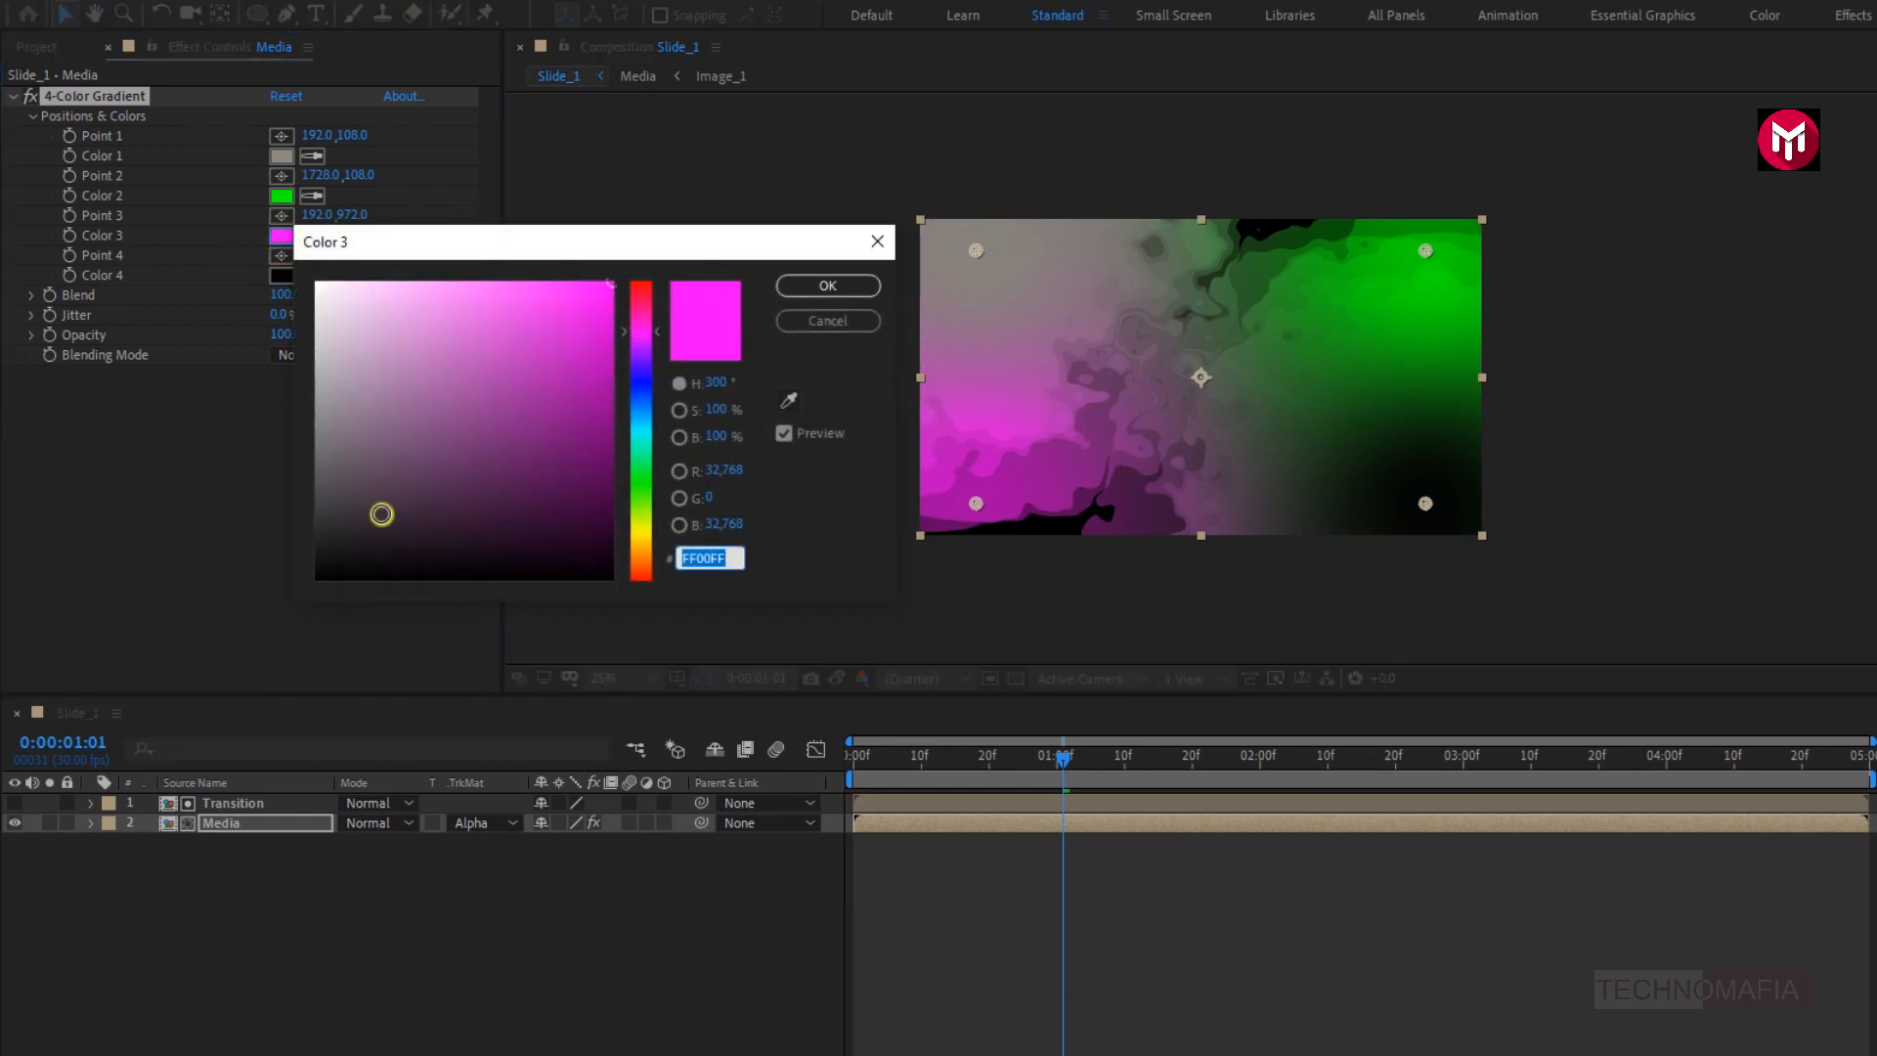
pyautogui.click(634, 499)
pyautogui.moveTo(634, 503); pyautogui.dragTo(630, 413)
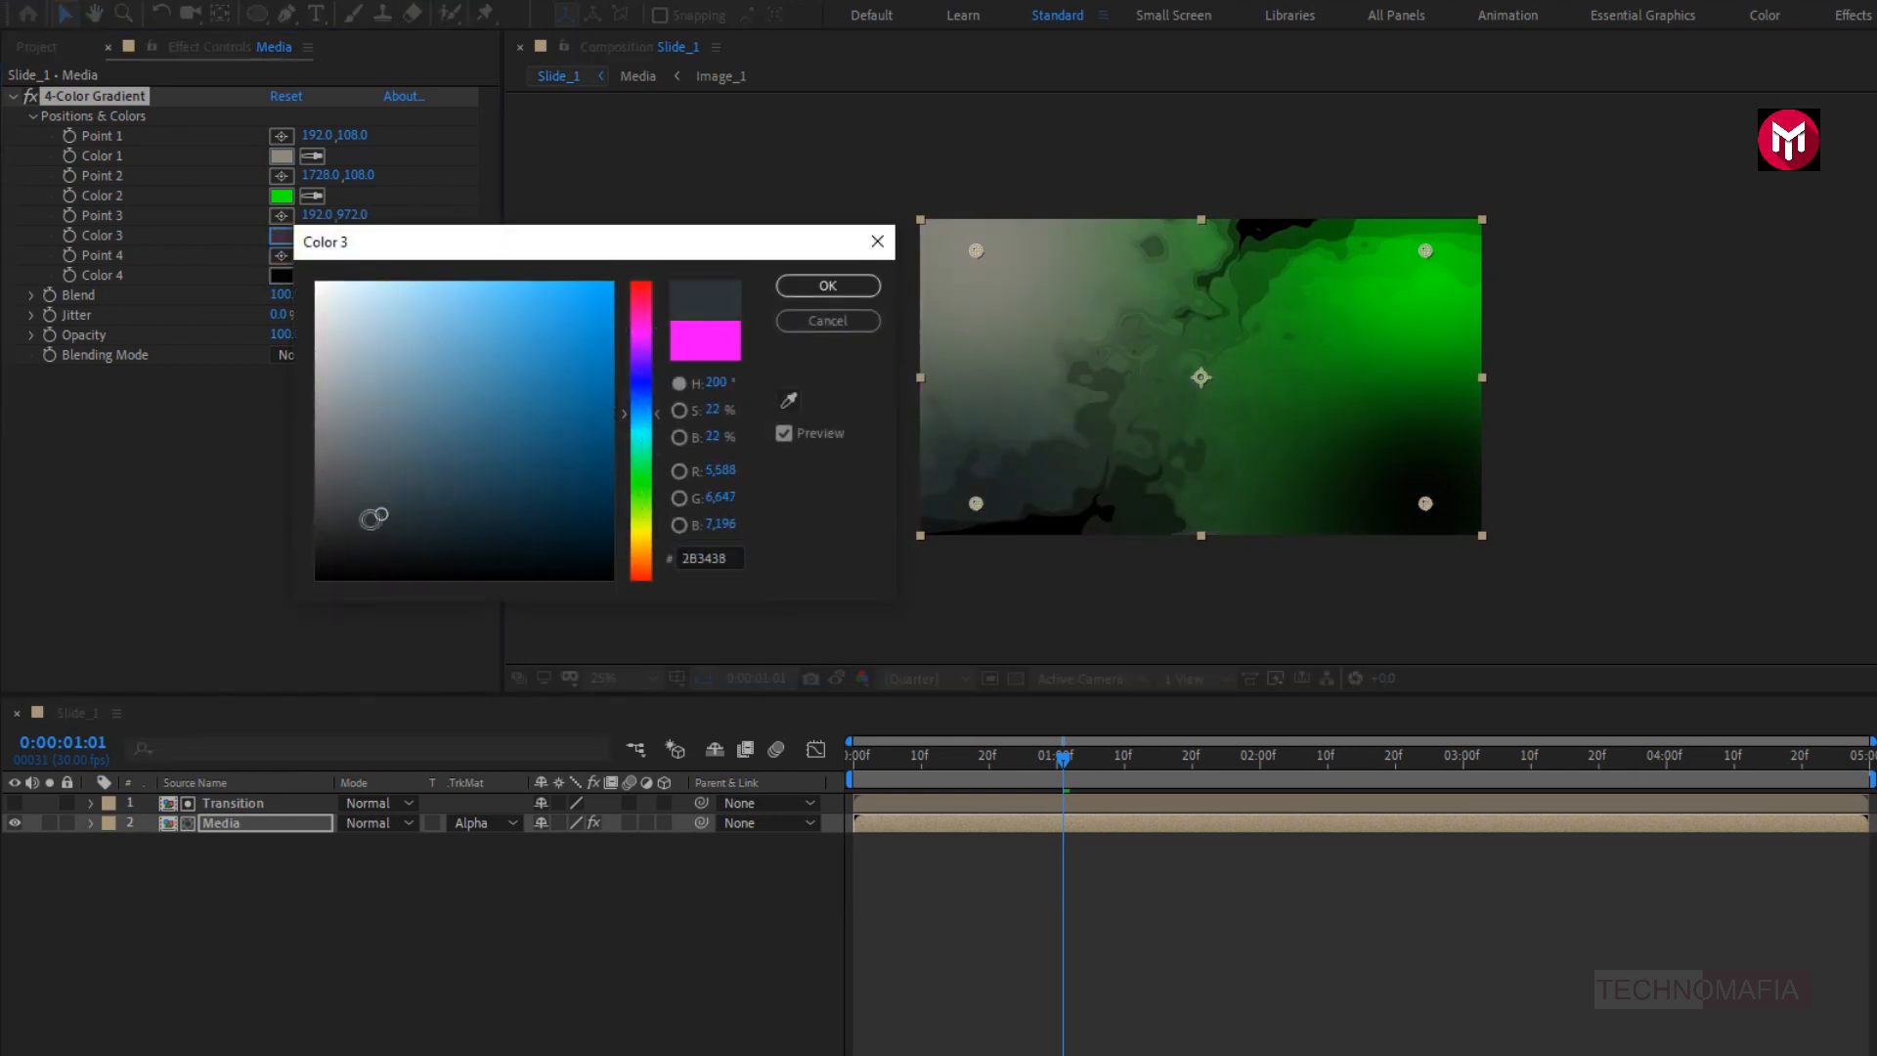
pyautogui.click(394, 507)
pyautogui.click(786, 296)
pyautogui.click(281, 195)
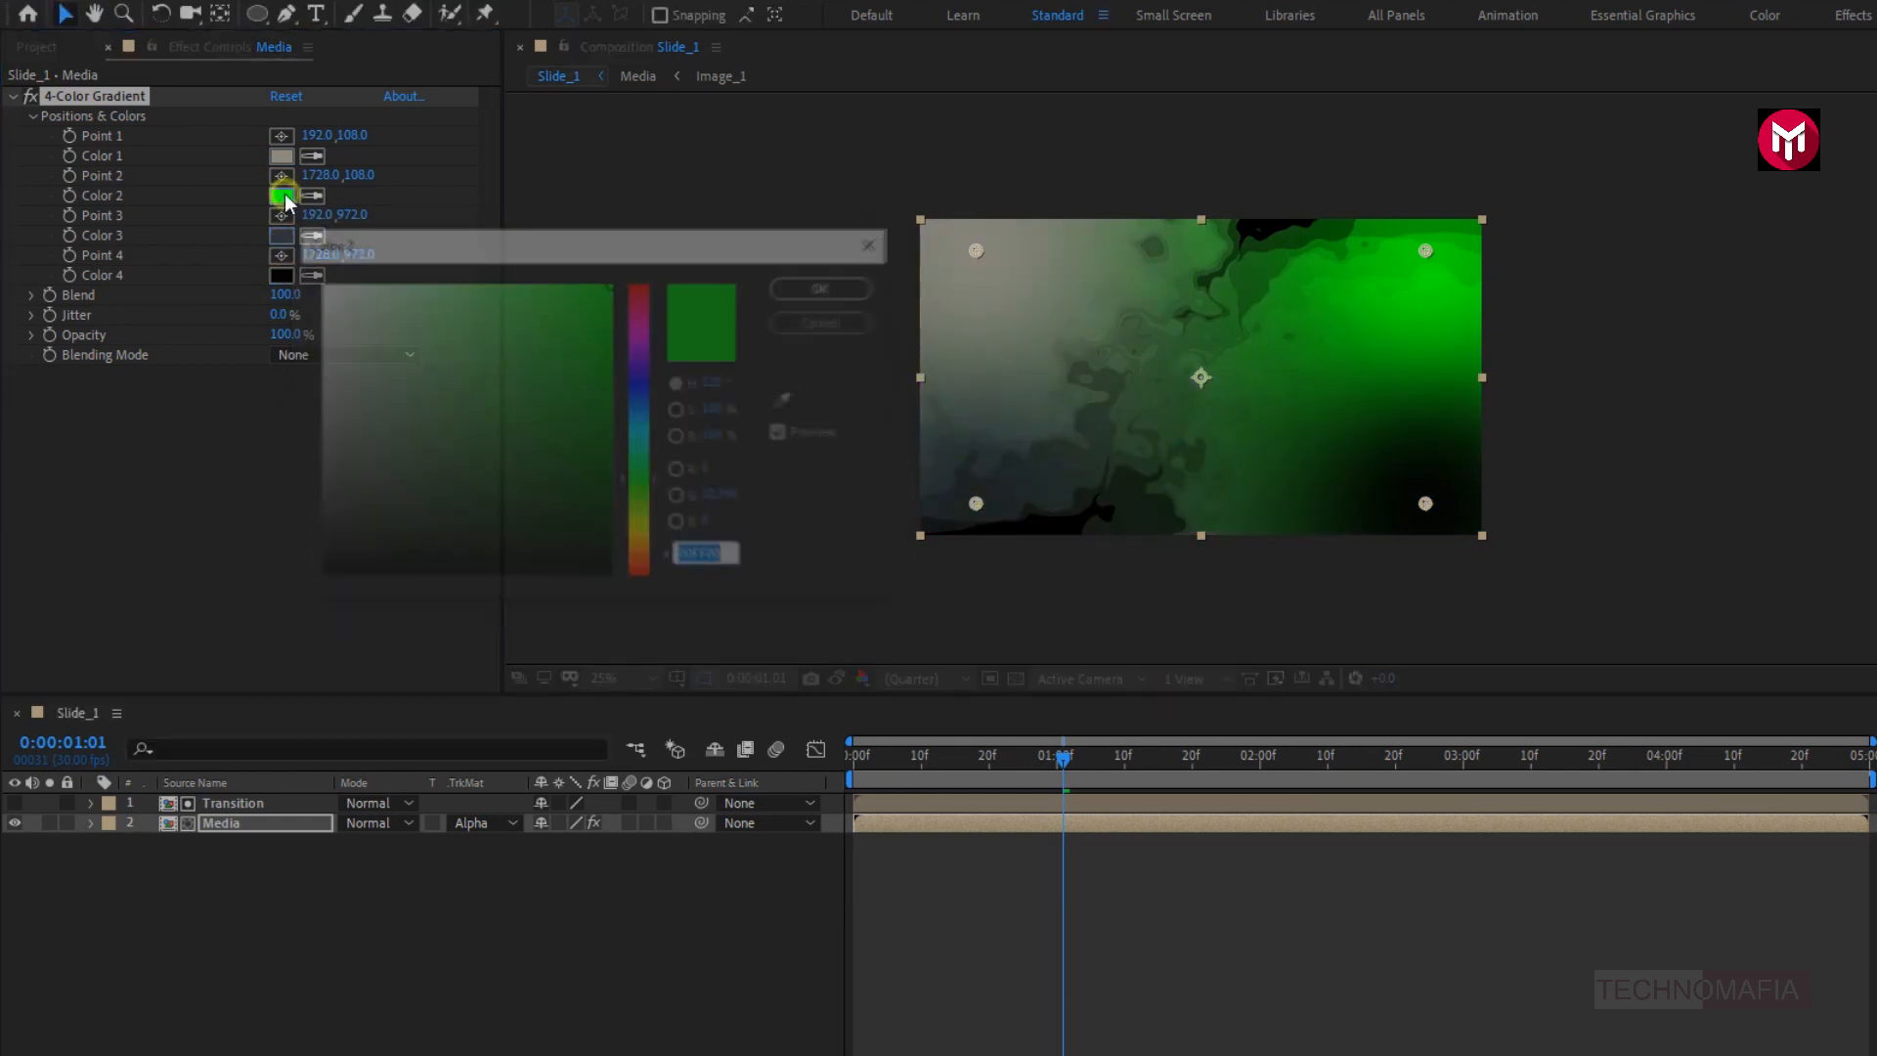
pyautogui.click(640, 344)
pyautogui.click(364, 496)
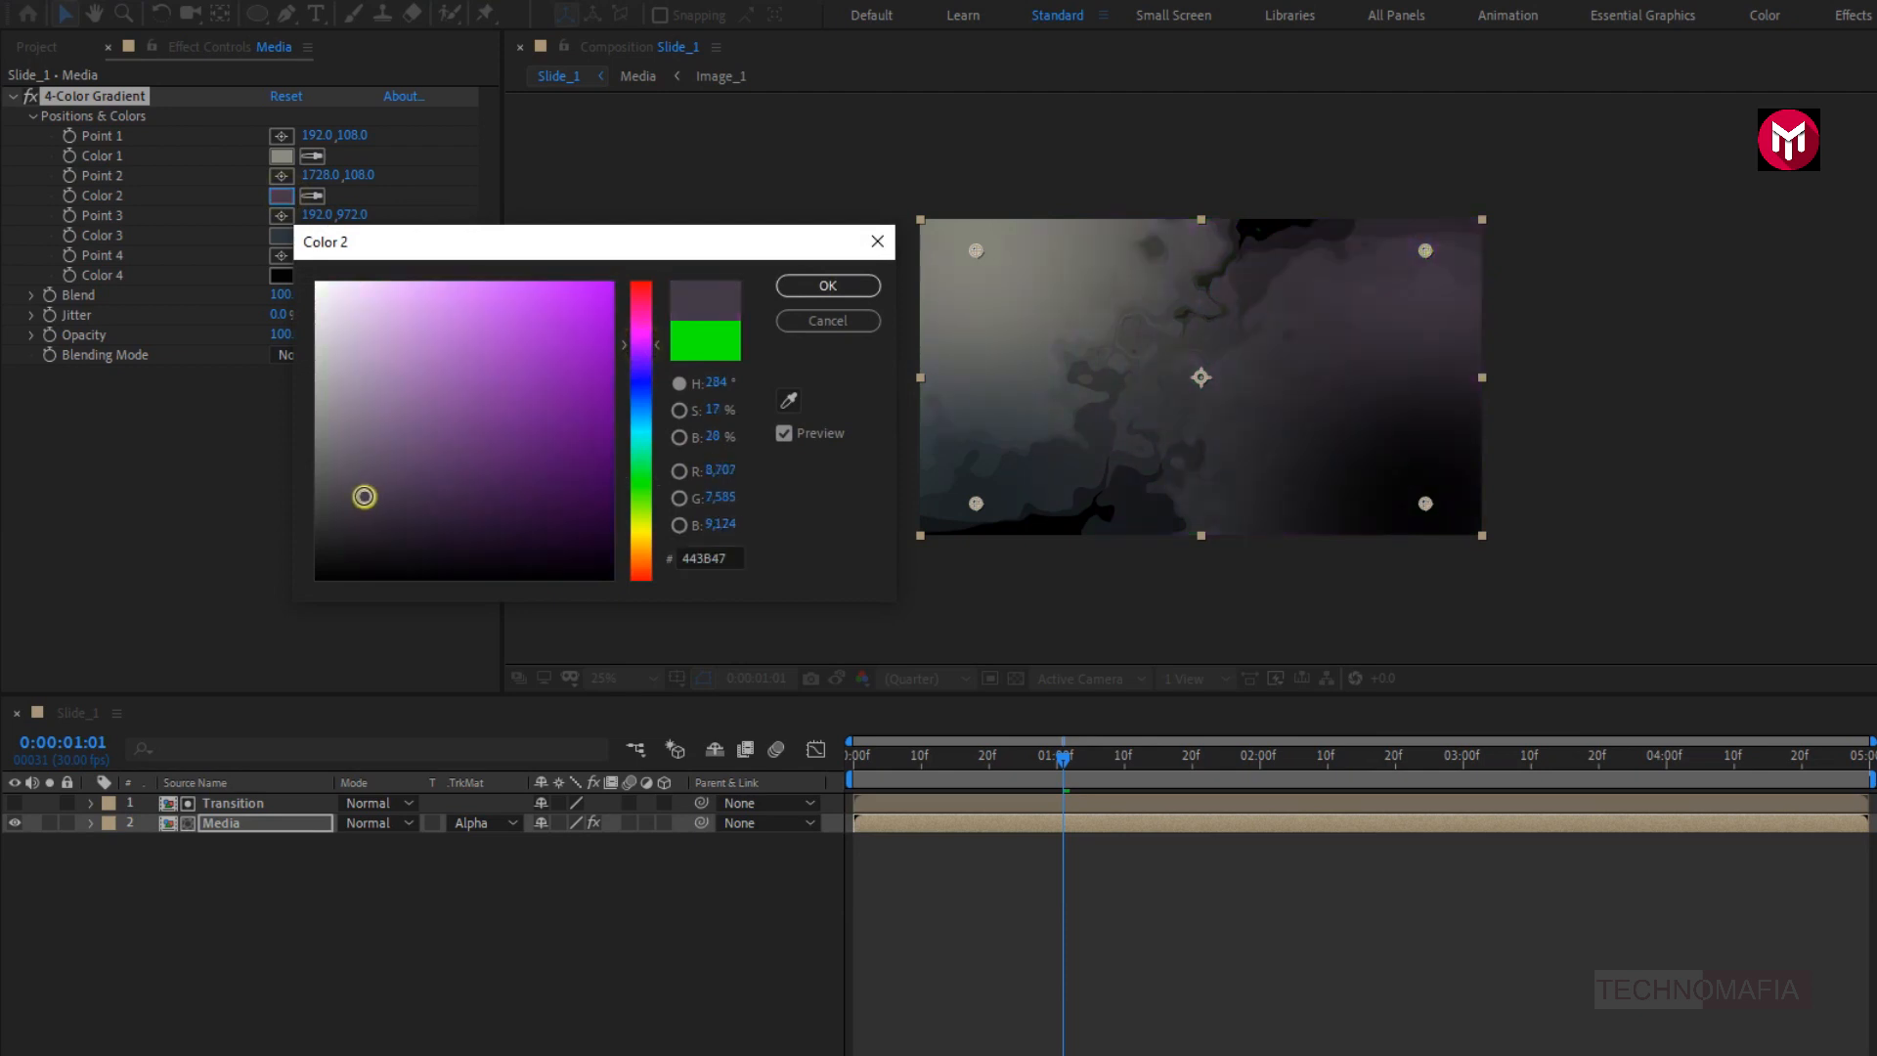
pyautogui.click(805, 284)
# - Set the 4-Color Gradient's blending mode to Screen and collapse the effect's settings
pyautogui.click(301, 354)
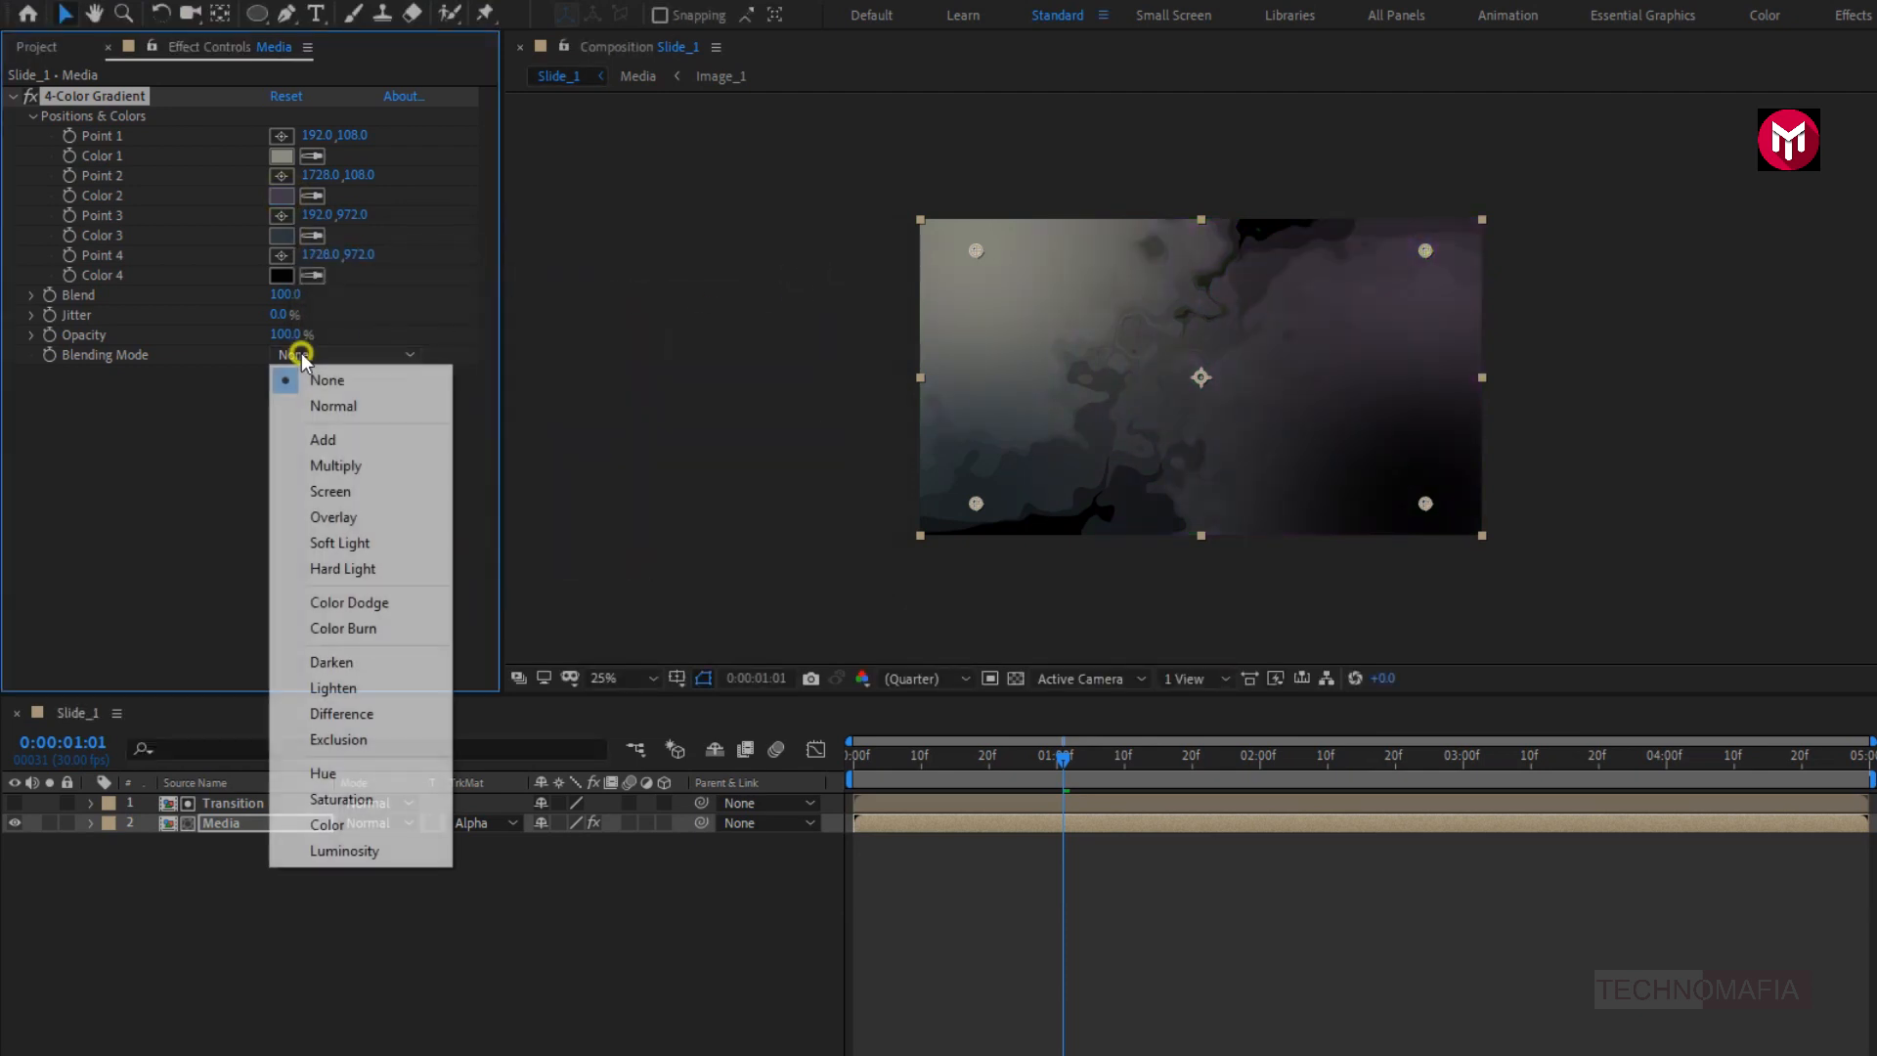
pyautogui.click(311, 489)
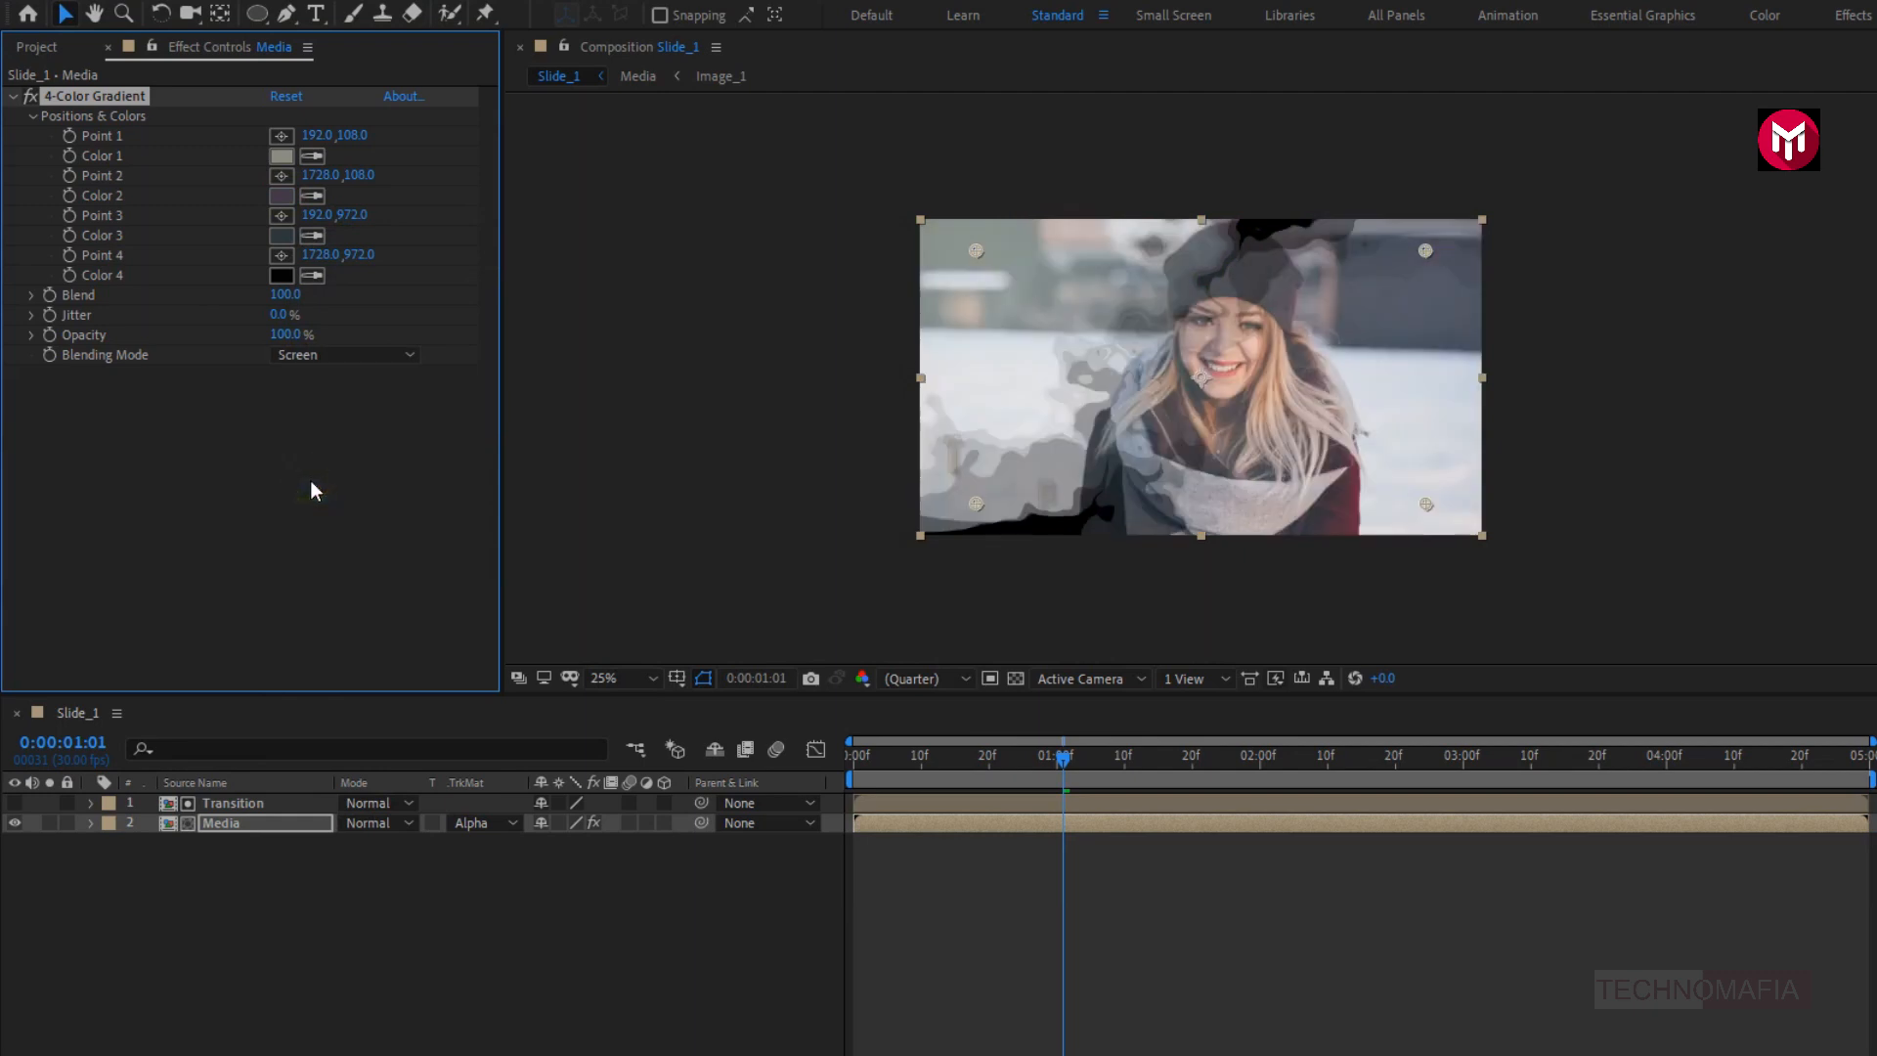
pyautogui.click(12, 97)
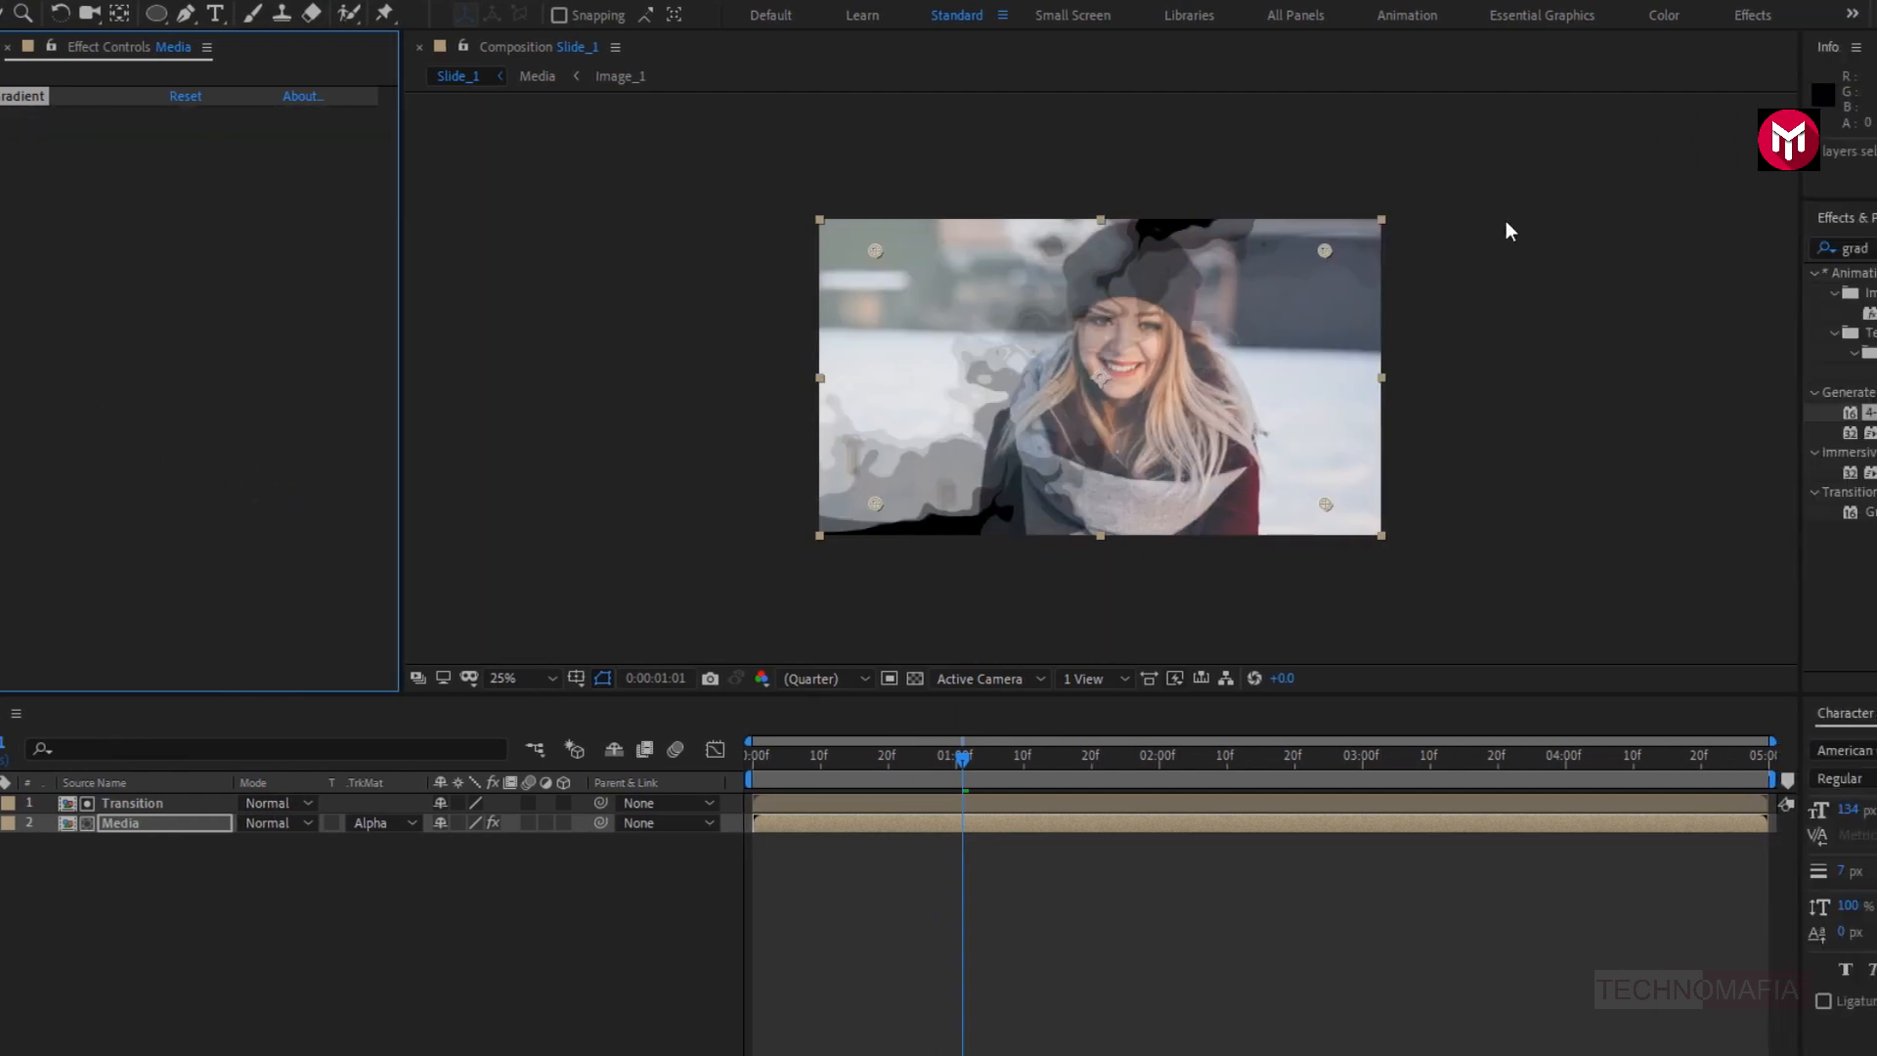
# - Apply the Sharpen effect to the Media layer with a Sharpen Amount of 50
pyautogui.write('shar')
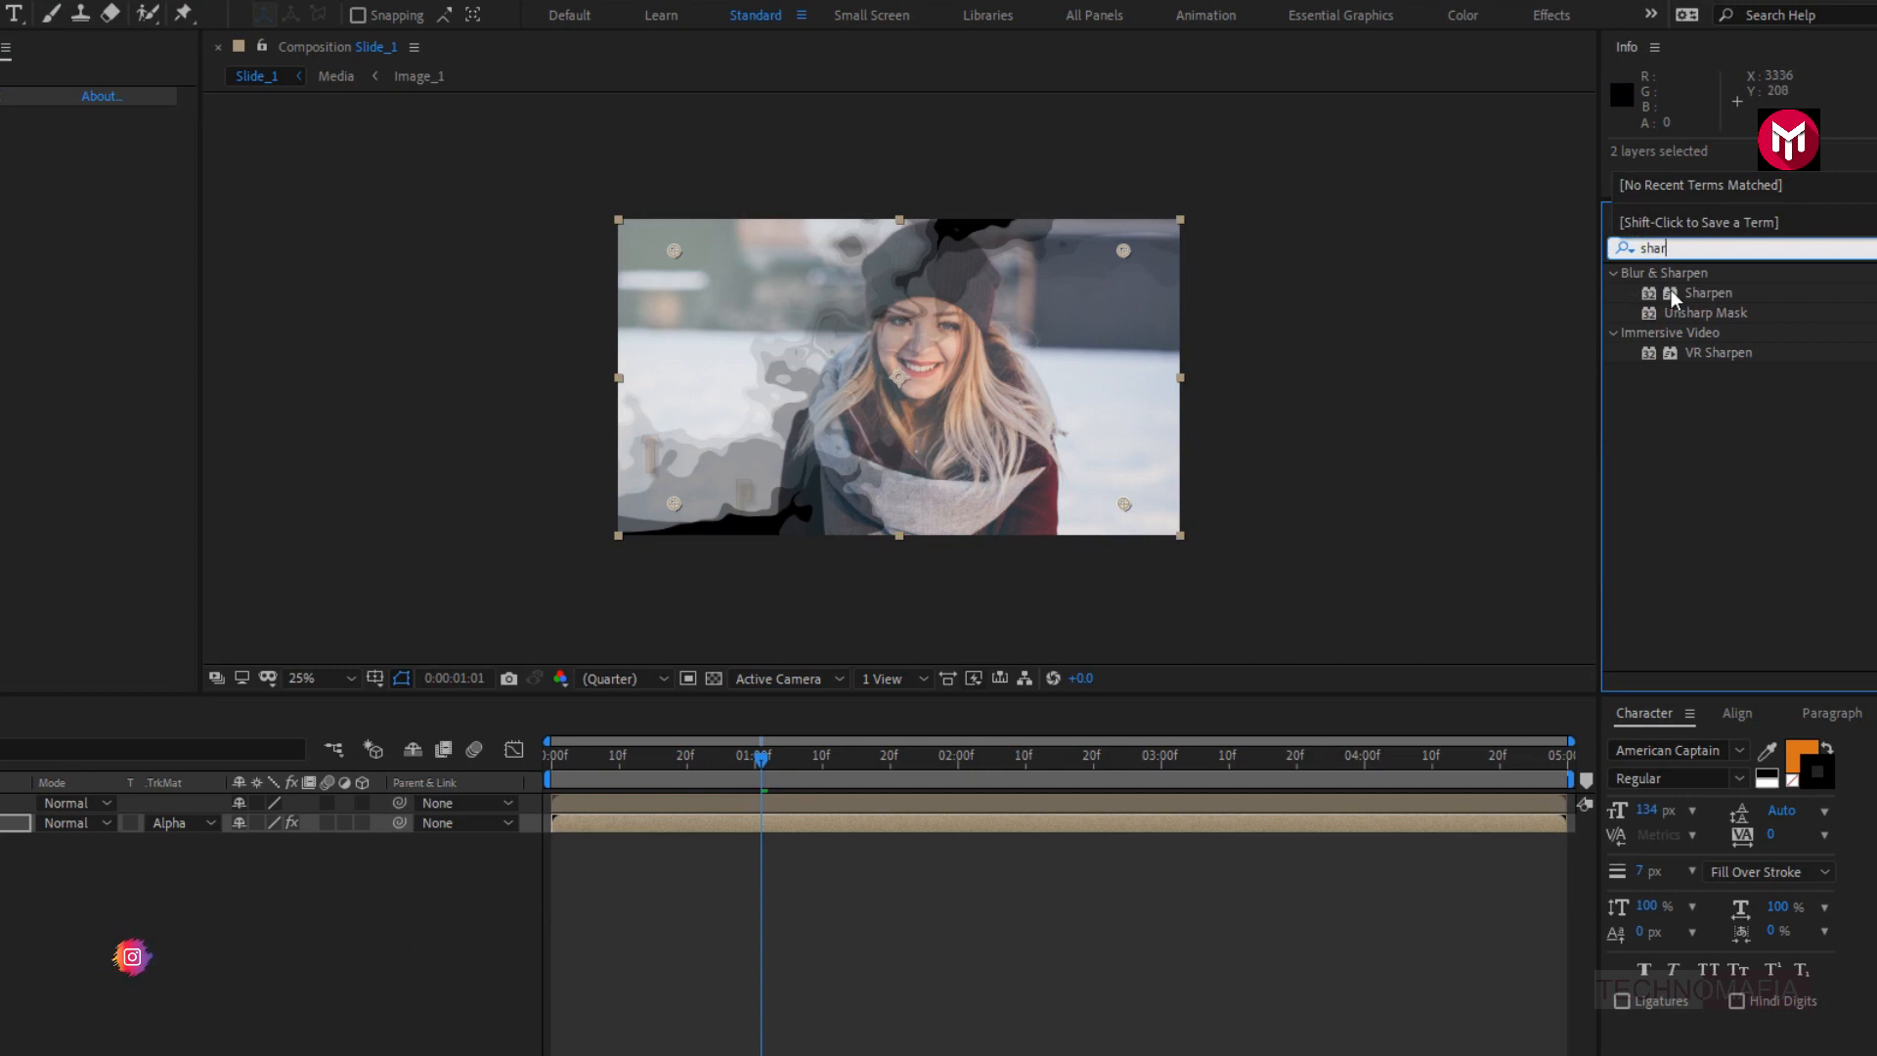
pyautogui.doubleClick(1698, 294)
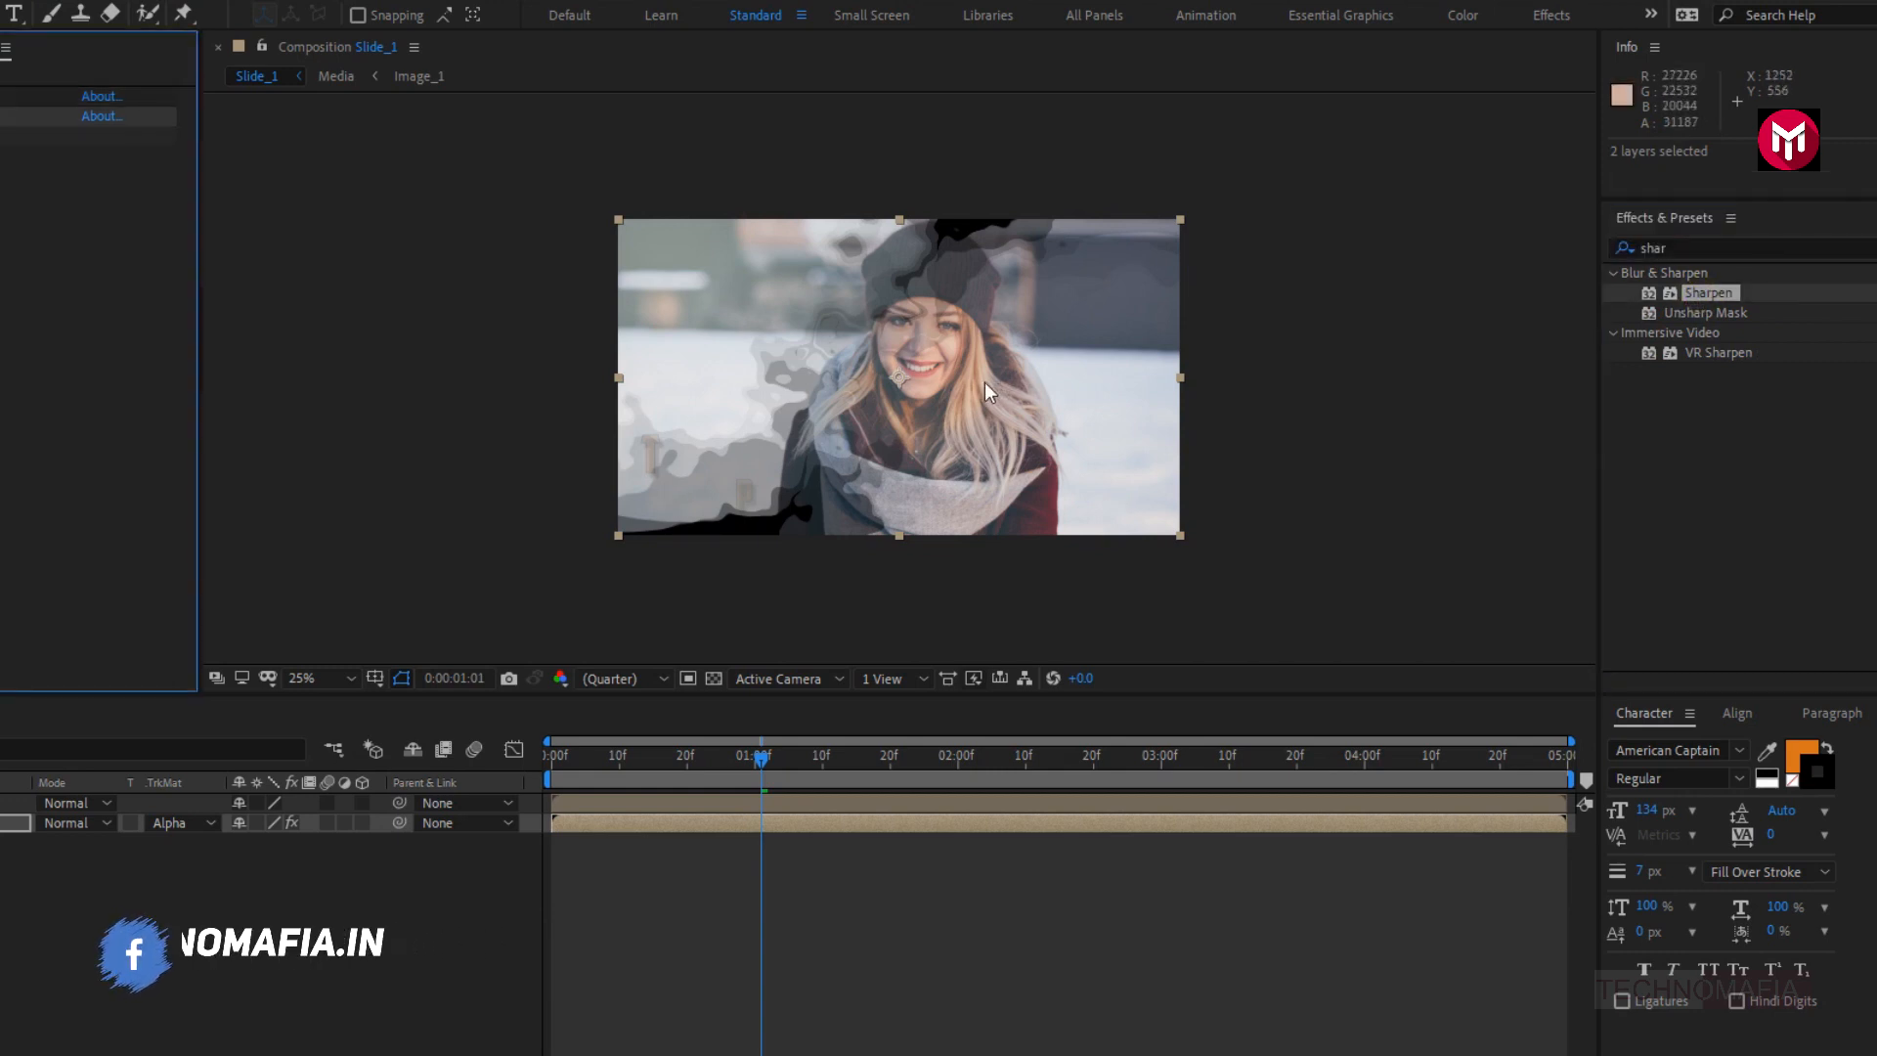
pyautogui.press('.')
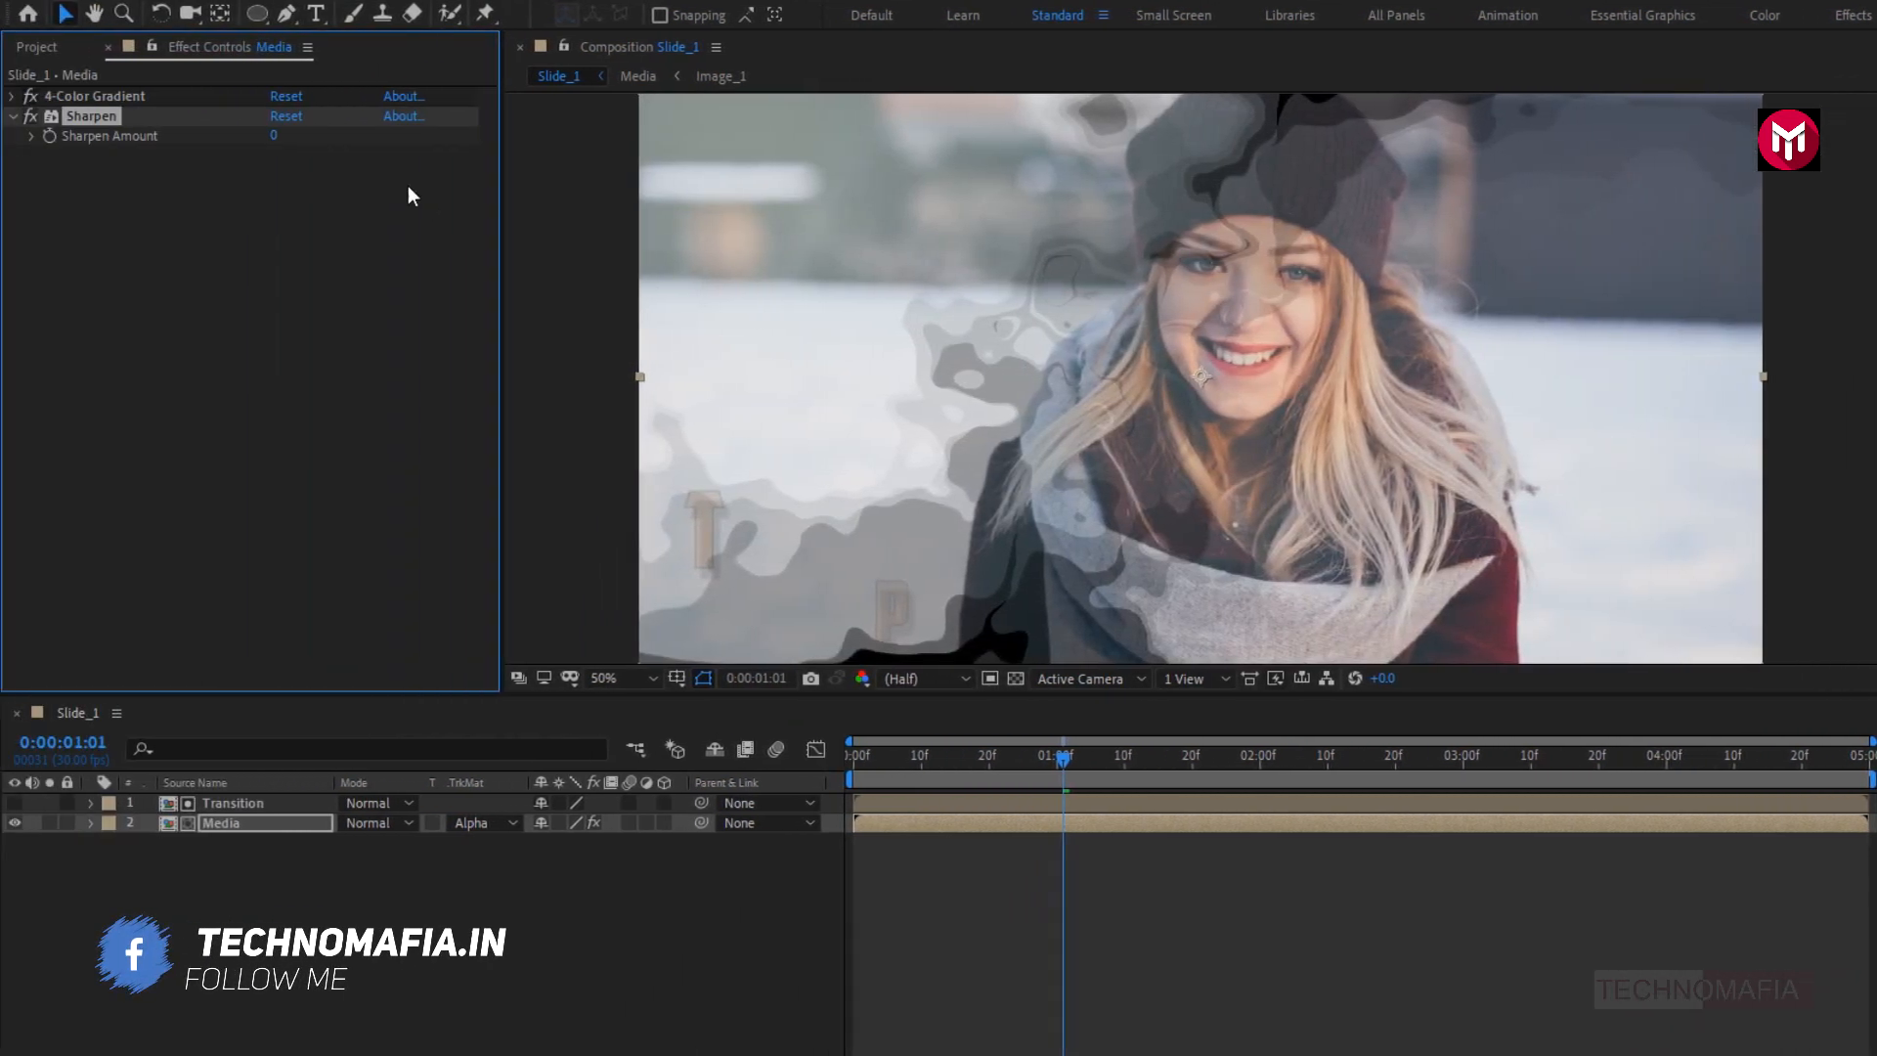
pyautogui.moveTo(117, 136); pyautogui.dragTo(138, 131)
pyautogui.moveTo(296, 131); pyautogui.dragTo(322, 125)
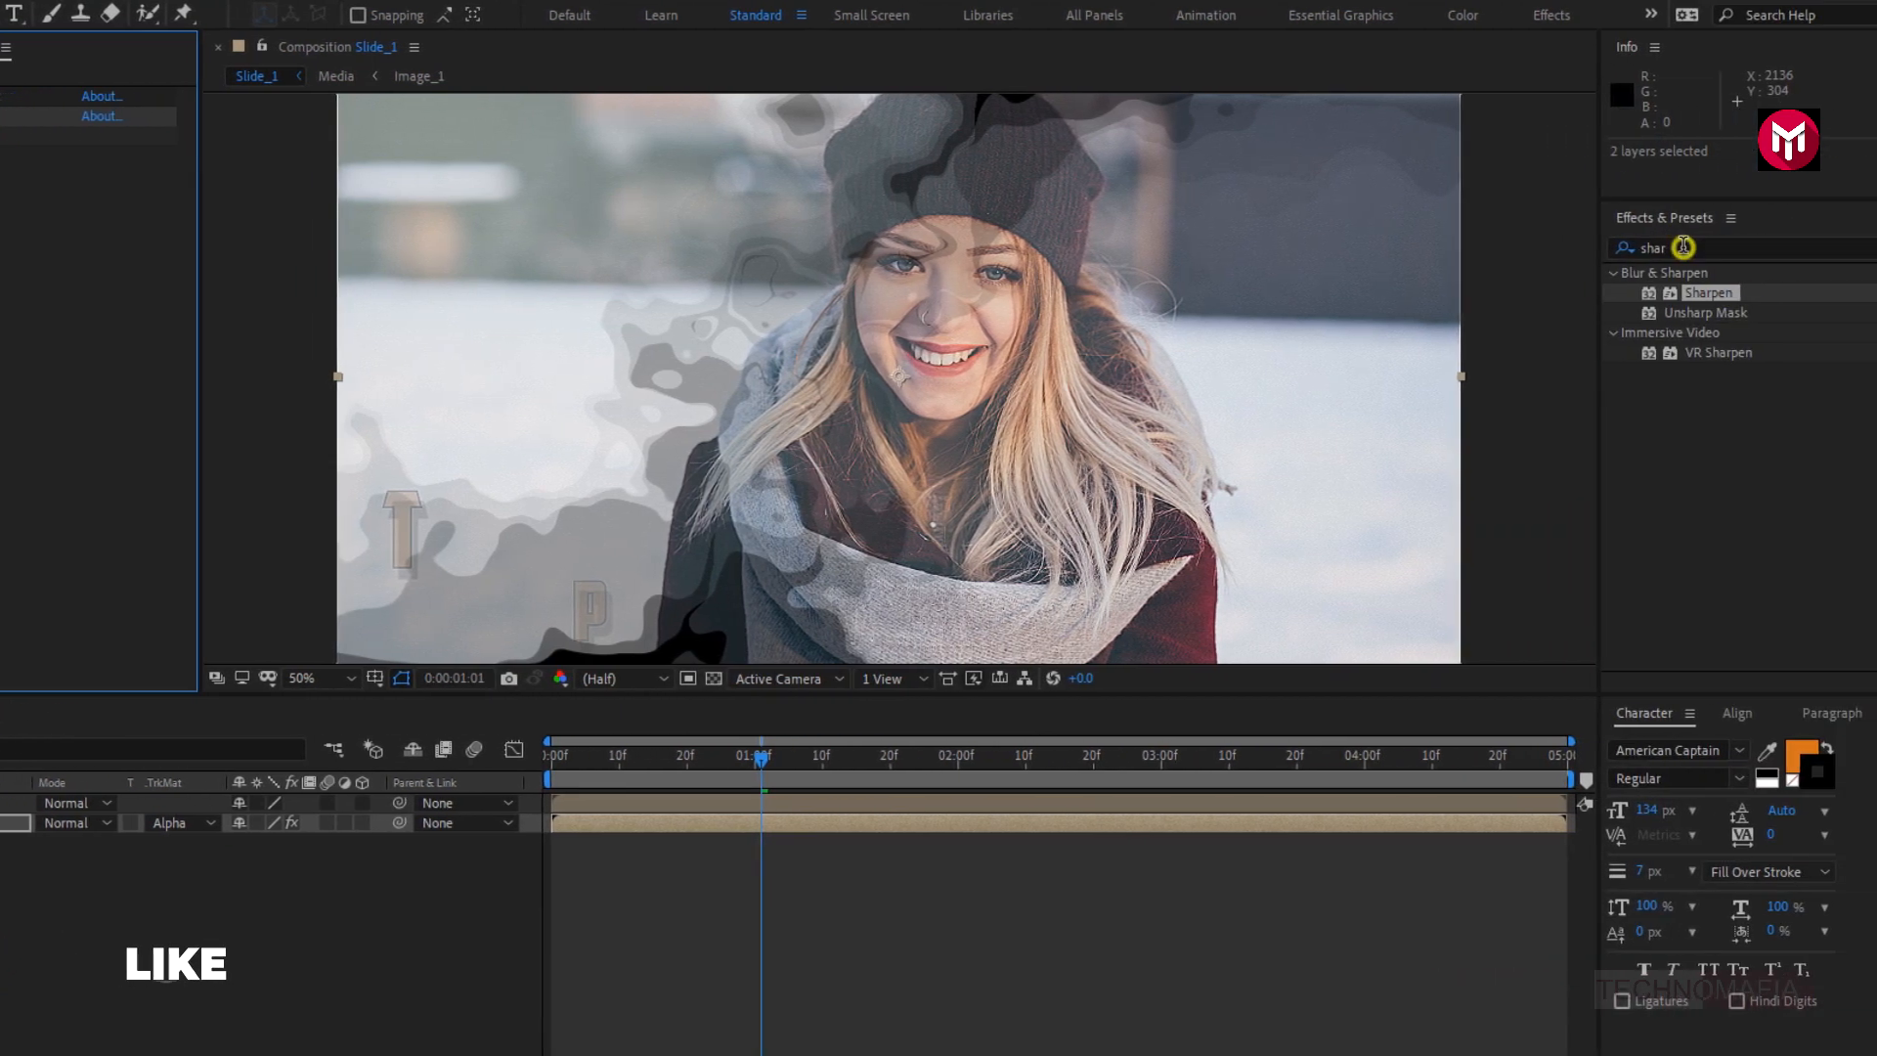
# - Apply the Curves effect to the Media layer and lower the middle of the RGB curve to darken the midtones
pyautogui.moveTo(1683, 248); pyautogui.dragTo(1606, 250)
pyautogui.write('curv')
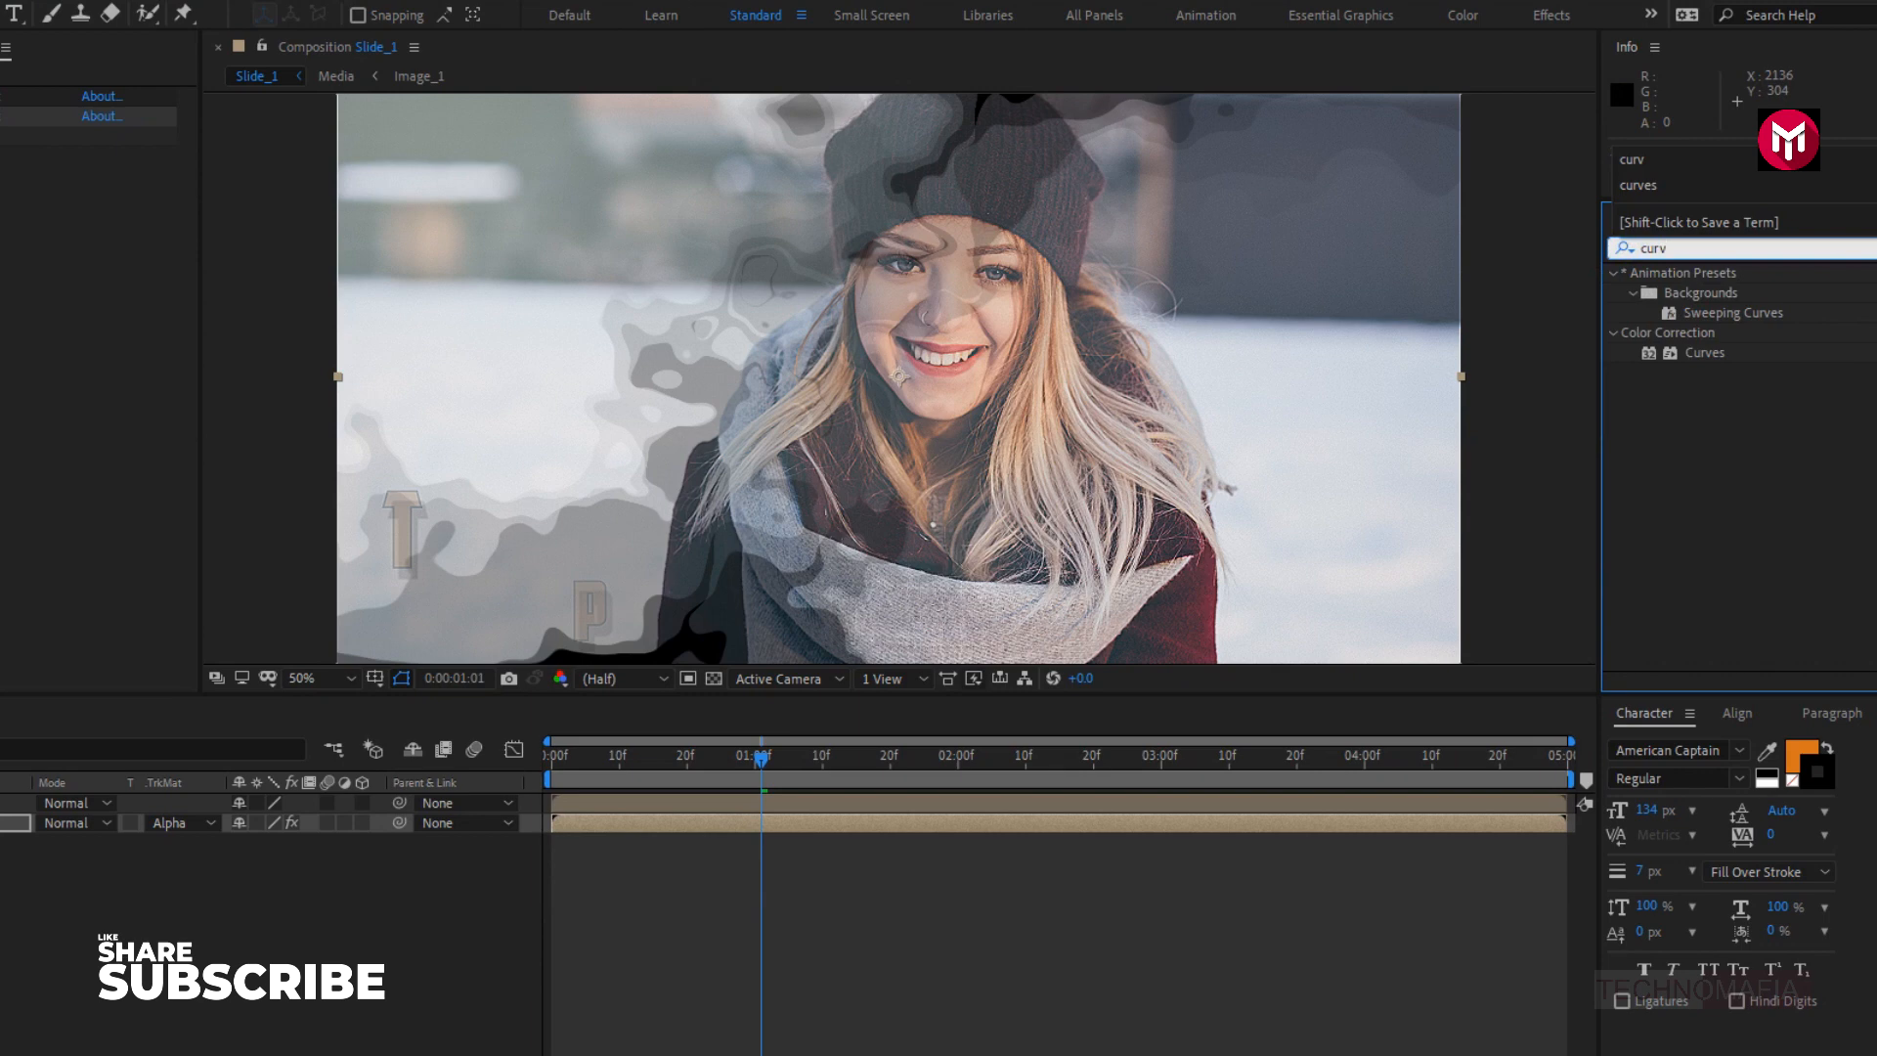
pyautogui.doubleClick(1702, 354)
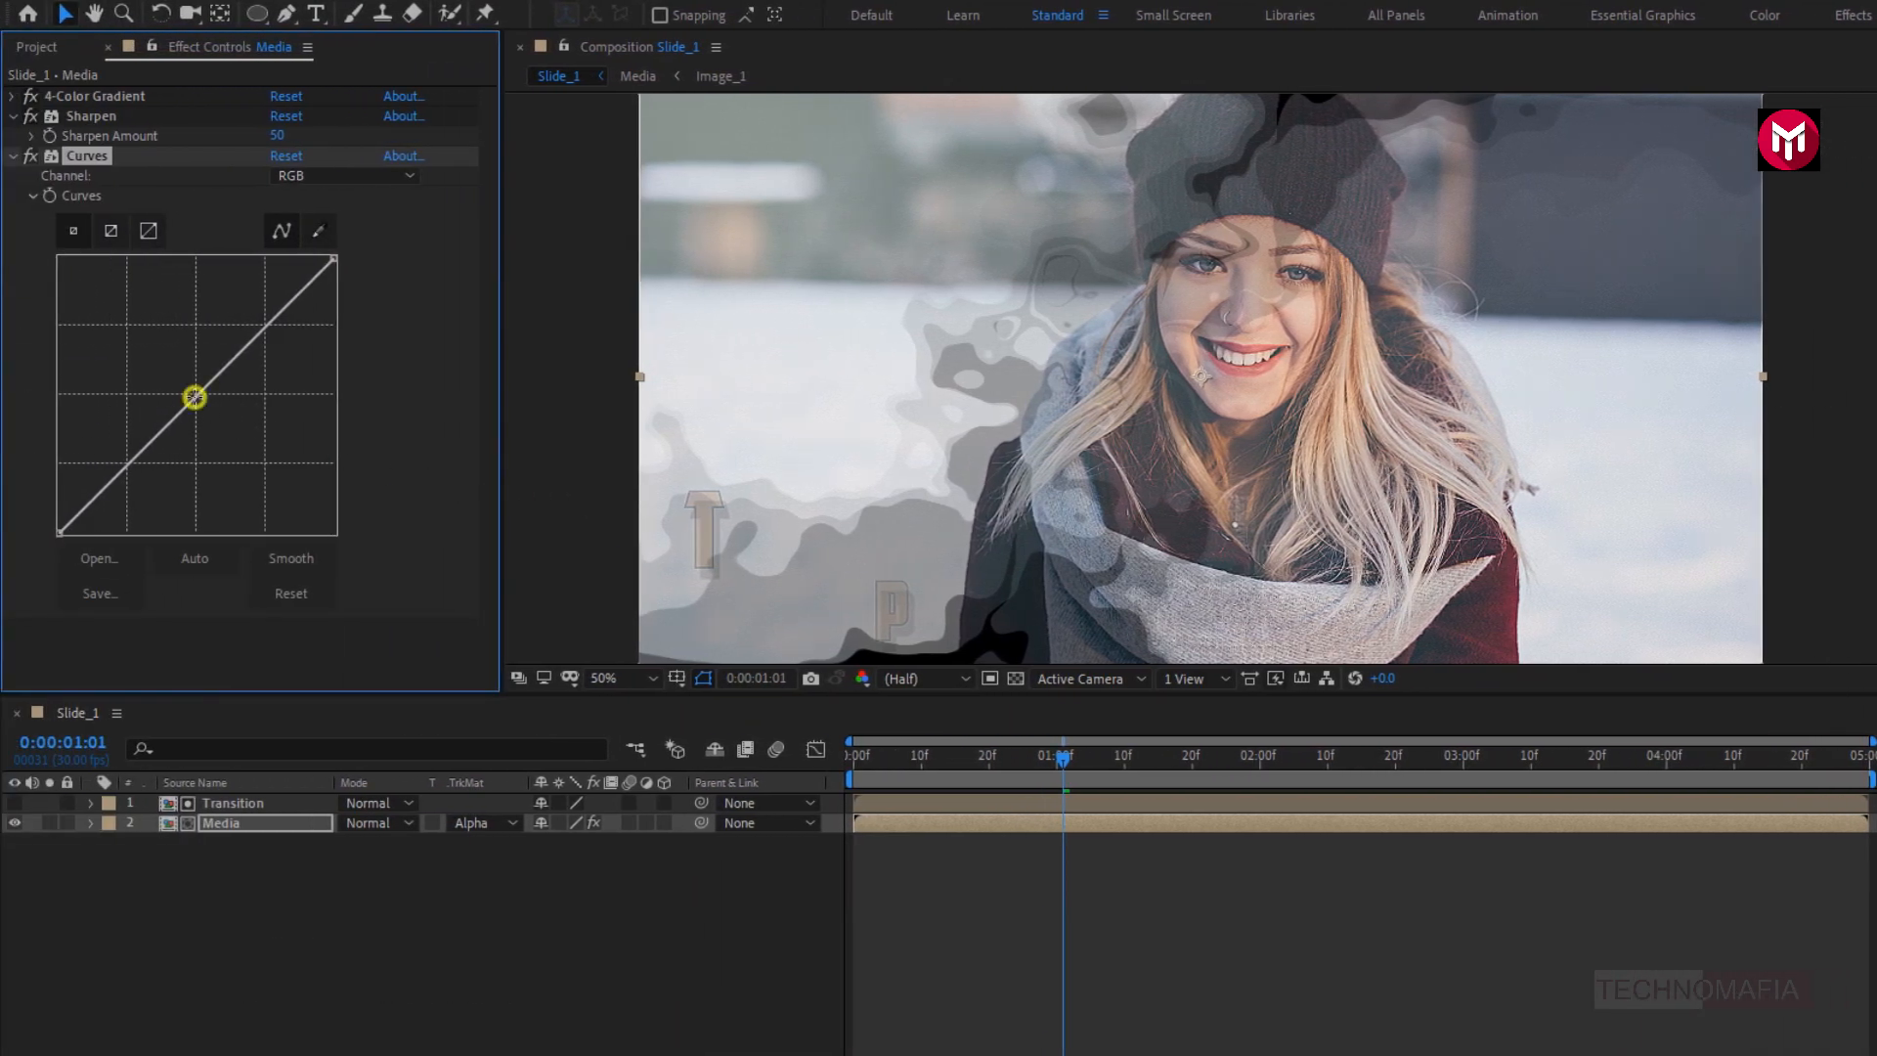
pyautogui.moveTo(194, 397); pyautogui.dragTo(214, 421)
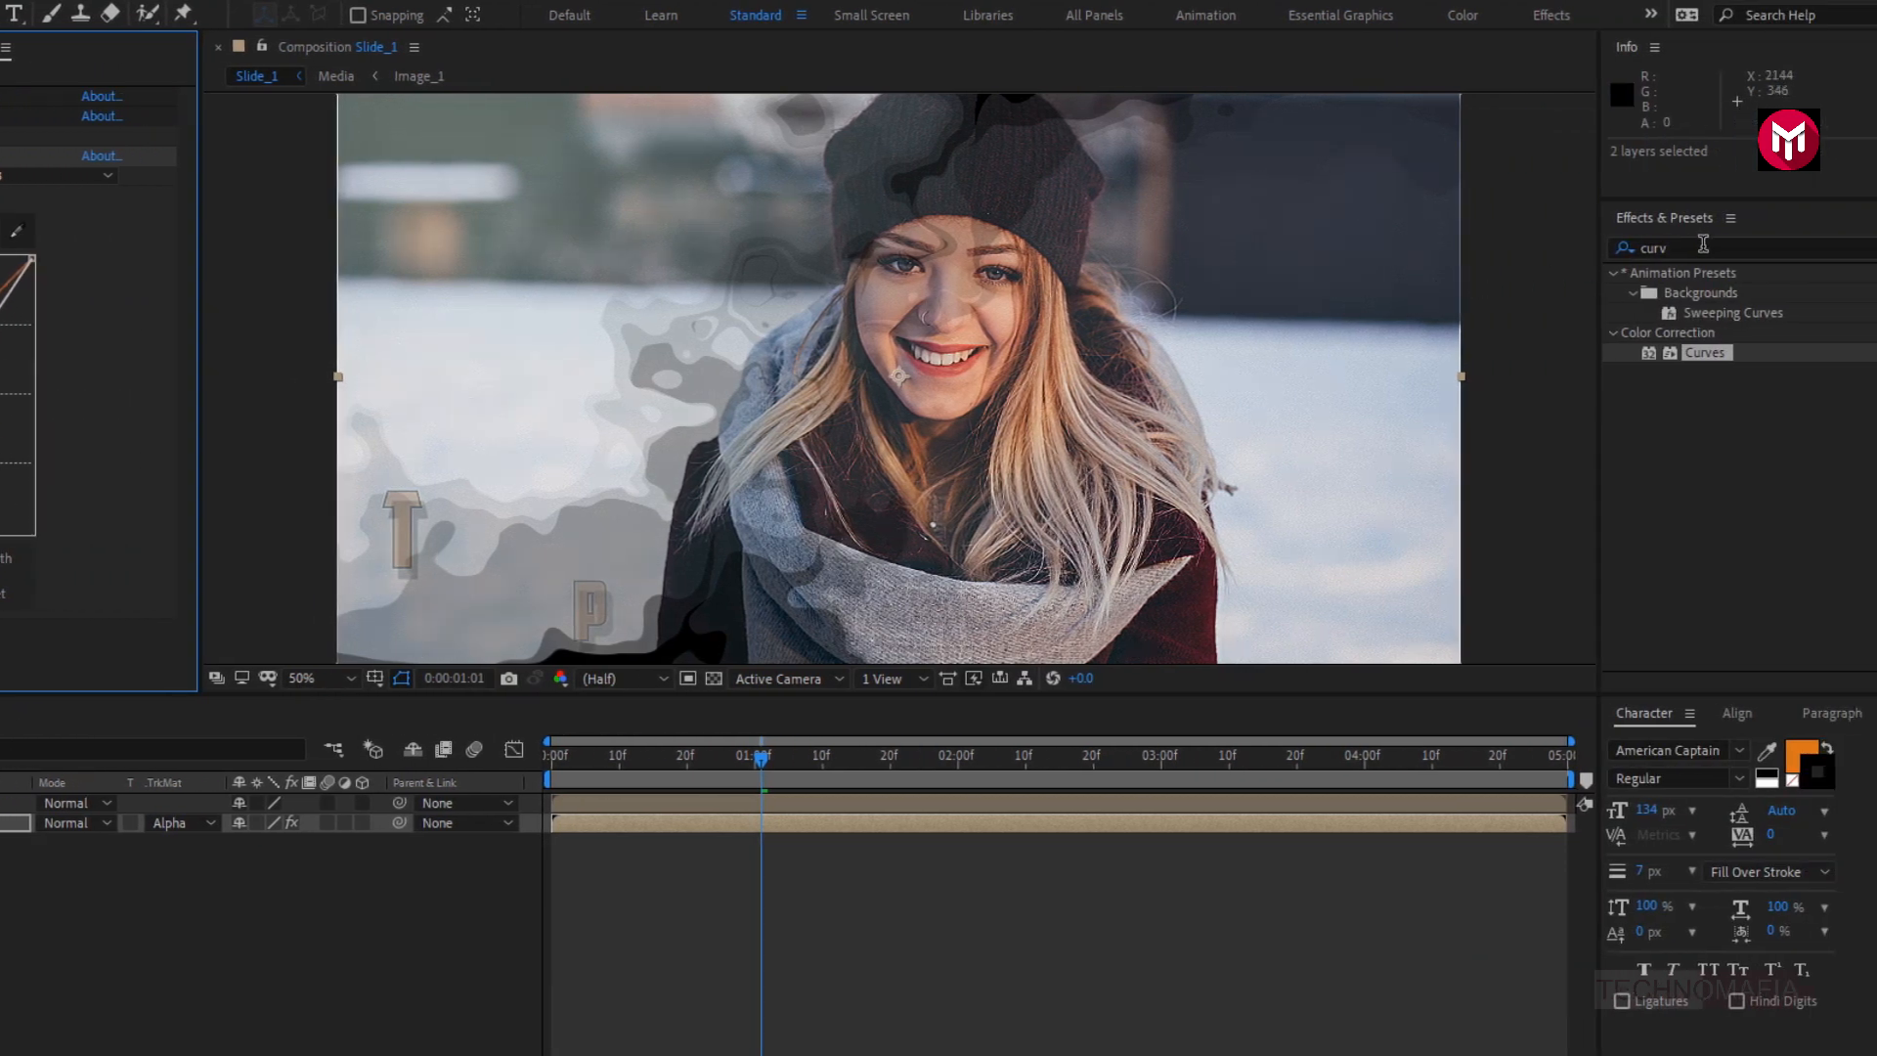
# - Apply the Roughen Edges effect to the Media layer and raise its Border to 240.90
pyautogui.moveTo(1702, 244); pyautogui.dragTo(1577, 248)
pyautogui.write('rough')
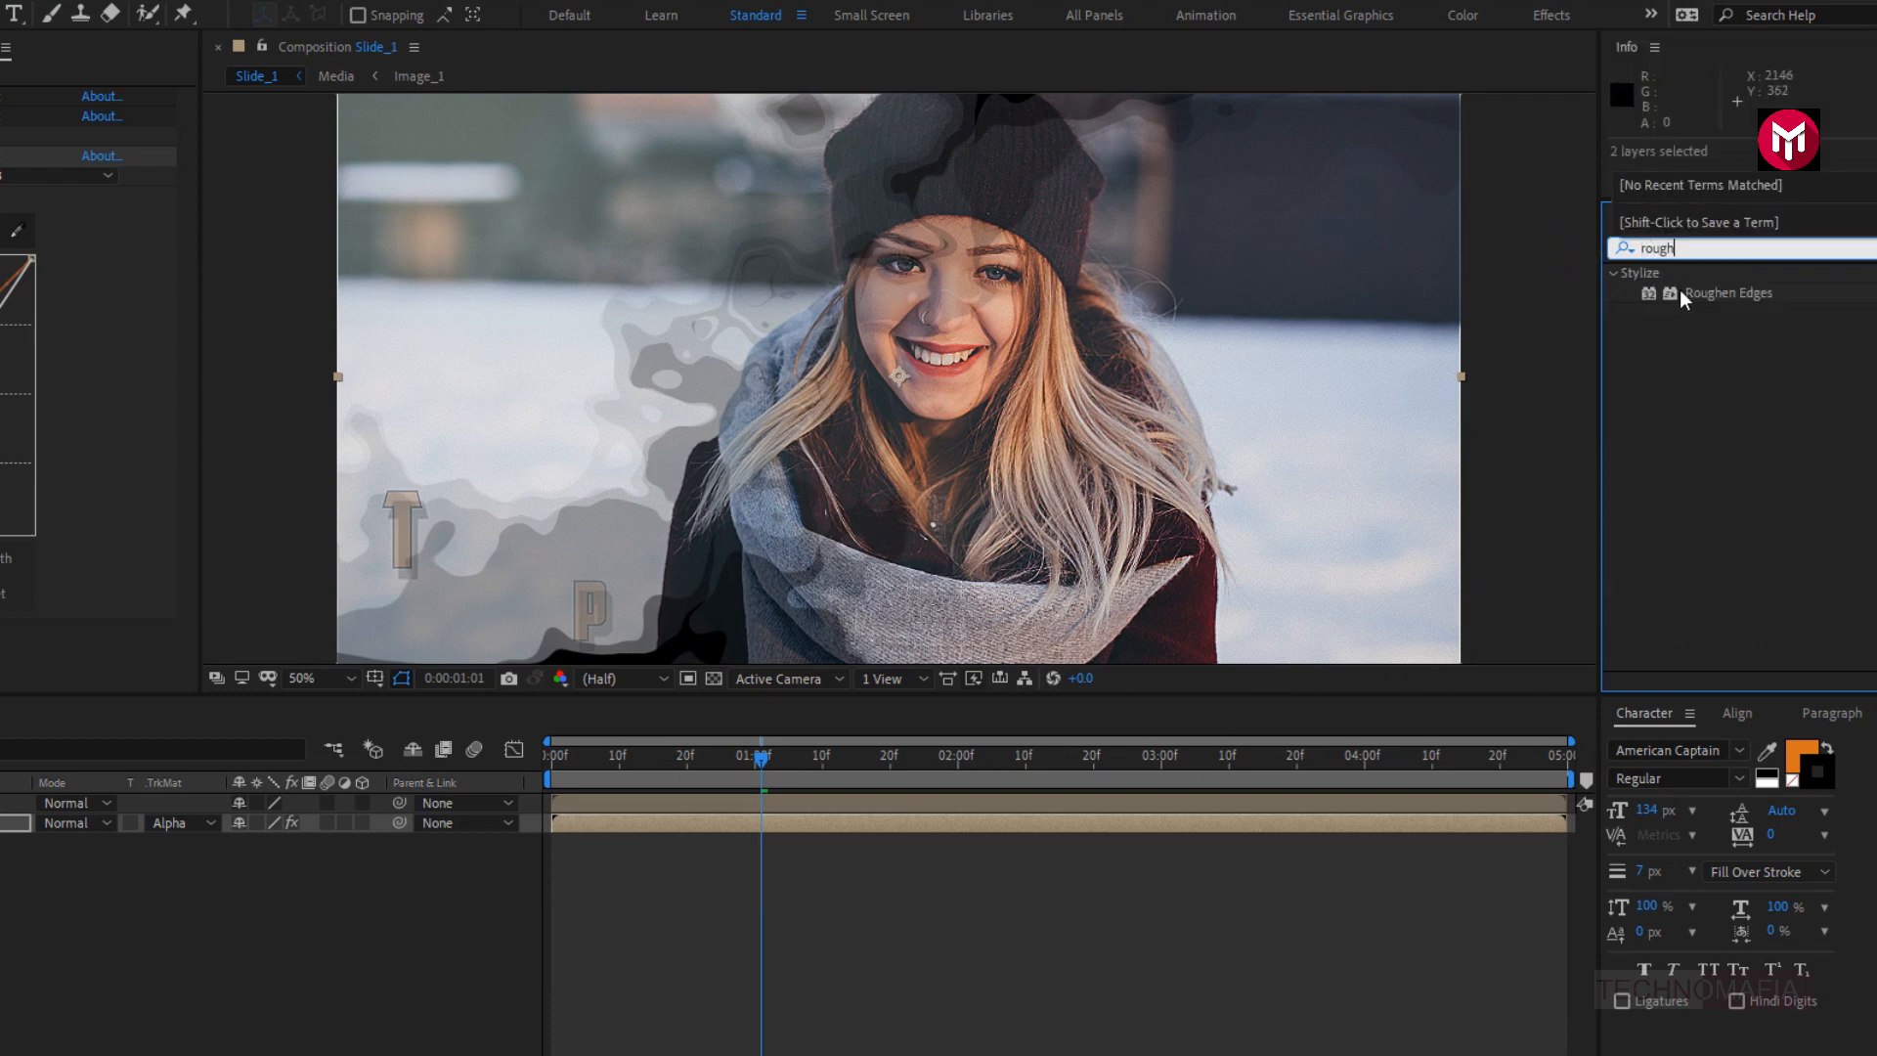
pyautogui.doubleClick(1691, 292)
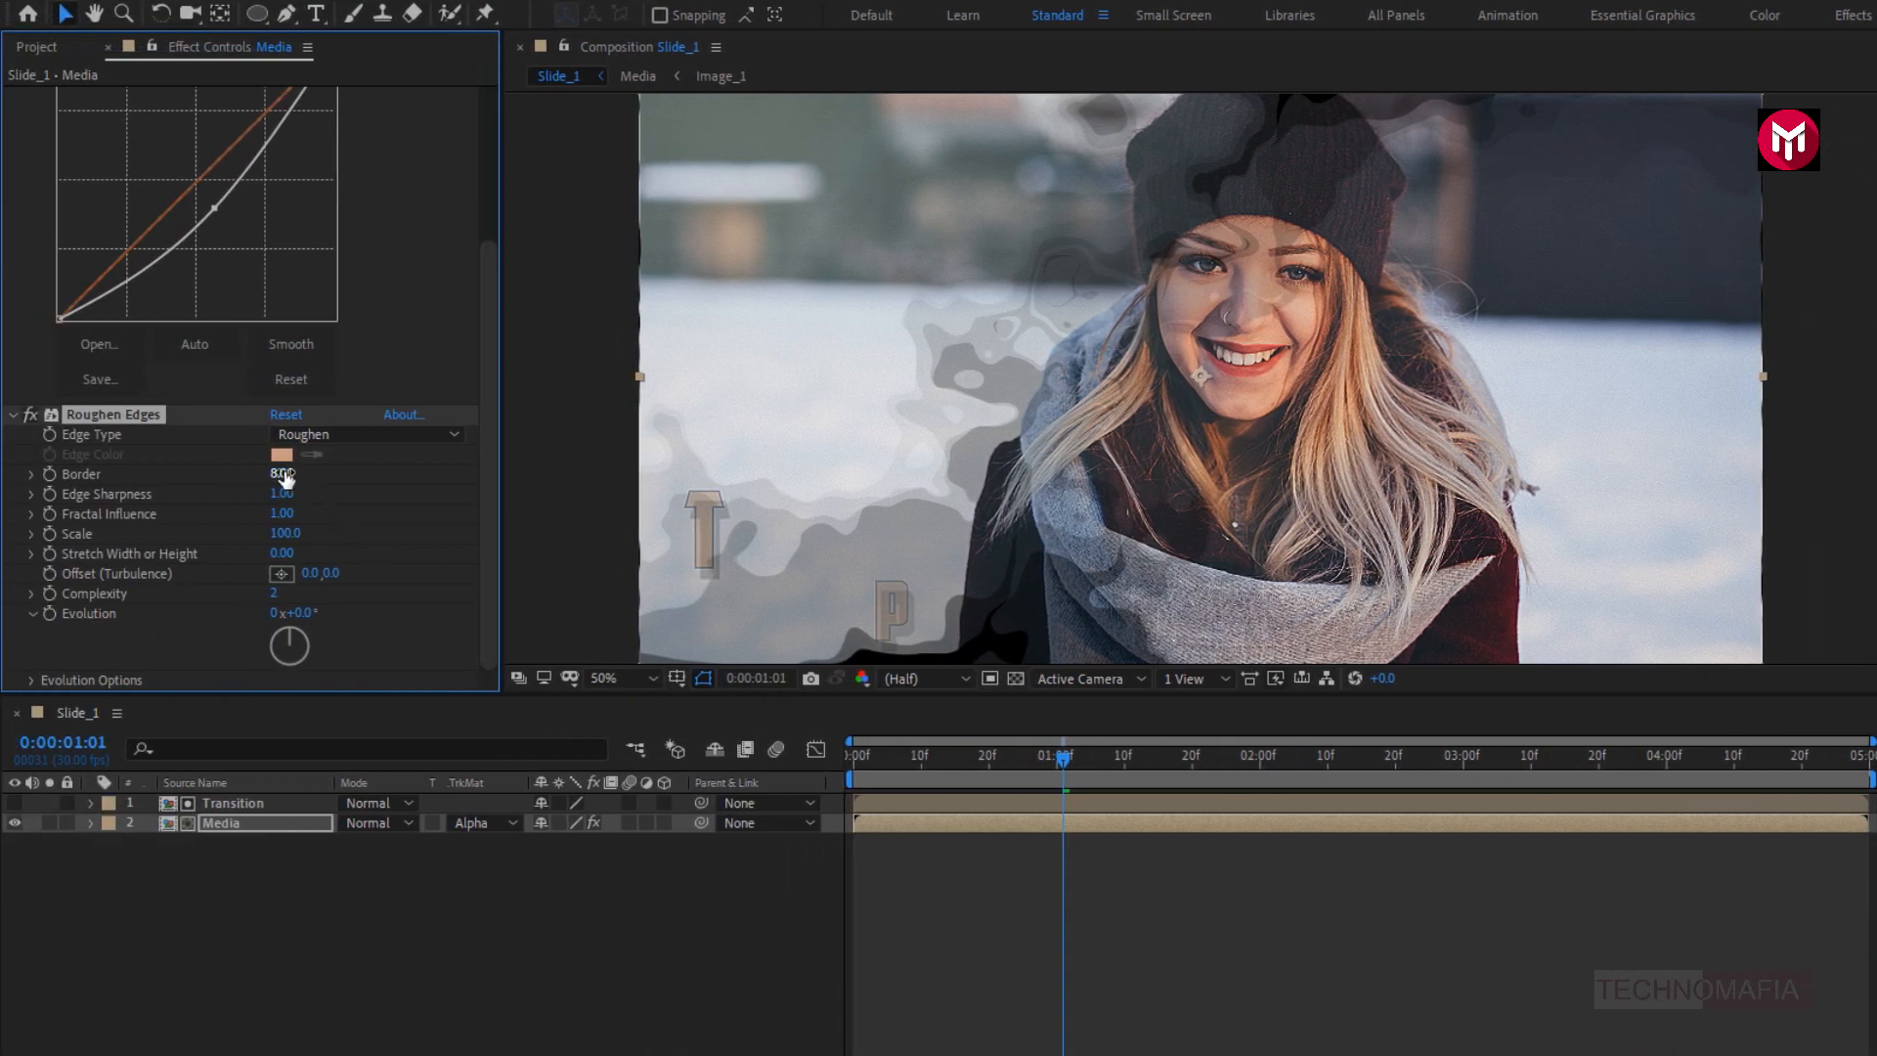
pyautogui.moveTo(283, 473); pyautogui.dragTo(1234, 473)
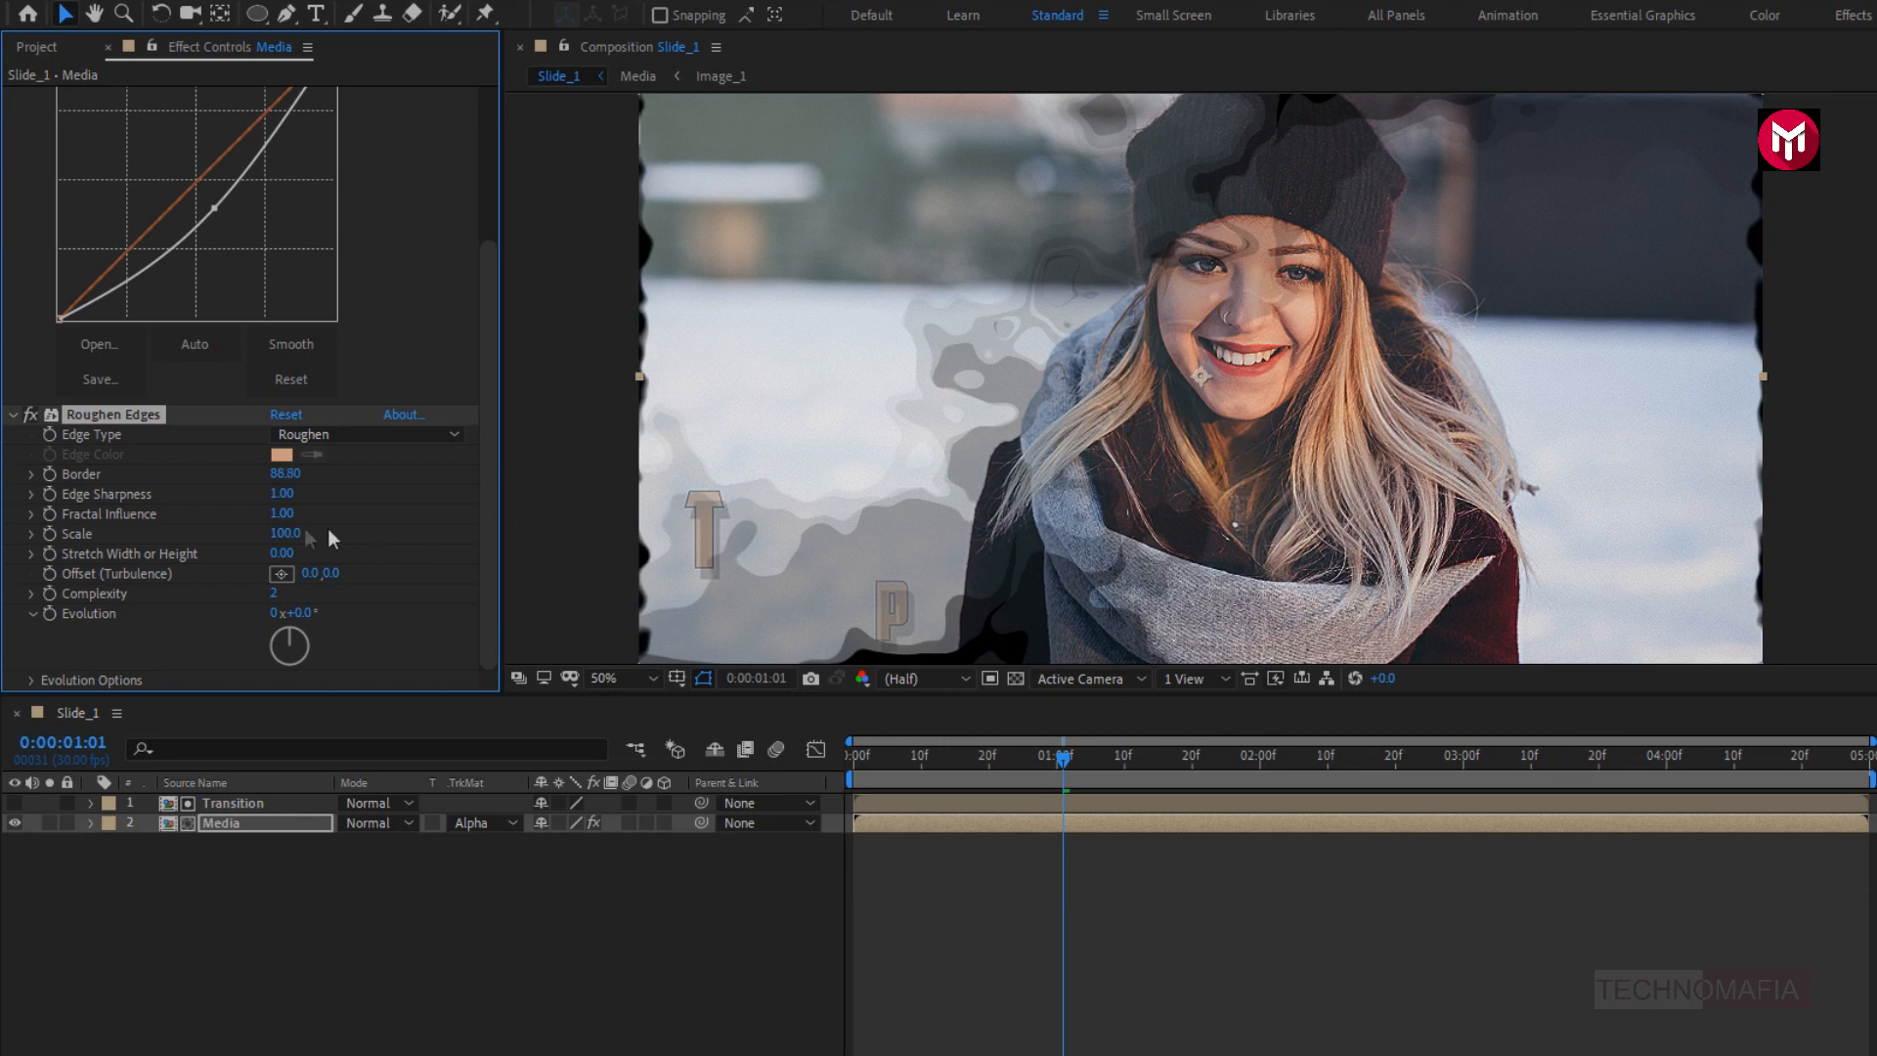
pyautogui.moveTo(281, 474); pyautogui.dragTo(1743, 446)
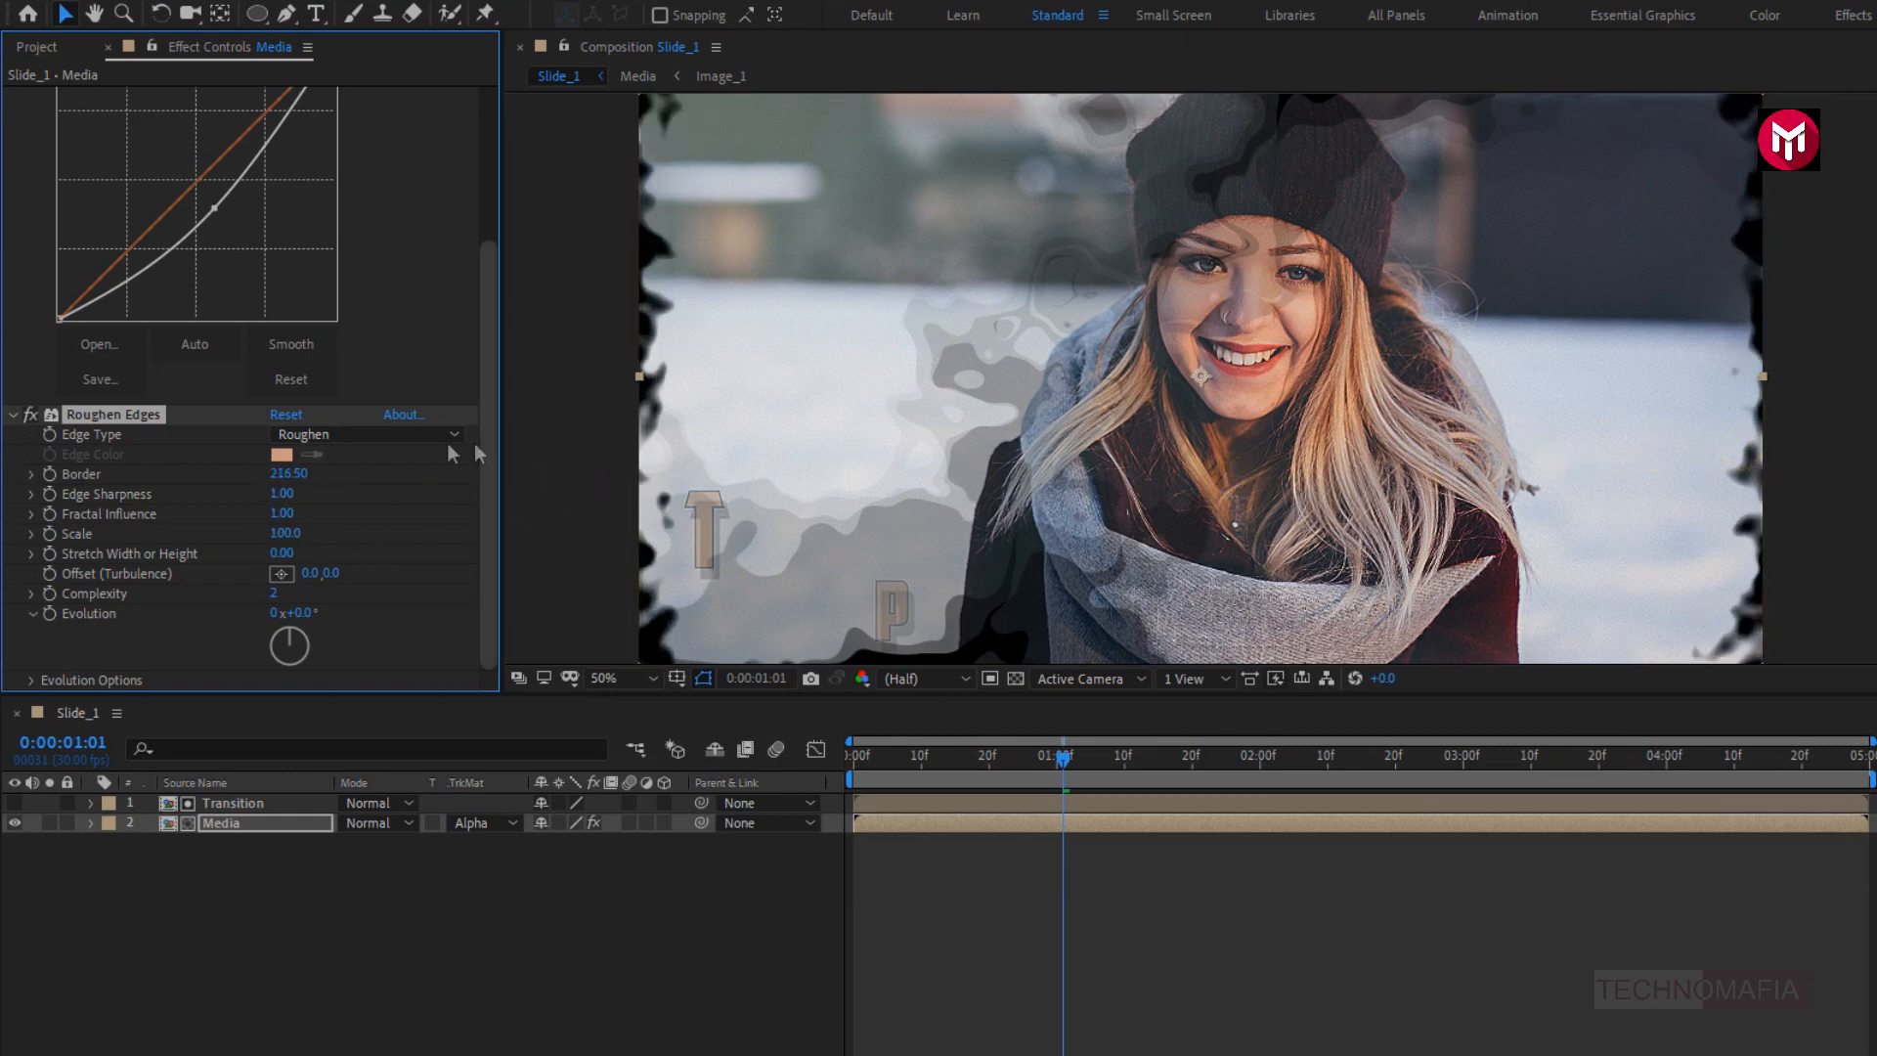
pyautogui.moveTo(289, 473); pyautogui.dragTo(564, 474)
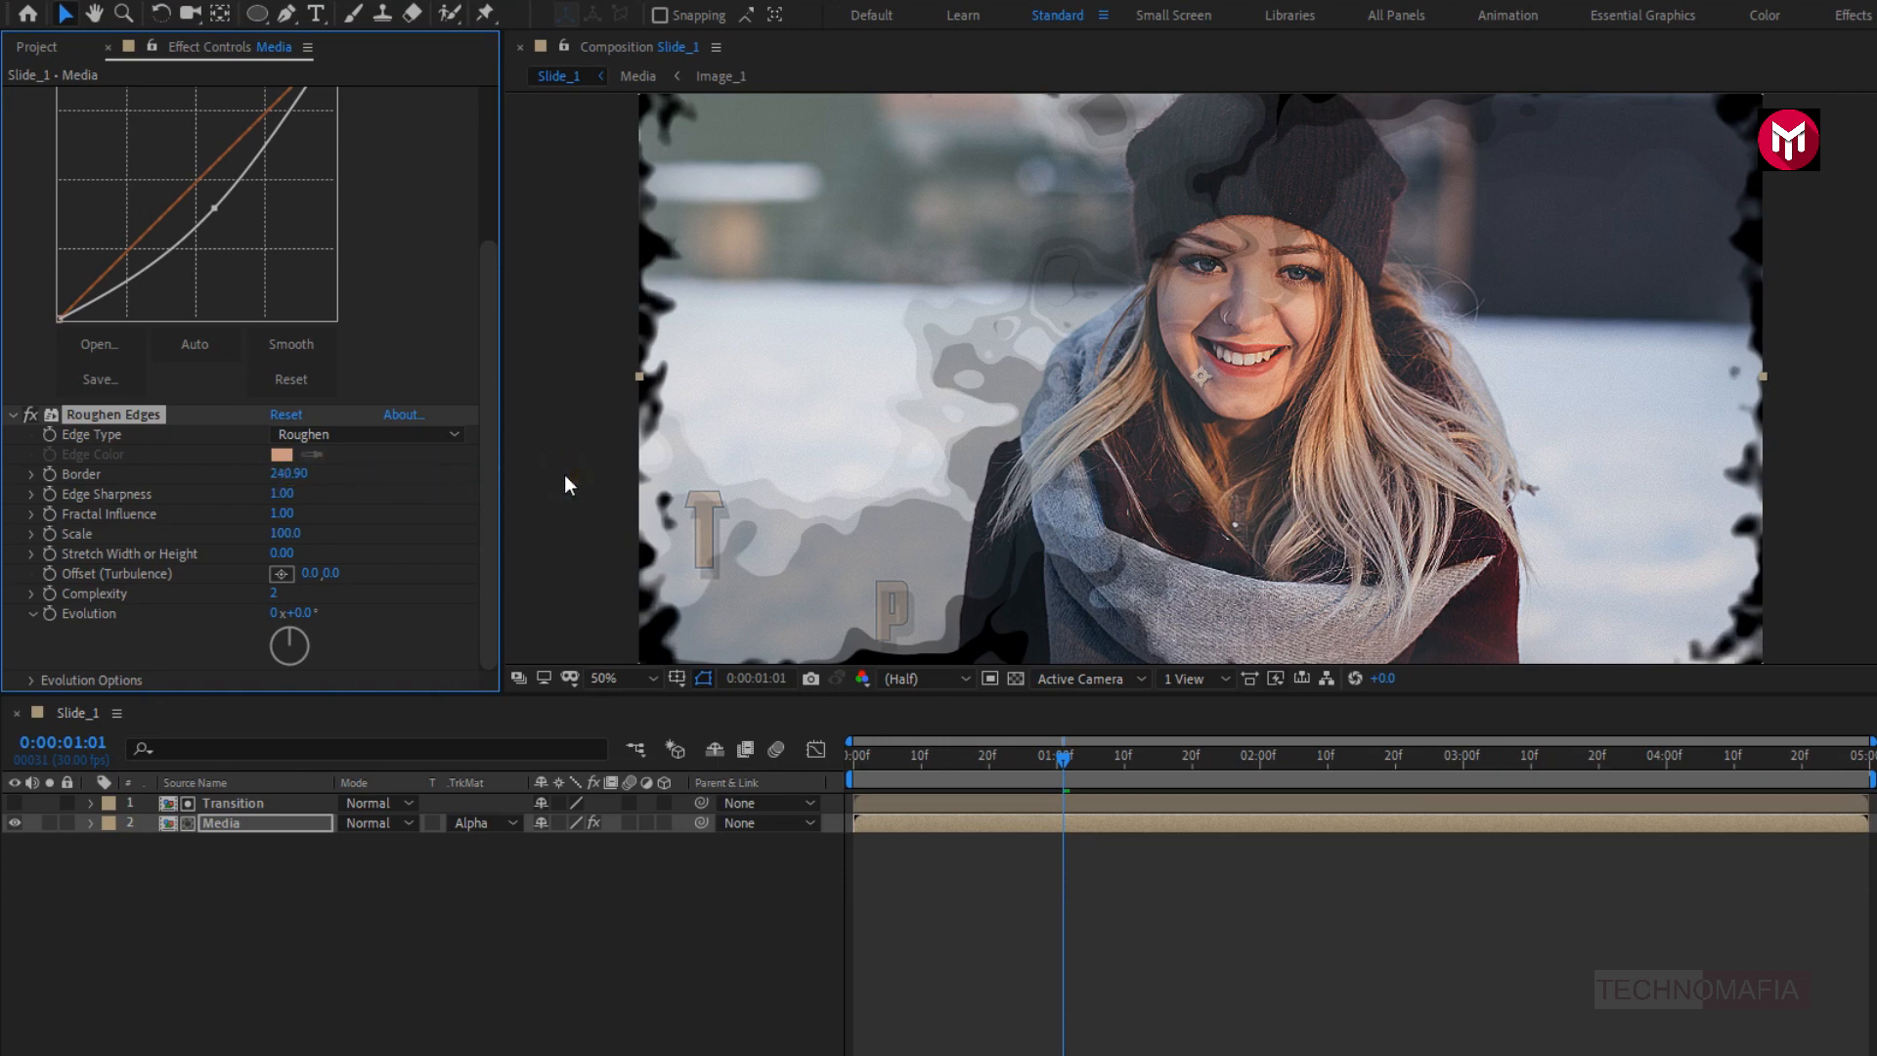
# - Set the Roughen Edges effect's Edge Sharpness to 0.05, Scale to 176 and Complexity to 10
pyautogui.click(292, 494)
pyautogui.write('0.05')
pyautogui.press('Return')
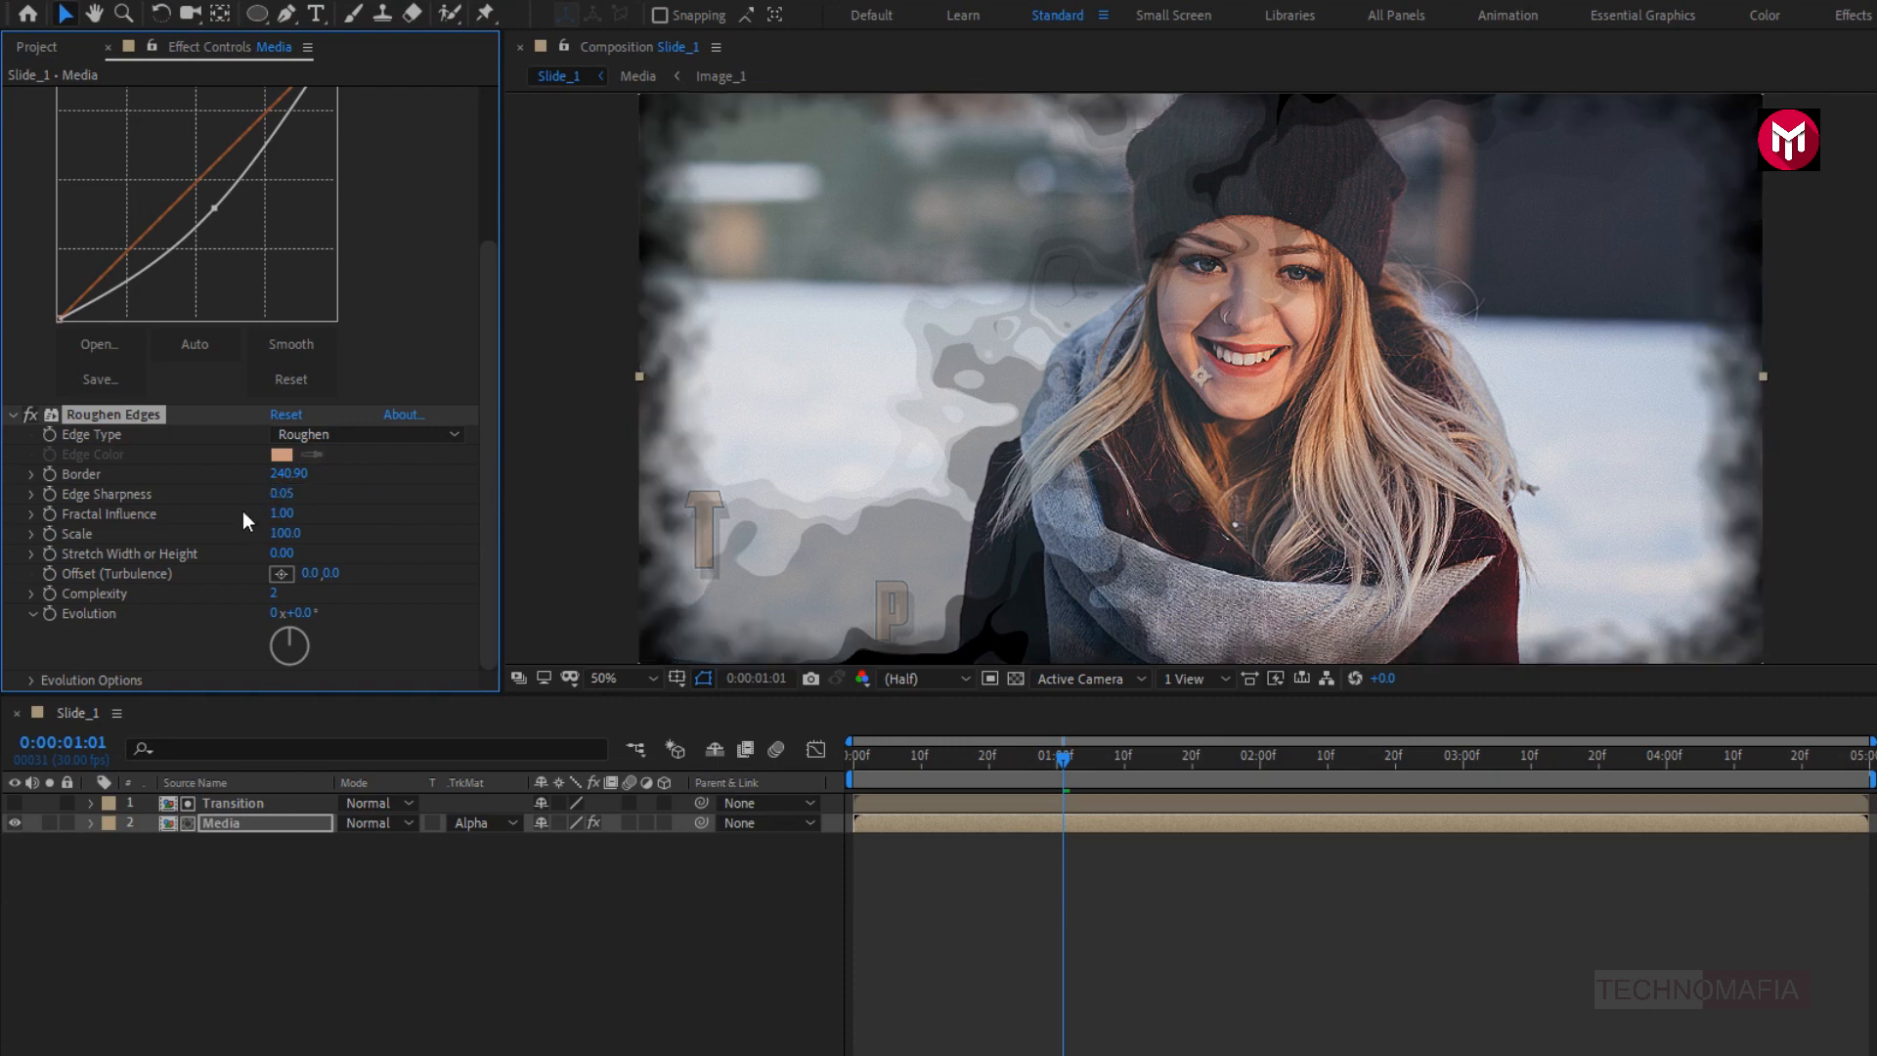
pyautogui.moveTo(270, 530); pyautogui.dragTo(357, 522)
pyautogui.moveTo(277, 598); pyautogui.dragTo(286, 597)
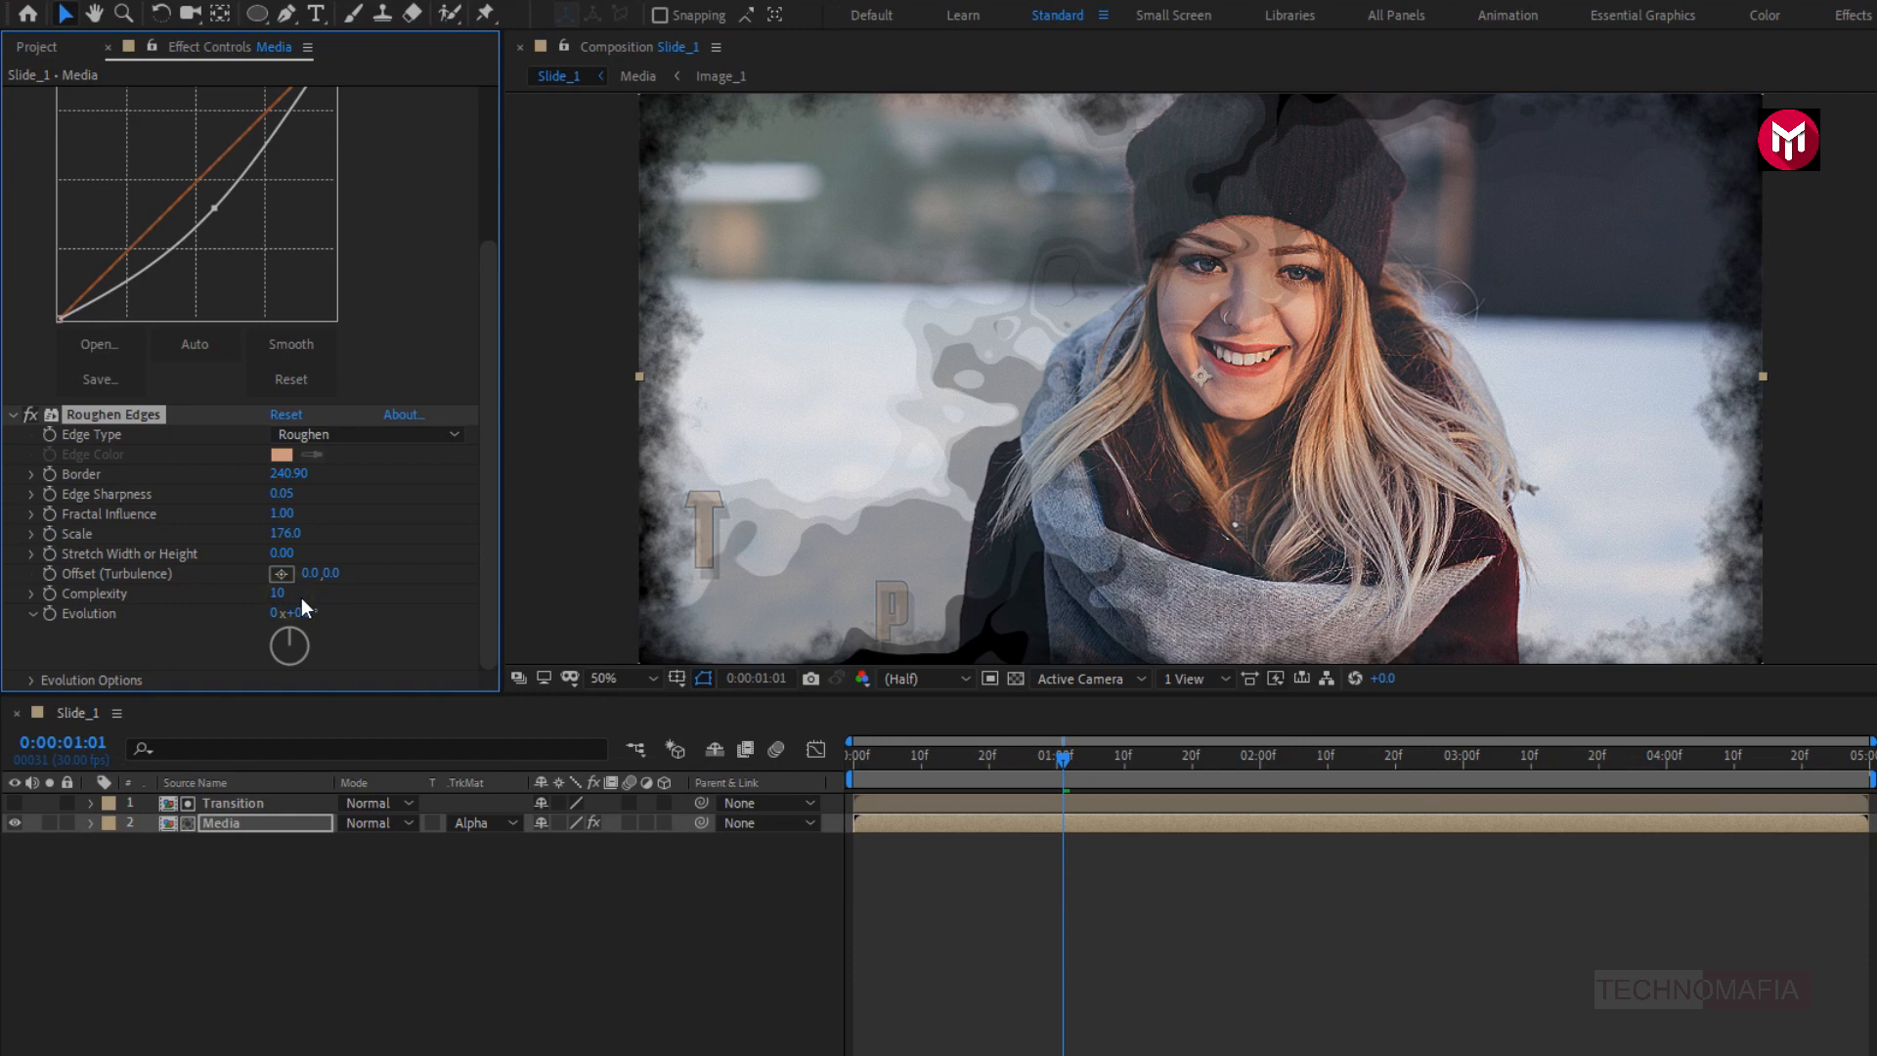
# - Scale the Media layer to 105% and check the full title at 0:00:03:22
pyautogui.click(214, 825)
pyautogui.press('s')
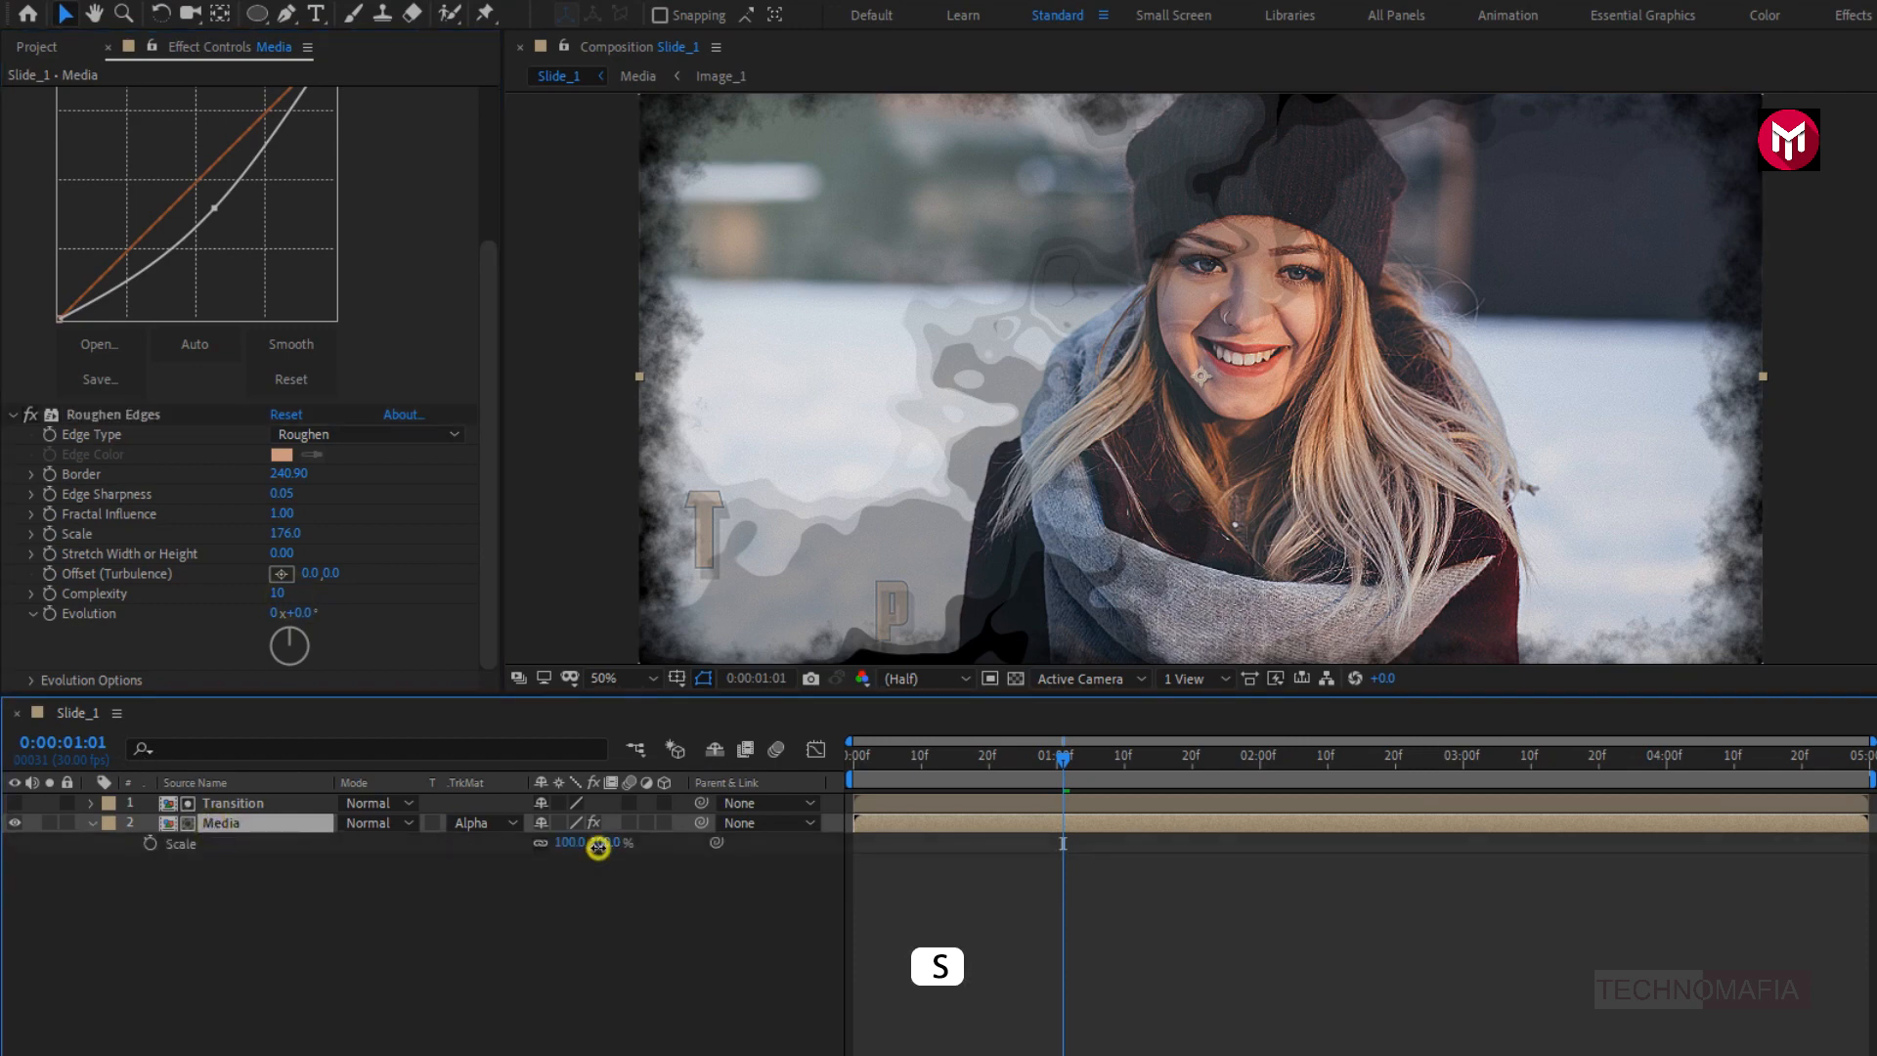
pyautogui.moveTo(599, 847); pyautogui.dragTo(605, 850)
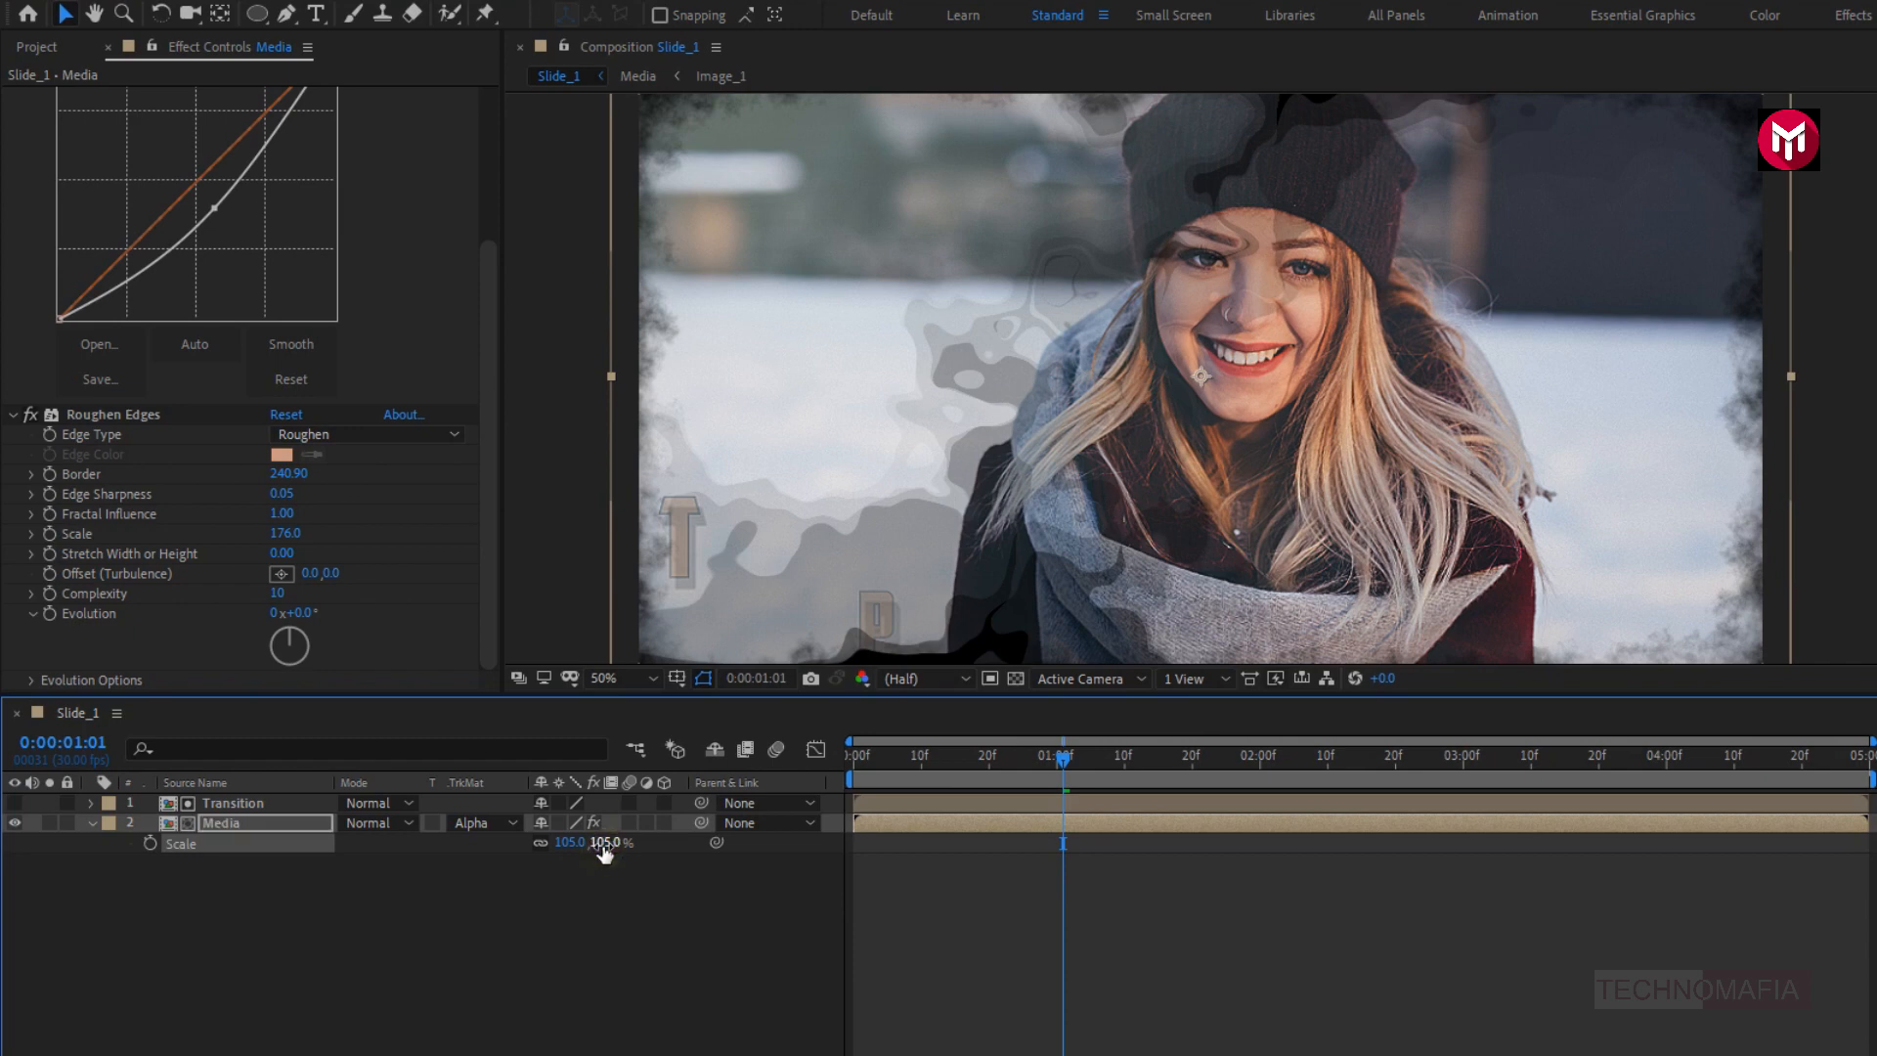
pyautogui.moveTo(1064, 758); pyautogui.dragTo(1614, 775)
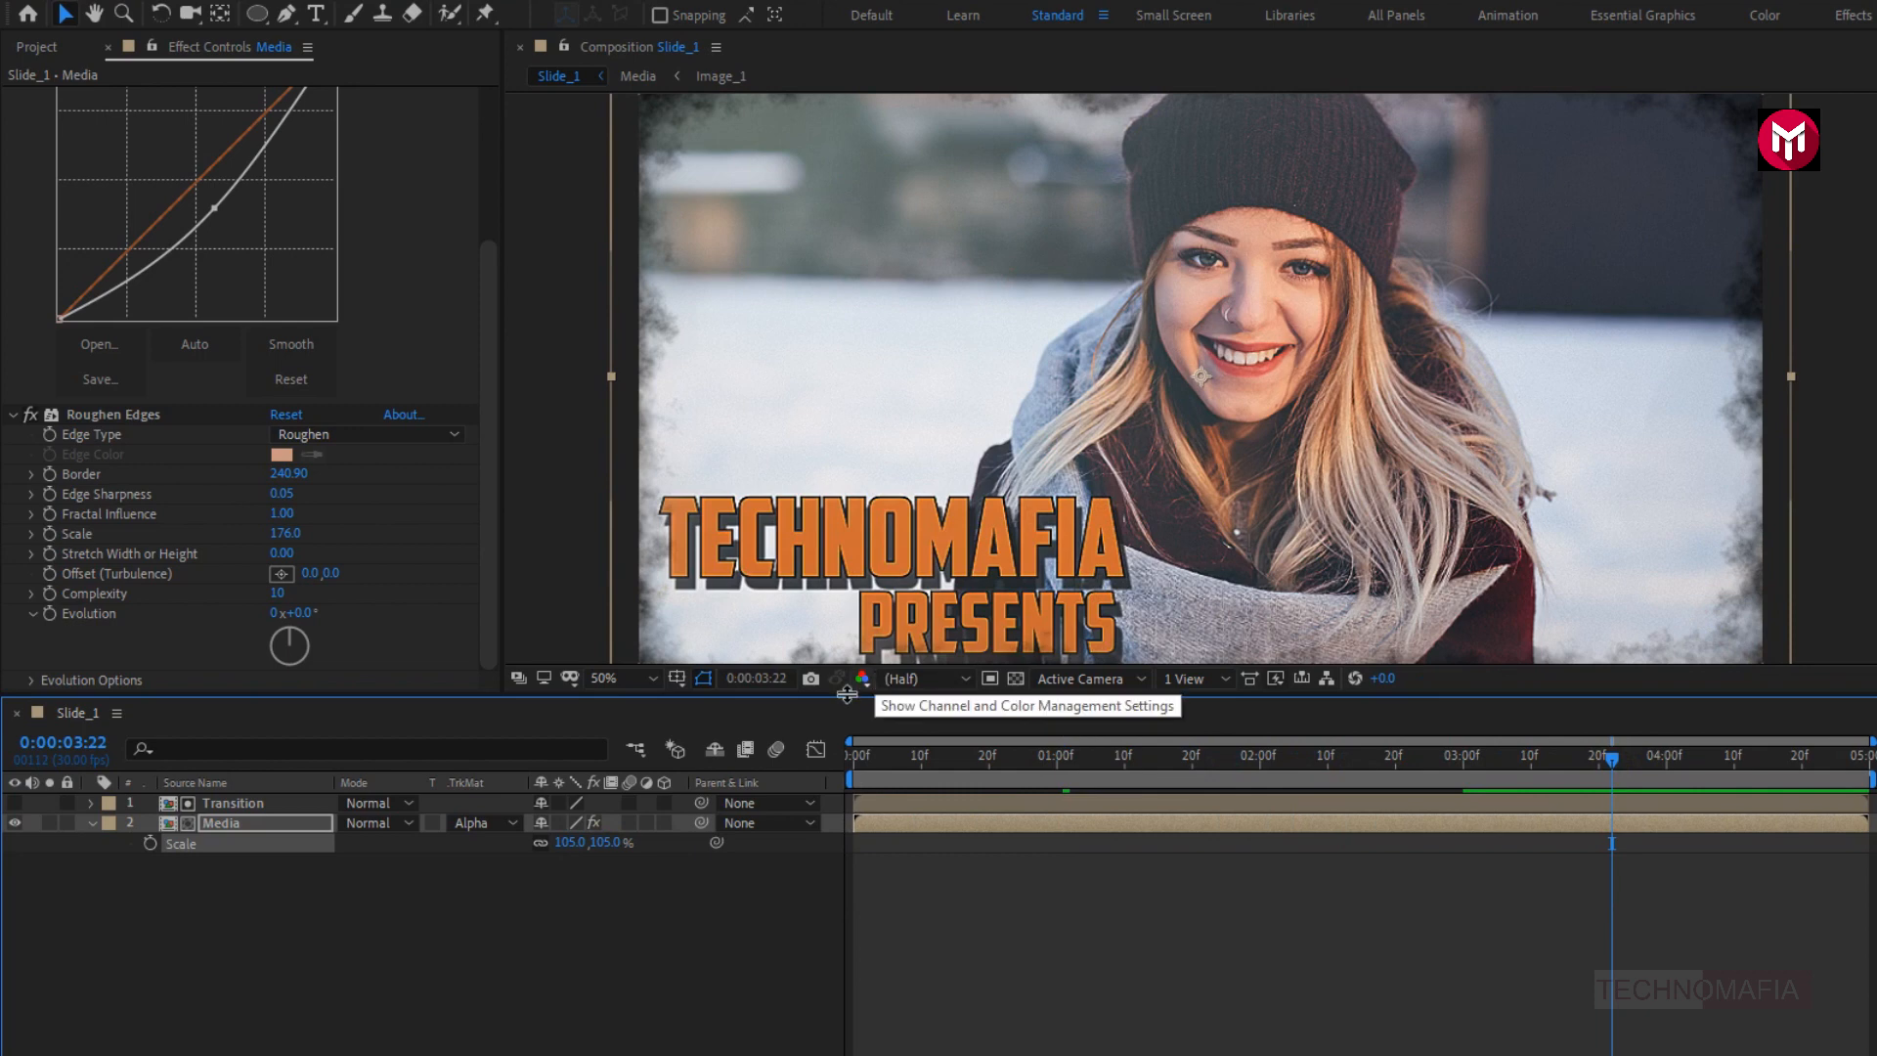
pyautogui.click(92, 824)
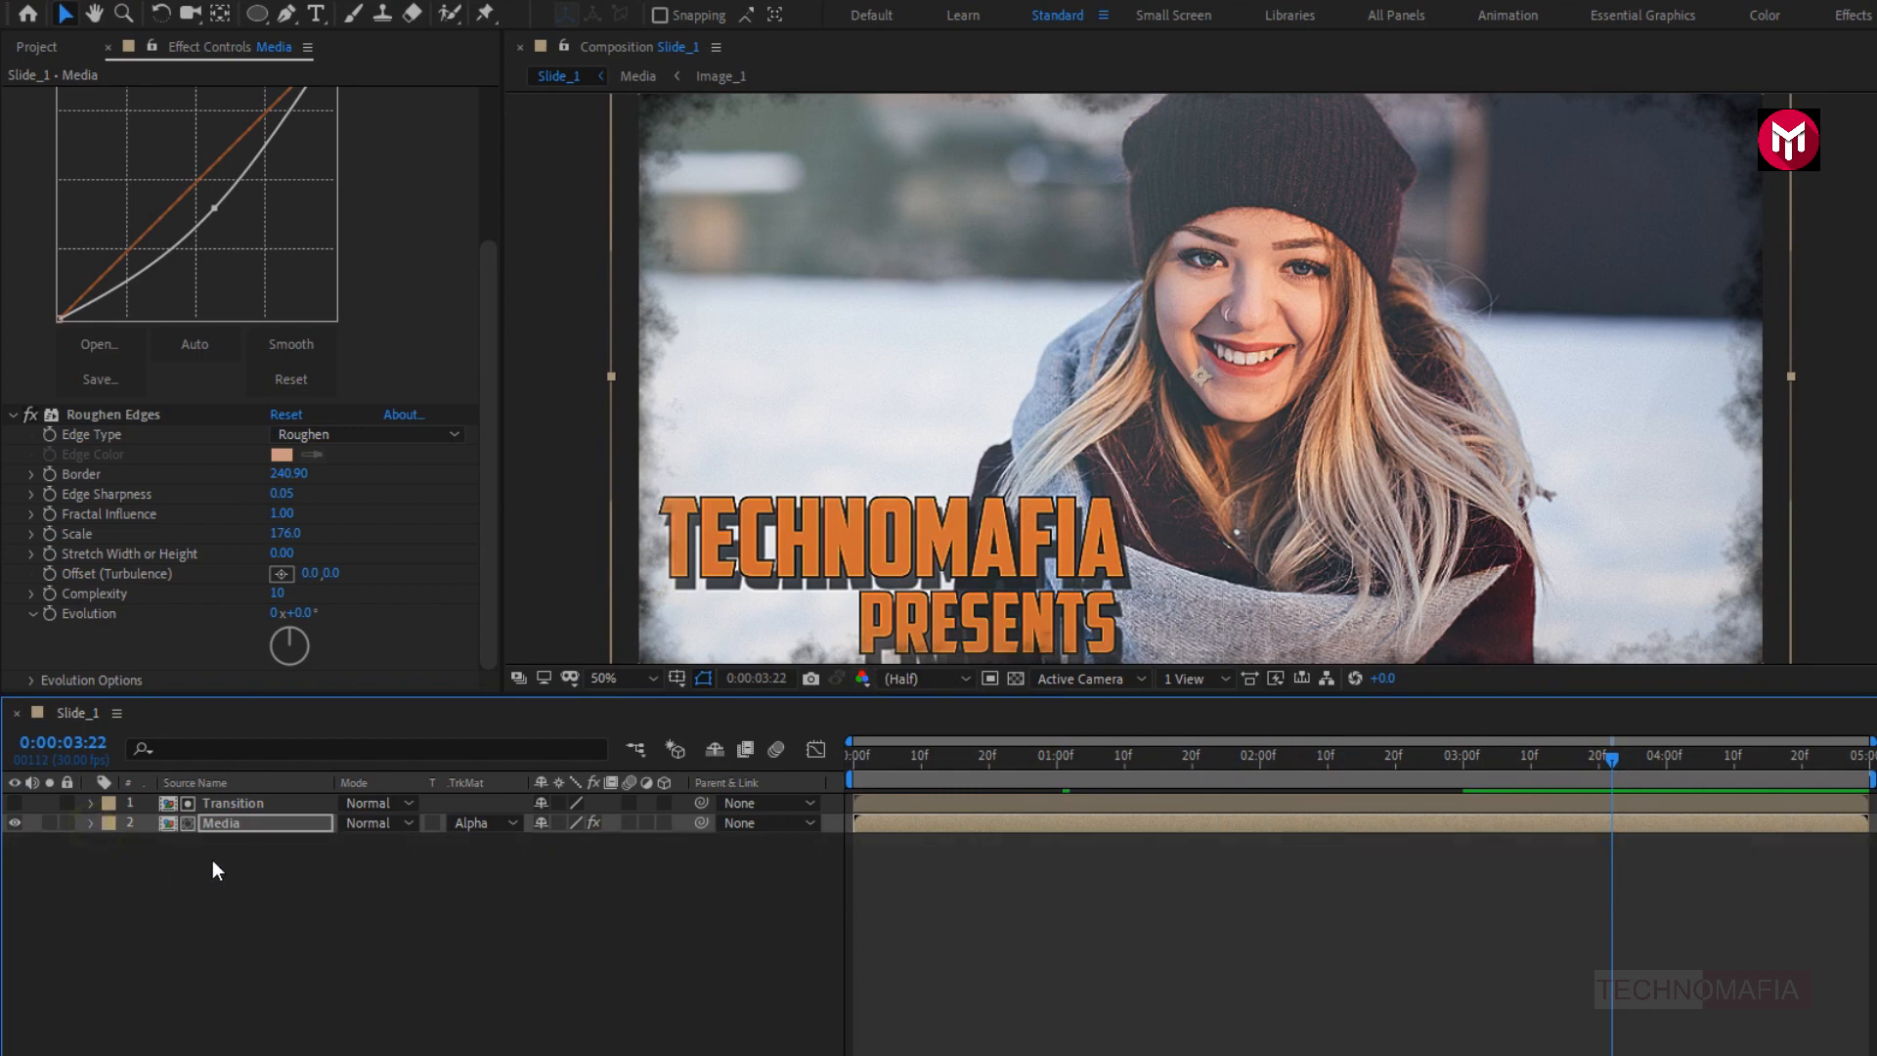
# - Pre-compose the Transition and Media layers together as Media_transition and fit the whole frame in the viewer
pyautogui.moveTo(214, 859); pyautogui.dragTo(198, 803)
pyautogui.rightClick(205, 802)
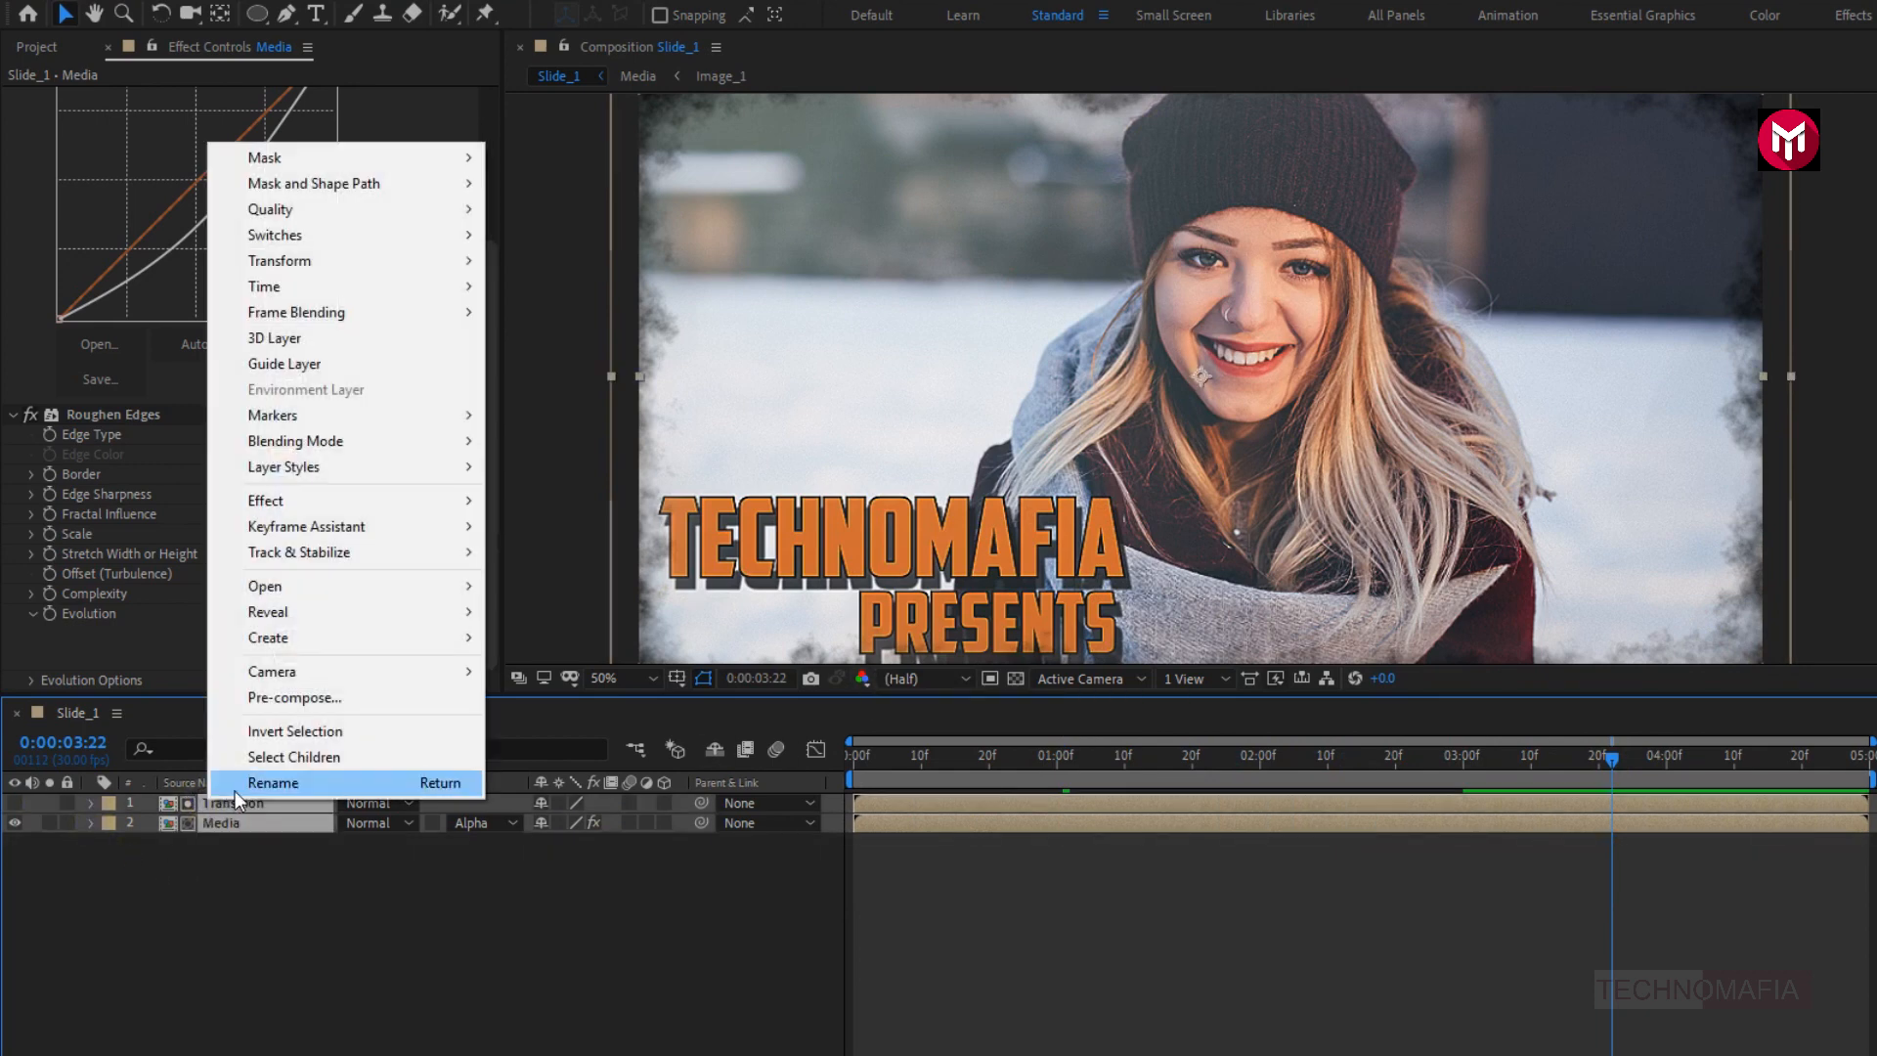
pyautogui.click(267, 696)
pyautogui.write('Media_transition')
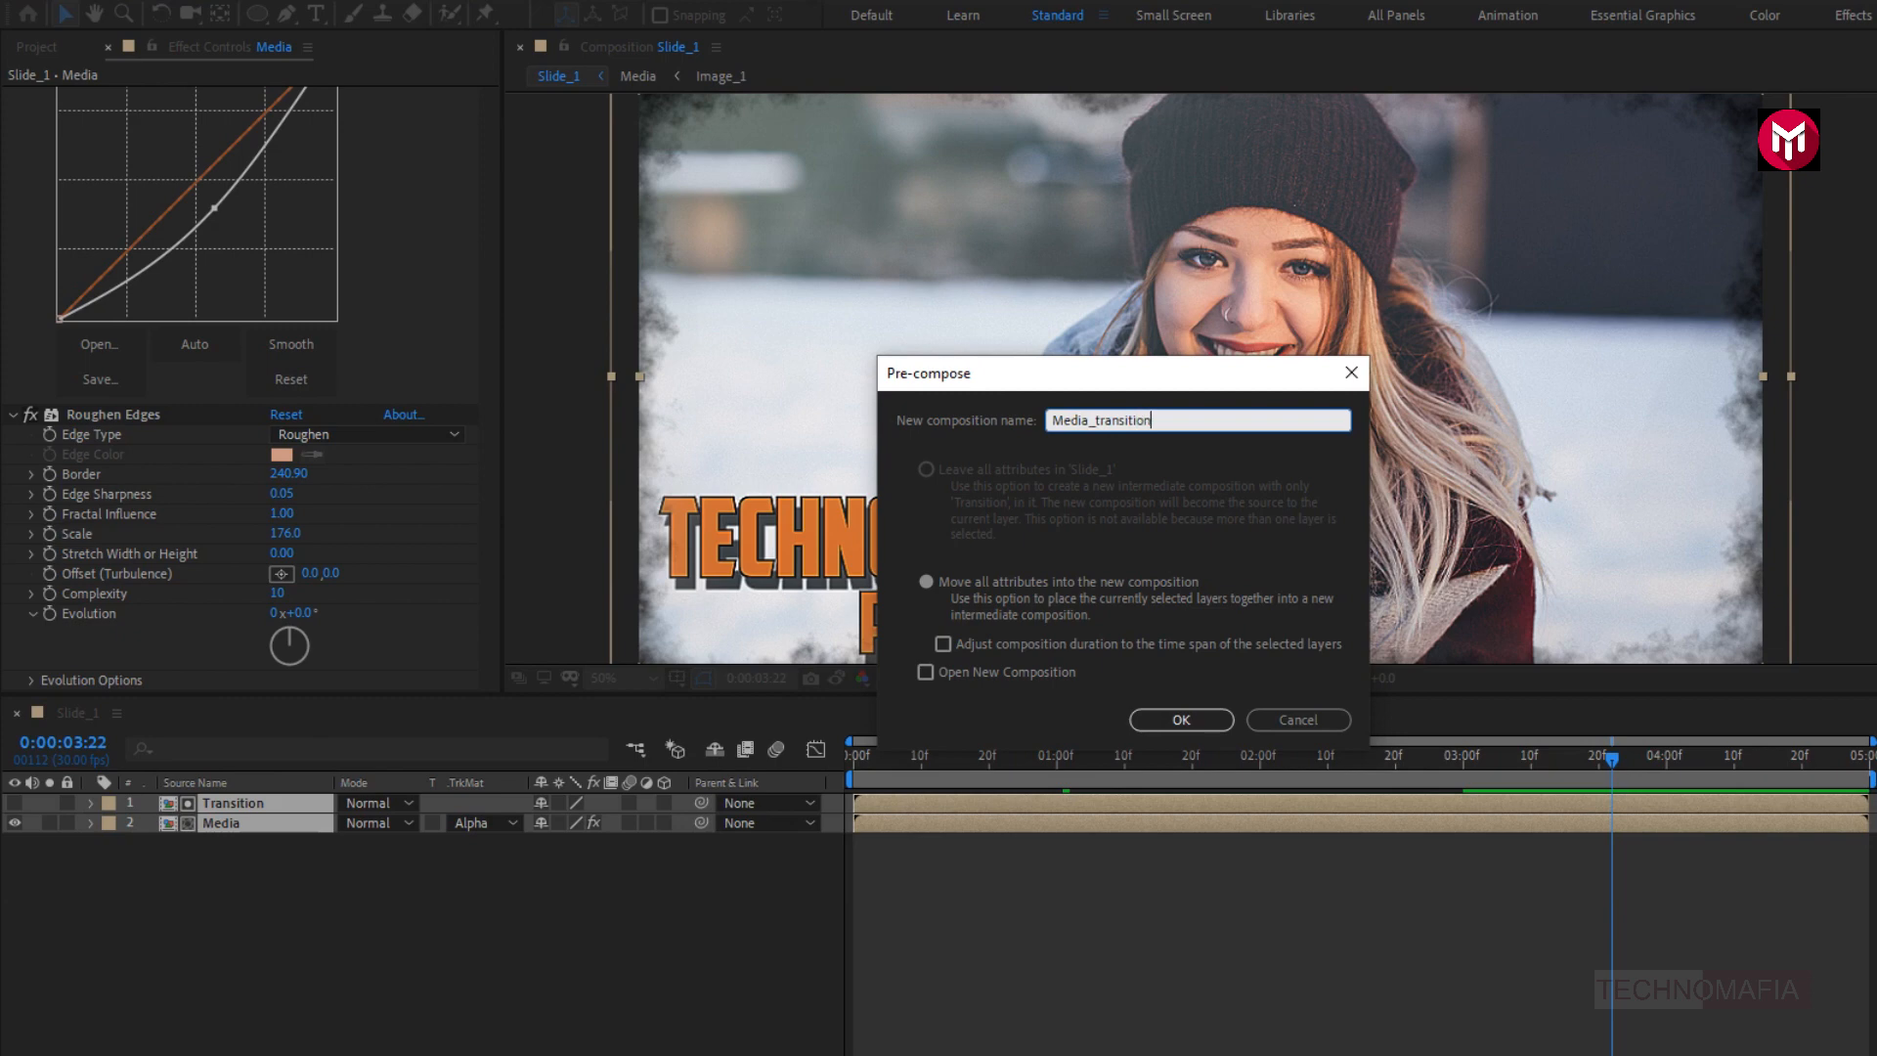
pyautogui.click(1161, 723)
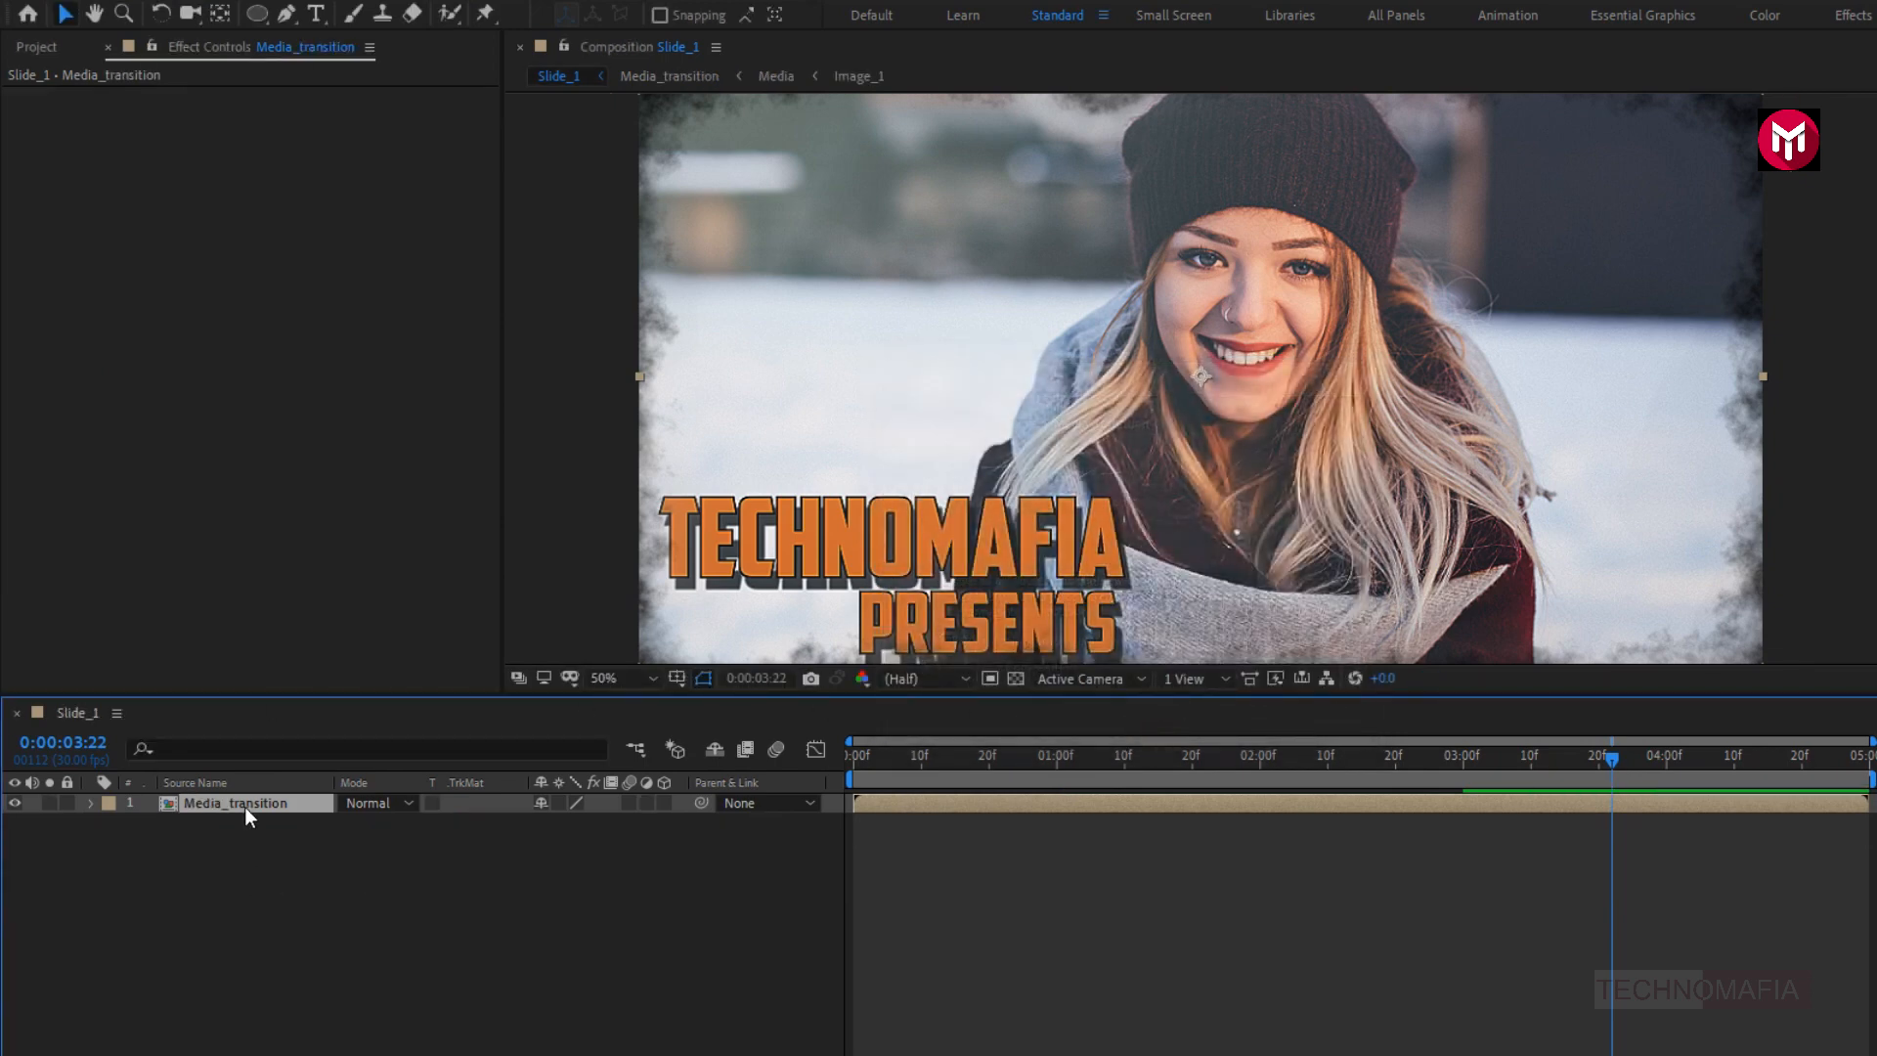
pyautogui.click(615, 679)
pyautogui.click(616, 729)
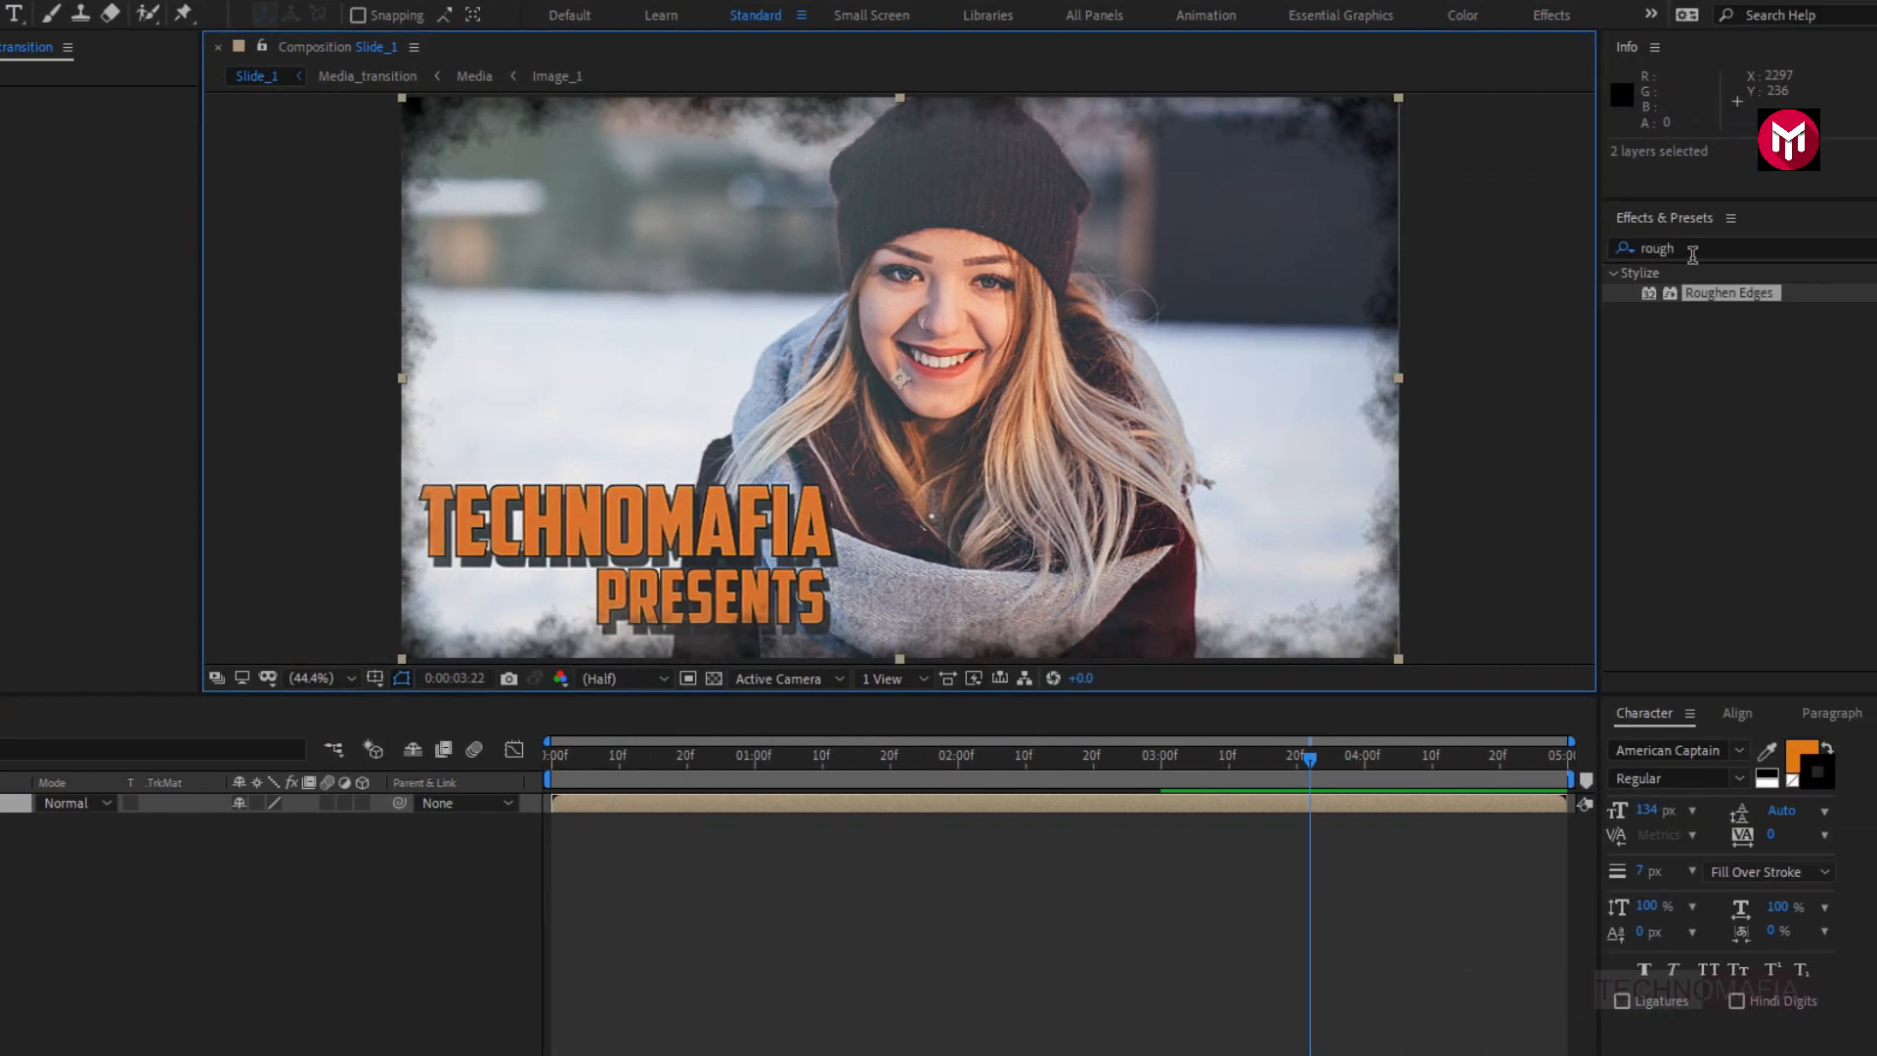
# - Apply the Find Edges effect twice to the Media_transition layer
pyautogui.click(1640, 258)
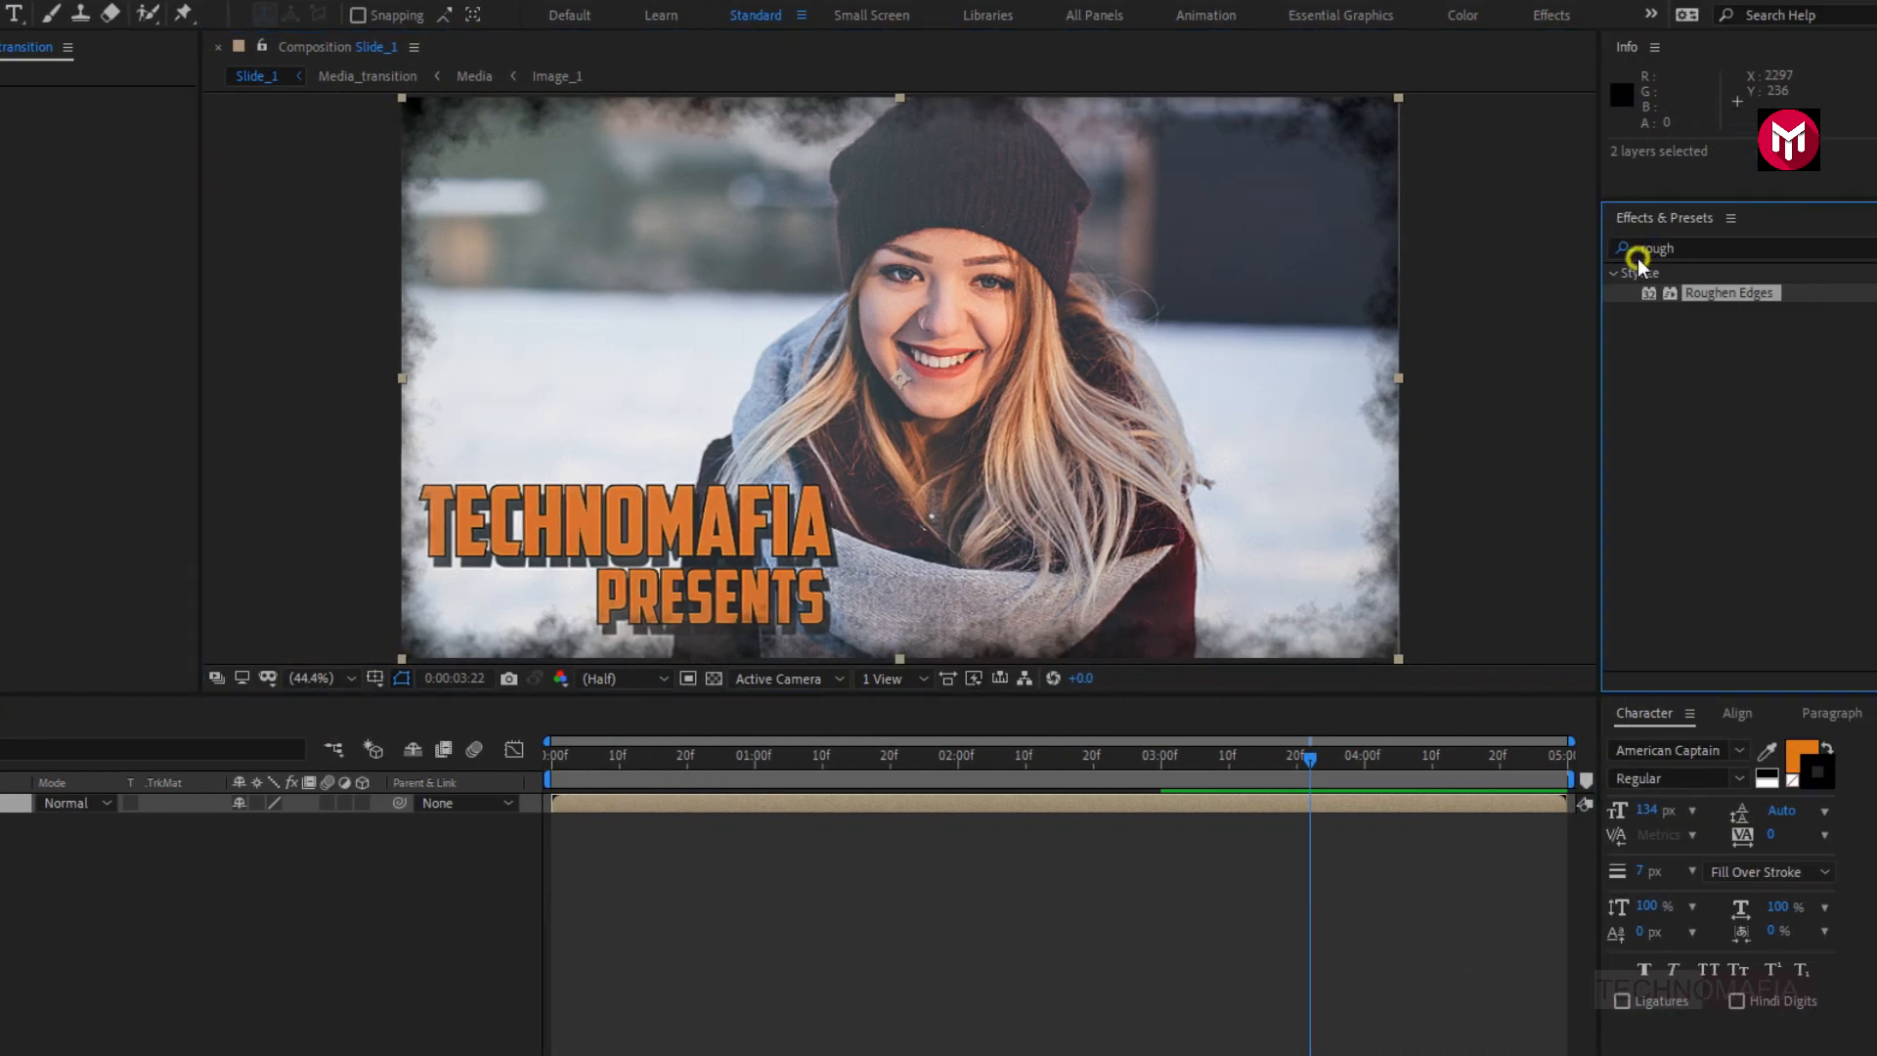
pyautogui.click(1687, 248)
pyautogui.write('find')
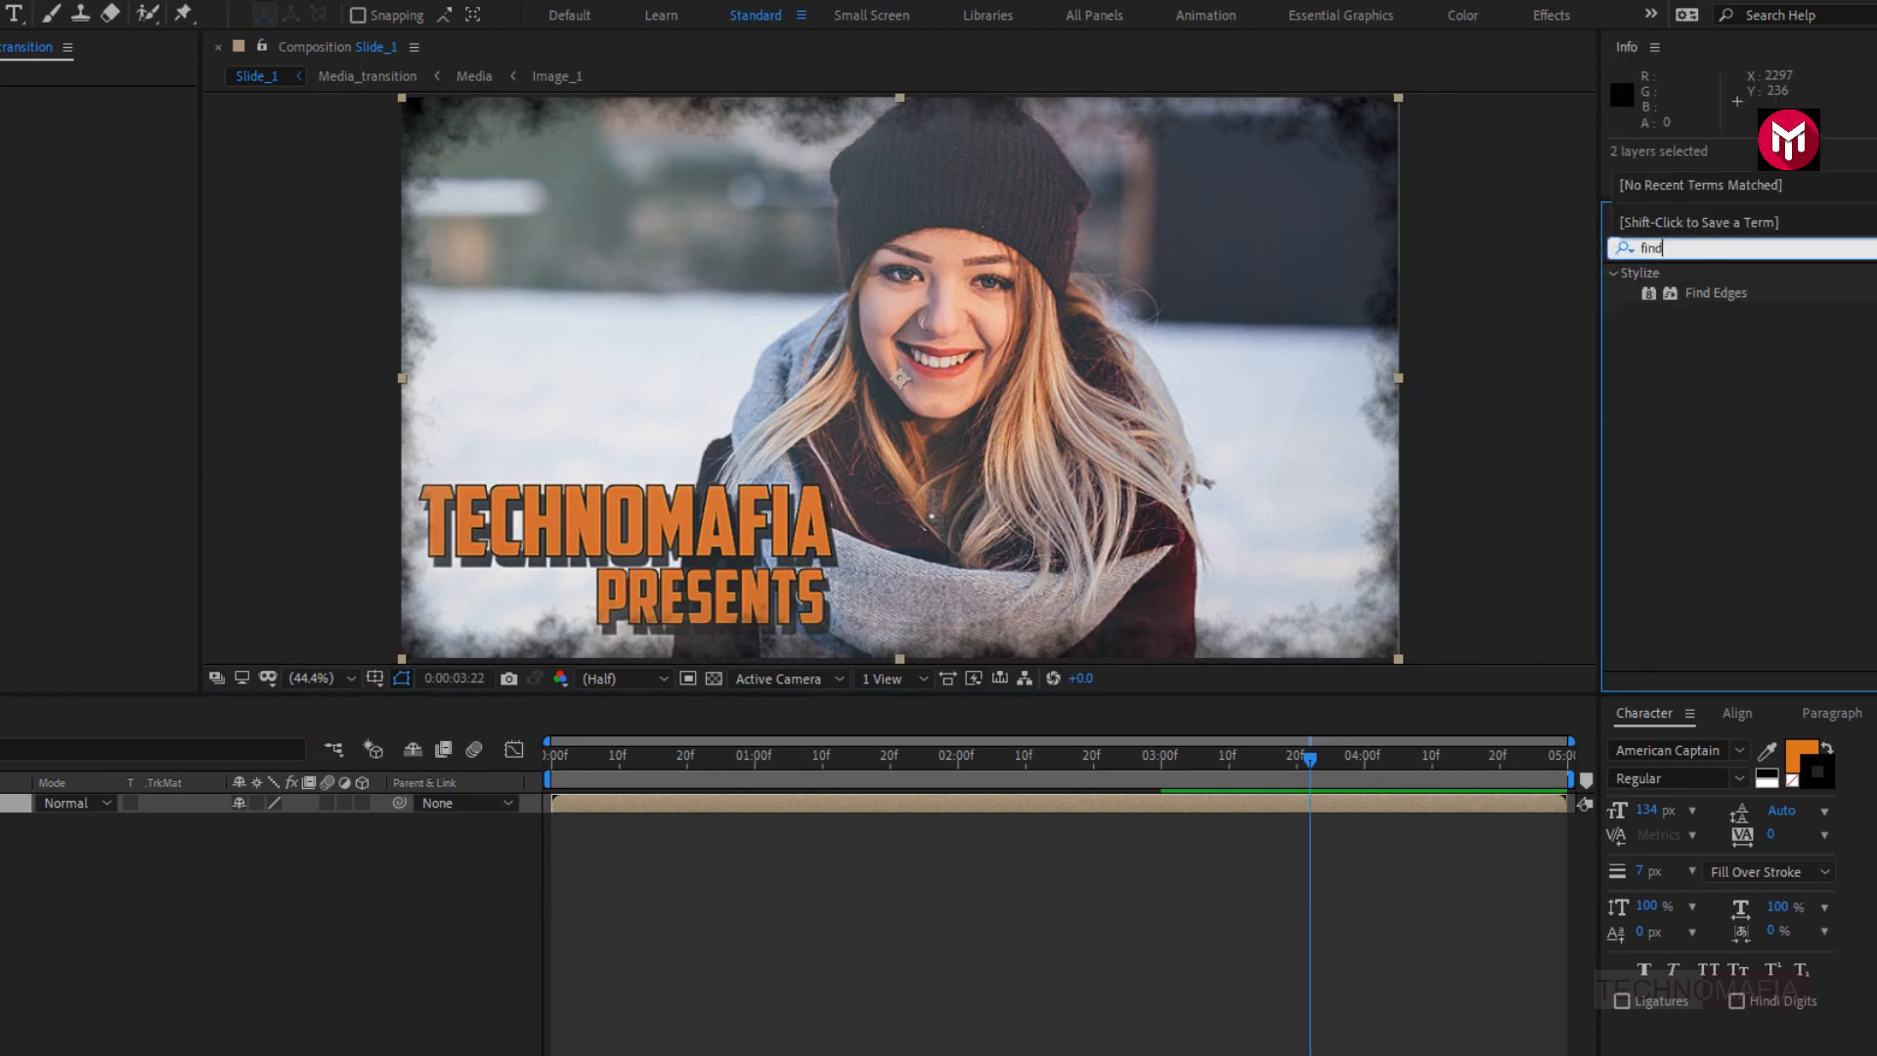
pyautogui.doubleClick(1708, 293)
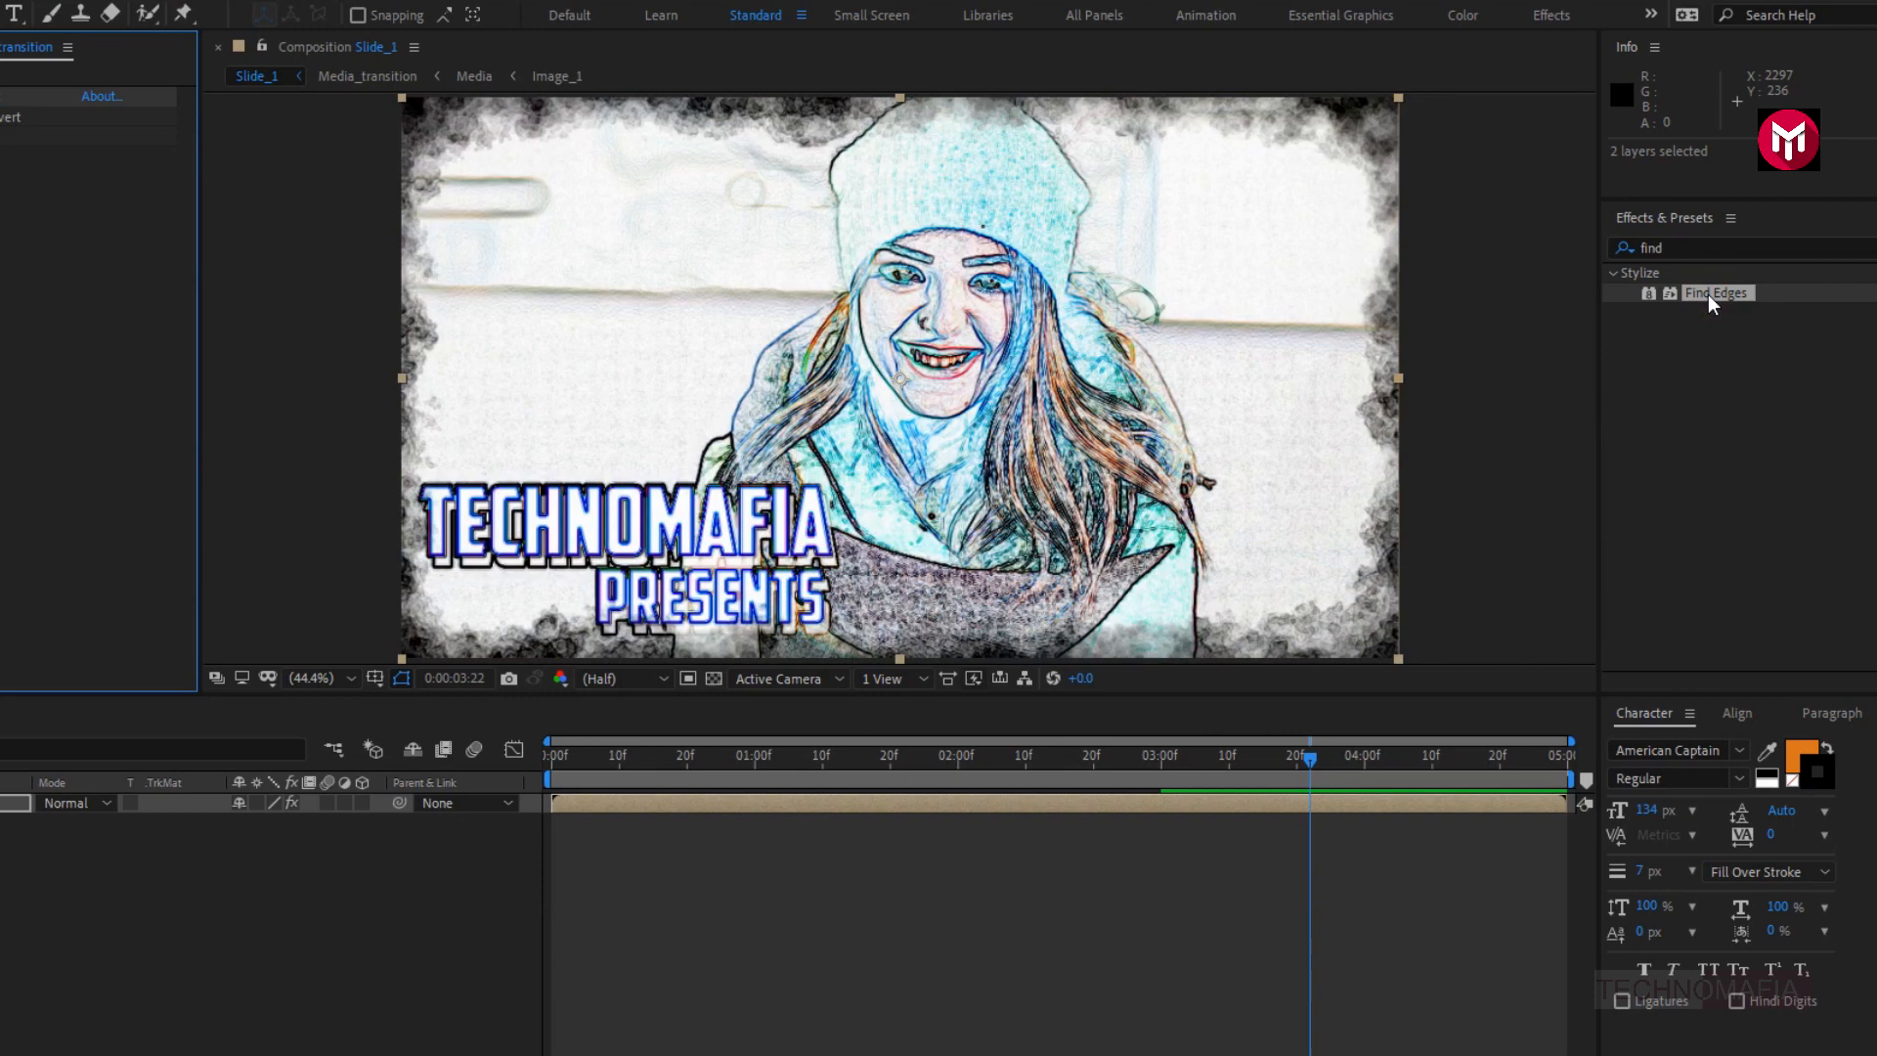
pyautogui.doubleClick(1708, 295)
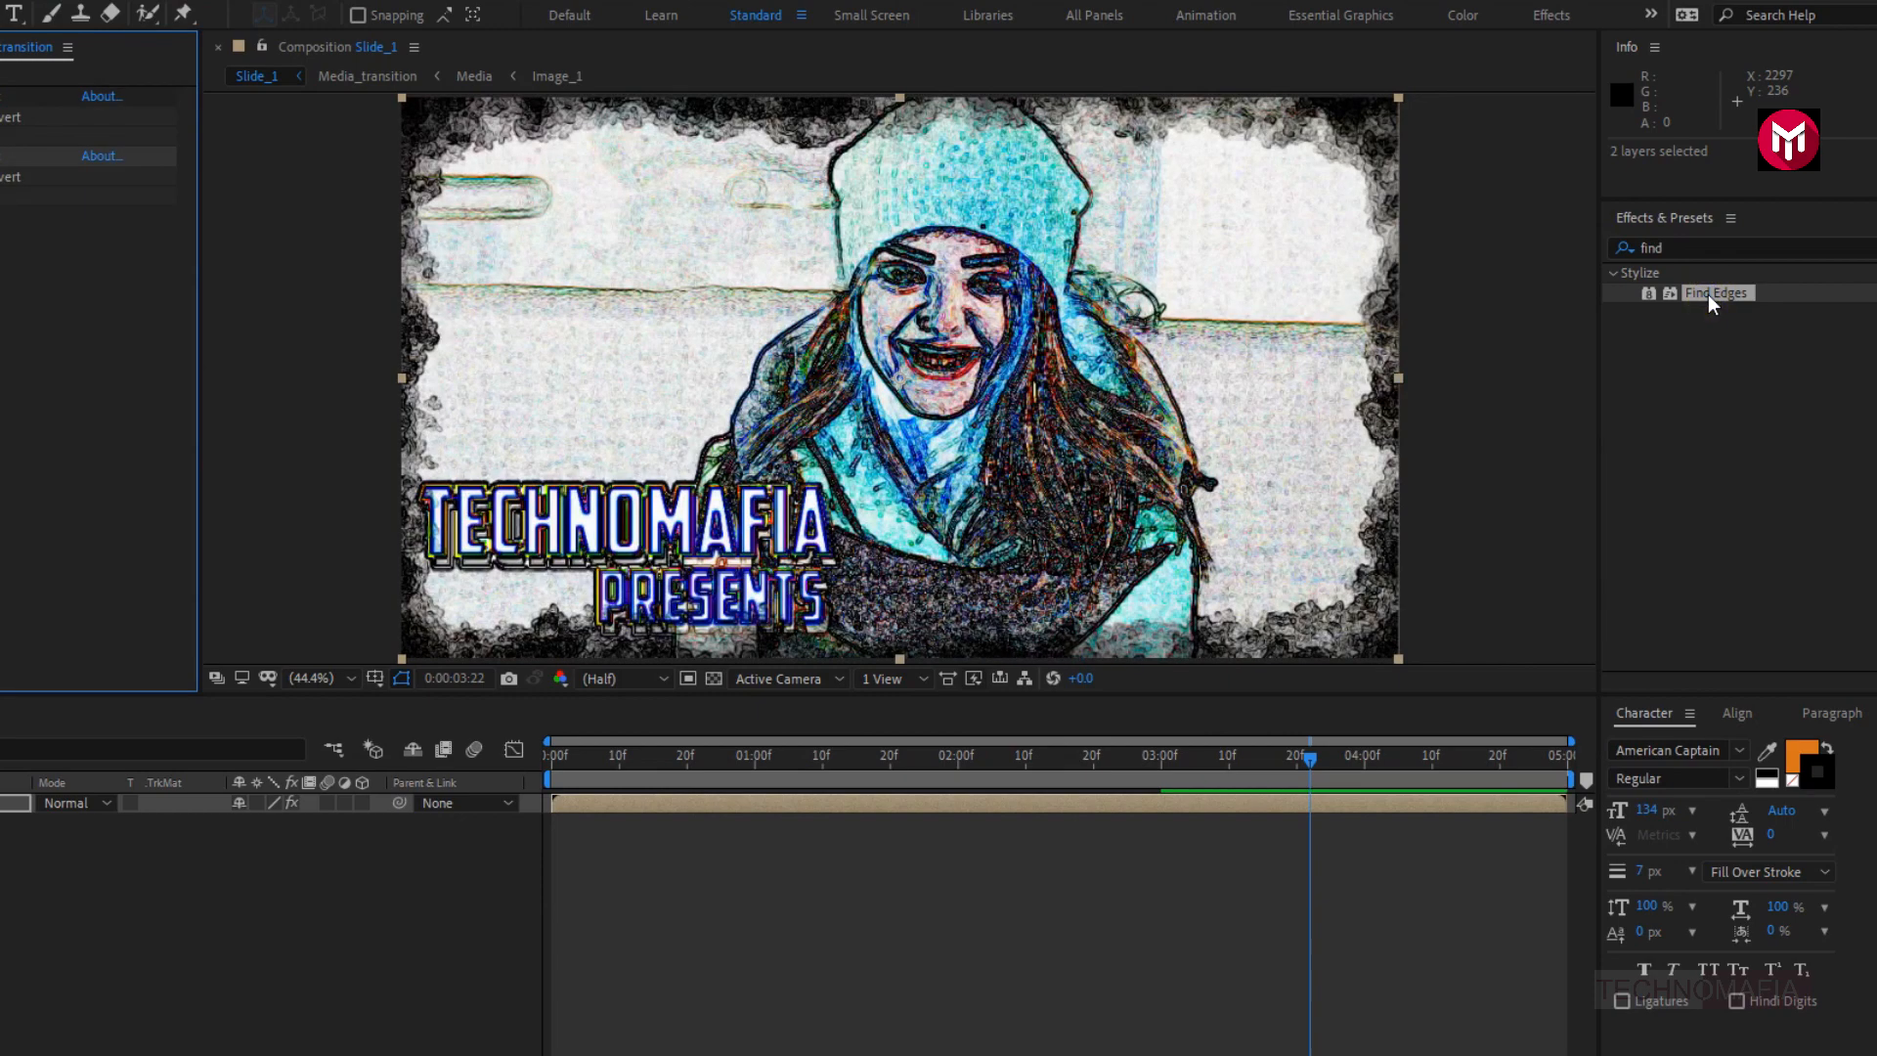
# - Apply the Tint effect to the Media_transition layer after the two Find Edges effects
pyautogui.click(1624, 250)
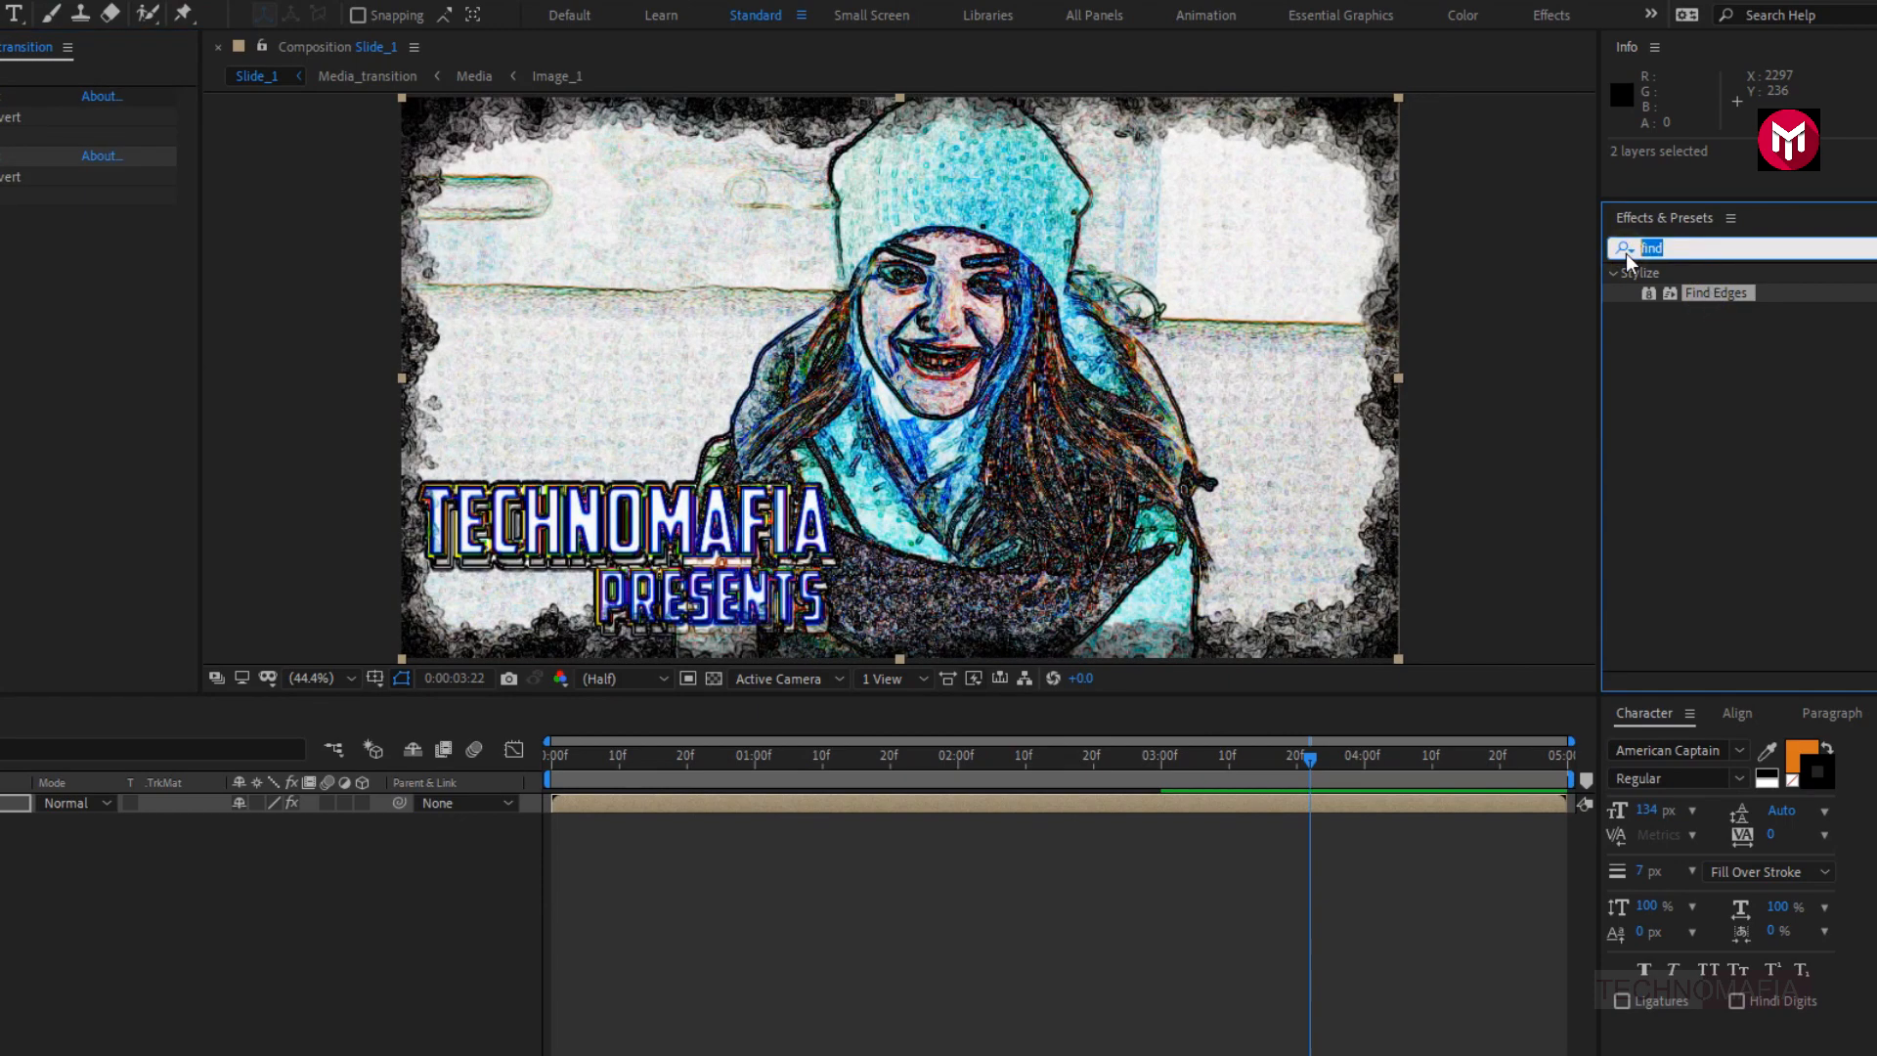
pyautogui.write('tint')
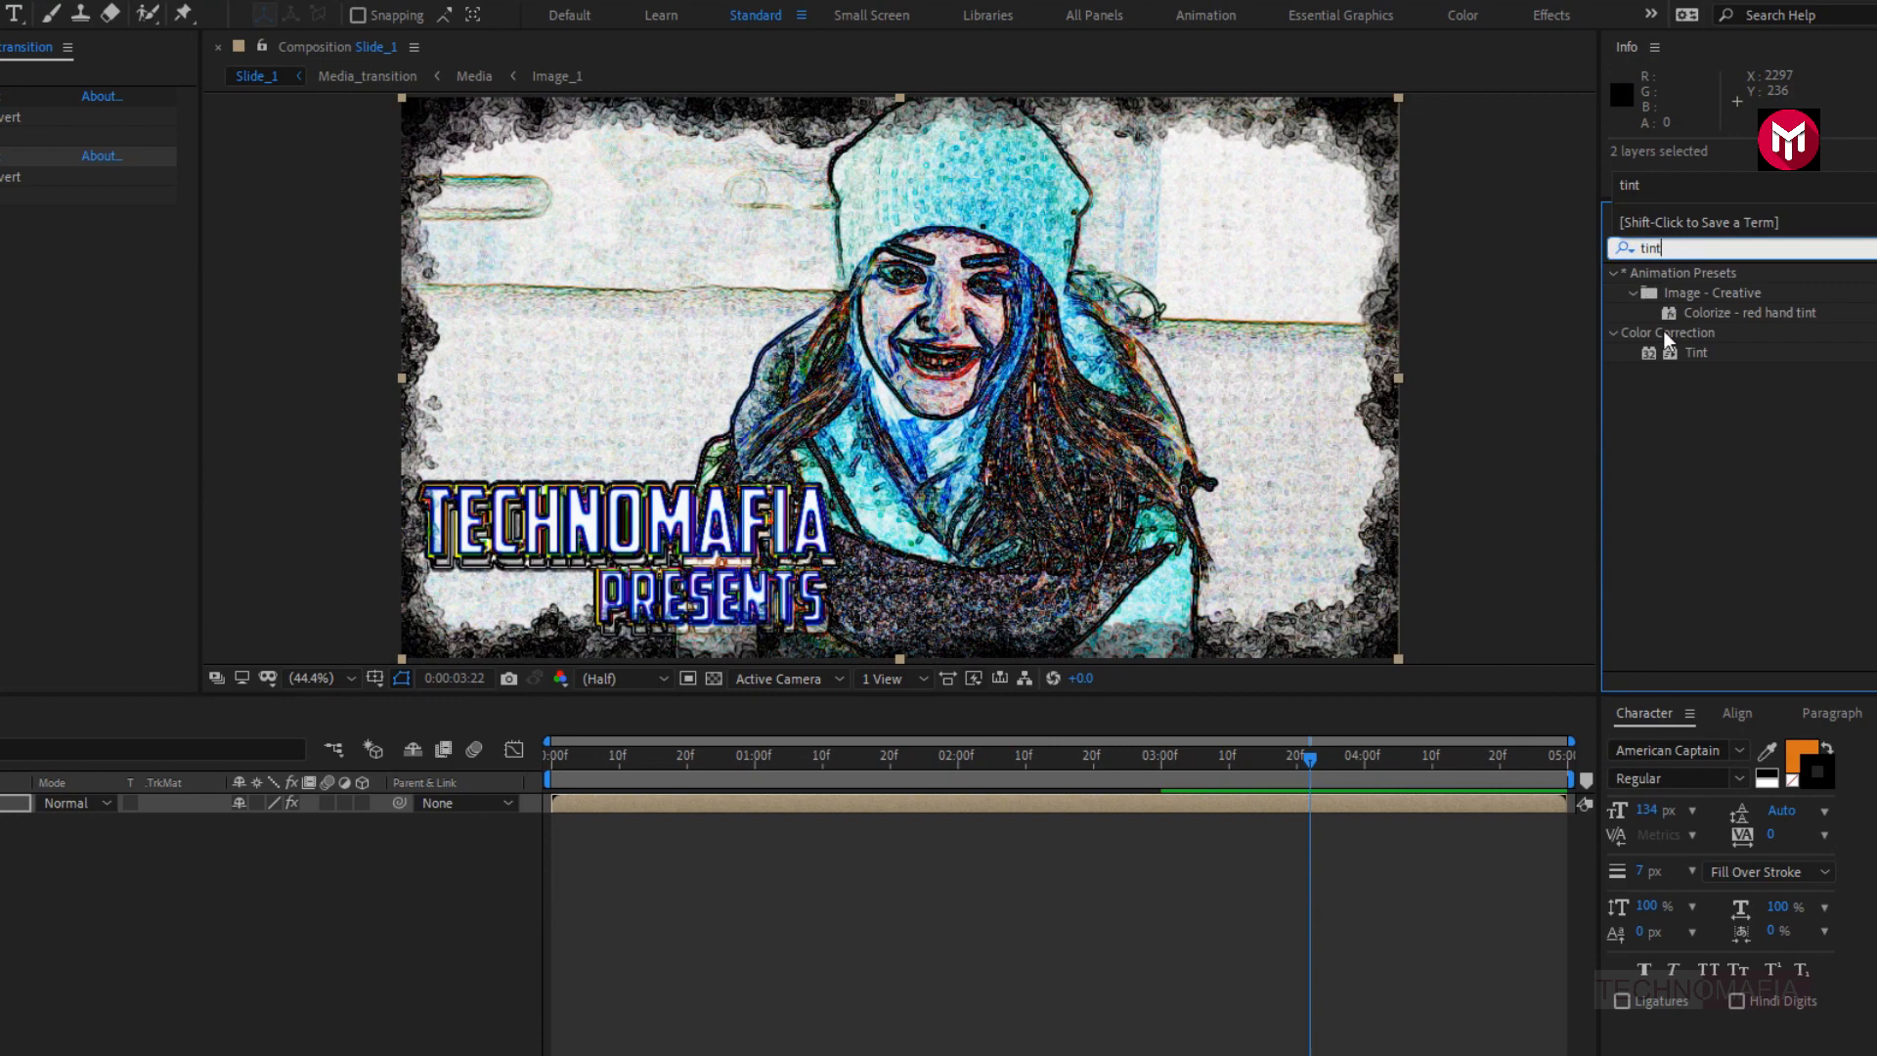
pyautogui.doubleClick(1691, 356)
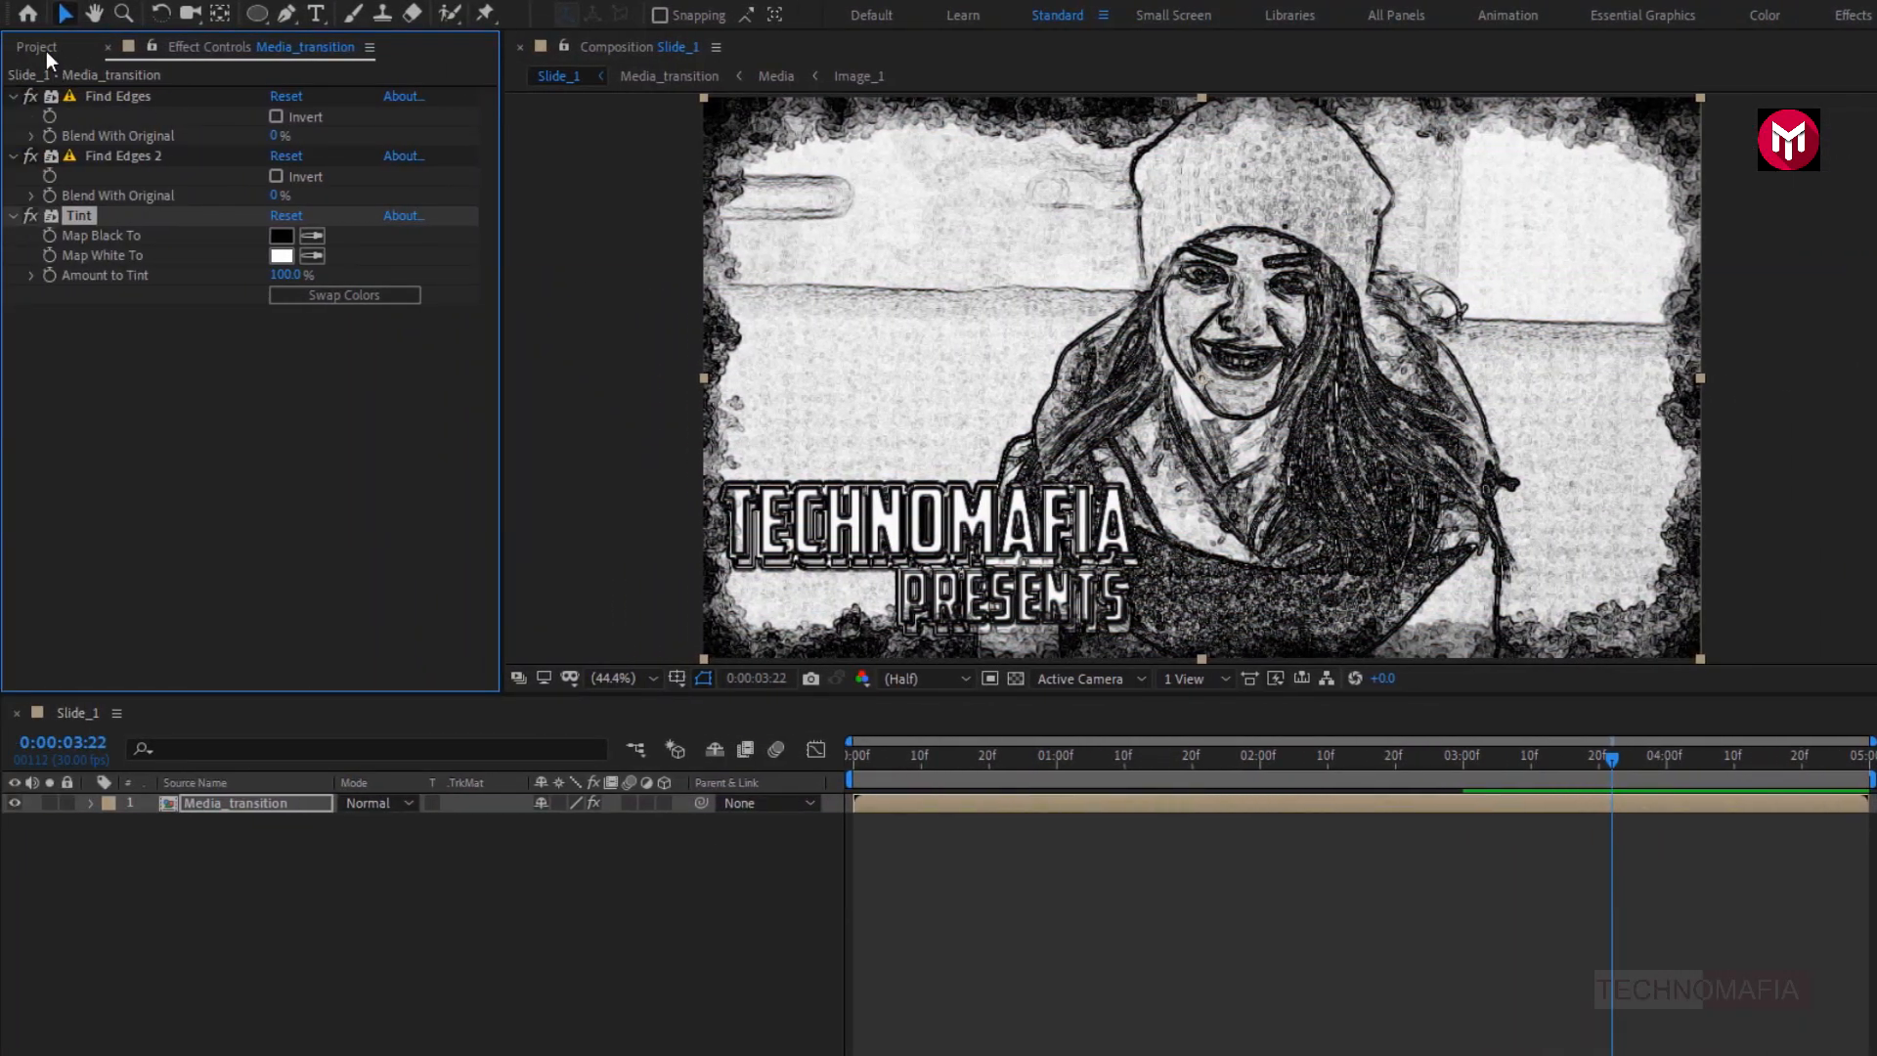
# - Add a second copy of the Media_transition composition above the existing layer and set its blending mode to Hard Light
pyautogui.click(45, 50)
pyautogui.click(88, 326)
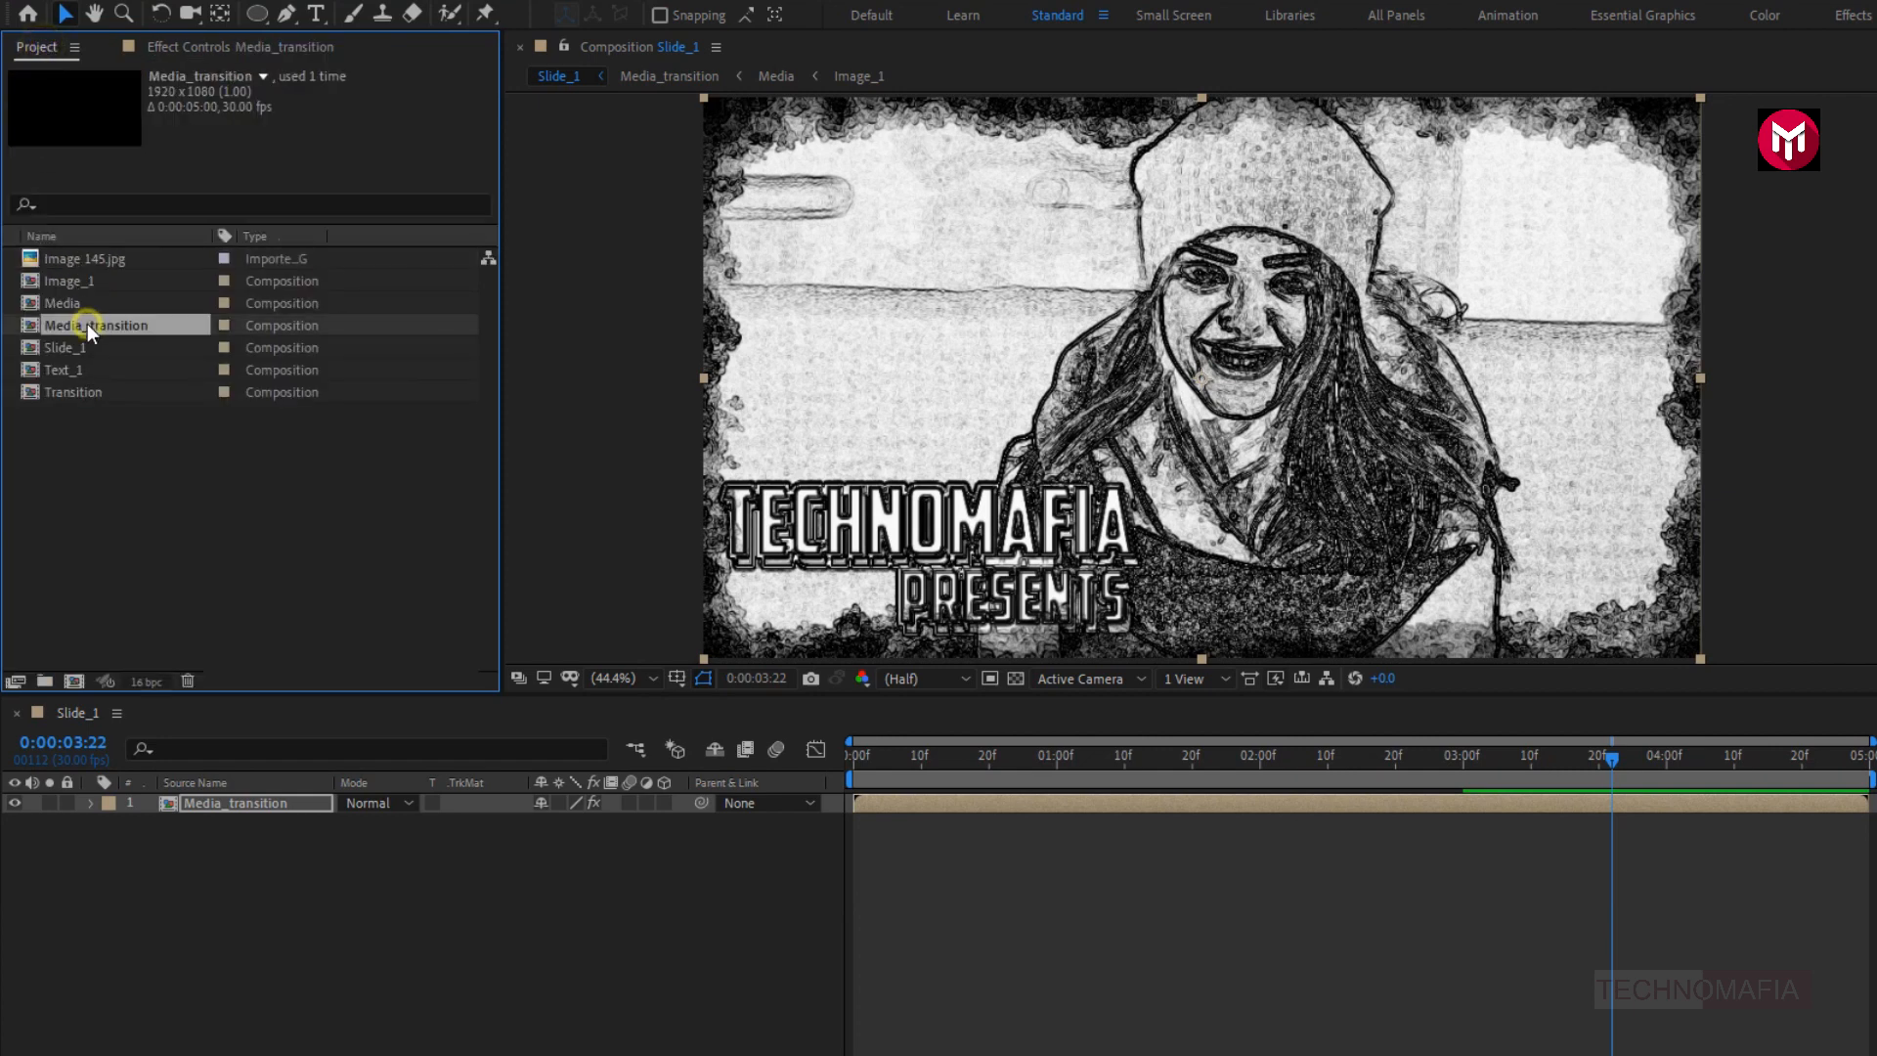
pyautogui.moveTo(107, 366); pyautogui.dragTo(223, 801)
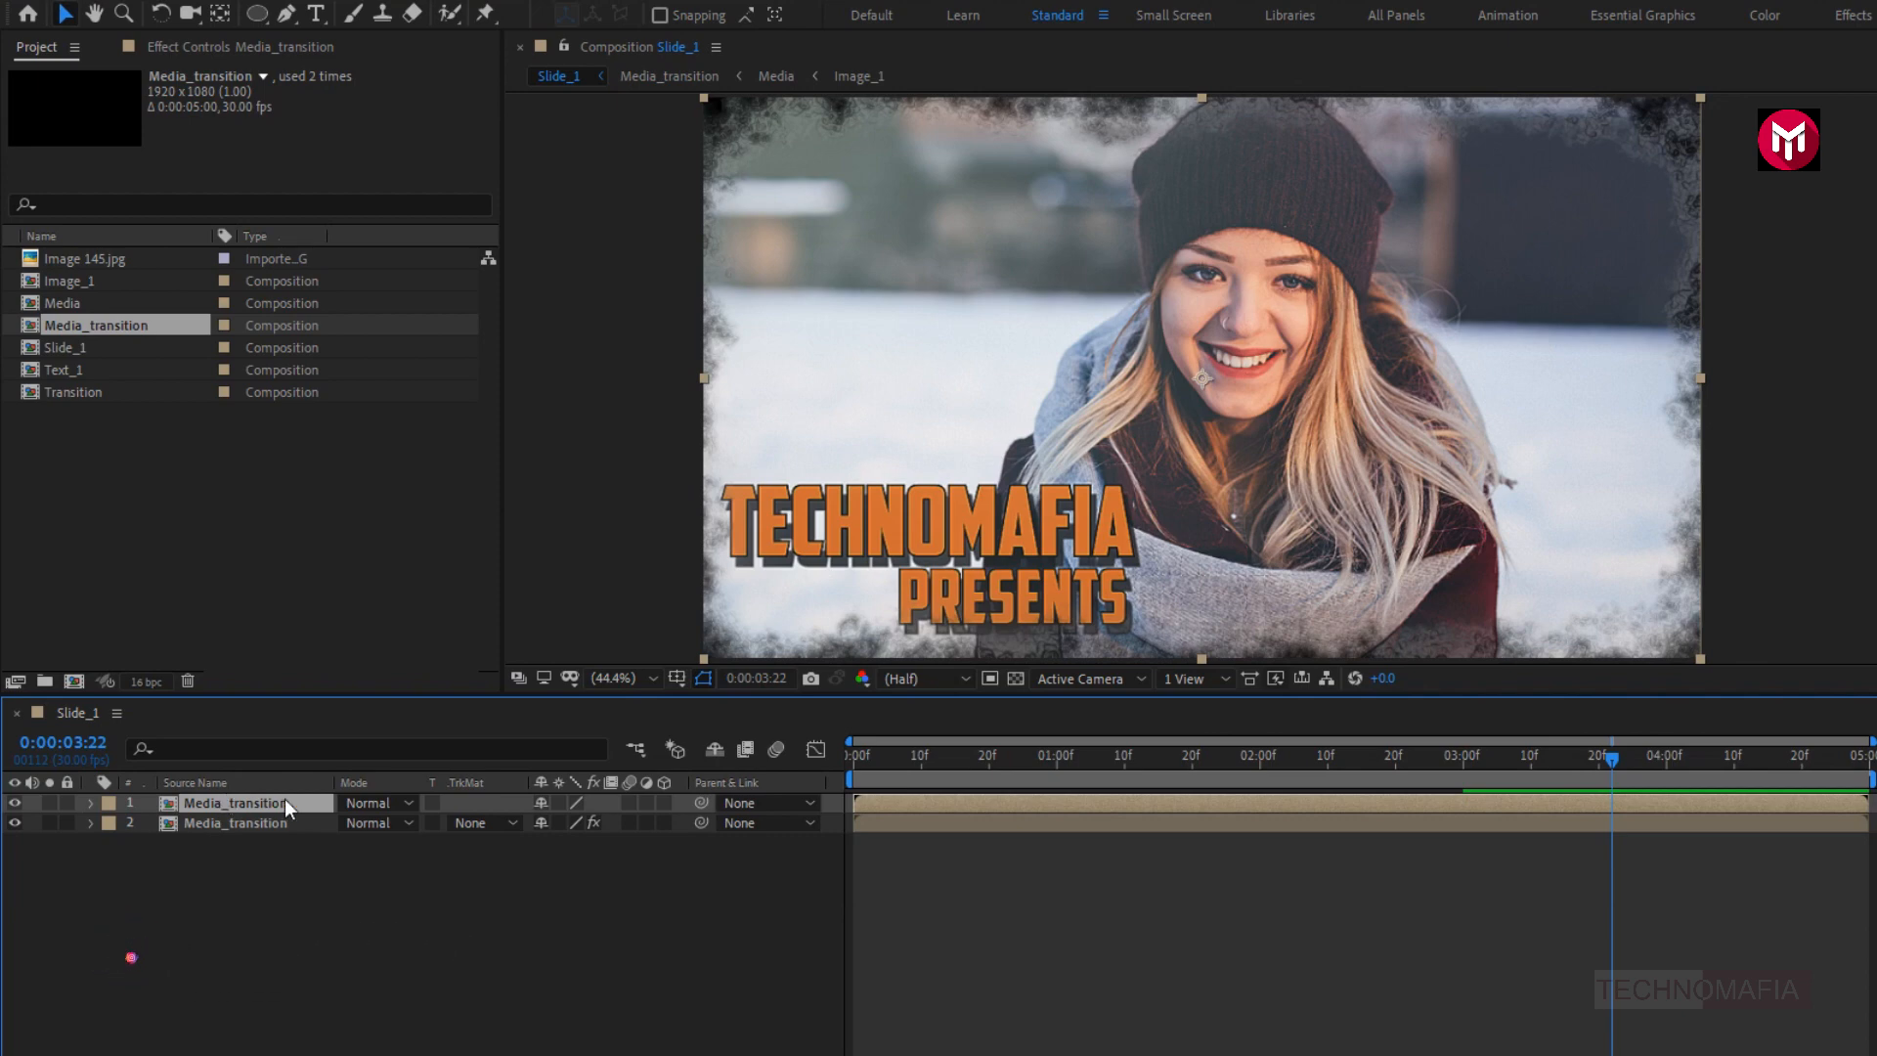
pyautogui.click(356, 803)
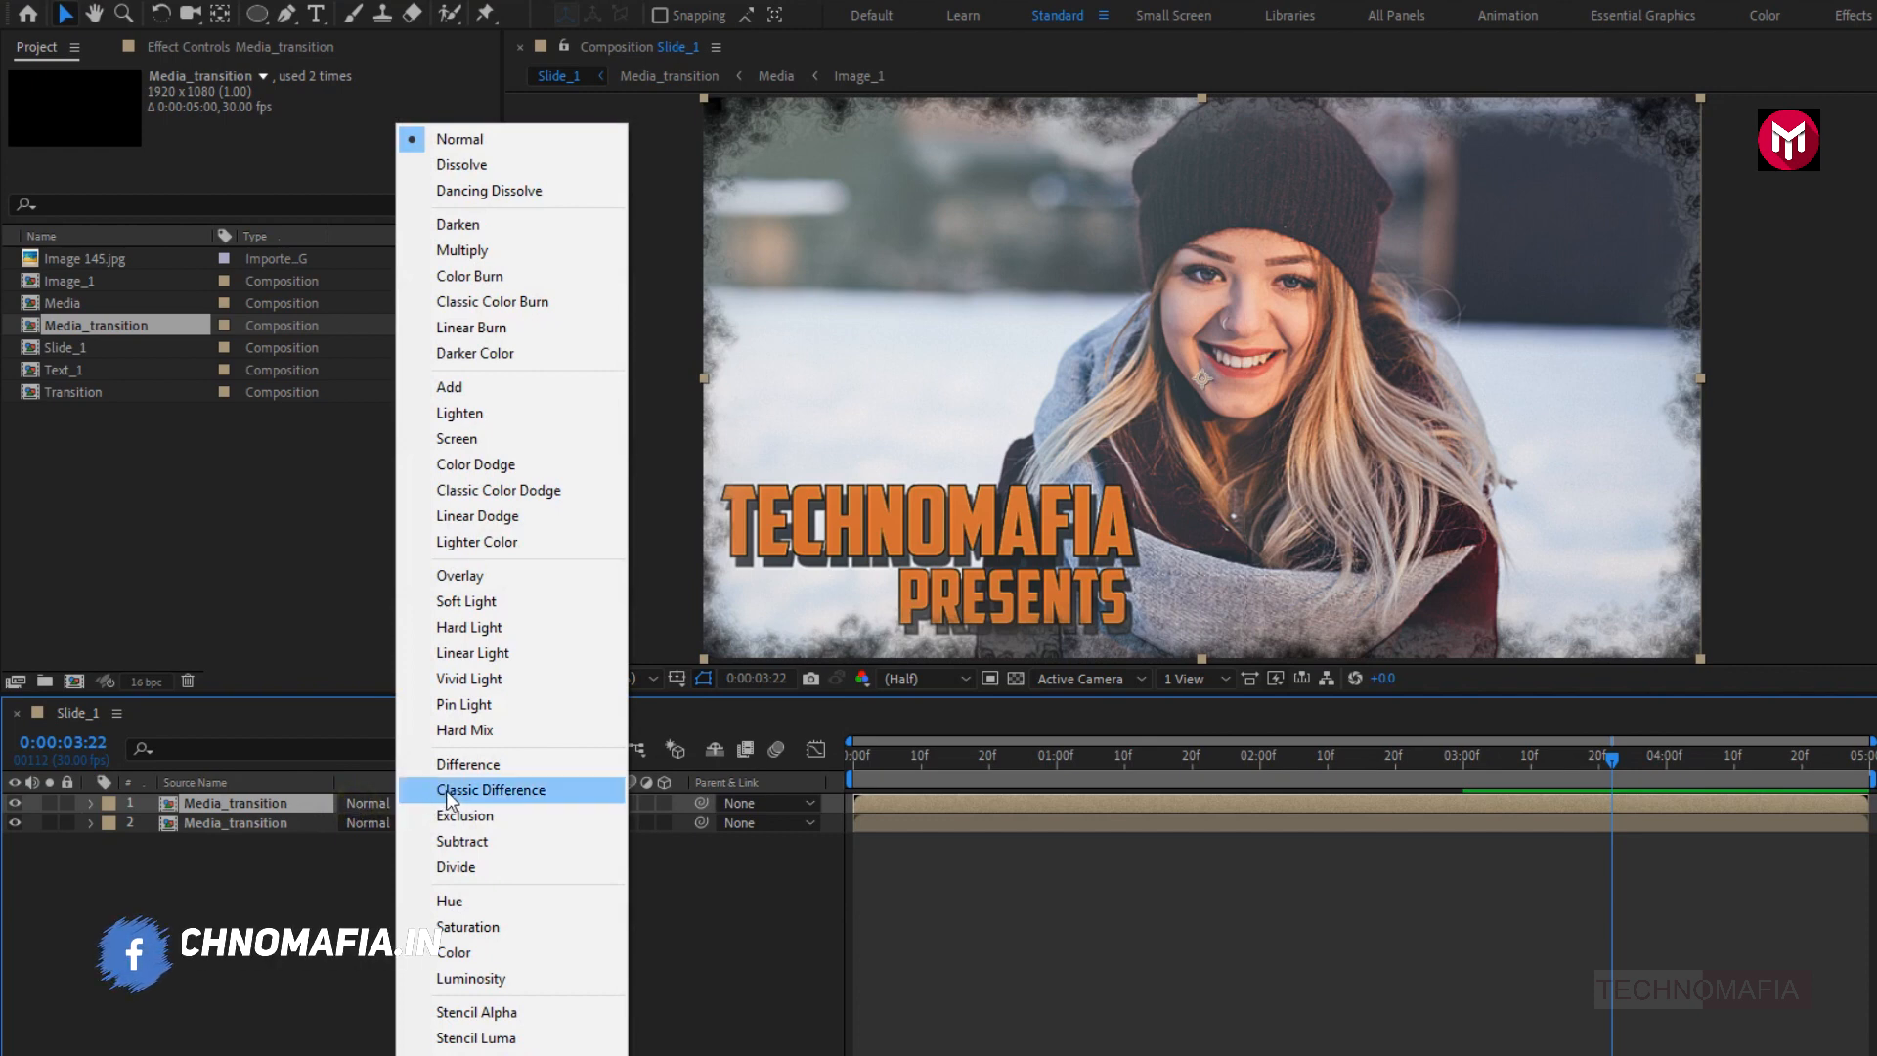
pyautogui.click(457, 626)
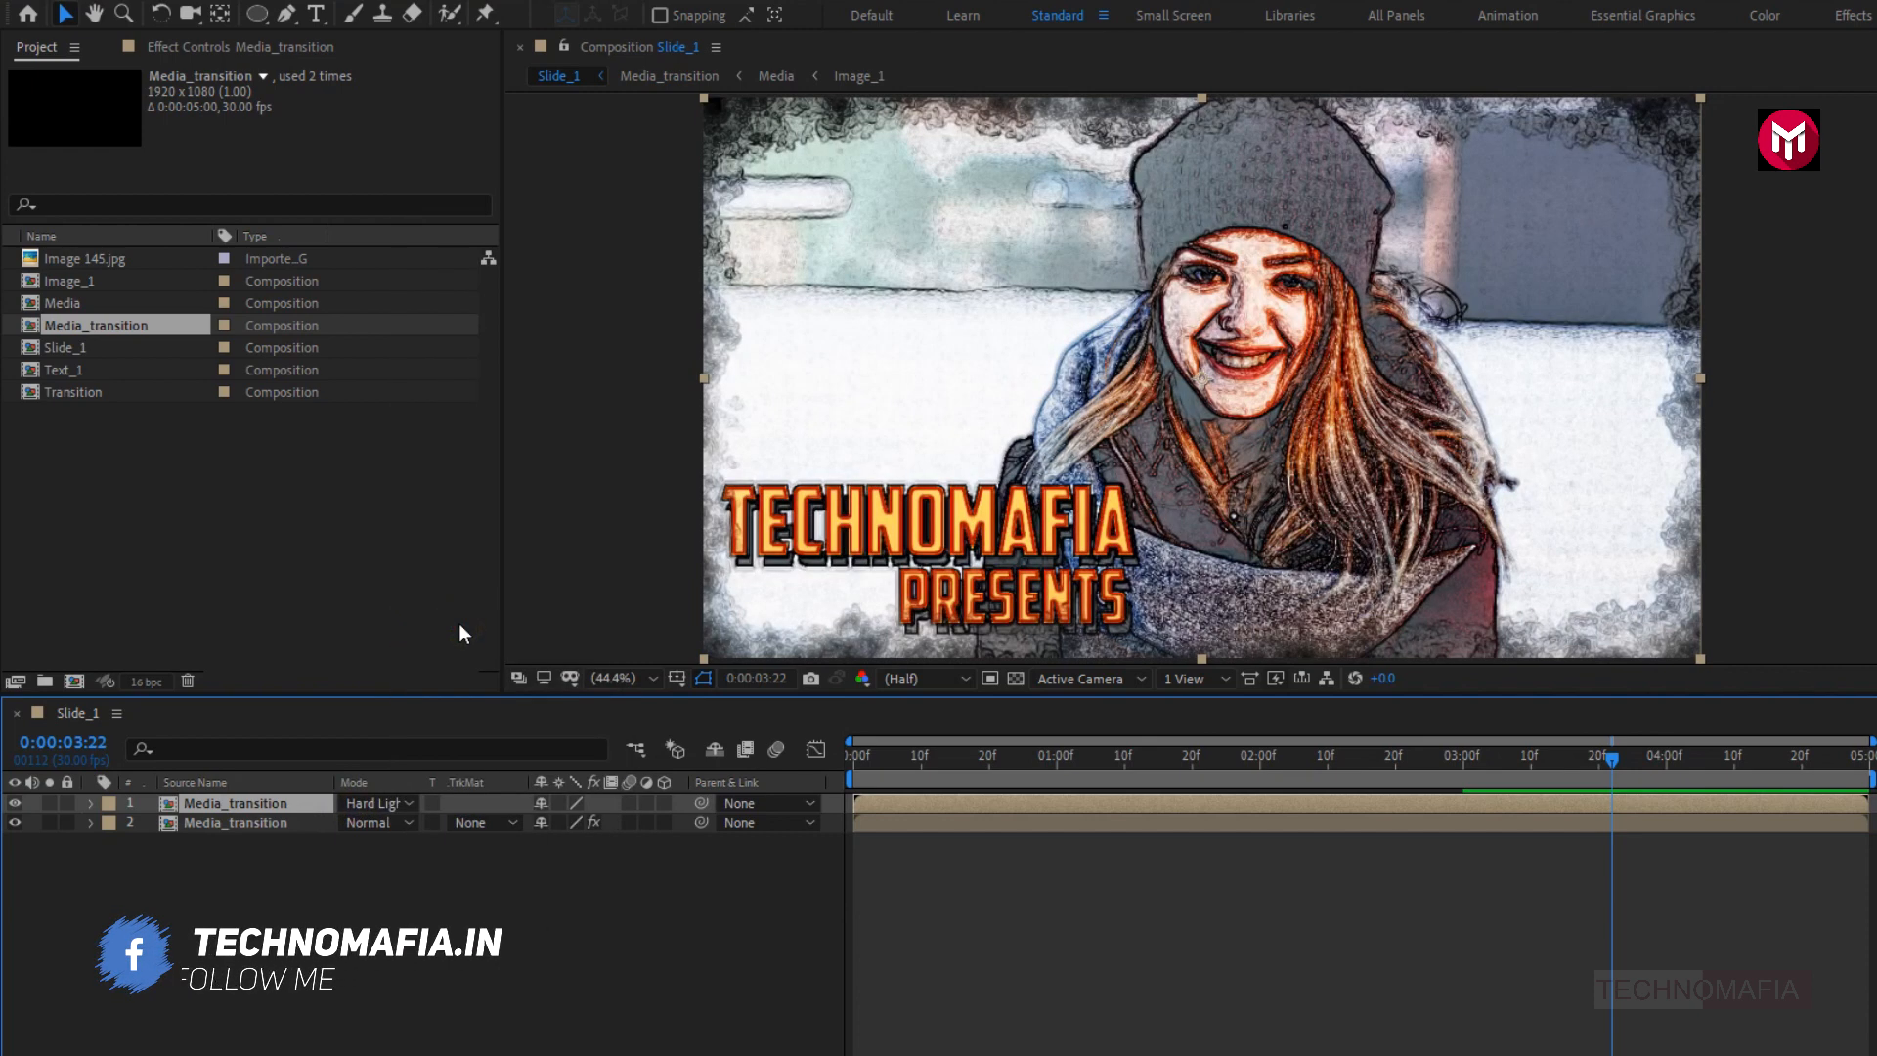
# - Set the lower Media_transition layer's track matte to Luma Inverted Matte and turn the matte layer's visibility back on
pyautogui.click(268, 823)
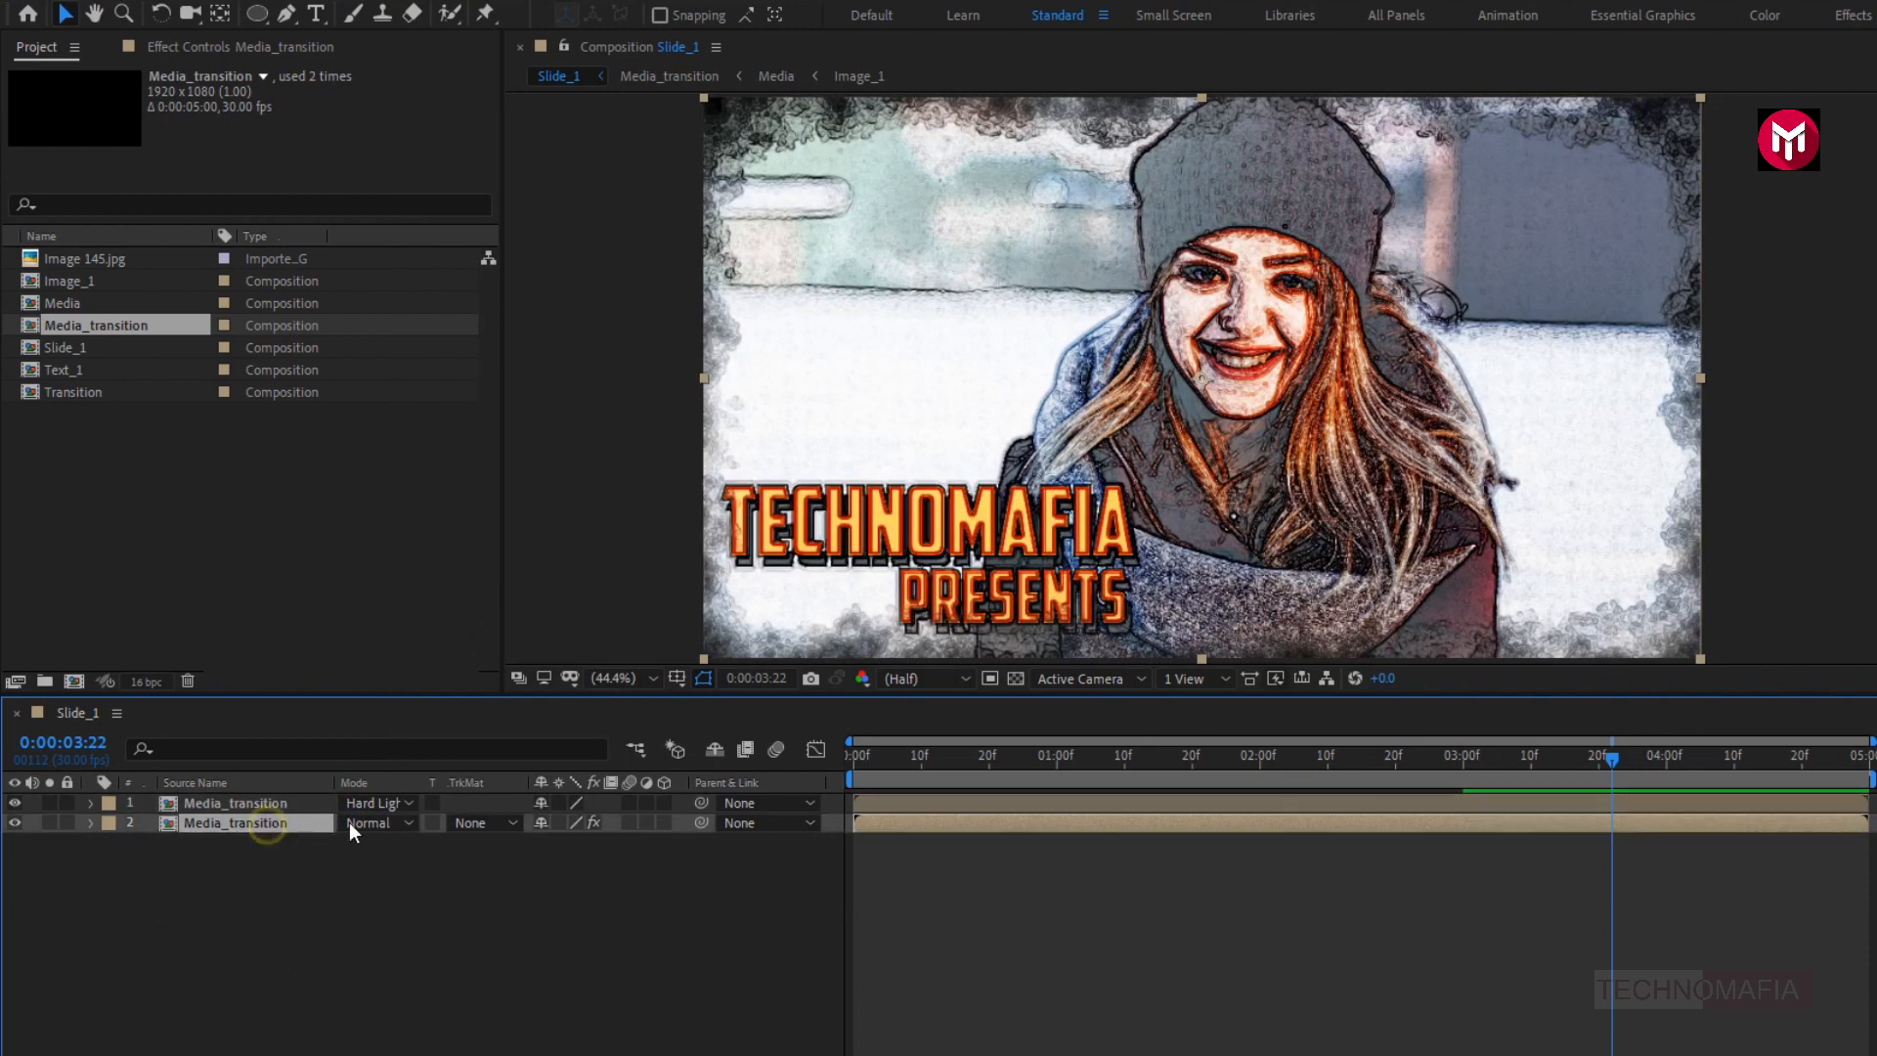
pyautogui.click(479, 821)
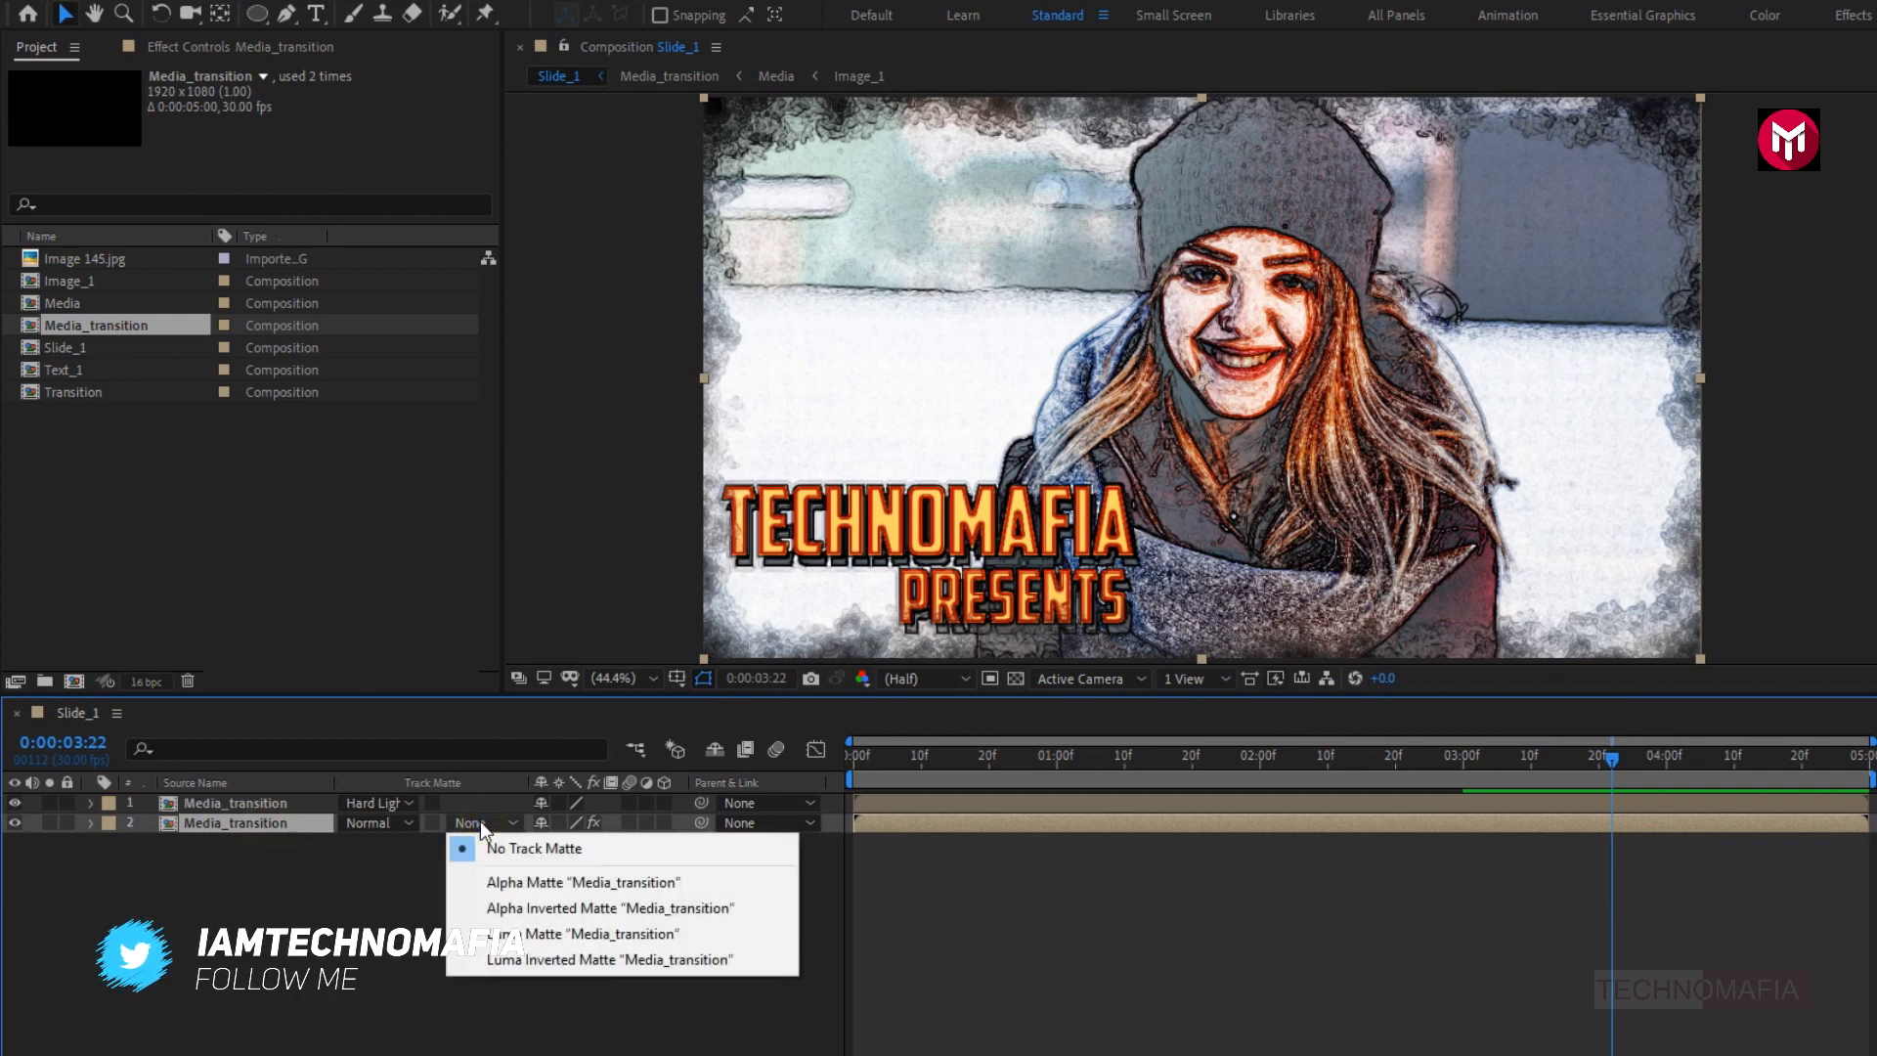
pyautogui.click(518, 958)
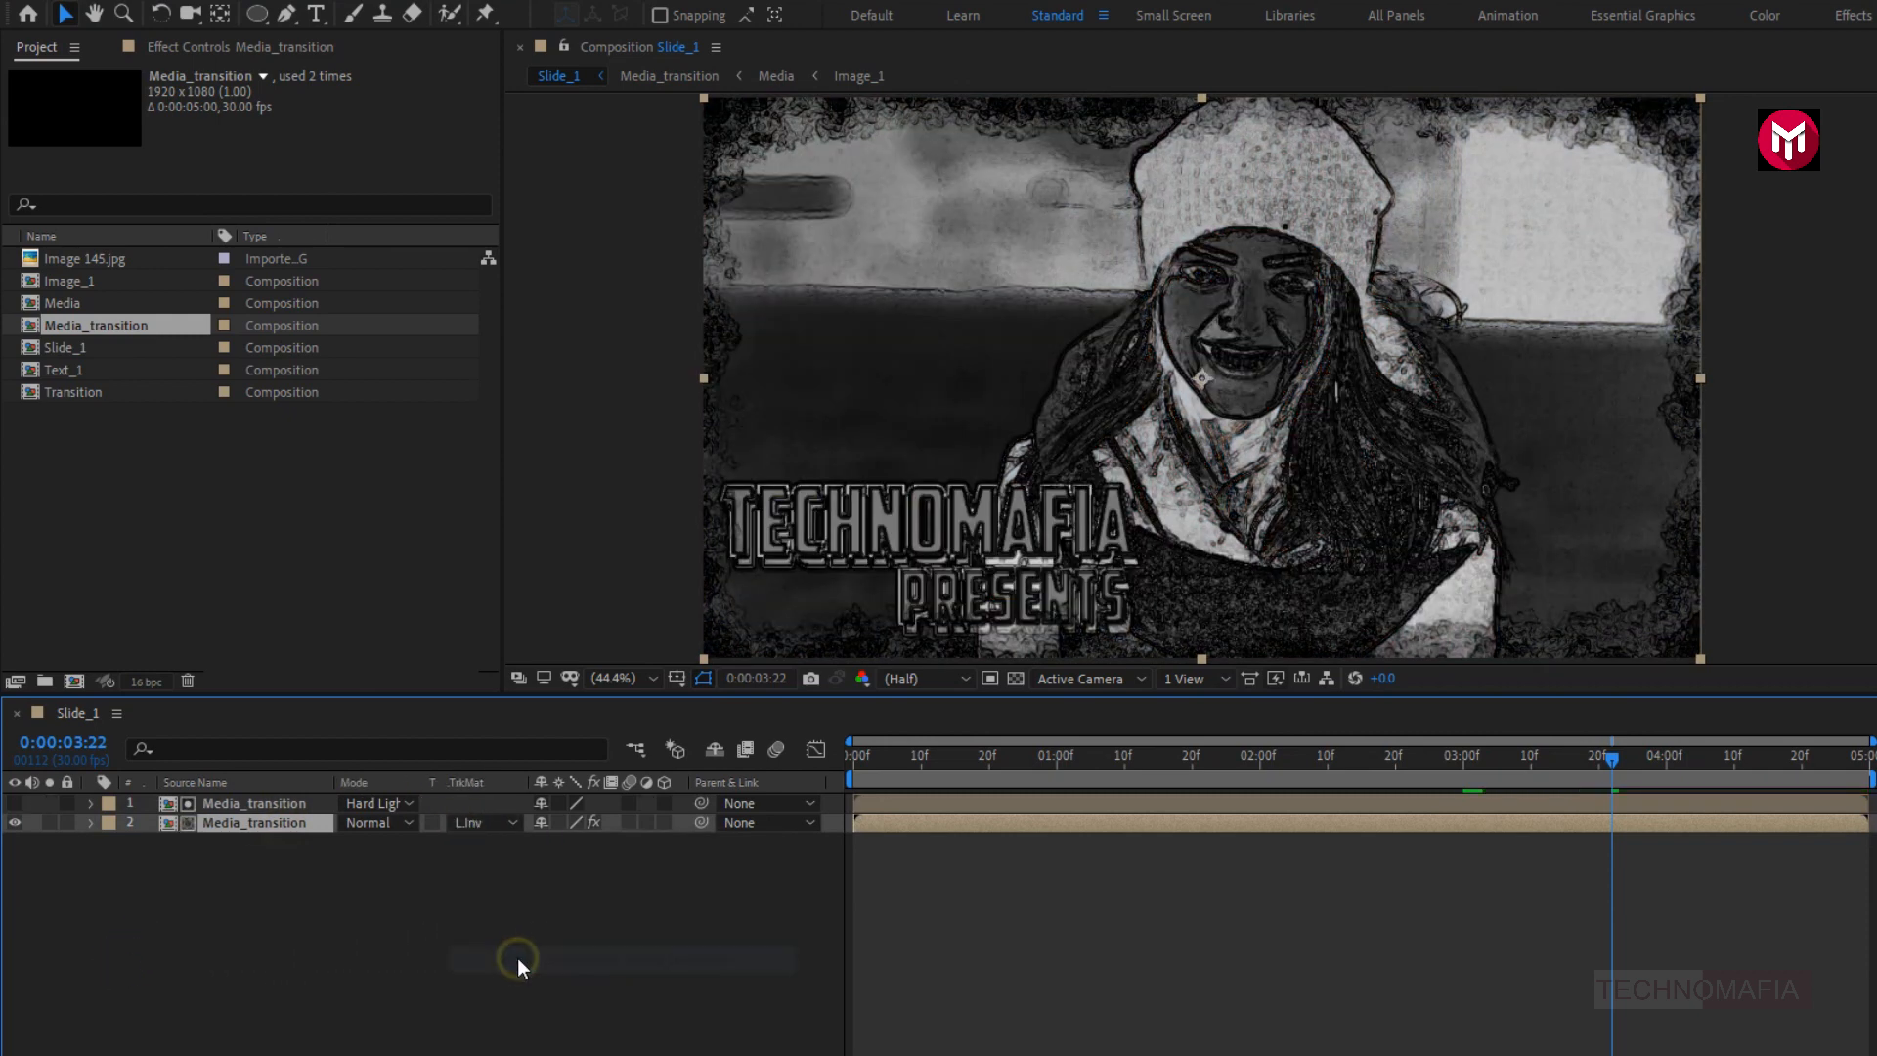
pyautogui.click(15, 803)
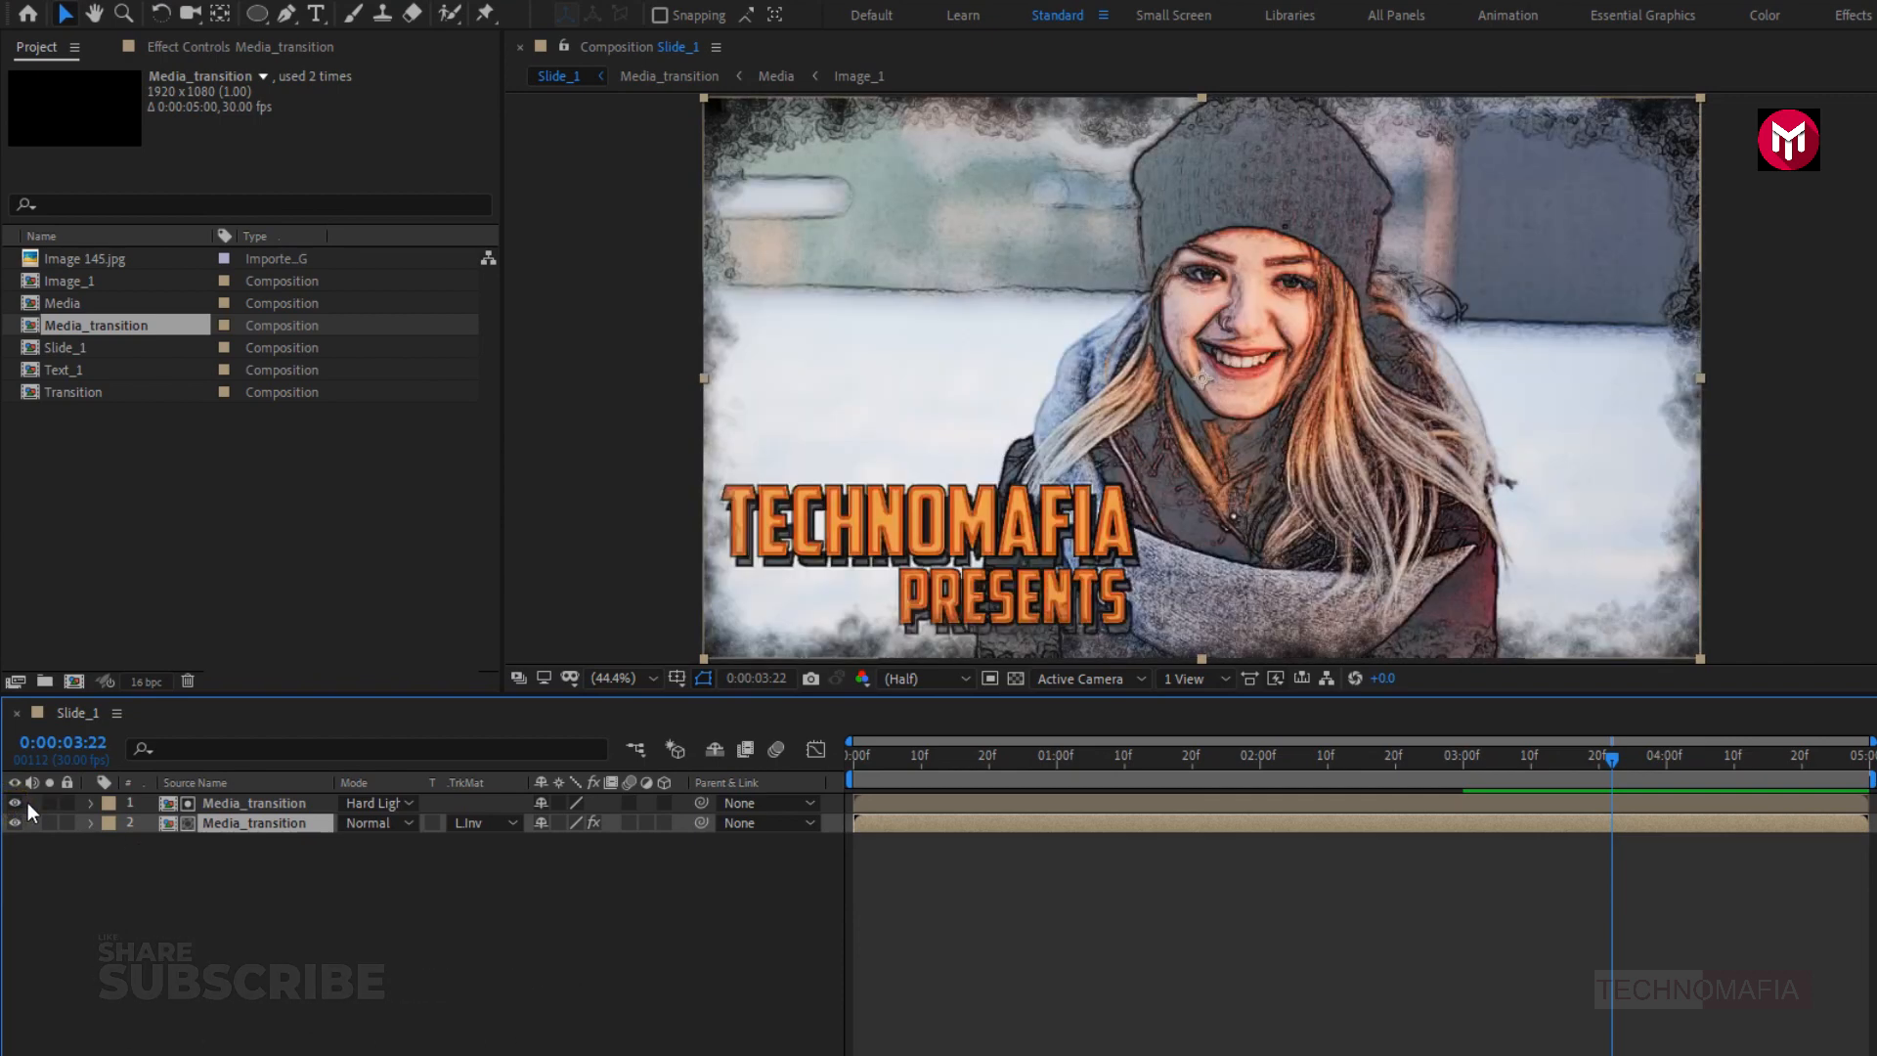
# - Place a third copy of Media_transition at the top of the layer stack and blend it in Hard Light mode
pyautogui.moveTo(96, 320); pyautogui.dragTo(243, 794)
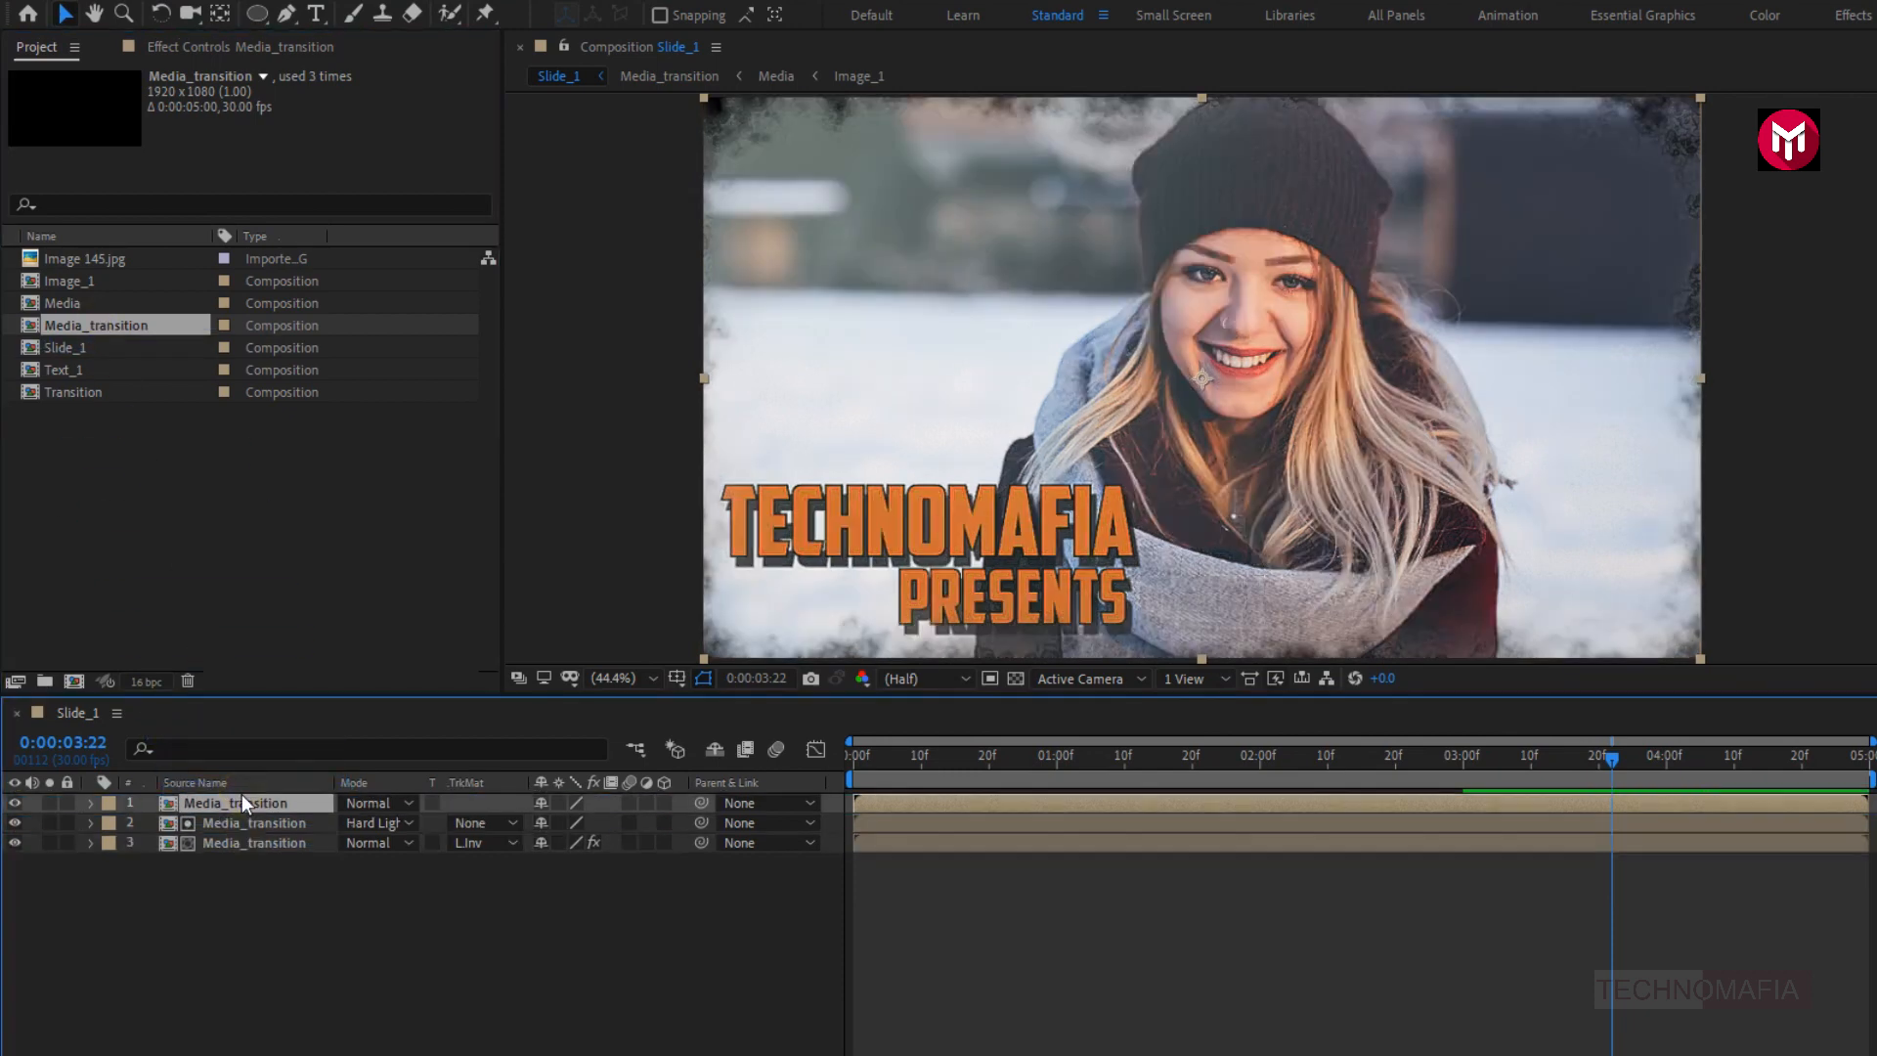
pyautogui.click(343, 804)
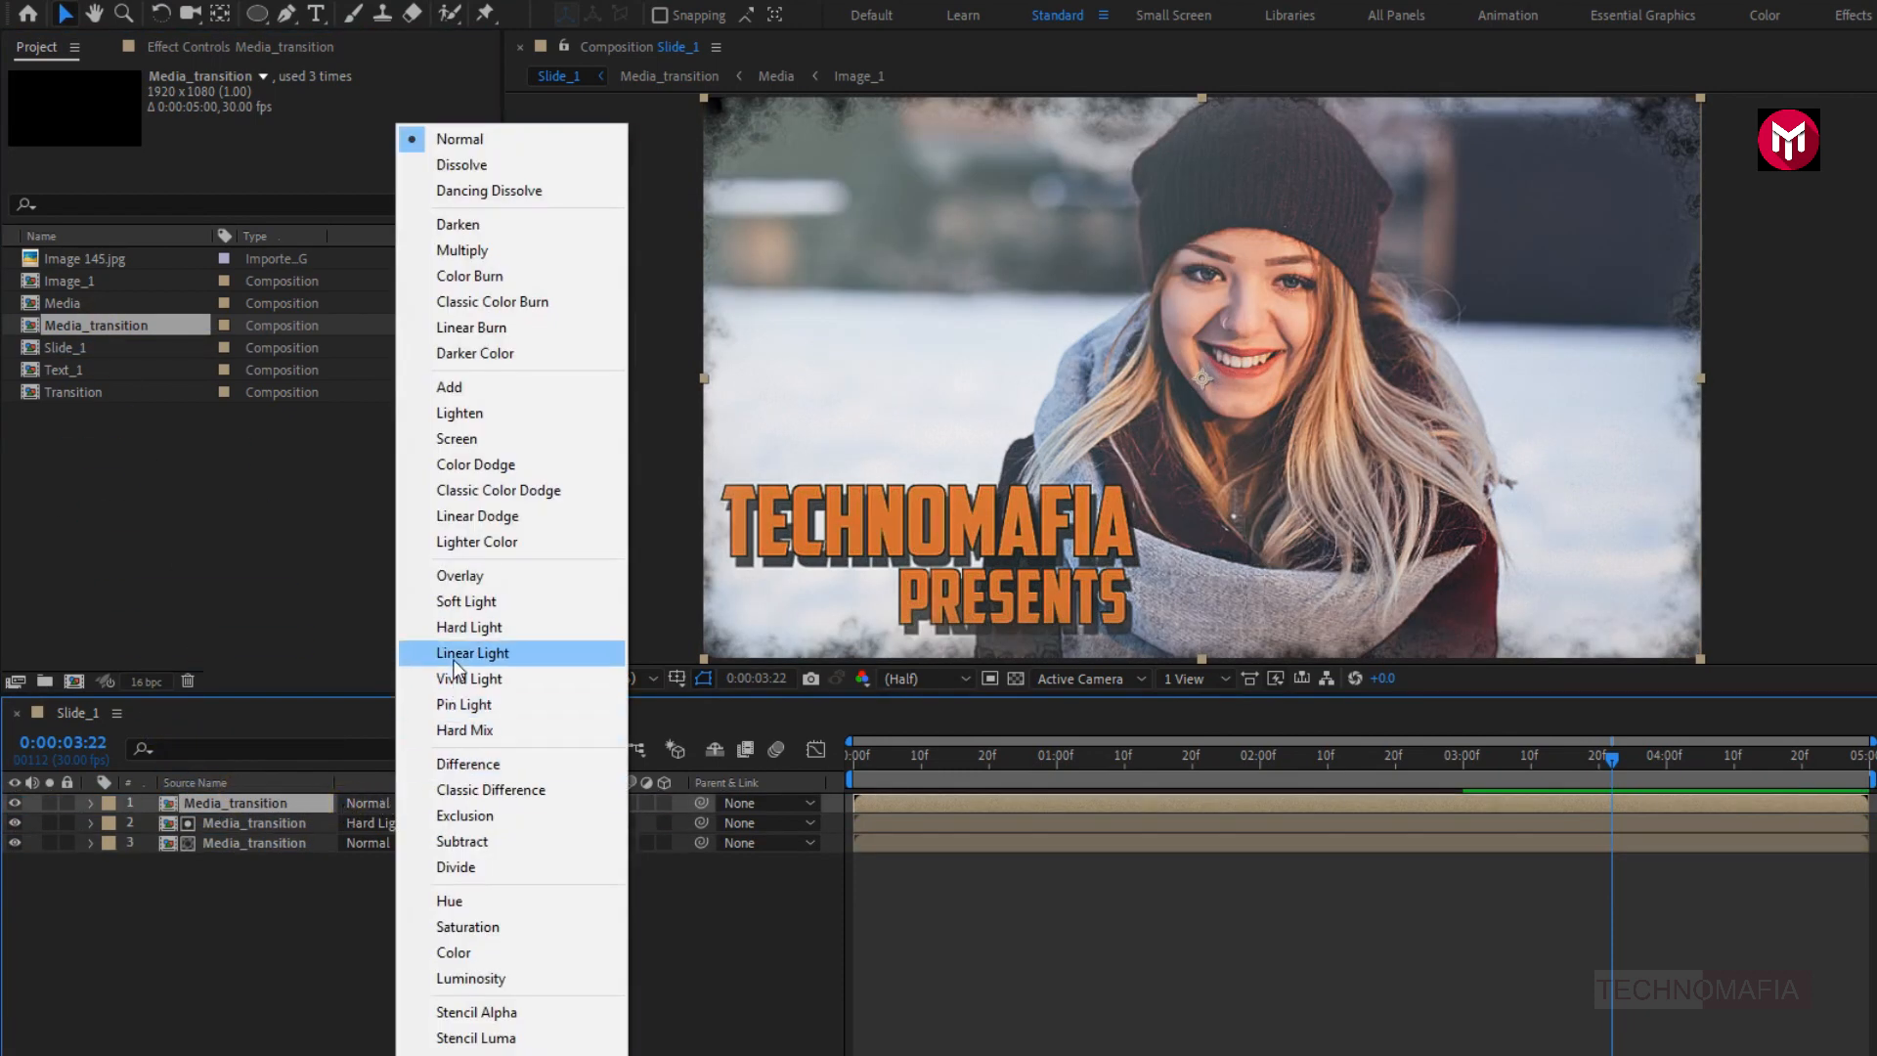
pyautogui.click(459, 627)
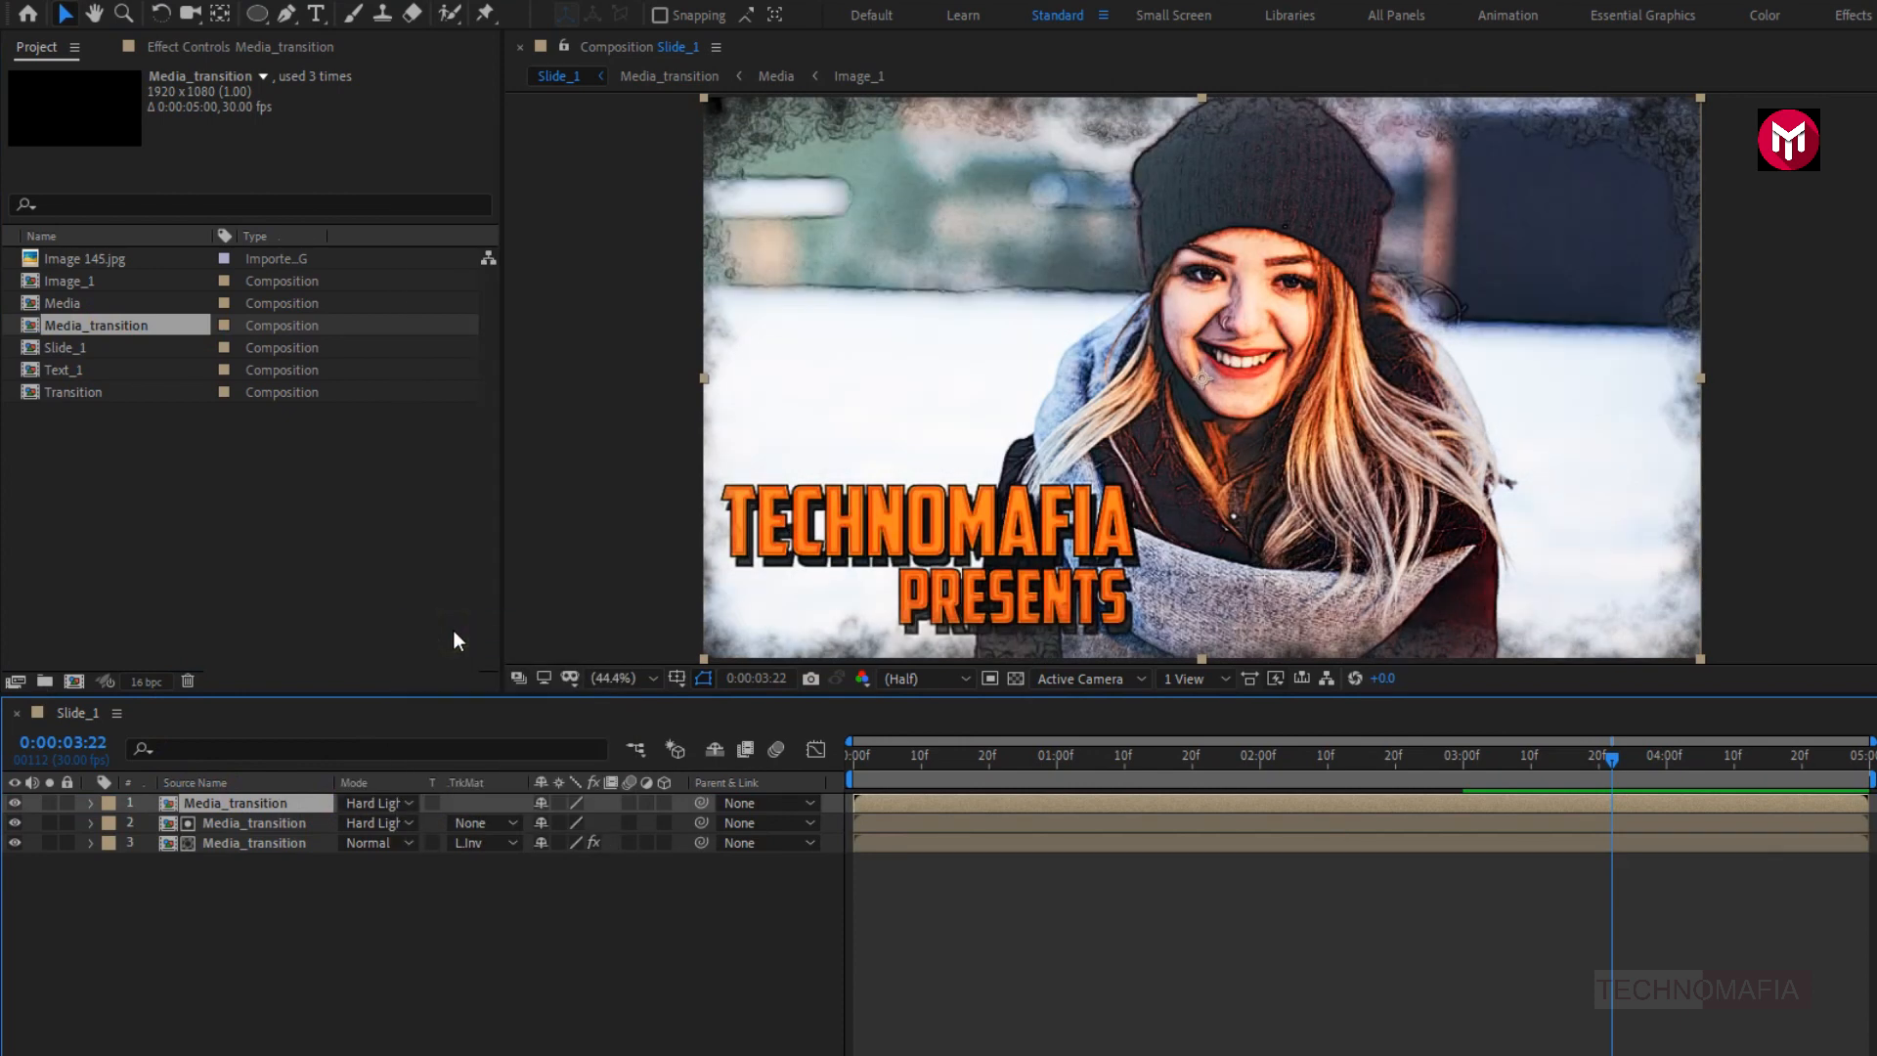
# - Create a new adjustment layer above the three Media_transition layers in Slide_1
pyautogui.rightClick(208, 927)
pyautogui.moveTo(307, 672)
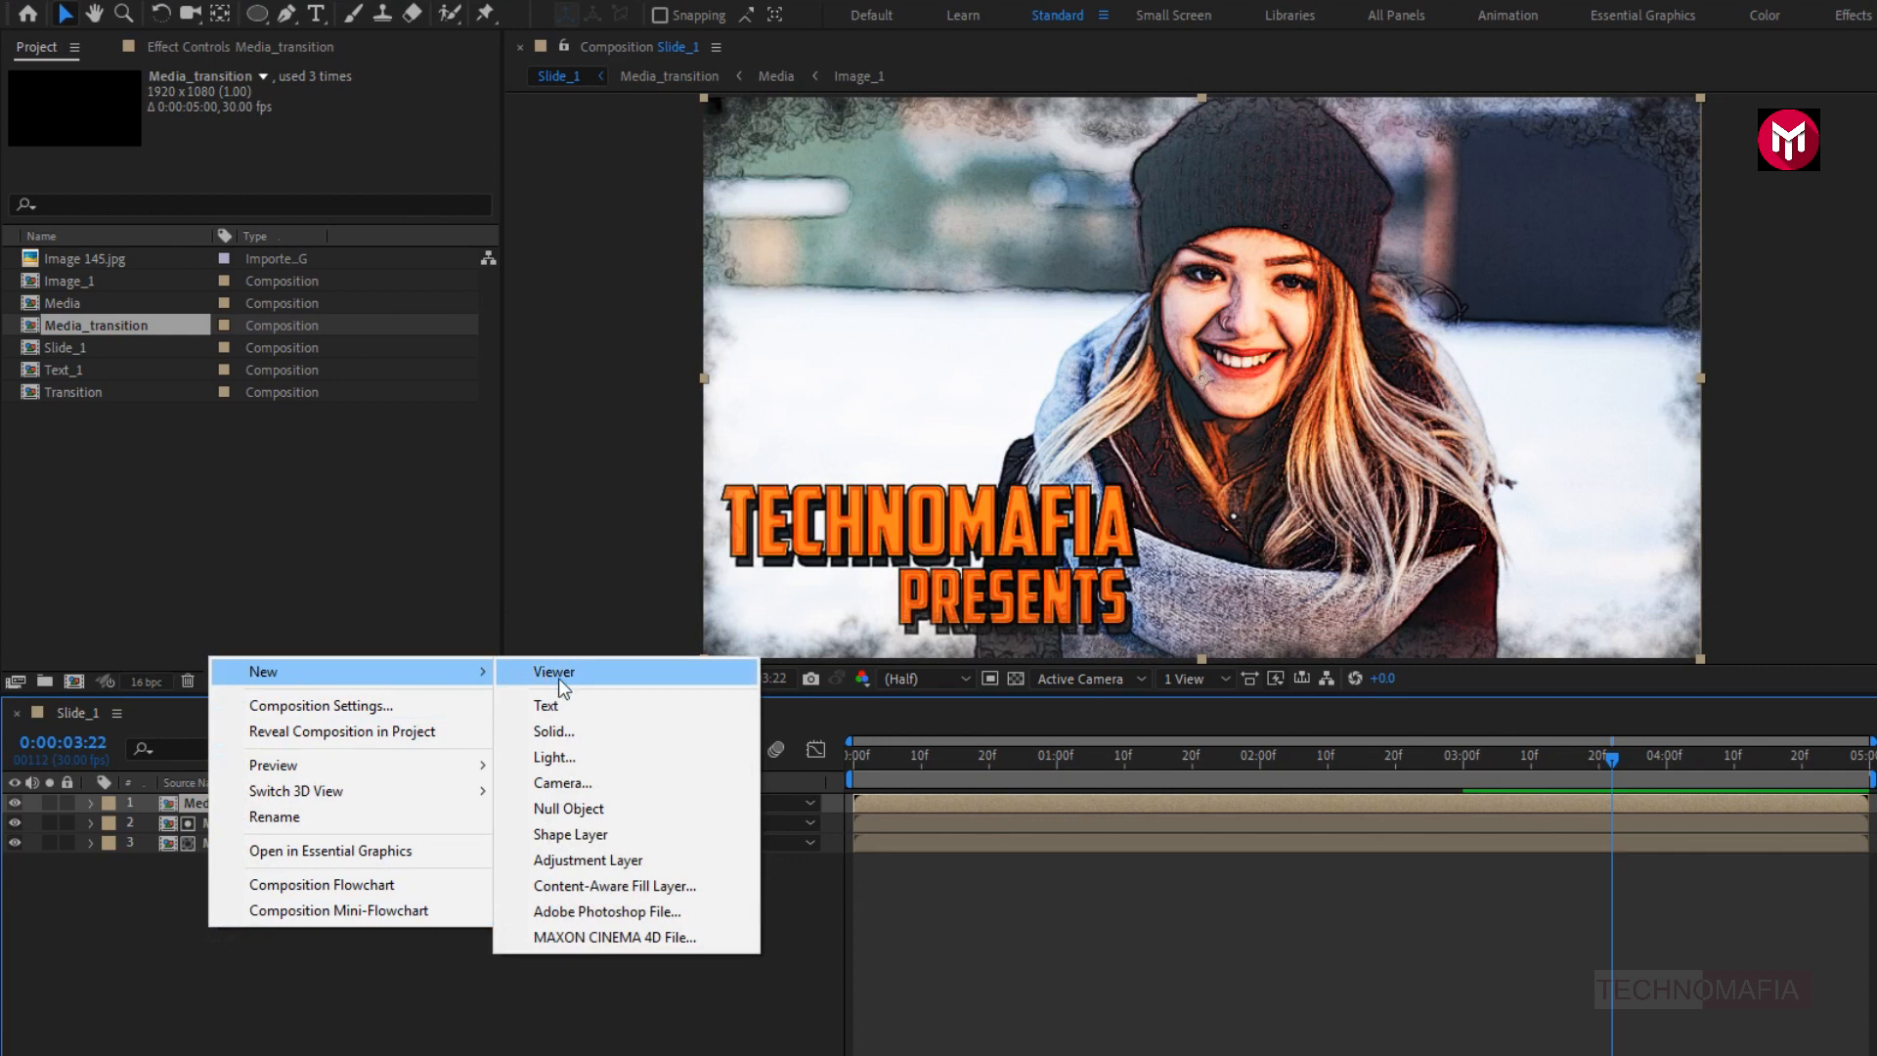
pyautogui.click(559, 860)
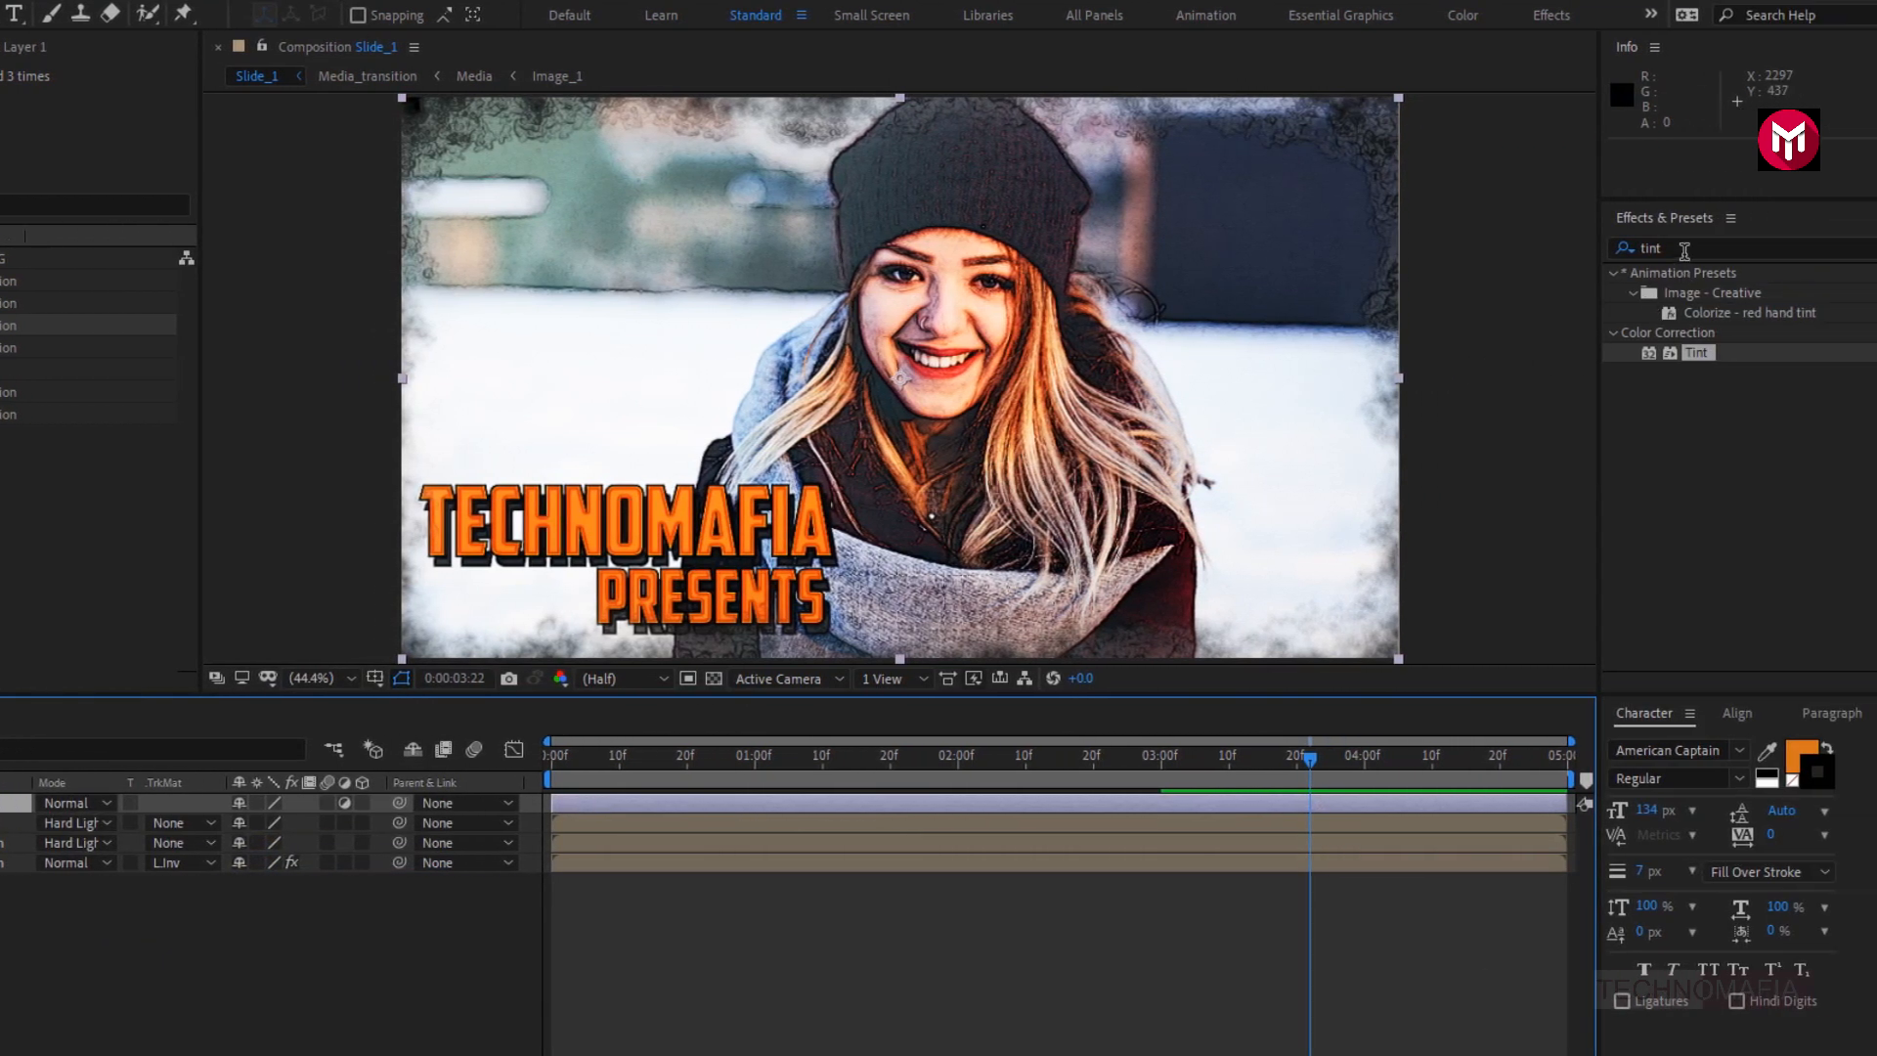
# - Apply the Sharpen effect to the adjustment layer with a Sharpen Amount of 28 and preview Slide_1 from the start
pyautogui.click(1684, 250)
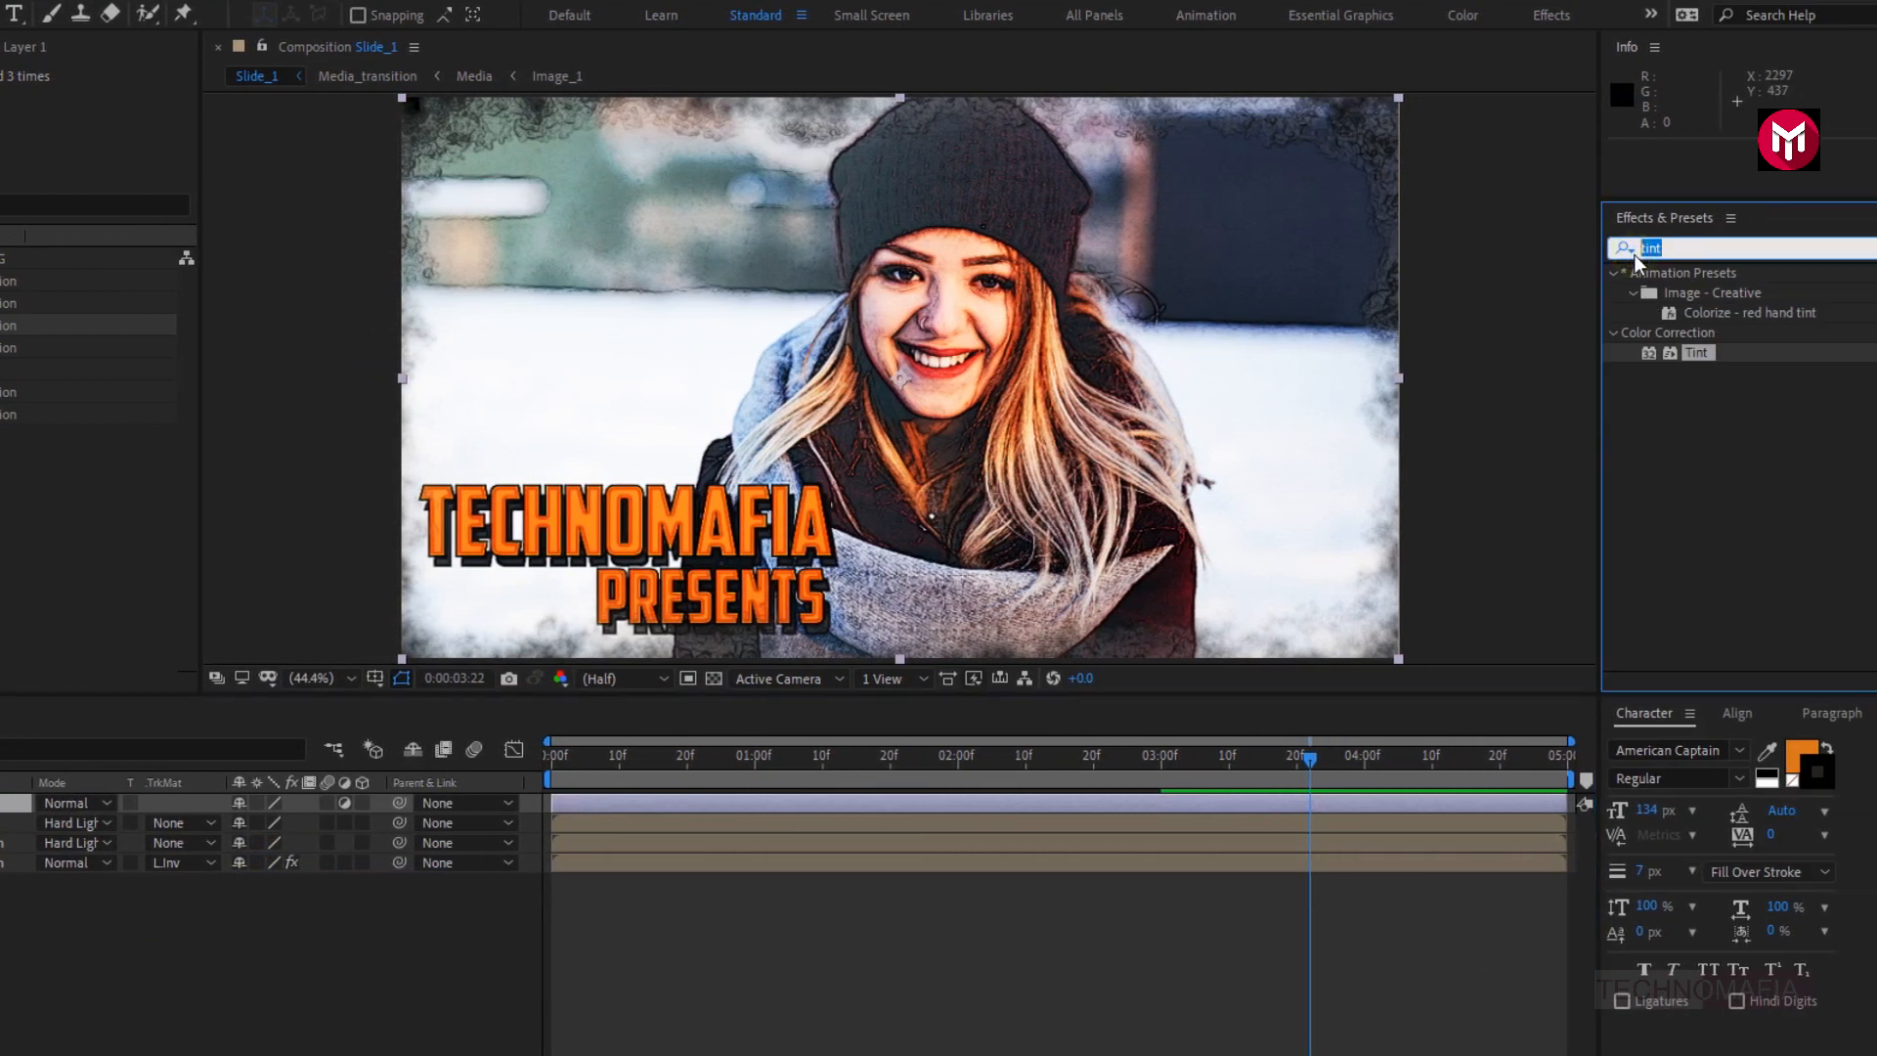
pyautogui.write('sharp')
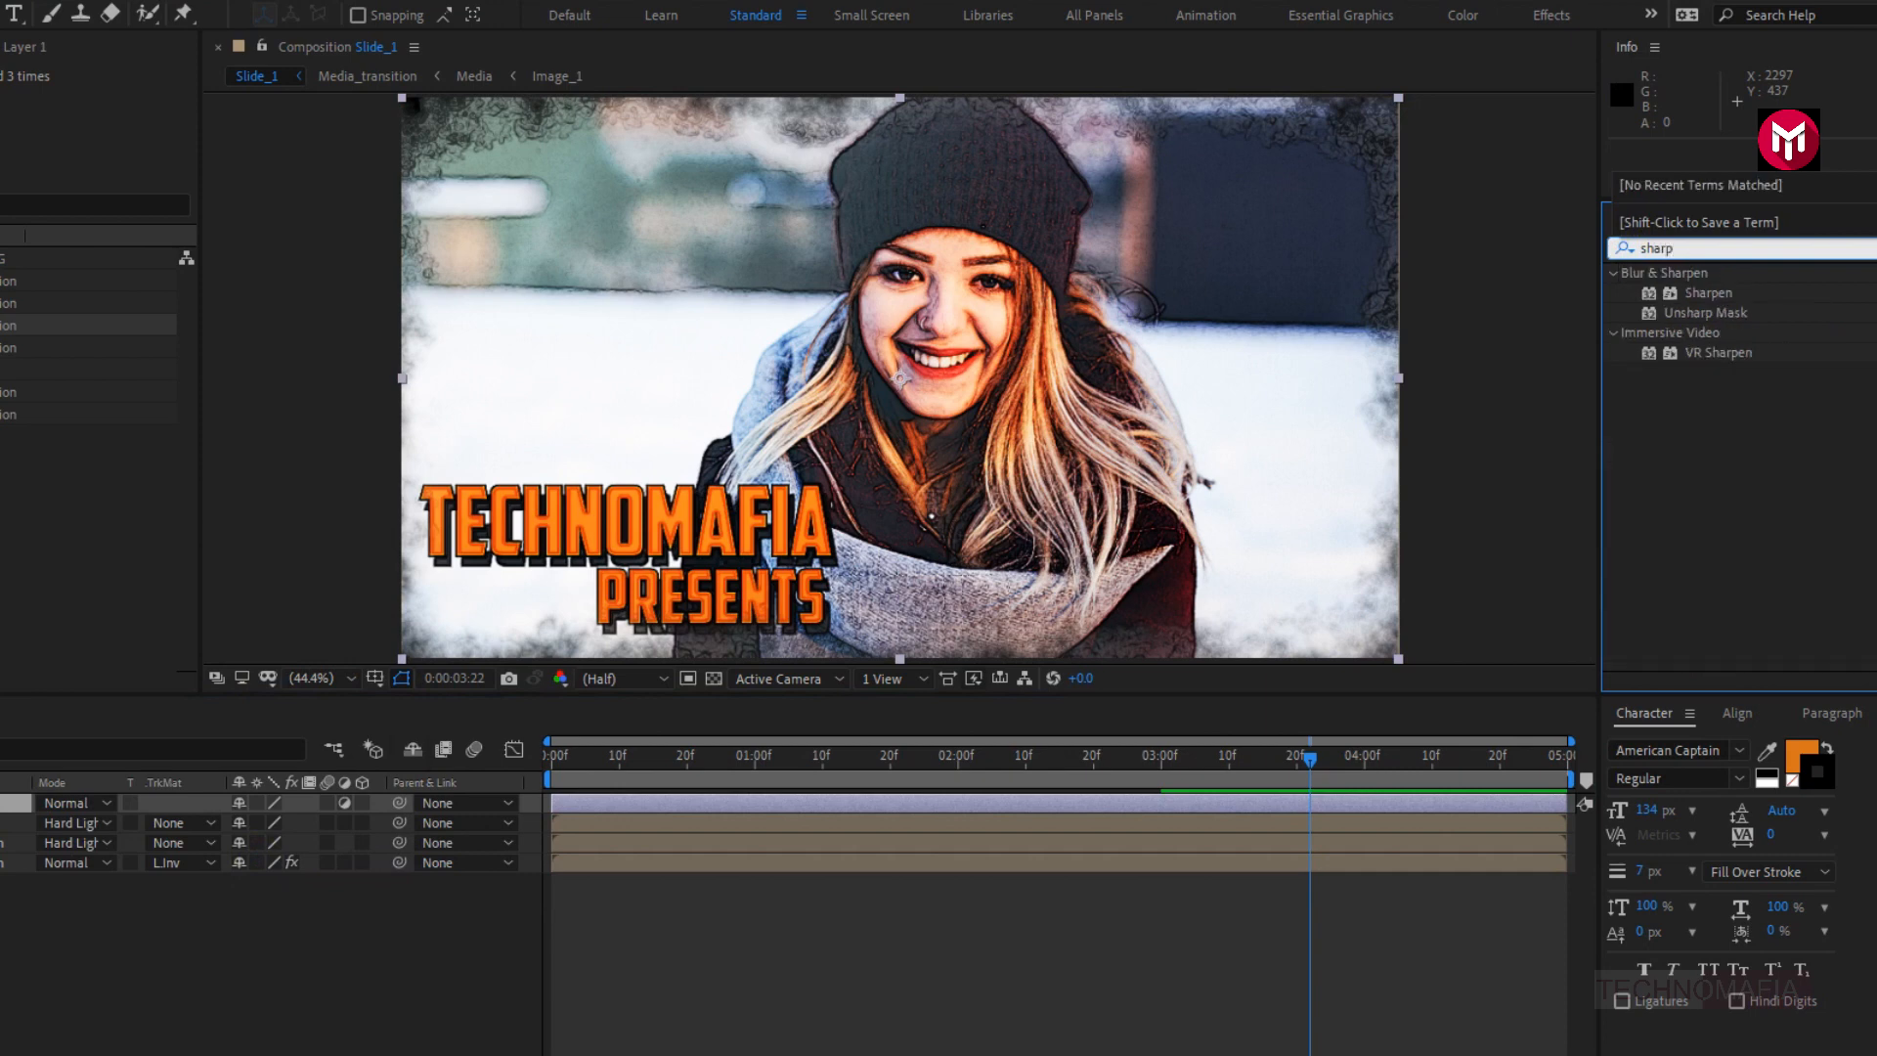
pyautogui.click(1698, 293)
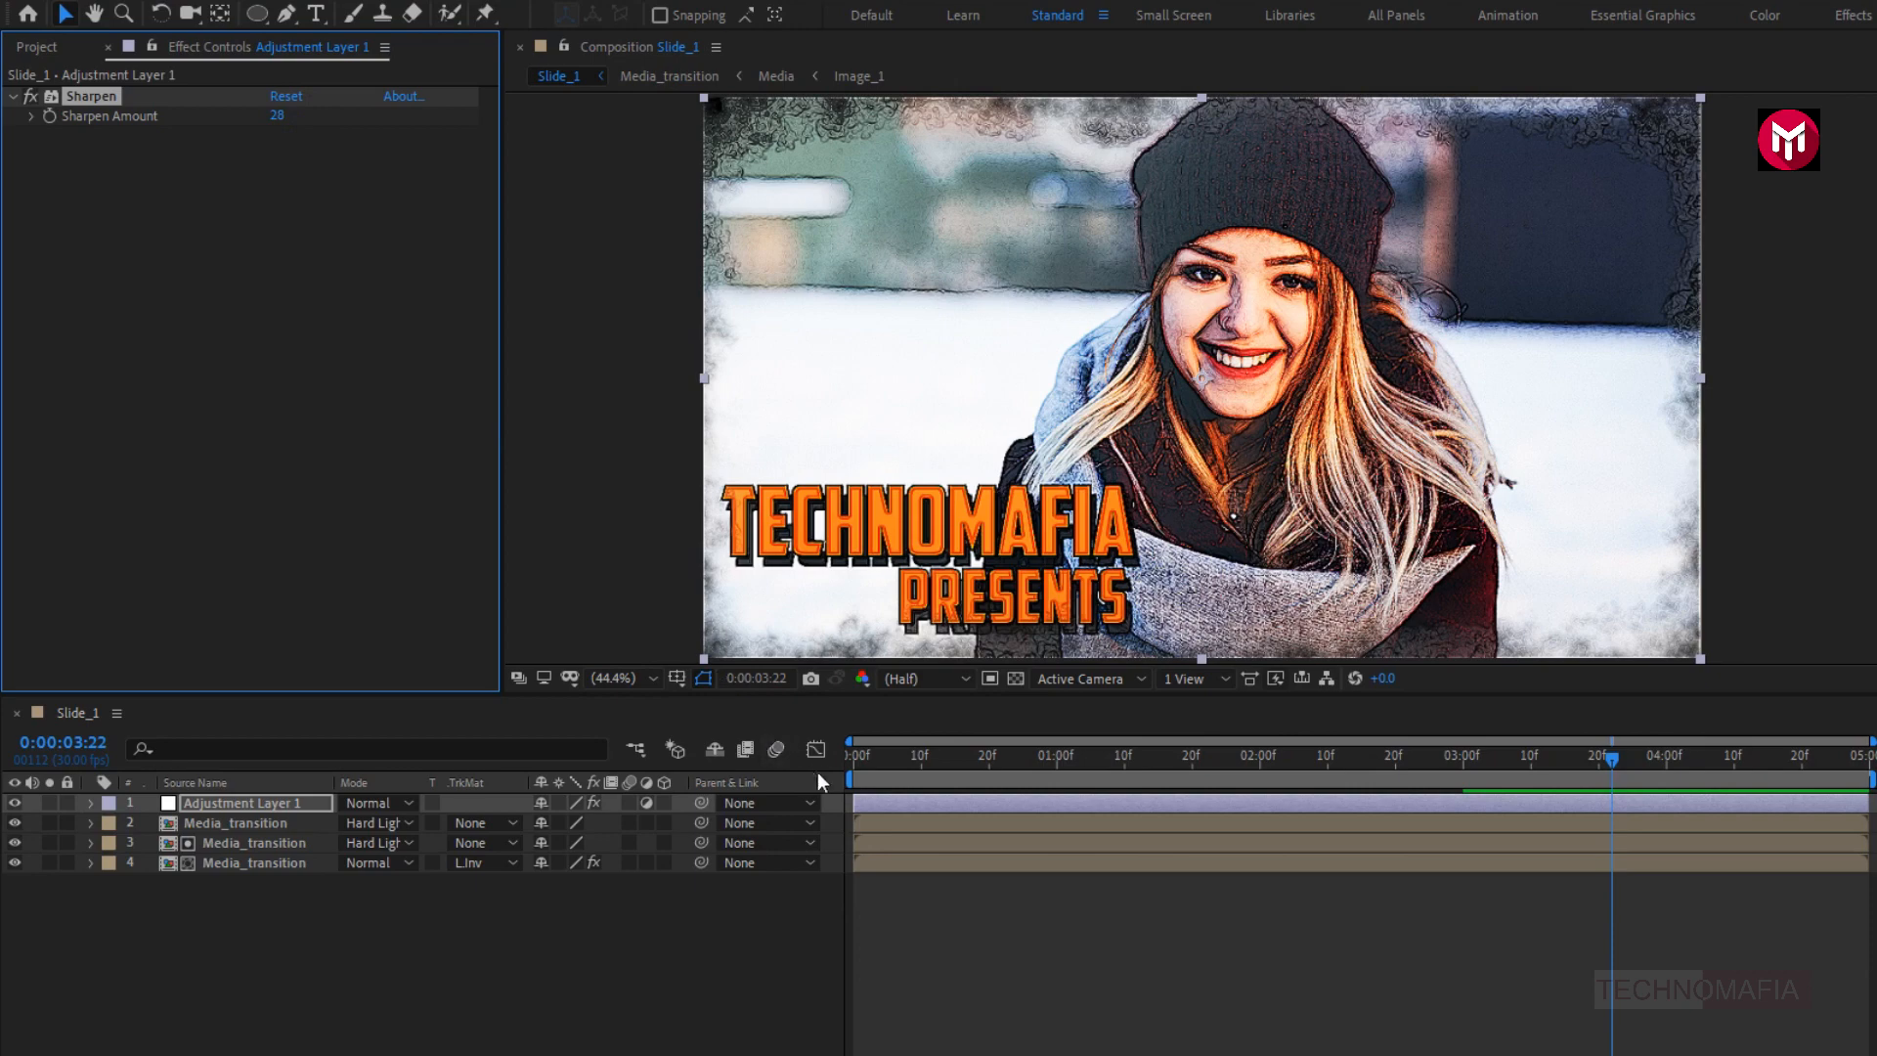
pyautogui.click(852, 763)
pyautogui.press('space')
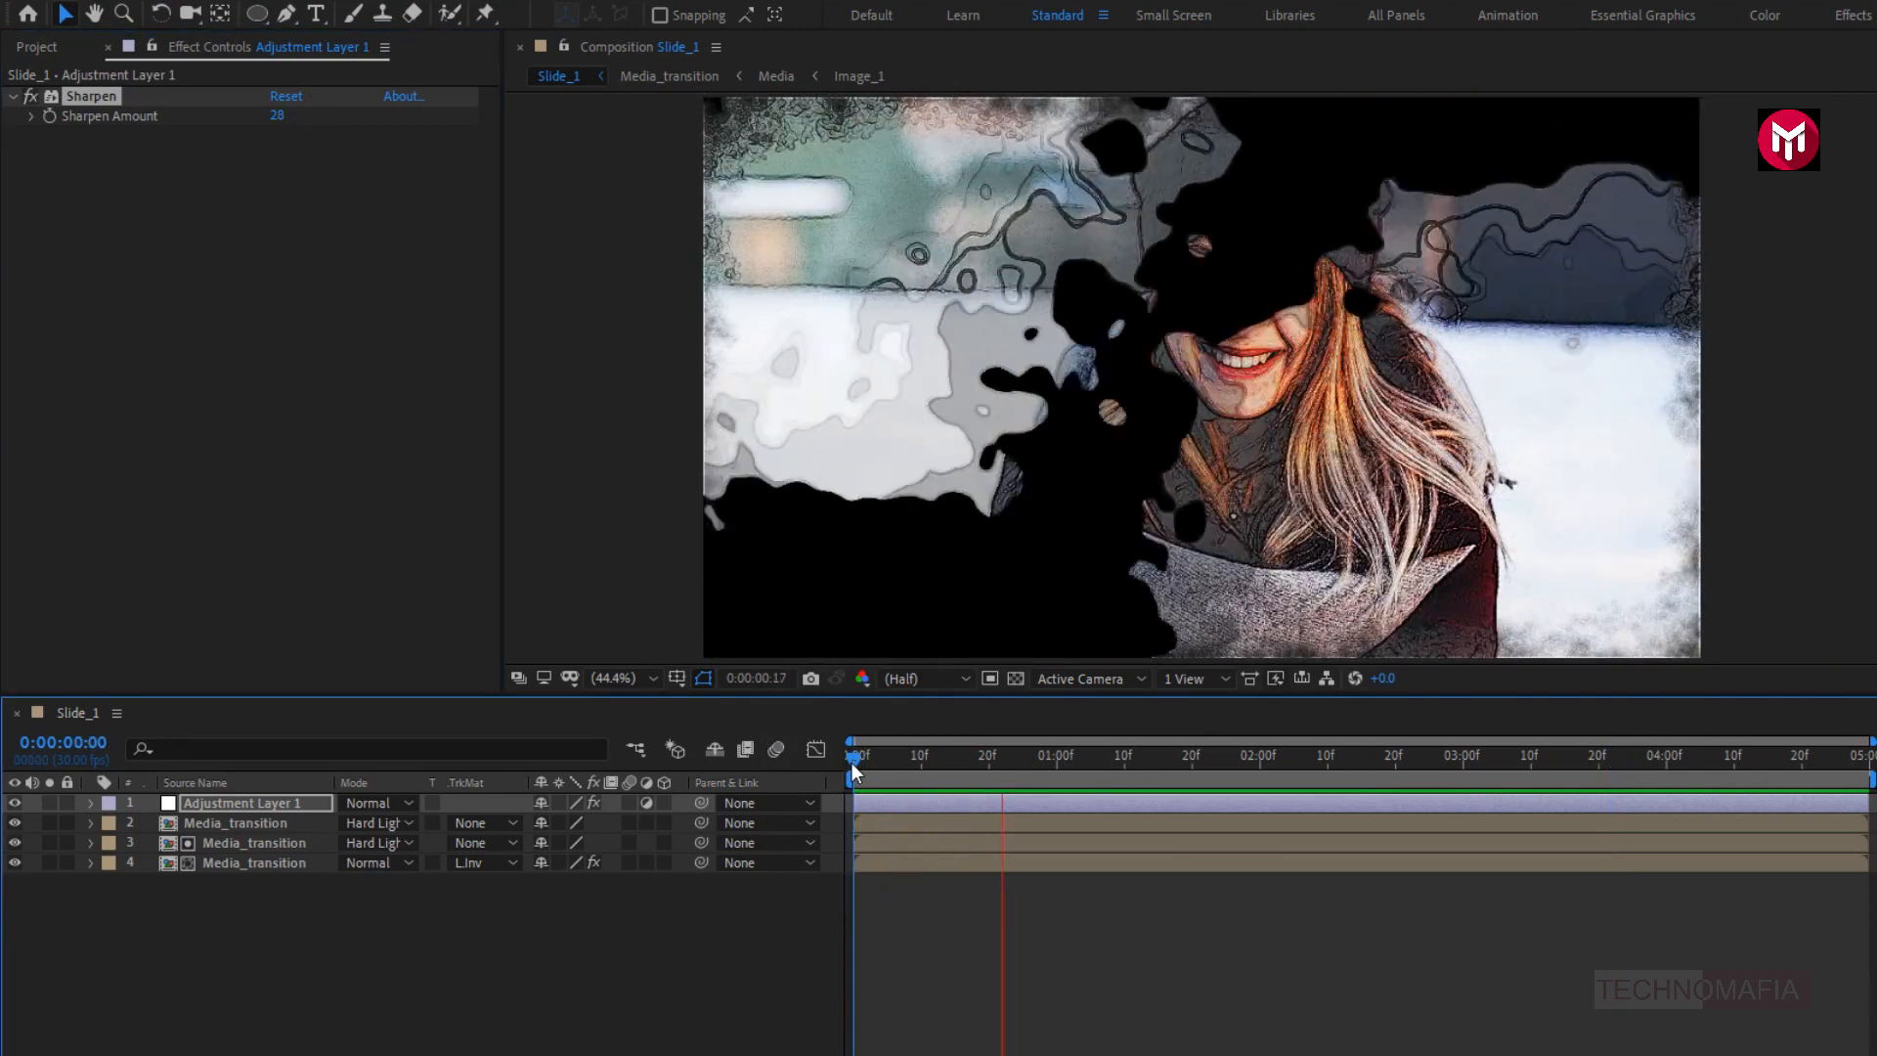